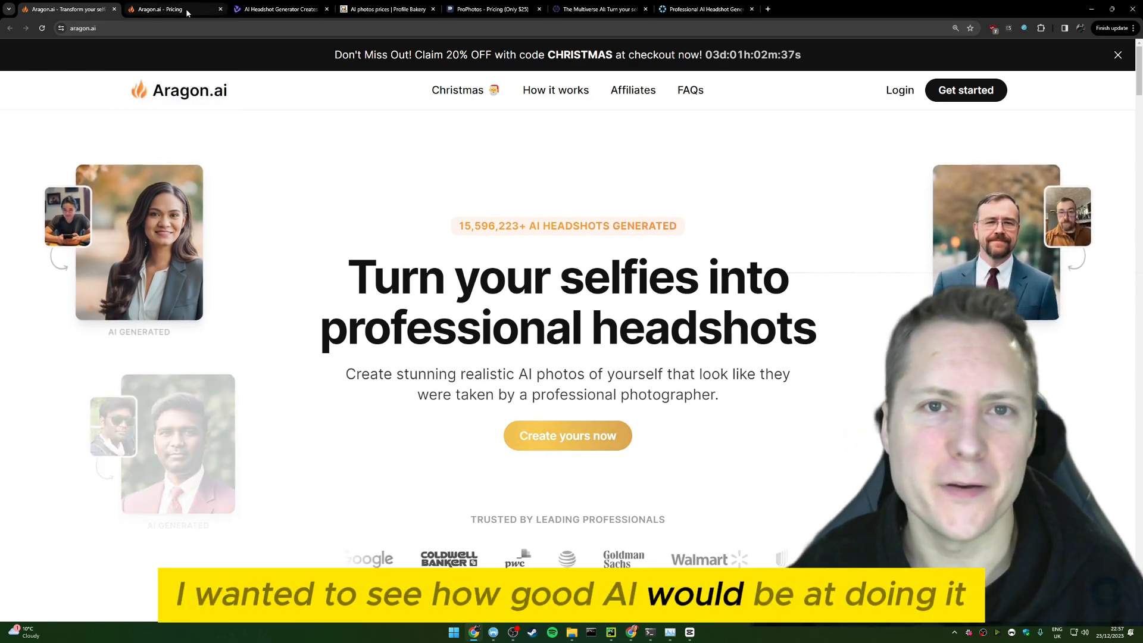
Review the headshot pricing plans on the Aragon.ai, Vidnoz and Profile Bakery pages
click(158, 9)
scroll(593, 334, down, 4)
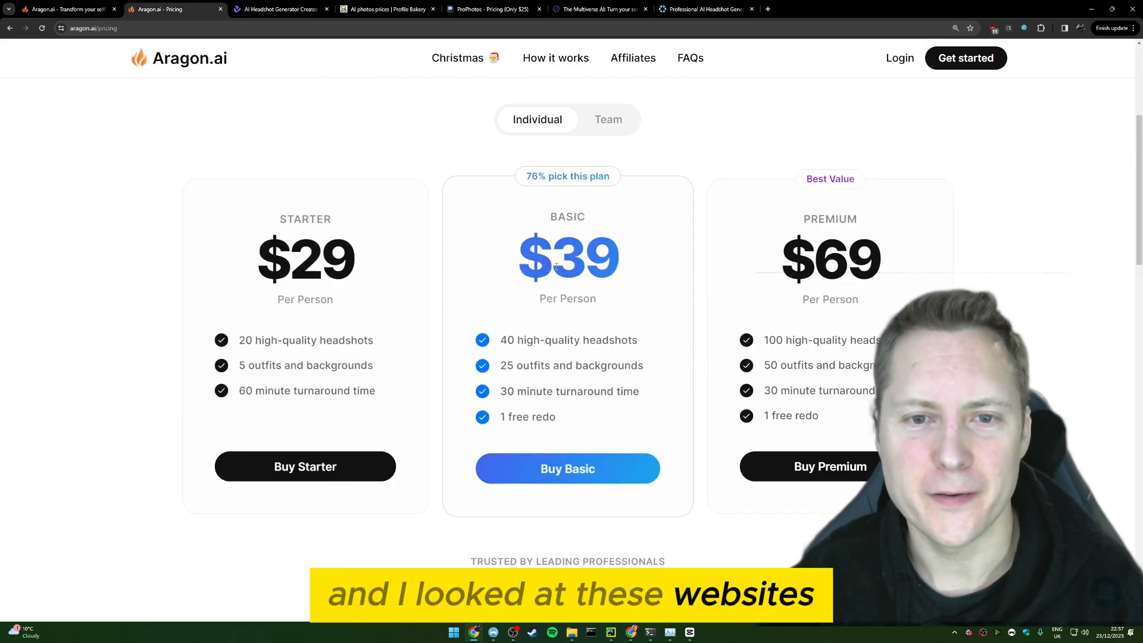
key(ctrl+Tab)
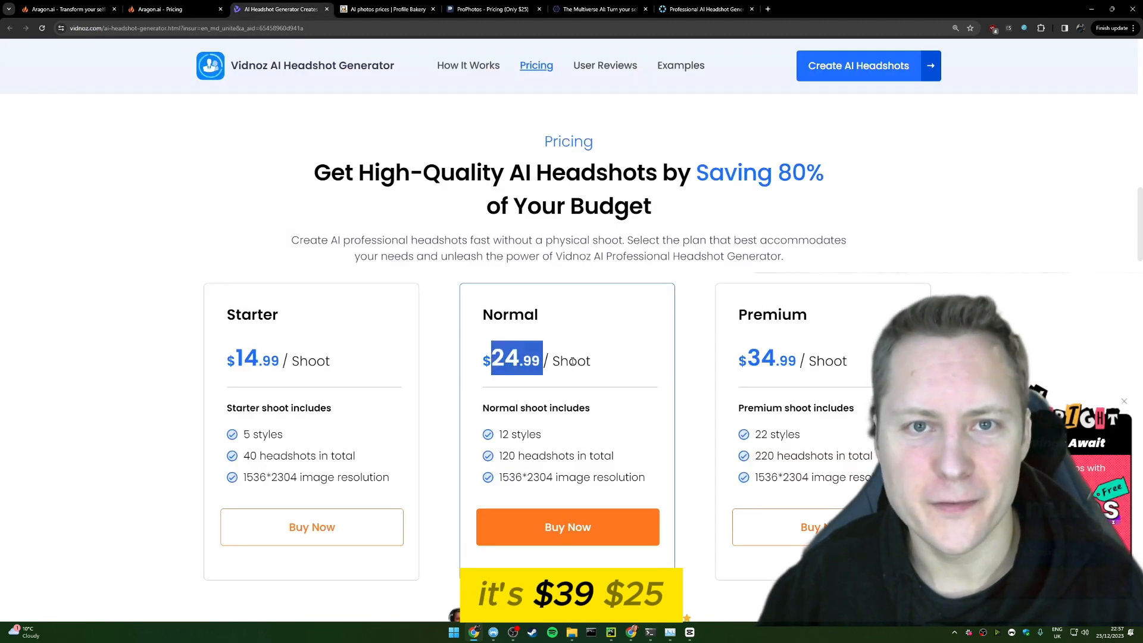
key(ctrl+Tab)
drag(536, 468, 559, 473)
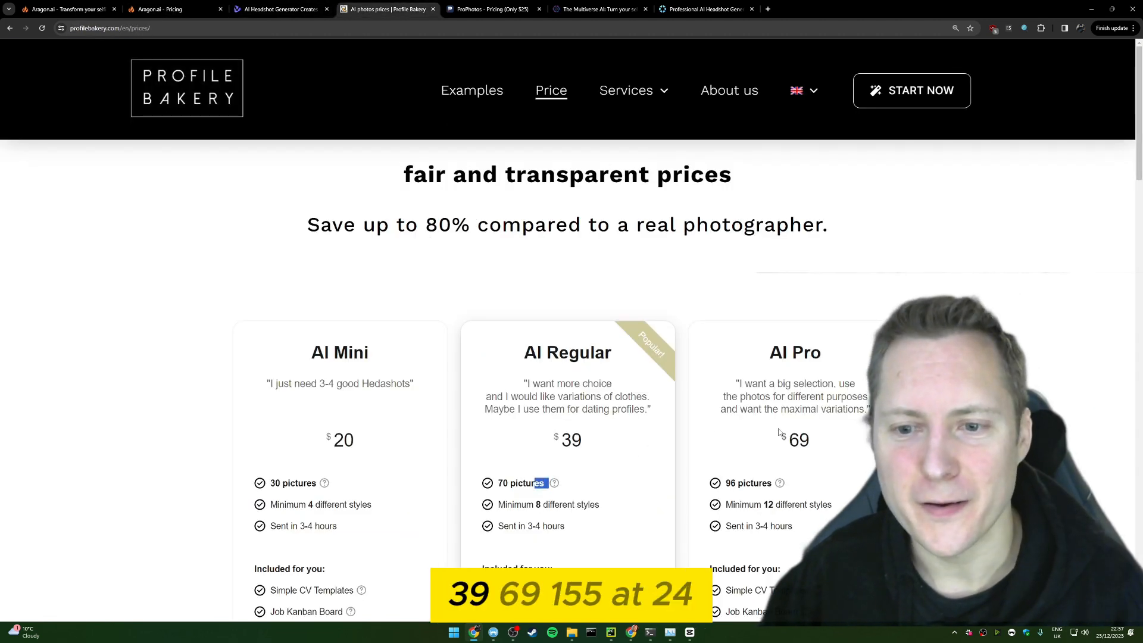
Compare the headshot prices on the ProPhotos, The Multiverse AI and HeadshotPro pages, and return to the Aragon.ai page
click(483, 4)
drag(661, 244, 611, 257)
click(619, 8)
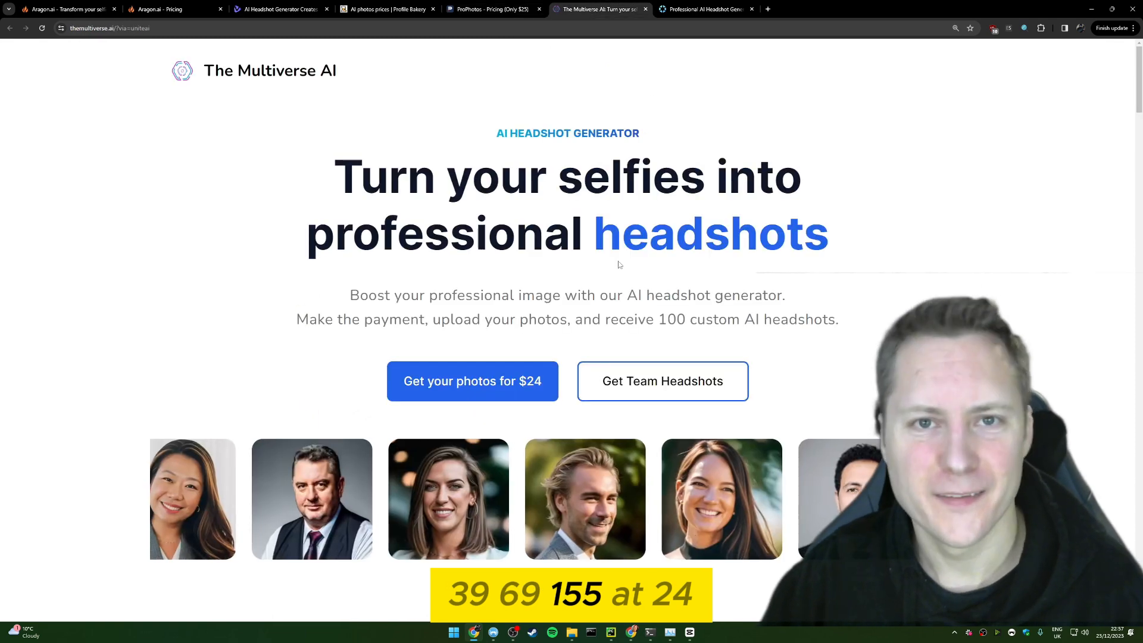
click(702, 9)
drag(616, 312, 497, 312)
click(412, 210)
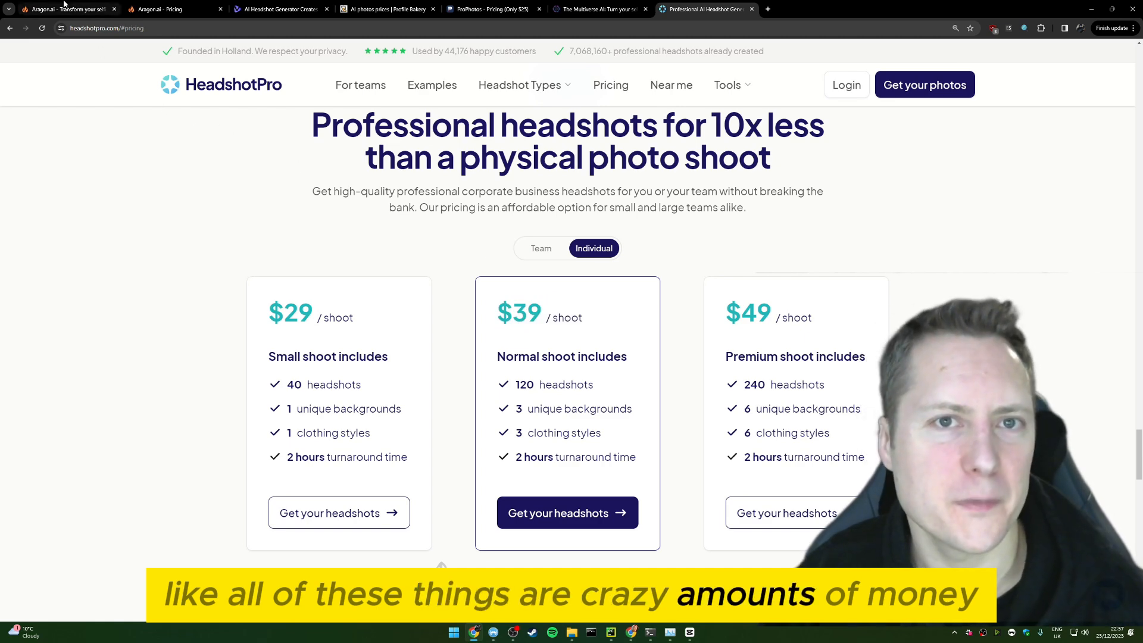
key(ctrl+1)
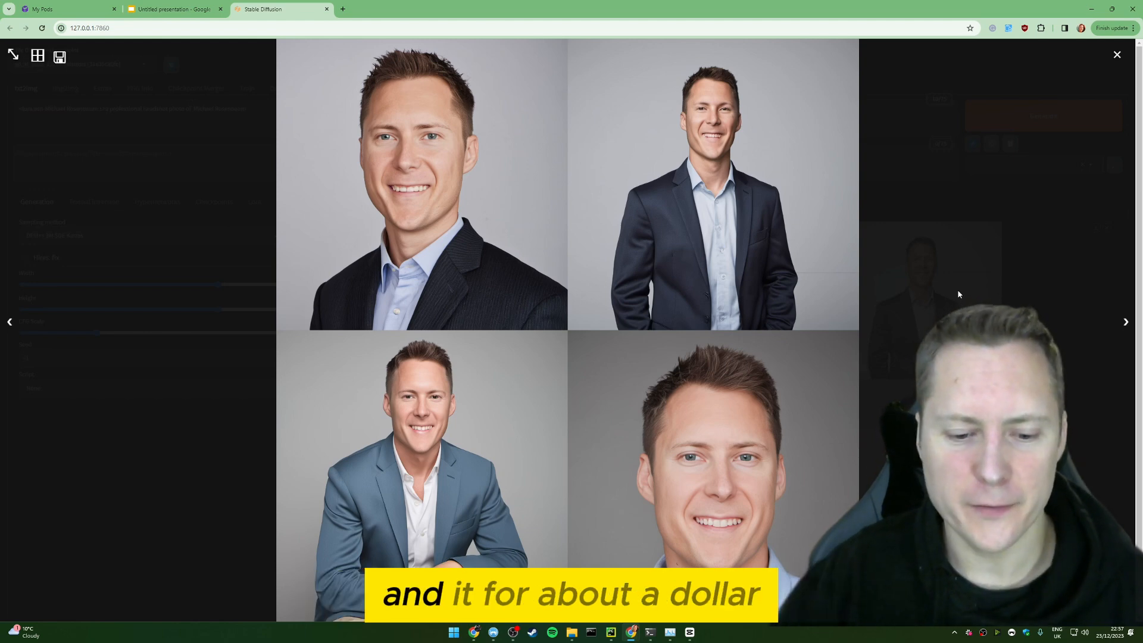
Leave the slideshow and open the first photo in the caption_me\me folder in a maximized viewer
click(974, 280)
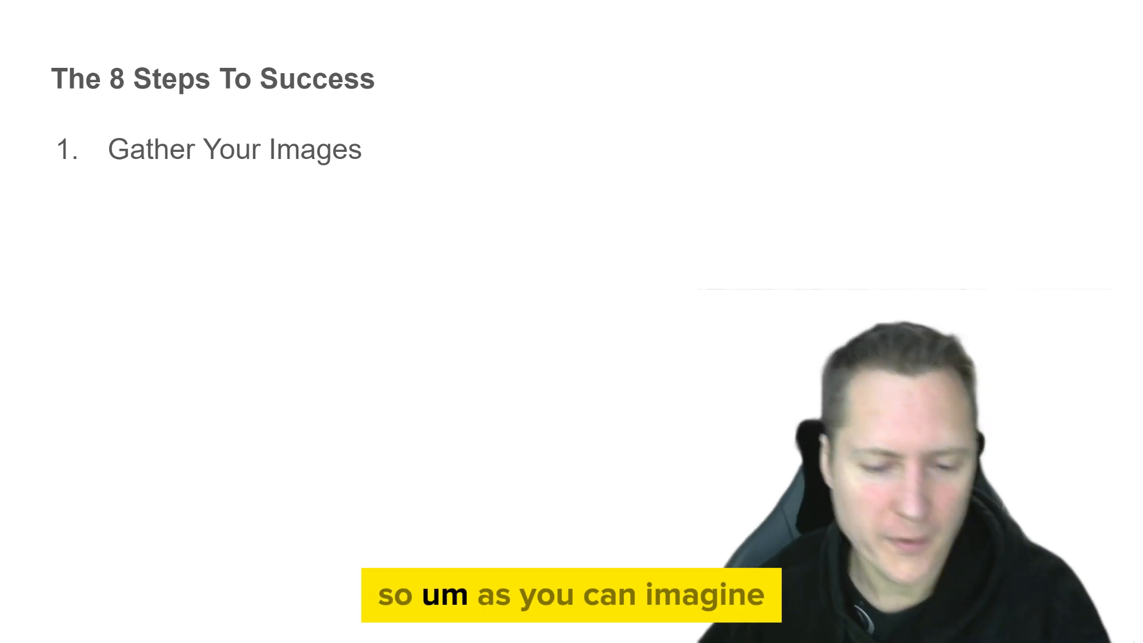
key(Escape)
click(562, 632)
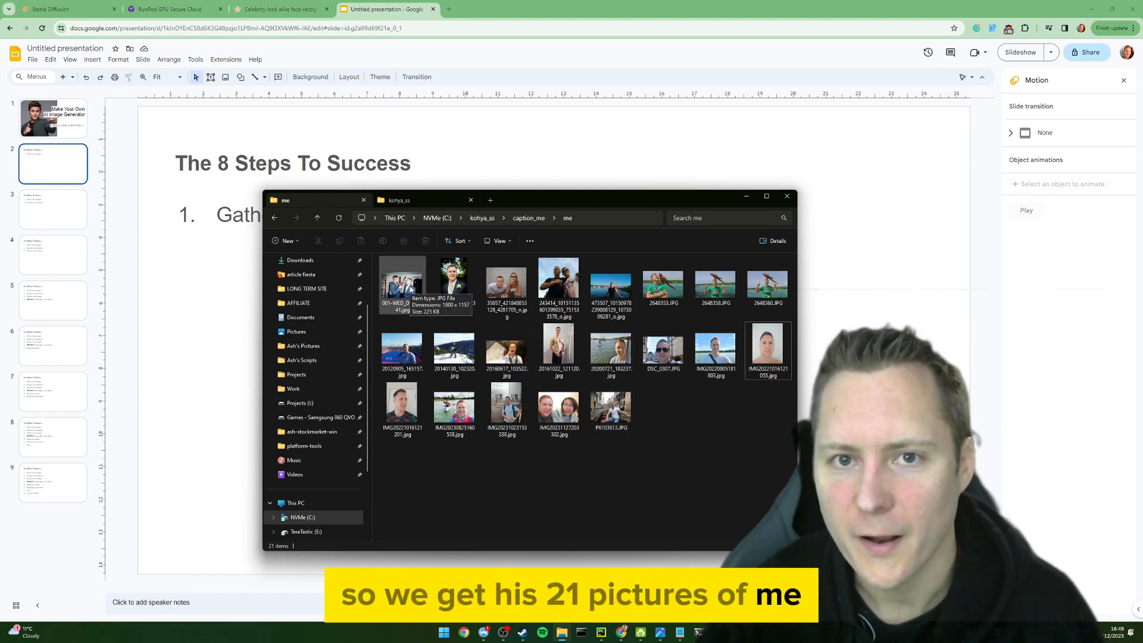
key(Return)
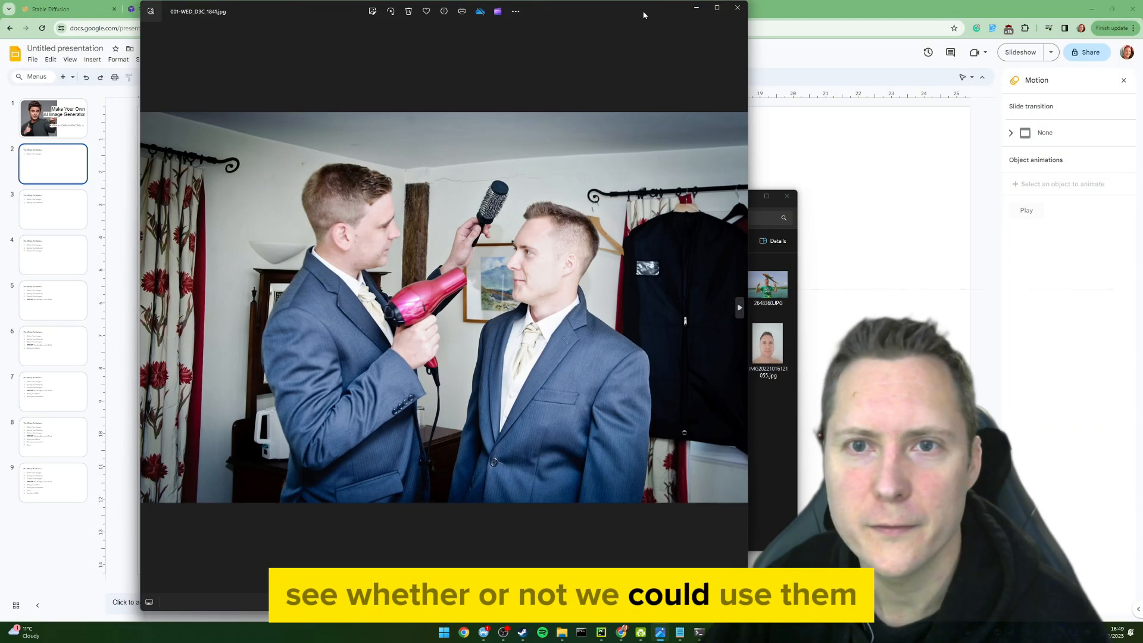
double_click(643, 15)
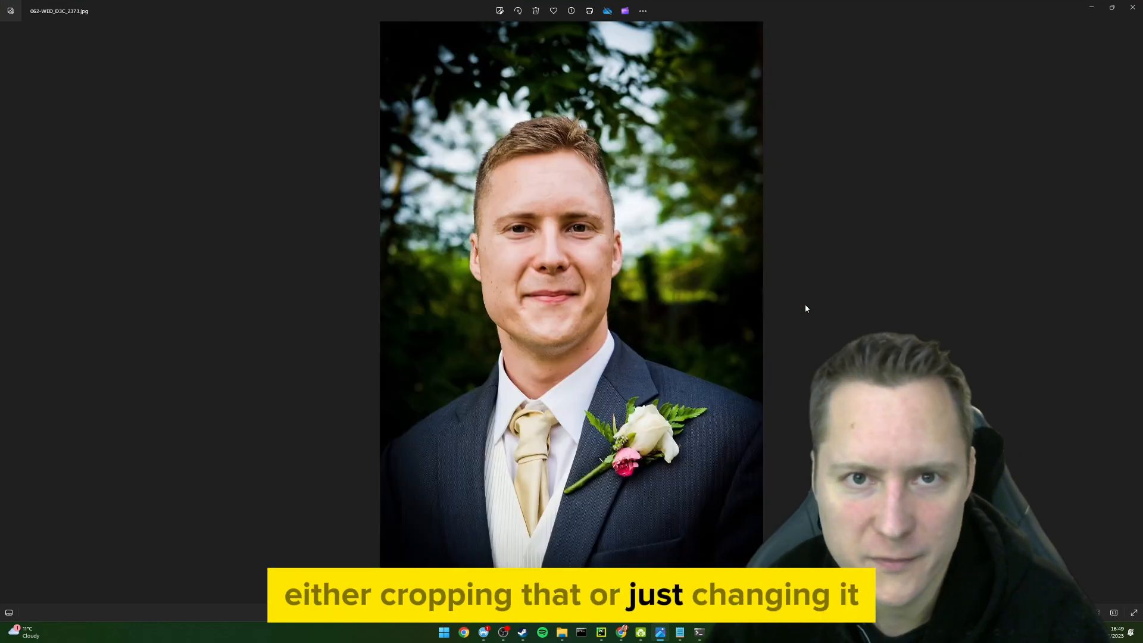
Look through the following photos in the folder to judge which ones are usable or need cropping
key(Right)
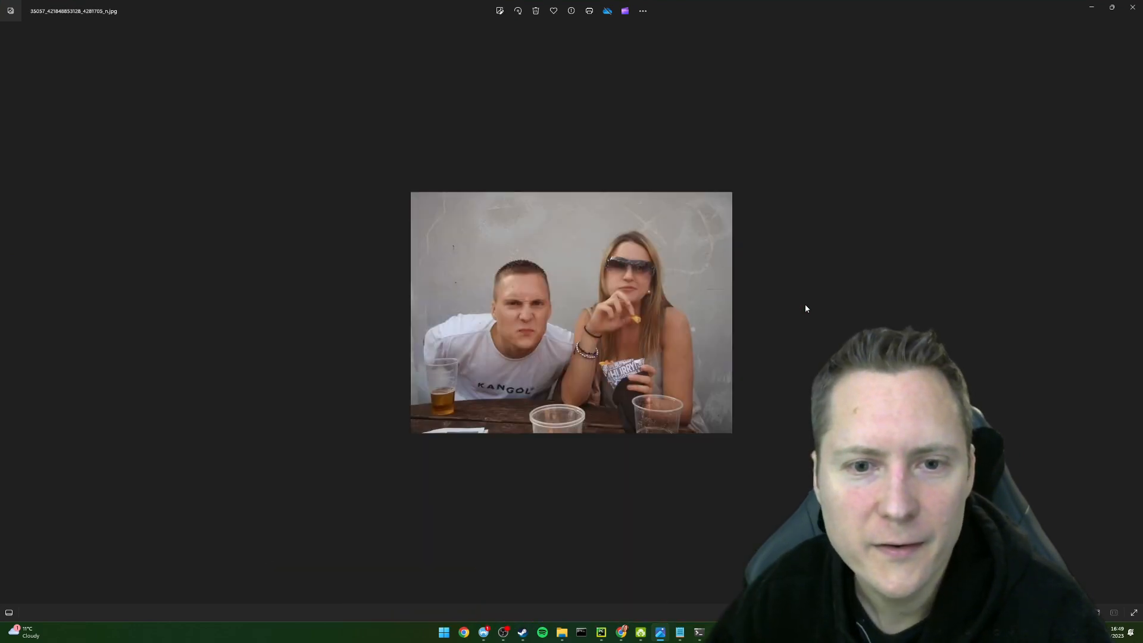
key(Right)
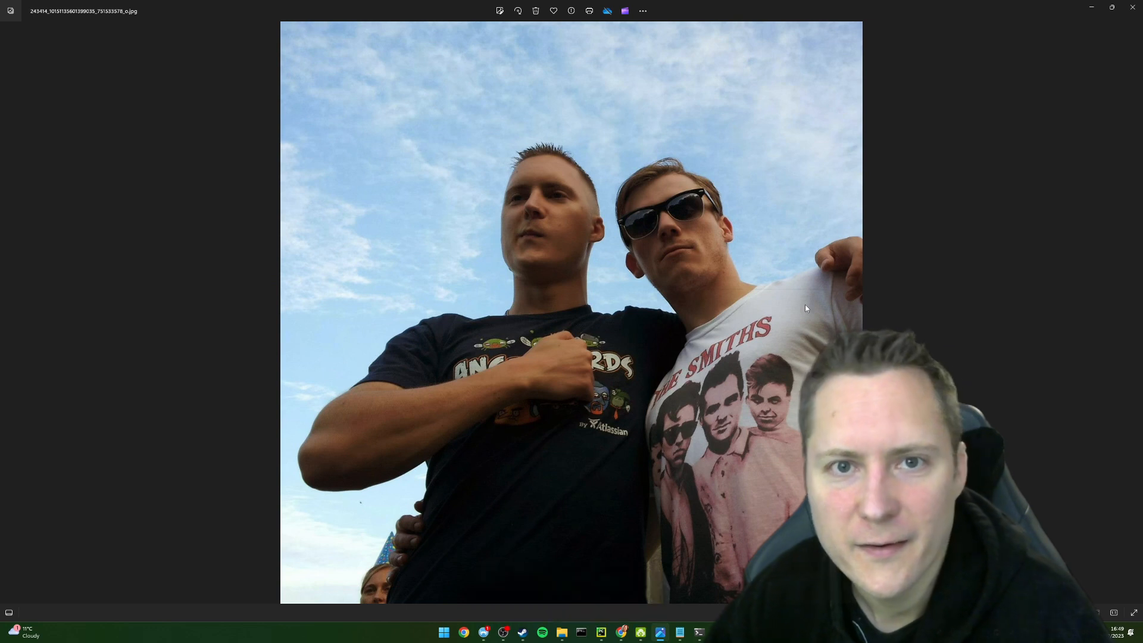
key(Right)
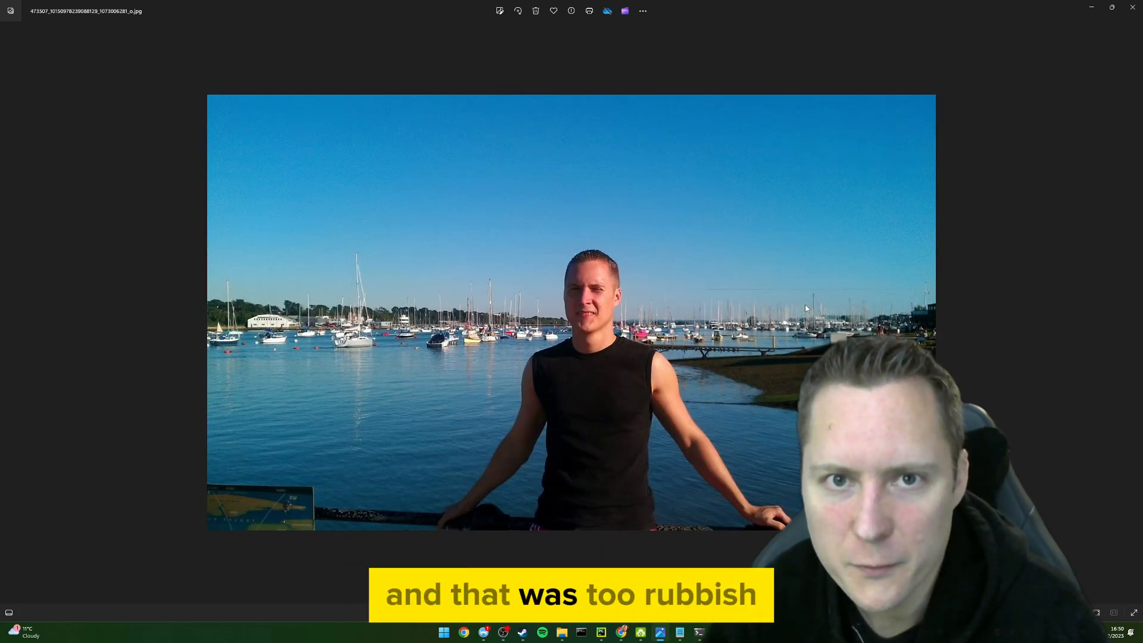
key(Right)
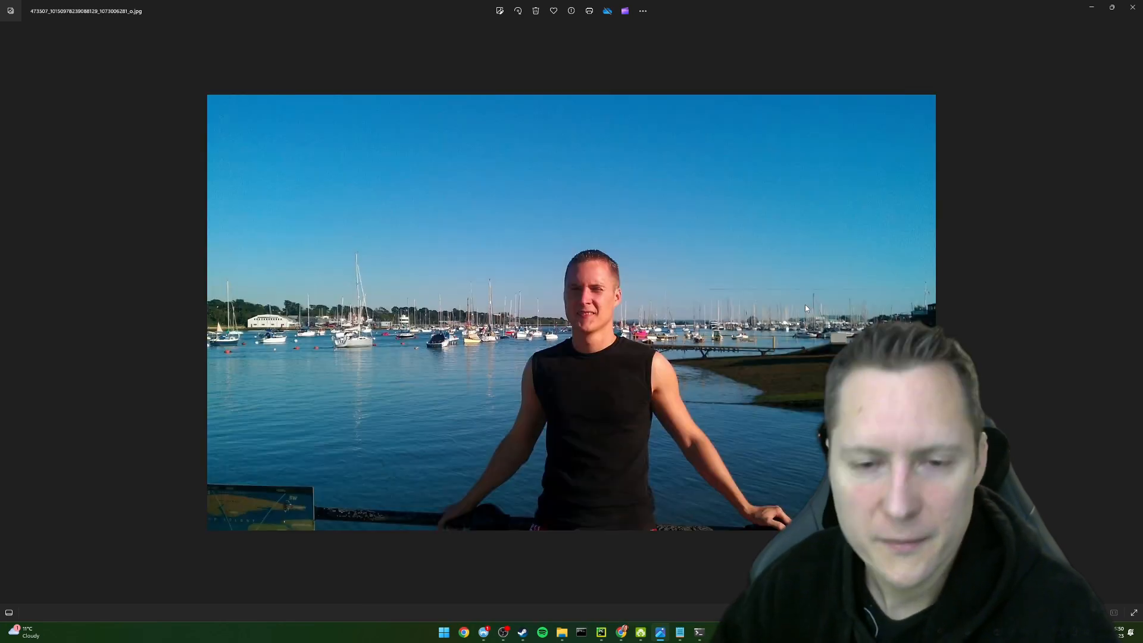
key(Right)
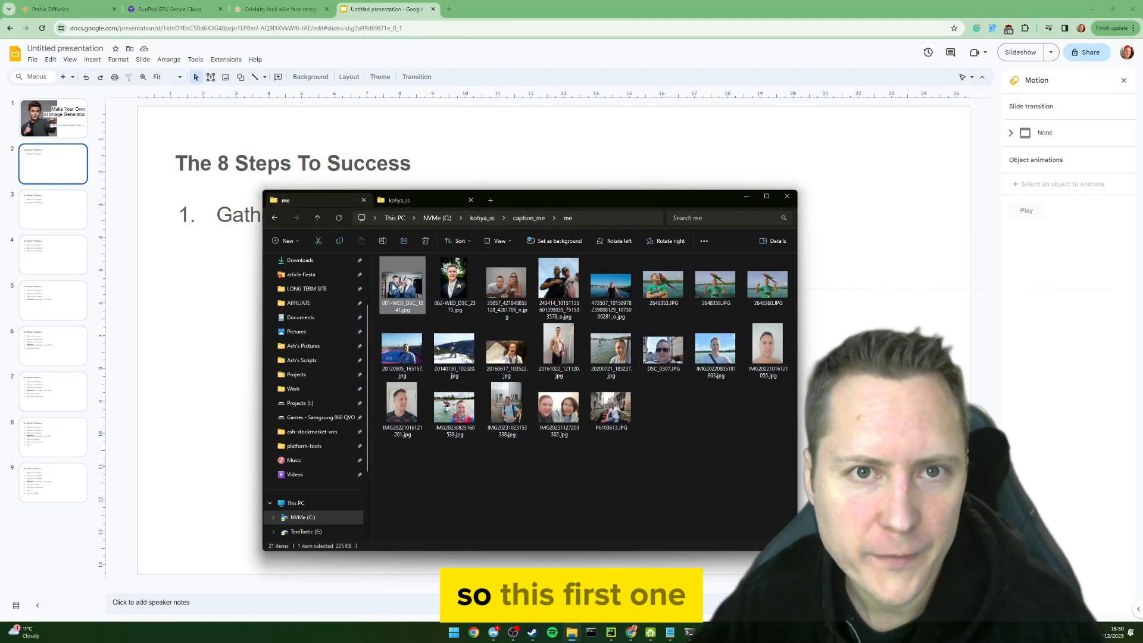
Crop 001-WED_D3C_1841.jpg in Paint to the man facing the hairbrush, trimming background on both sides, and save it
right_click(391, 286)
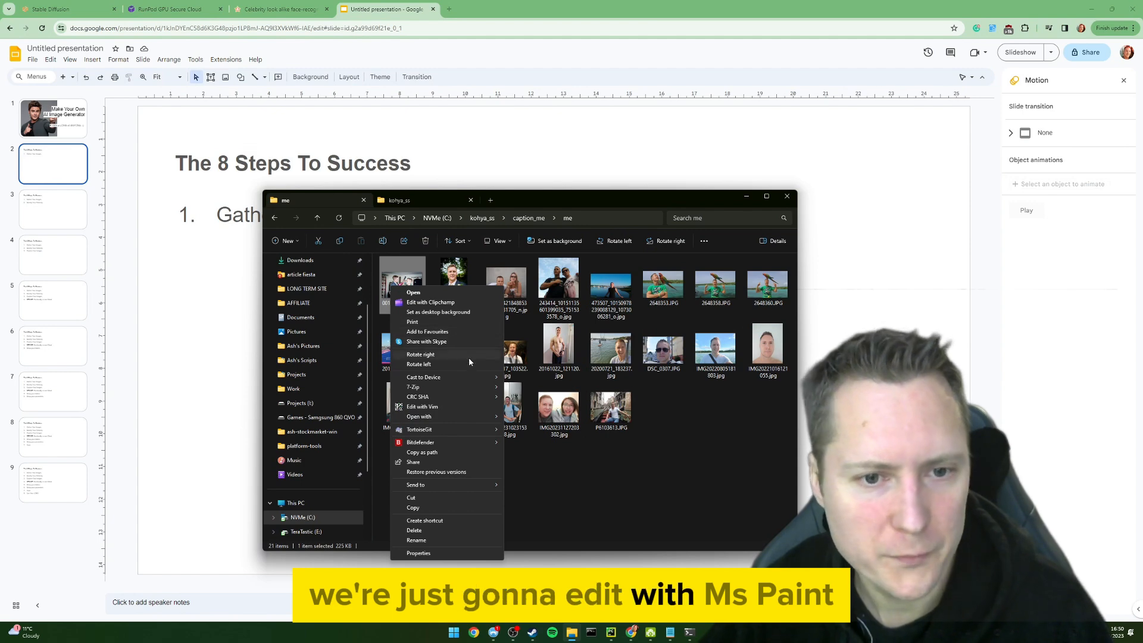
mouse_move(477, 418)
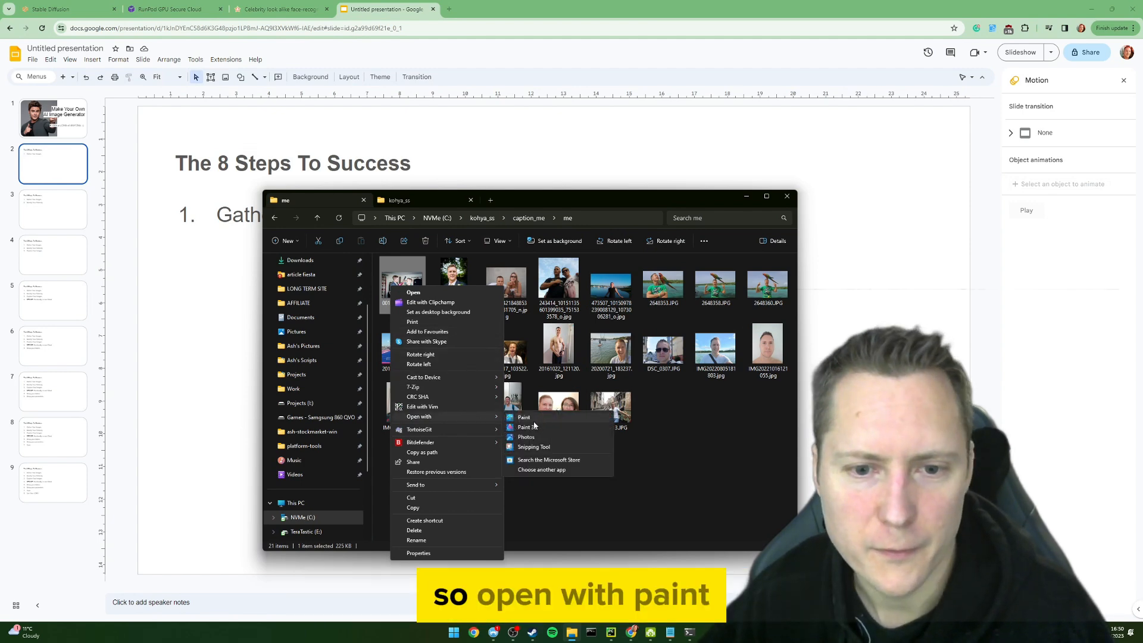
click(543, 422)
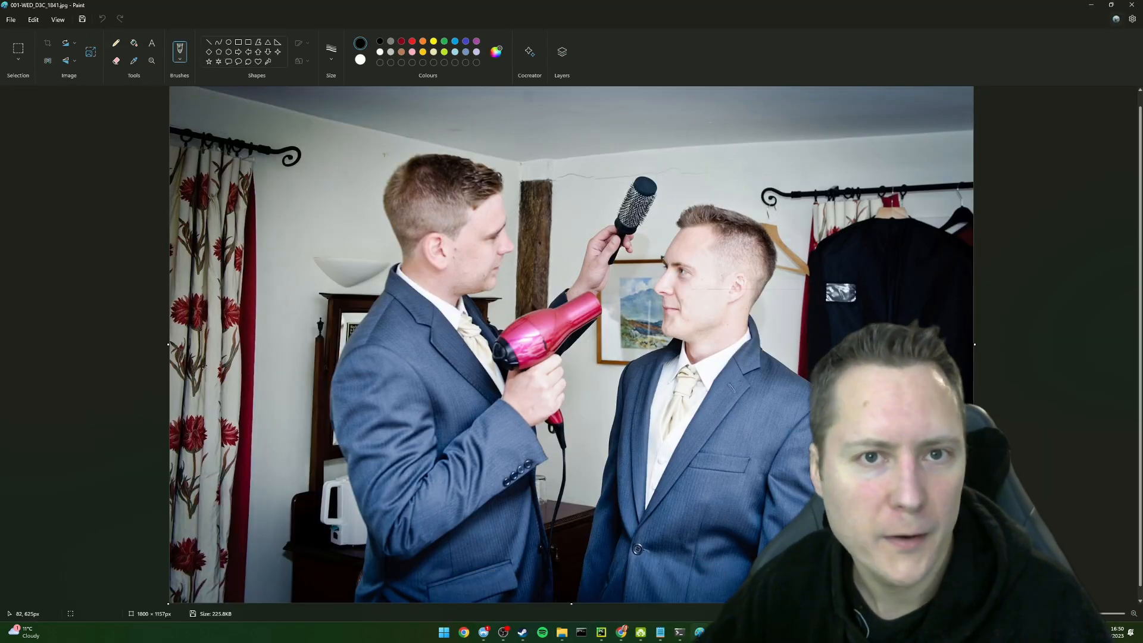
drag(586, 338, 603, 338)
key(ctrl+shift+x)
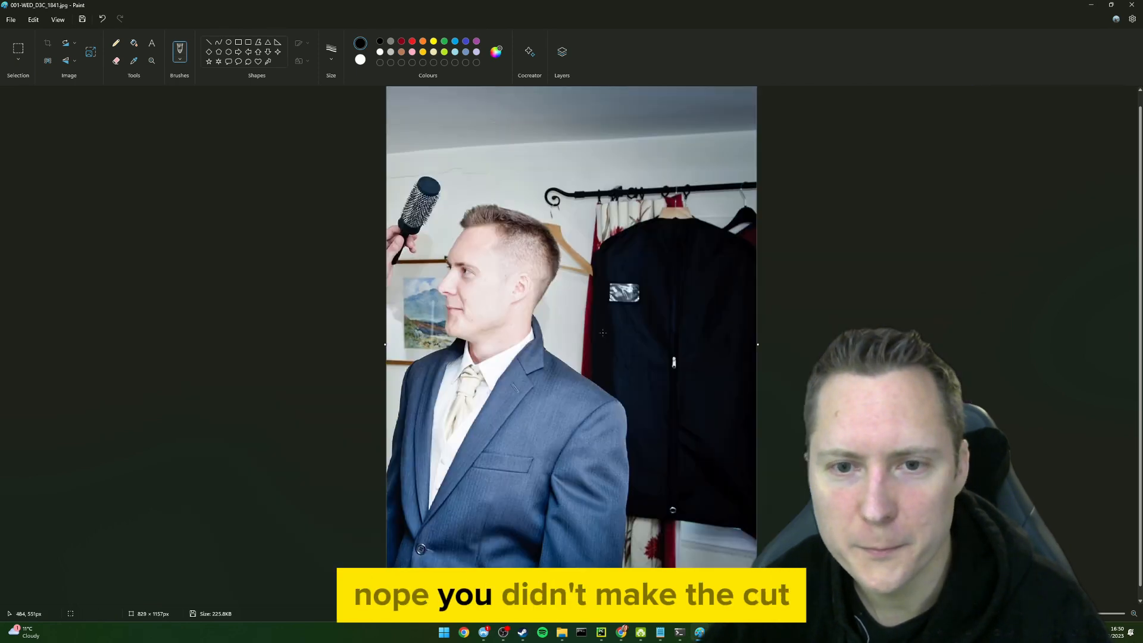
drag(752, 355, 655, 358)
key(ctrl+shift+x)
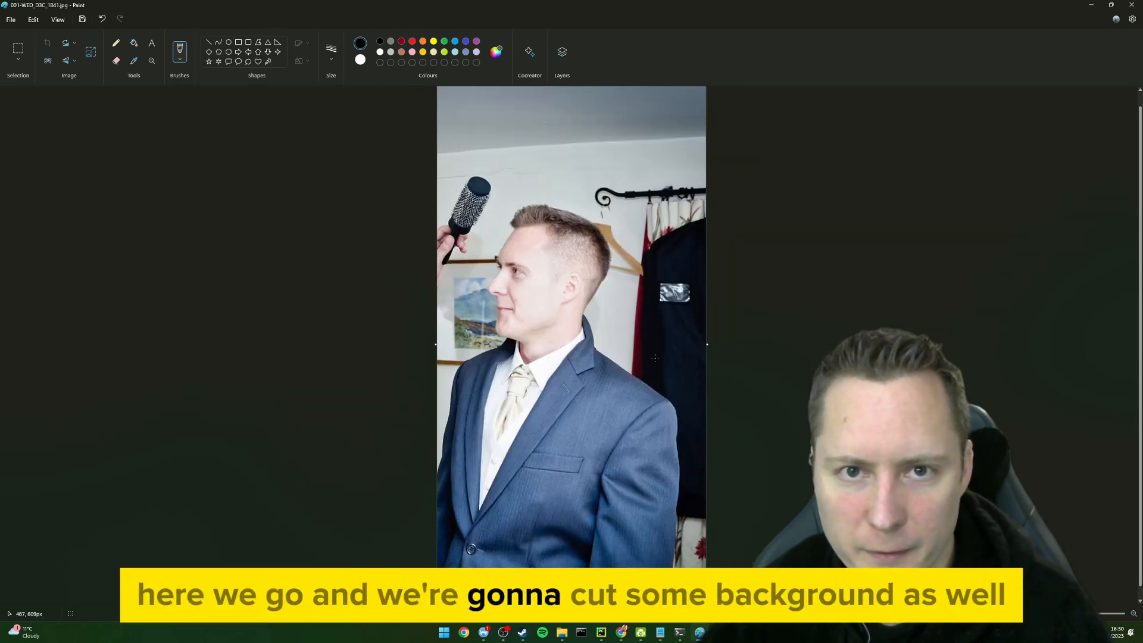
click(1134, 9)
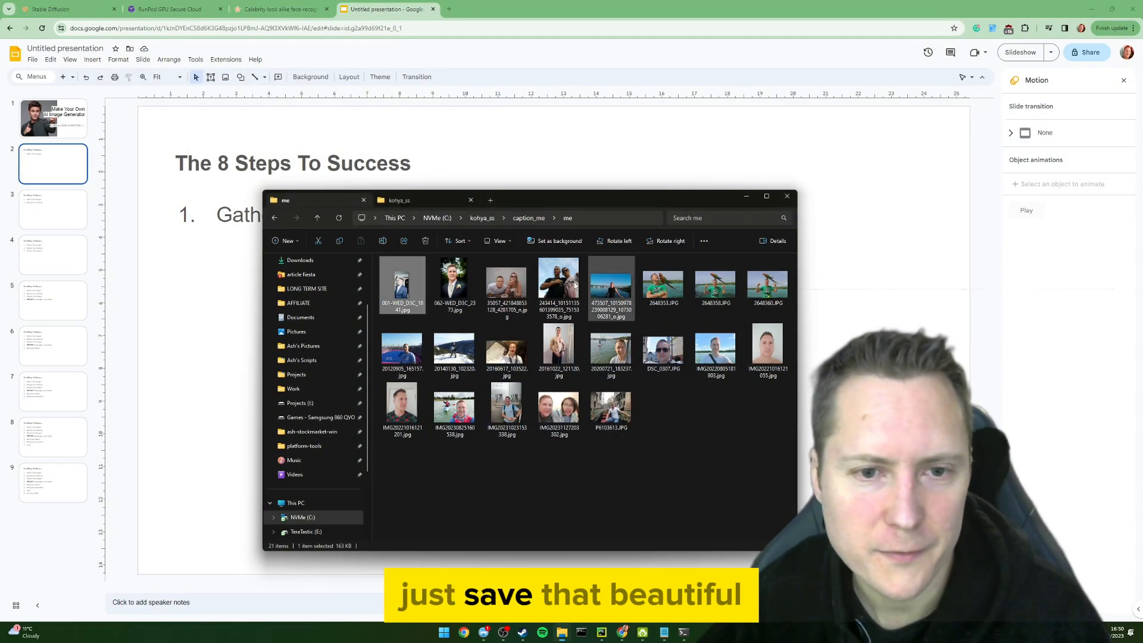
Crop the woman out of the photo of the couple at the table using Paint, and save it
shift+right_click(514, 296)
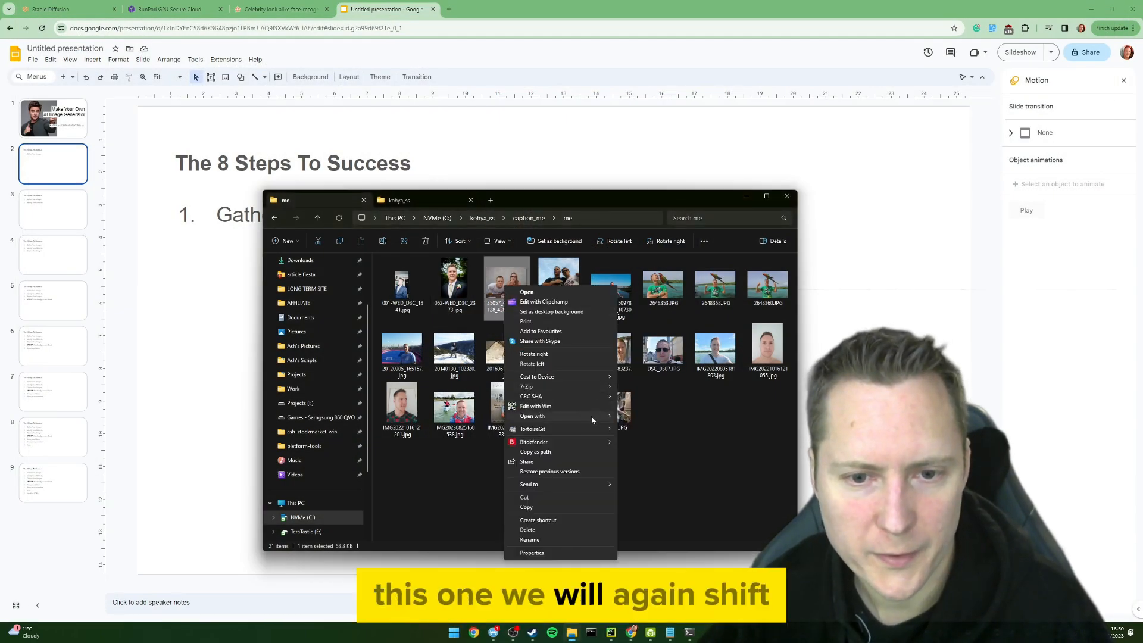
mouse_move(592, 420)
click(649, 419)
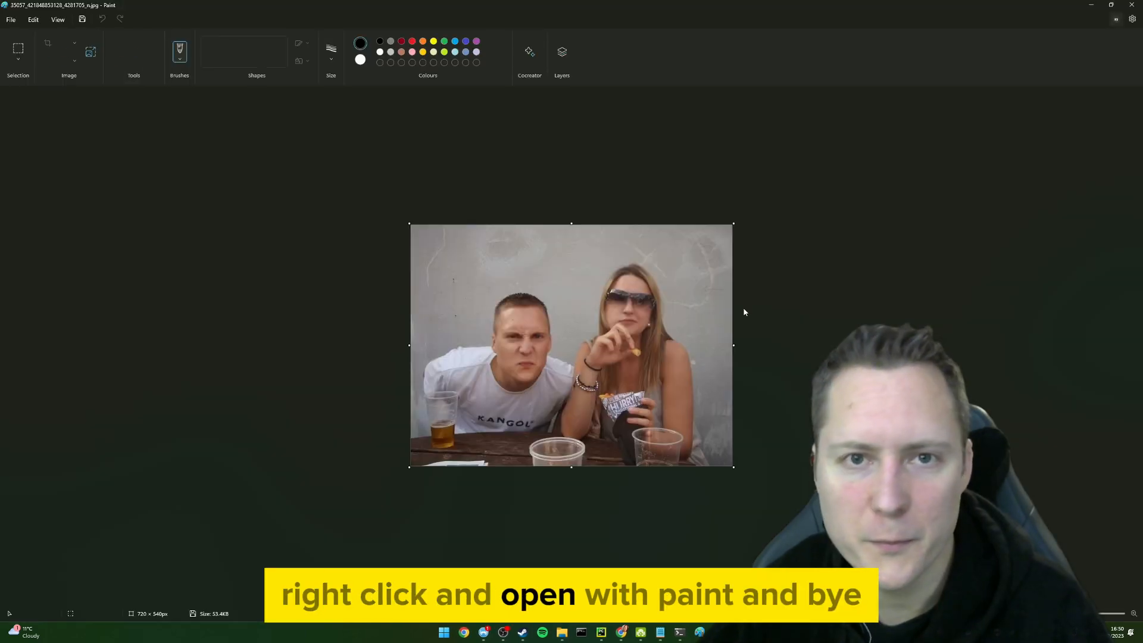
key(ctrl+shift+x)
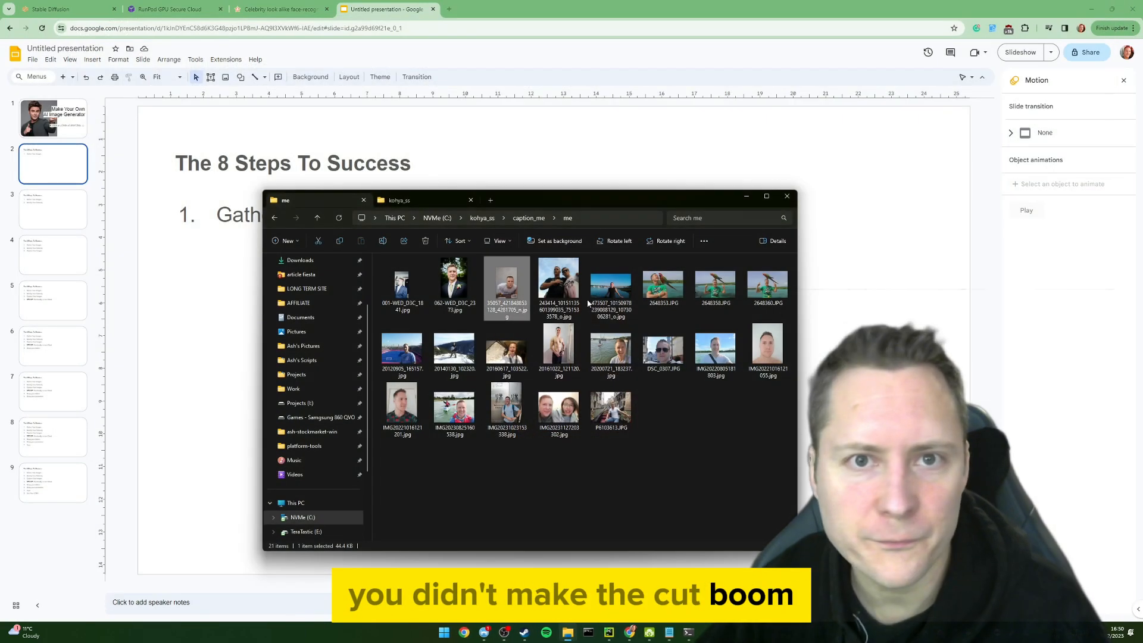
Crop the man in sunglasses out of the photo of two men against the sky in Paint, to about 884 px wide, and save it
click(569, 279)
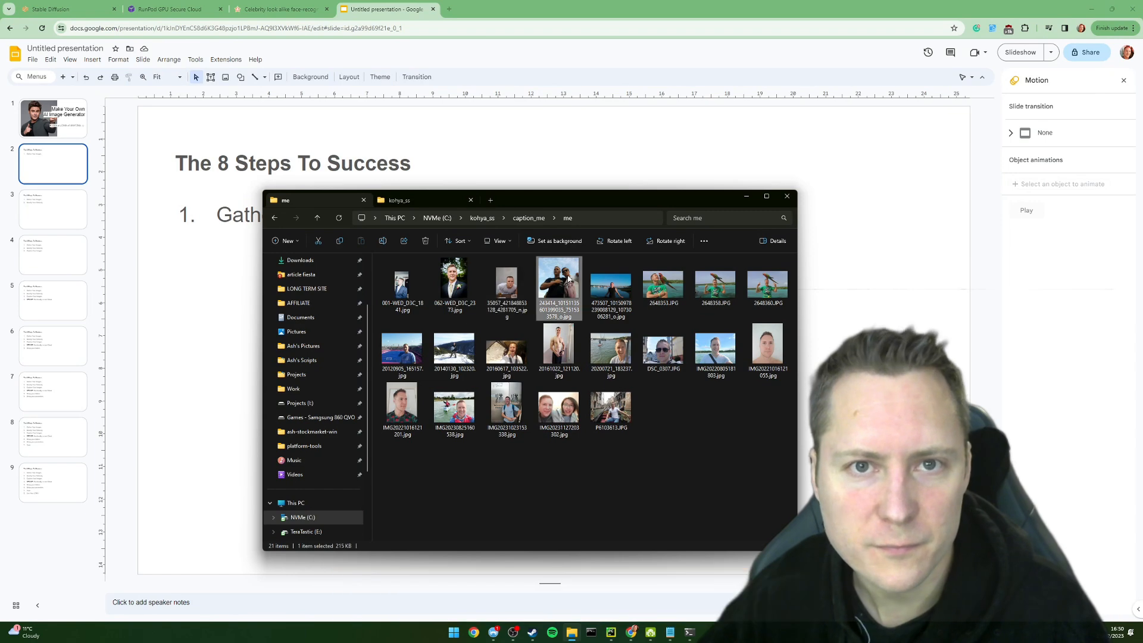
right_click(567, 277)
mouse_move(648, 407)
click(708, 409)
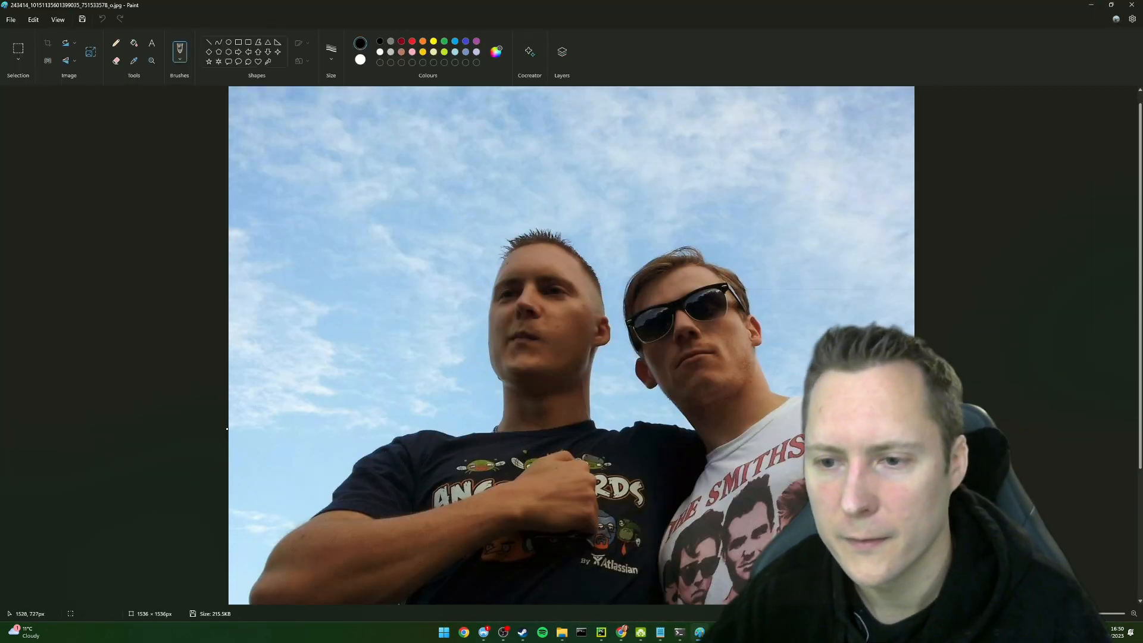
drag(227, 429, 674, 430)
key(ctrl+shift+x)
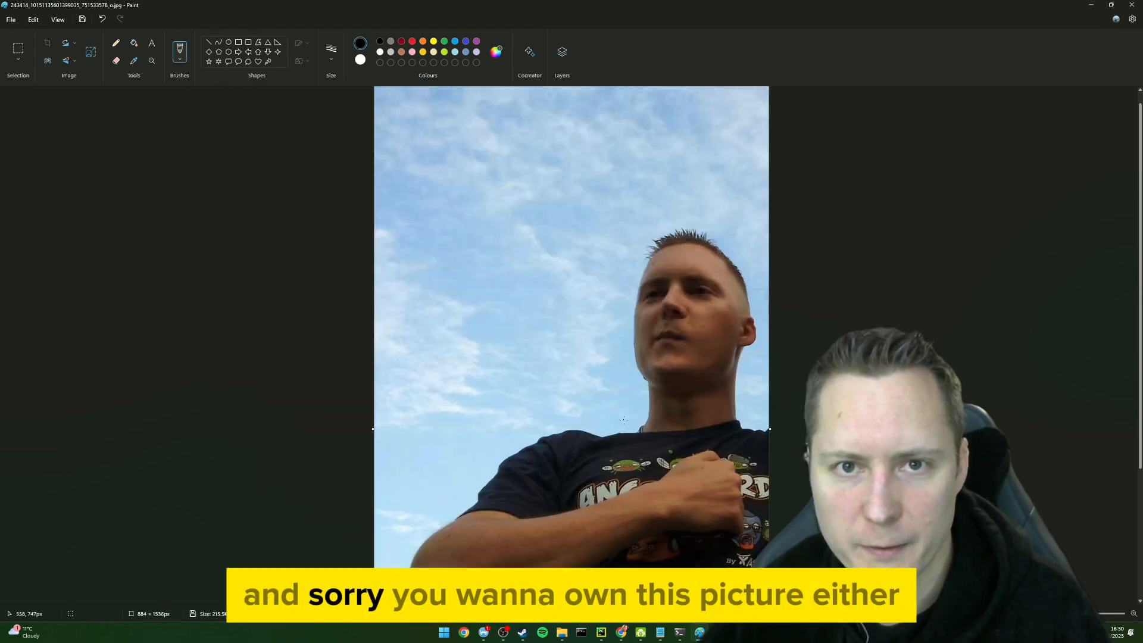
click(1131, 6)
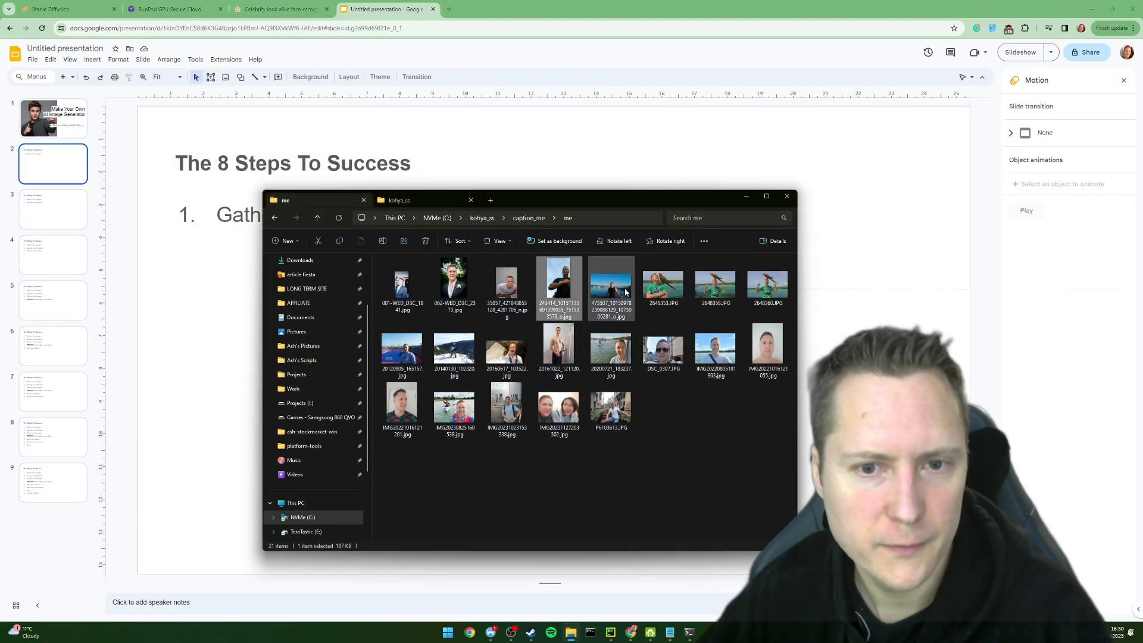
Delete the harbour photo from the folder, and review the parrot photos, deleting 2648360.JPG
key(Delete)
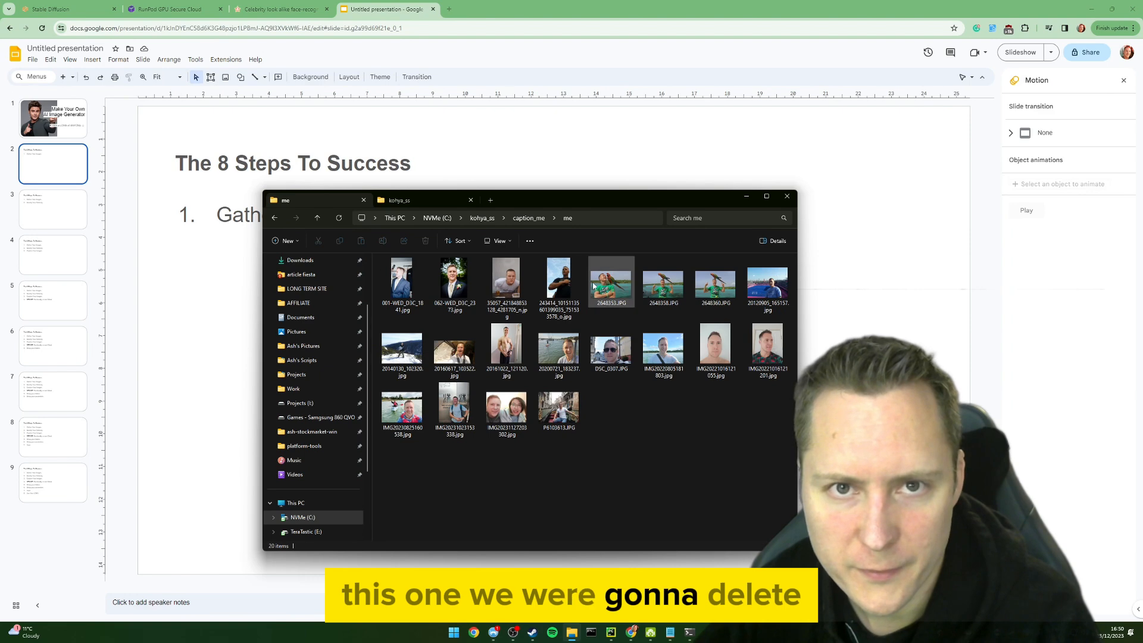
double_click(597, 284)
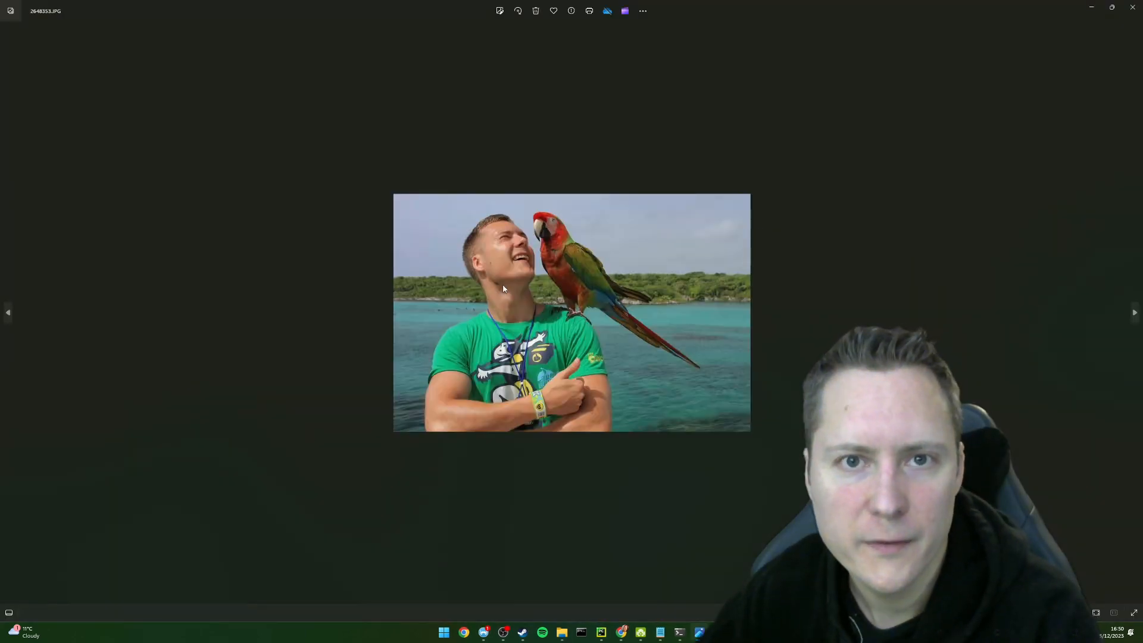
key(Right)
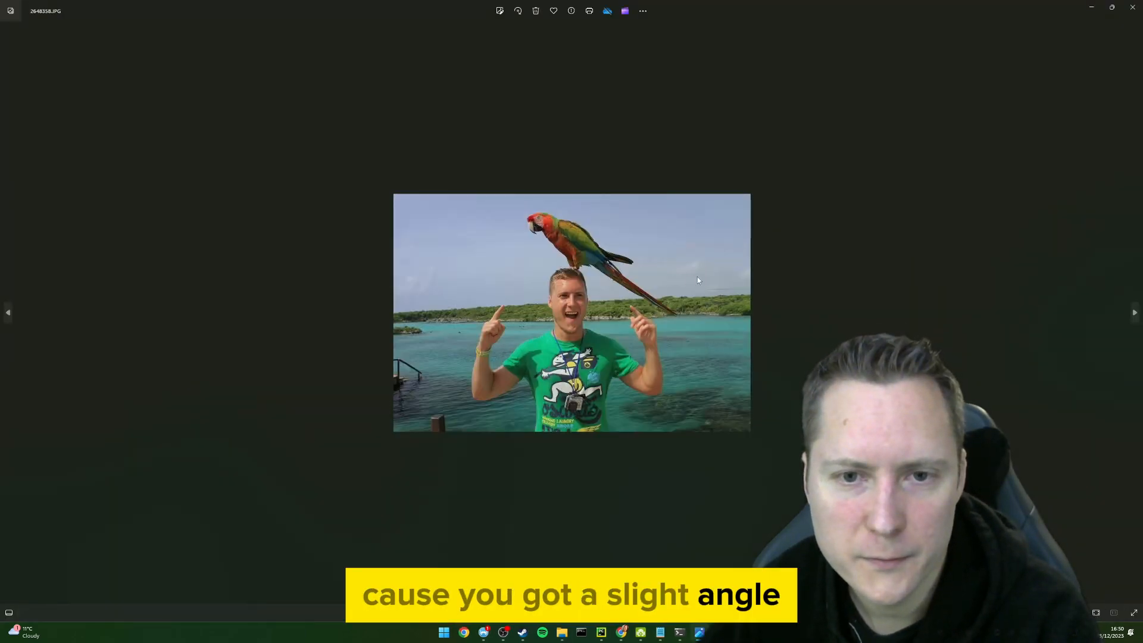
key(Right)
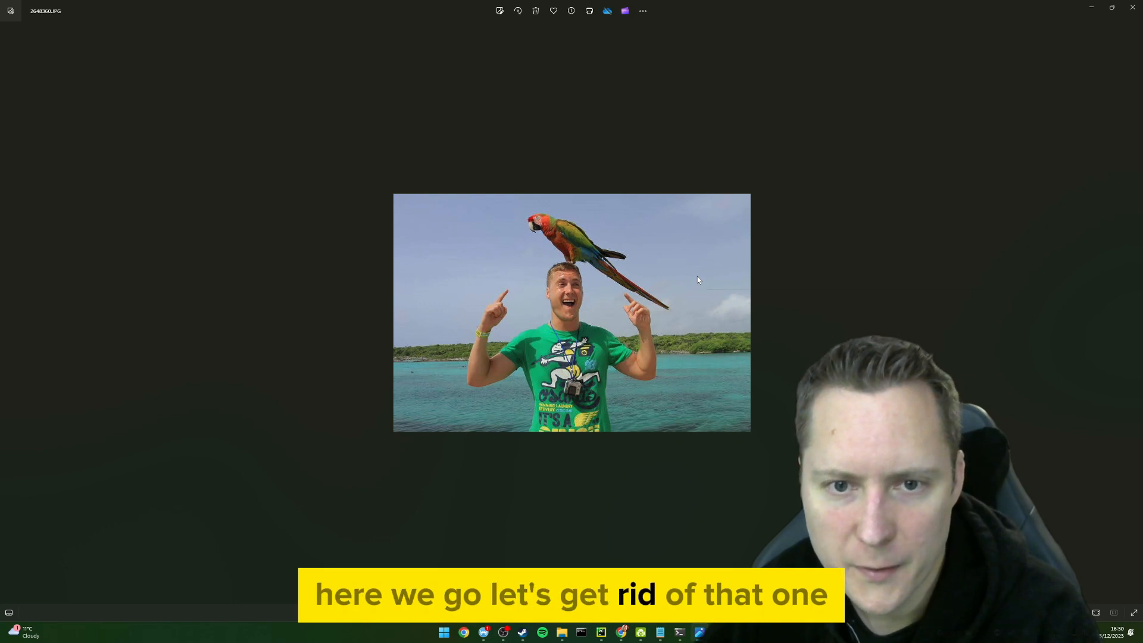
key(Delete)
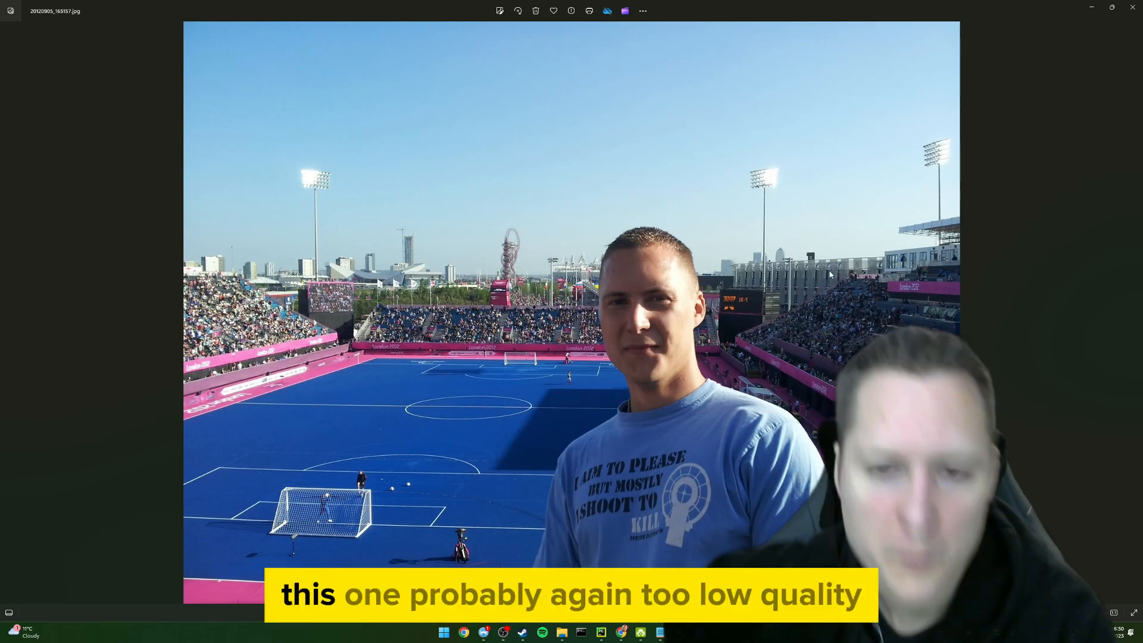
Delete the stadium photo 20120905_165157.jpg and the snowy mountain photo 20140130_102320.jpg
key(Delete)
key(Delete)
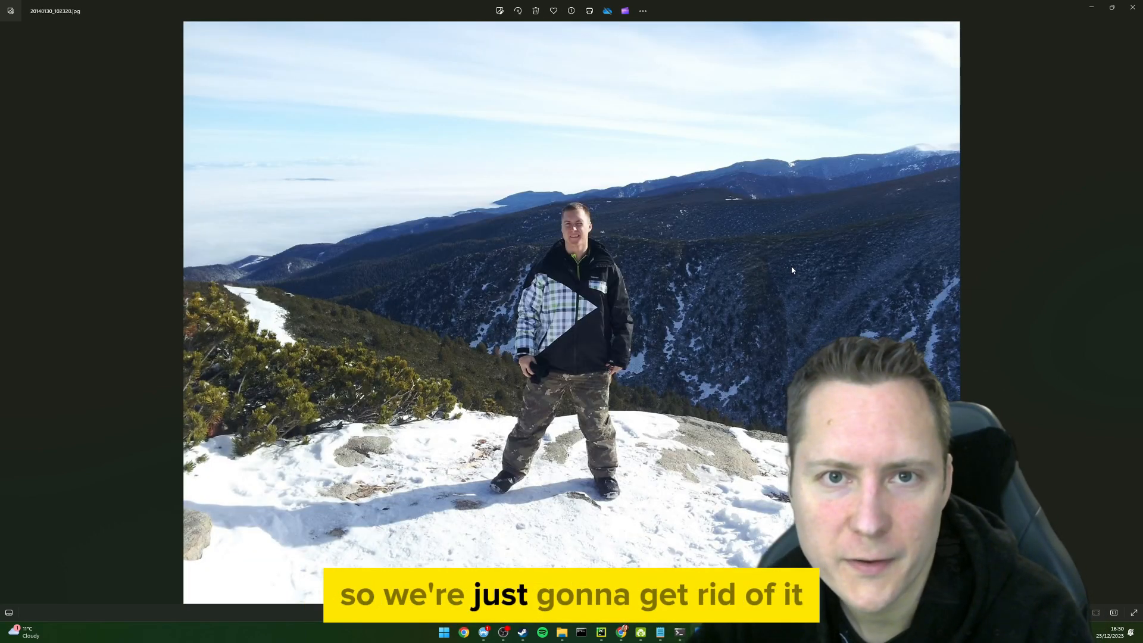
key(Delete)
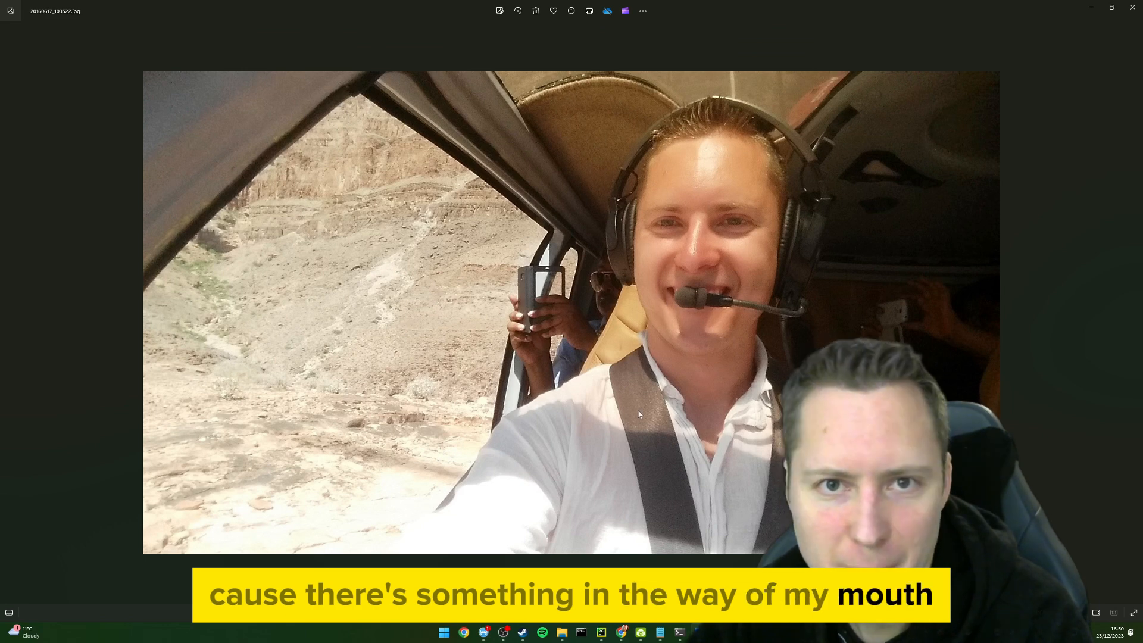
Delete the helicopter photo 20160617_103522.jpg, and review the next photos up to the paddleboarding one
key(Delete)
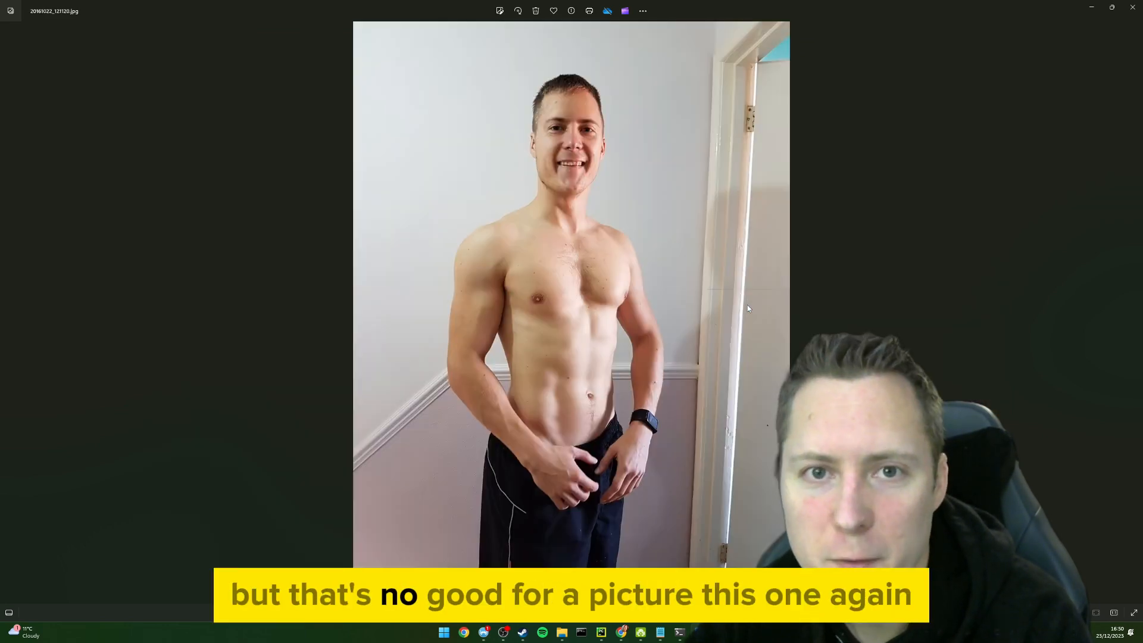
key(Right)
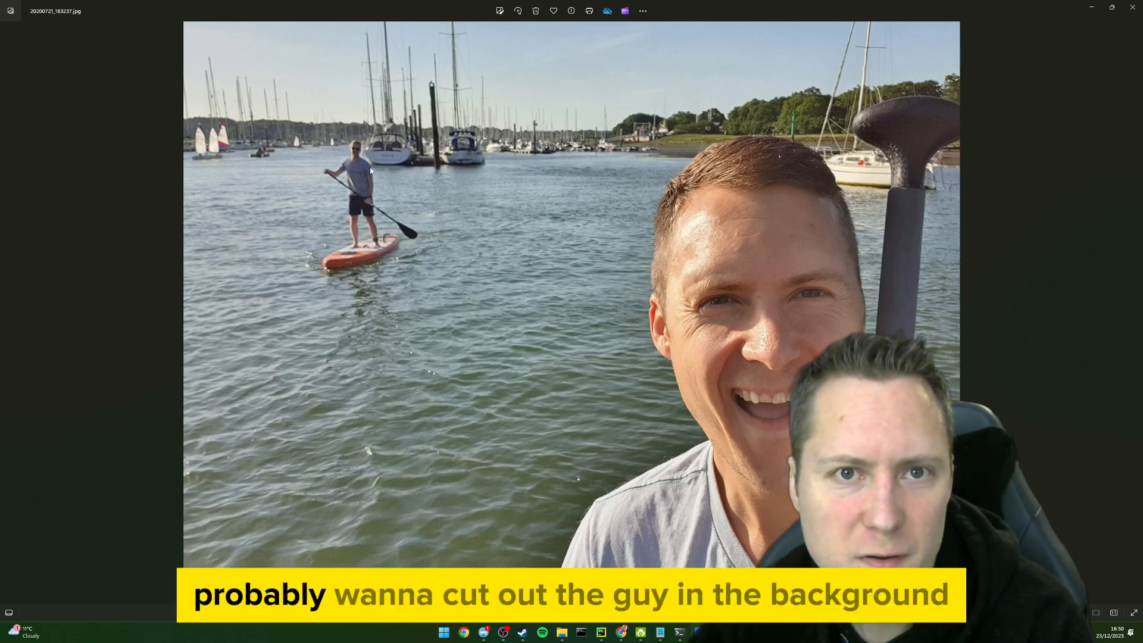
click(1129, 8)
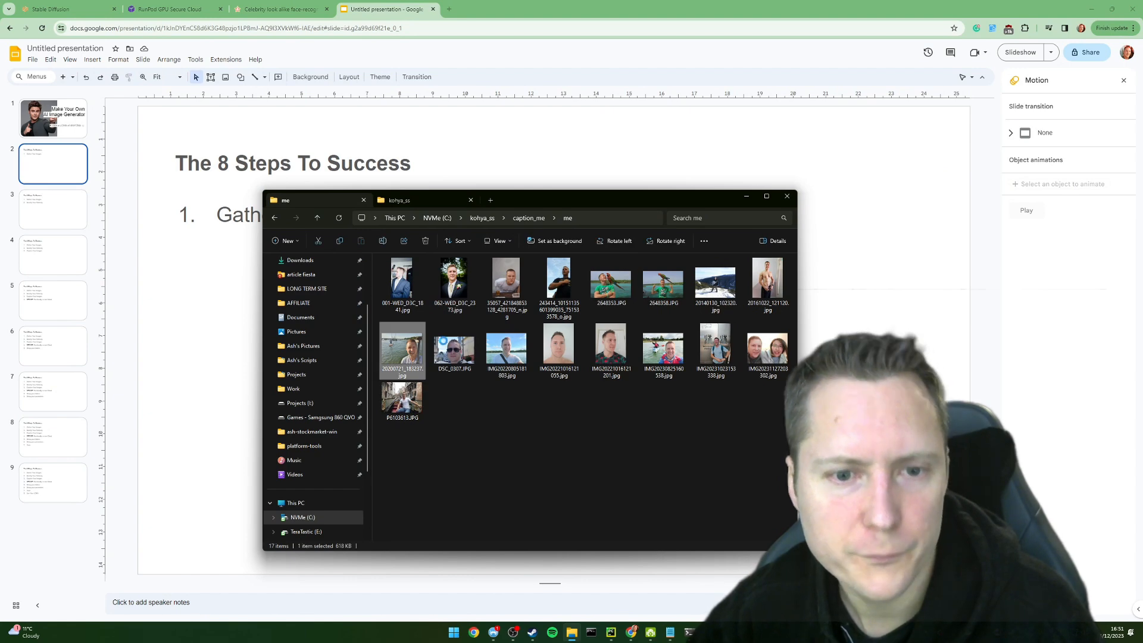
Crop the background paddleboarder out of 20200721_183237.jpg in Paint, keeping the man in the foreground, and save it
right_click(407, 350)
mouse_move(477, 206)
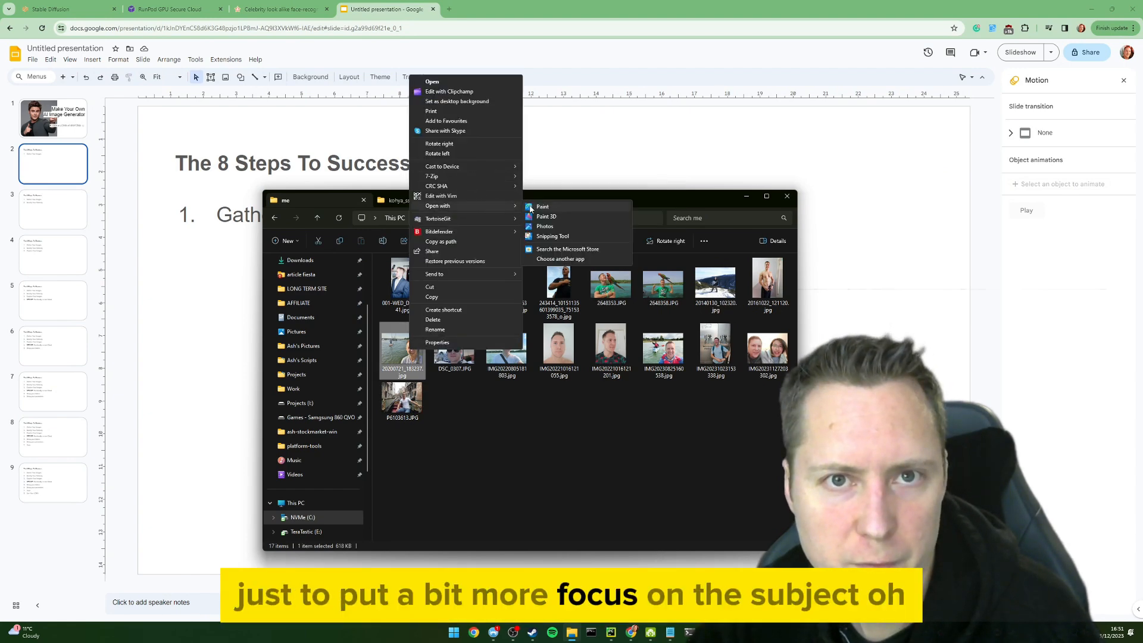
click(542, 206)
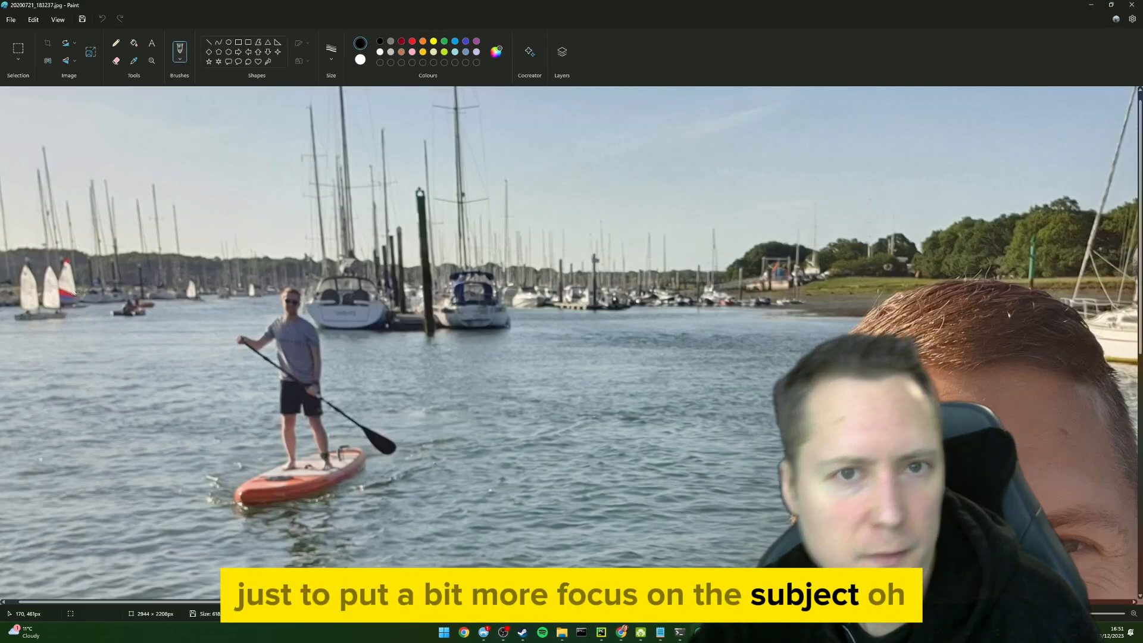
scroll(77, 291, down, 6)
scroll(32, 403, up, 5)
scroll(33, 404, up, 1)
scroll(12, 381, down, 3)
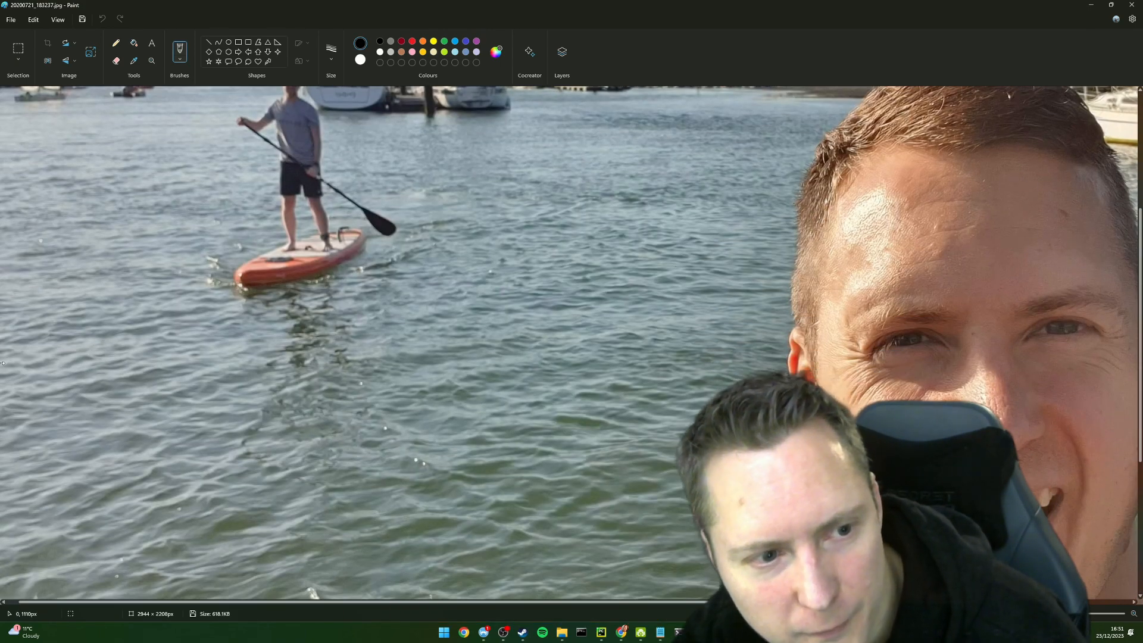
drag(312, 5, 395, 42)
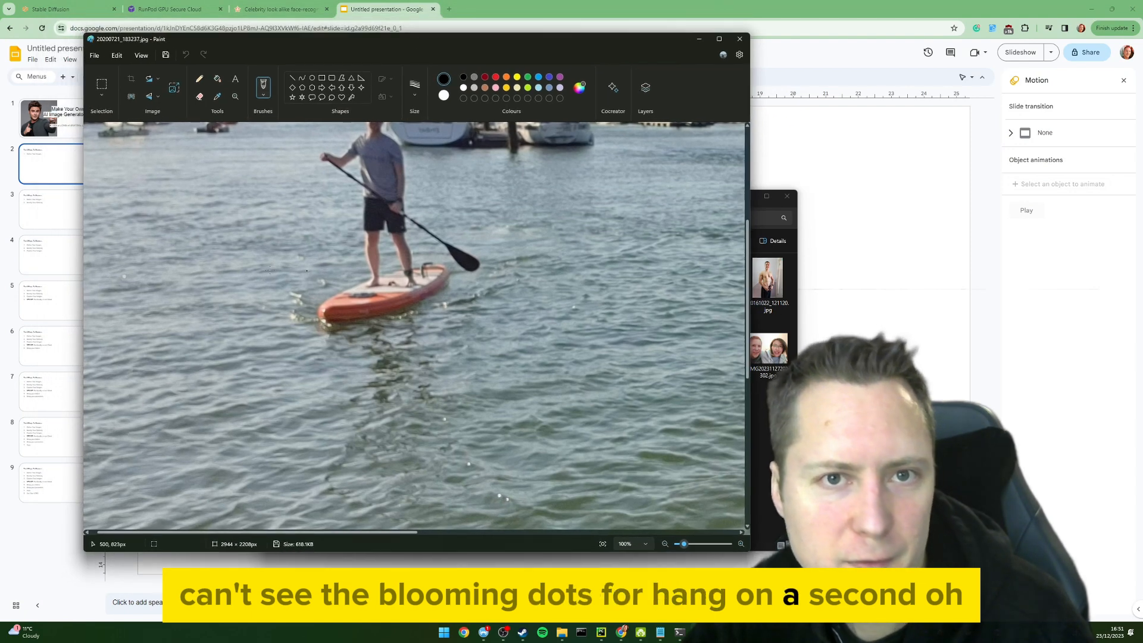
scroll(238, 476, down, 3)
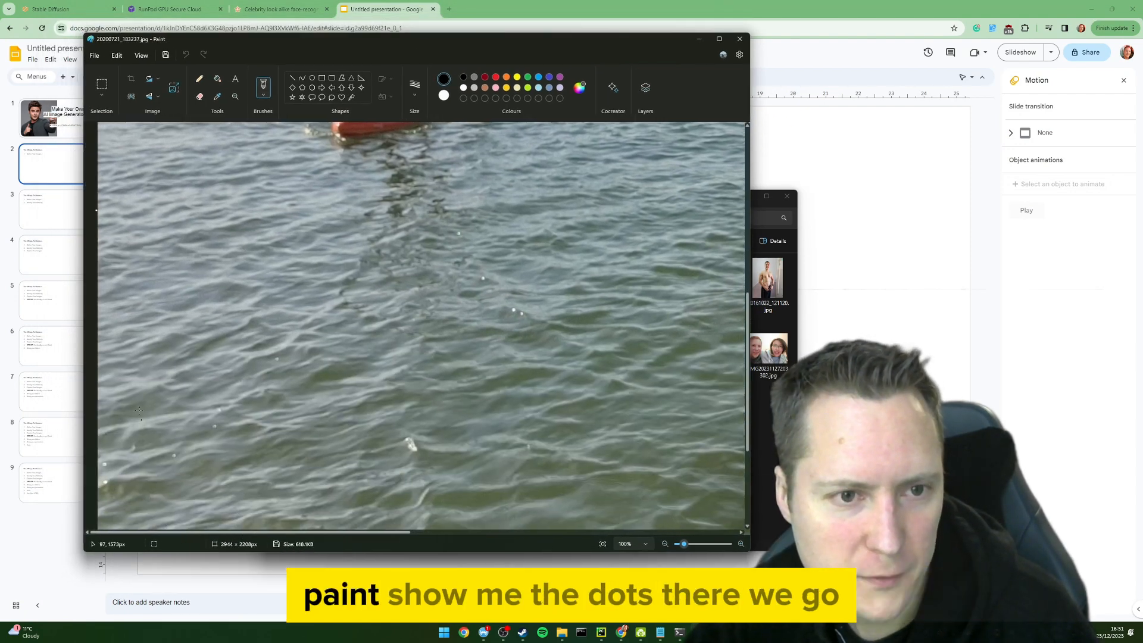
scroll(416, 327, up, 2)
drag(96, 335, 548, 309)
double_click(598, 44)
scroll(707, 286, up, 5)
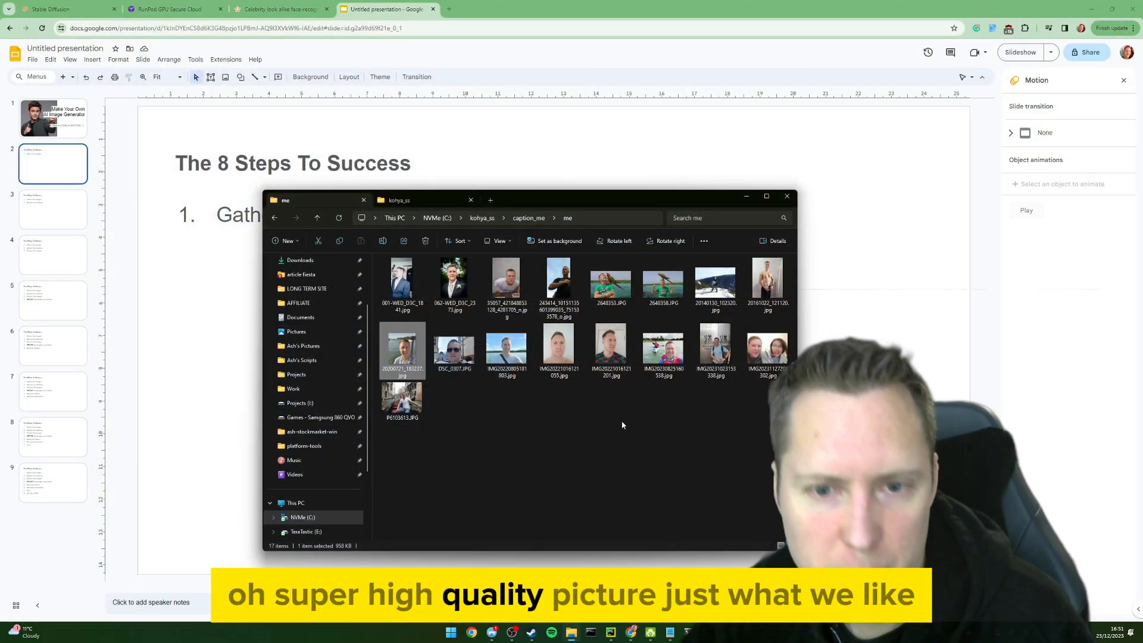
Delete the sunglasses photo DSC_0307.JPG, and review the following photos up to the kayaking one
double_click(476, 359)
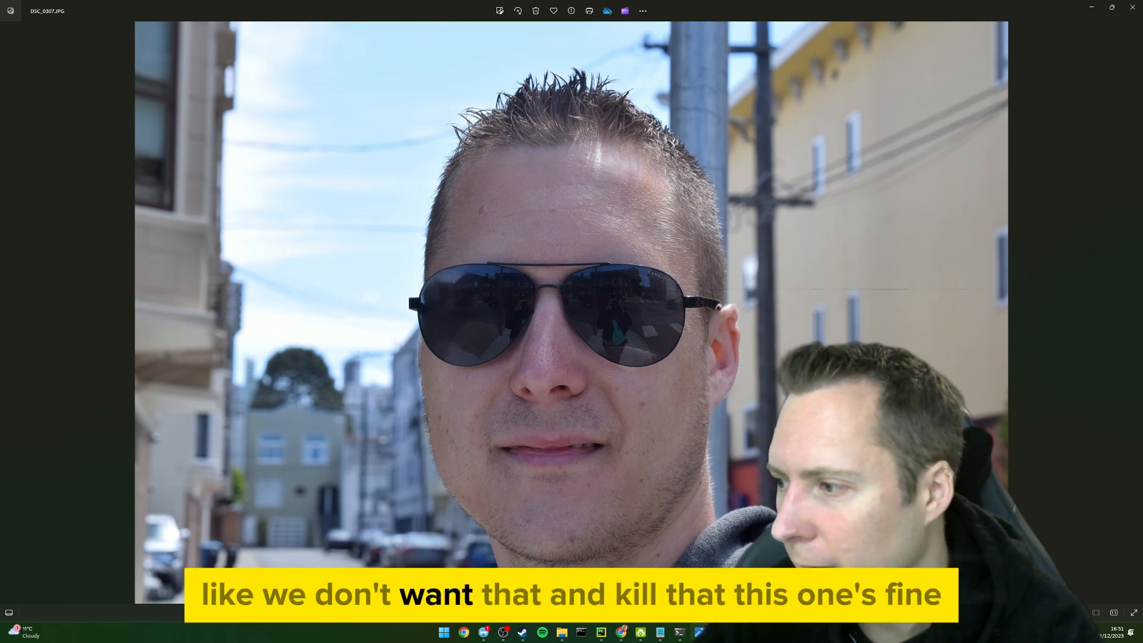
key(Right)
key(Right)
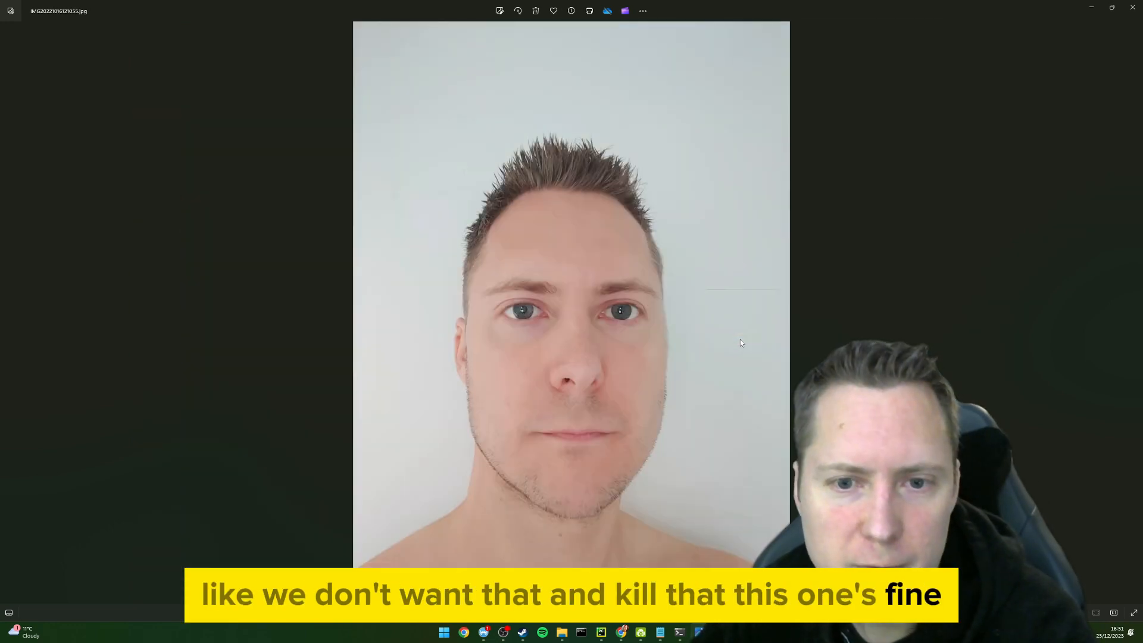
key(Right)
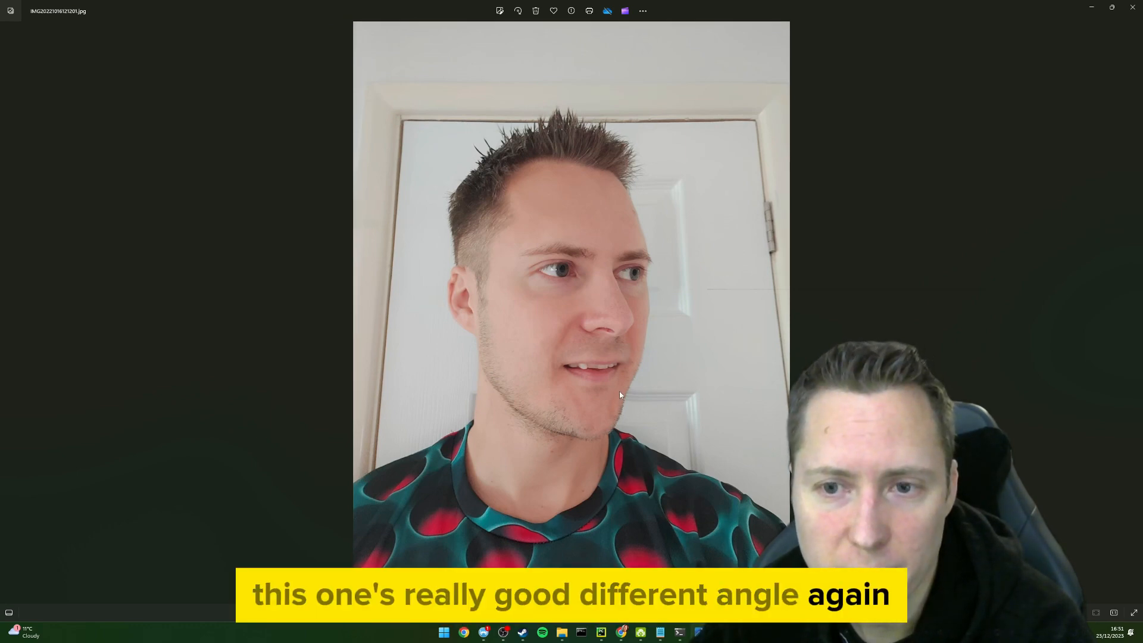
key(Right)
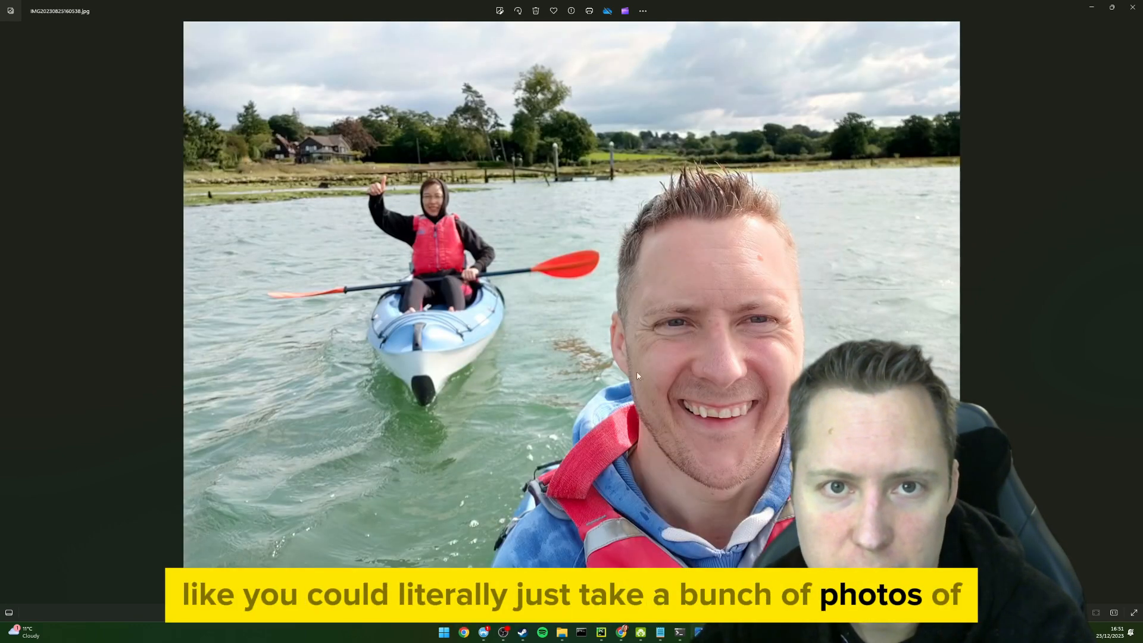
click(1133, 7)
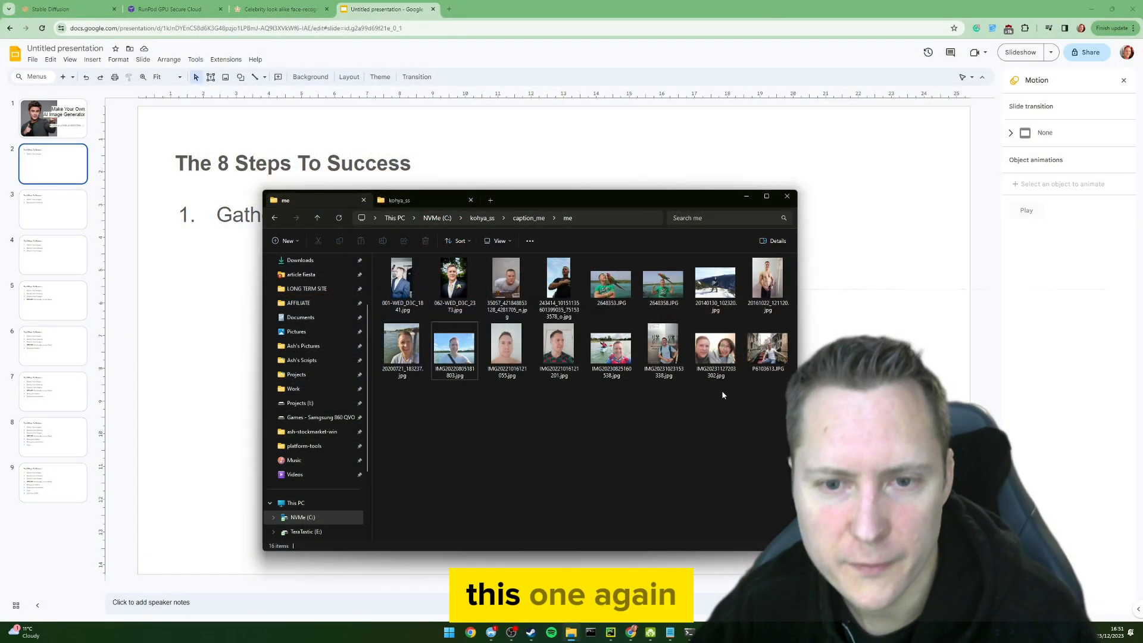
Crop the background kayaker out of IMG20230825160538.jpg in Paint, to about 2503 px wide, and save it
double_click(620, 362)
right_click(617, 346)
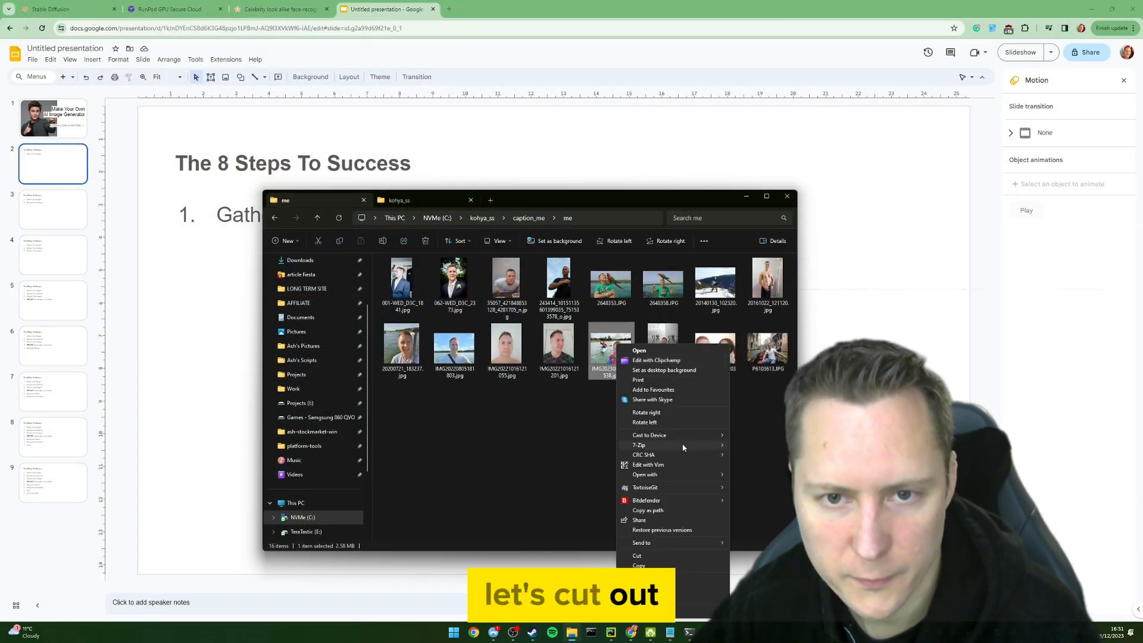
mouse_move(696, 474)
click(751, 484)
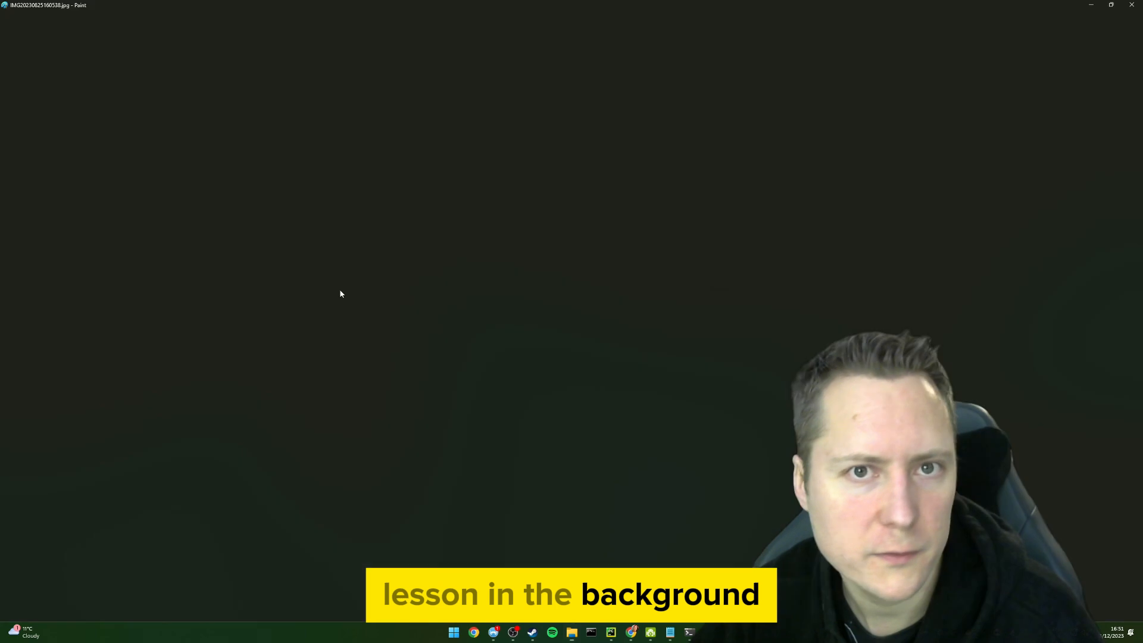
scroll(352, 297, down, 10)
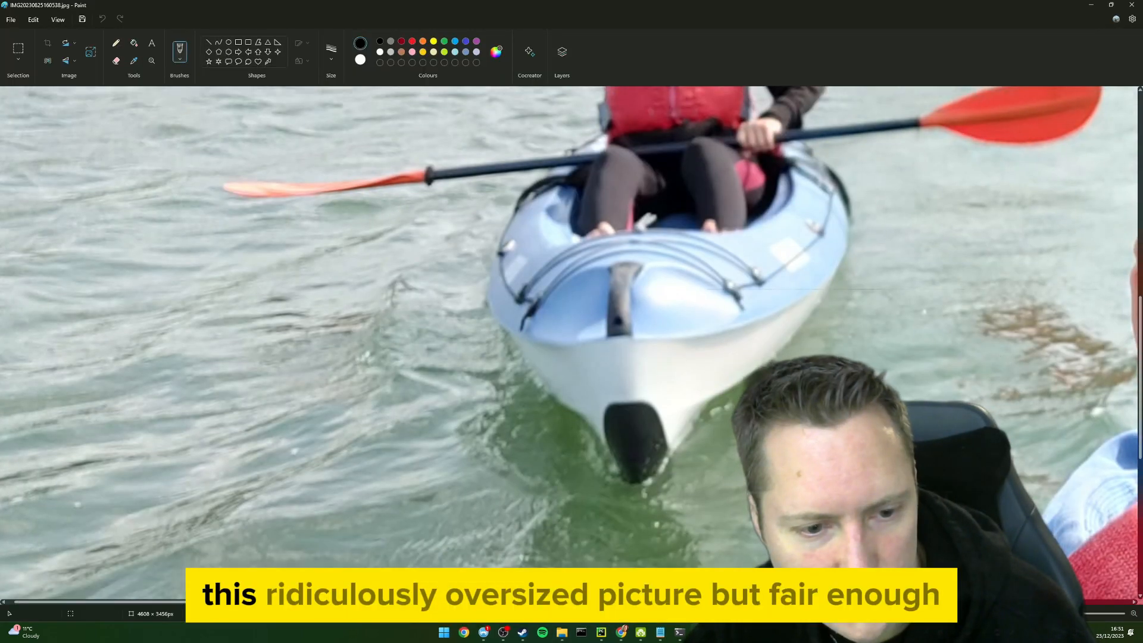
scroll(18, 316, left, 1)
scroll(18, 316, up, 1)
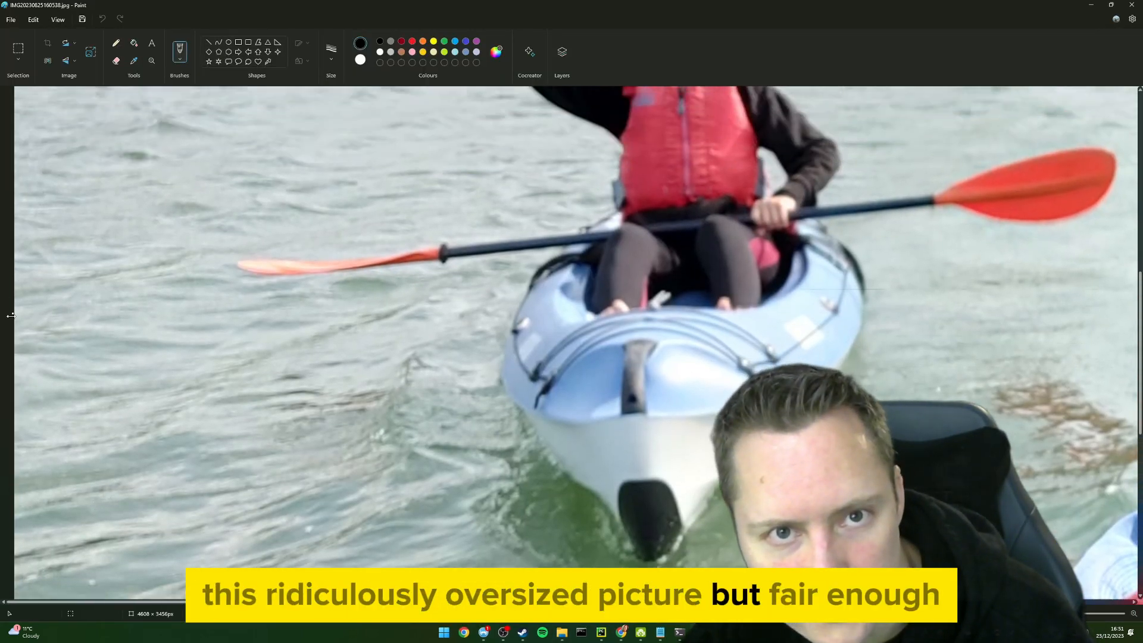
drag(60, 315, 932, 338)
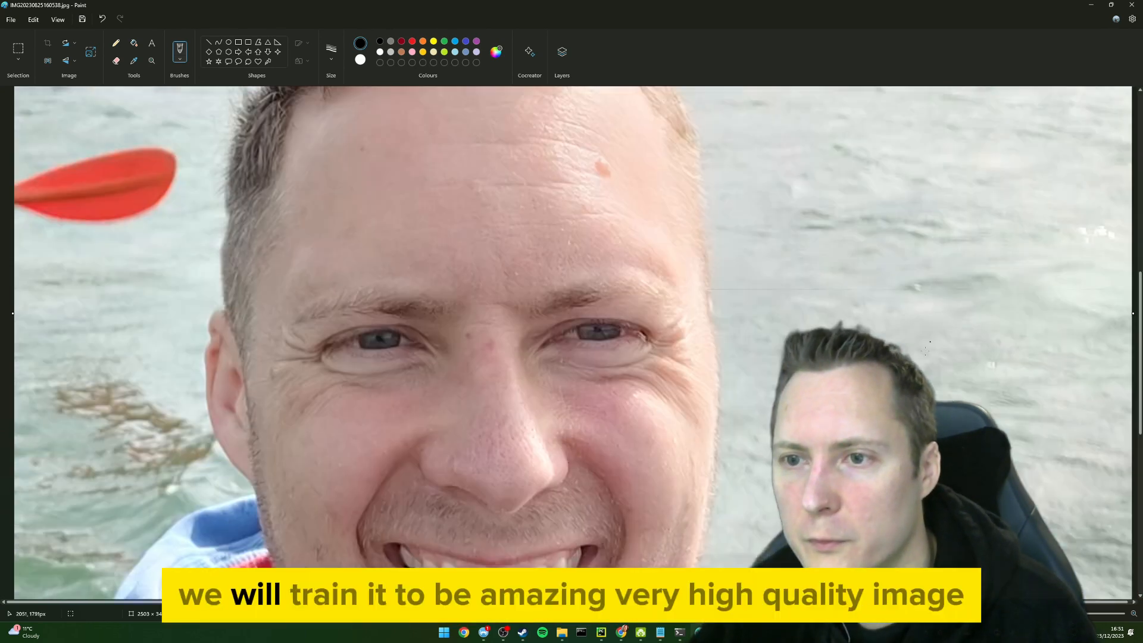
click(1133, 5)
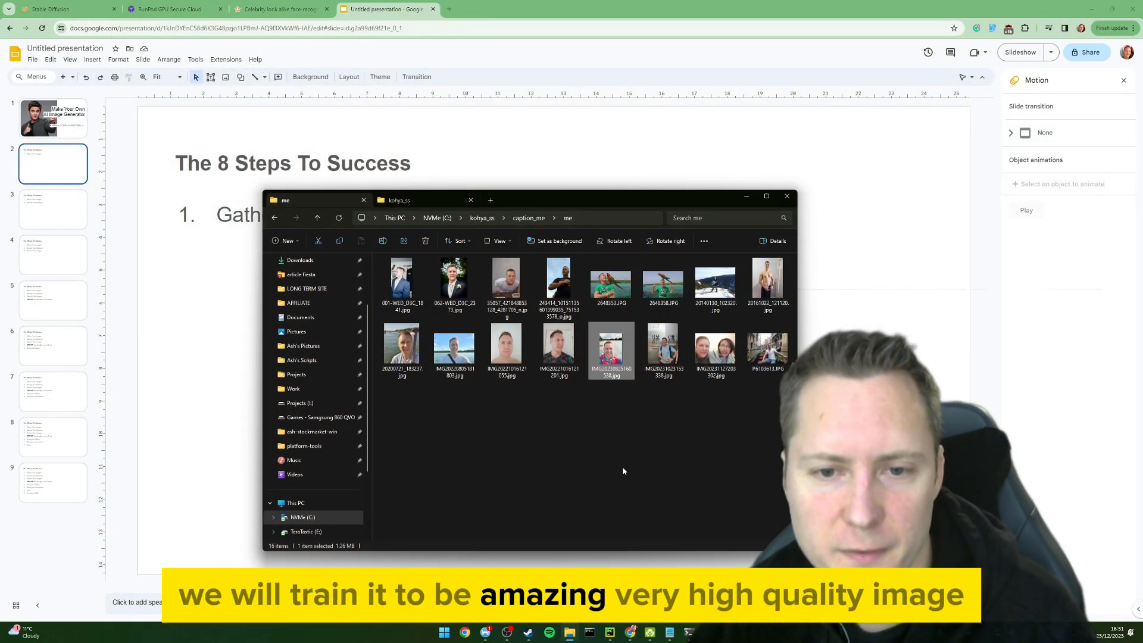
Review the Wuhan photo, crop the woman out of the couple selfie IMG20231127203302.jpg in Paint, and save it
double_click(660, 355)
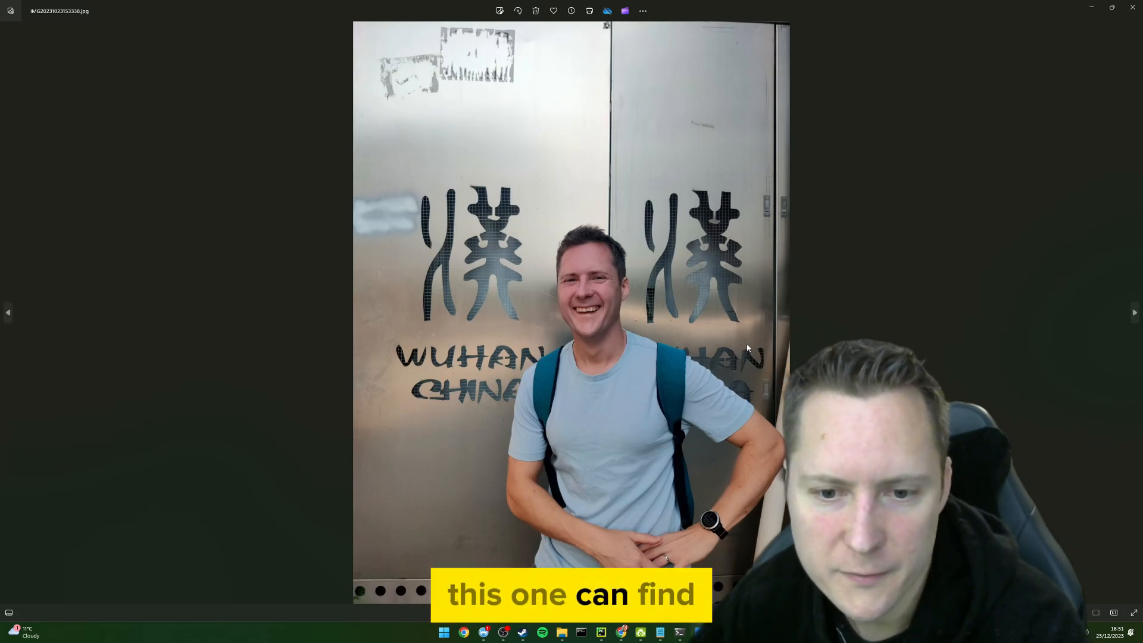
key(Right)
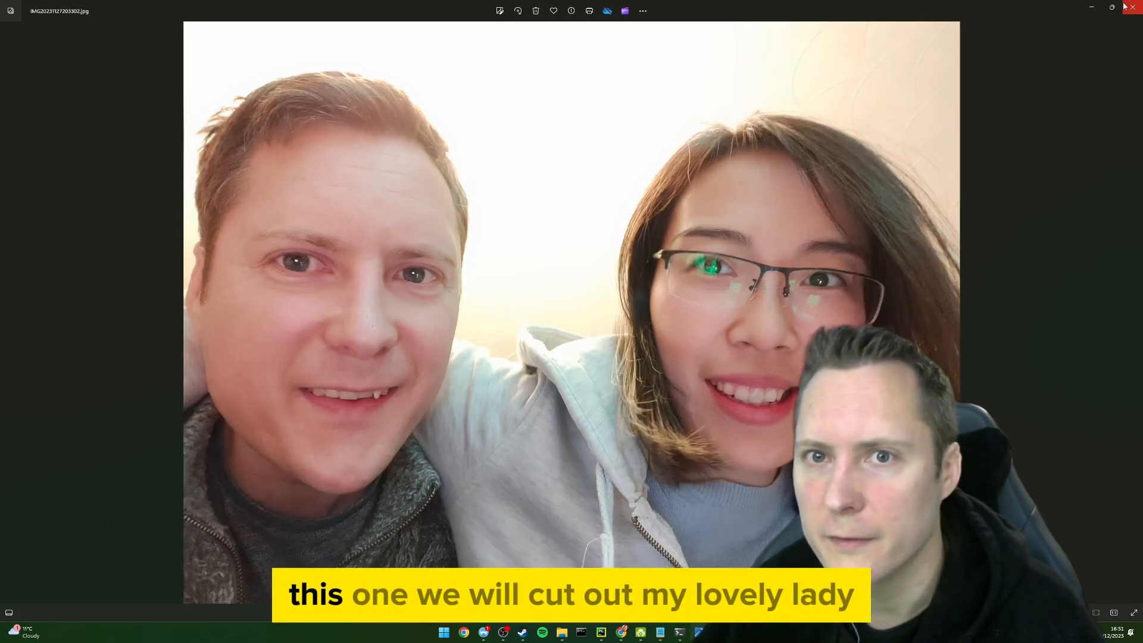
click(1133, 8)
click(718, 358)
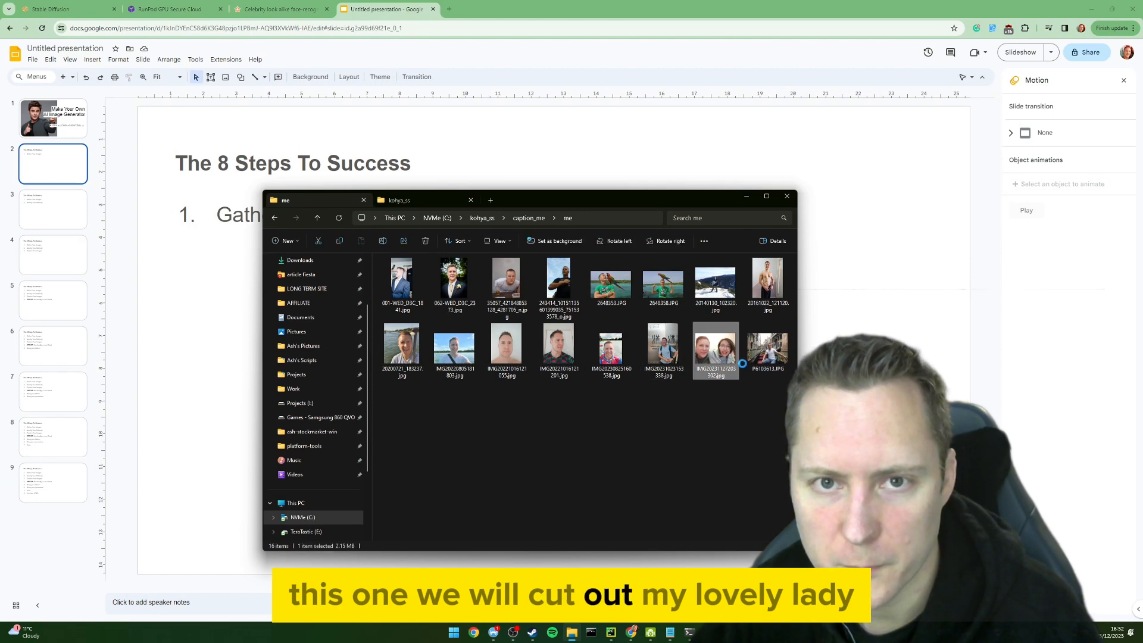
right_click(718, 356)
mouse_move(815, 215)
click(854, 213)
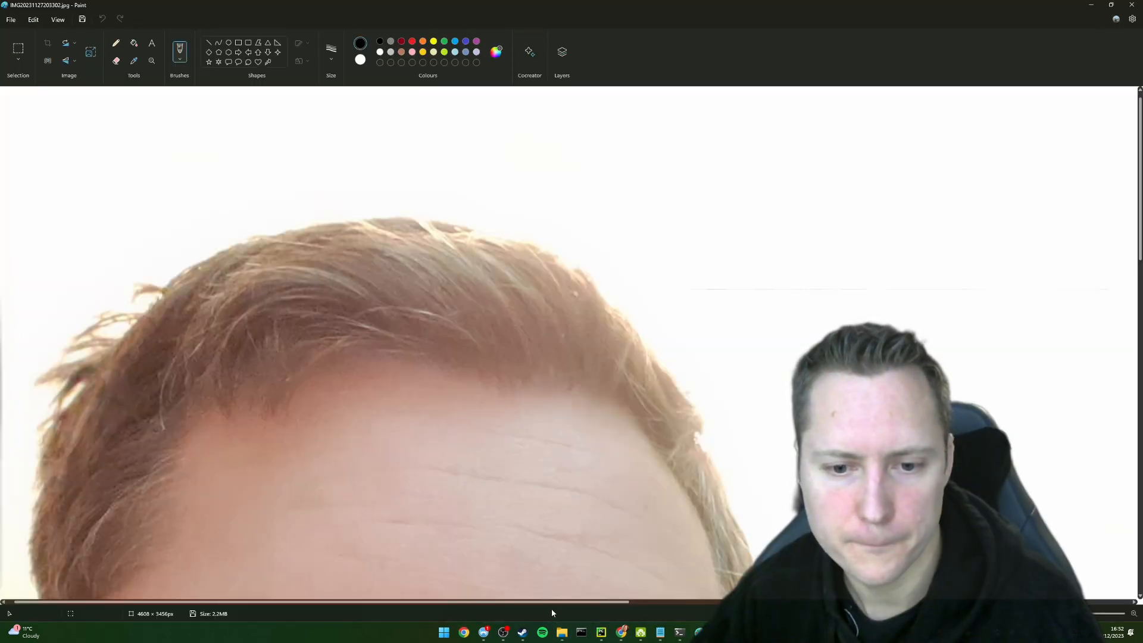
drag(553, 602, 1063, 603)
drag(1140, 185, 1129, 296)
drag(241, 318, 199, 319)
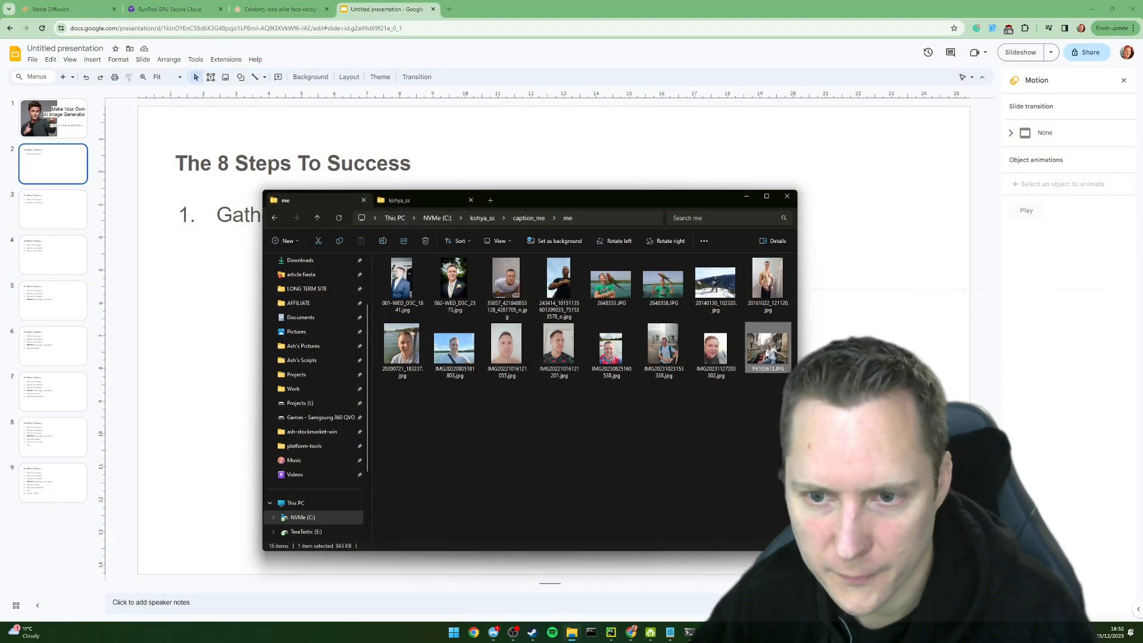
View the last photo in the folder, the street scene after the couple selfie, and delete it
double_click(762, 361)
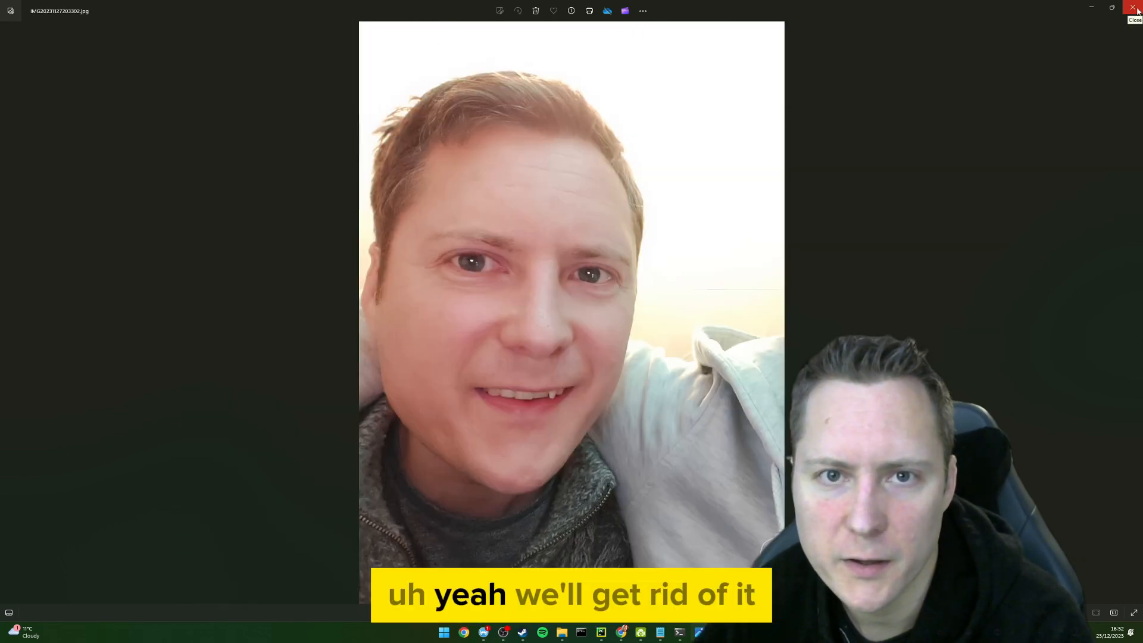
click(1132, 7)
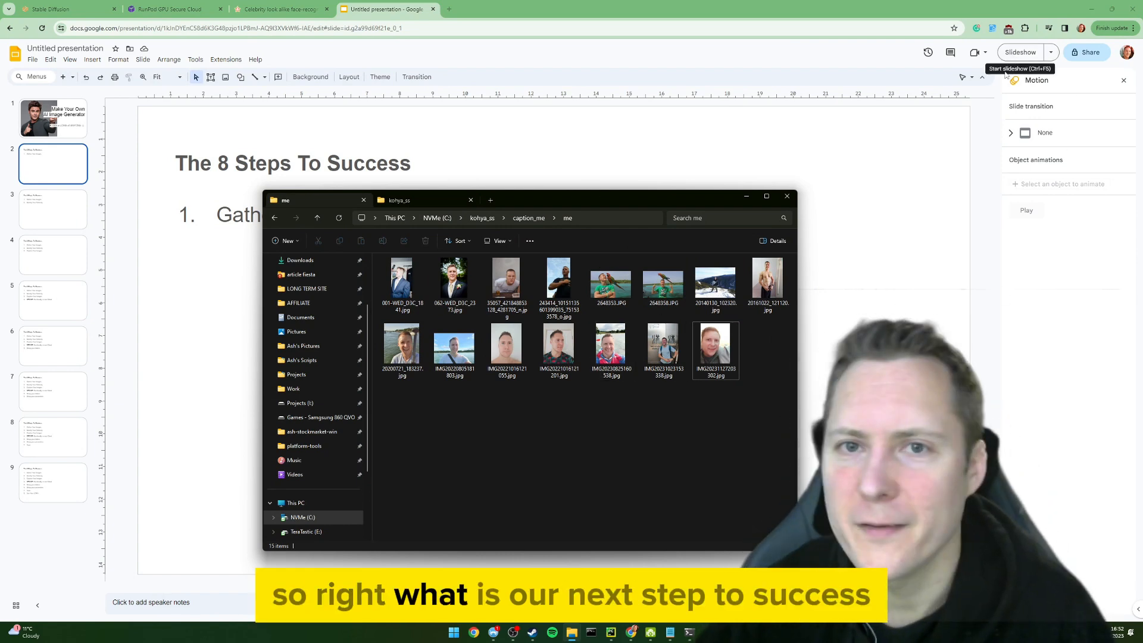
Present the slideshow from the current slide, advance to the "Identify Your Celebrity" step, and exit the presentation
click(1031, 331)
click(1020, 53)
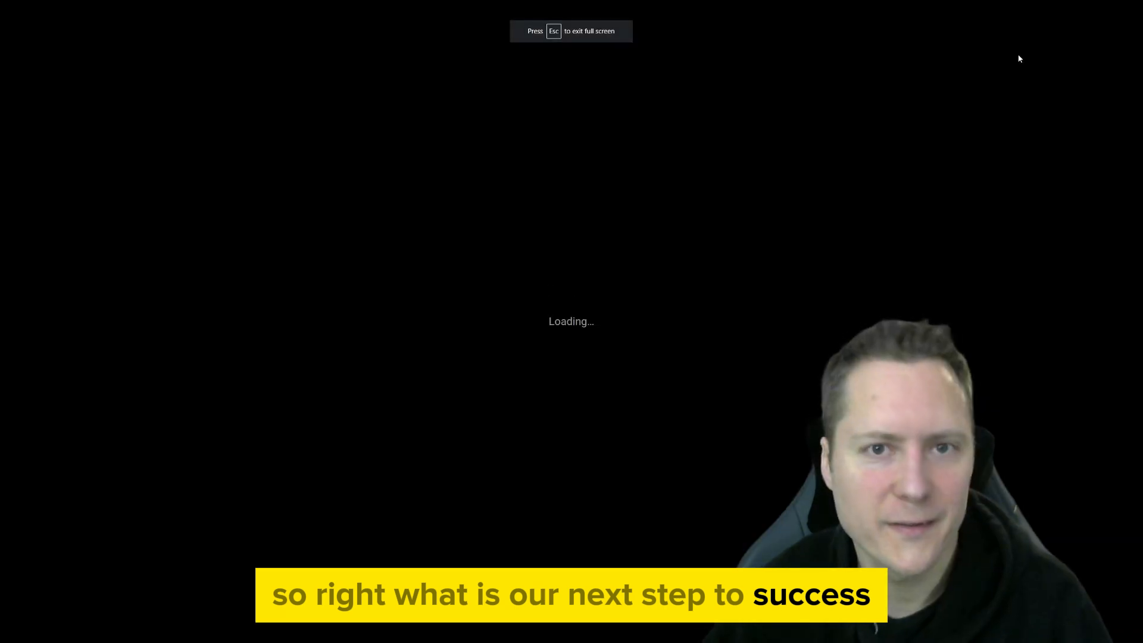
key(Right)
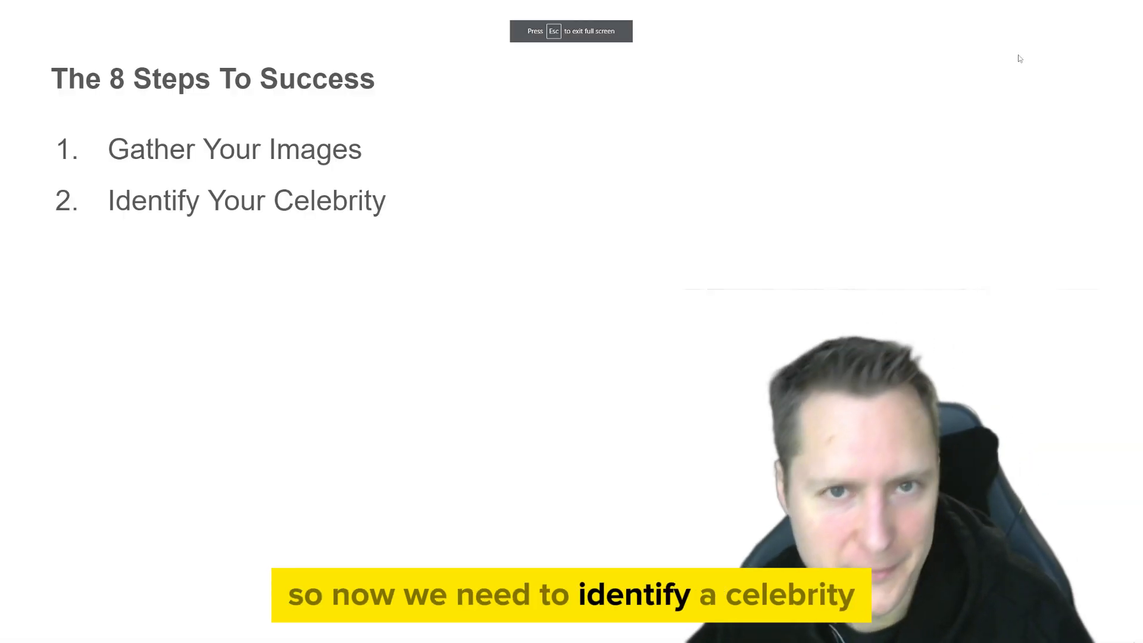
key(Escape)
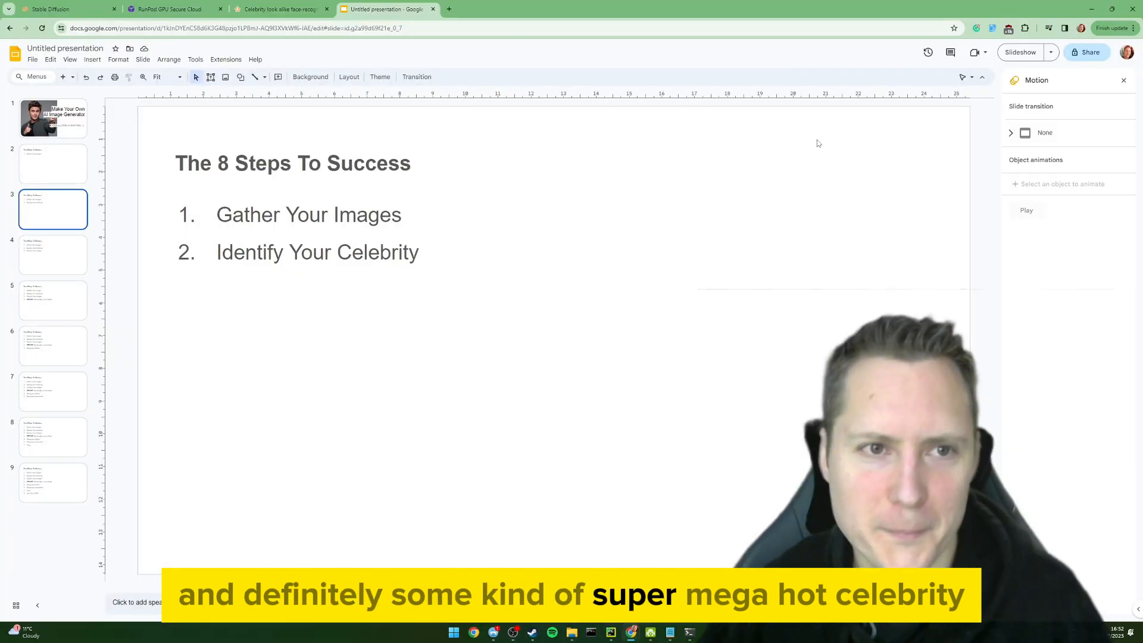
Upload the waterside selfie IMG20220805181803.jpg to StarByFace to find celebrity look-alikes
click(278, 5)
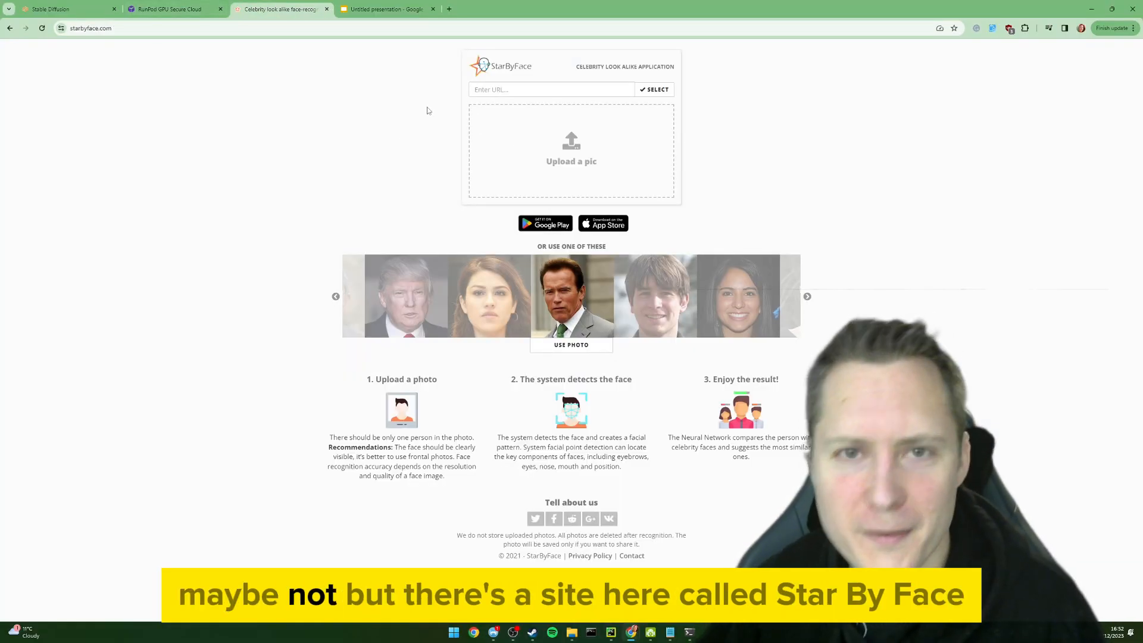
key(ctrl+plus)
key(ctrl+plus)
key(ctrl+plus)
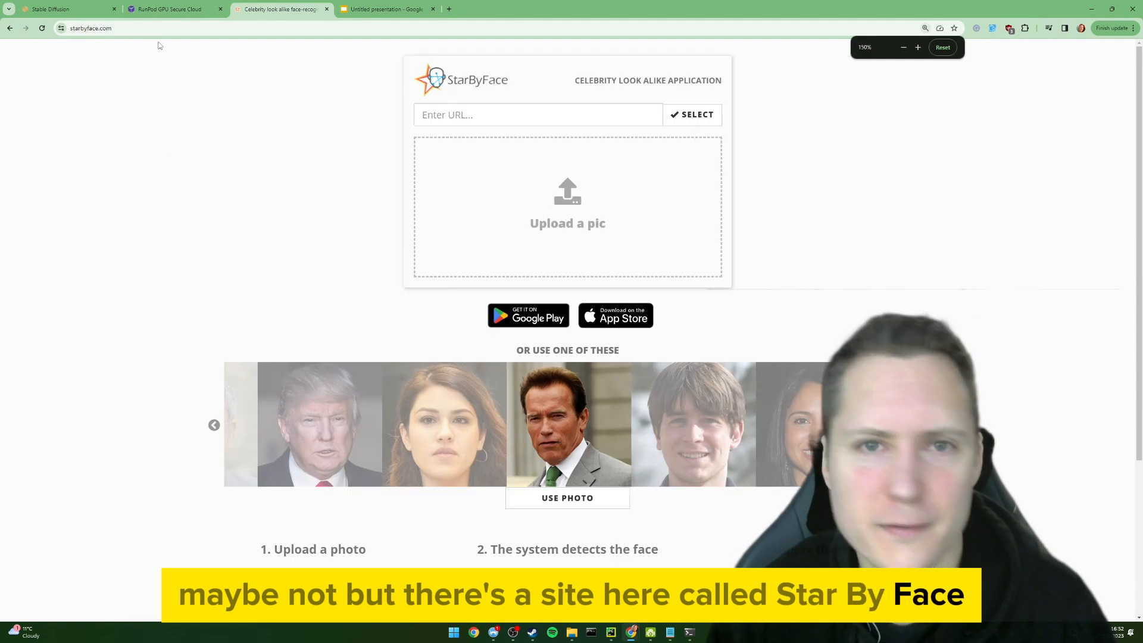
key(alt+Tab)
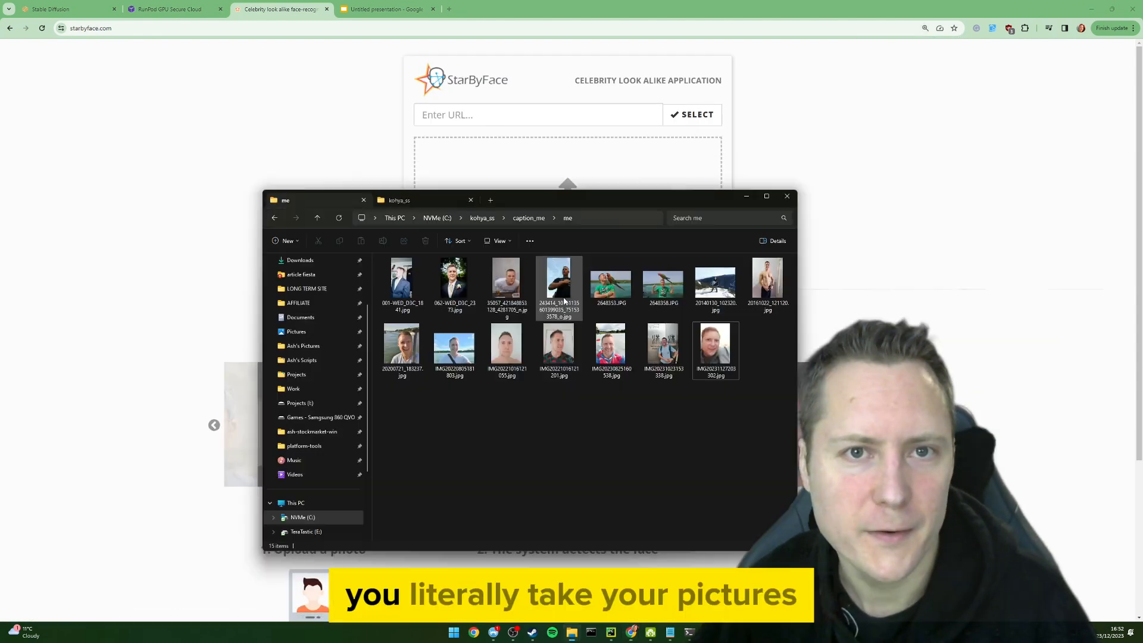
drag(591, 191, 745, 234)
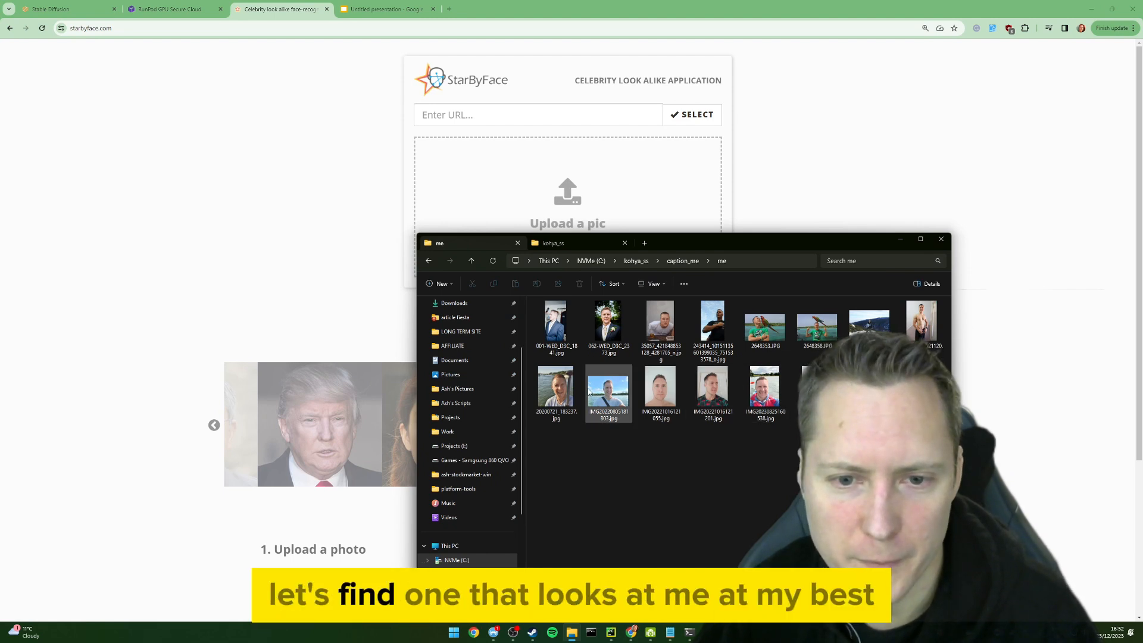
drag(608, 390, 569, 206)
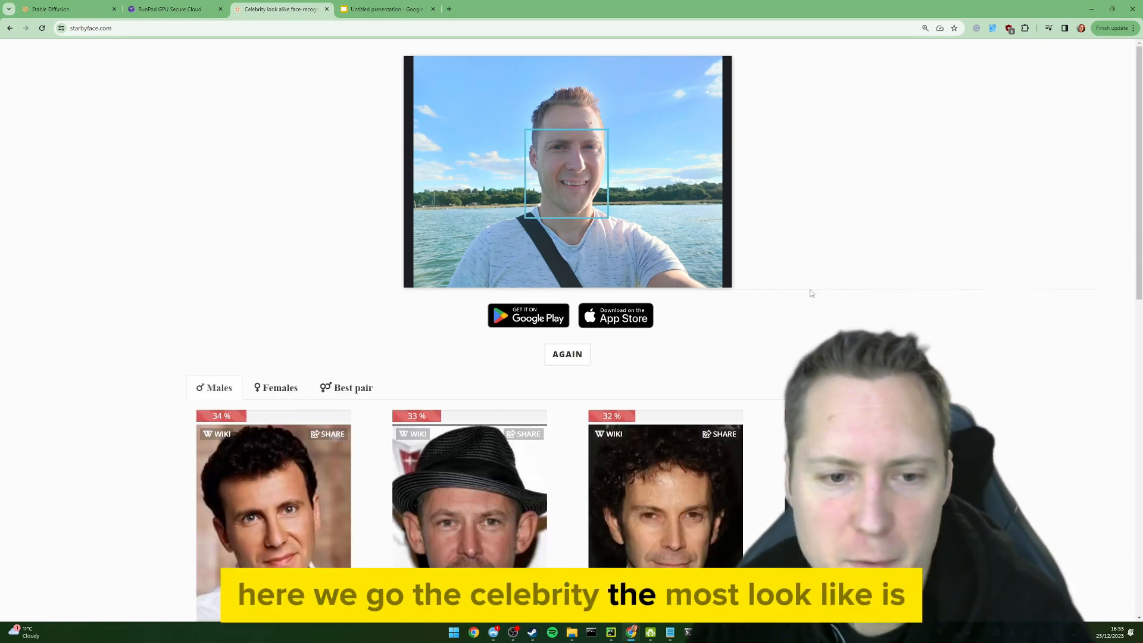
Examine the male celebrity look-alike matches for the waterside selfie, comparing the faces and match percentages
scroll(798, 301, down, 3)
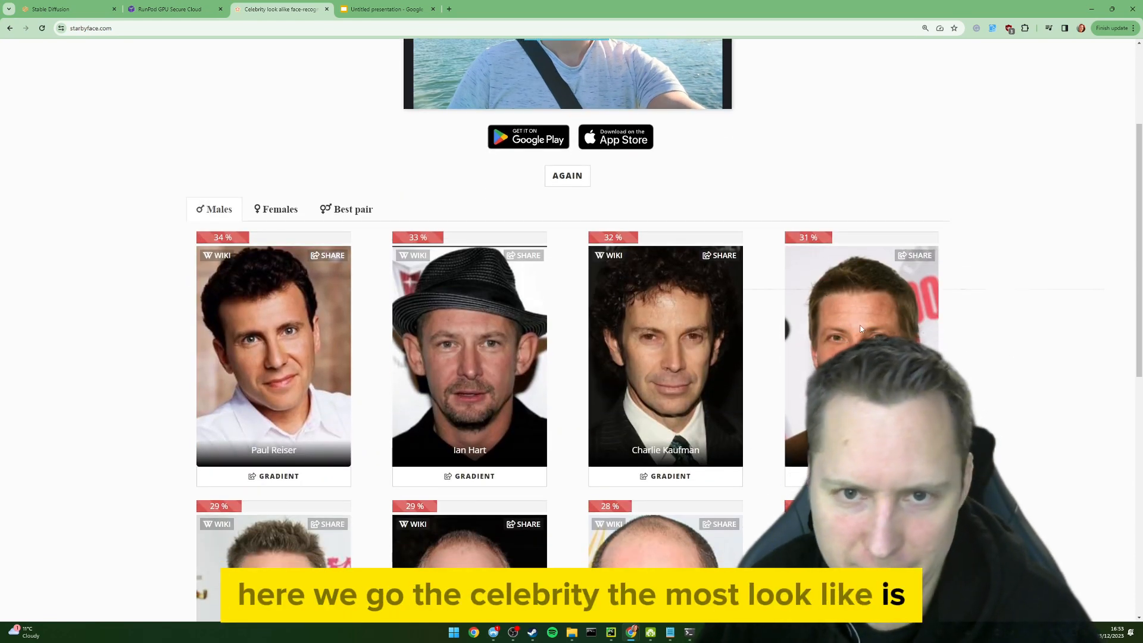
scroll(937, 333, down, 1)
triple_click(259, 406)
scroll(408, 402, down, 5)
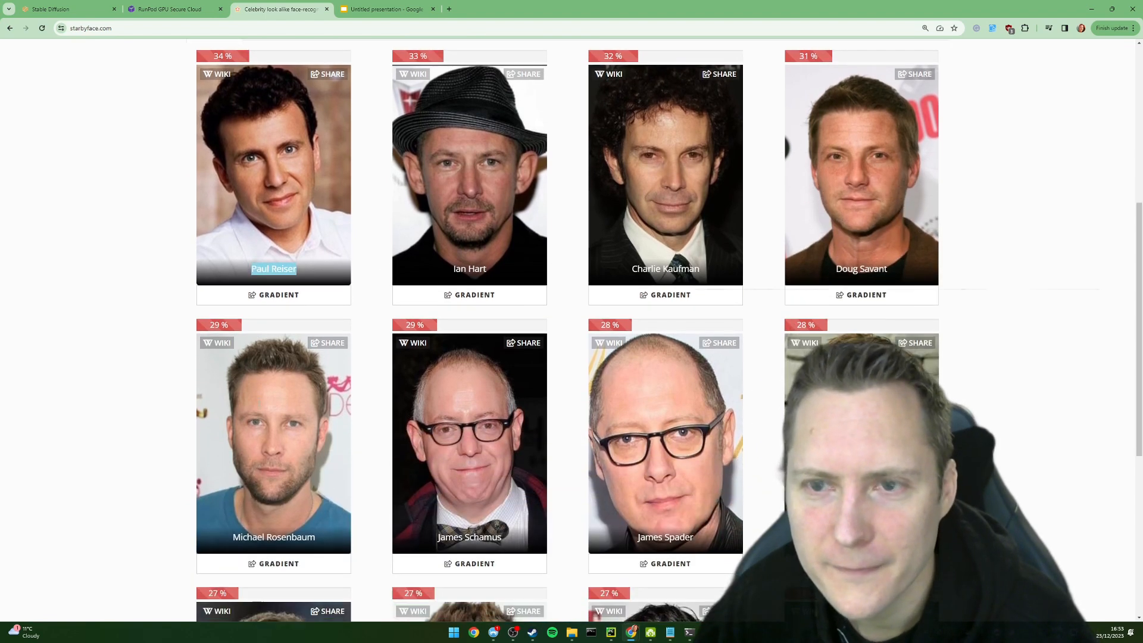
scroll(408, 402, up, 4)
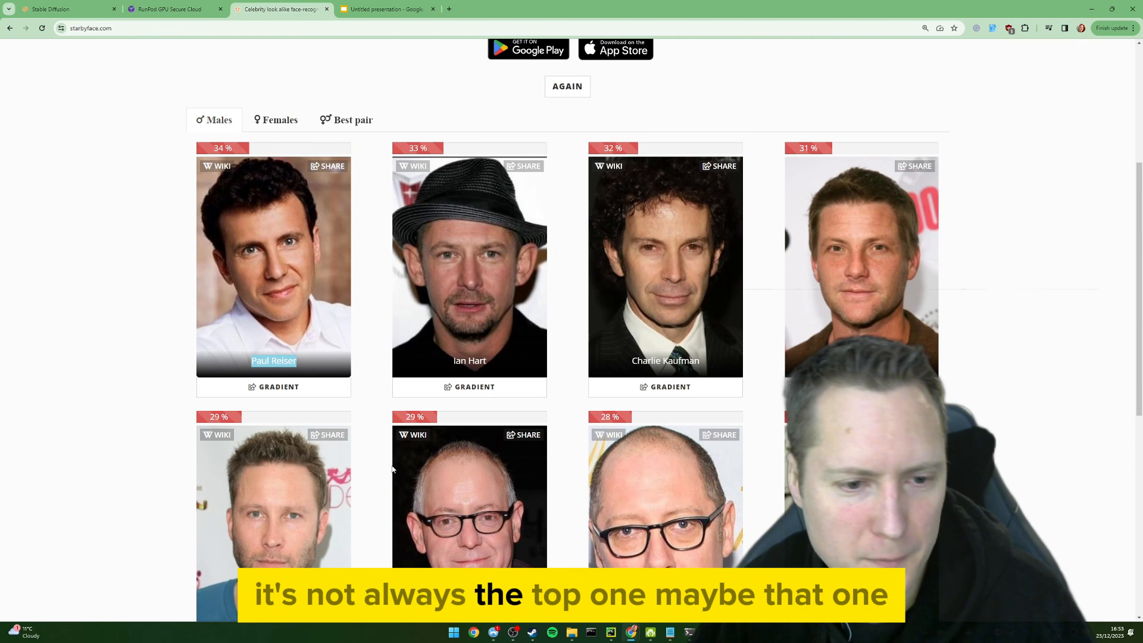
scroll(375, 476, down, 2)
scroll(381, 470, up, 6)
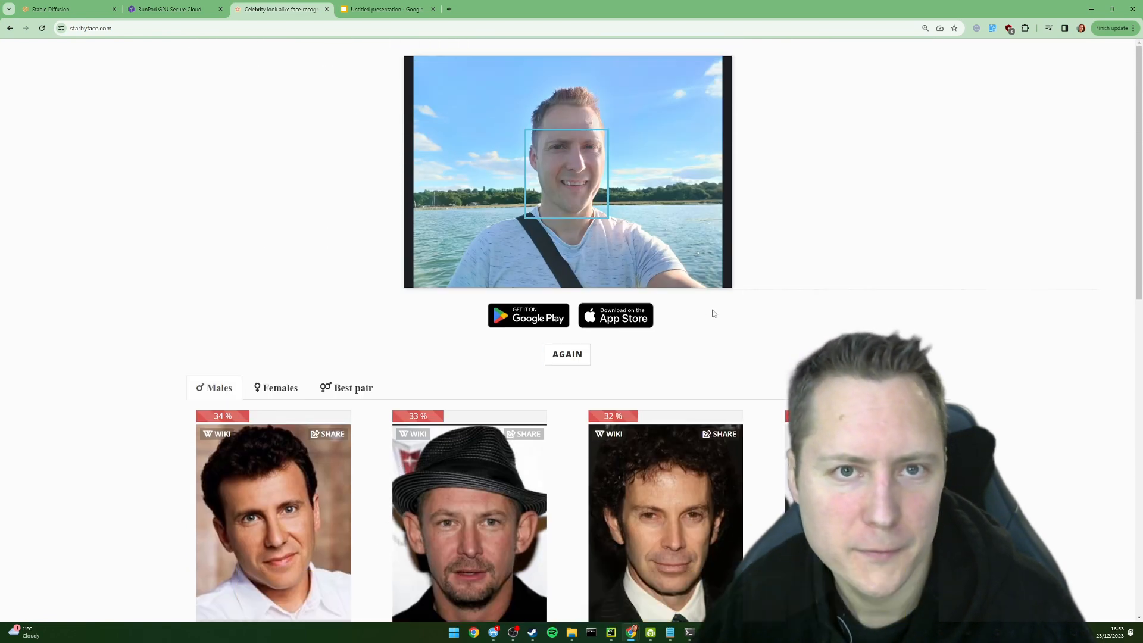
Restart the look-alike search and upload the wedding portrait 062-WED_D3C_2373.jpg from the me folder
key(alt+Tab)
key(alt+Tab)
click(567, 352)
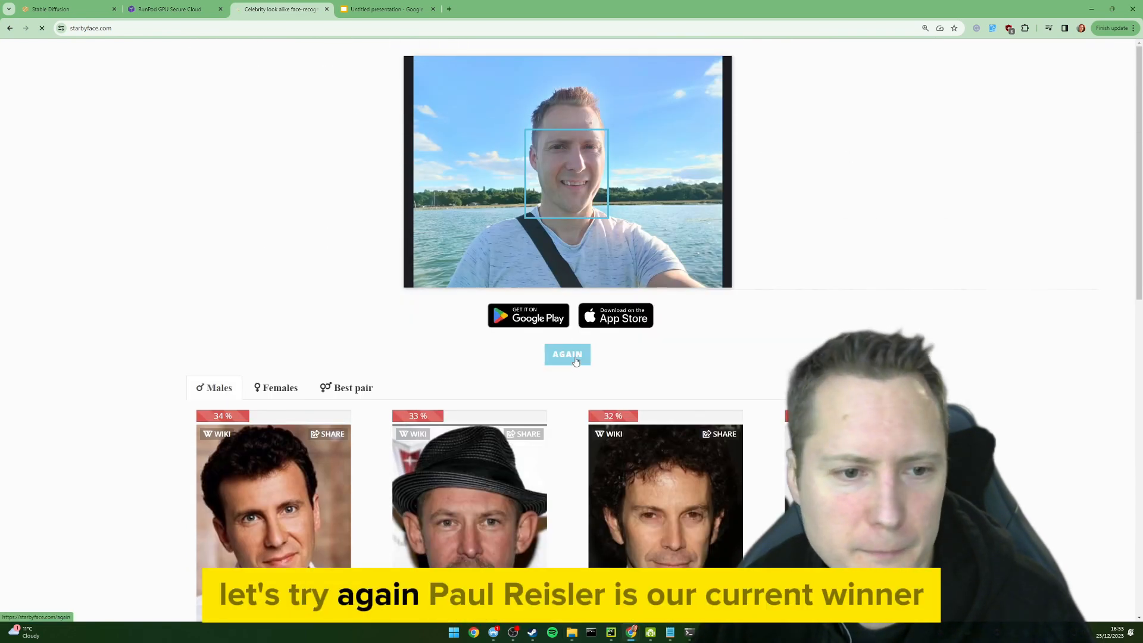
key(alt+Tab)
drag(621, 346, 592, 198)
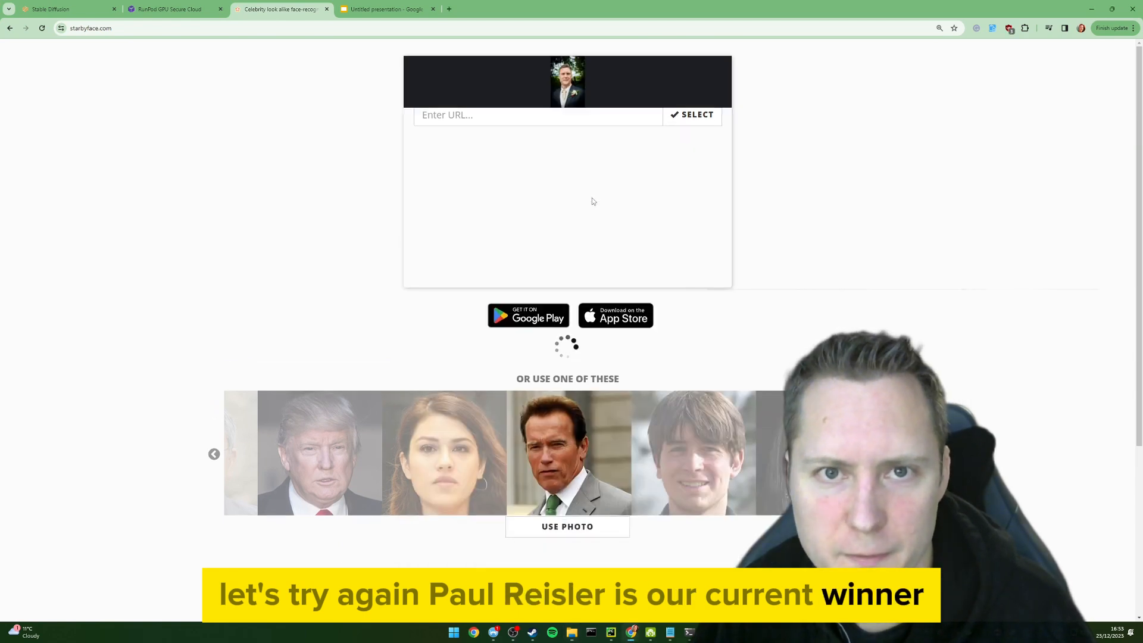
Copy the top match's name, Michael Rosenbaum, into a new text document called celebrity.txt in the me folder
scroll(891, 256, down, 3)
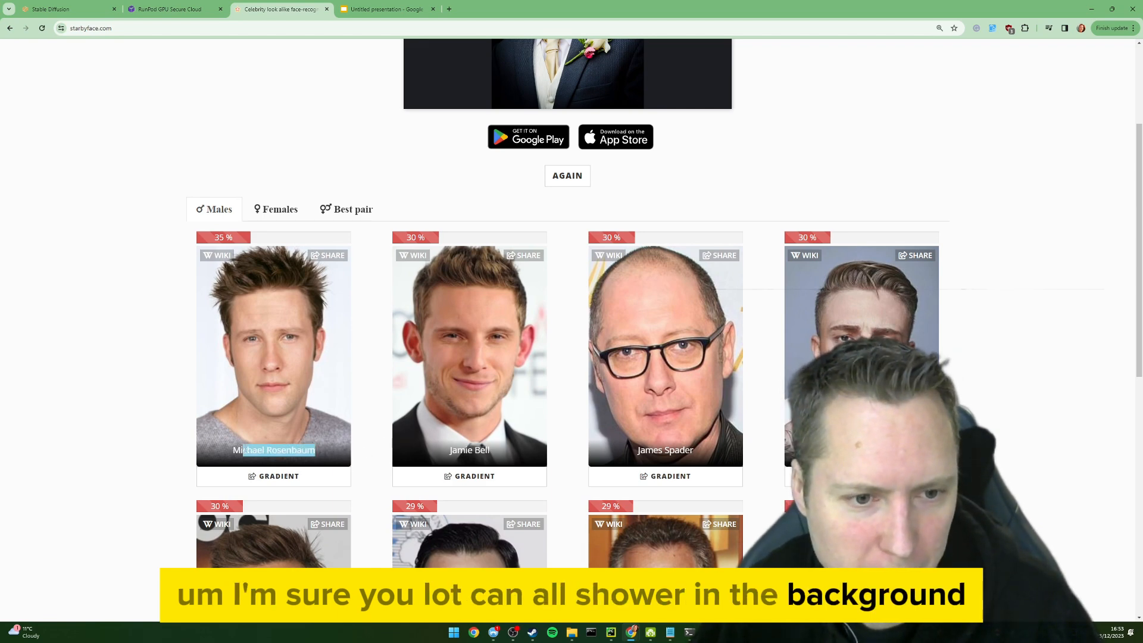
drag(244, 450, 232, 450)
key(alt+Tab)
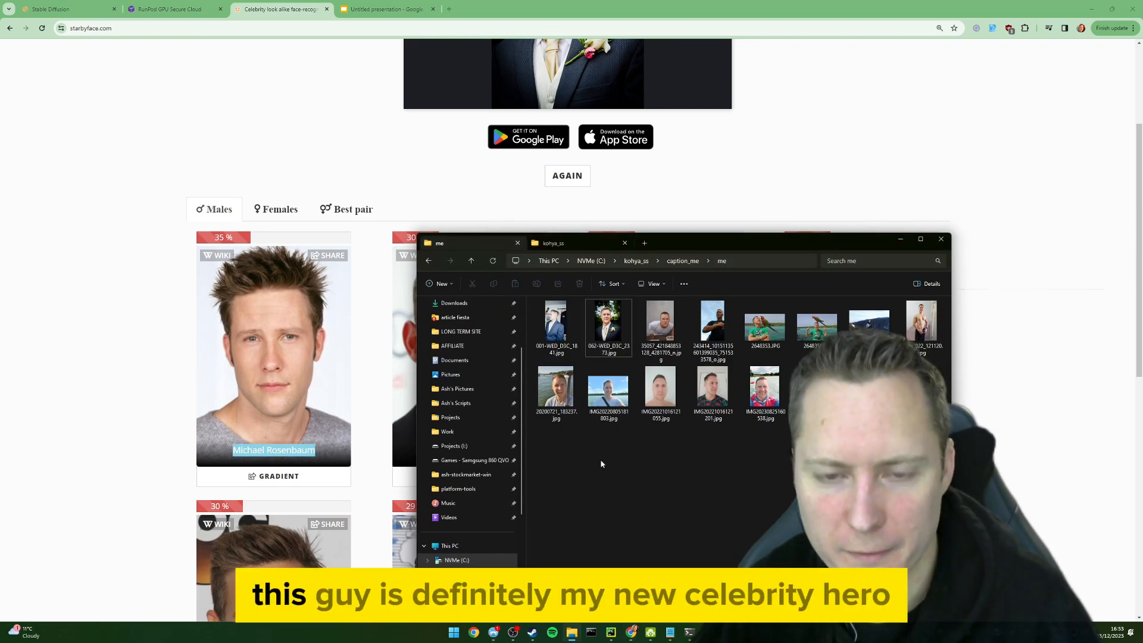
right_click(601, 464)
mouse_move(702, 442)
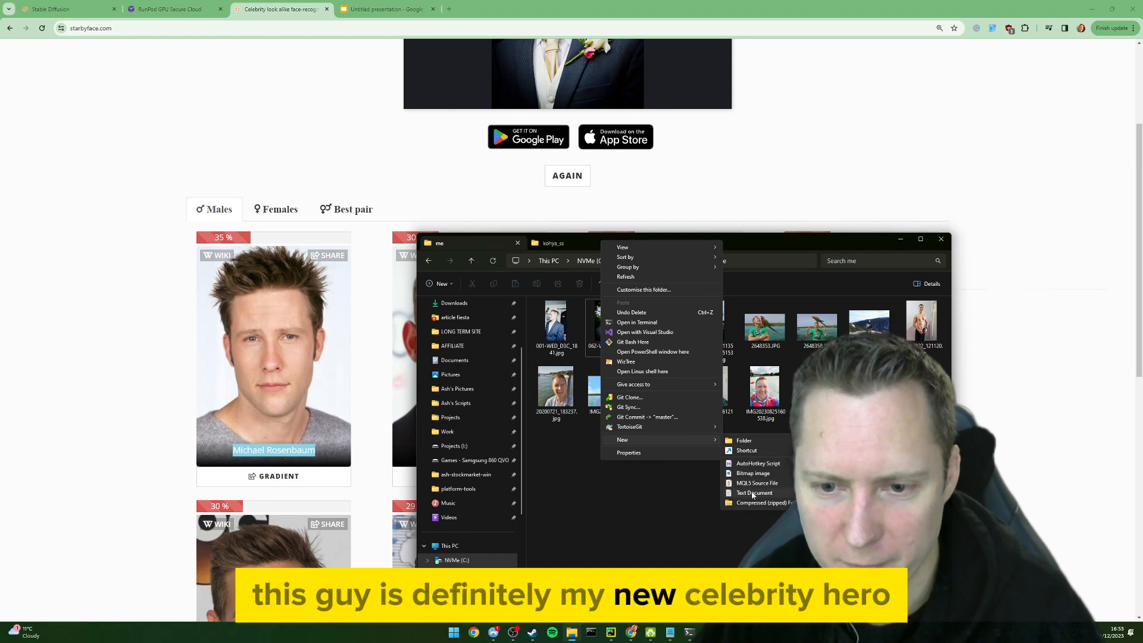
click(752, 494)
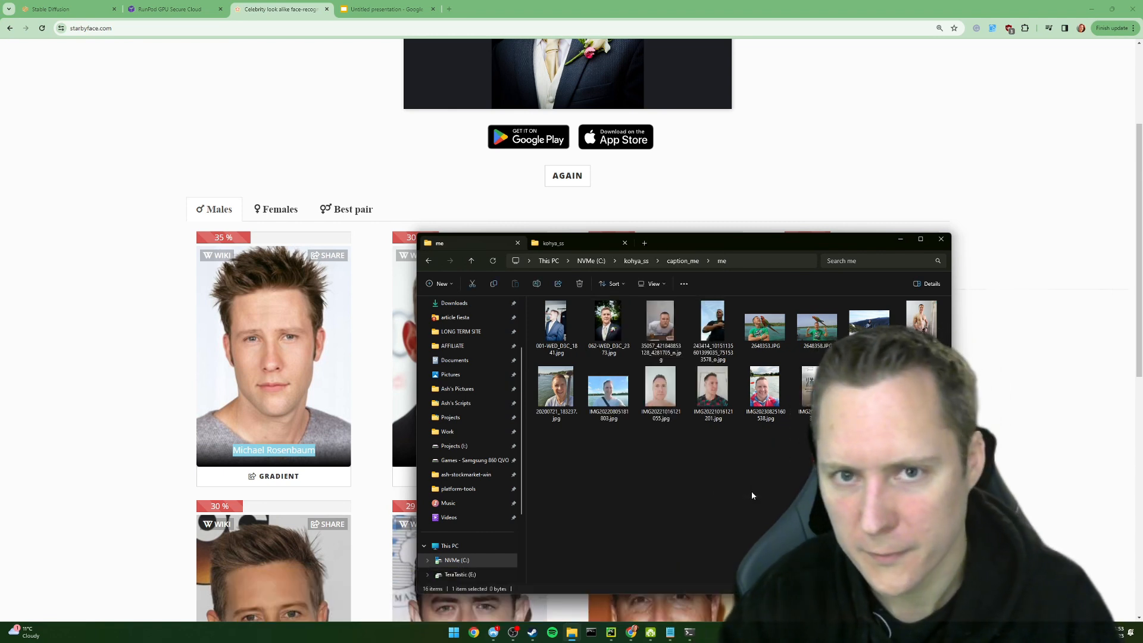
key(alt+Tab)
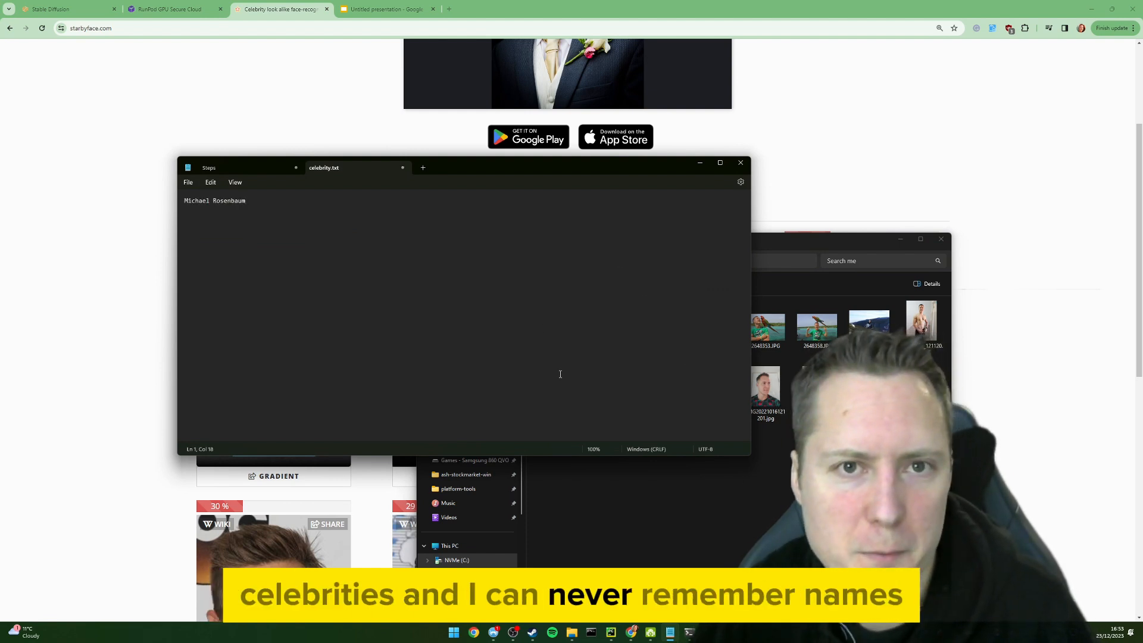
click(295, 167)
click(481, 331)
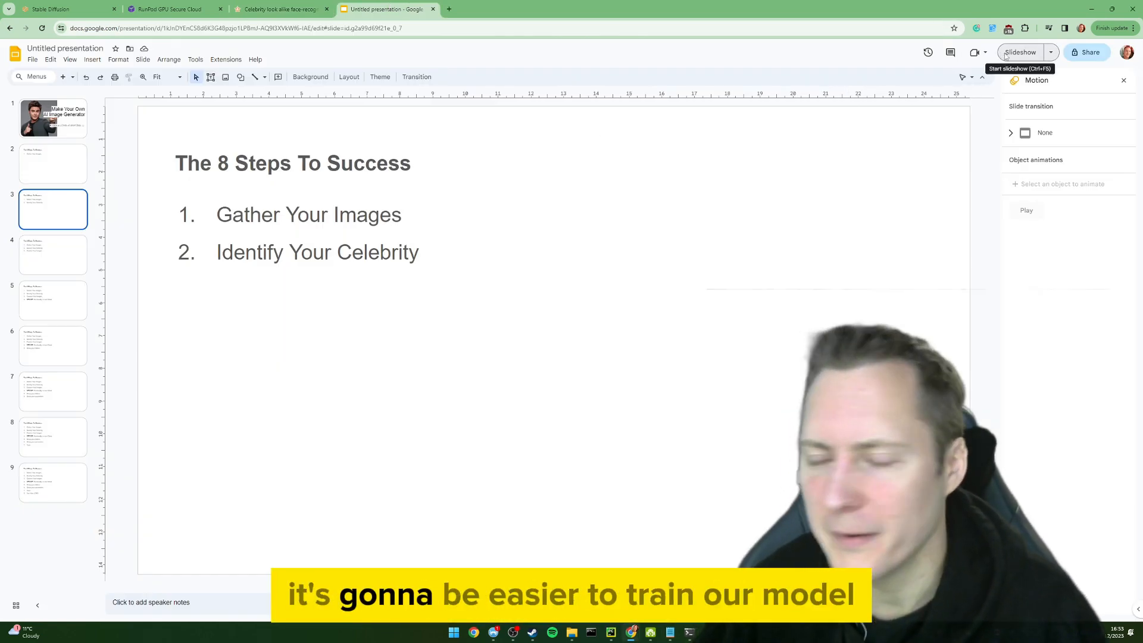
Present the Google Slides deck from the current slide, advance to the "Caption Your Images" step, and exit the presentation
click(1006, 56)
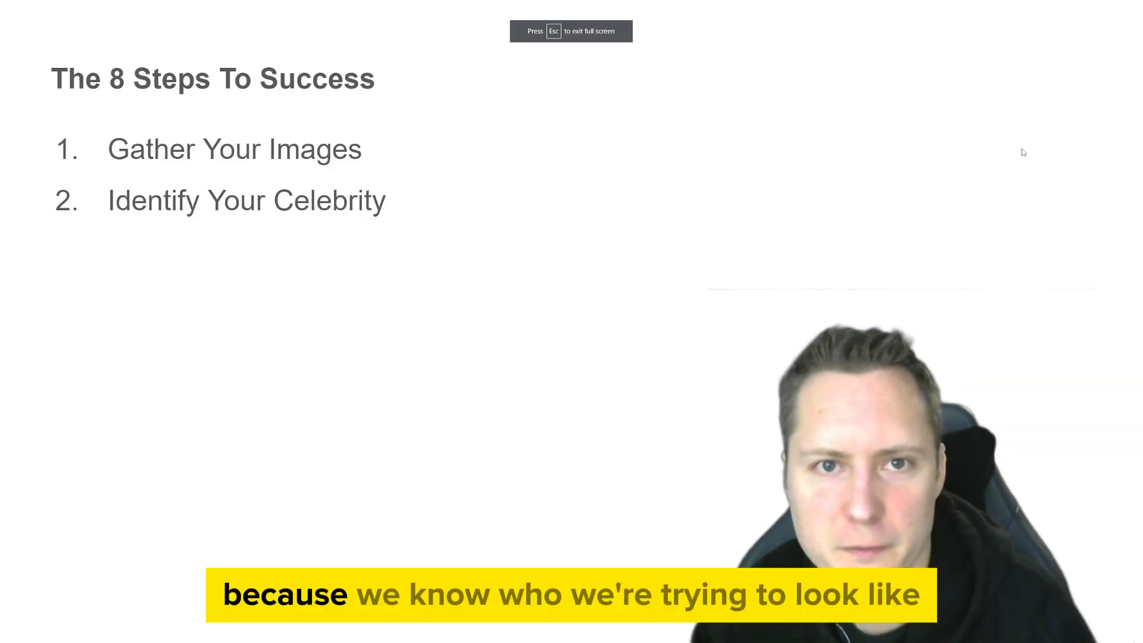
click(1021, 148)
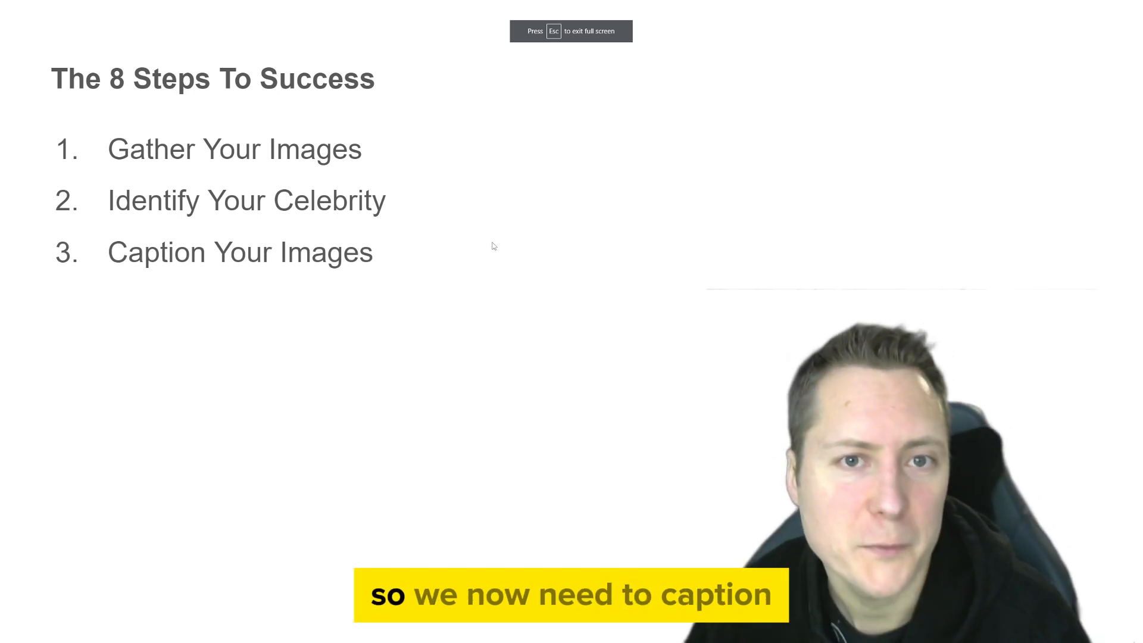
key(Escape)
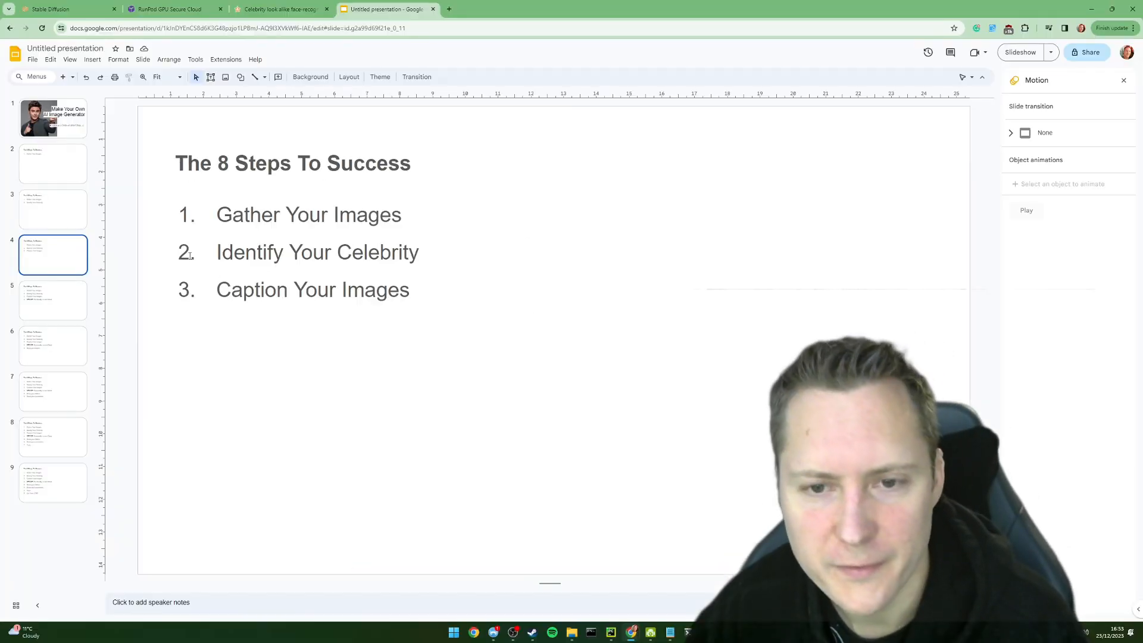
View the first four photos in the me folder, starting with 001-WED_D3C_1841.jpg, and close the photo viewer
click(572, 632)
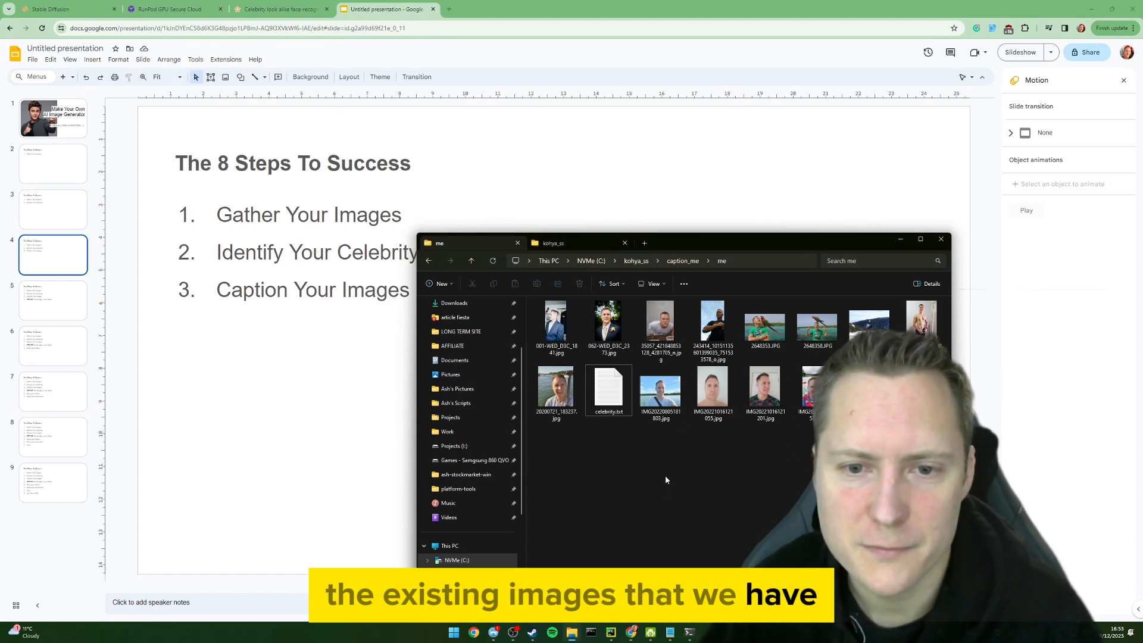
double_click(573, 312)
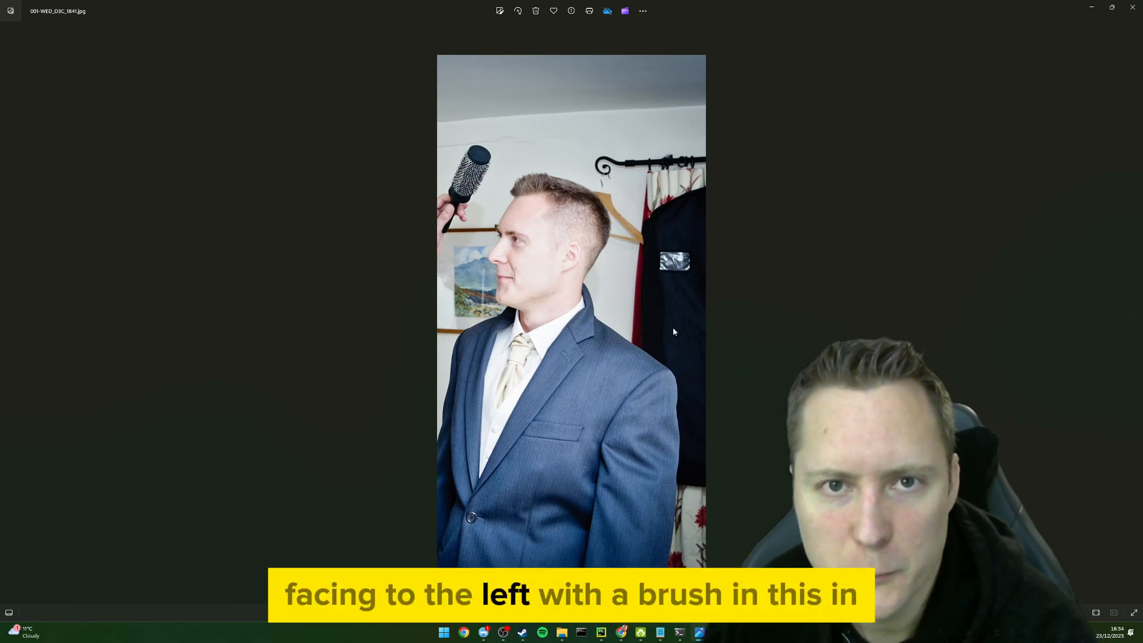
key(Right)
key(Right)
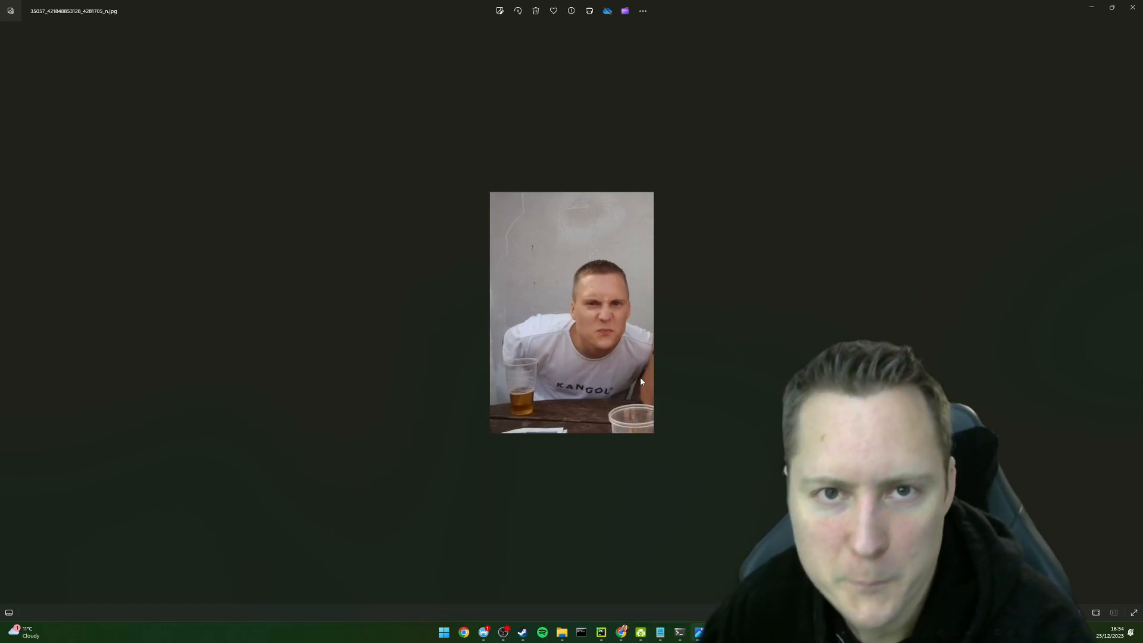
key(Right)
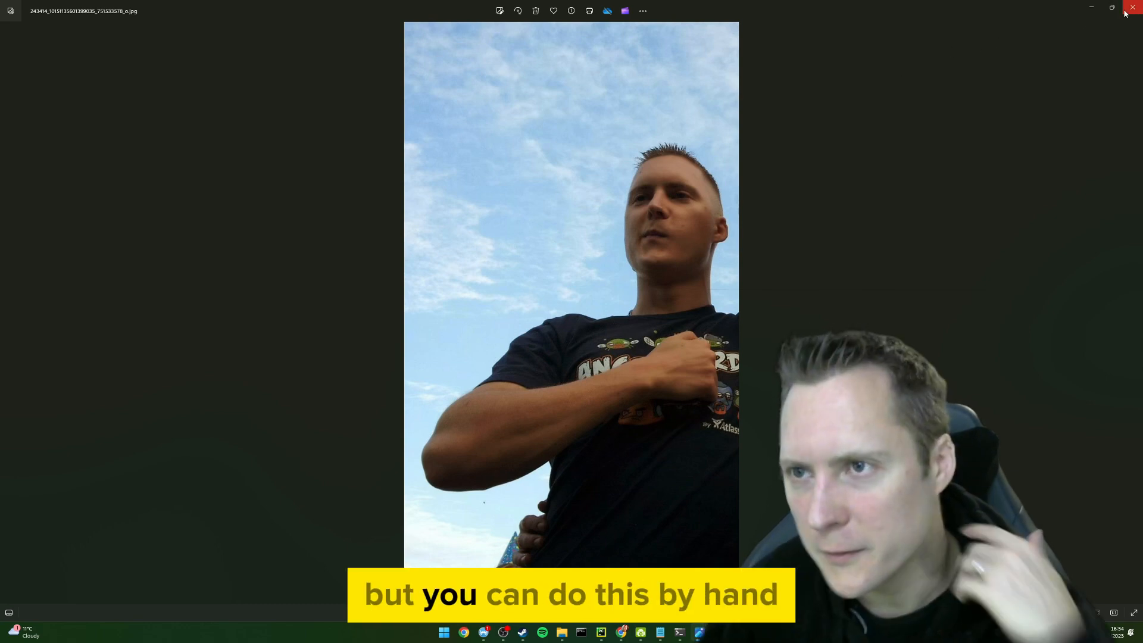
click(1131, 8)
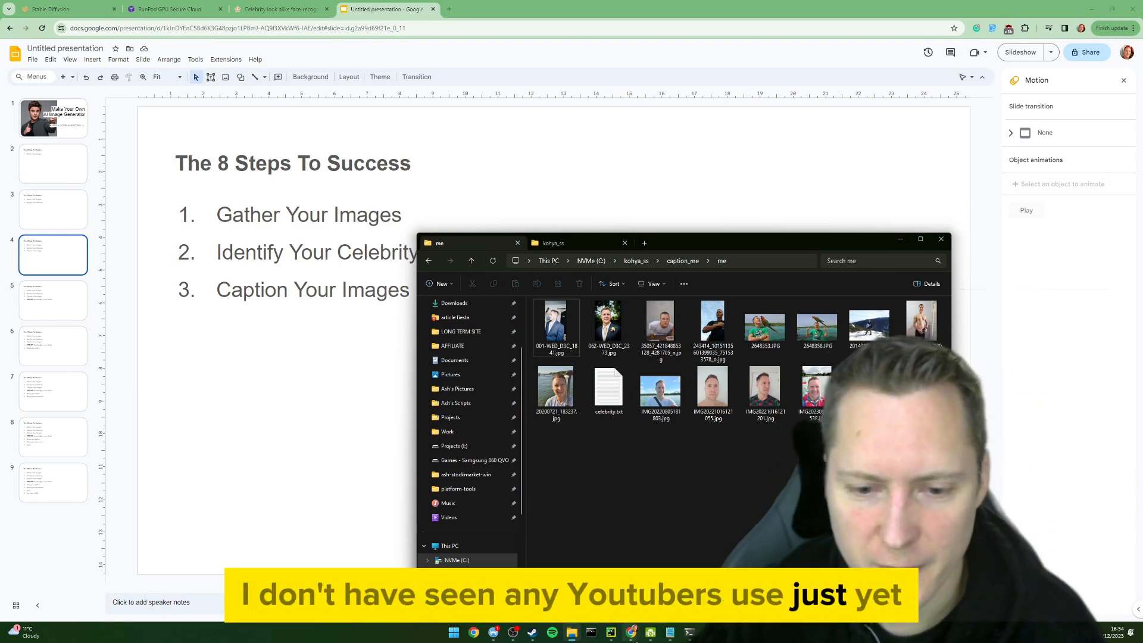
Switch to PyCharm and review the GPT-4 Vision captioning code in caption_images.py
click(612, 632)
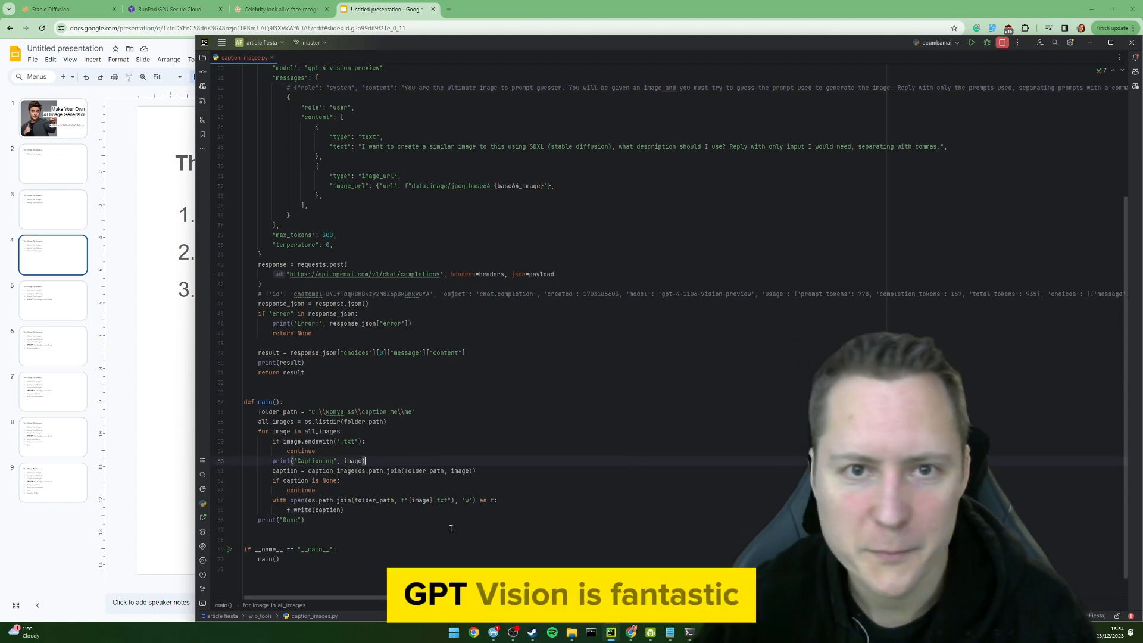
scroll(477, 556, up, 5)
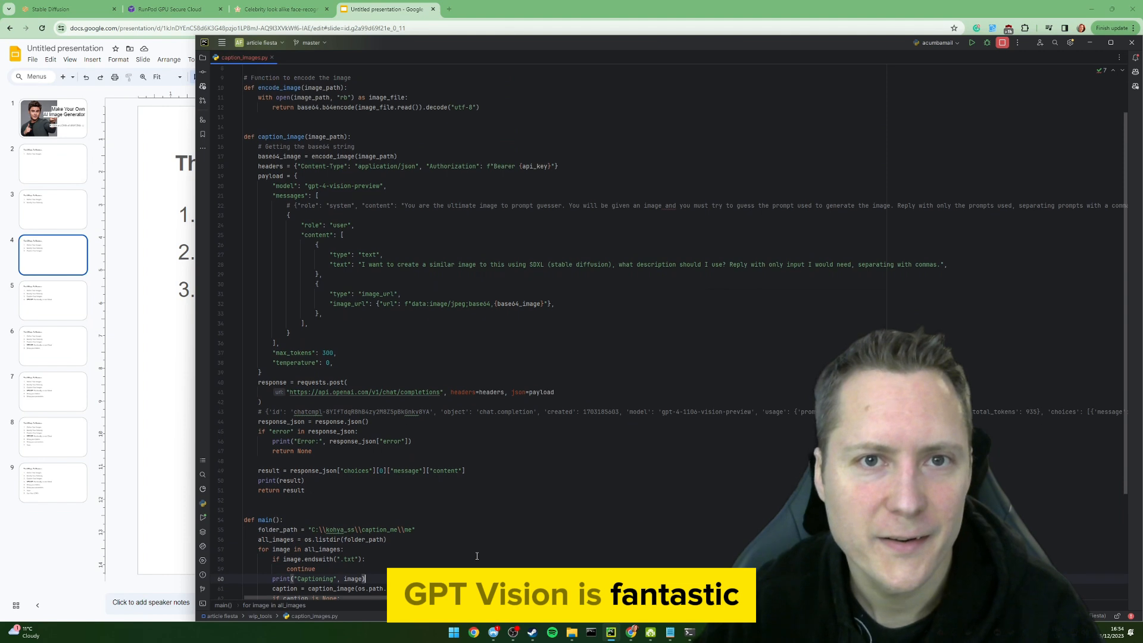
scroll(476, 555, down, 8)
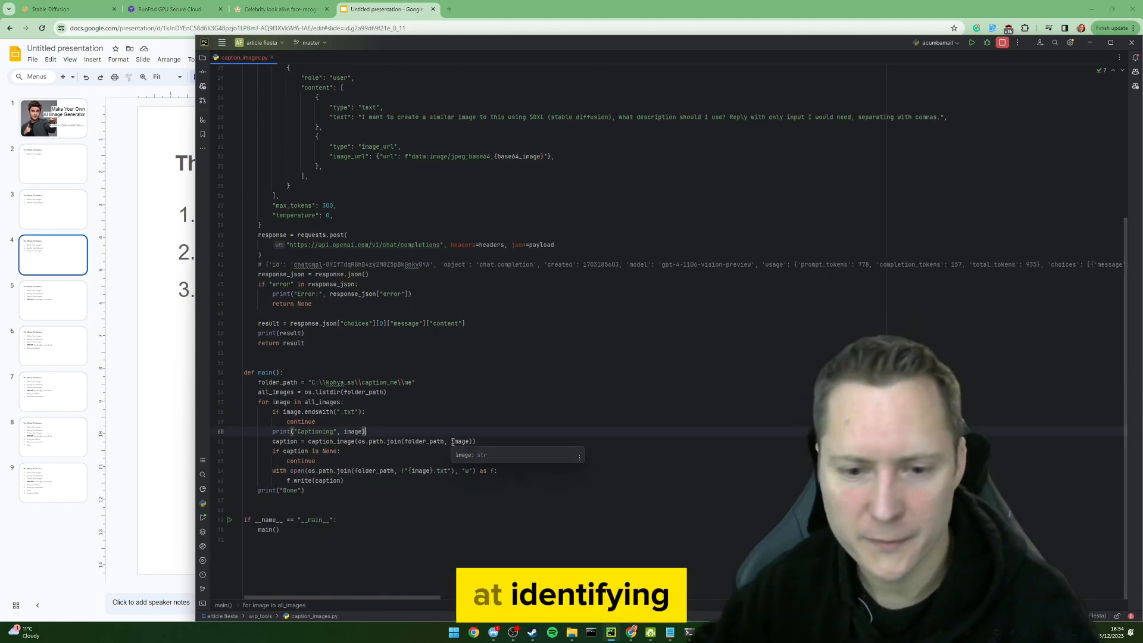
Check the me folder's path against folder_path in main(), and run the caption_images script
click(573, 632)
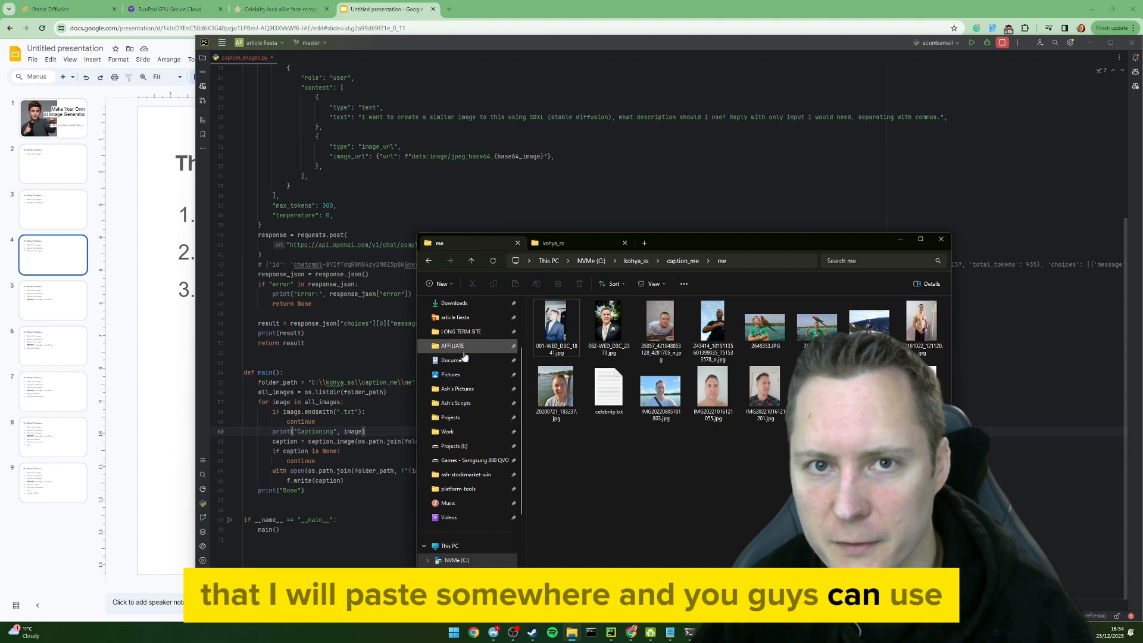
click(762, 261)
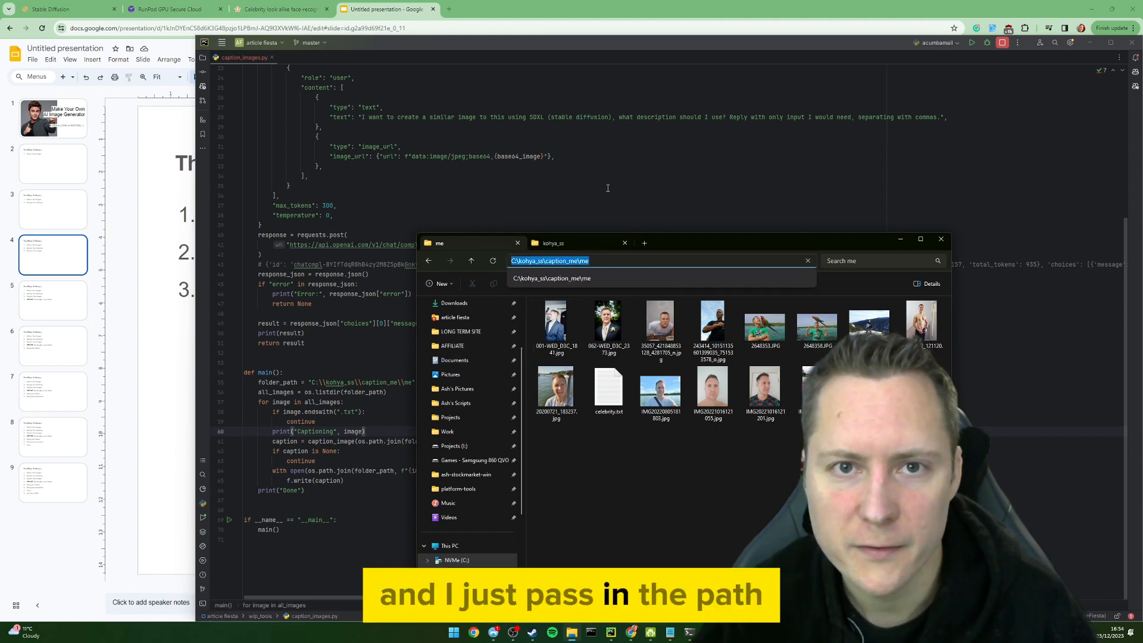
click(288, 421)
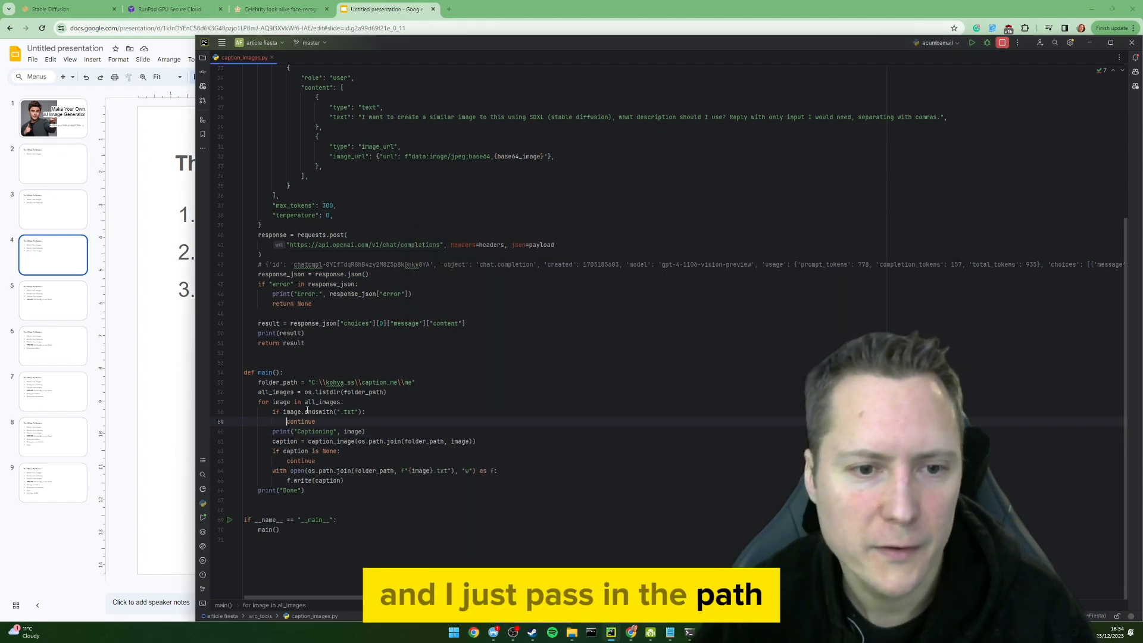
click(316, 382)
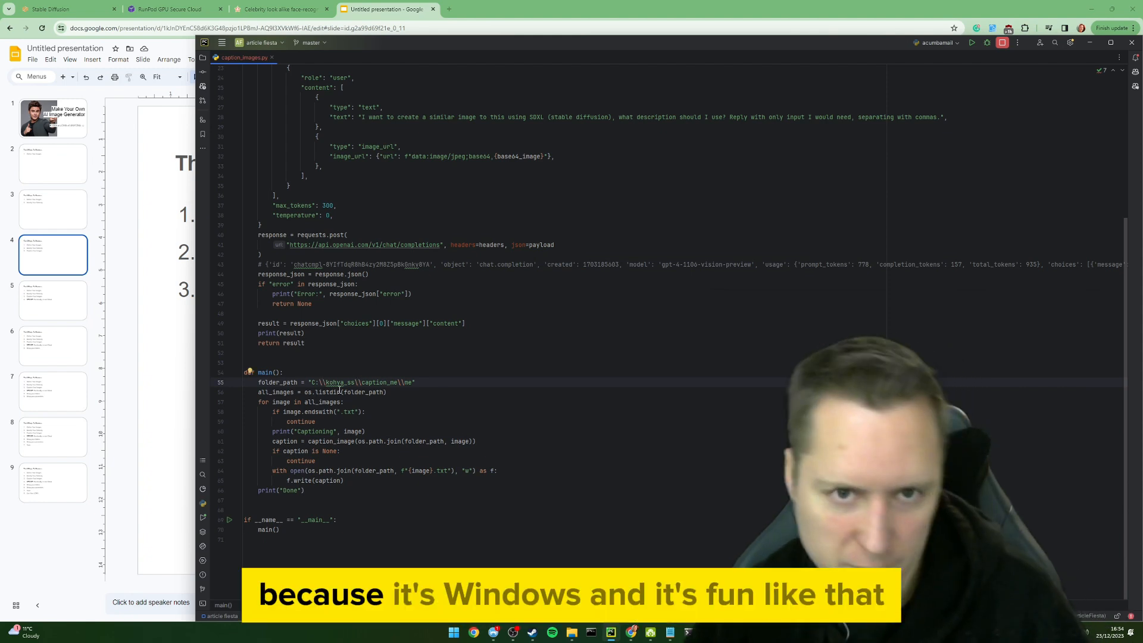
click(233, 521)
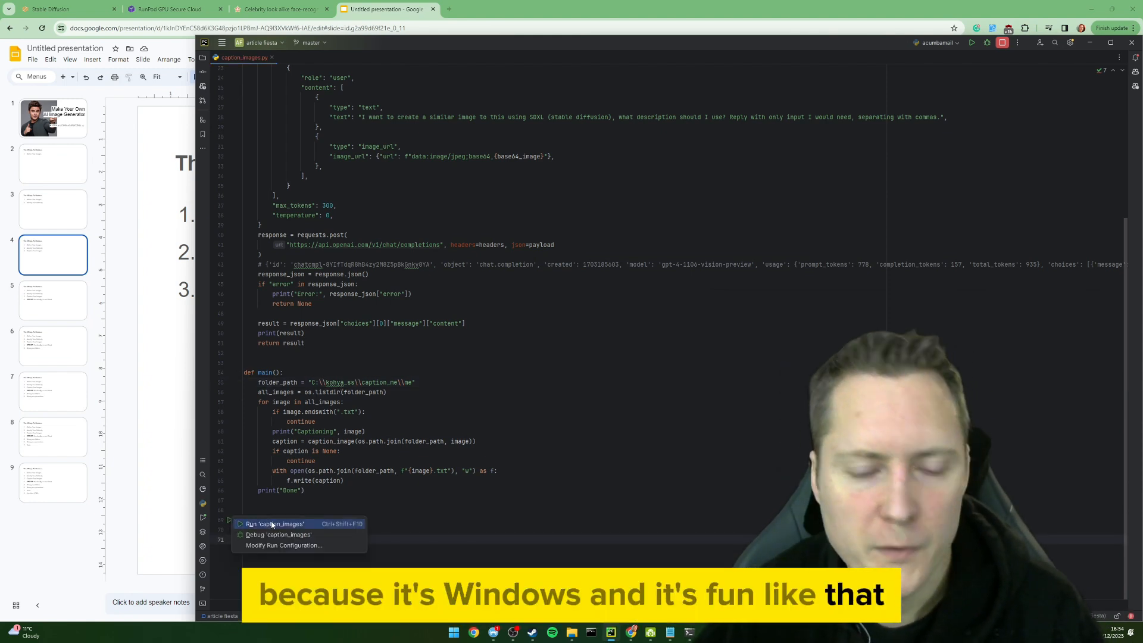
click(268, 523)
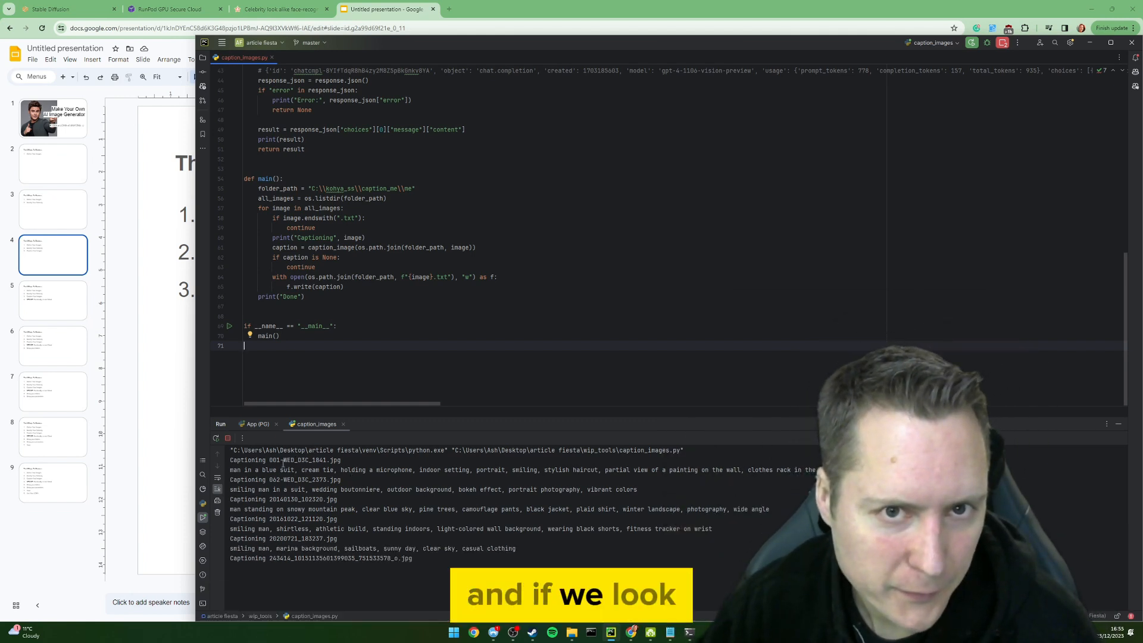
Compare the photo 001-WED_D3C_1841.jpg with its generated caption, and select its caption text file in the me folder
mouse_move(514, 633)
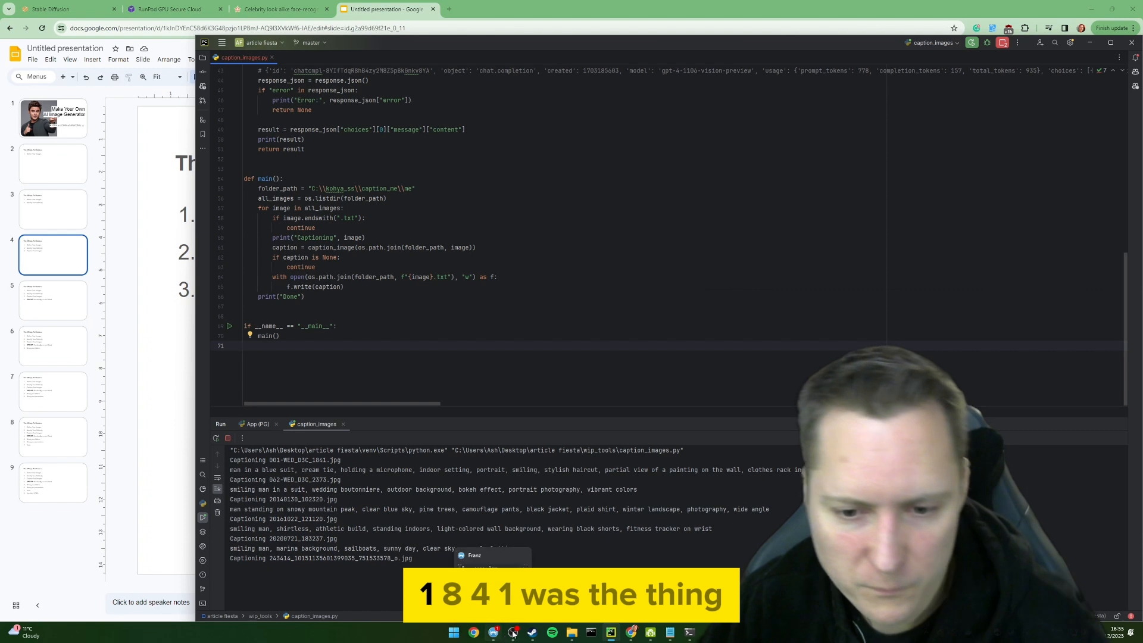
click(573, 633)
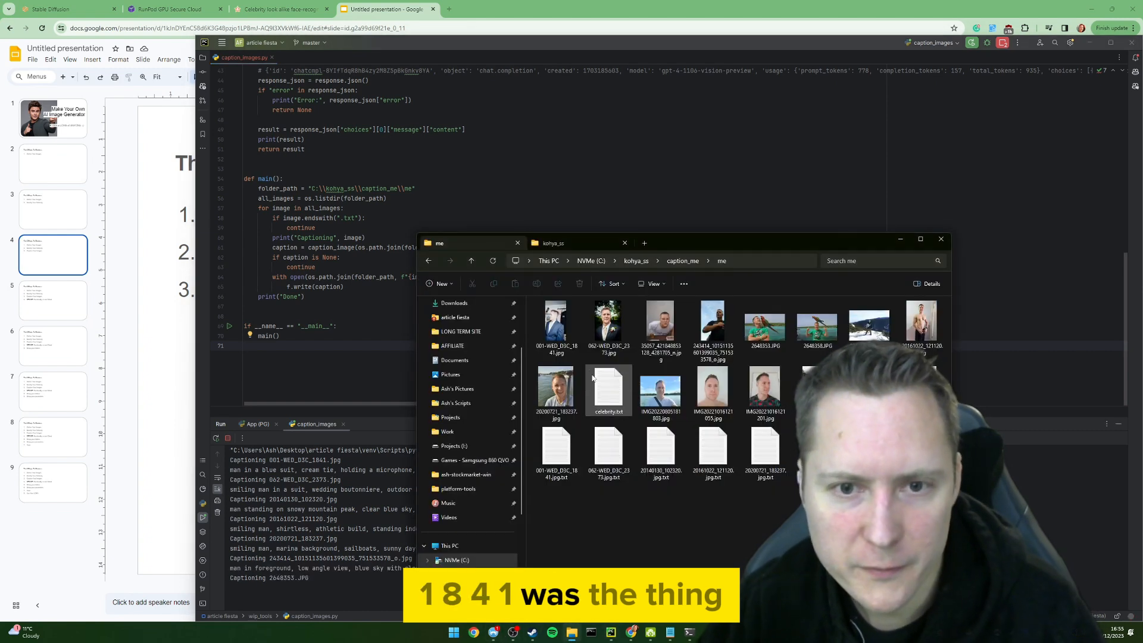
click(563, 332)
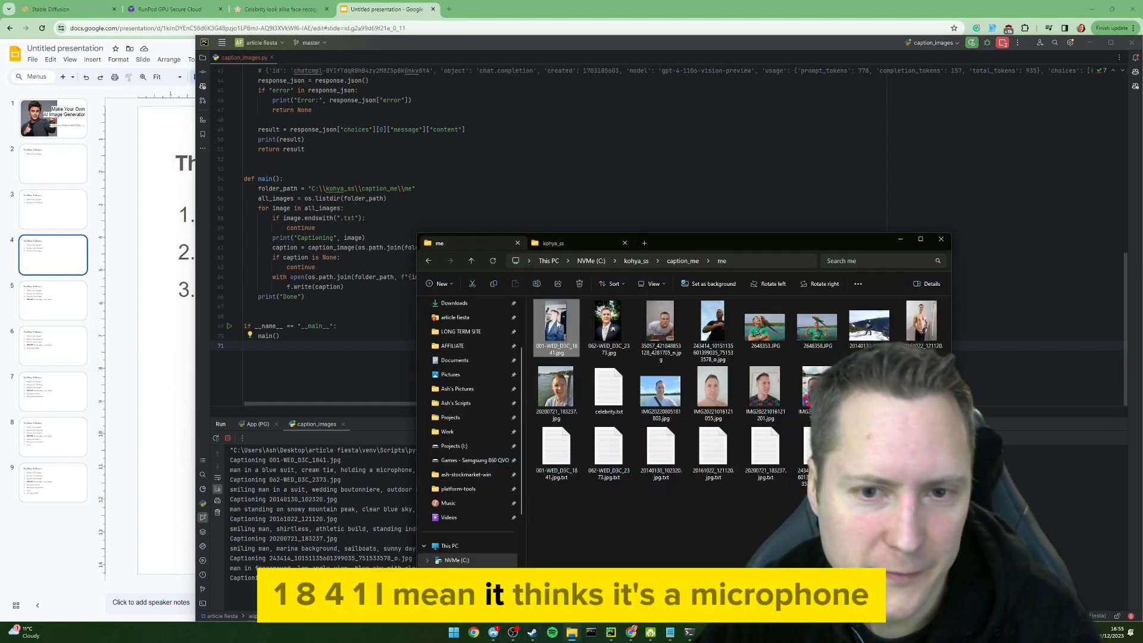
double_click(557, 323)
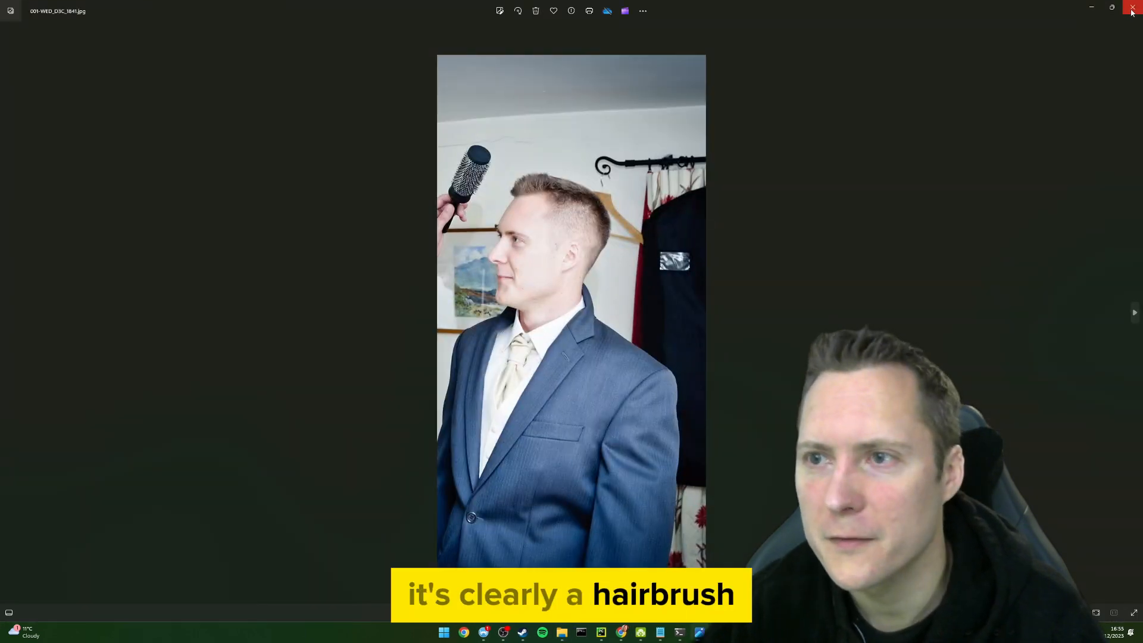
click(1131, 10)
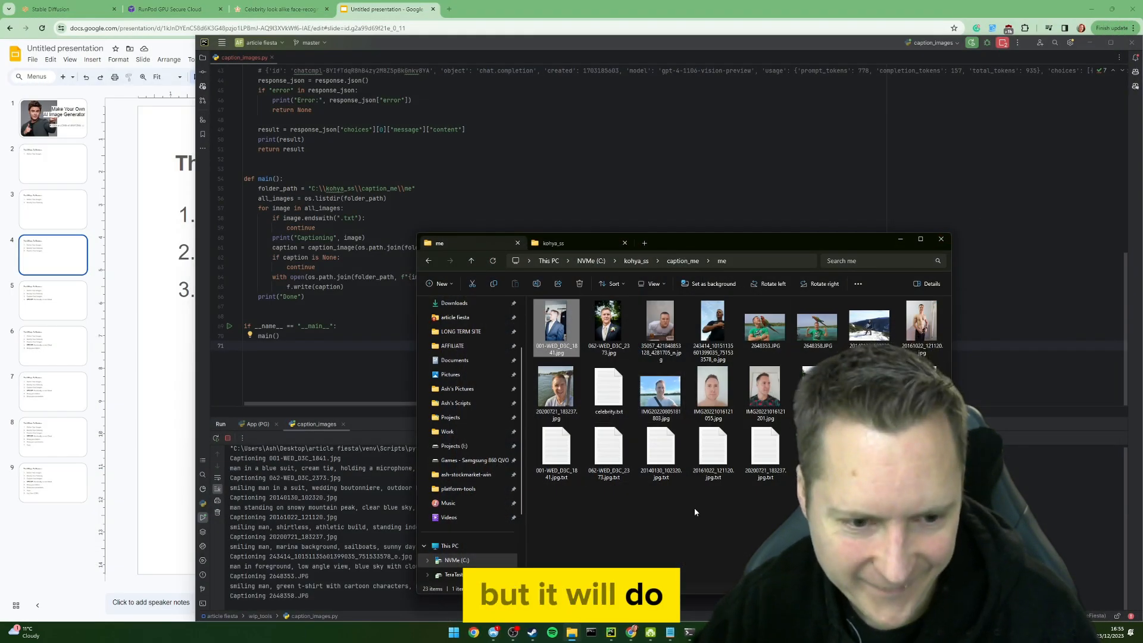
click(555, 469)
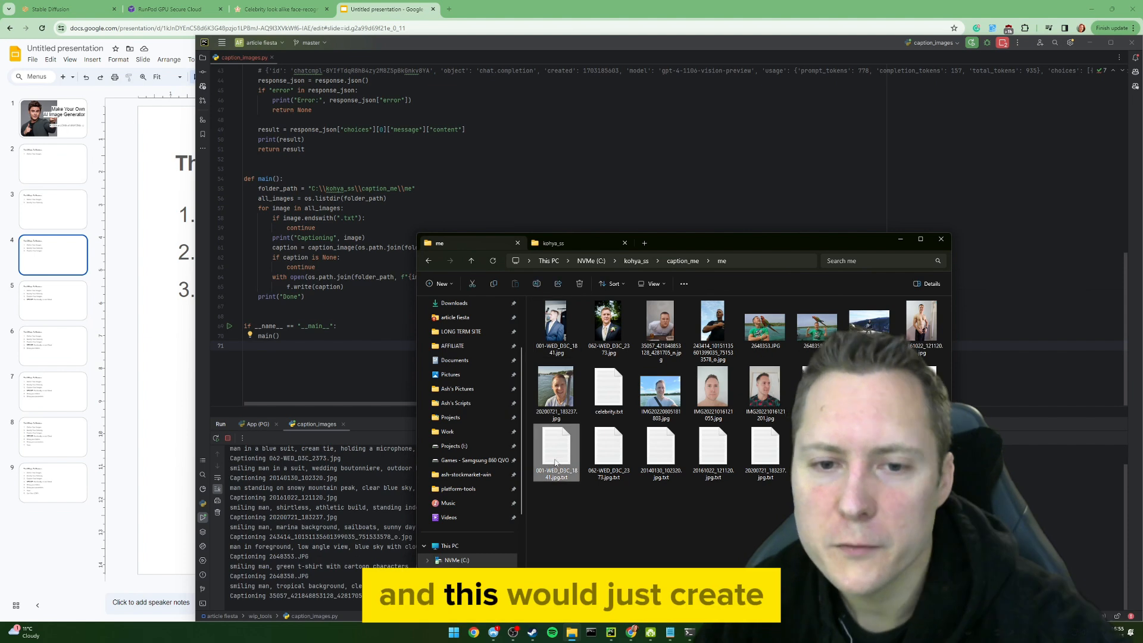
Match photos in the me folder with their caption text files, view IMG20221016121201.jpg, and close the photo viewer
click(556, 324)
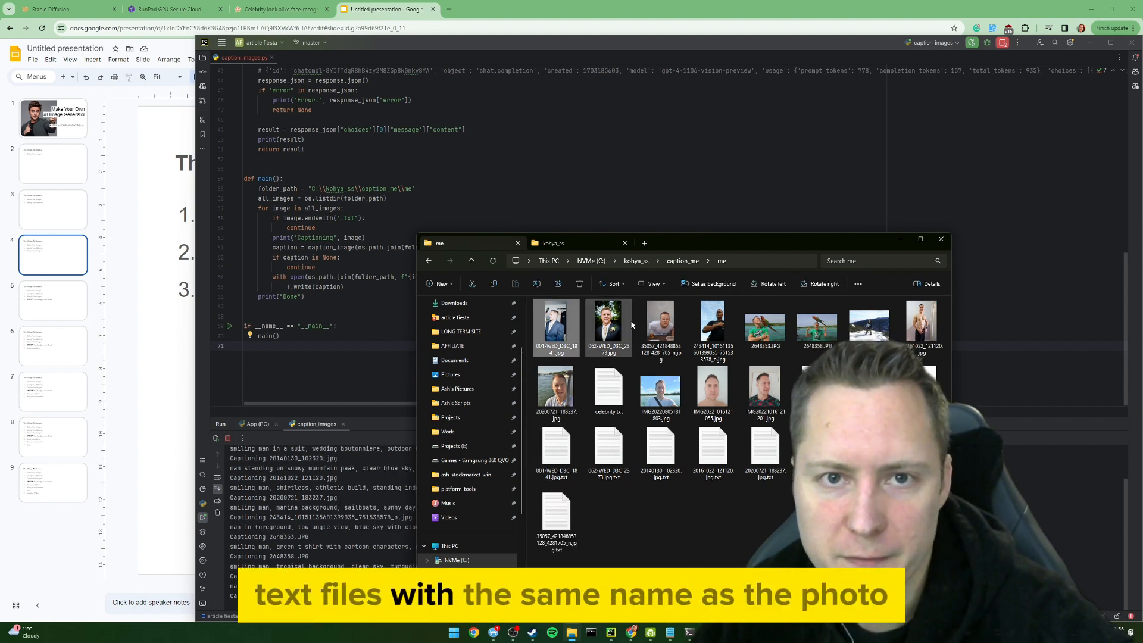
click(607, 334)
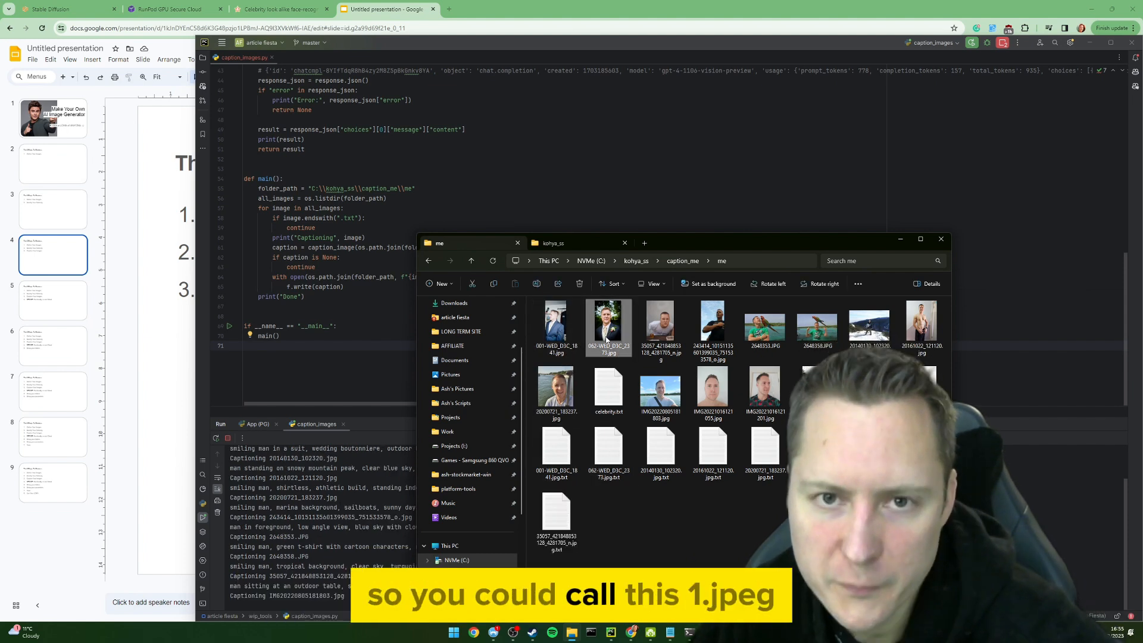
click(713, 328)
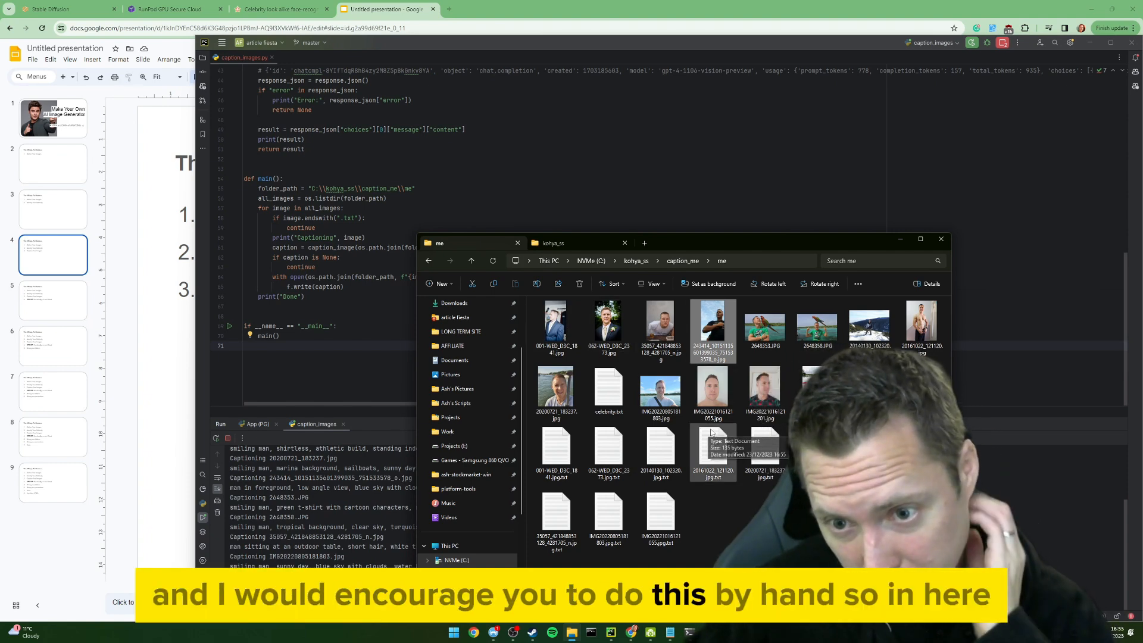
double_click(765, 387)
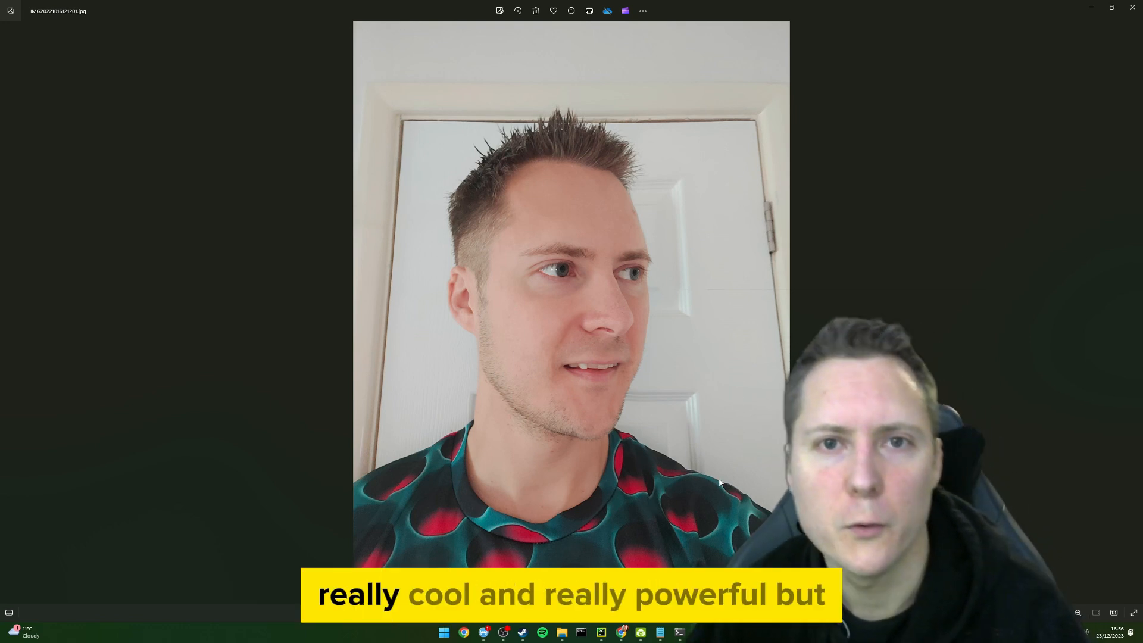
click(1137, 8)
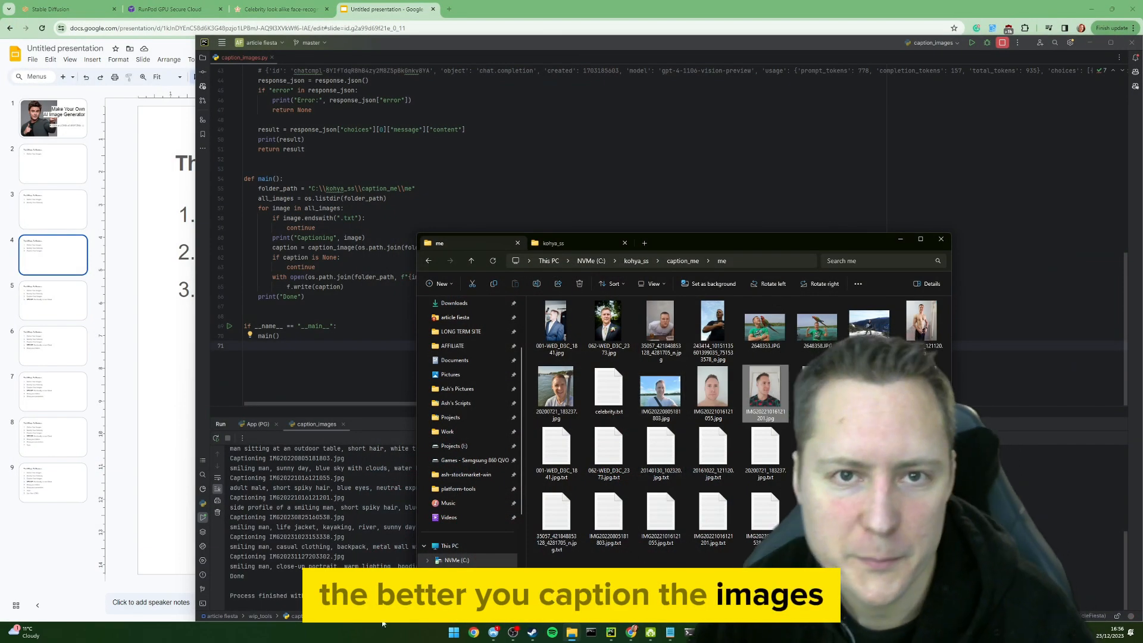
Switch to PyCharm, read the last generated captions in the caption_images run output, and return to the me folder
click(422, 577)
drag(422, 577, 232, 458)
click(387, 540)
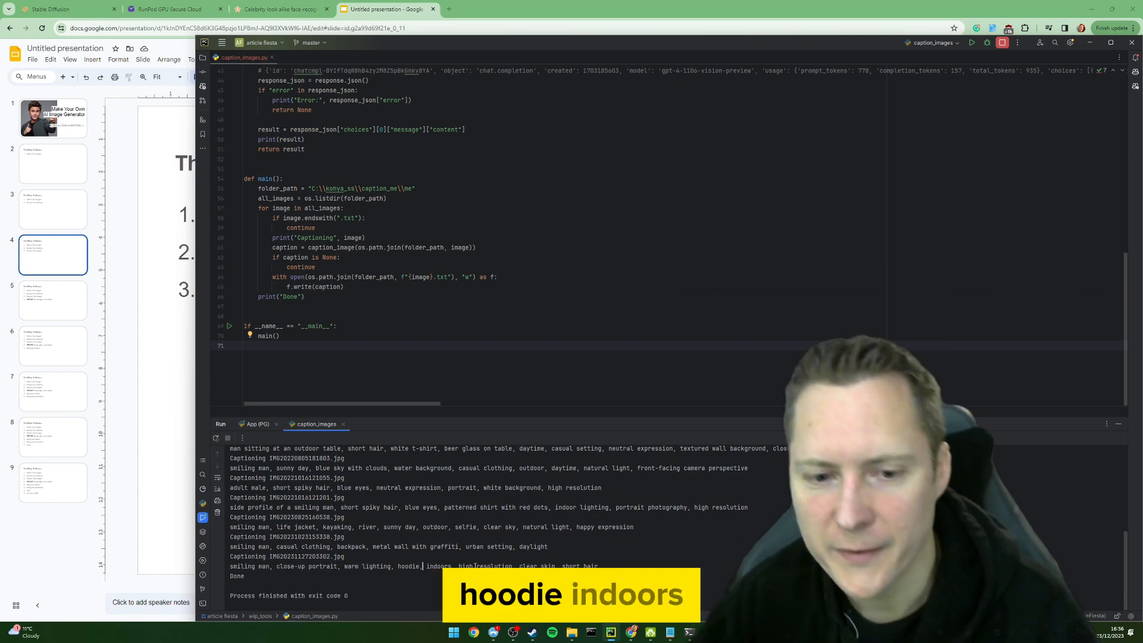
drag(440, 565, 599, 564)
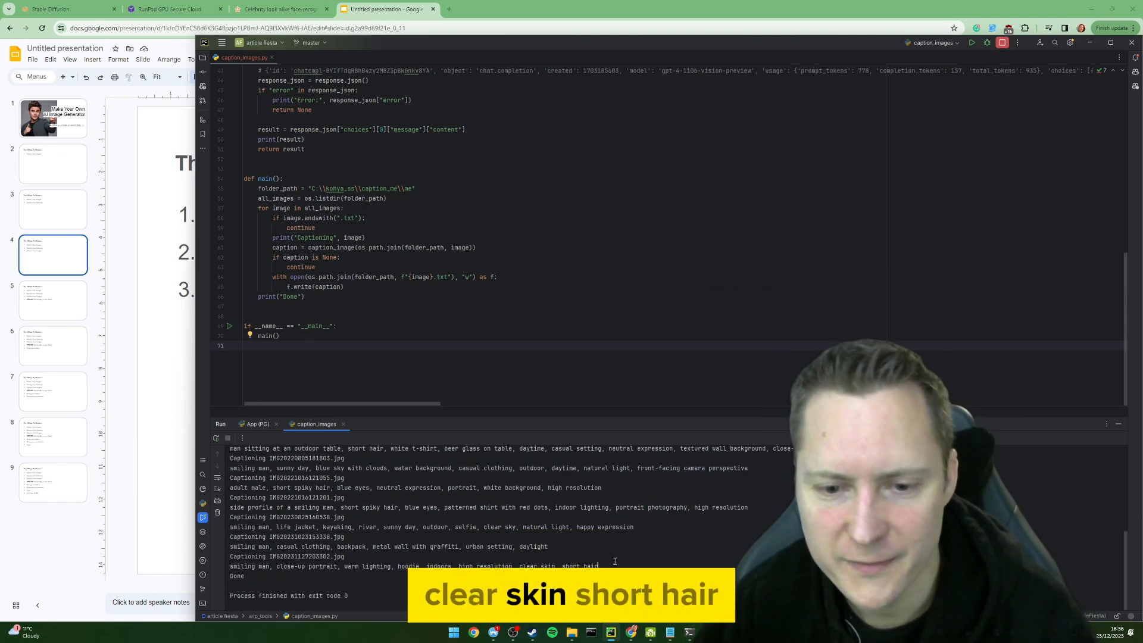
key(alt+Tab)
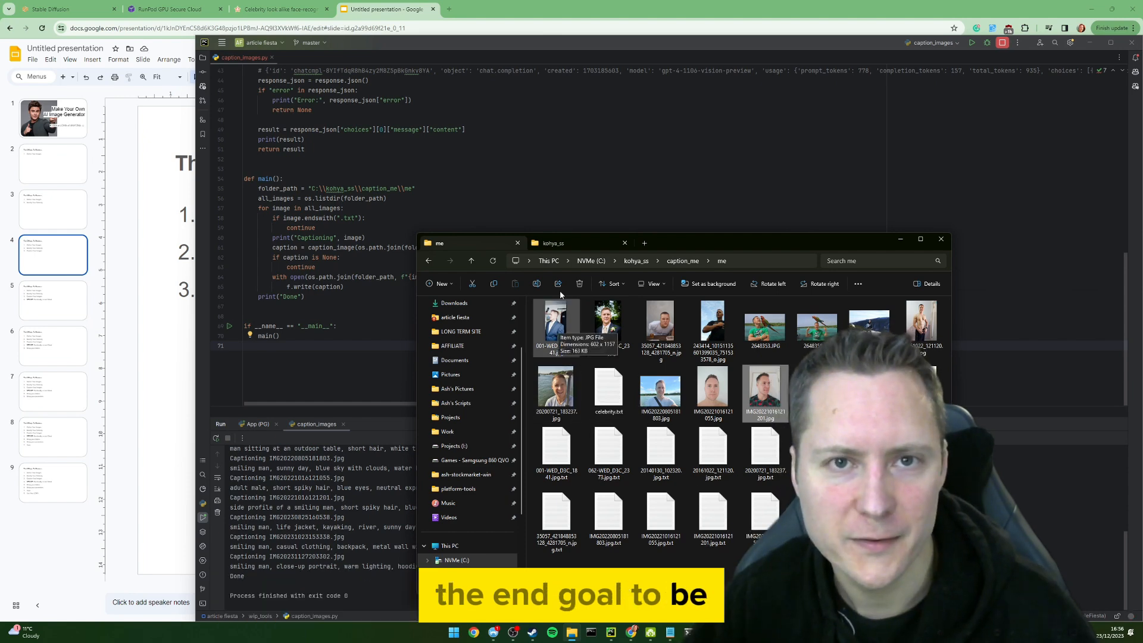
Switch to the browser, view slide 5 on running locally or using Cloud, and open the RunPod Secure Cloud page
click(541, 9)
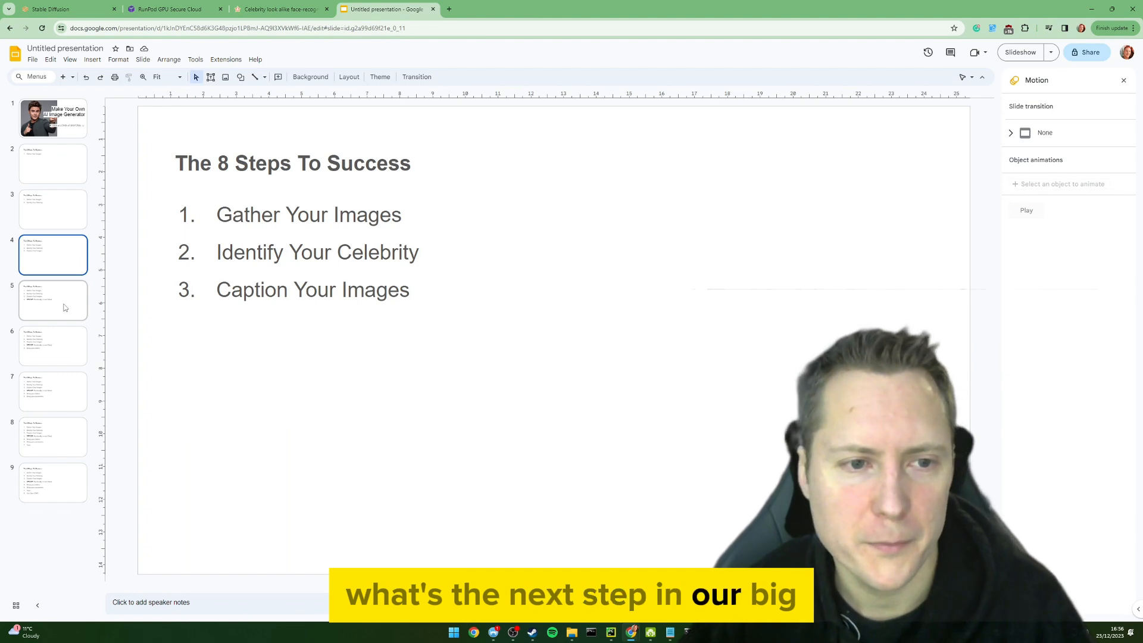
click(65, 306)
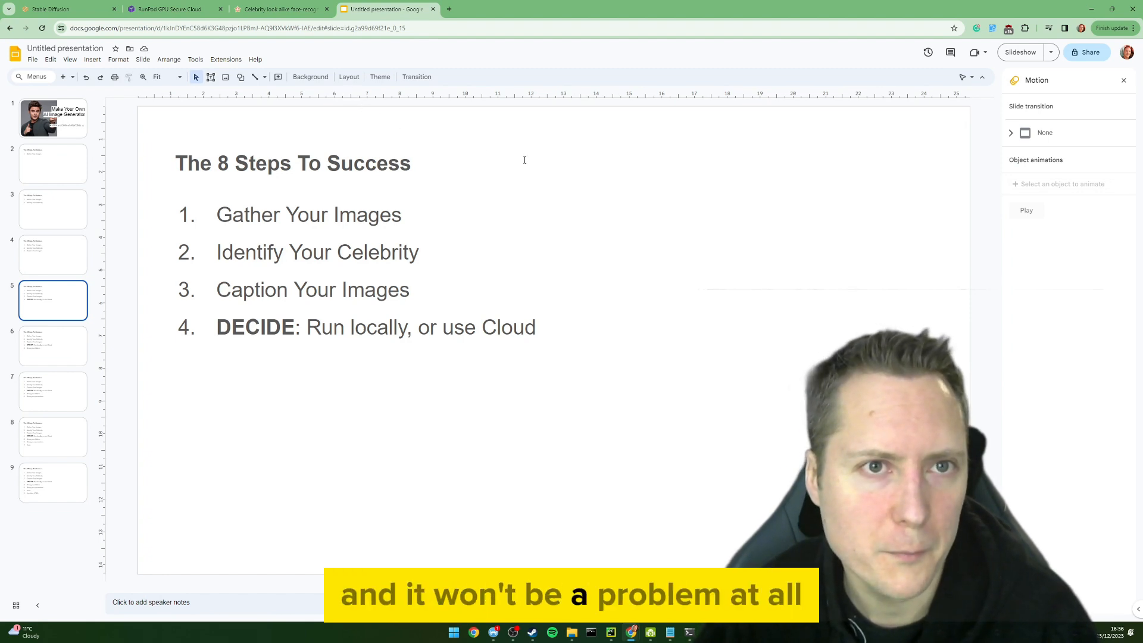
click(213, 7)
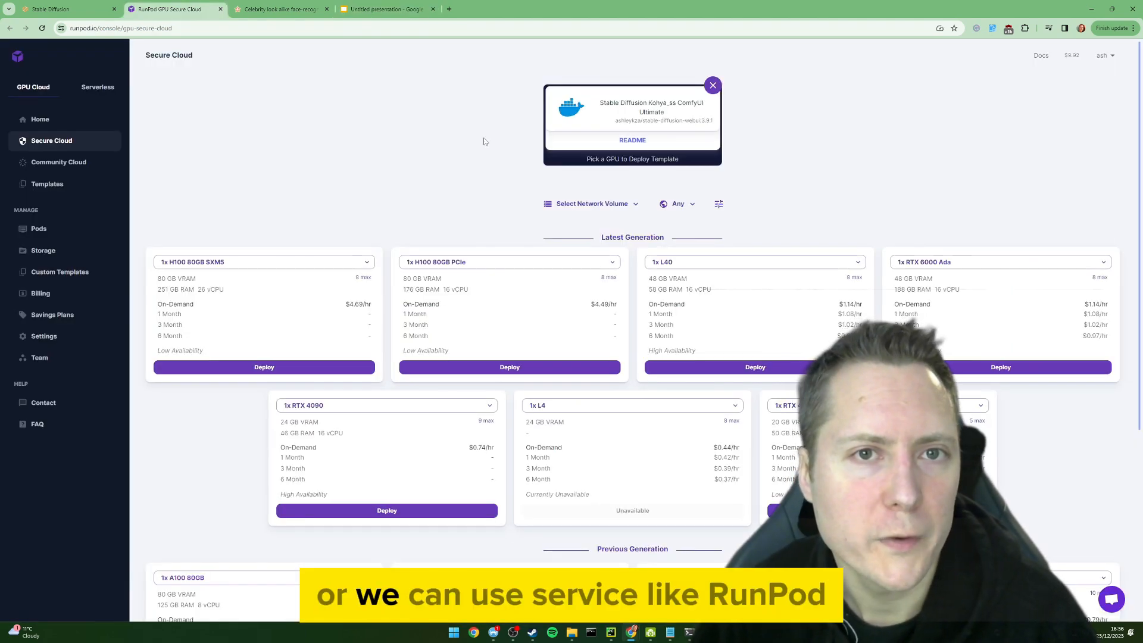
click(701, 118)
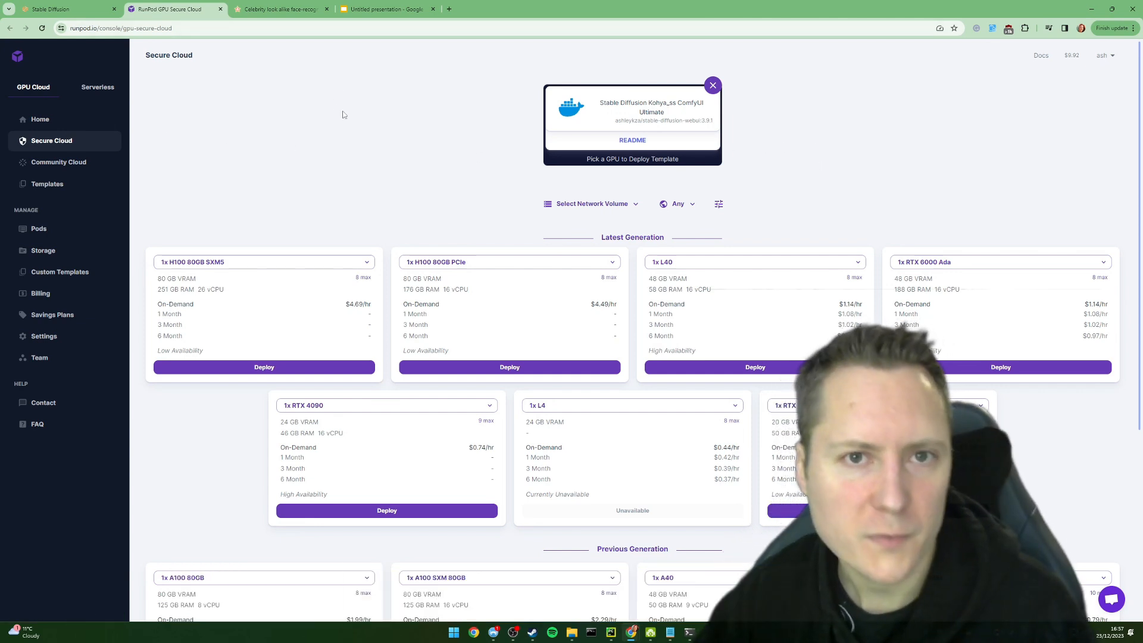
Open the runpod.io home page, log in to the Secure Cloud console, and check the Stable Diffusion Kohya_ss ComfyUI Ultimate template
key(ctrl+plus)
key(ctrl+plus)
key(ctrl+plus)
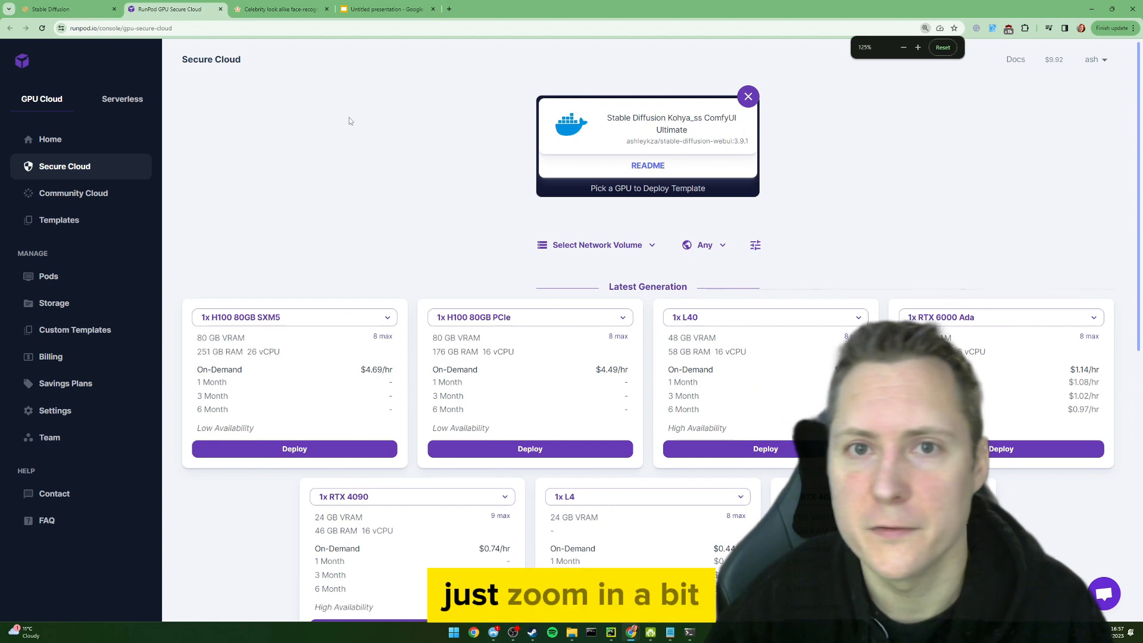
key(ctrl+l)
key(Escape)
text(runpod.io)
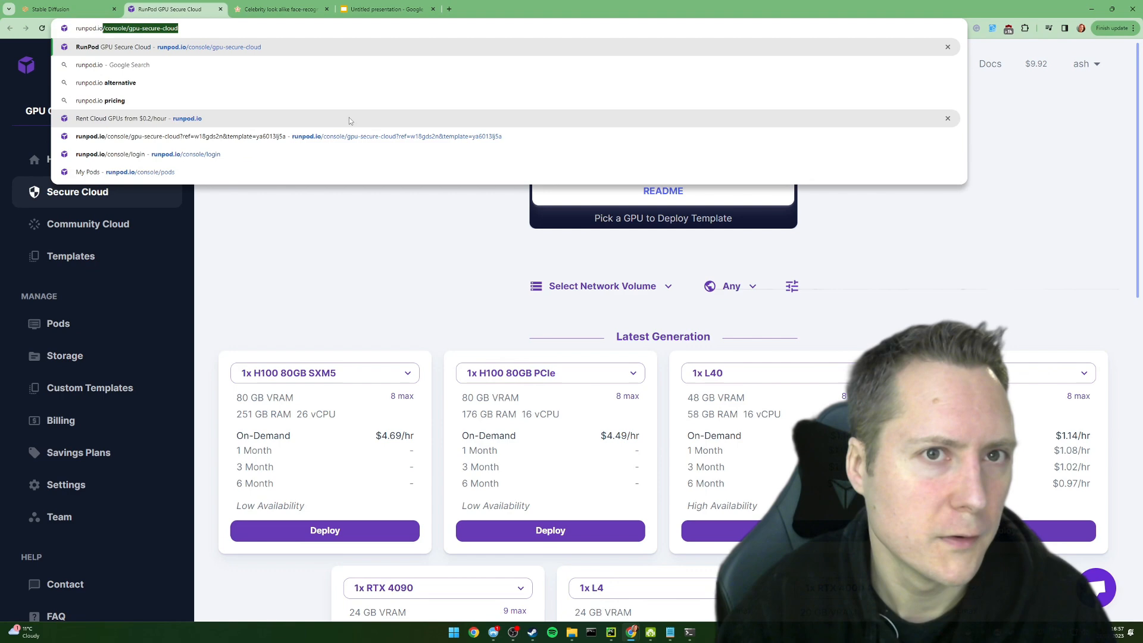
click(349, 118)
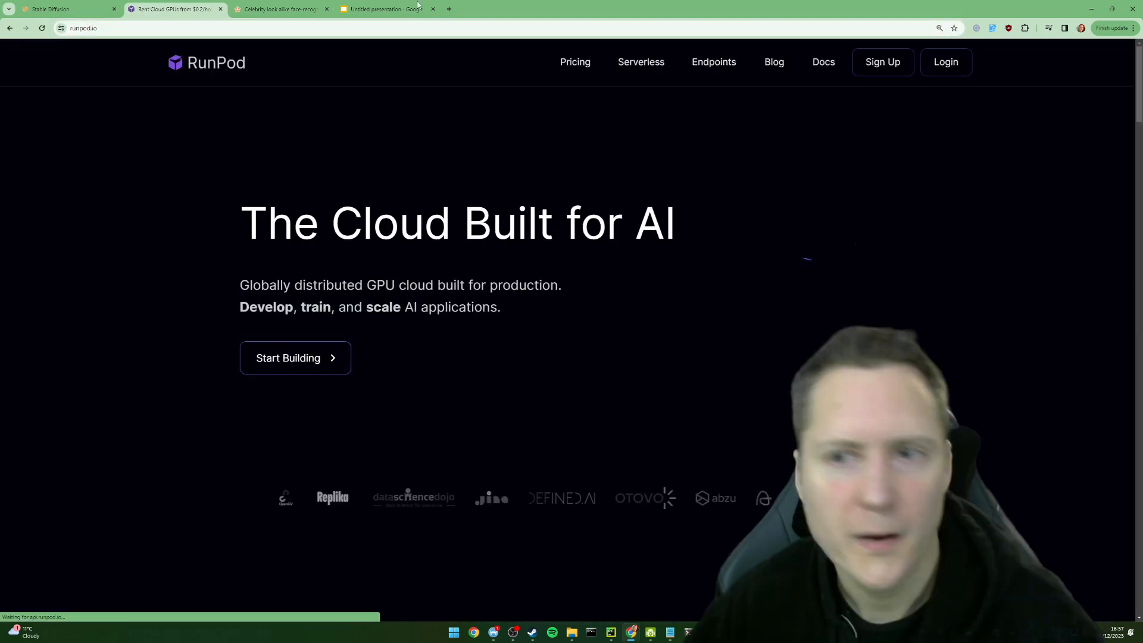
click(945, 62)
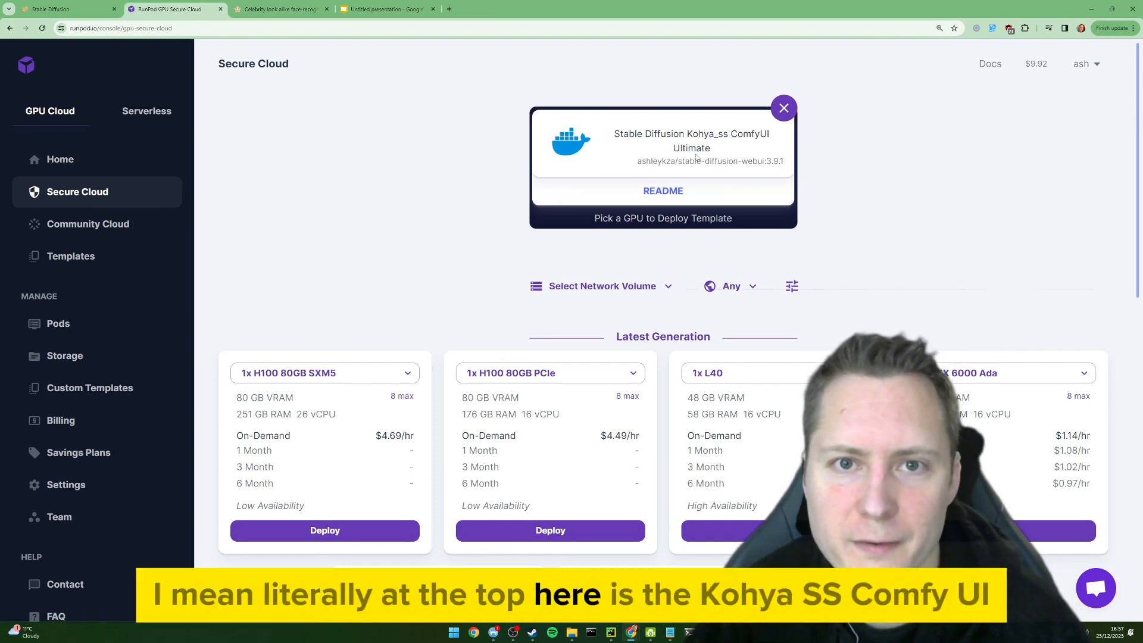
triple_click(653, 131)
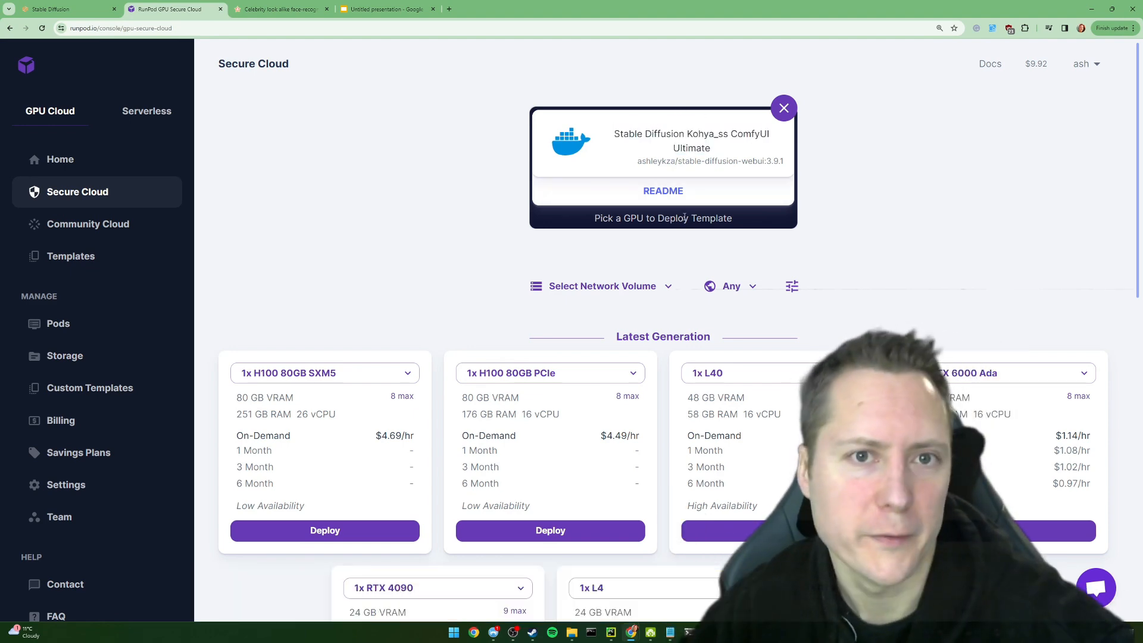
Examine the Secure Cloud GPU offers and the RTX 4090's on-demand hourly price
scroll(685, 217, down, 3)
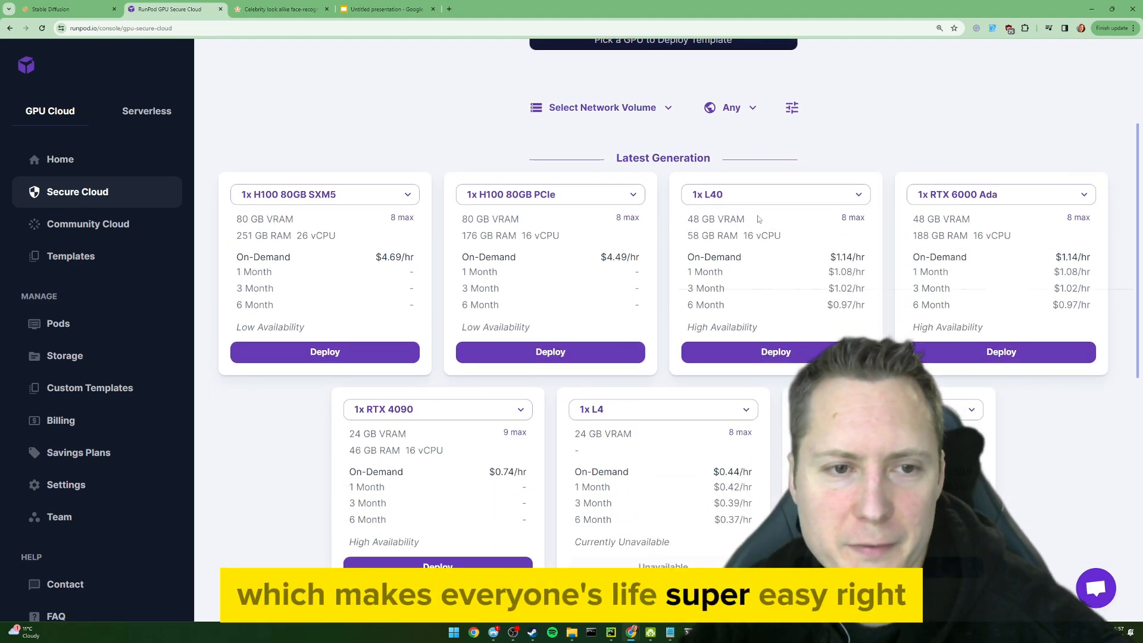
scroll(563, 185, down, 2)
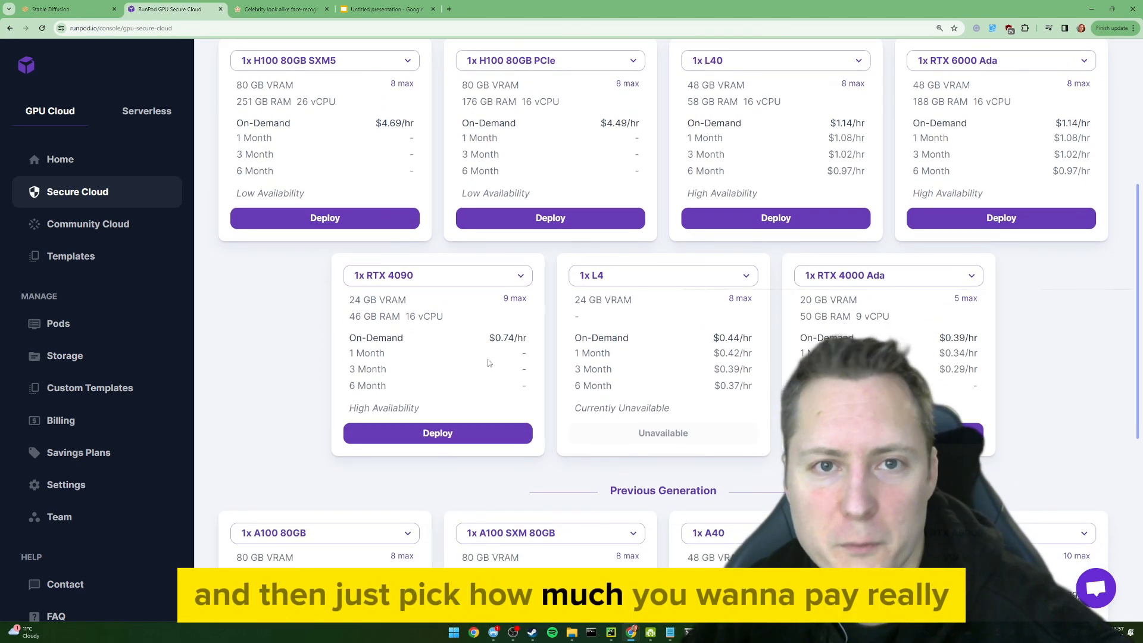
drag(526, 337, 488, 340)
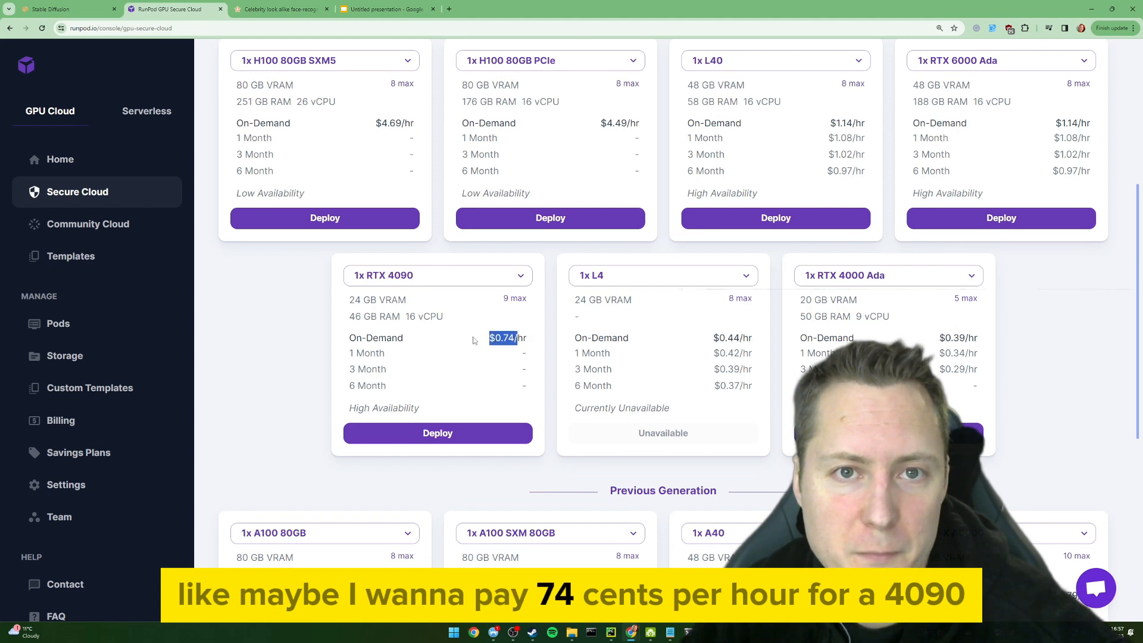
drag(402, 332, 344, 286)
click(448, 359)
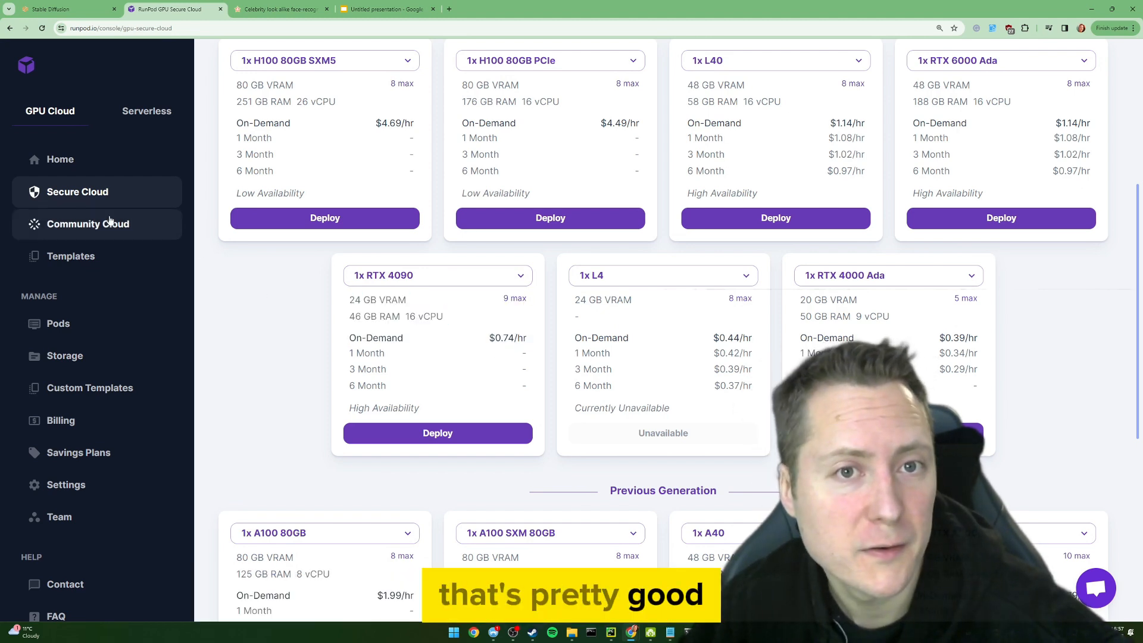
Open the Community Cloud and compare its GPU offers, including the RTX 4090's hourly price and GPU count options
click(108, 224)
scroll(411, 301, down, 3)
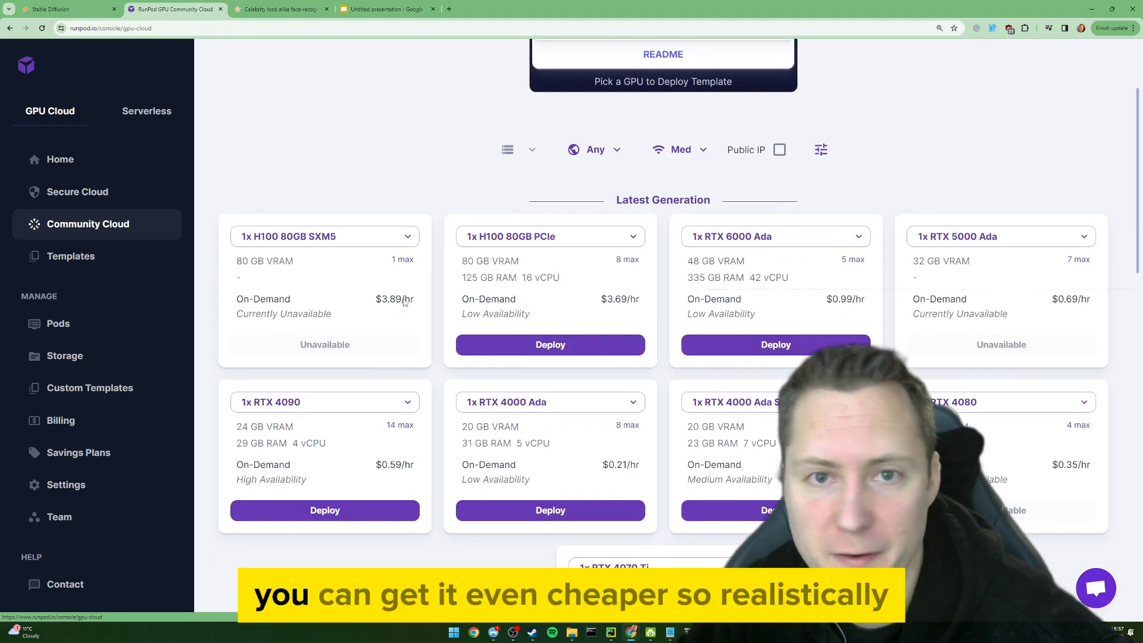
scroll(411, 301, up, 2)
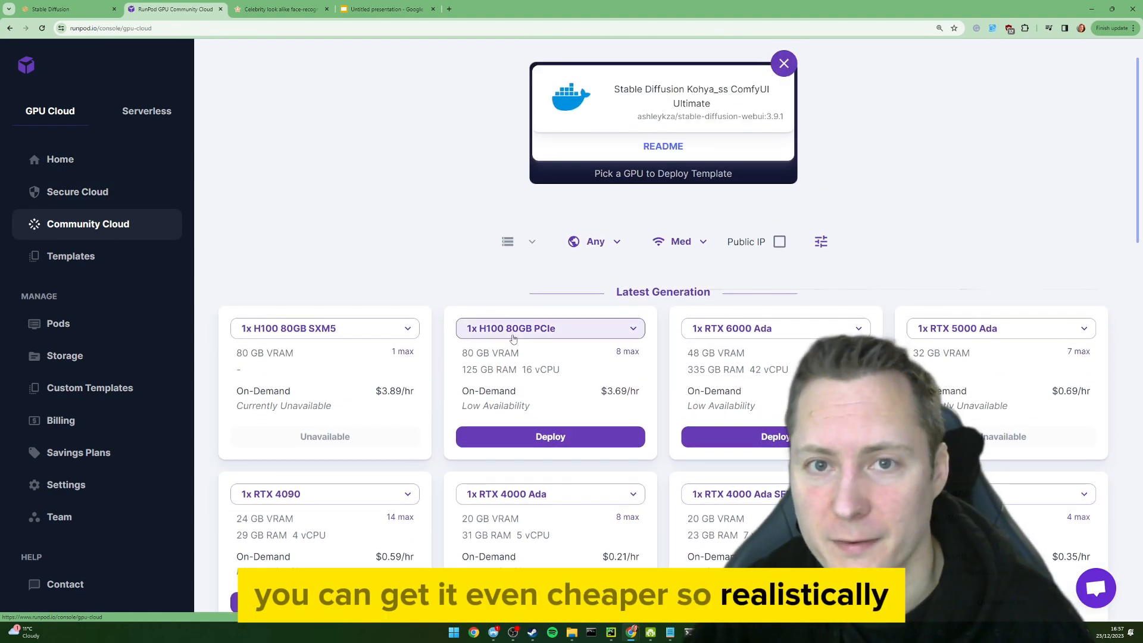
scroll(596, 334, down, 1)
scroll(595, 335, down, 2)
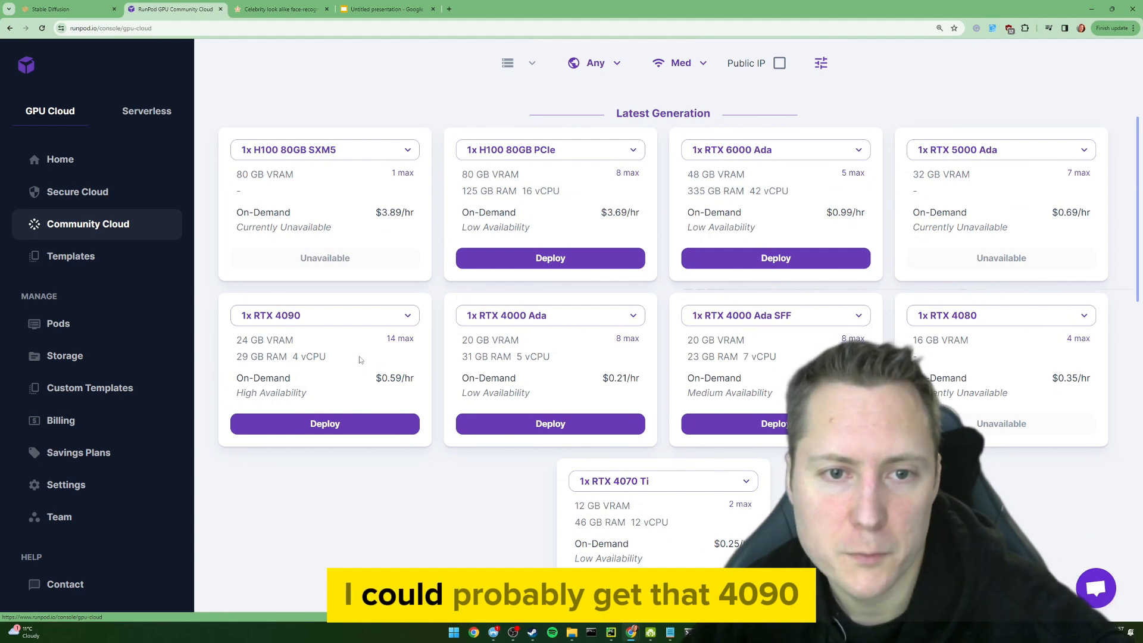
click(372, 386)
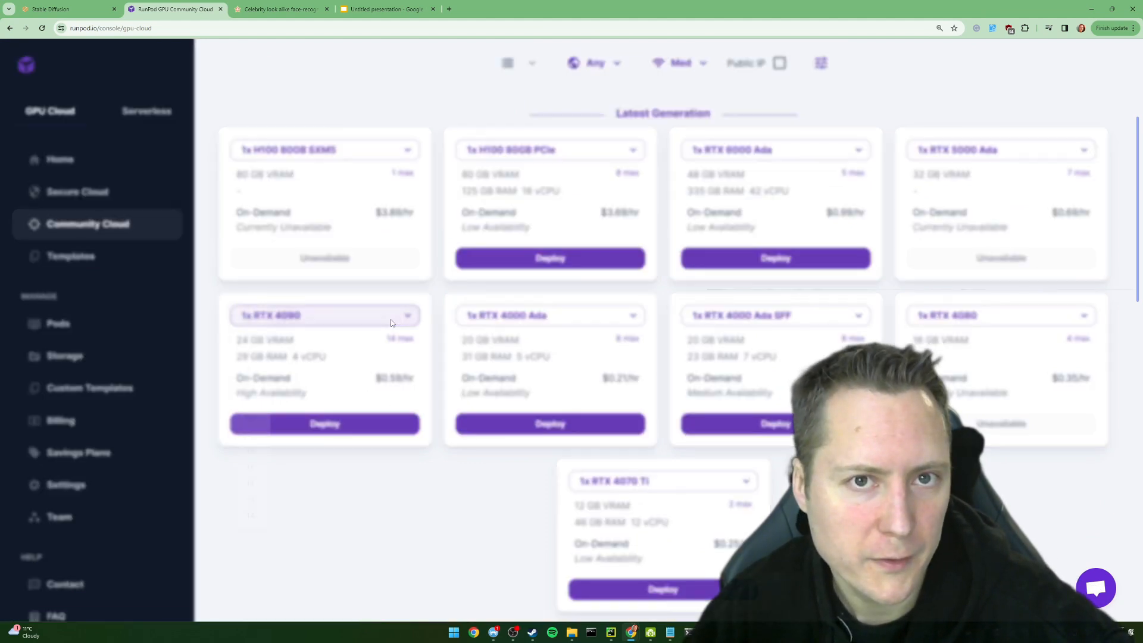
click(396, 318)
scroll(645, 300, up, 4)
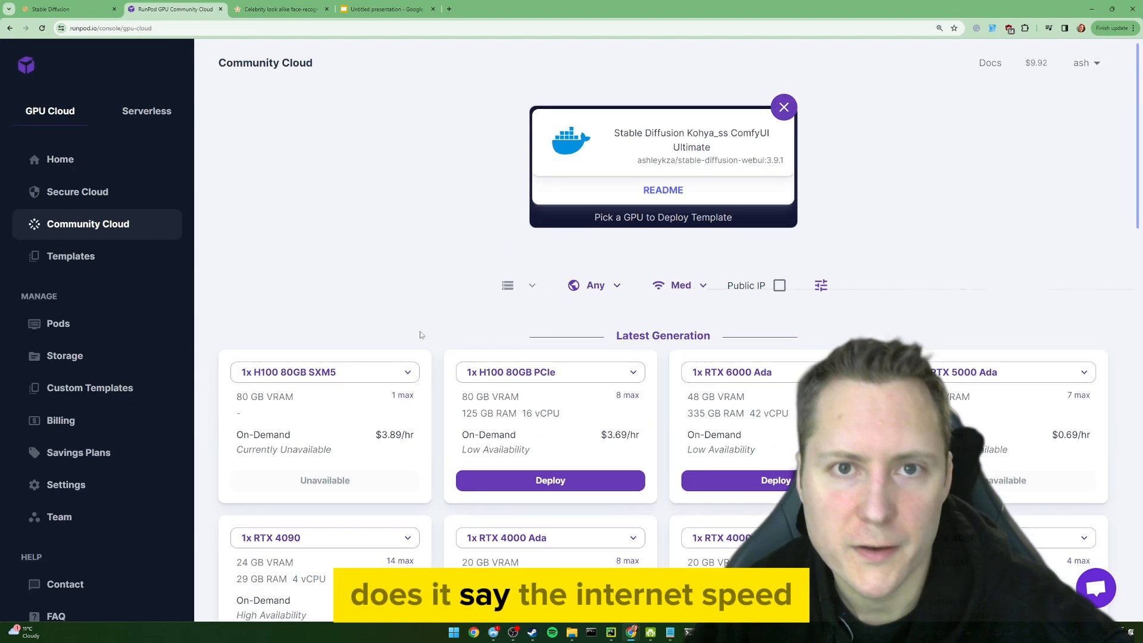
Set the internet speed filter to Extreme and choose the 1x RTX 4090 for deployment
click(679, 287)
click(698, 392)
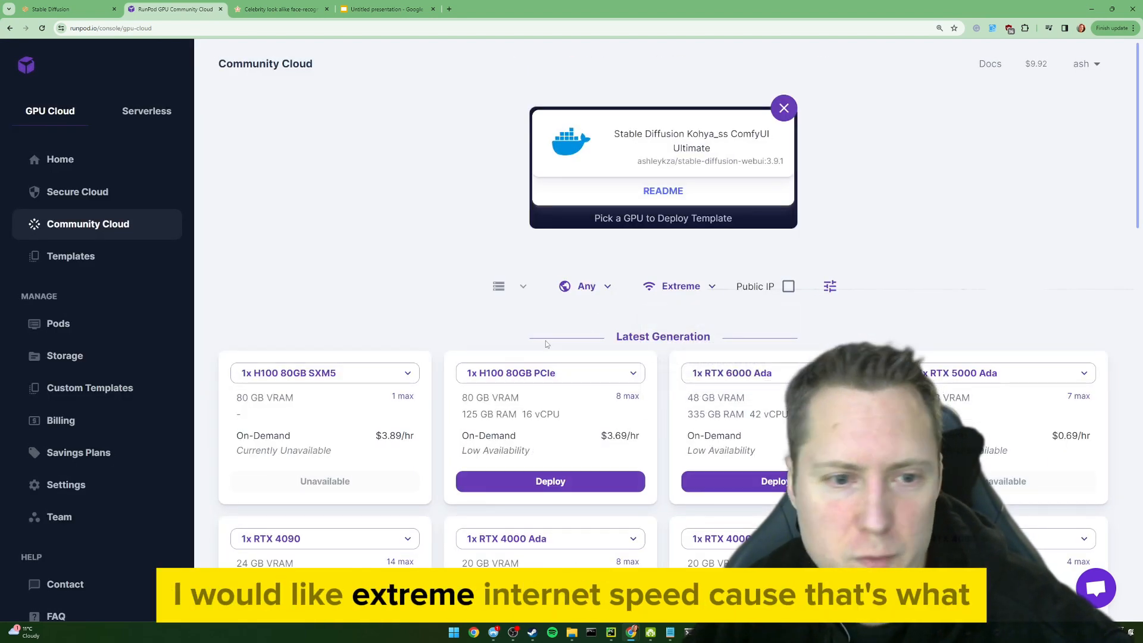
scroll(553, 351, down, 2)
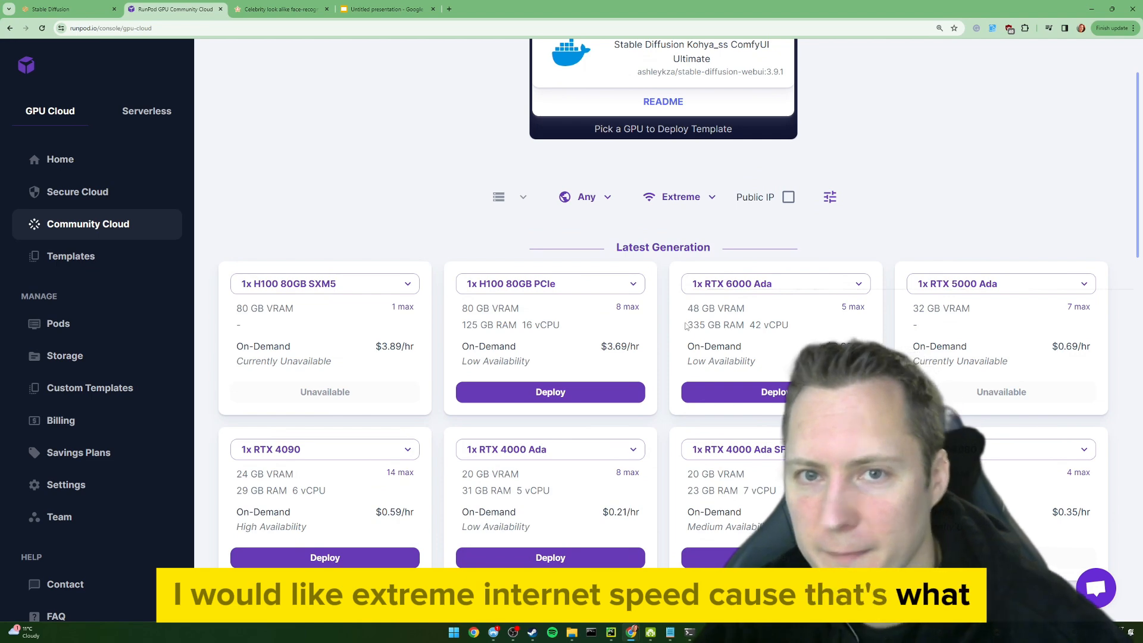
scroll(686, 326, down, 3)
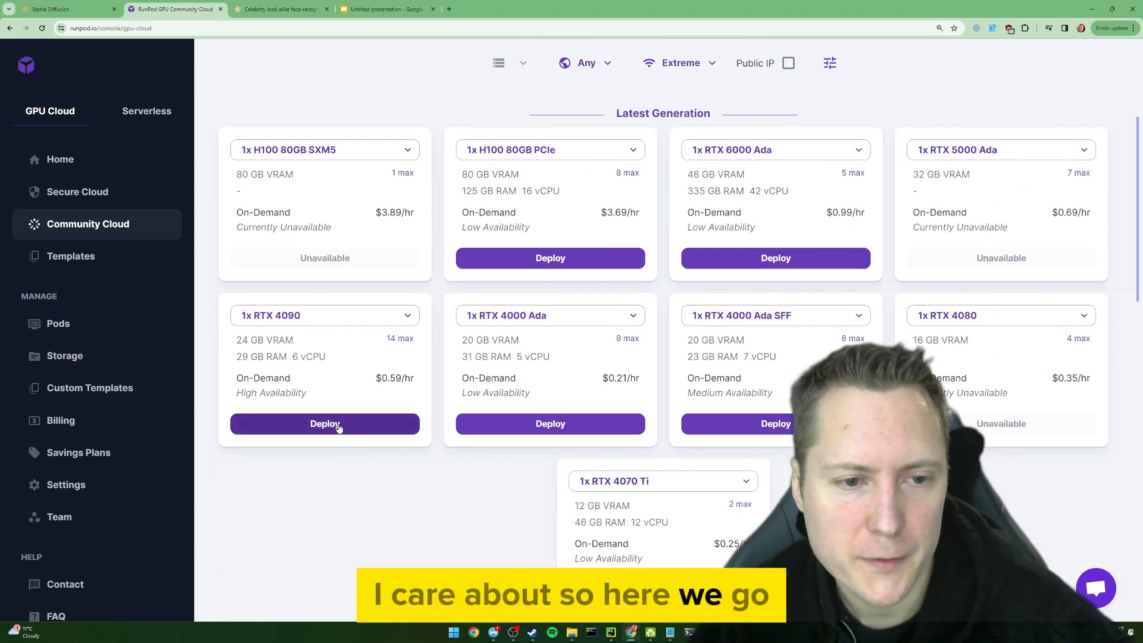
click(325, 424)
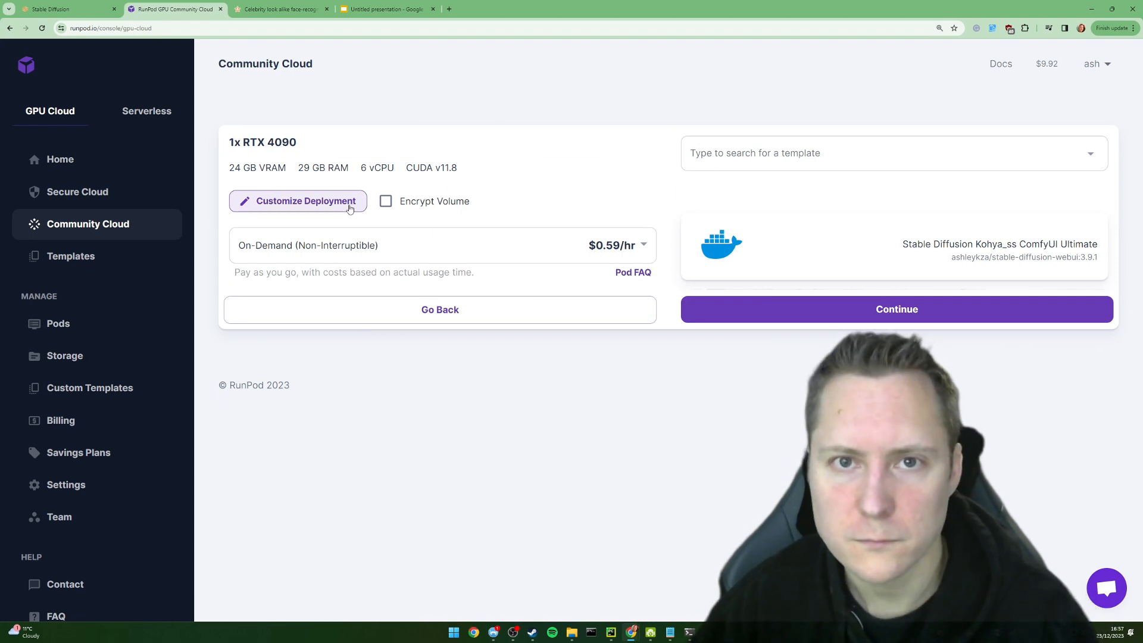
Keep On-Demand (Non-Interruptible) pricing and the Stable Diffusion Kohya_ss ComfyUI Ultimate template, and deploy the RTX 4090 pod
click(740, 146)
click(1013, 257)
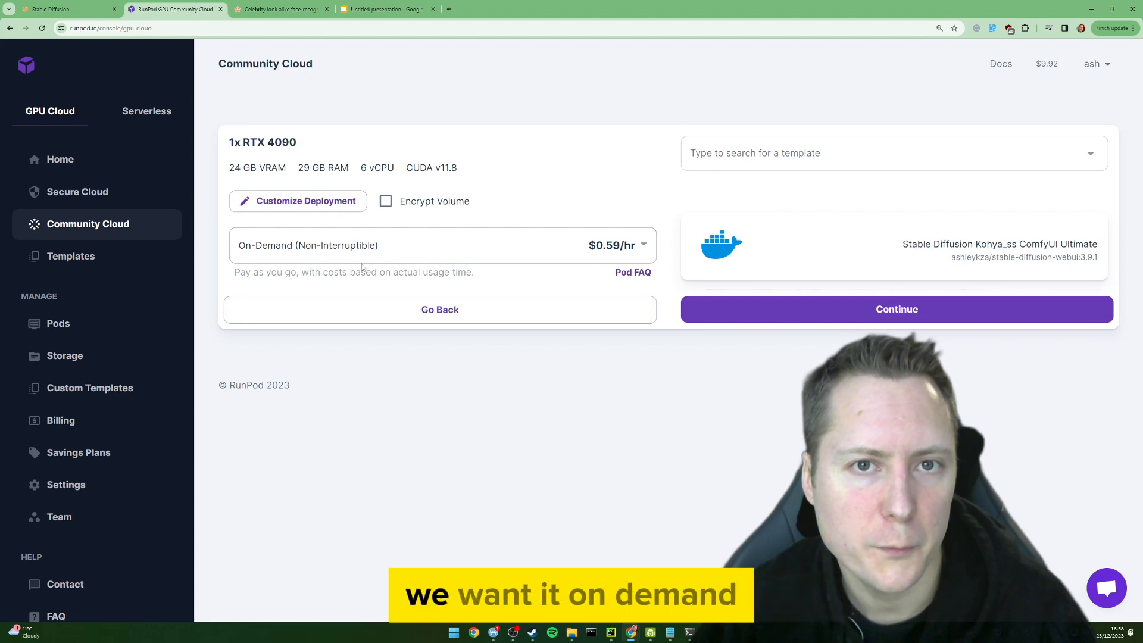
click(453, 253)
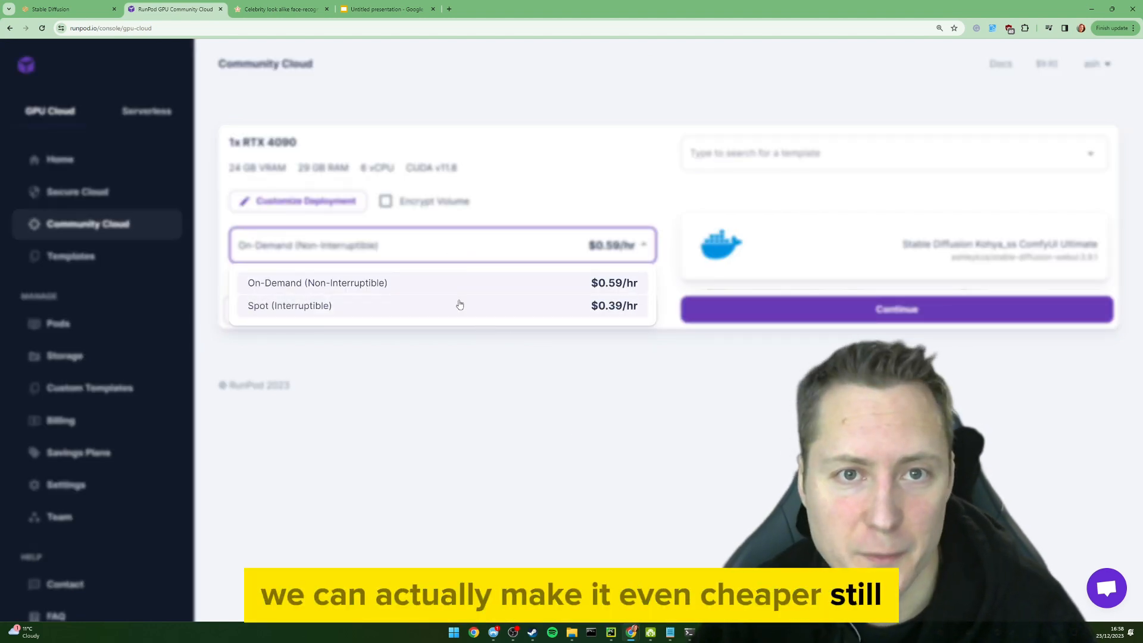
click(574, 355)
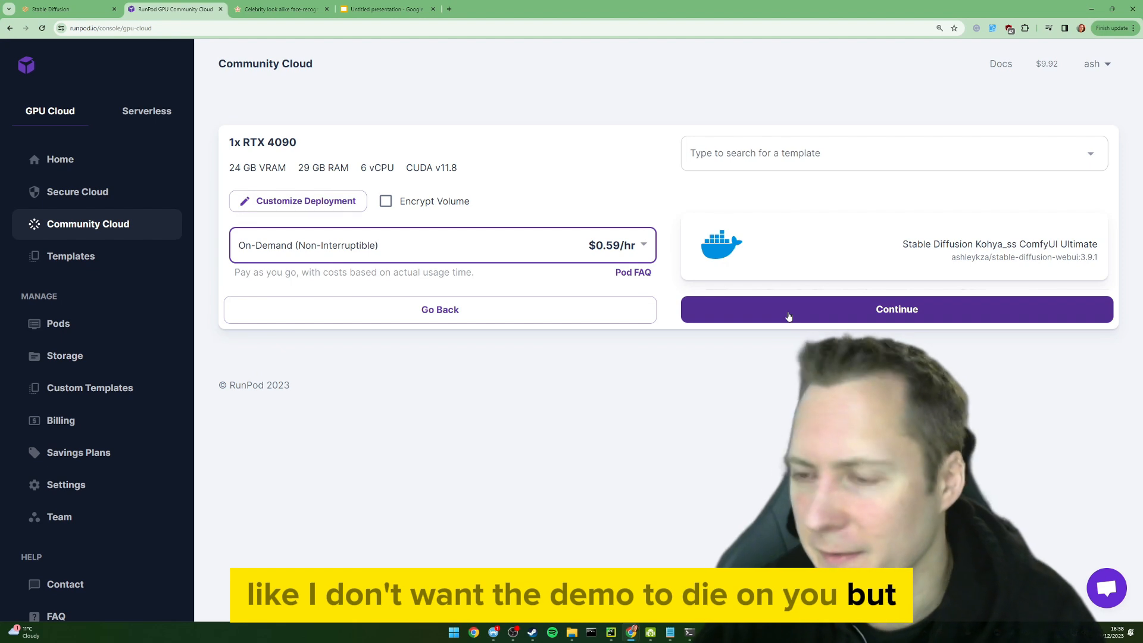
click(789, 317)
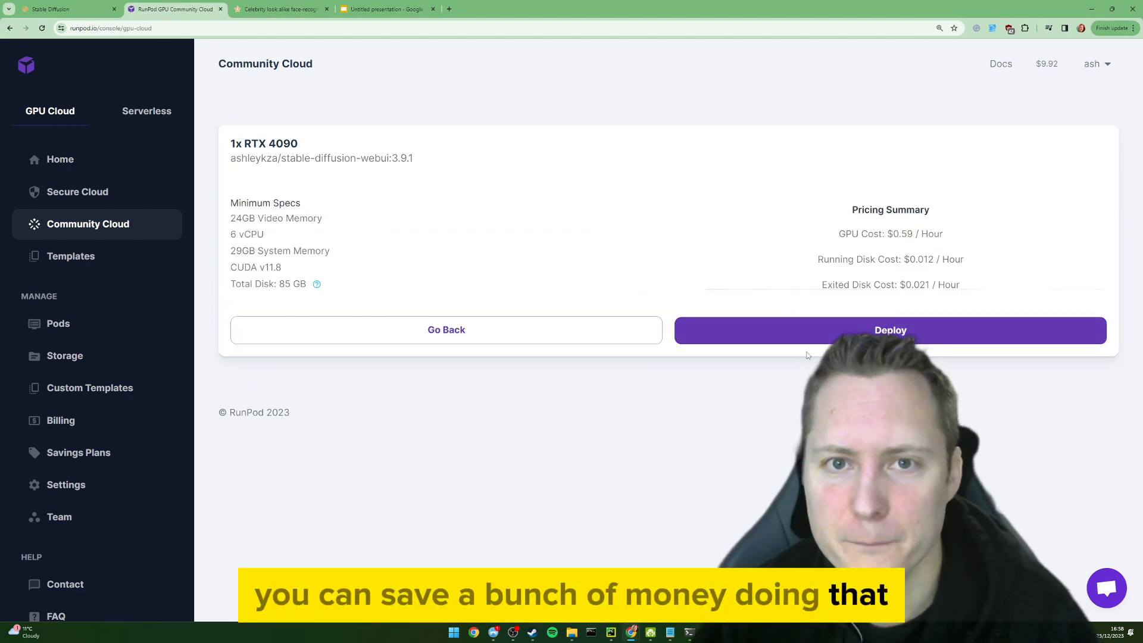
click(777, 336)
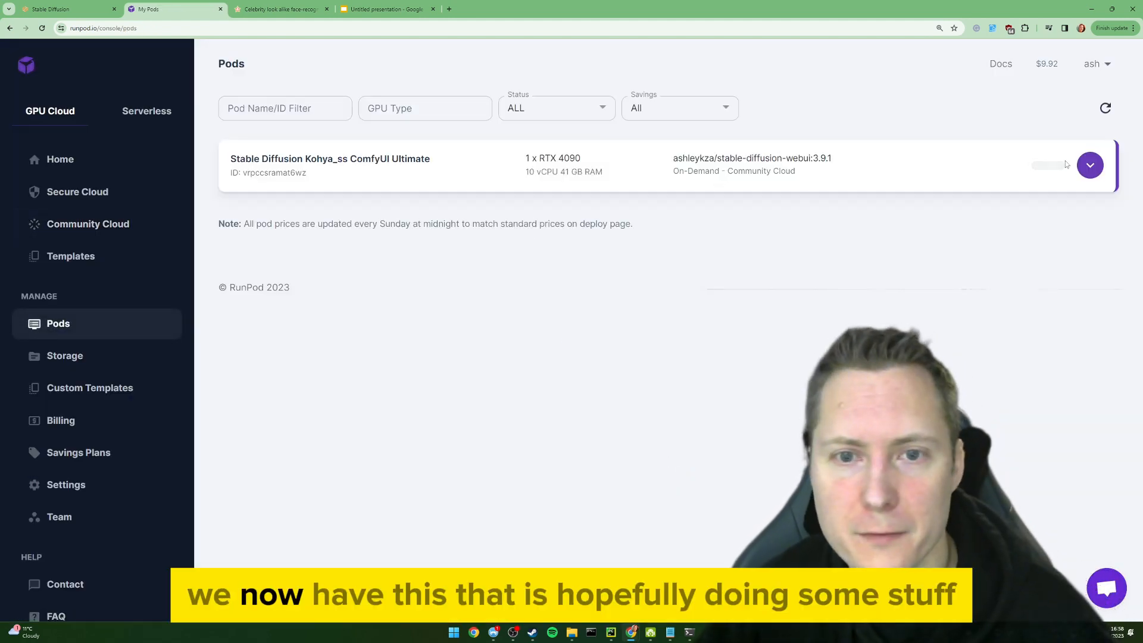
Expand the RTX 4090 pod and examine its download log, network and disk speeds, and vCPU and RAM allocation
click(1092, 165)
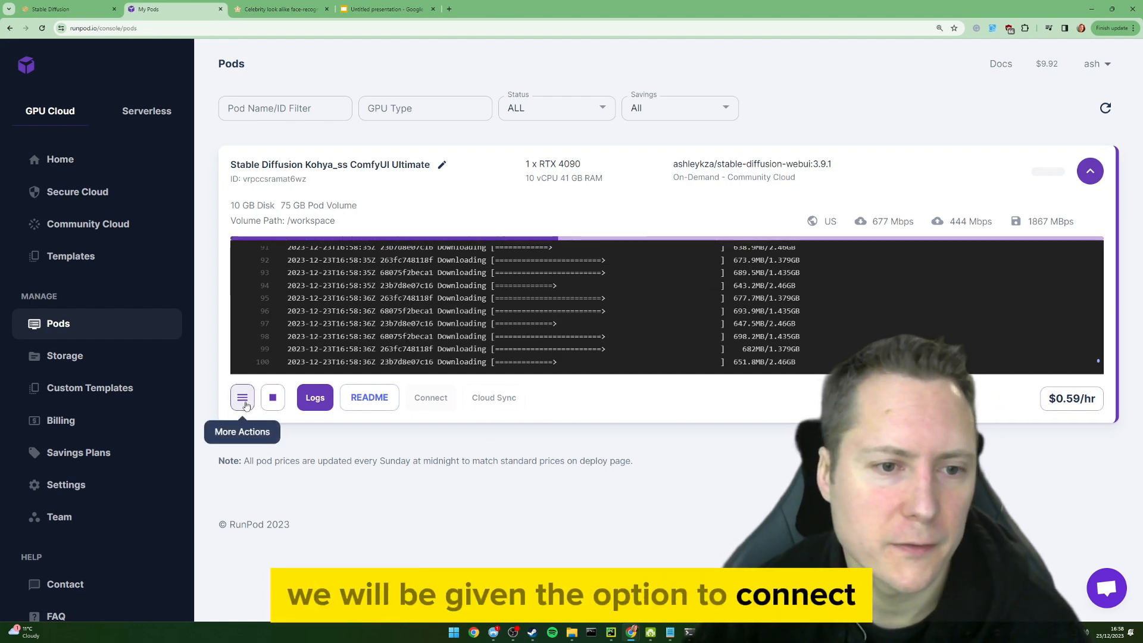
click(241, 397)
click(539, 474)
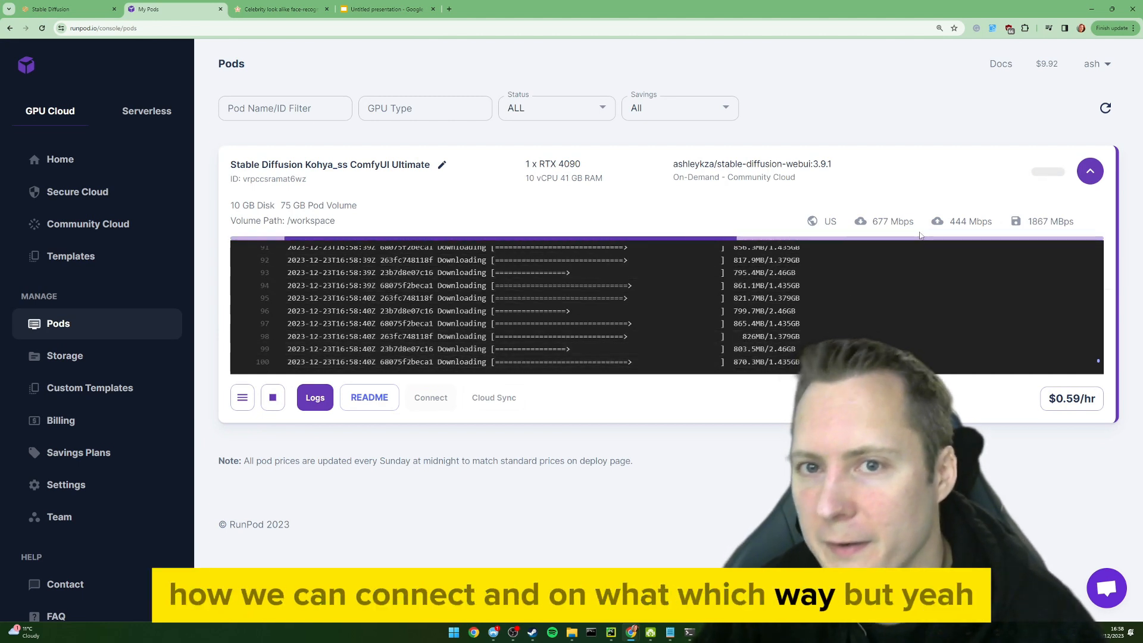
drag(886, 221, 1076, 226)
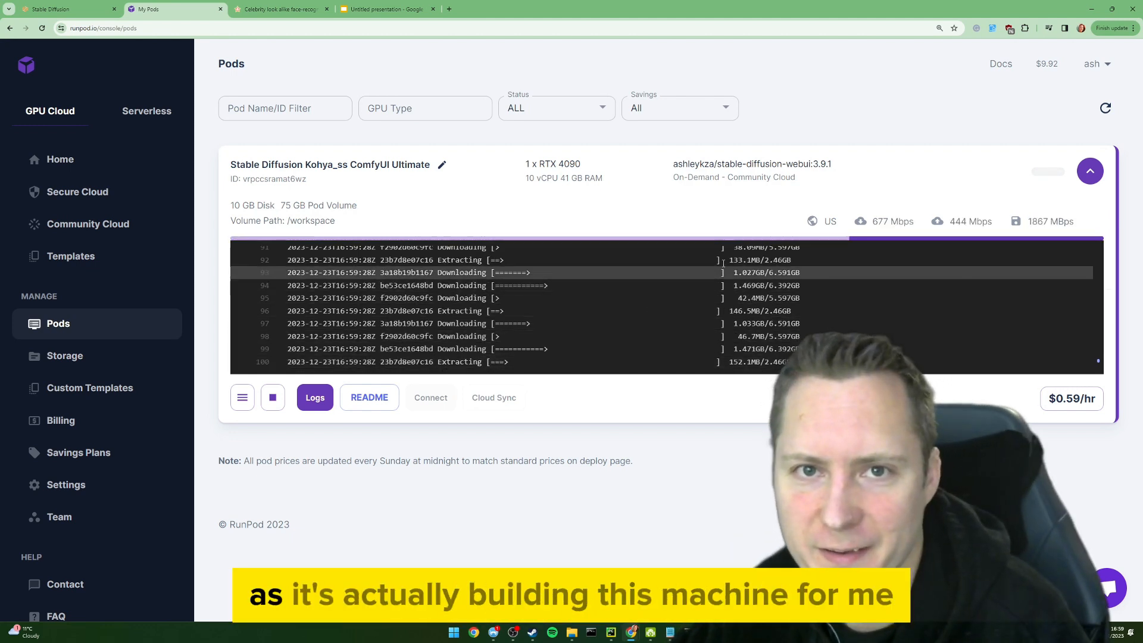
drag(527, 164, 585, 166)
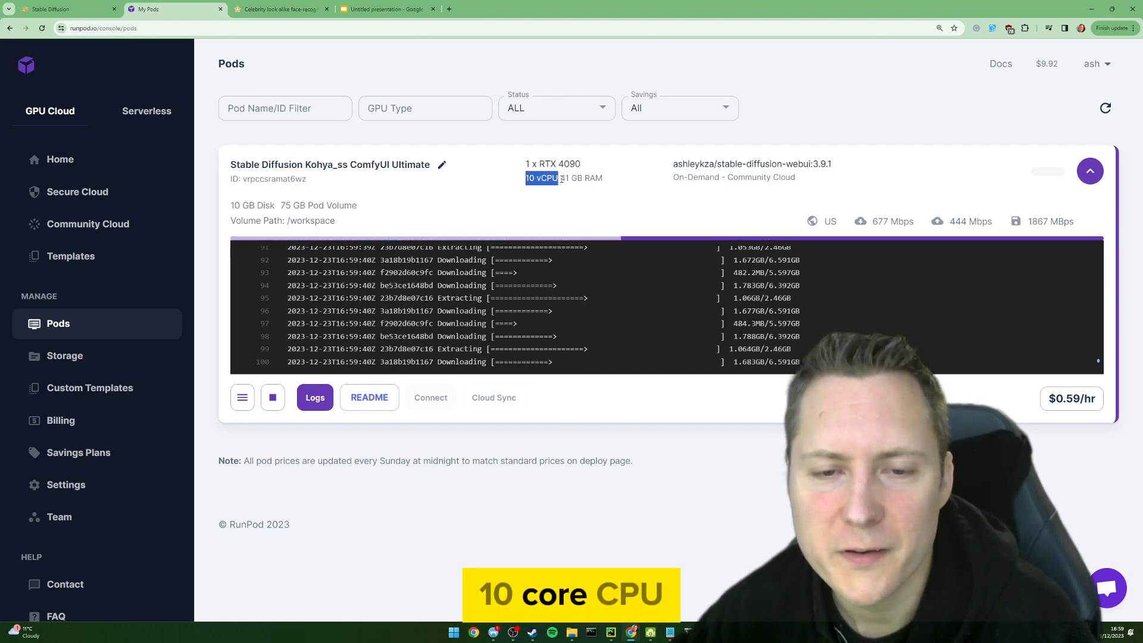
drag(561, 179, 600, 180)
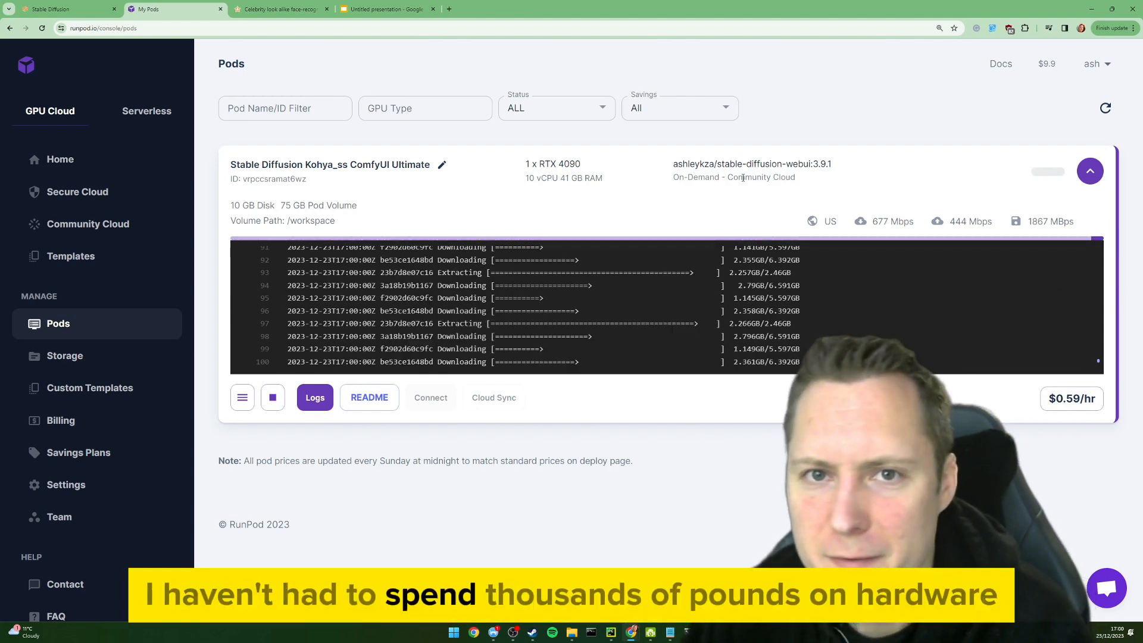
drag(817, 177, 271, 157)
click(448, 189)
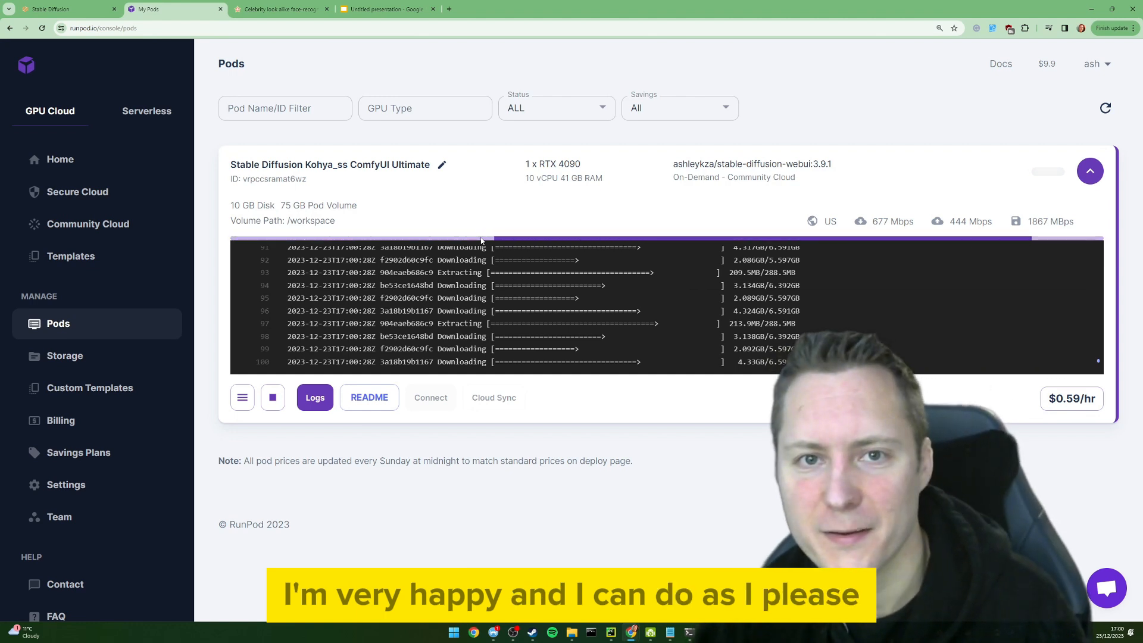
Search Google for "koyha ss github" in a new browser tab and open the bmaltais/kohya_ss repository
click(449, 10)
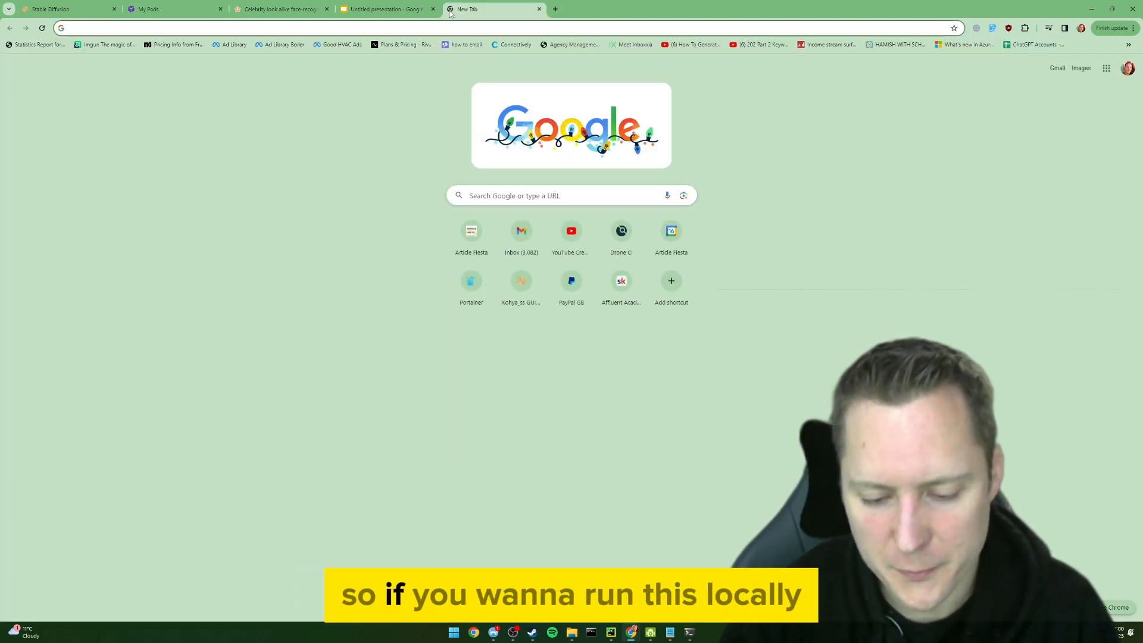
text(koyha ss)
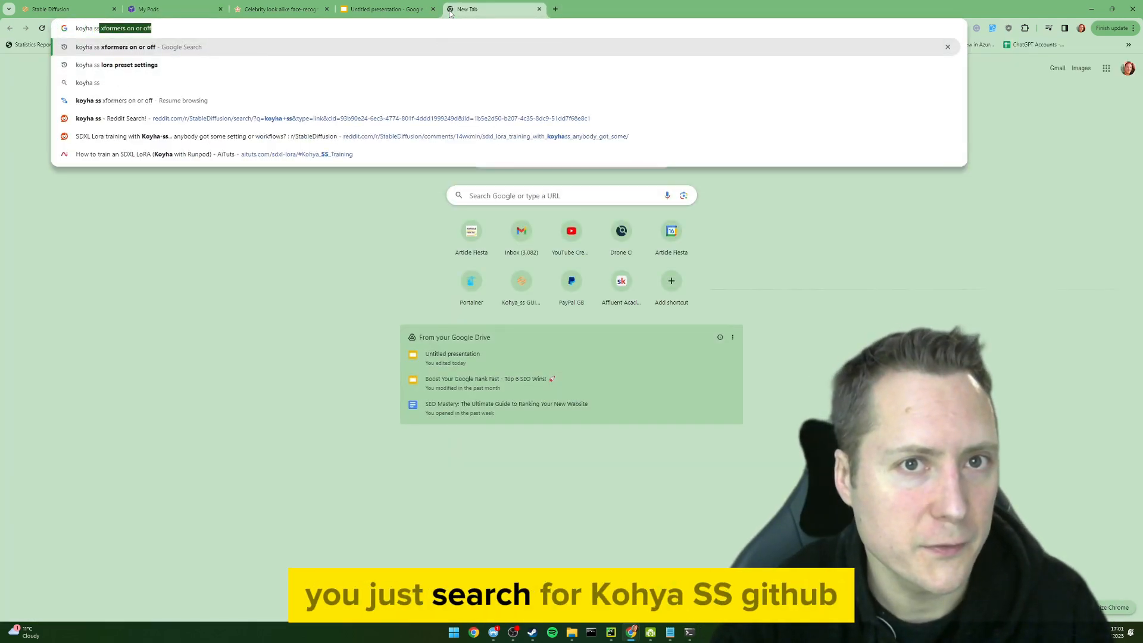
text( github)
key(Return)
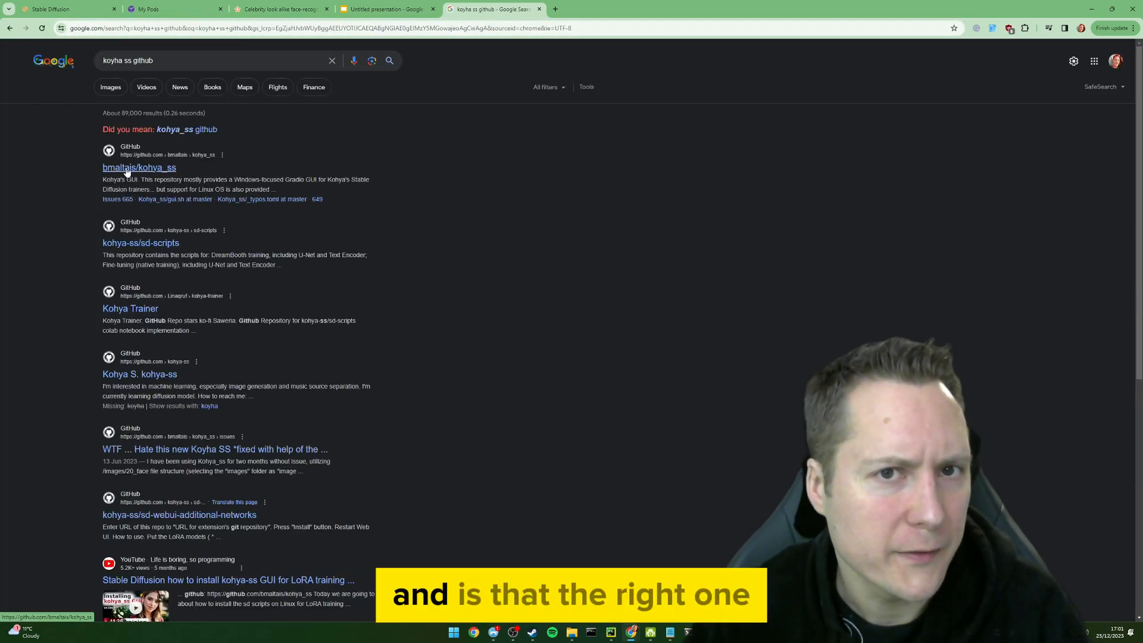
click(198, 168)
Look through the repository's README contents and tutorials, and open the v22.3.1 release notes
scroll(275, 168, down, 1)
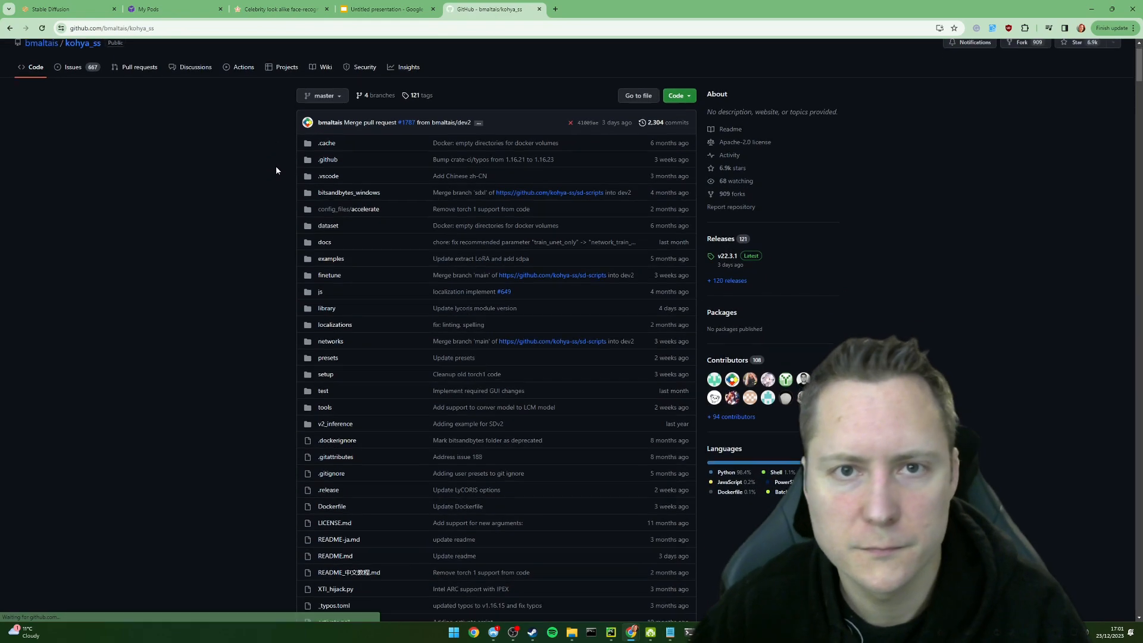
scroll(276, 170, down, 20)
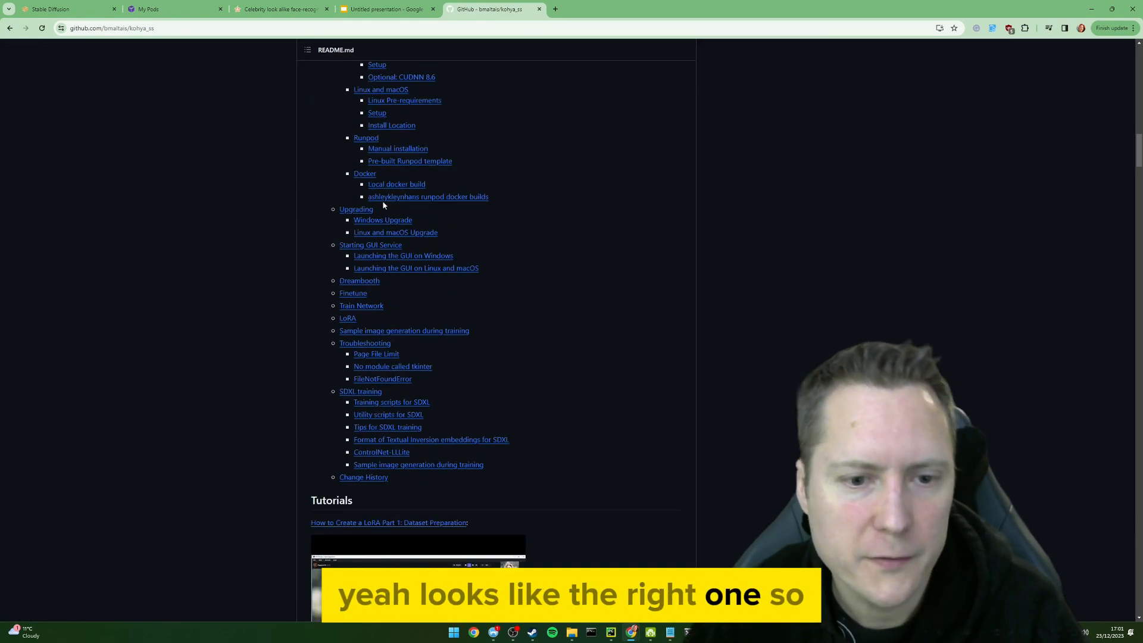
scroll(582, 214, down, 20)
middle_click(648, 427)
scroll(542, 311, up, 6)
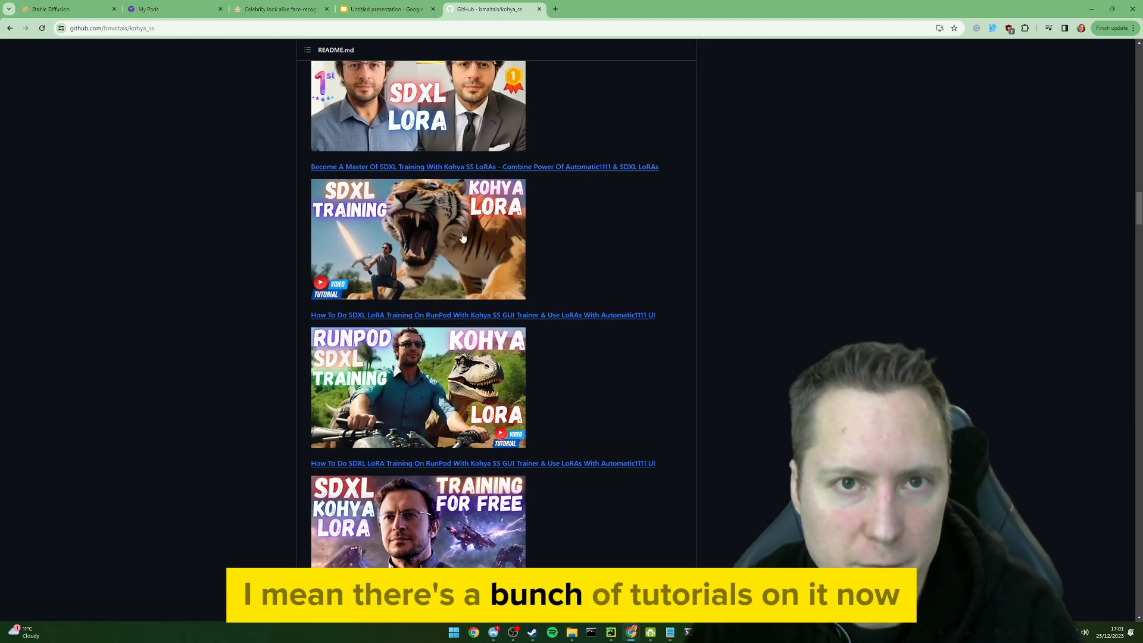
scroll(542, 310, up, 15)
click(421, 139)
click(336, 201)
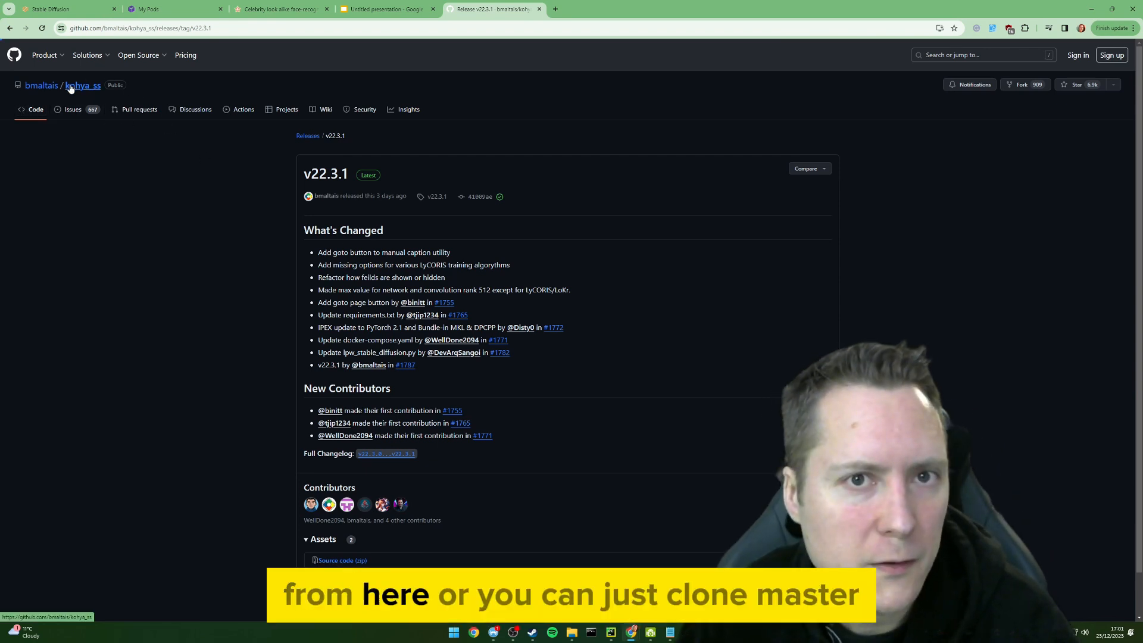
Copy the kohya_ss repository's HTTPS URL and try a TortoiseGit clone into the local me folder
click(679, 138)
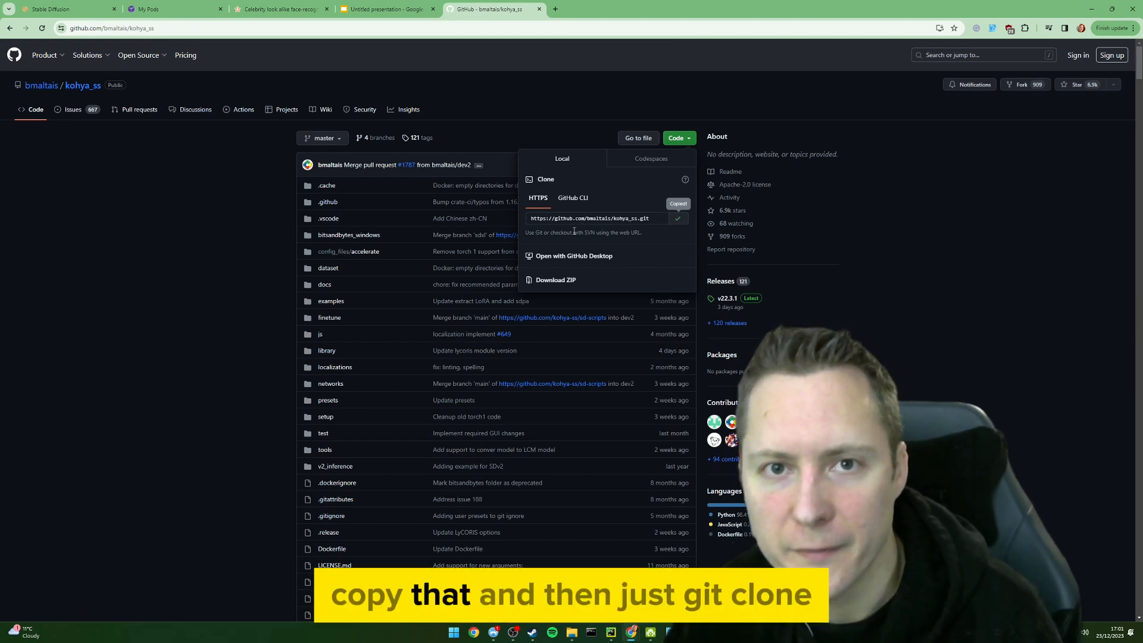
click(571, 633)
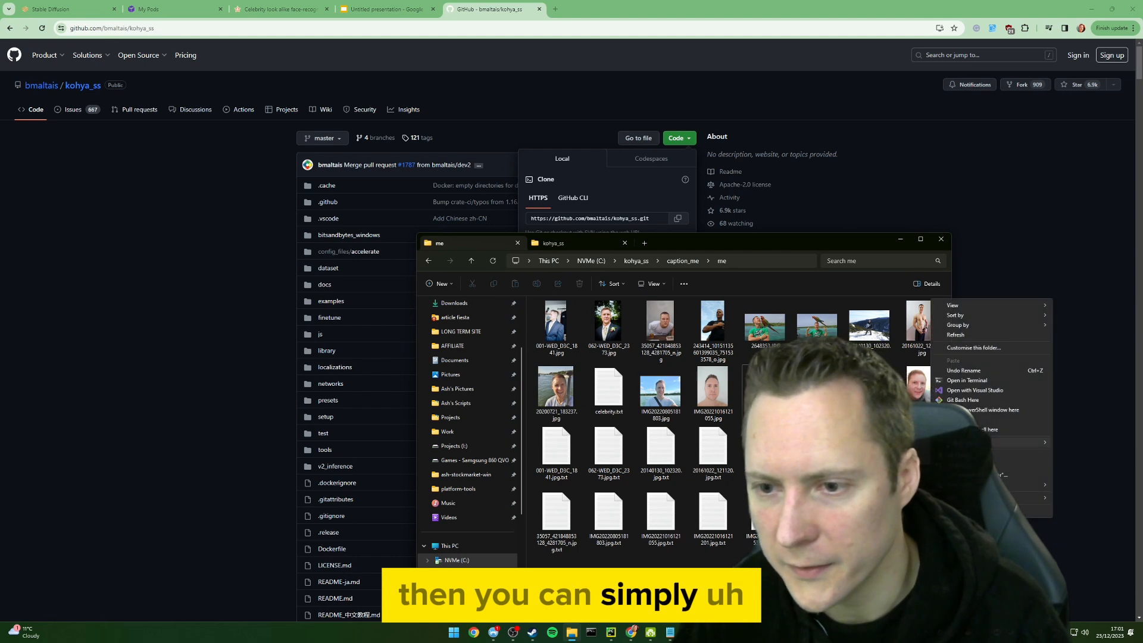
click(977, 455)
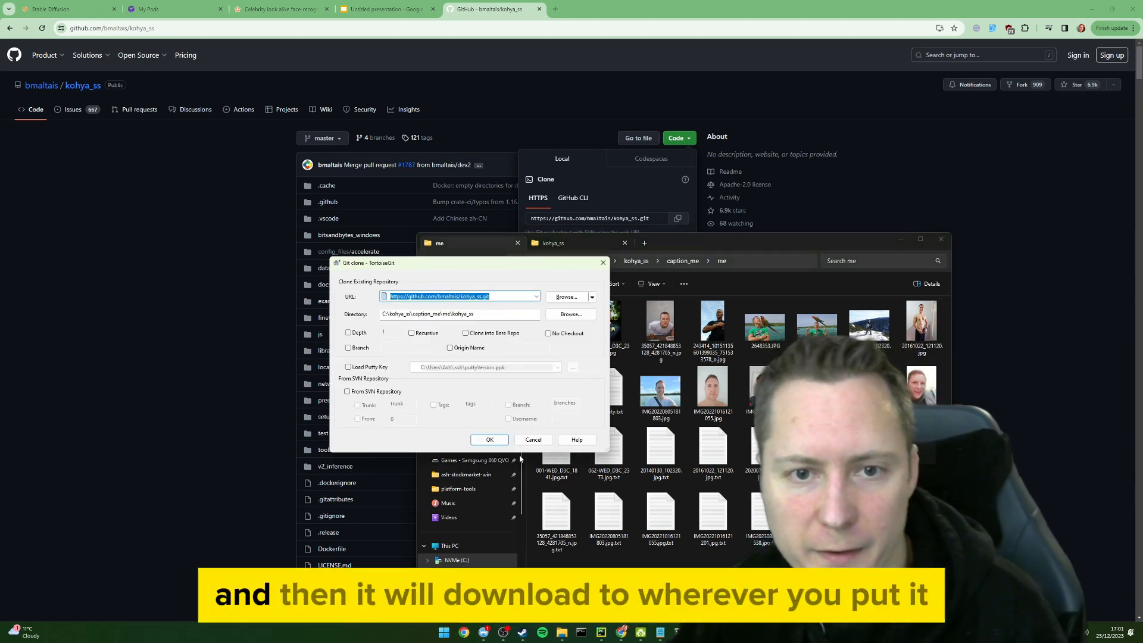
click(534, 440)
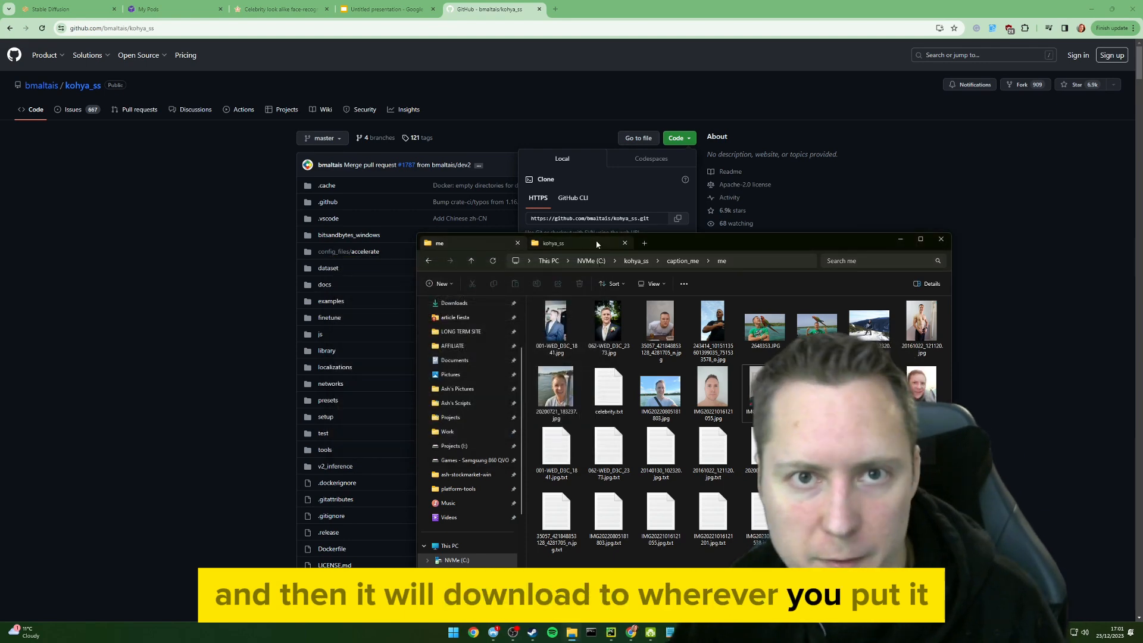
Open the local kohya_ss folder, list its *.bat files in PowerShell and locate setup.bat among the files
click(592, 241)
scroll(606, 493, down, 5)
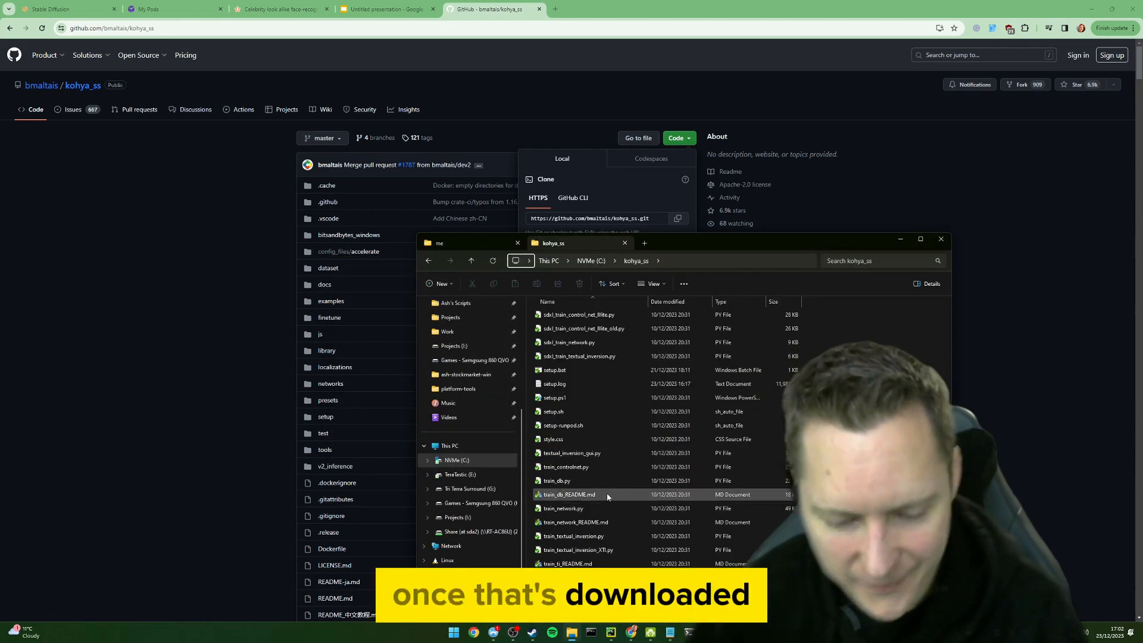
key(Down)
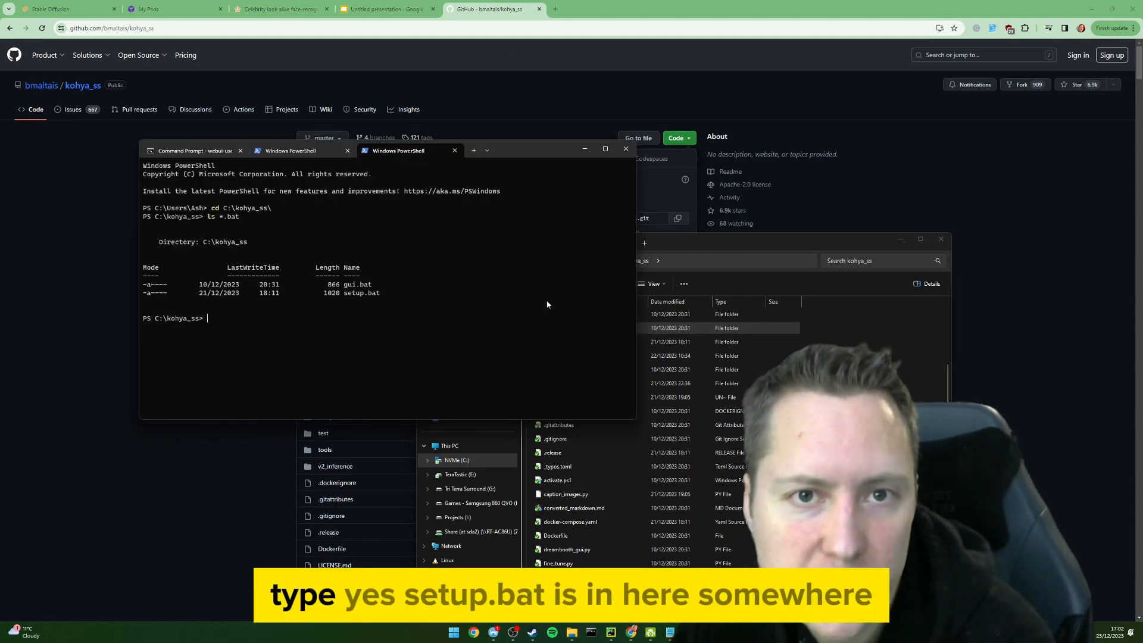
click(770, 457)
text(se)
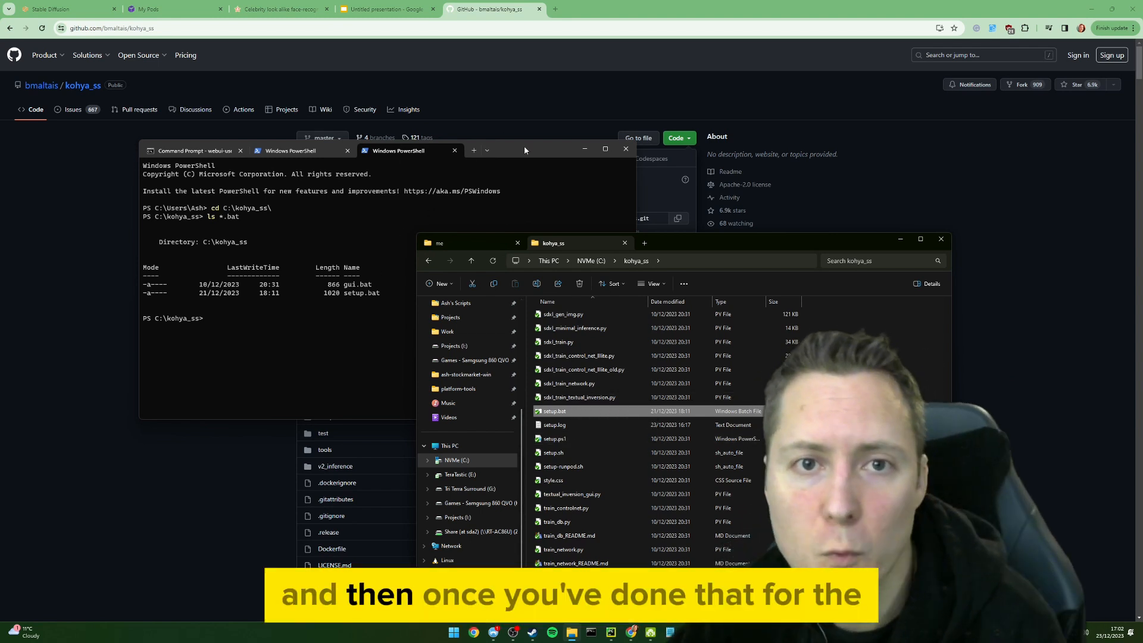
Highlight gui.bat in the PowerShell listing and locate the same file in the kohya_ss folder
drag(524, 149, 518, 173)
drag(352, 311, 364, 311)
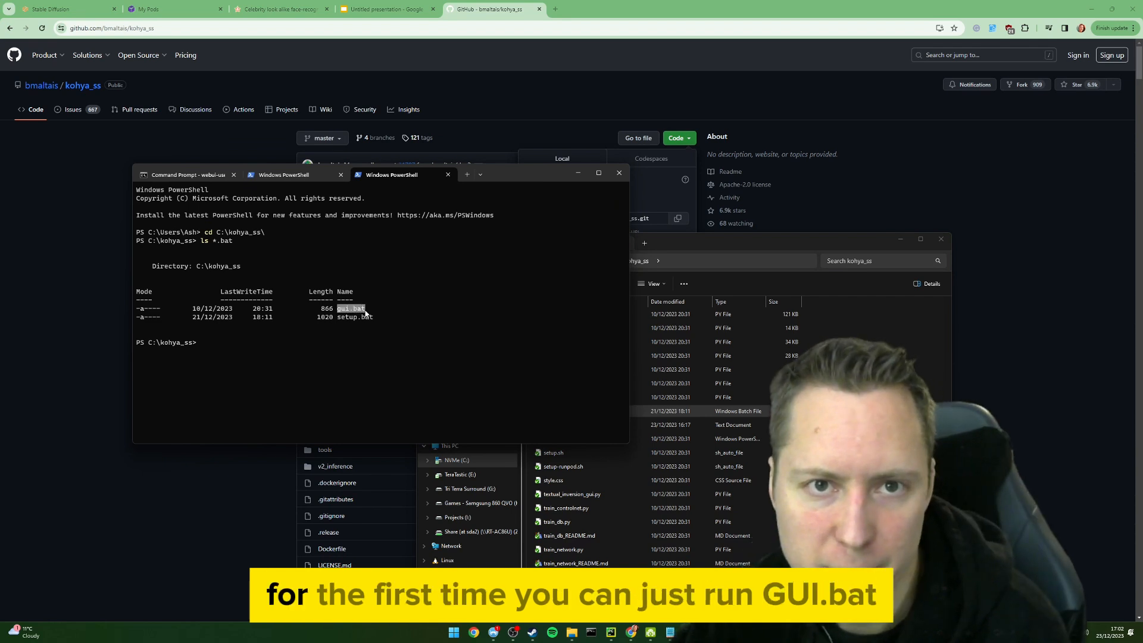
click(851, 381)
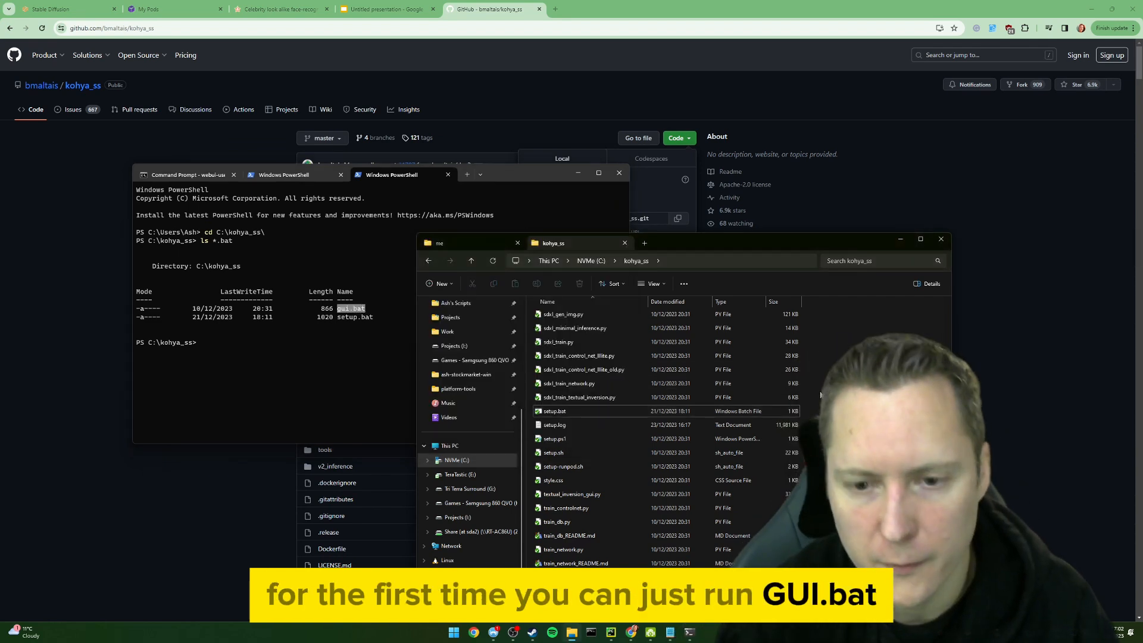
text(gui)
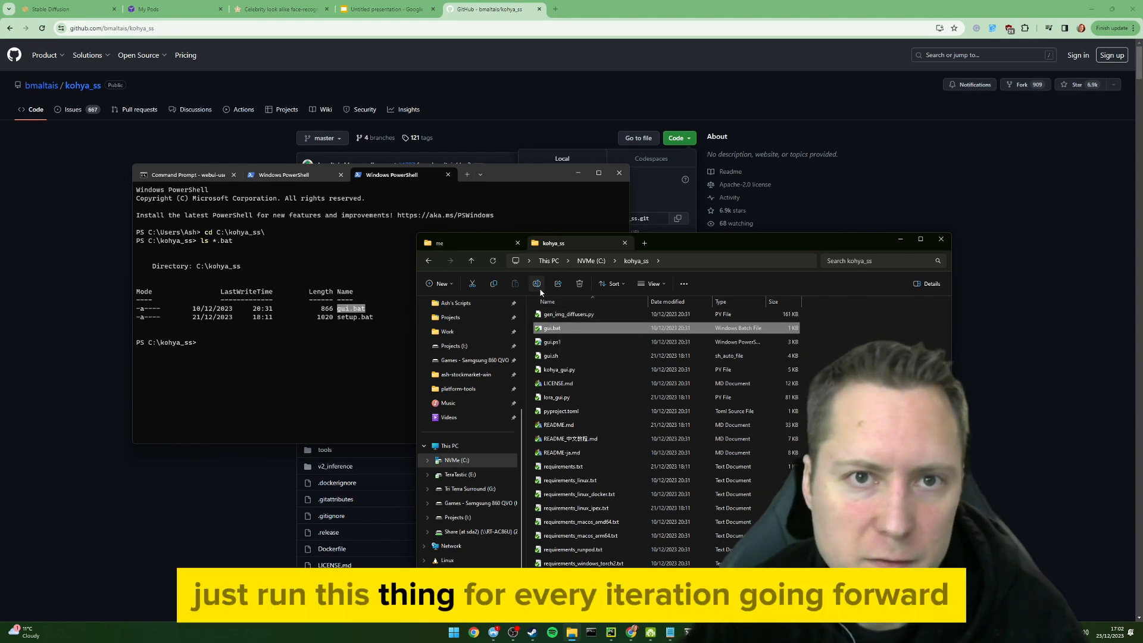
click(480, 239)
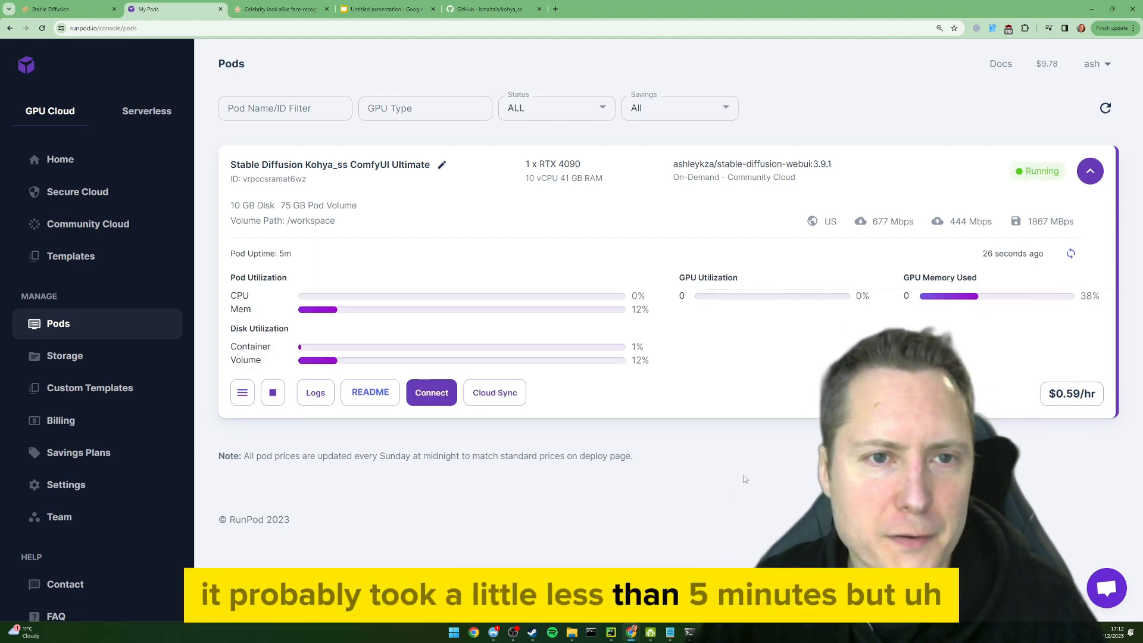
Check the running pod's uptime and read its template README's ports table for the Kohya_ss connect port
drag(254, 254, 295, 253)
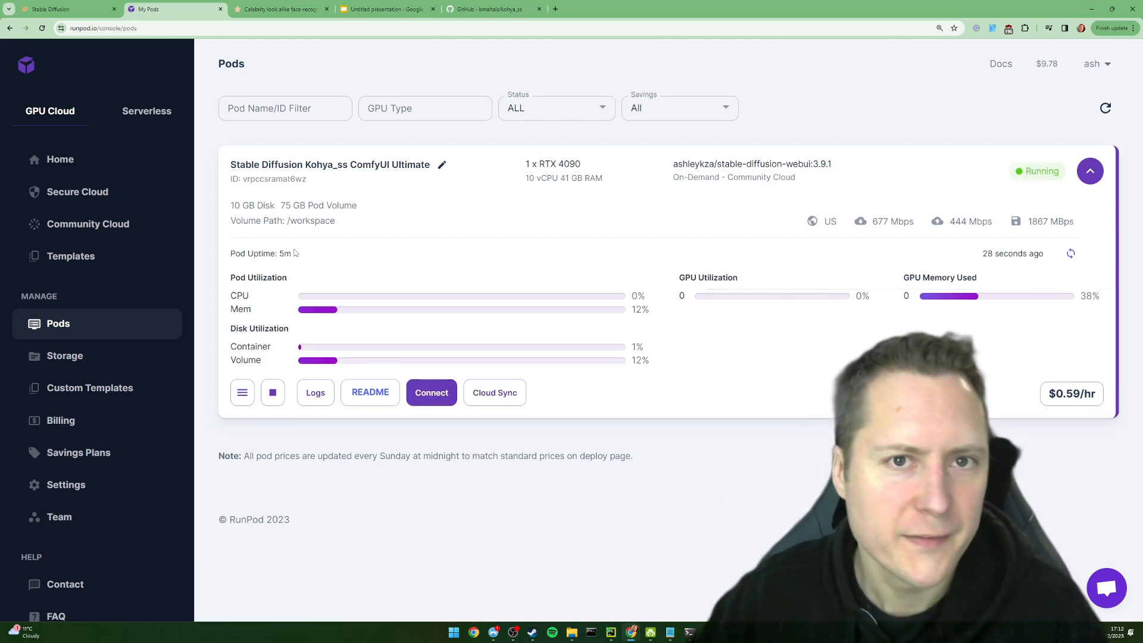
click(414, 315)
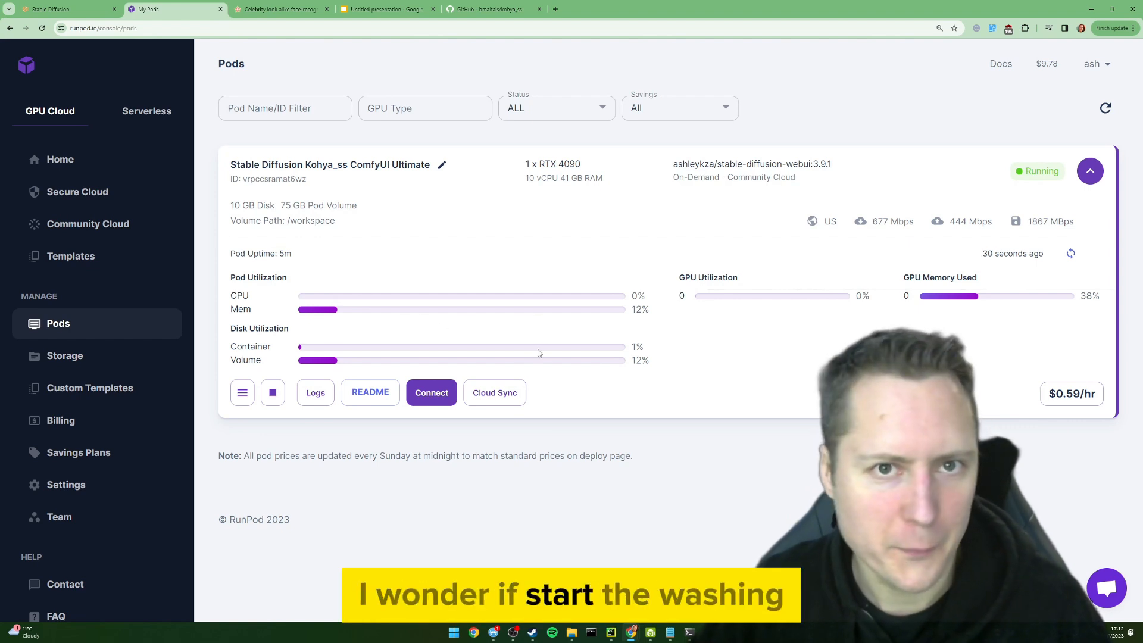
click(370, 392)
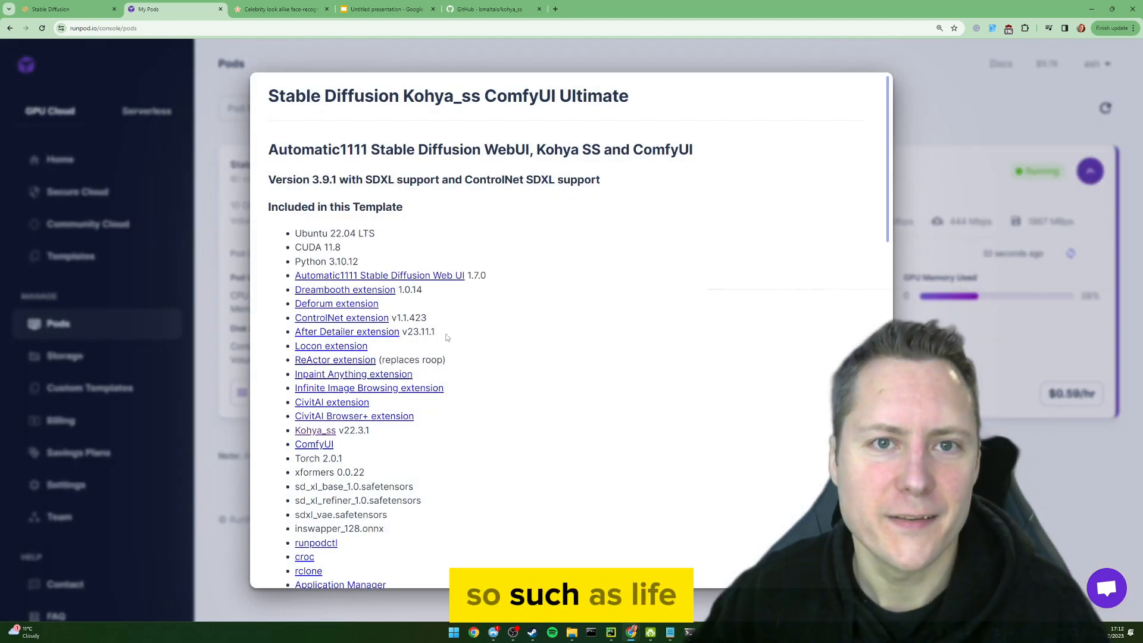
scroll(417, 369, down, 8)
scroll(420, 396, down, 2)
scroll(420, 396, up, 2)
drag(523, 322, 312, 202)
click(500, 273)
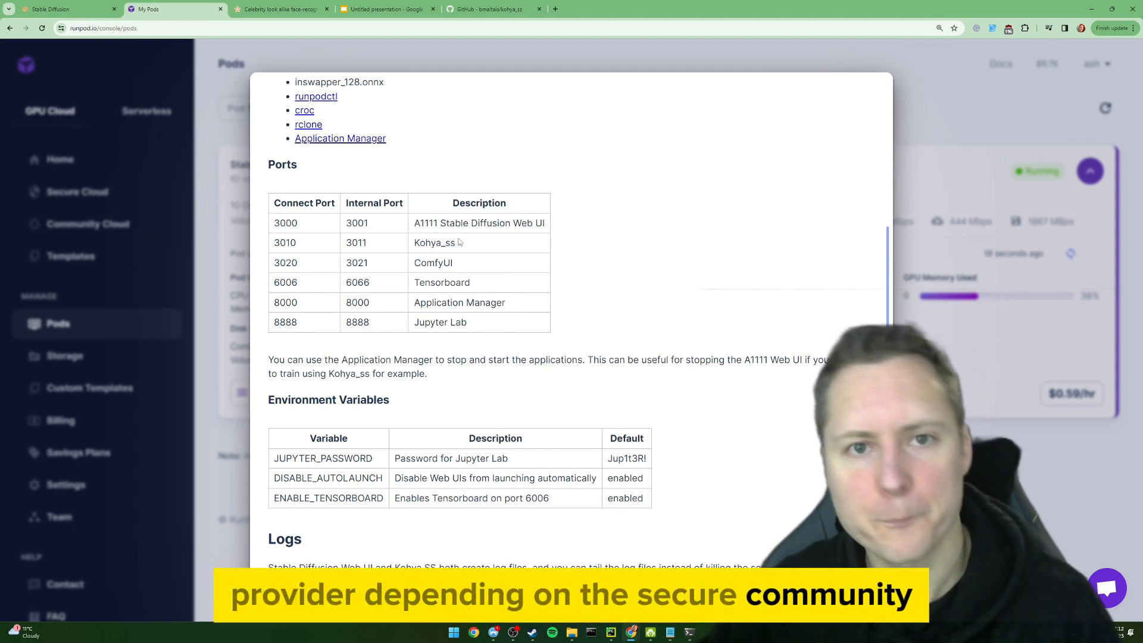
drag(298, 223, 503, 325)
click(506, 291)
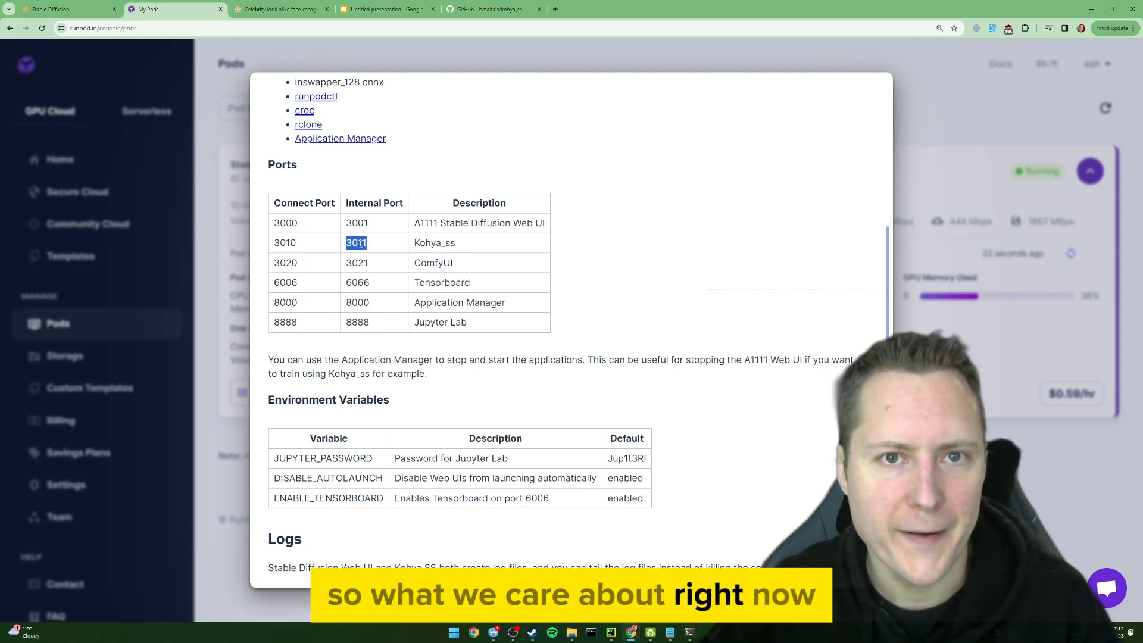
double_click(286, 243)
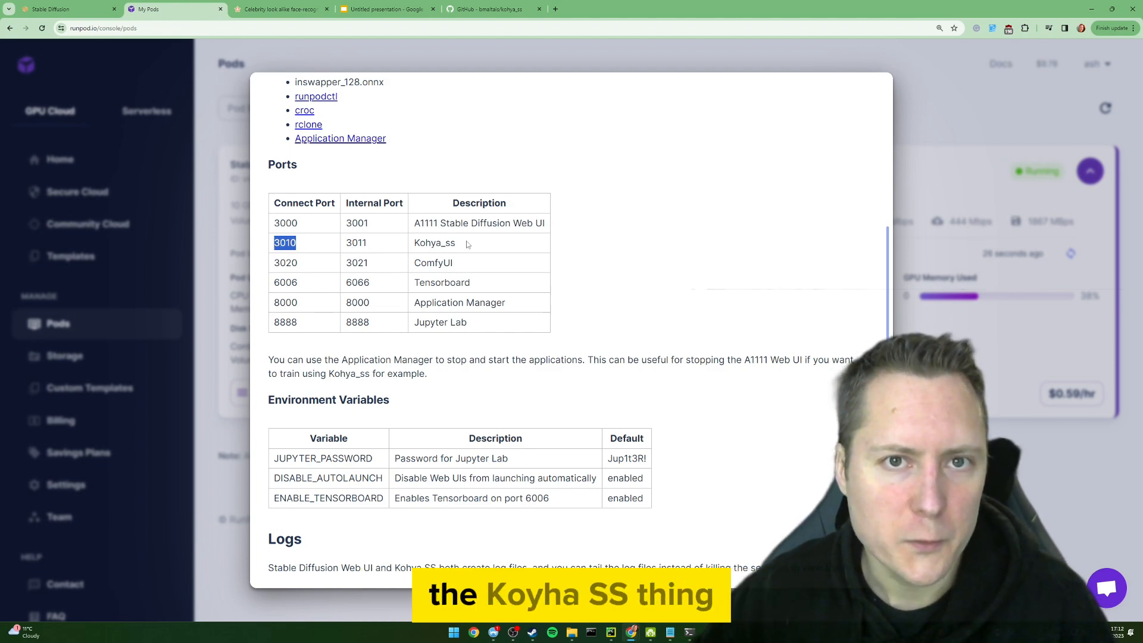
Close the README and connect to the pod's HTTP service on port 3010 to open the Kohya_ss GUI
key(Escape)
click(435, 391)
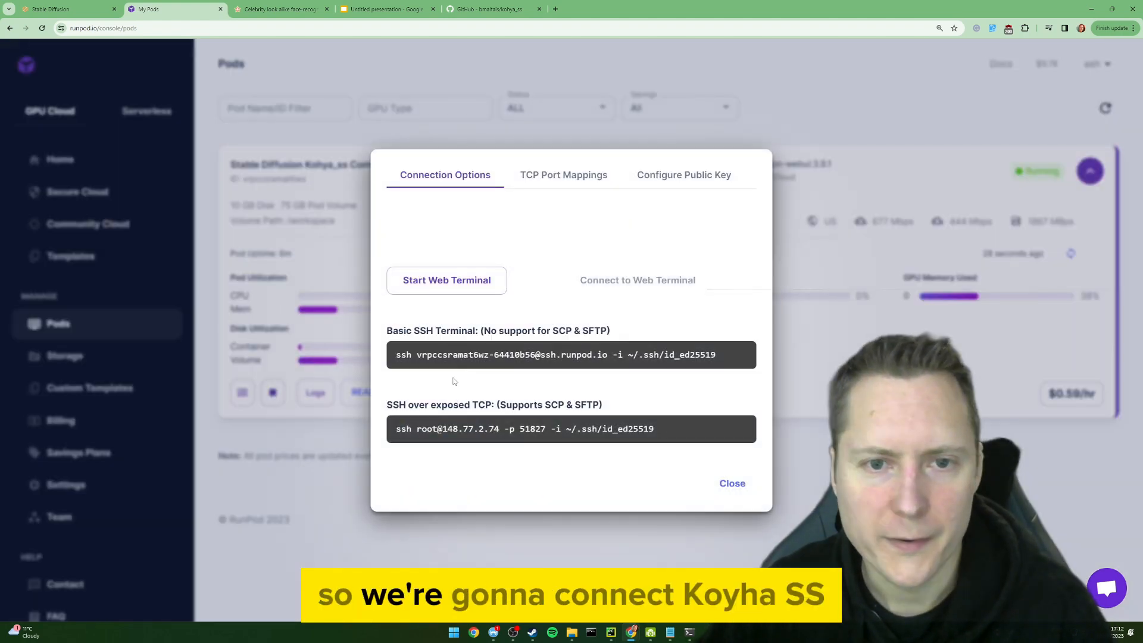
click(553, 173)
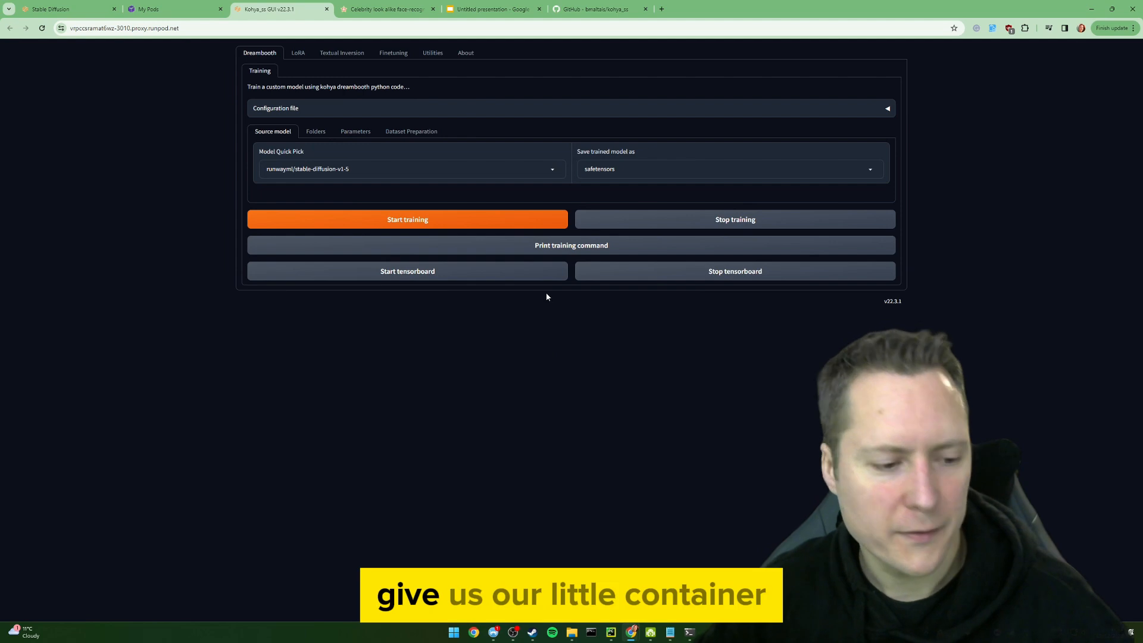
Return to the pod's page and reopen the template README to look up Jupyter Lab's connect port
click(179, 9)
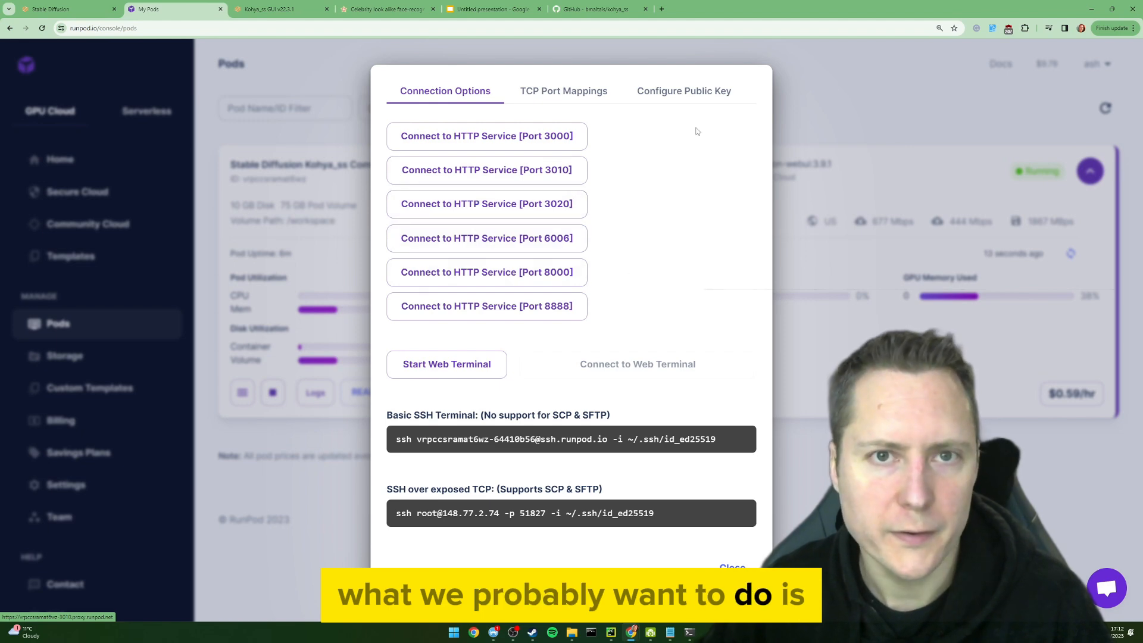
key(Escape)
click(387, 390)
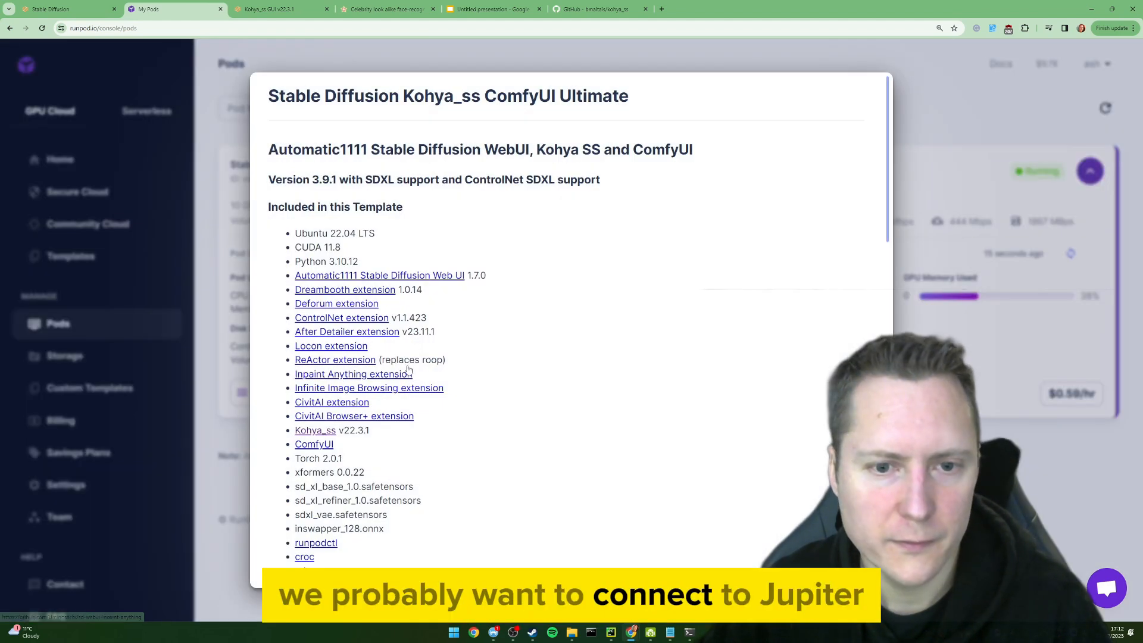
scroll(409, 350, down, 6)
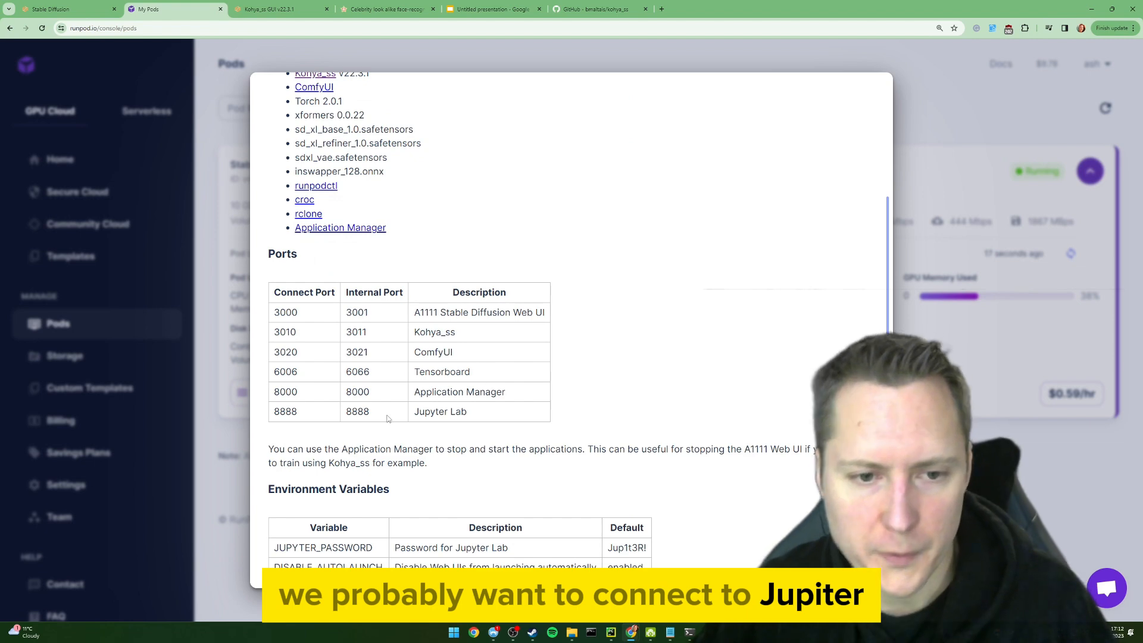
Close the README and connect to the pod's HTTP service on port 8888 to open Jupyter Lab
key(Escape)
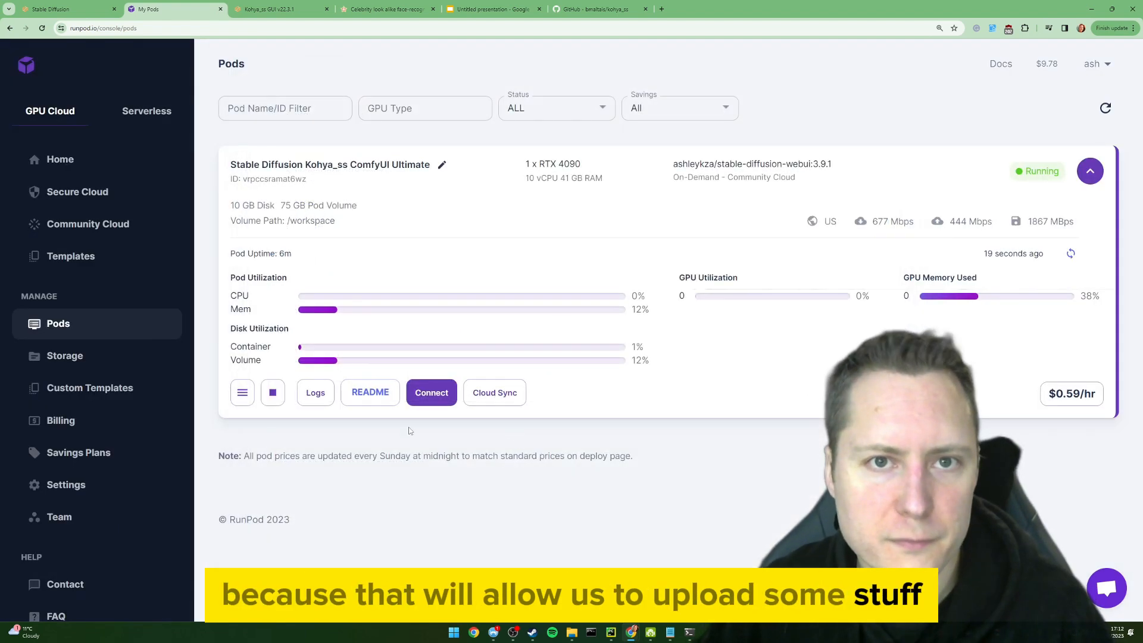
click(431, 392)
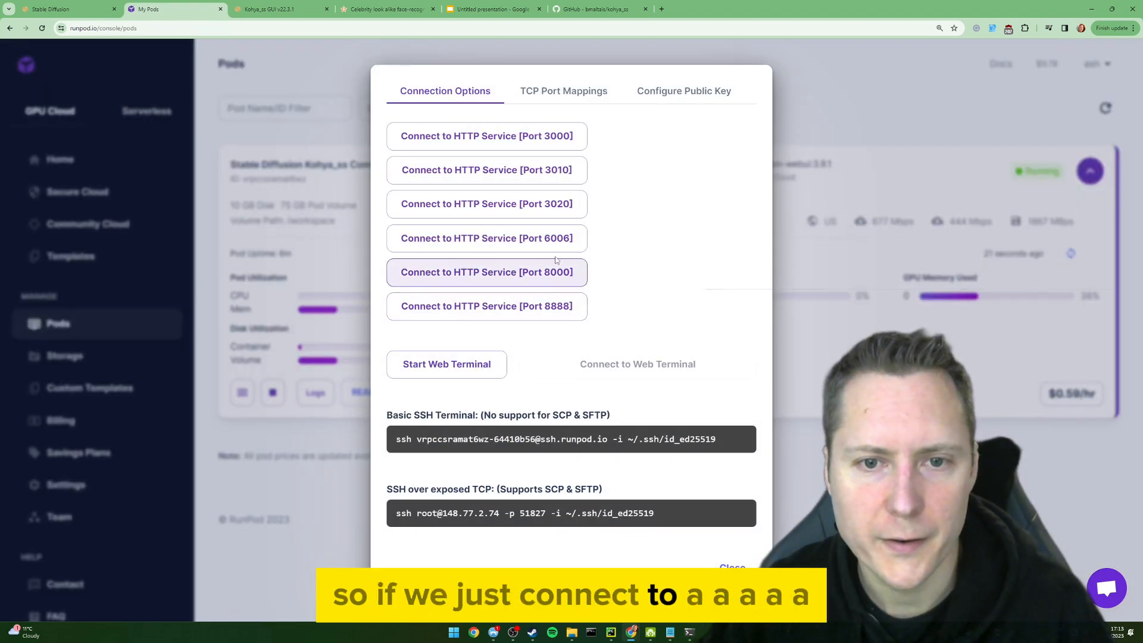
click(551, 315)
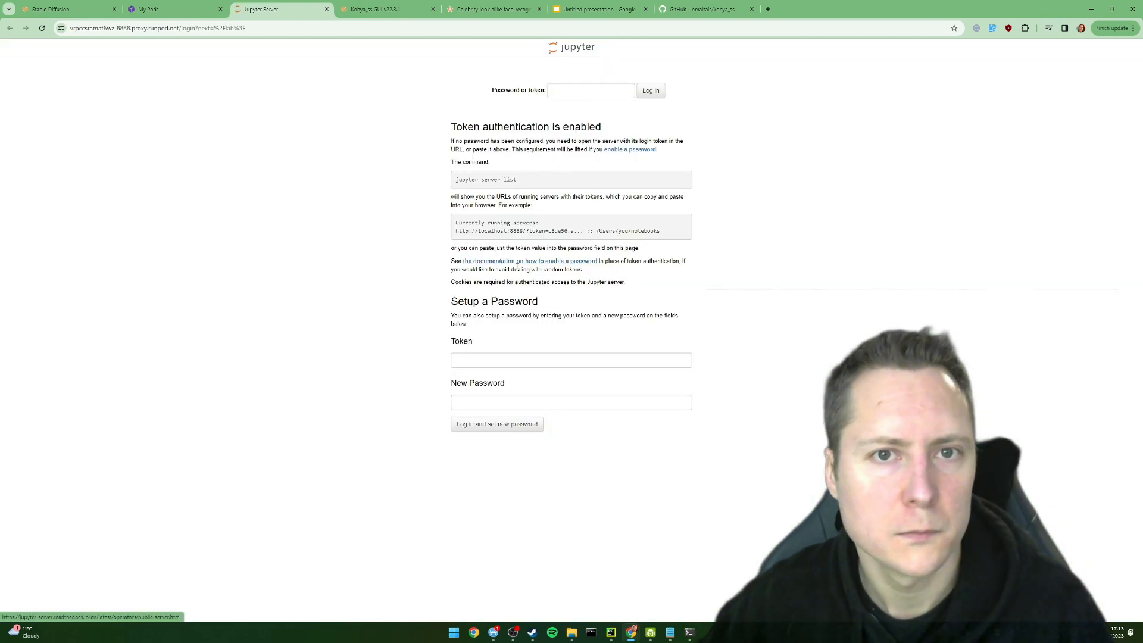
Return to the pod's page and look up the default Jupyter Lab password in the template README
click(173, 9)
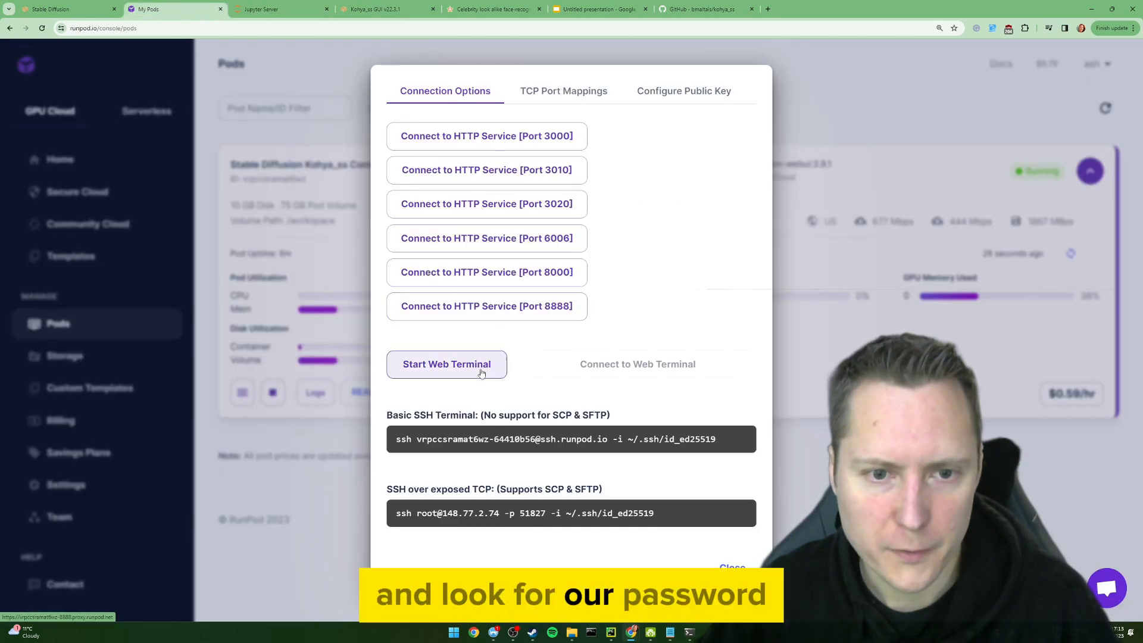
click(359, 442)
click(369, 394)
scroll(410, 421, down, 10)
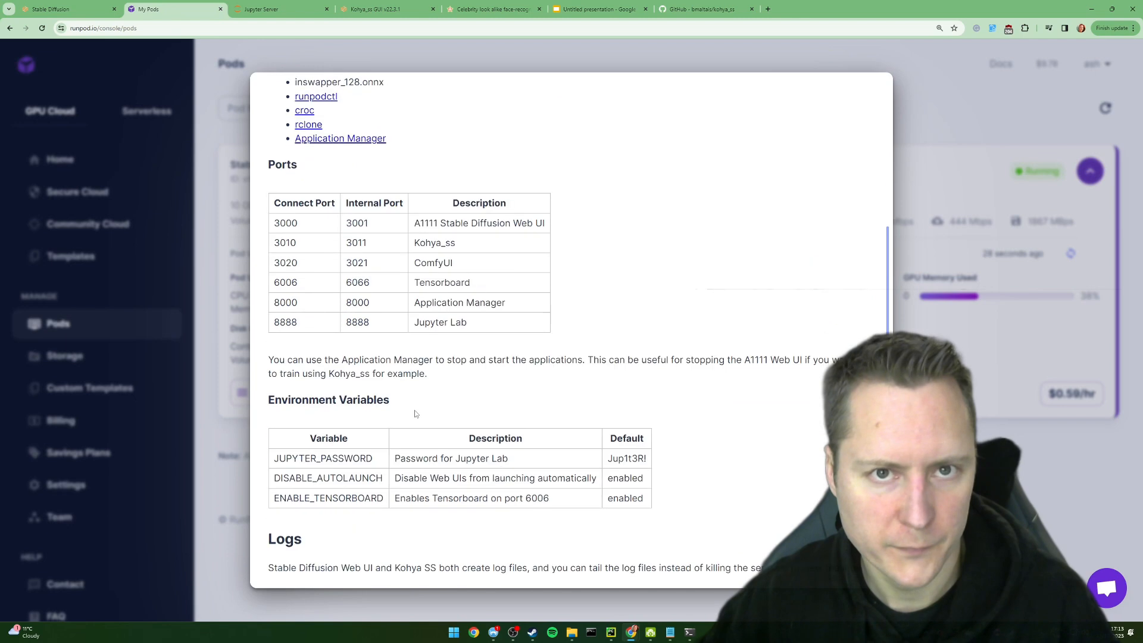
click(946, 464)
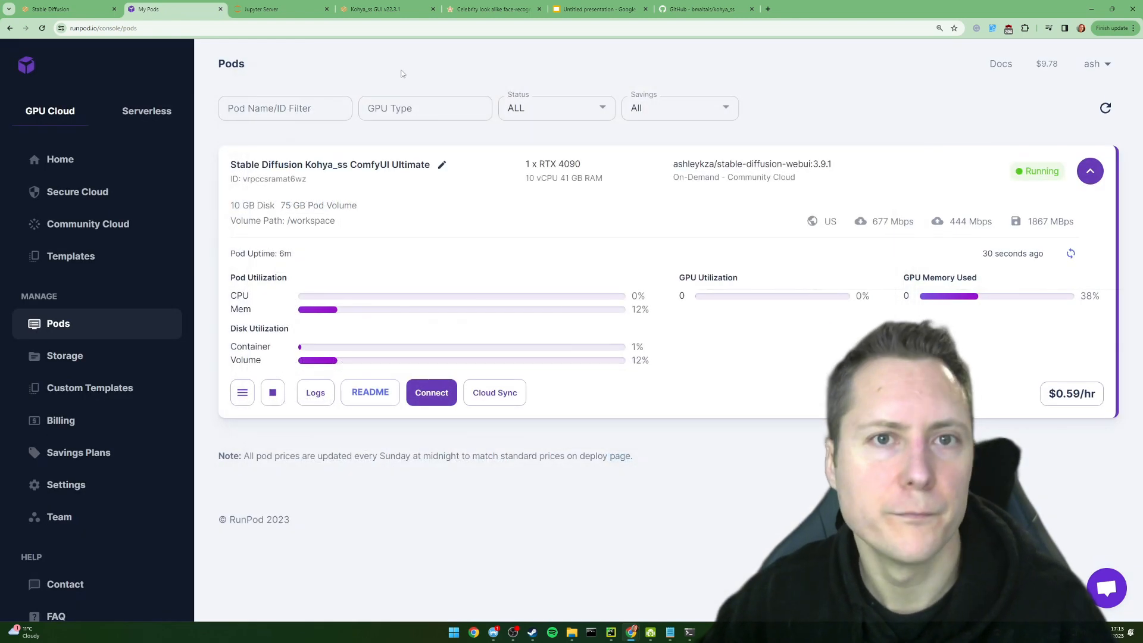
Log in to the Jupyter server with the password from the README and dismiss the browser's offer to save it
click(281, 9)
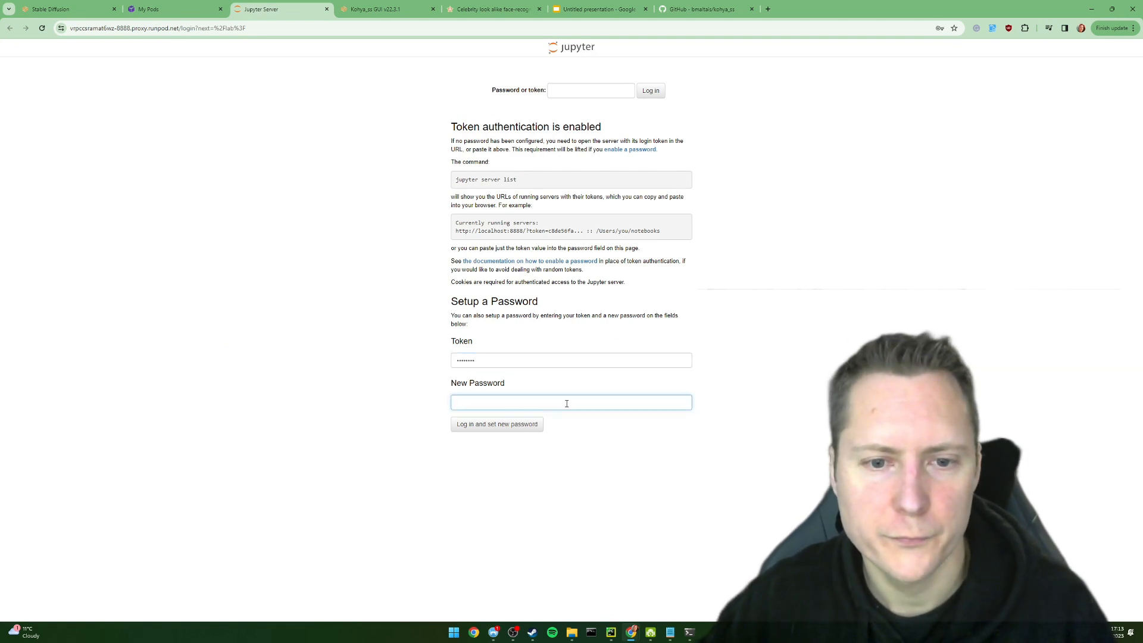
click(491, 431)
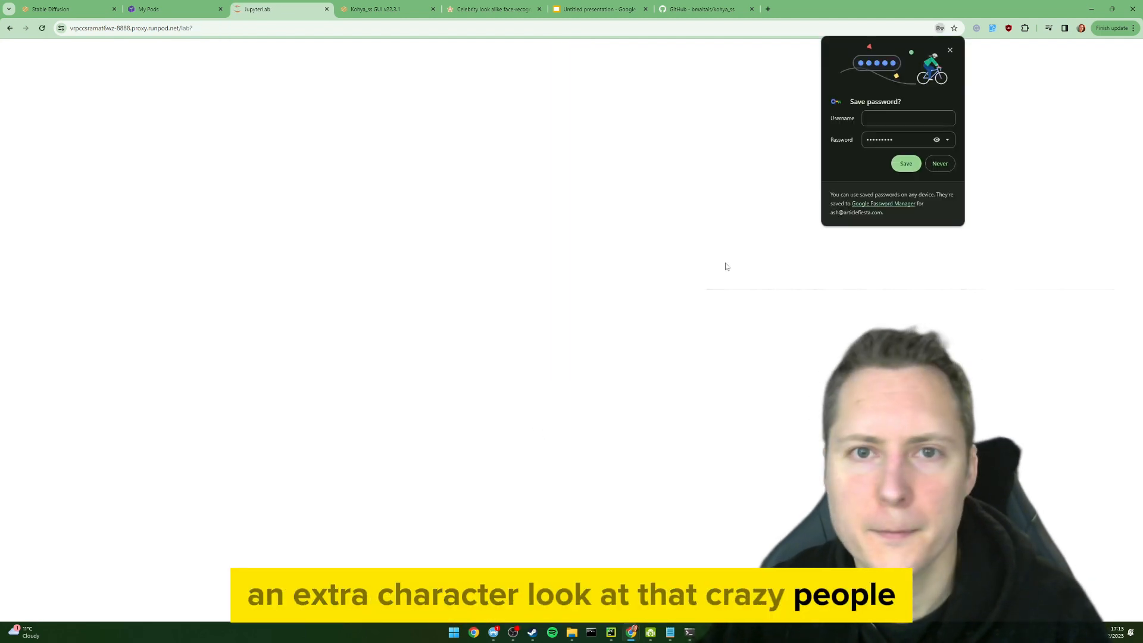
click(950, 52)
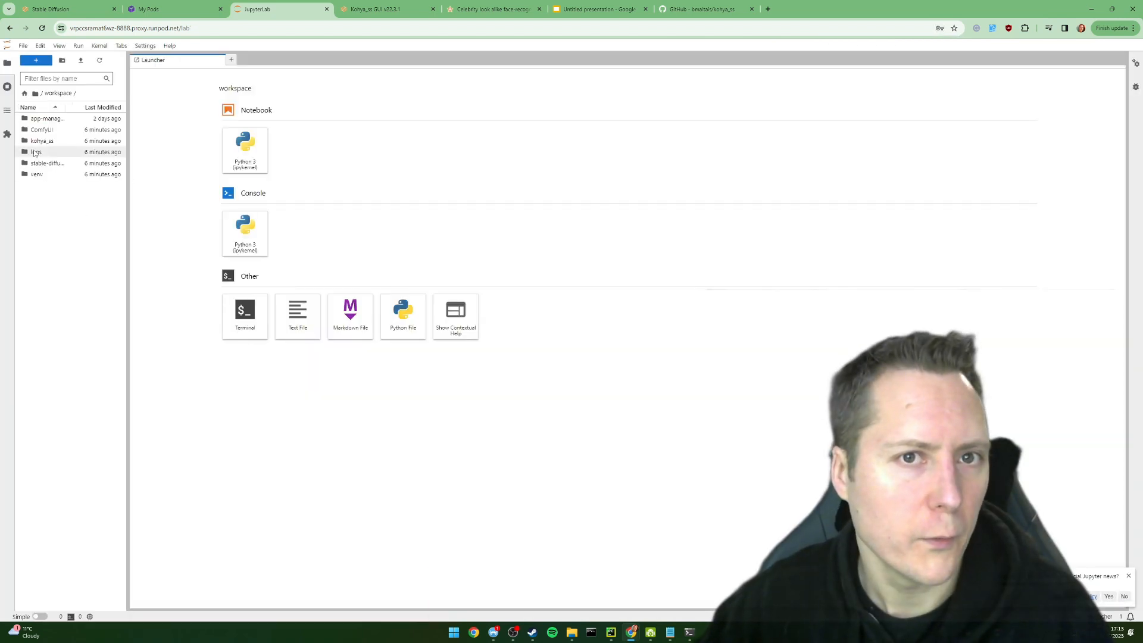
Create a folder named training_pics in the Jupyter workspace directory
right_click(37, 196)
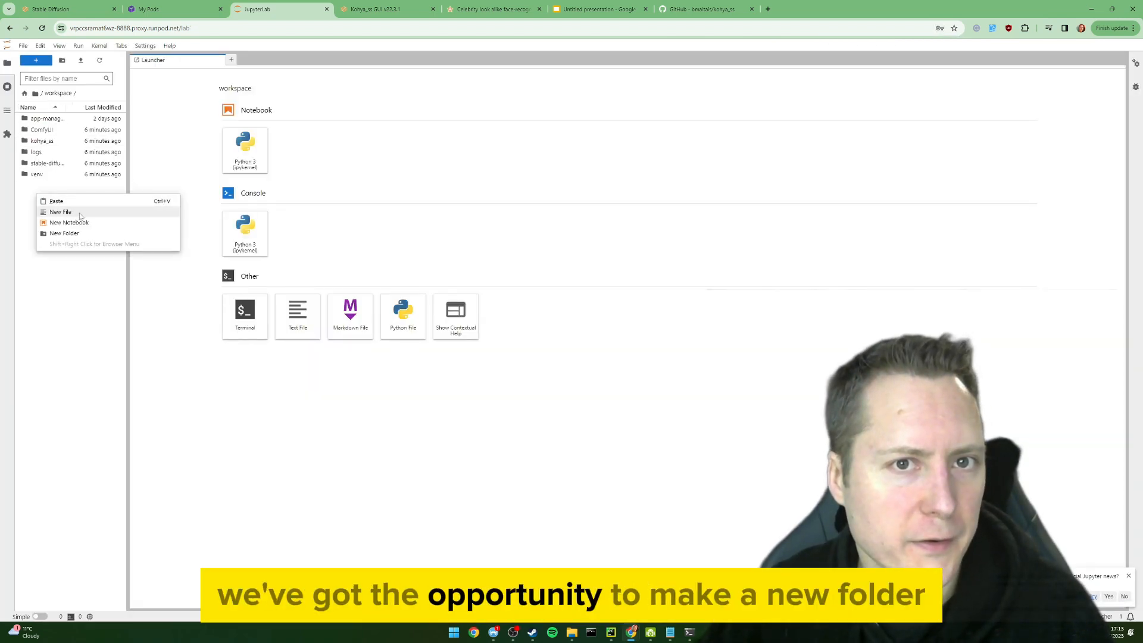
click(86, 234)
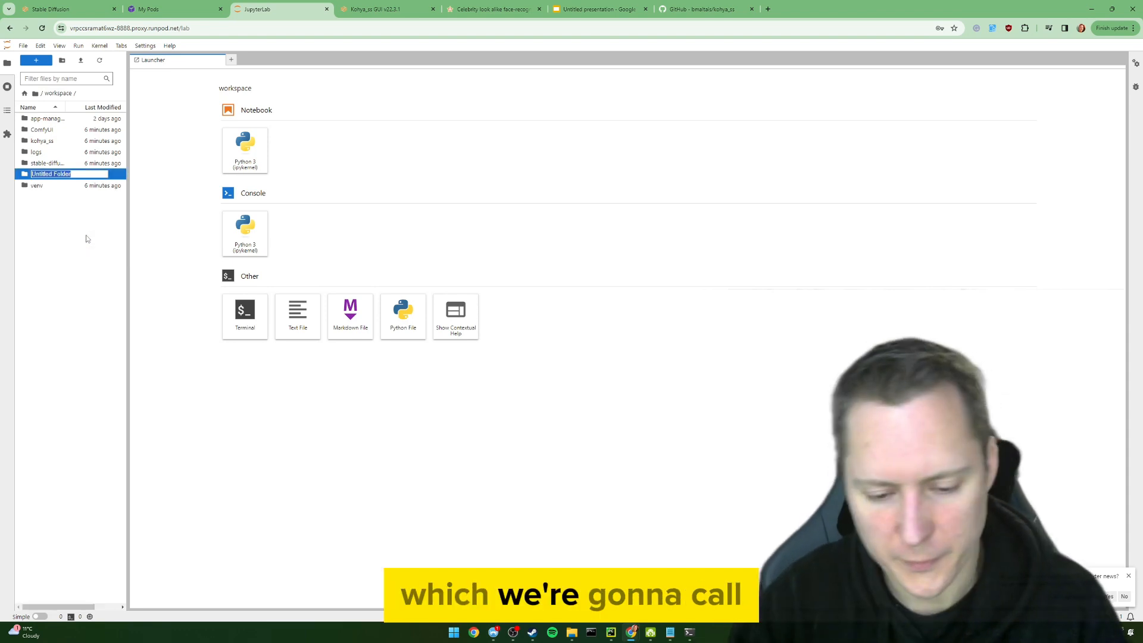
text(trai)
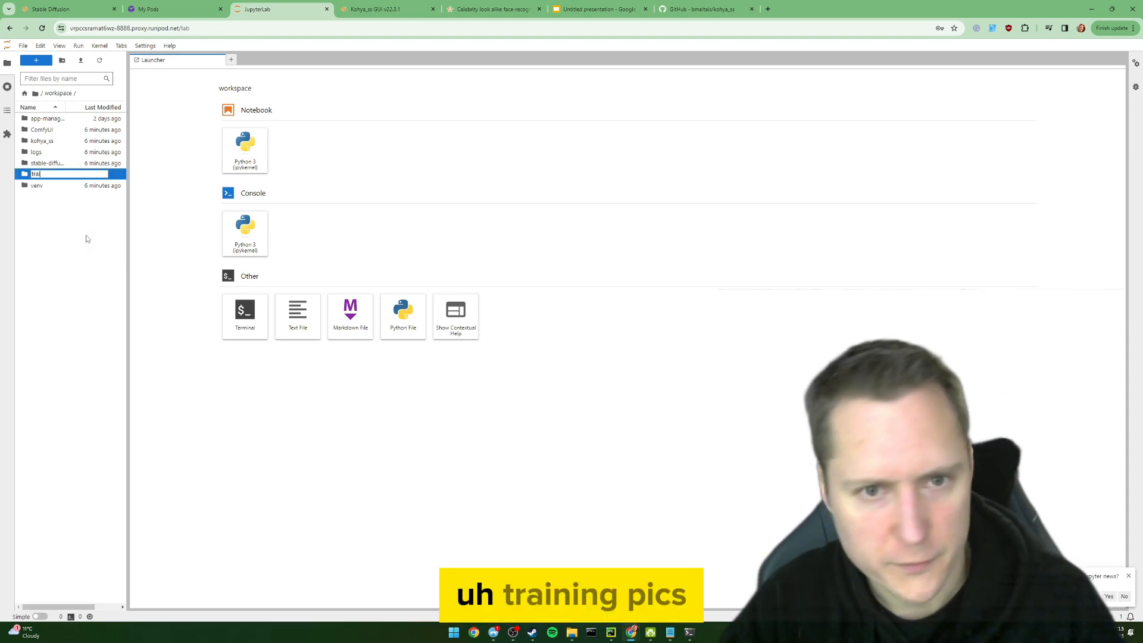
text(ning_pics)
key(Return)
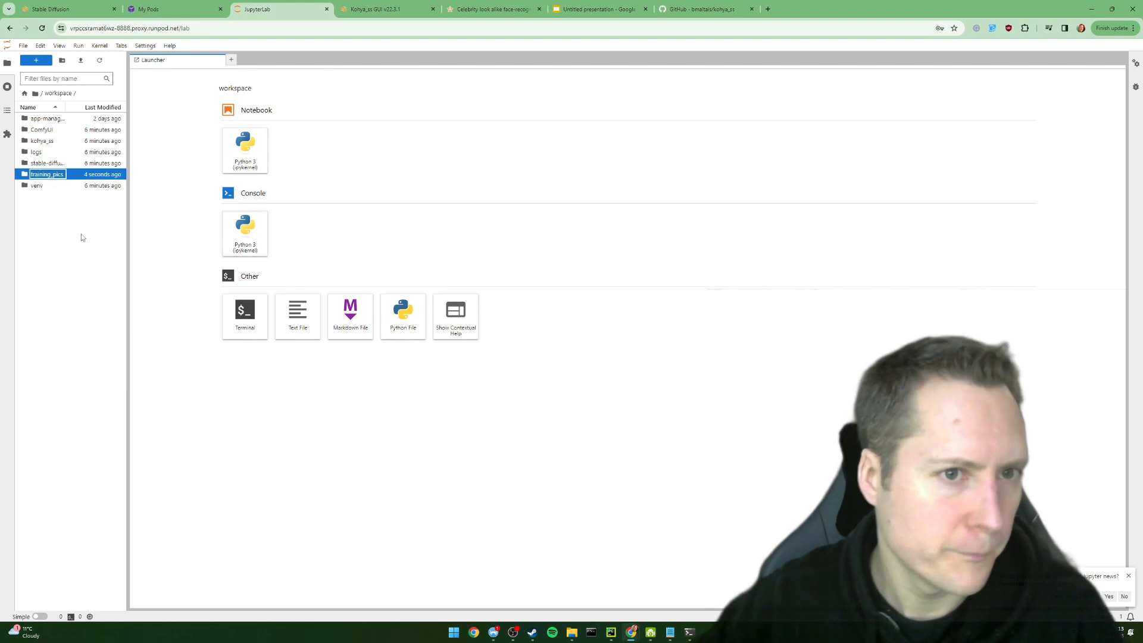
Open the training_pics folder and upload the local training photos with their caption text files into it
double_click(24, 177)
right_click(43, 155)
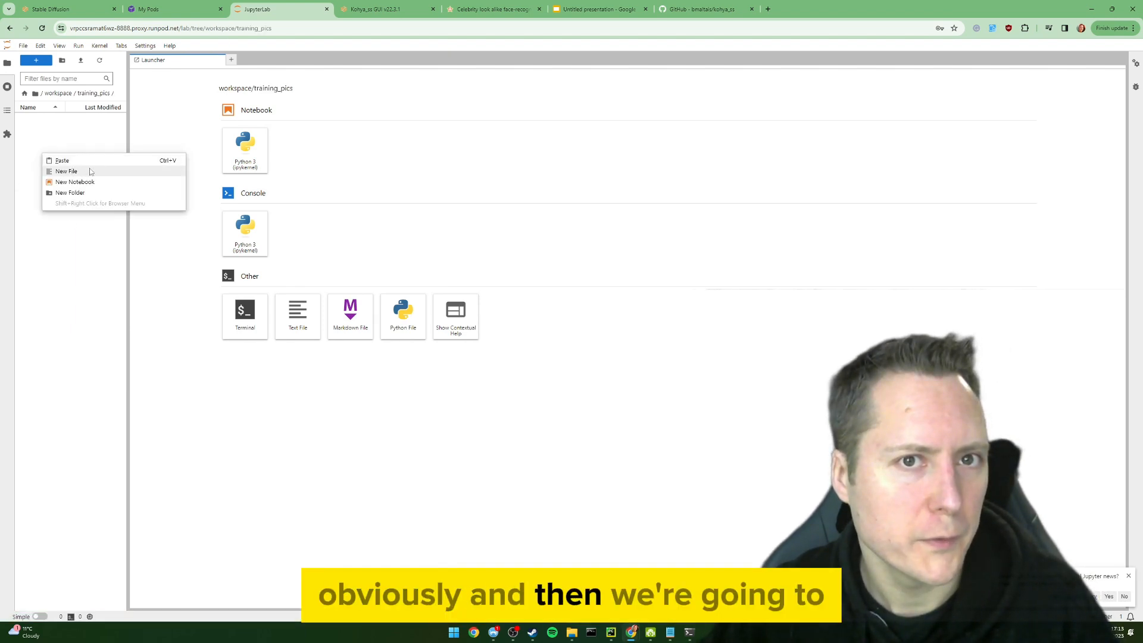
click(60, 272)
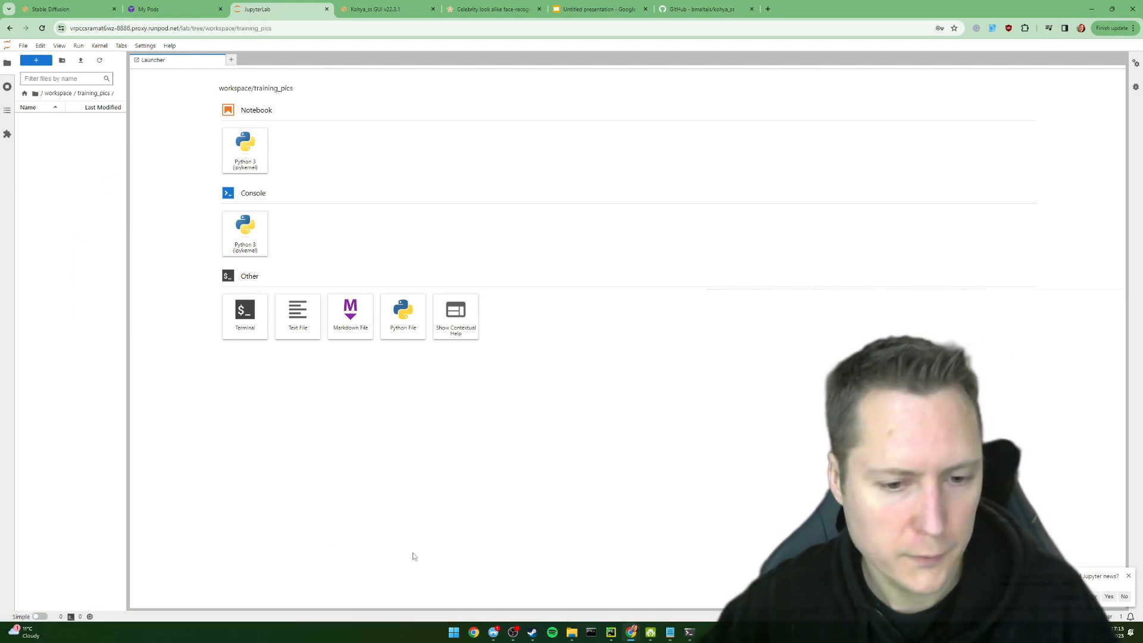
click(573, 632)
drag(864, 552, 75, 183)
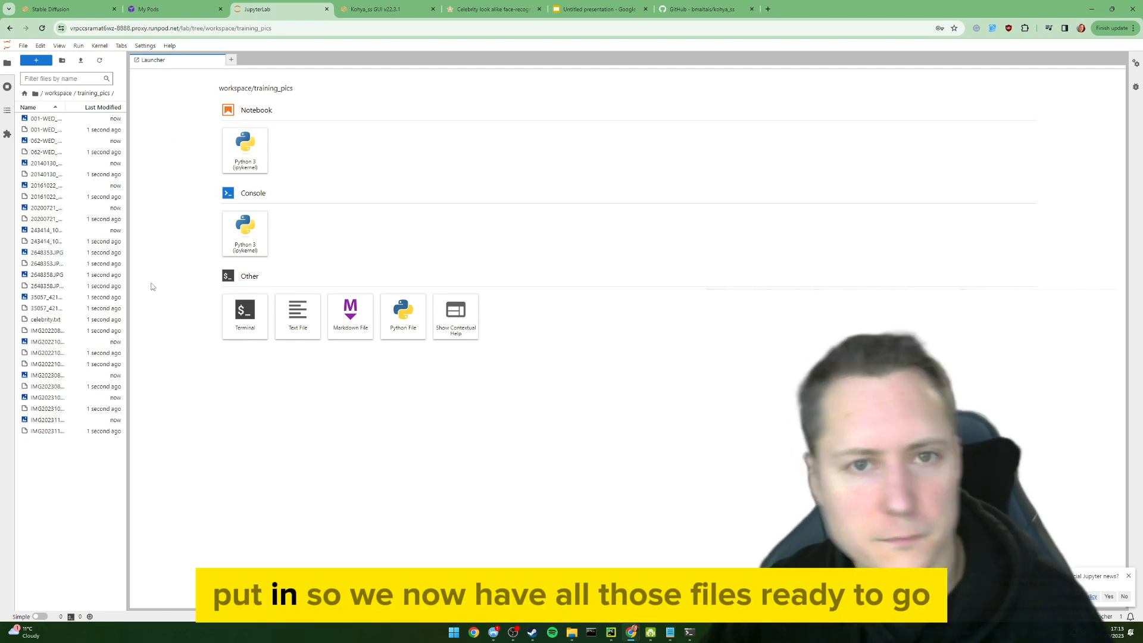
Return to the Kohya_ss GUI, enlarge the page to 150%, and open the LoRA training section
click(385, 13)
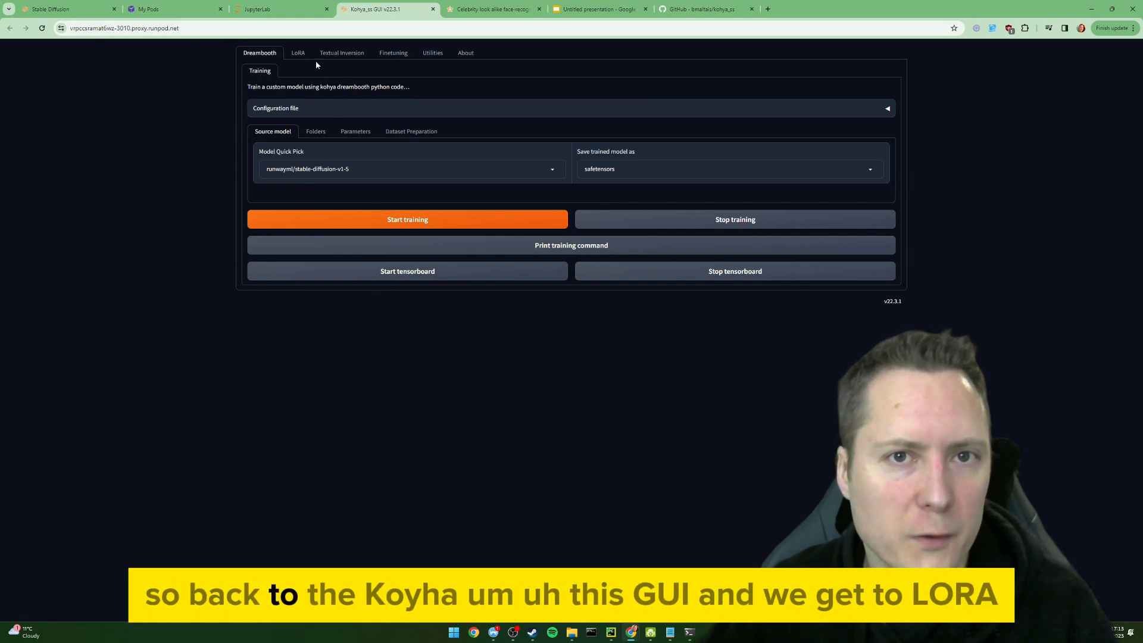
key(ctrl+plus)
key(ctrl+plus)
key(ctrl+plus)
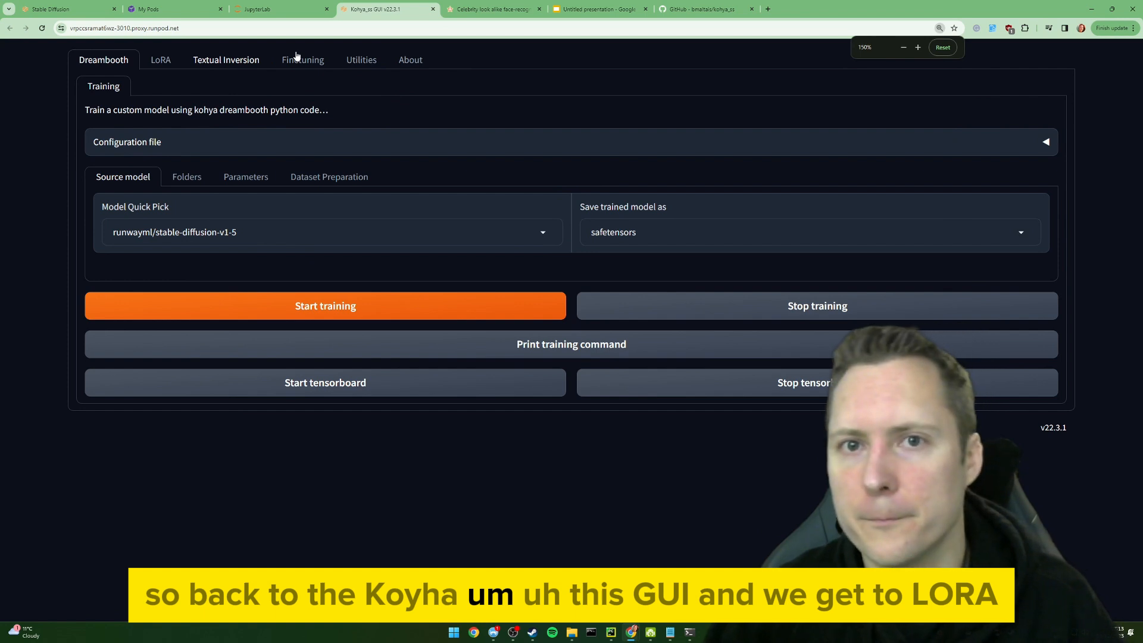
click(160, 60)
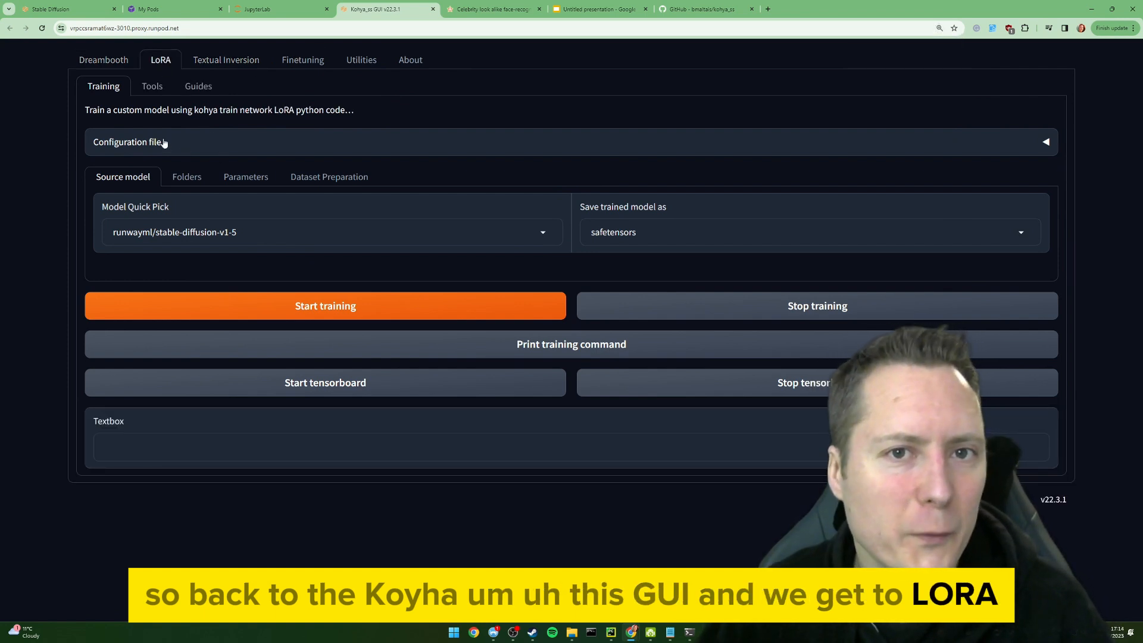
In LoRA dataset preparation, set the training images directory to /workspace/training_pics/
click(187, 177)
click(326, 177)
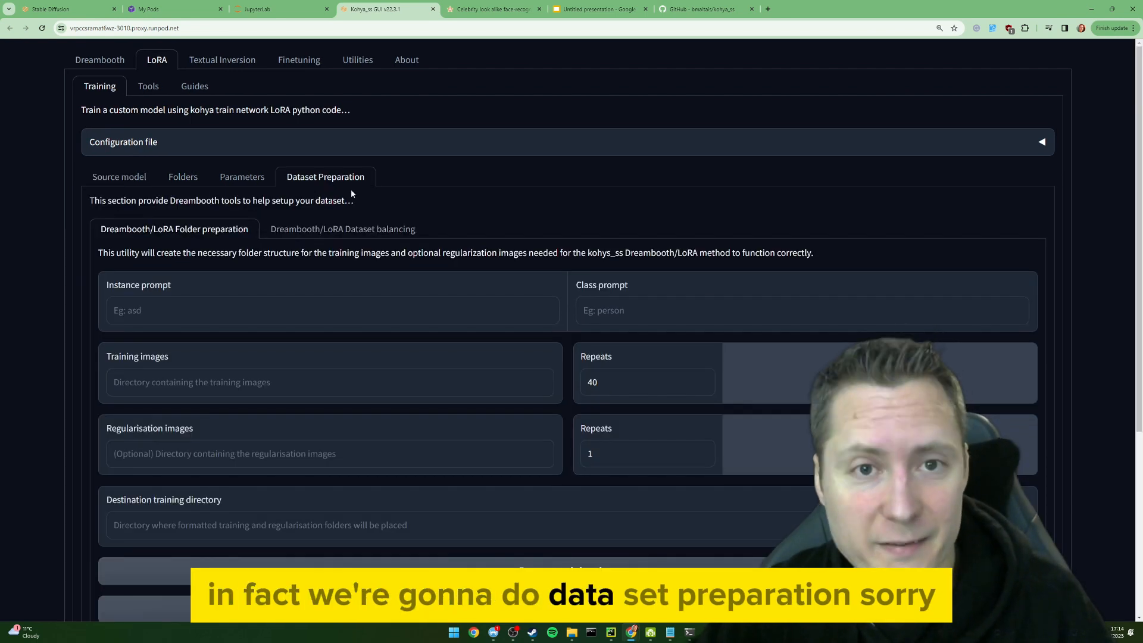
click(294, 314)
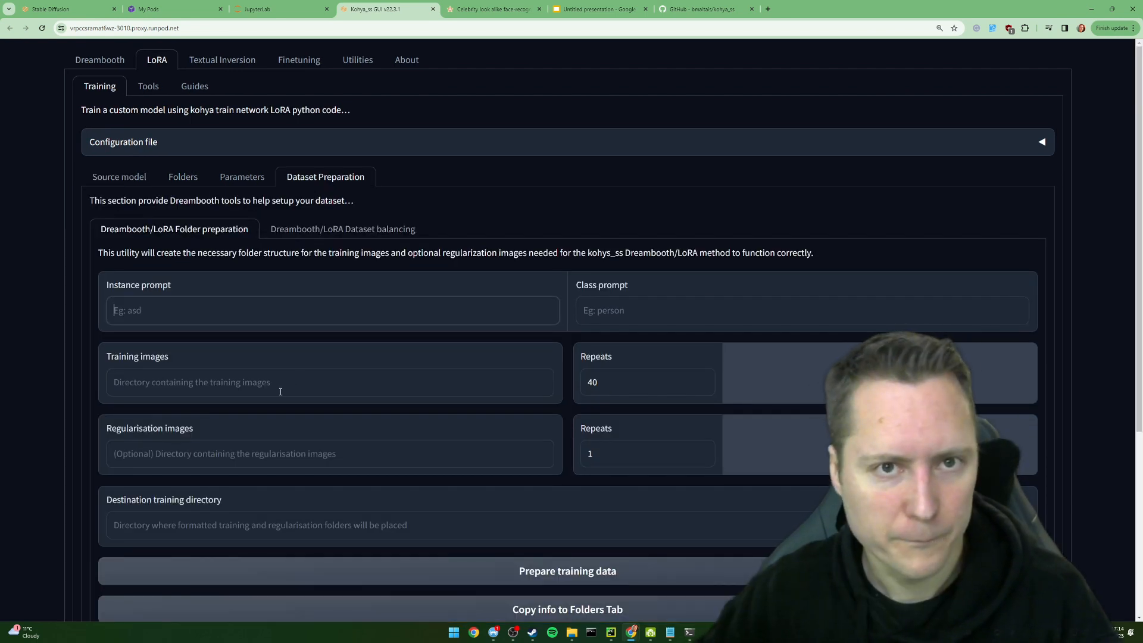
text(/workspace/training_pics/)
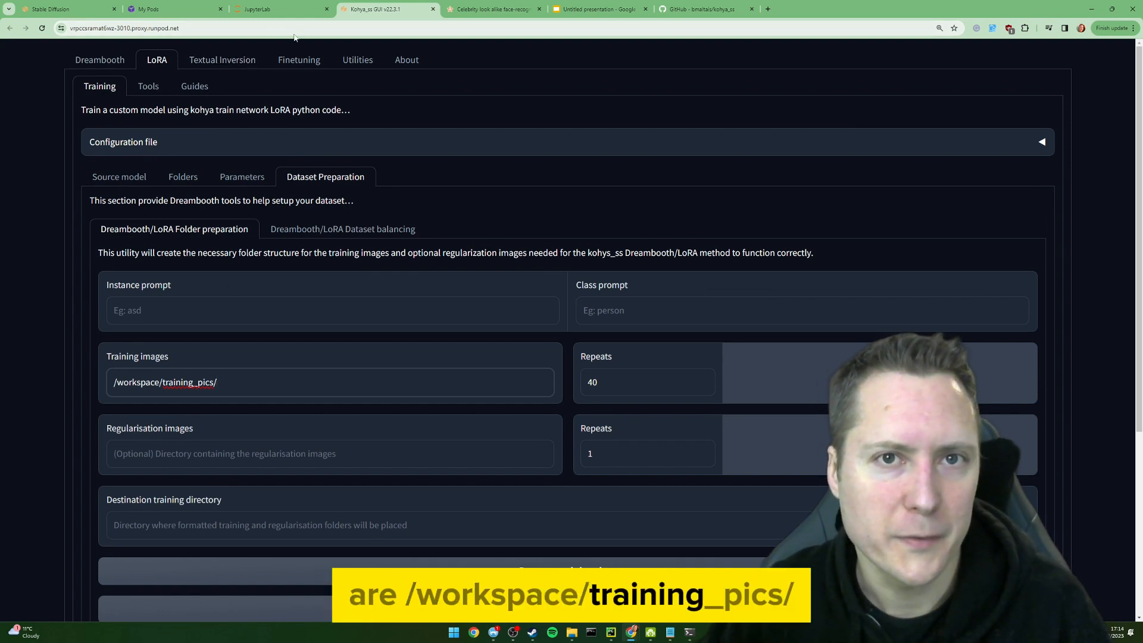
Copy the name of the top celebrity look-alike, Michael Rosenbaum, from the StarByFace results and return to Kohya_ss
click(485, 9)
right_click(267, 248)
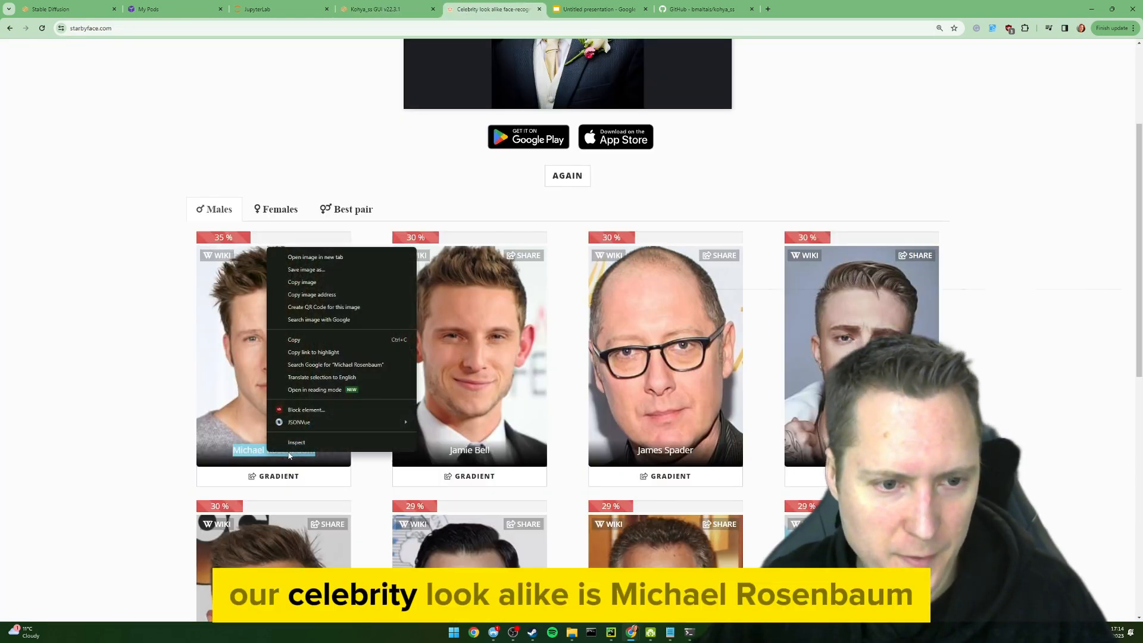
click(327, 342)
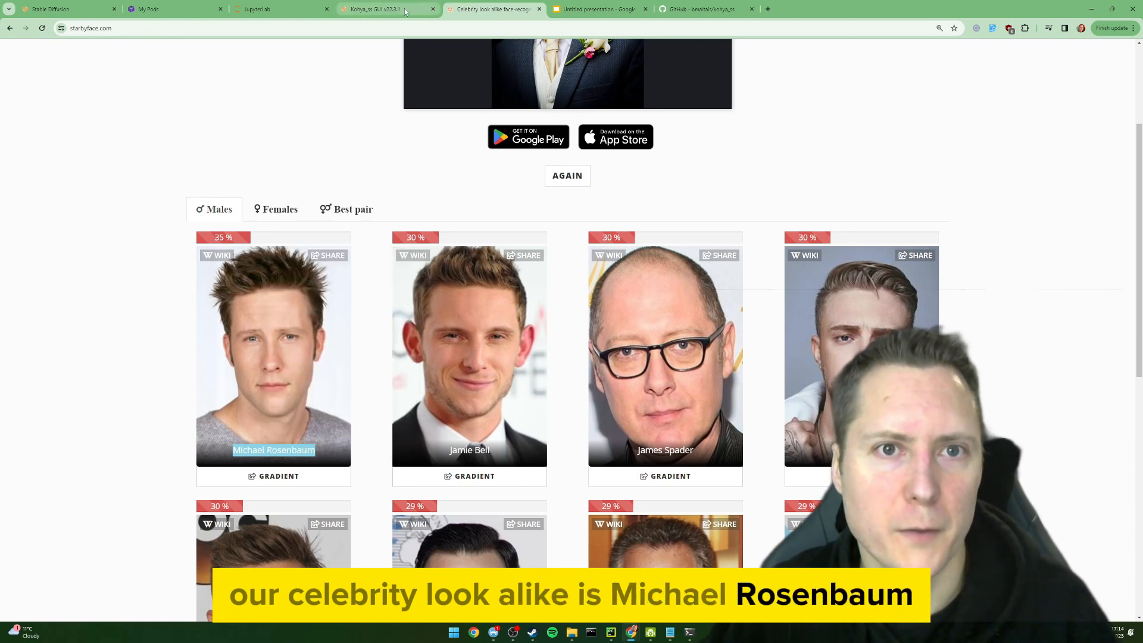
click(375, 9)
Check the ports table in the pod's README for the A1111 Stable Diffusion Web UI connect port
click(173, 9)
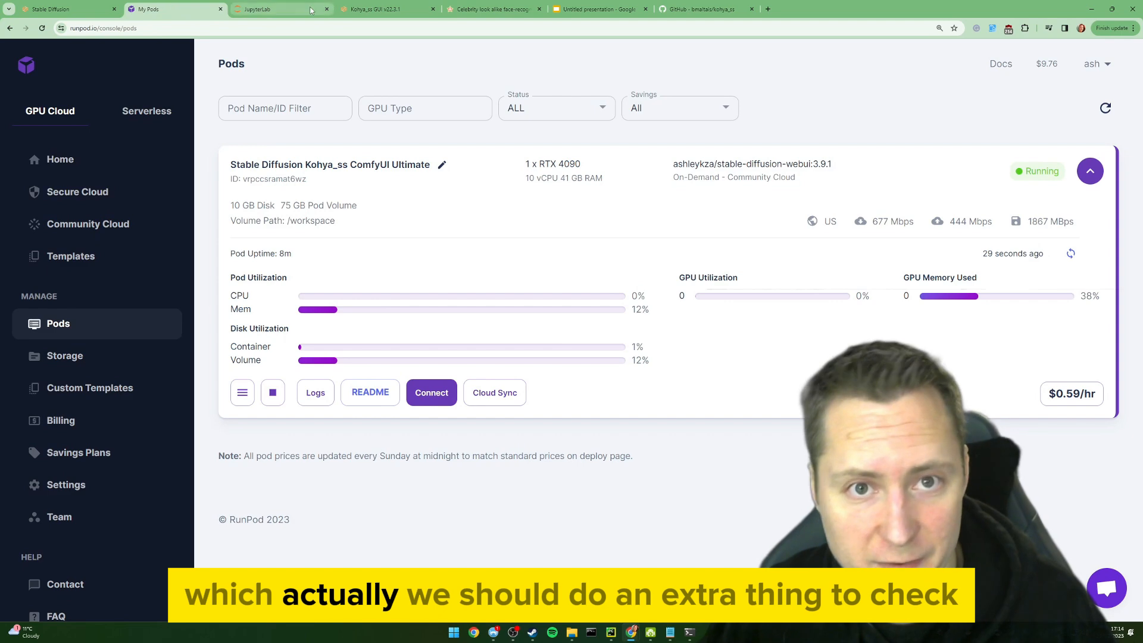
click(369, 392)
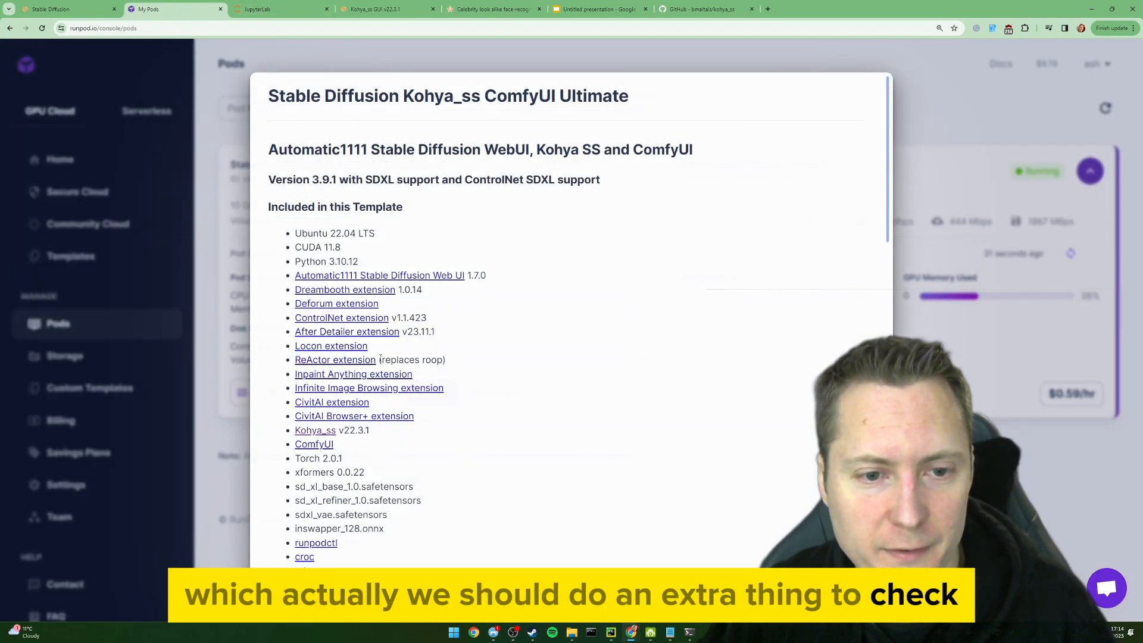
scroll(366, 300, down, 8)
drag(302, 224, 267, 224)
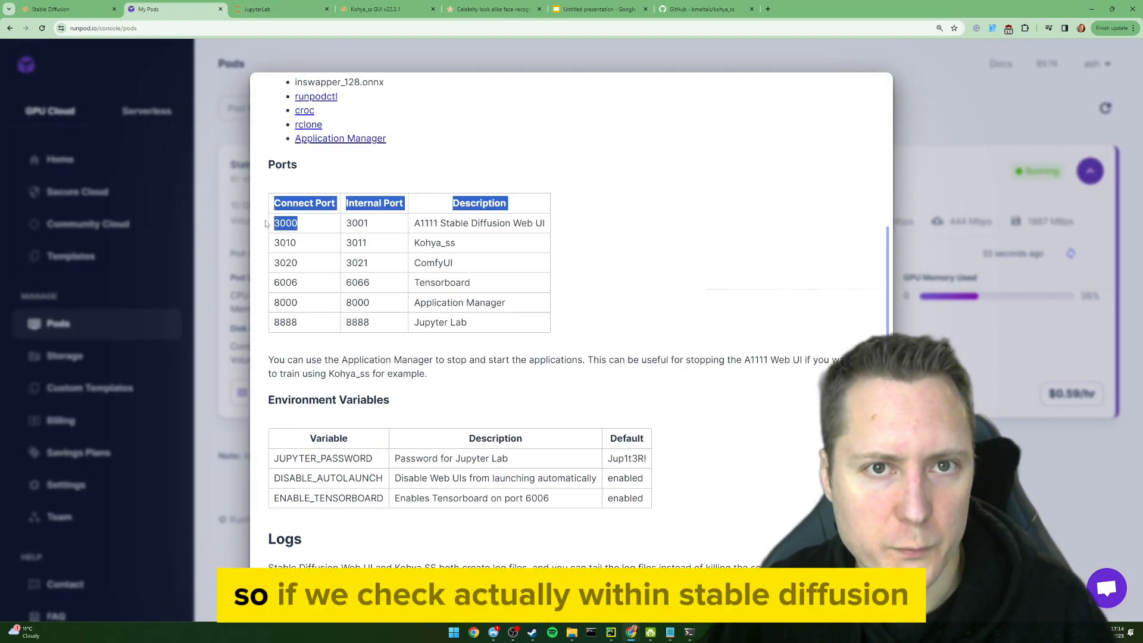
key(Escape)
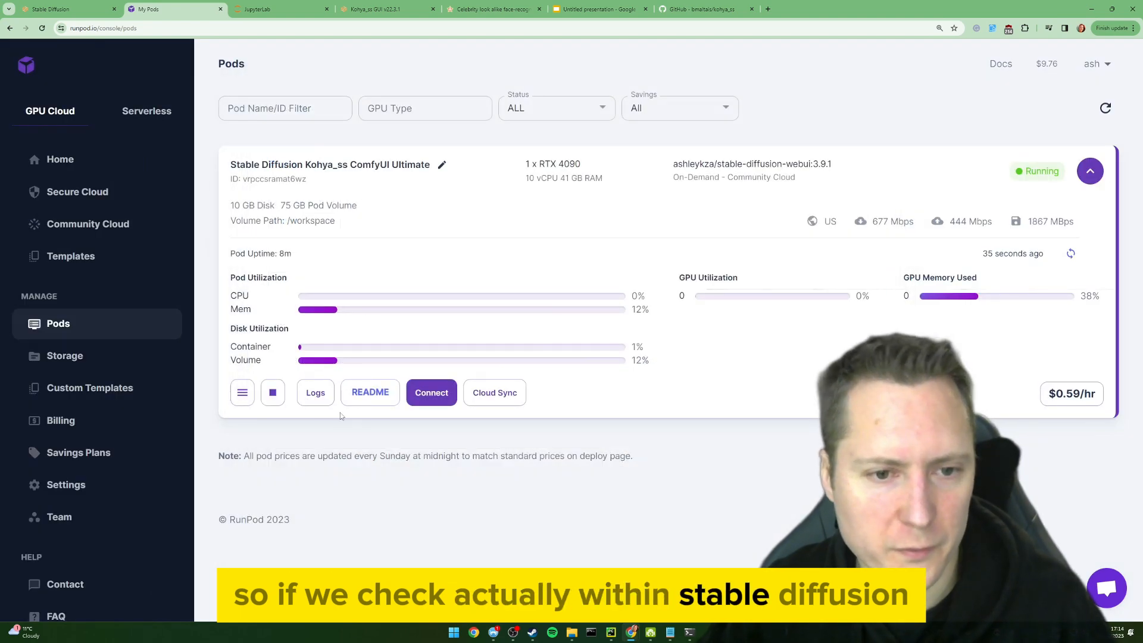
Connect to the pod's HTTP service on port 3000 and list the available Stable Diffusion checkpoints
click(441, 400)
click(488, 137)
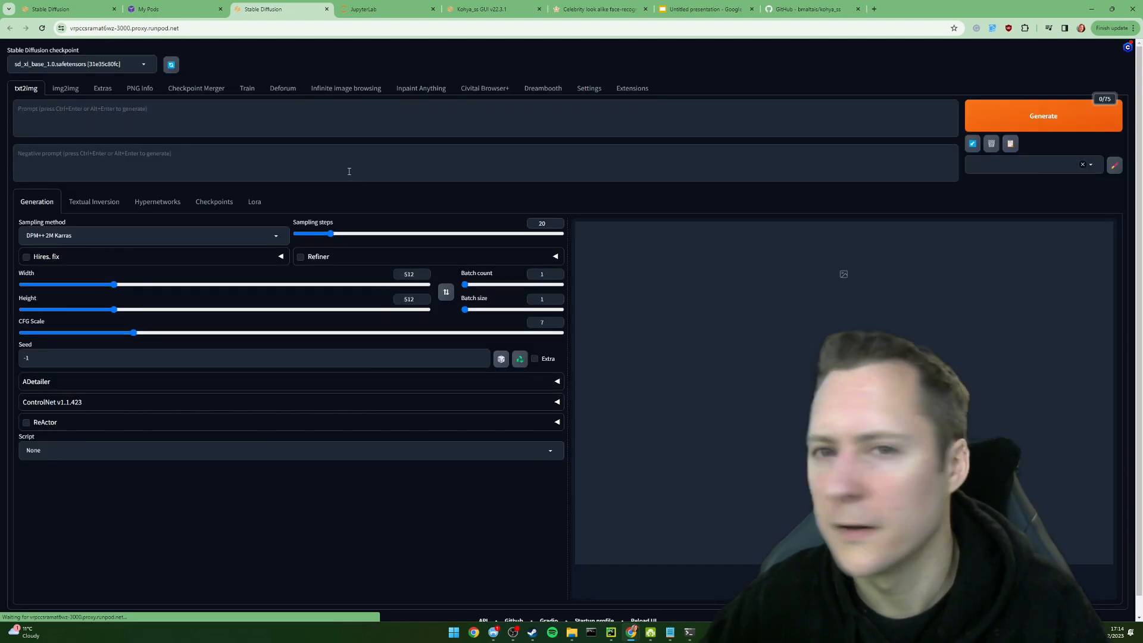
click(107, 58)
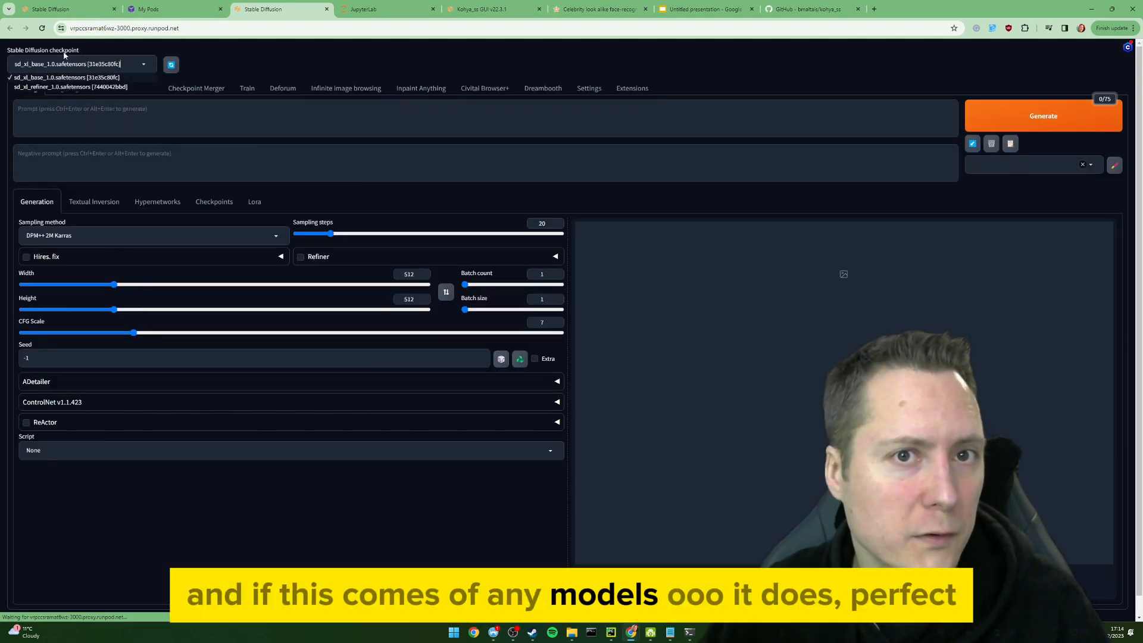
Enter the look-alike's name, Michael Rosenbaum, from the StarByFace results as the txt2img prompt
click(270, 133)
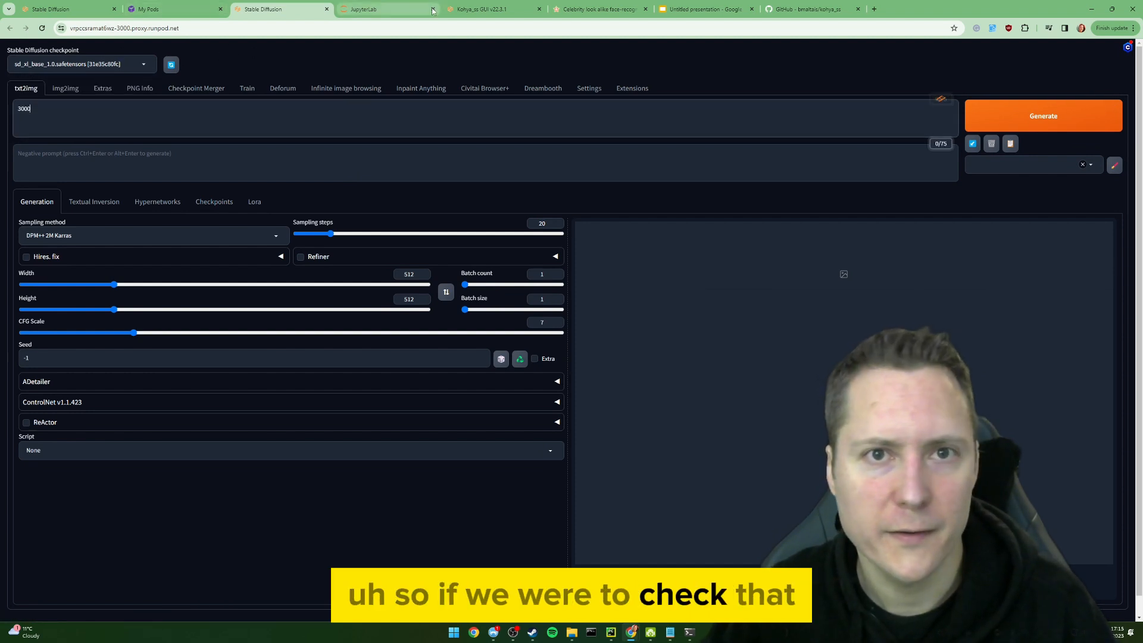
click(598, 9)
click(287, 5)
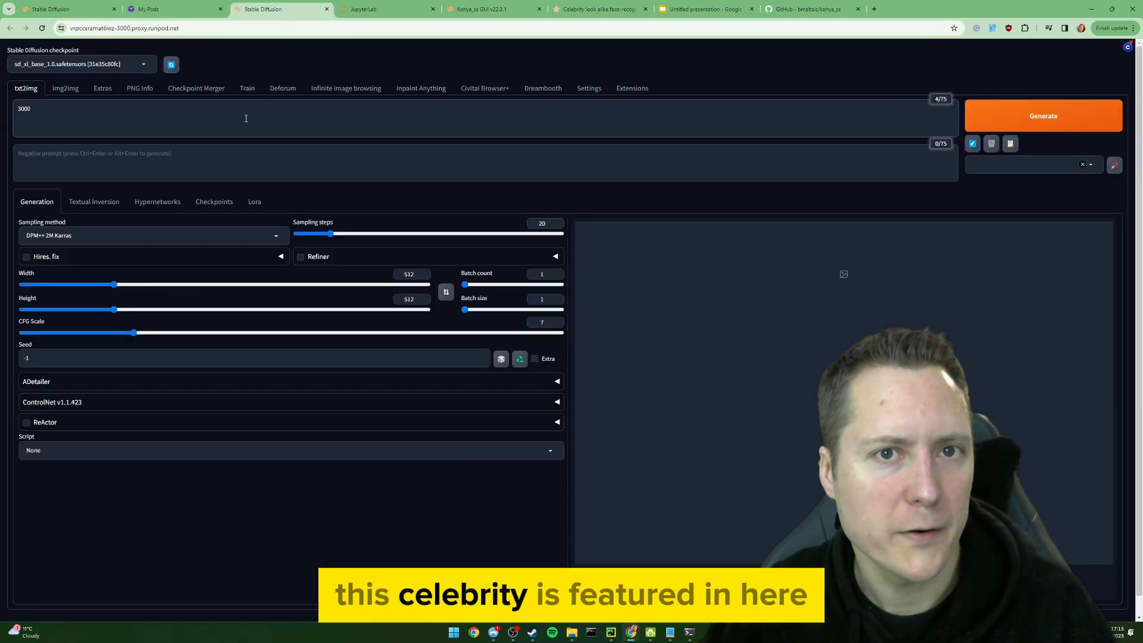
text(Michael Rosenbaum)
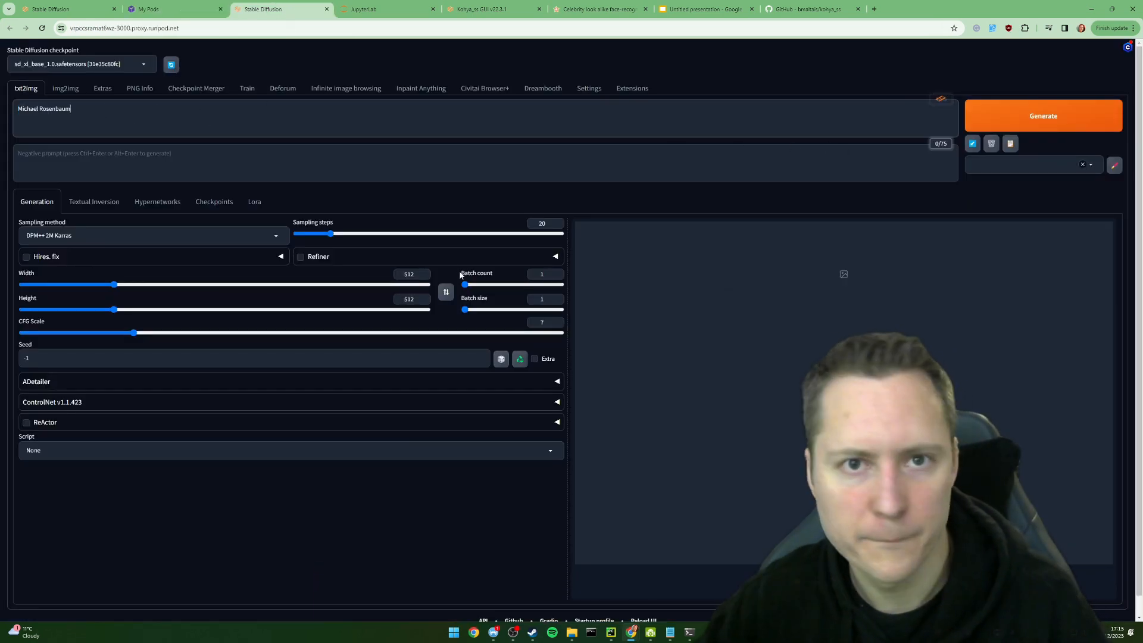
Set the image width and height to 1024 and review the sampling methods, keeping DPM++ 2M Karras
drag(419, 275, 338, 267)
text(1024)
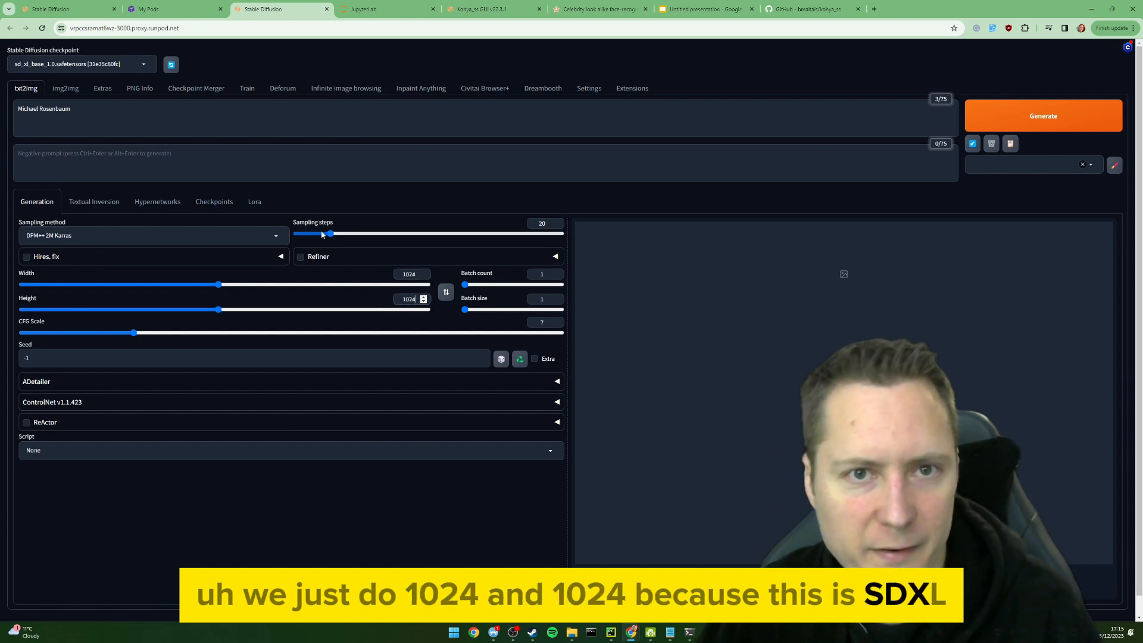
click(199, 235)
click(135, 216)
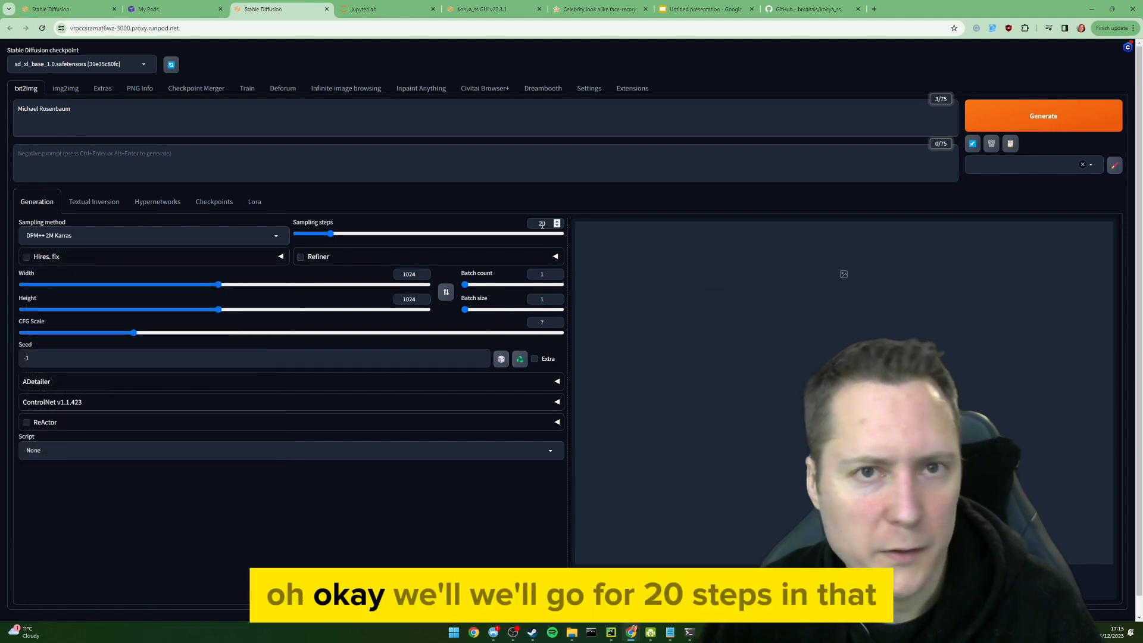
Generate a 1024 × 1024 test image of Michael Rosenbaum with 20 sampling steps, keeping the DPM++ 2M Karras sampler
click(994, 125)
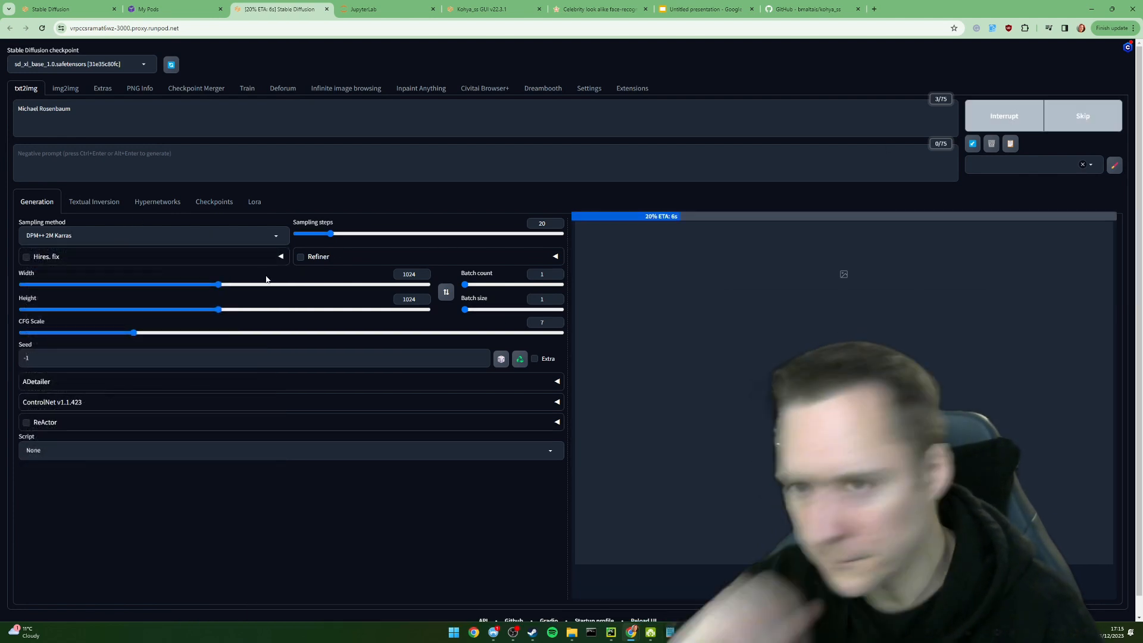
click(262, 236)
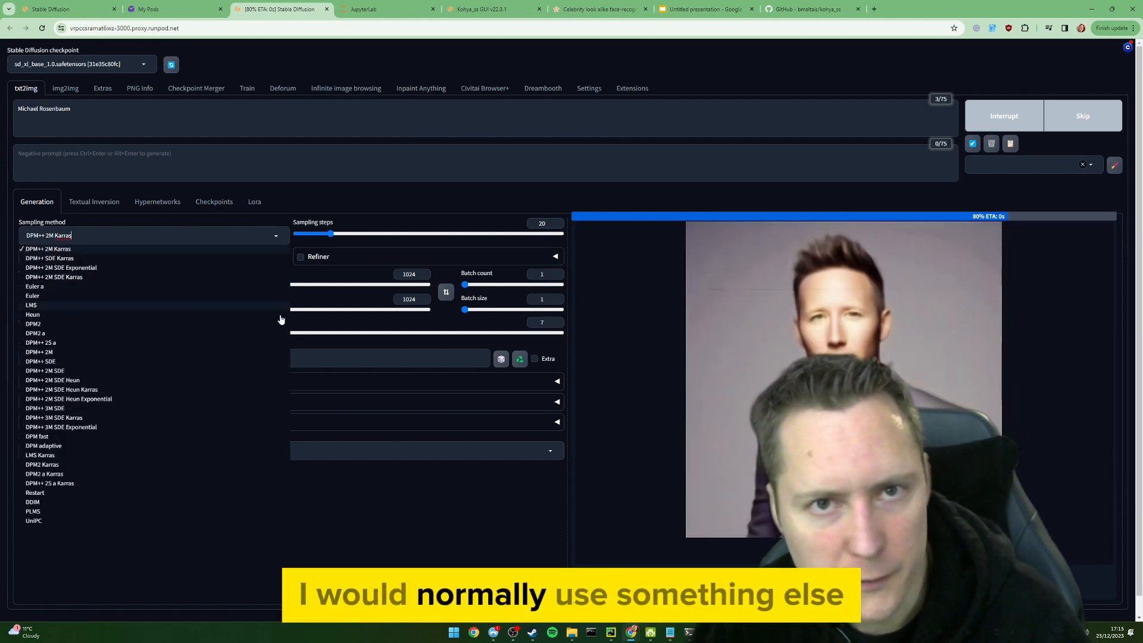
click(341, 522)
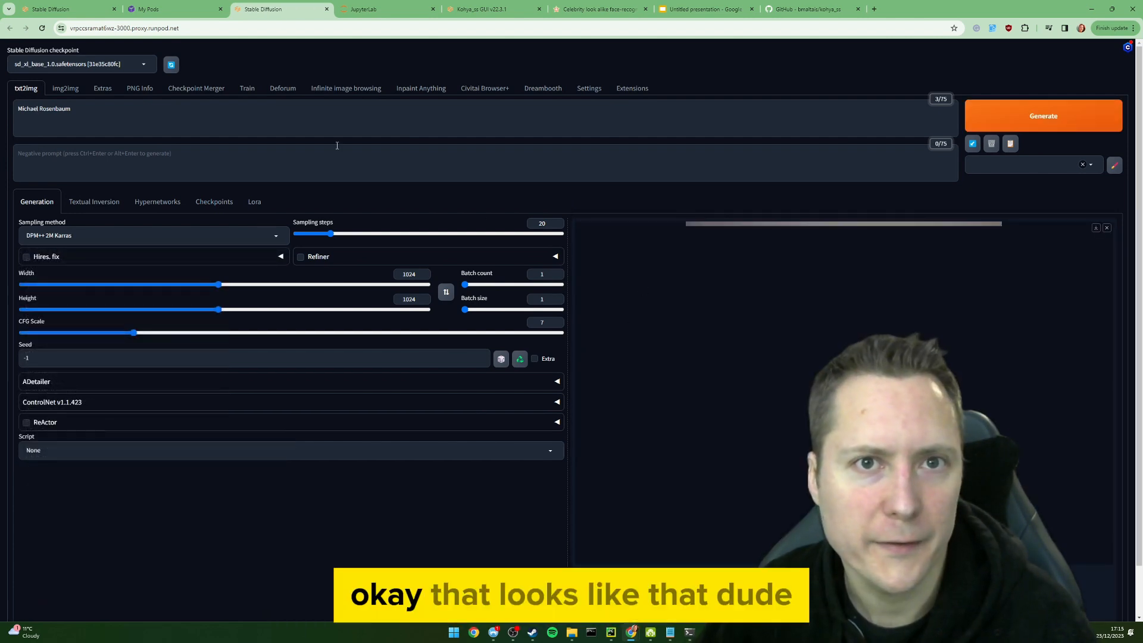
Compare the generated portrait with the look-alike's photo in the StarByFace results
click(588, 15)
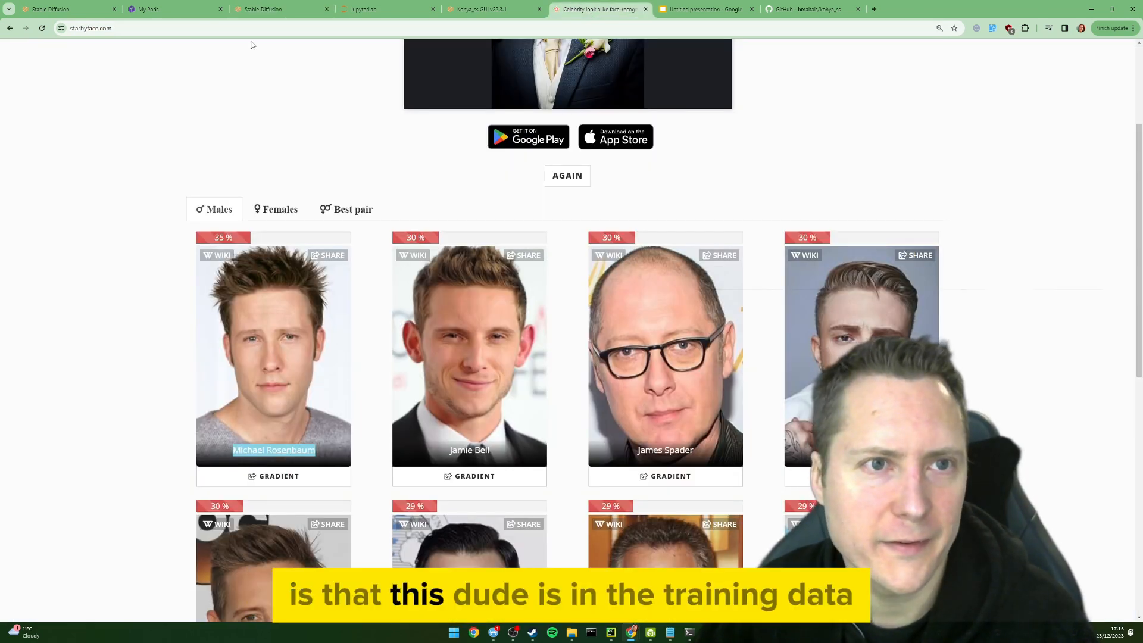
click(284, 10)
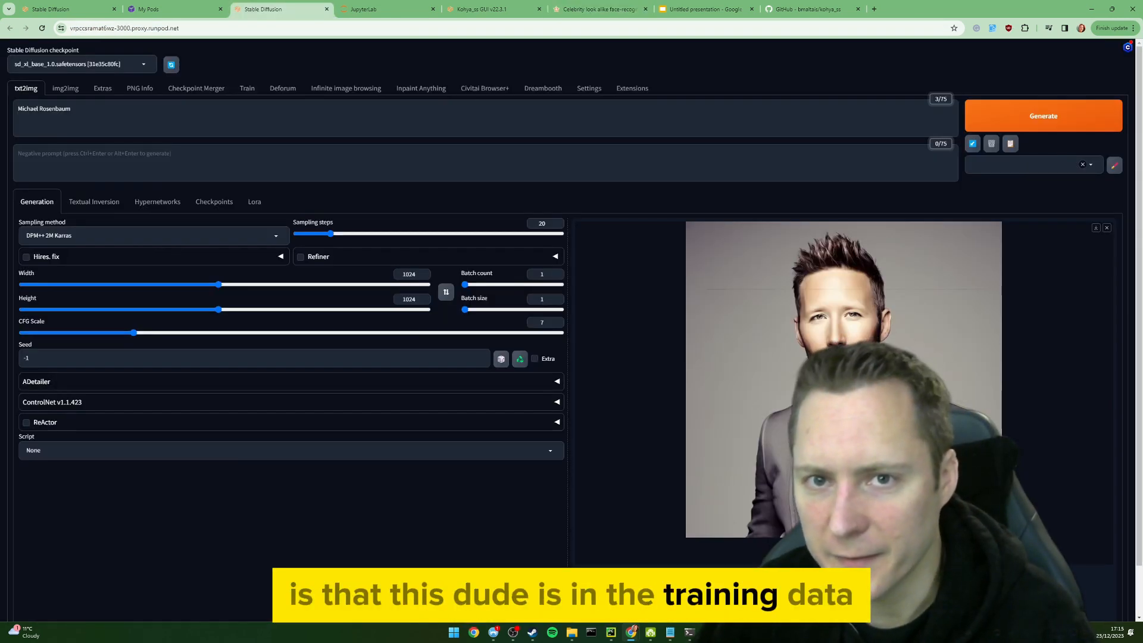
click(997, 234)
click(998, 234)
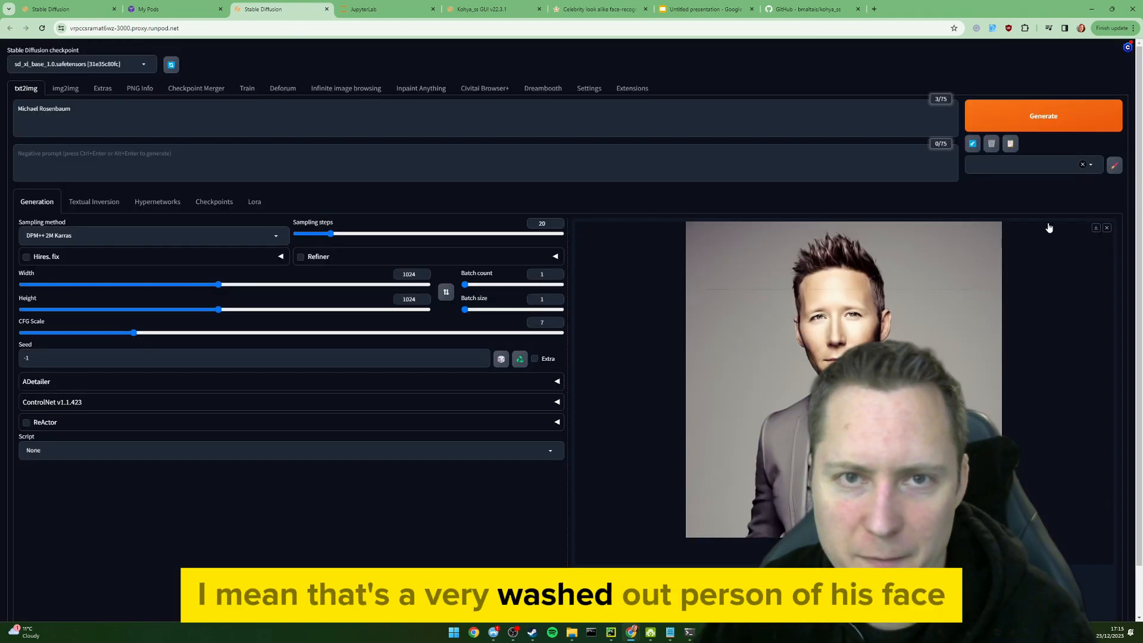
click(369, 10)
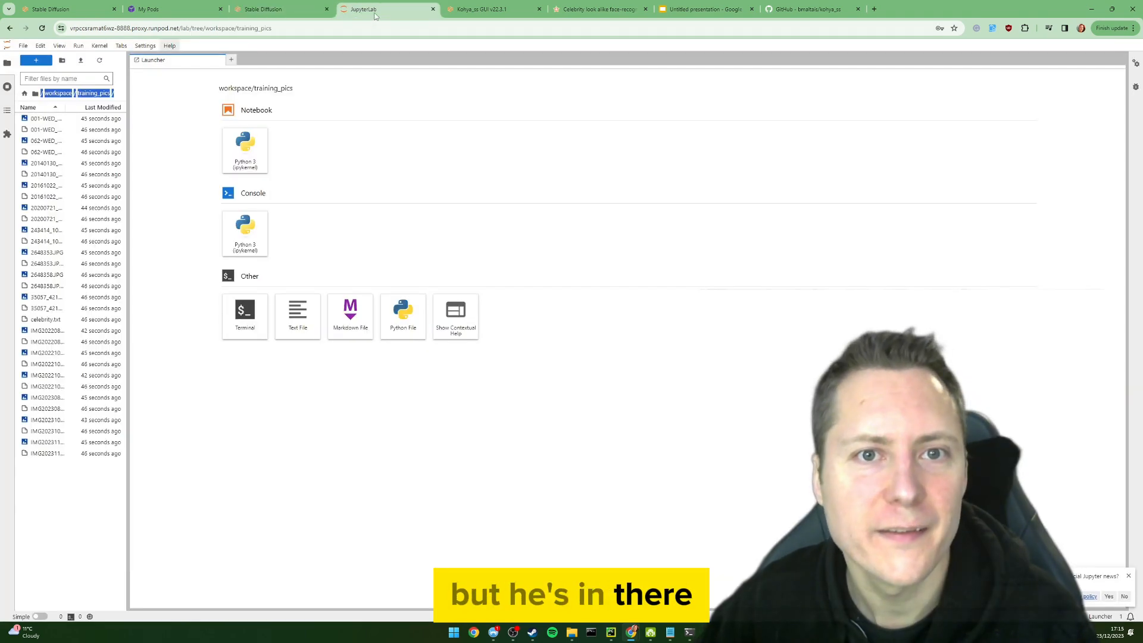
click(295, 11)
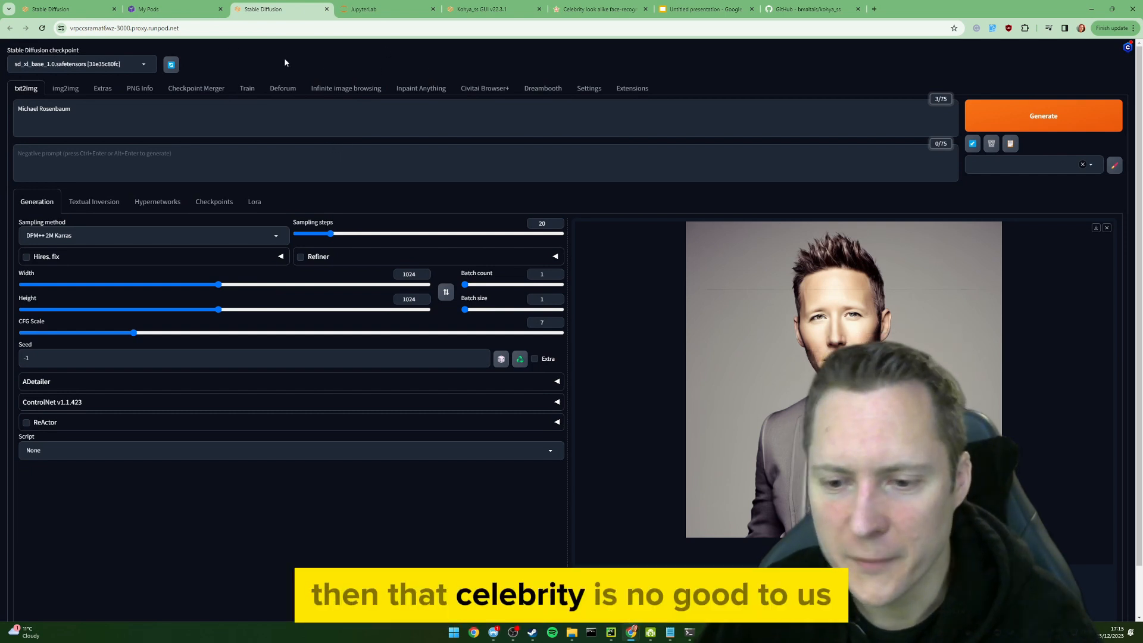
Copy the look-alike's name from StarByFace and set the Kohya_ss instance prompt to Michael Rosenbaum
click(513, 10)
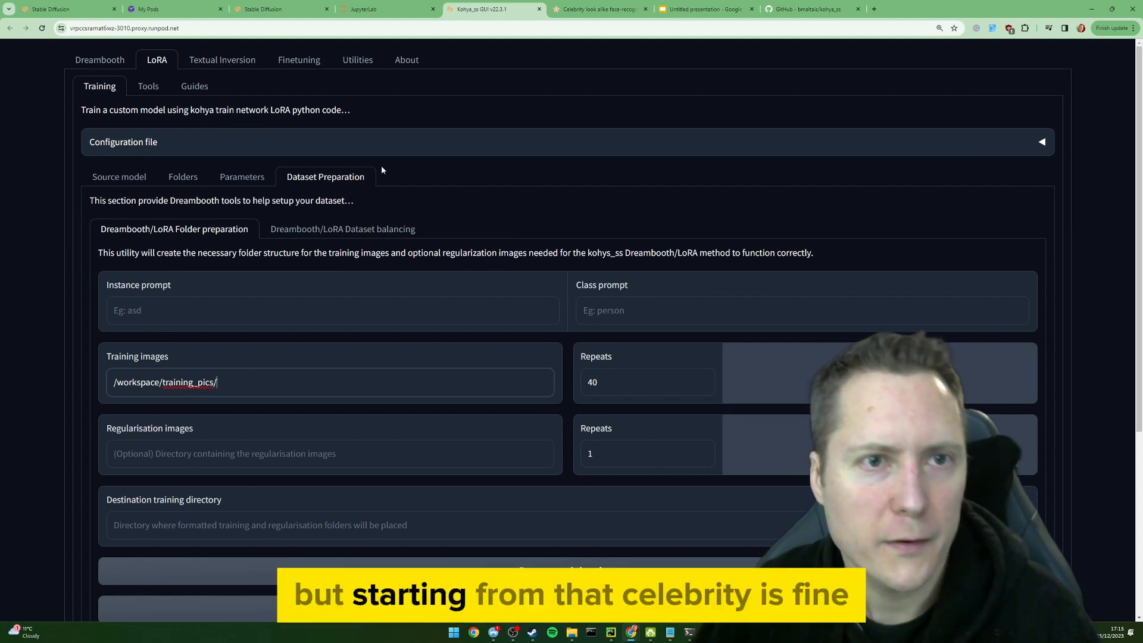
click(597, 9)
right_click(281, 459)
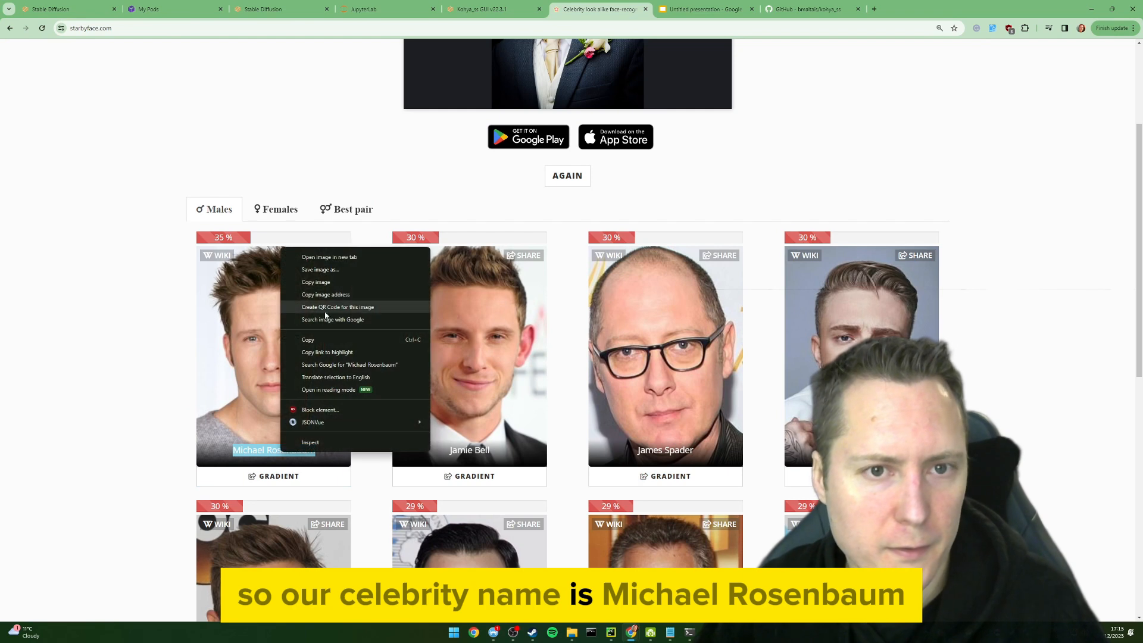
click(334, 340)
click(478, 7)
text(Michael Rosenbaum)
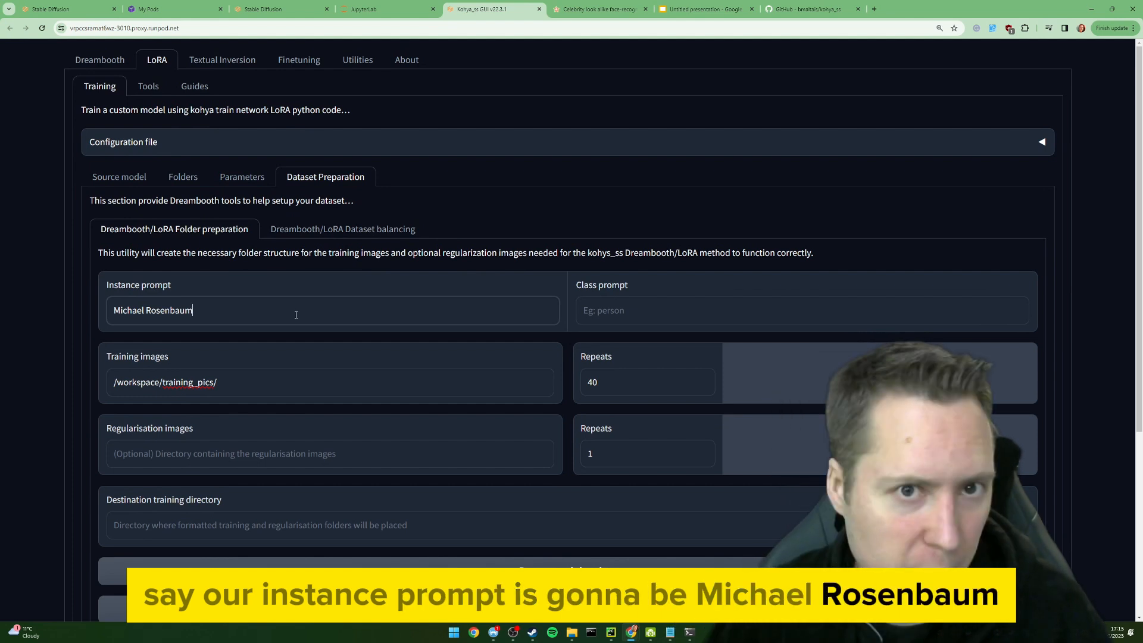
Set the class prompt to man and the training image repeats to 10, leaving the regularisation images directory empty
scroll(449, 316, down, 1)
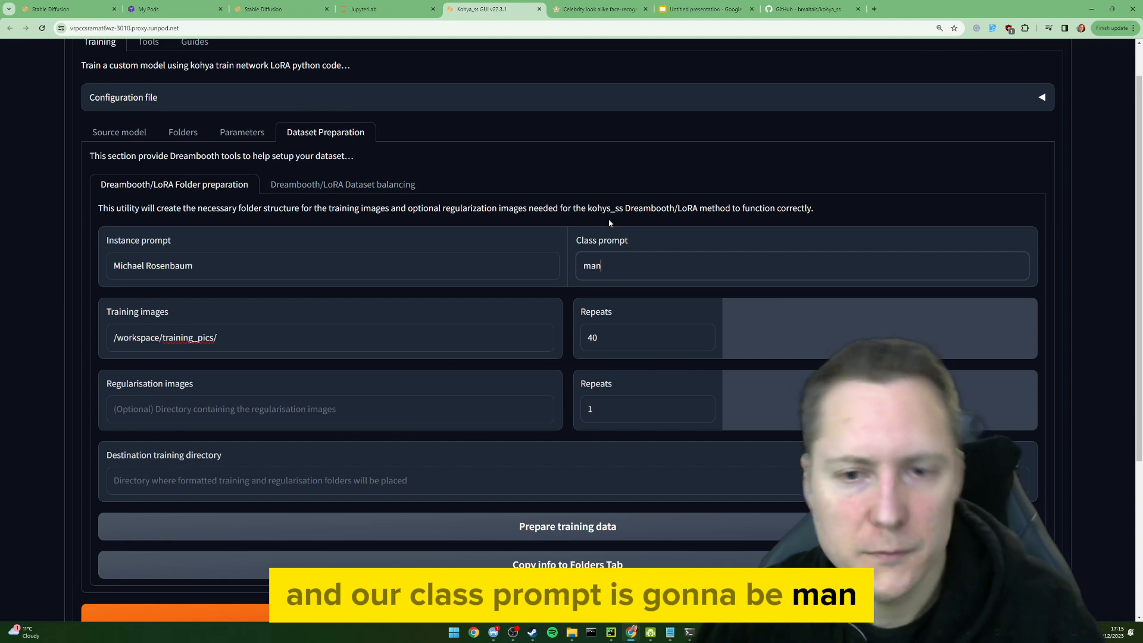
scroll(613, 232, down, 3)
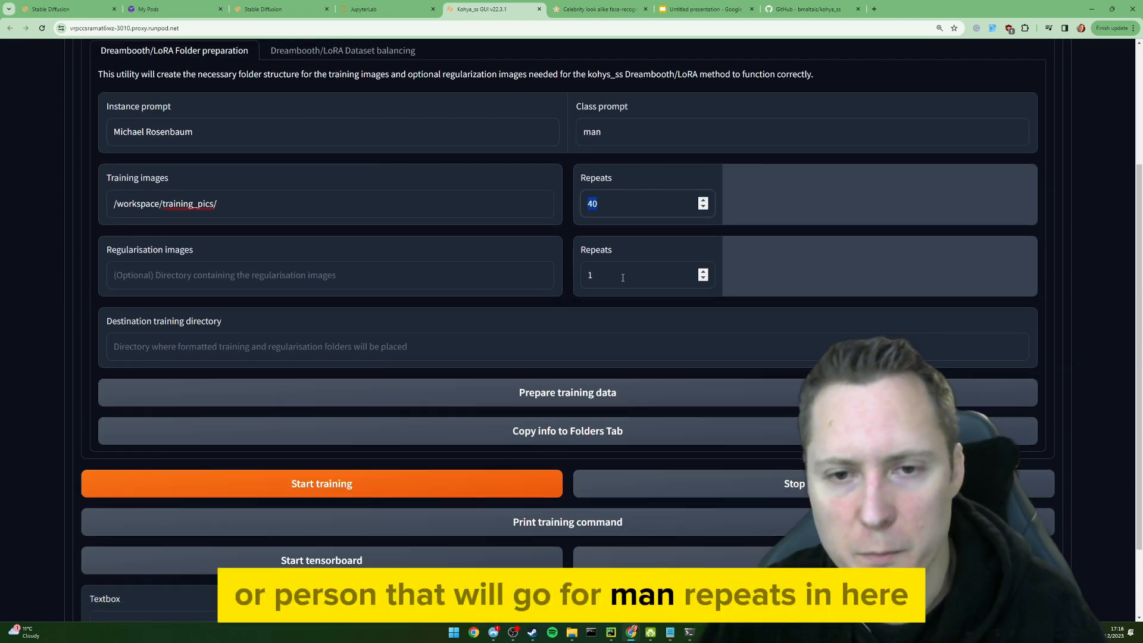
scroll(625, 283, up, 1)
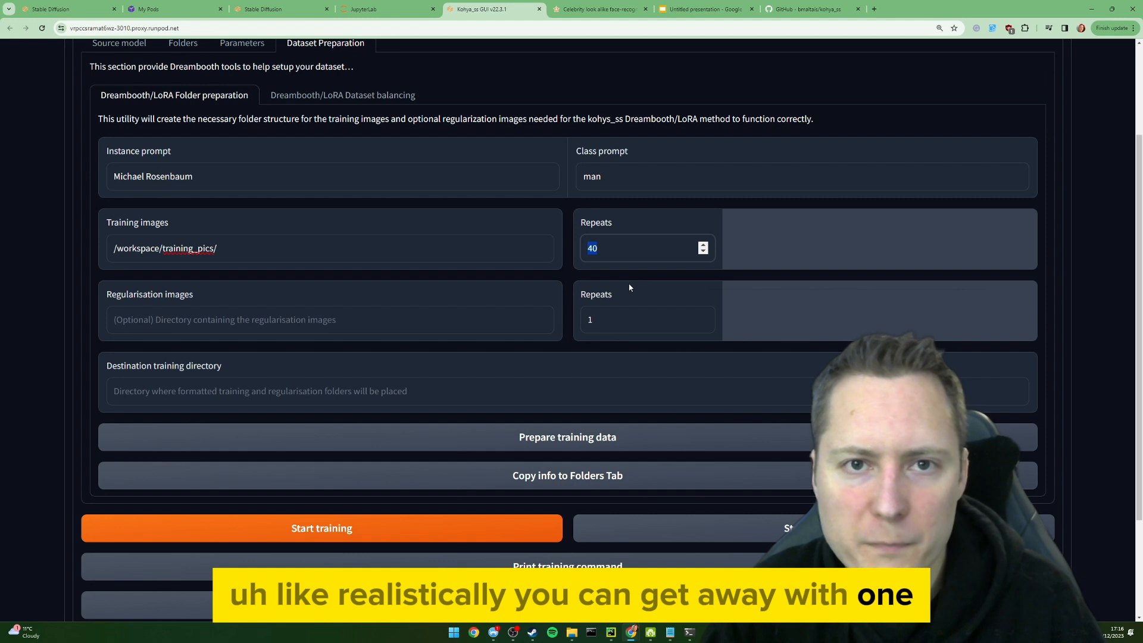
text(10)
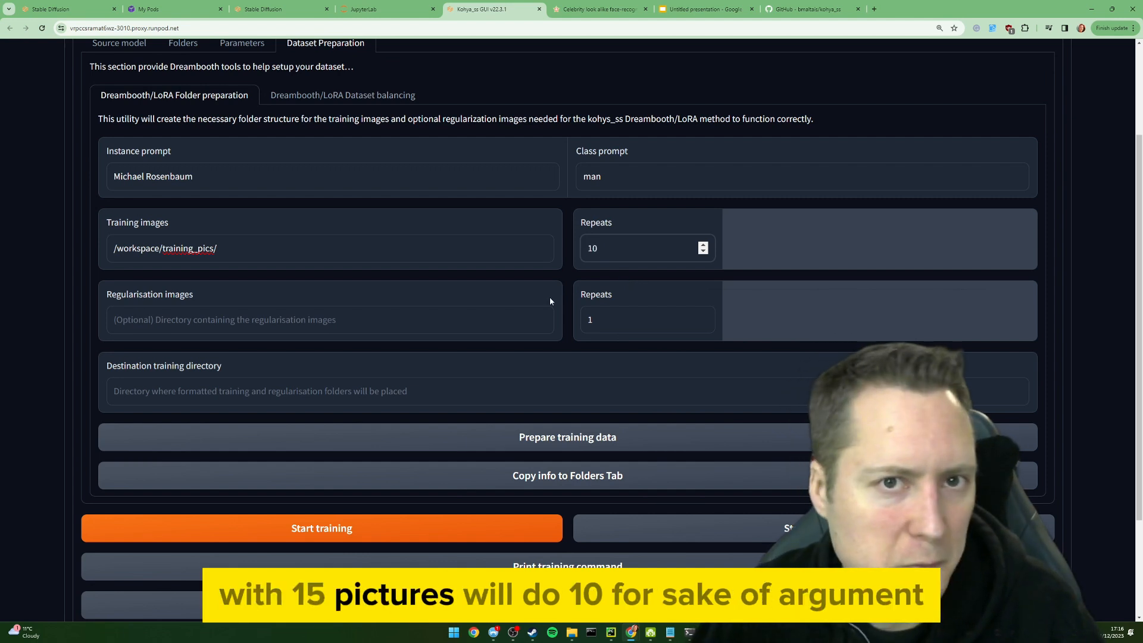
scroll(562, 298, down, 1)
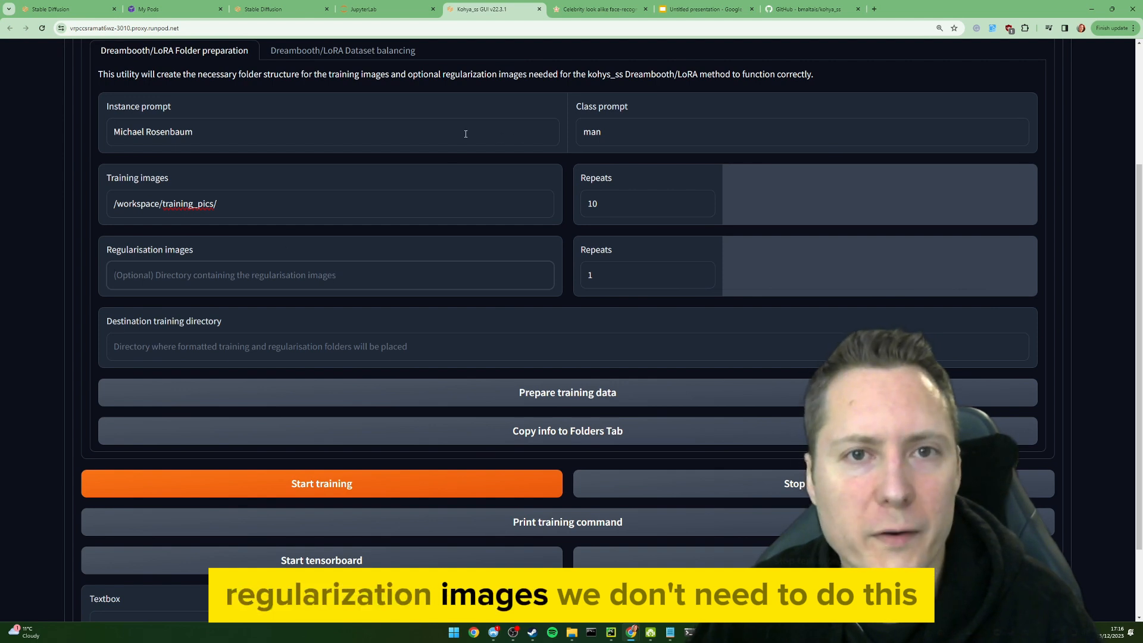
In the Stable Diffusion Web UI, replace the prompt with man, choose the Euler a sampler and generate an image
click(291, 9)
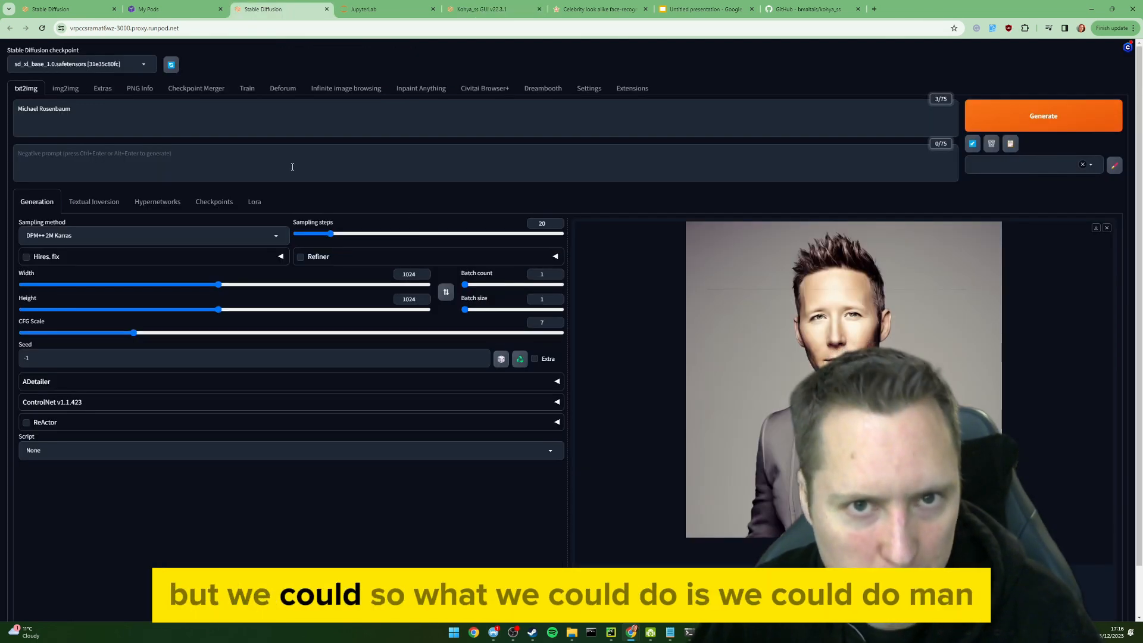
click(307, 112)
key(ctrl+a)
text(man)
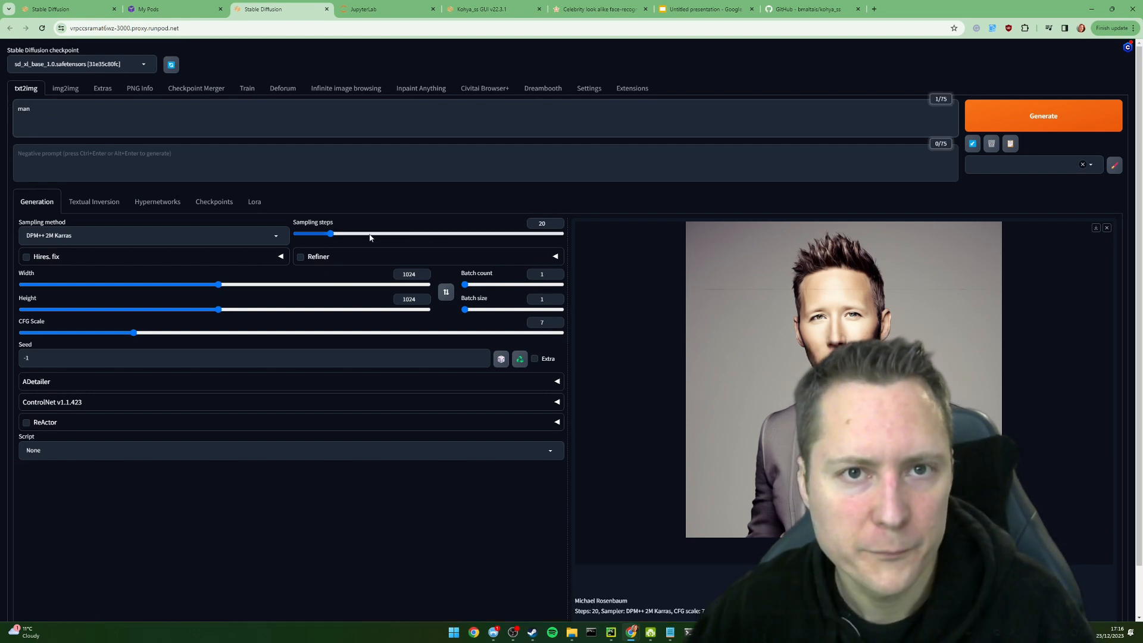
click(178, 236)
click(84, 287)
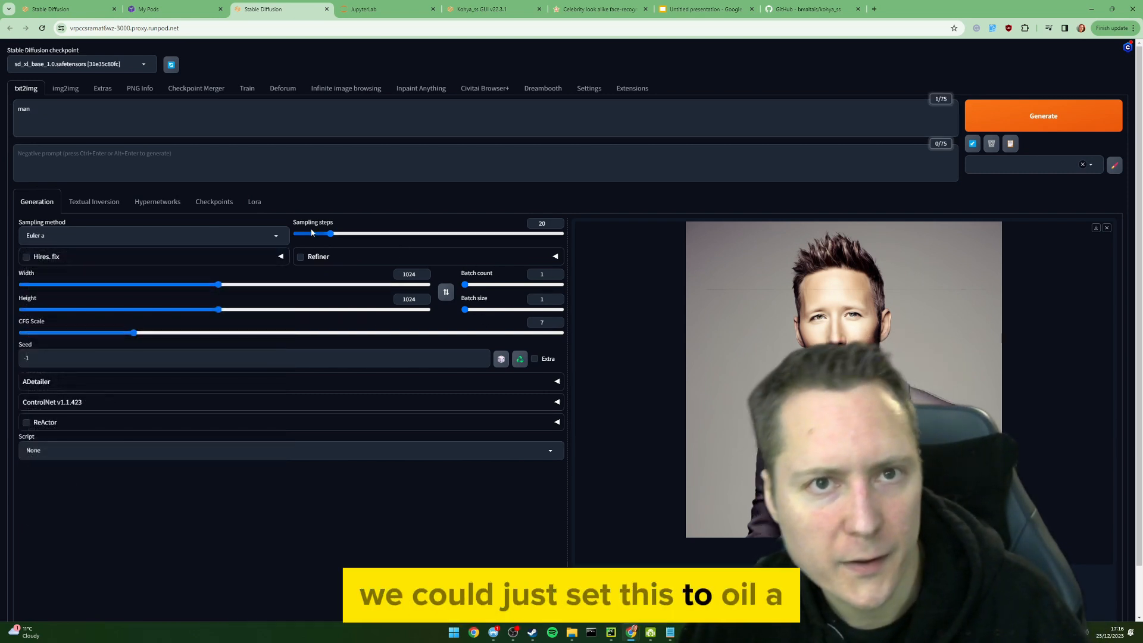
click(1042, 118)
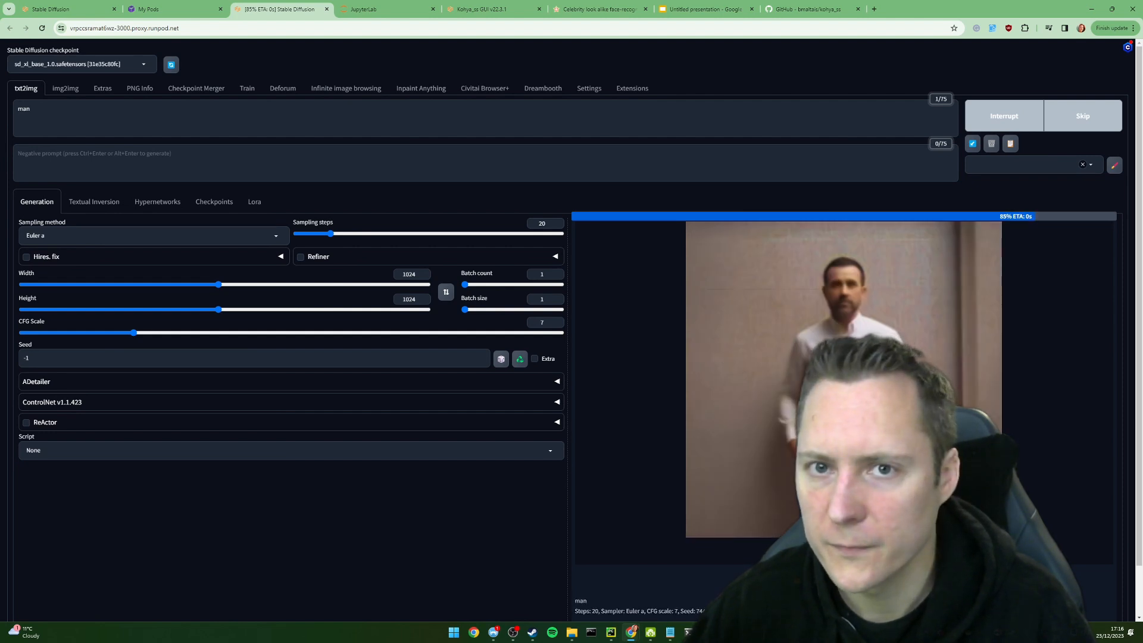
Inspect the newly generated man image at full size, then return to the generation settings
click(1106, 228)
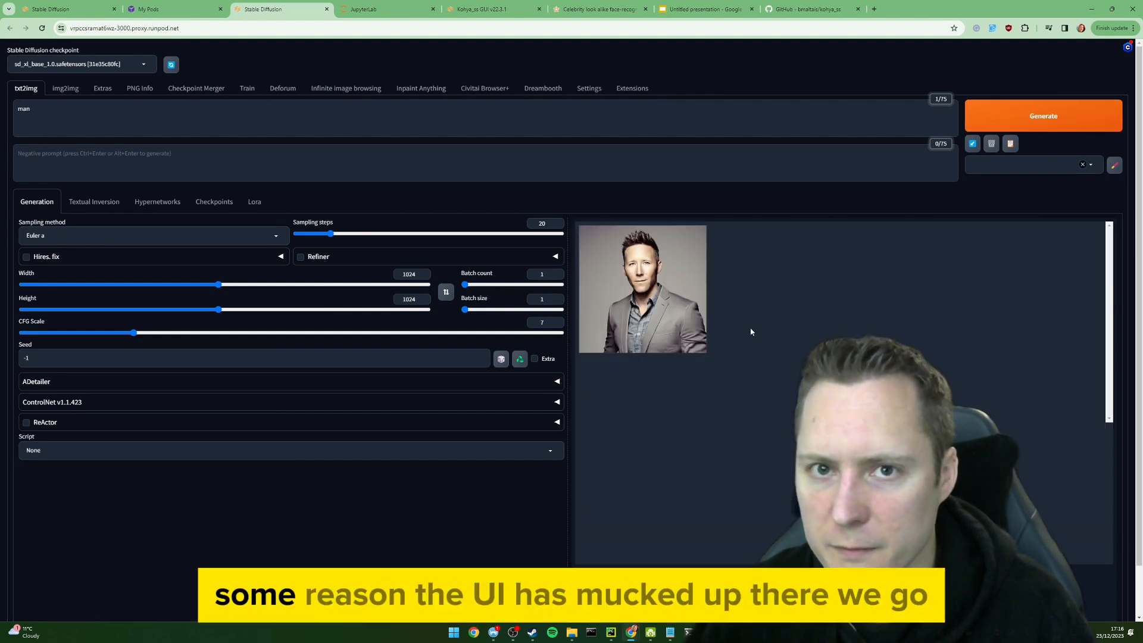
scroll(995, 362, down, 1)
scroll(995, 362, up, 1)
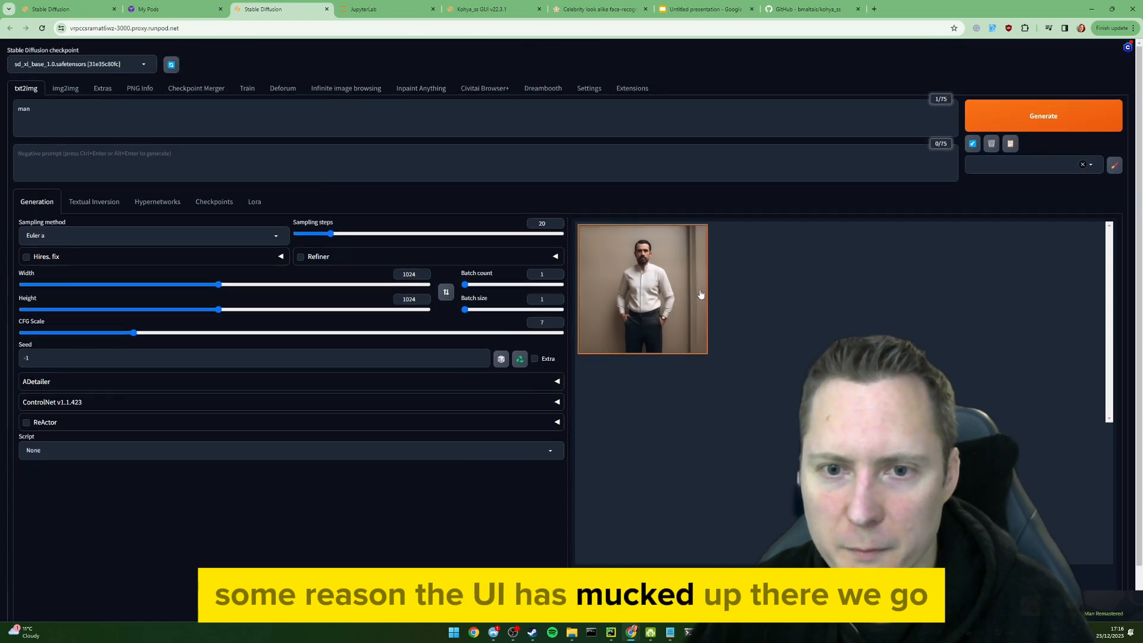
click(696, 287)
click(778, 256)
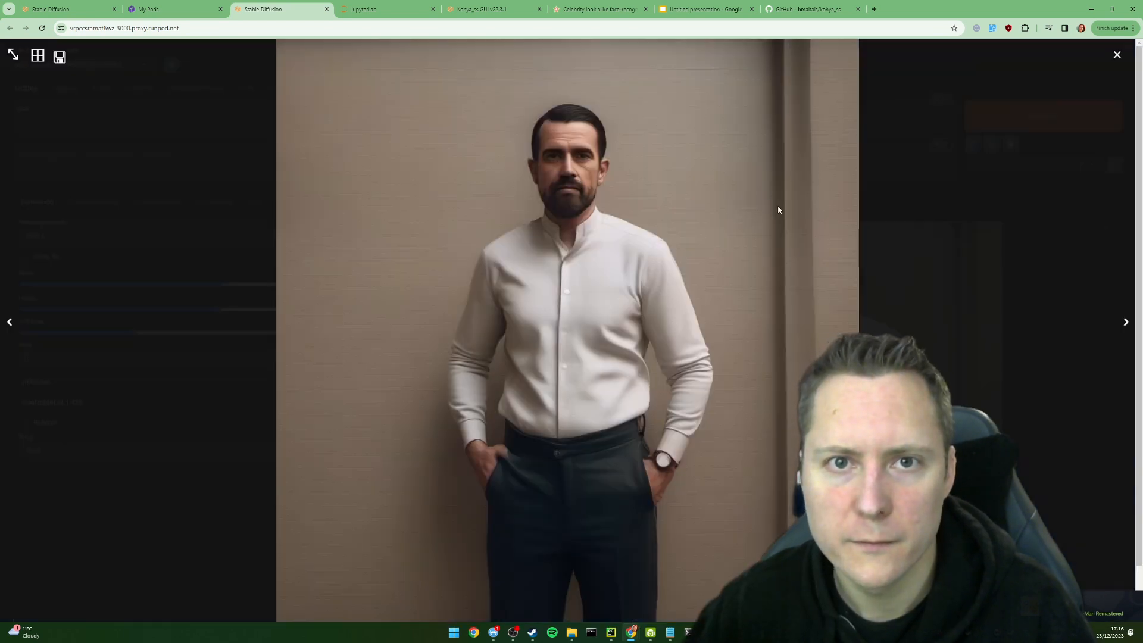
click(1116, 56)
Raise the sampling steps to 30, generate another man image and inspect it at full size
drag(331, 233, 347, 233)
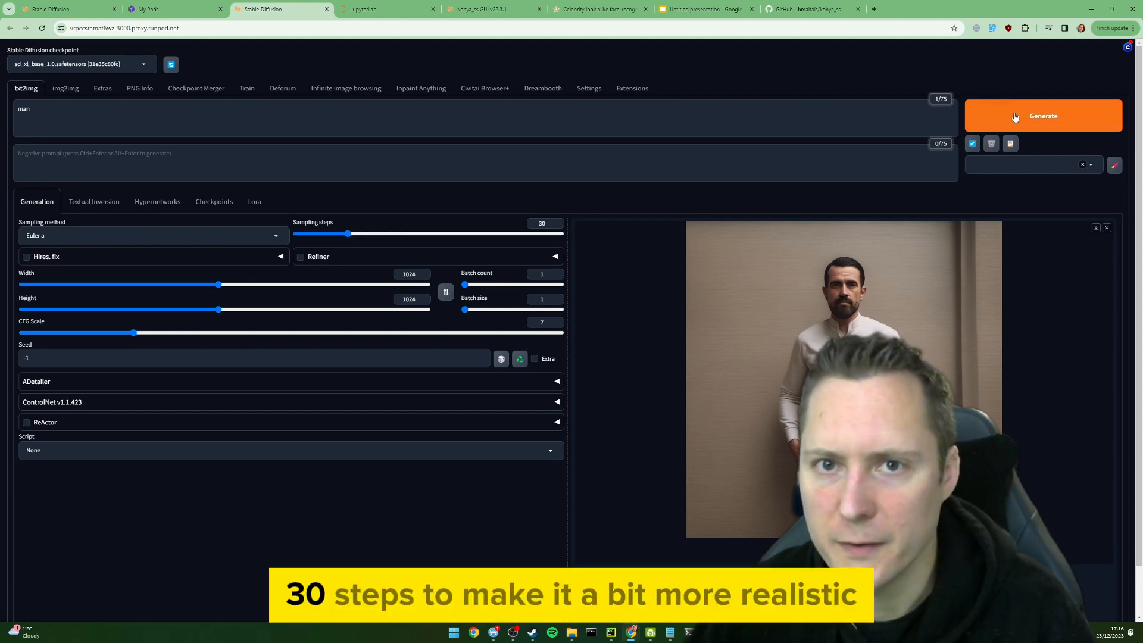
key(ctrl+Return)
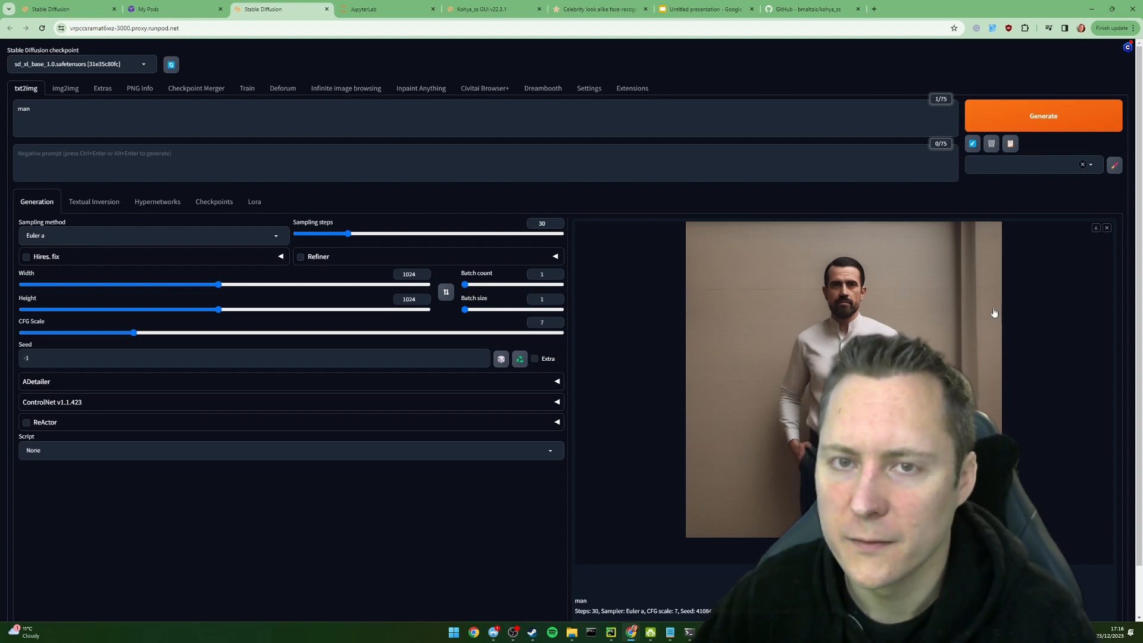
click(951, 354)
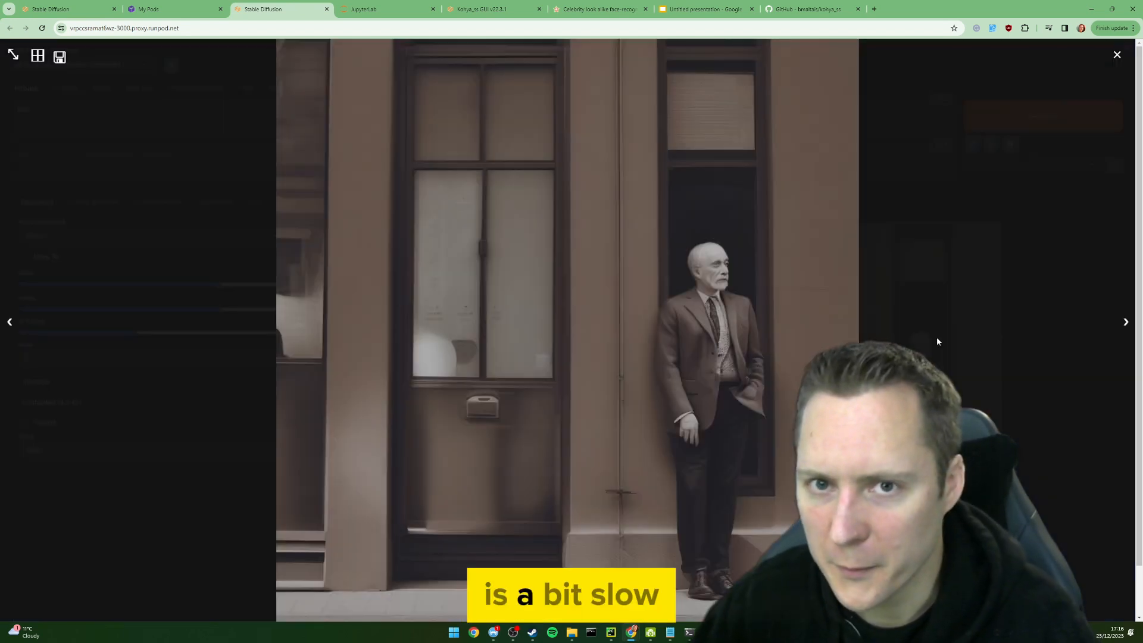
click(1117, 55)
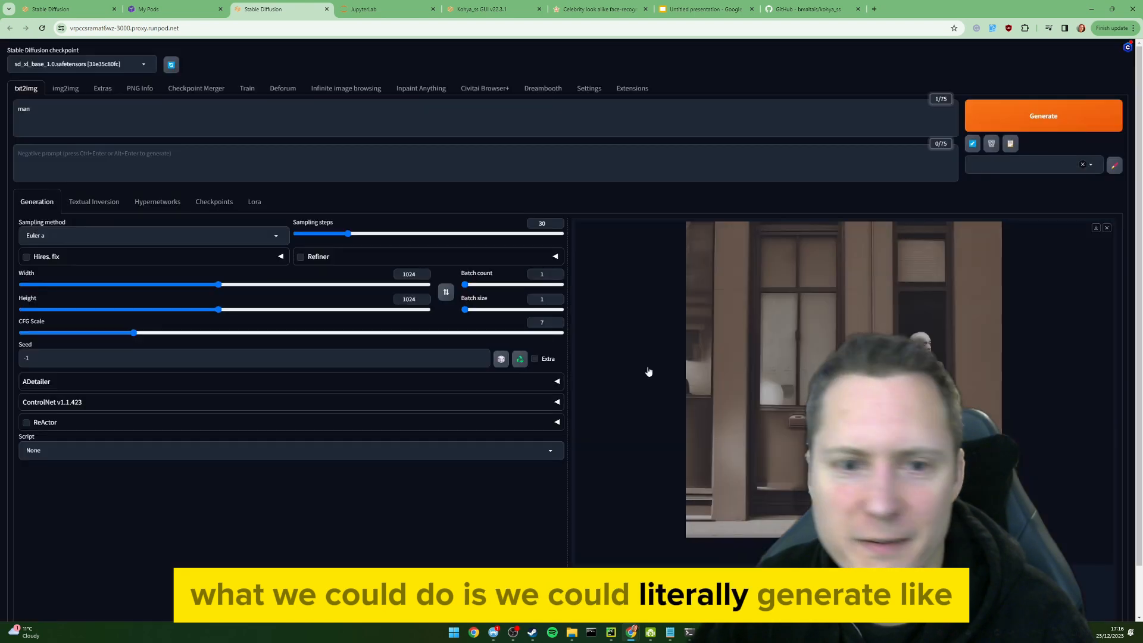
Set the batch count to 12 and the batch size to 8, and start generating the man images
drag(471, 291, 563, 287)
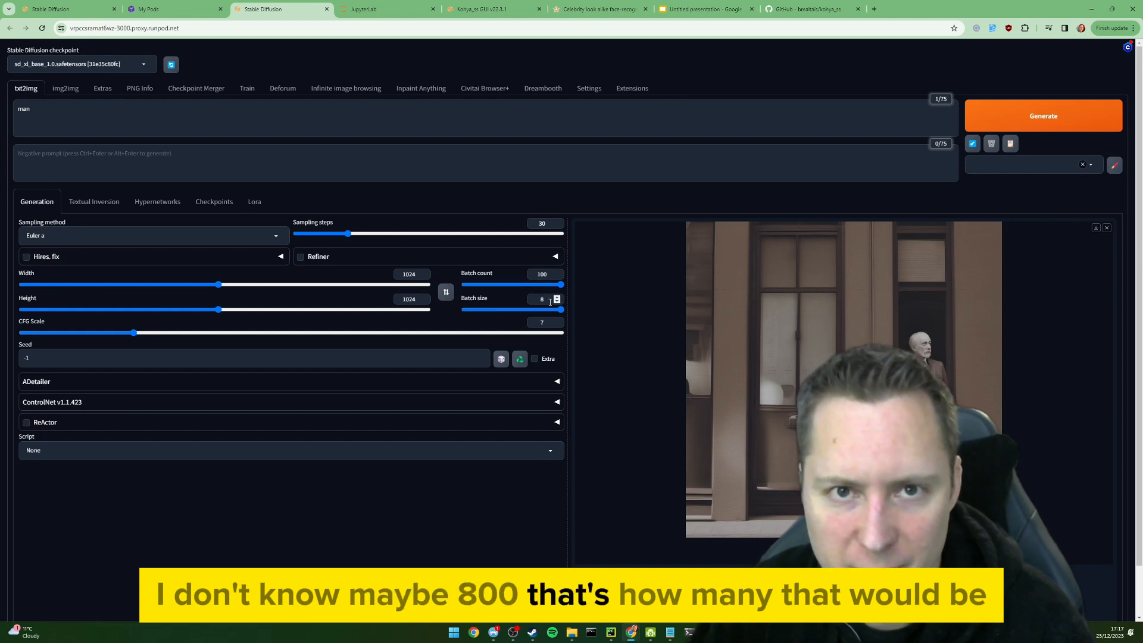
drag(536, 287, 474, 291)
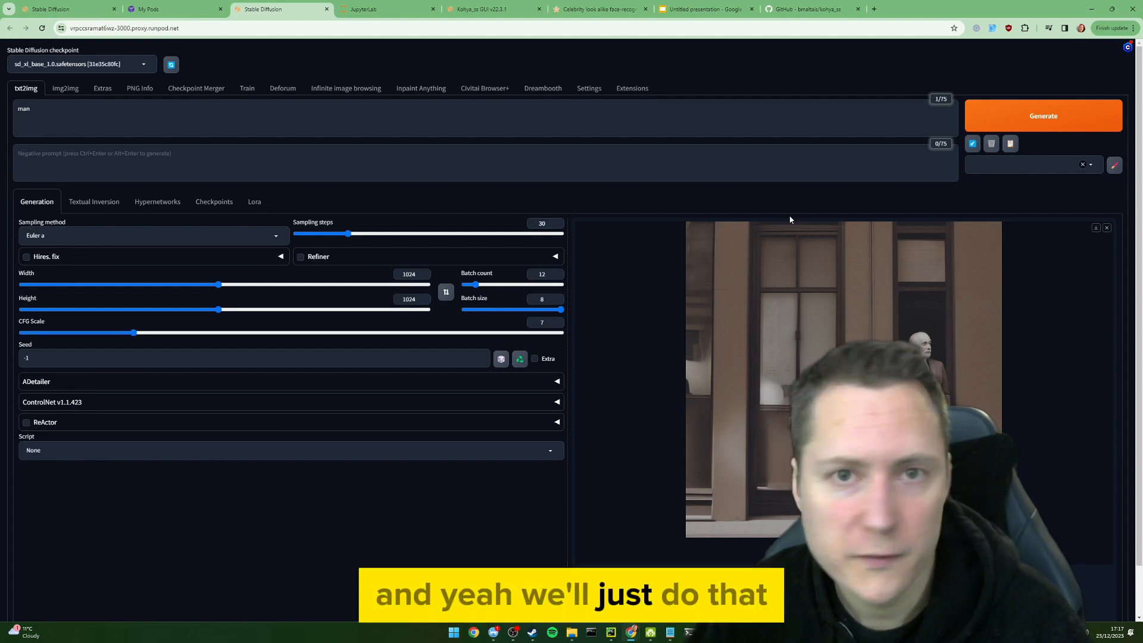
click(1028, 117)
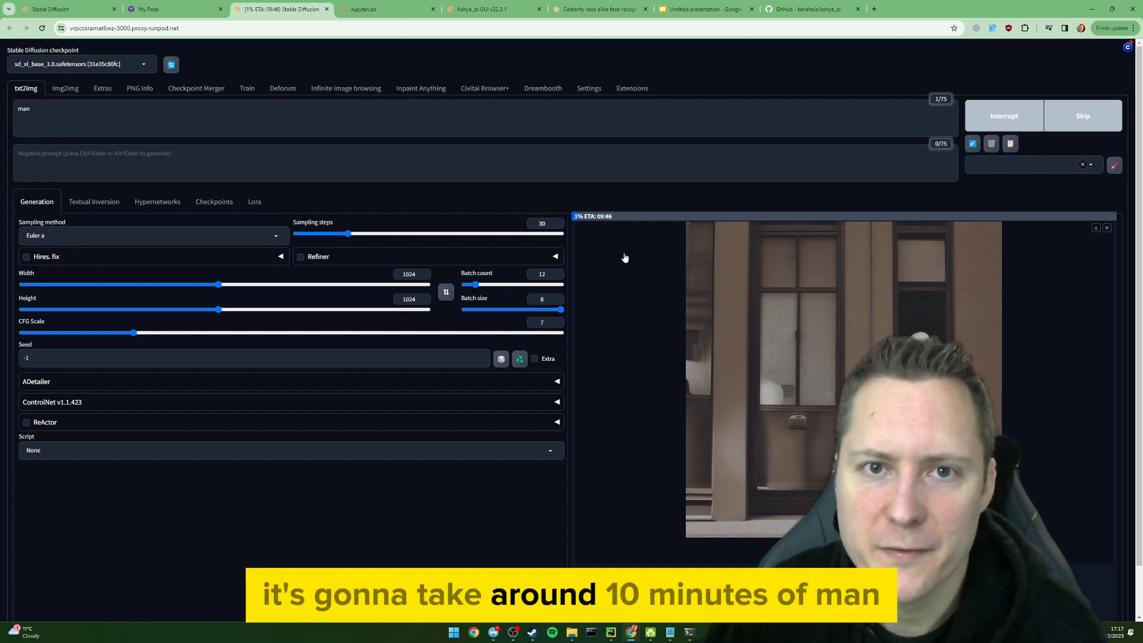
click(1107, 229)
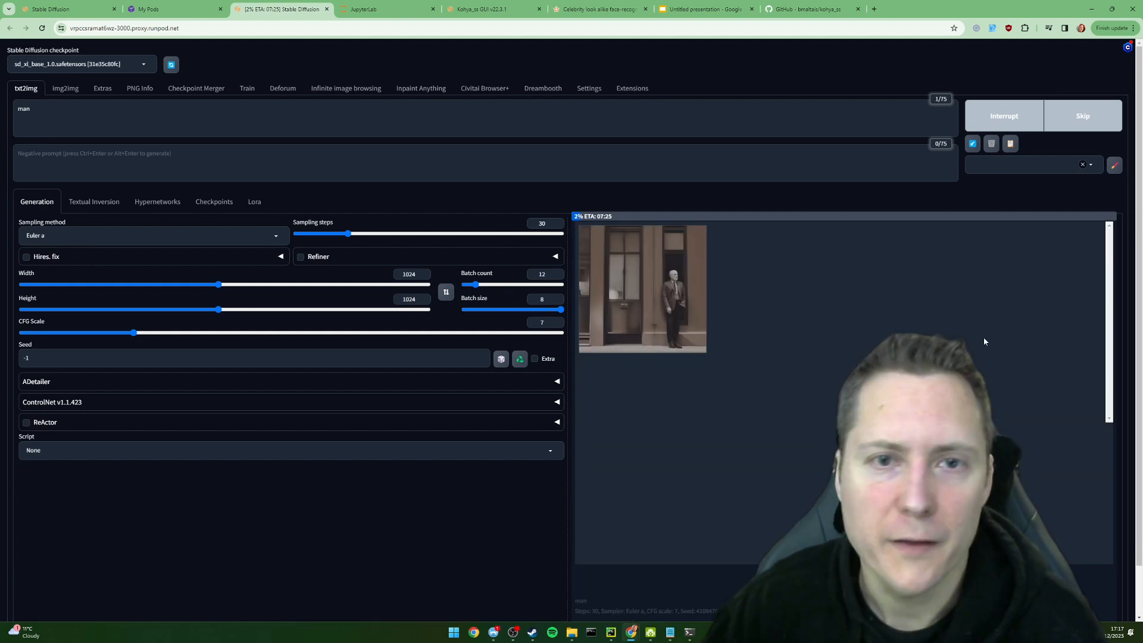
Review the class prompt and the instance prompt in the Kohya_ss folder preparation settings
click(470, 11)
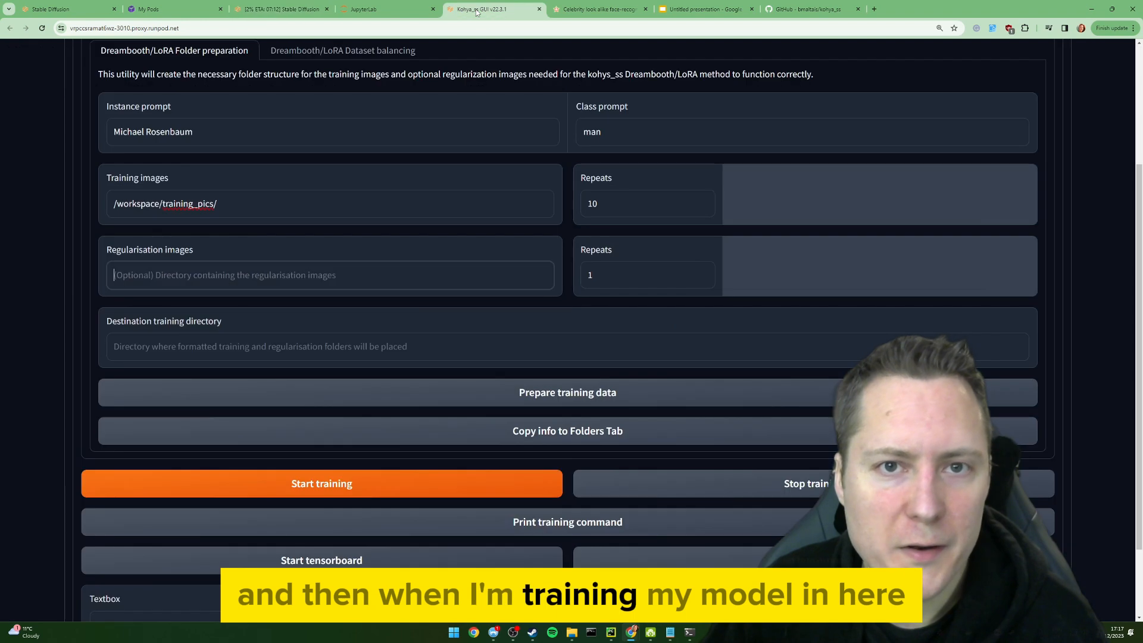
double_click(641, 128)
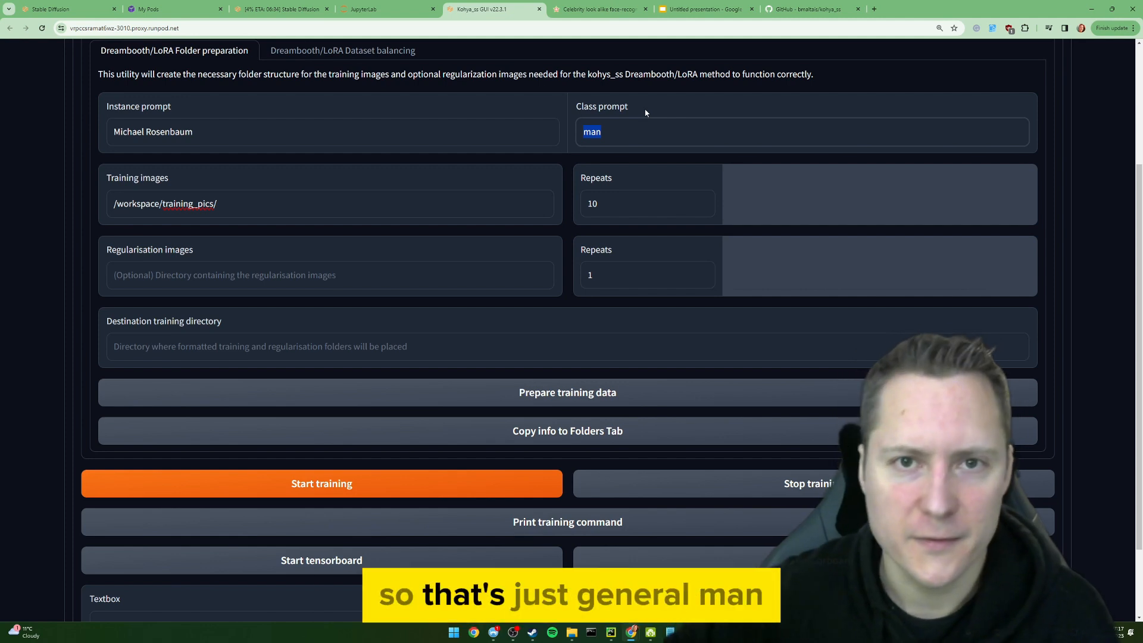
drag(202, 132, 89, 135)
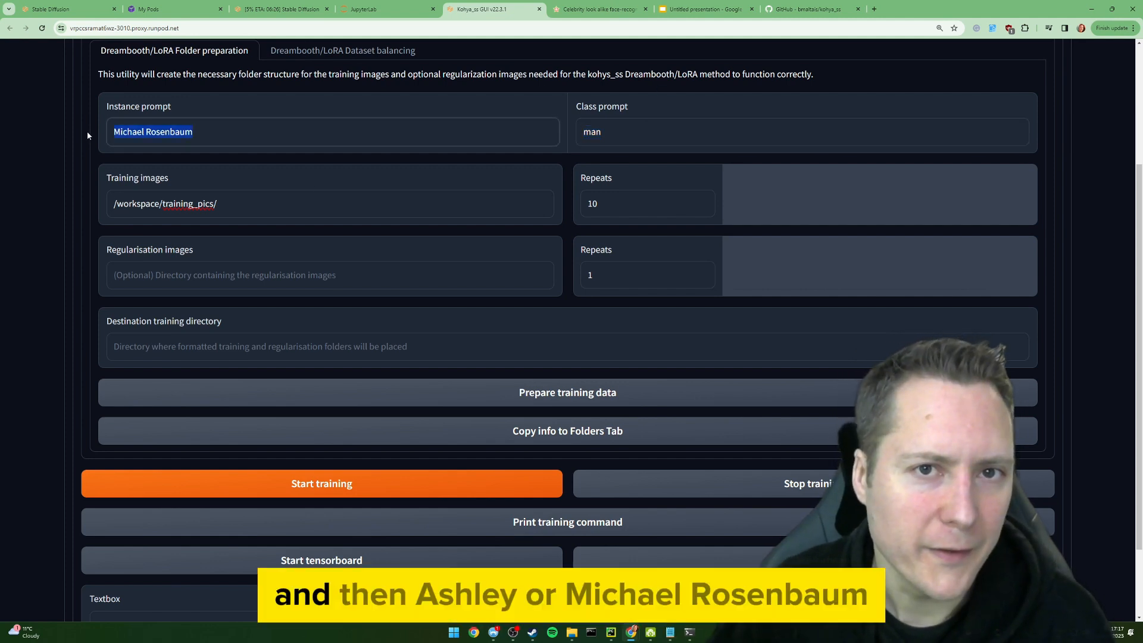
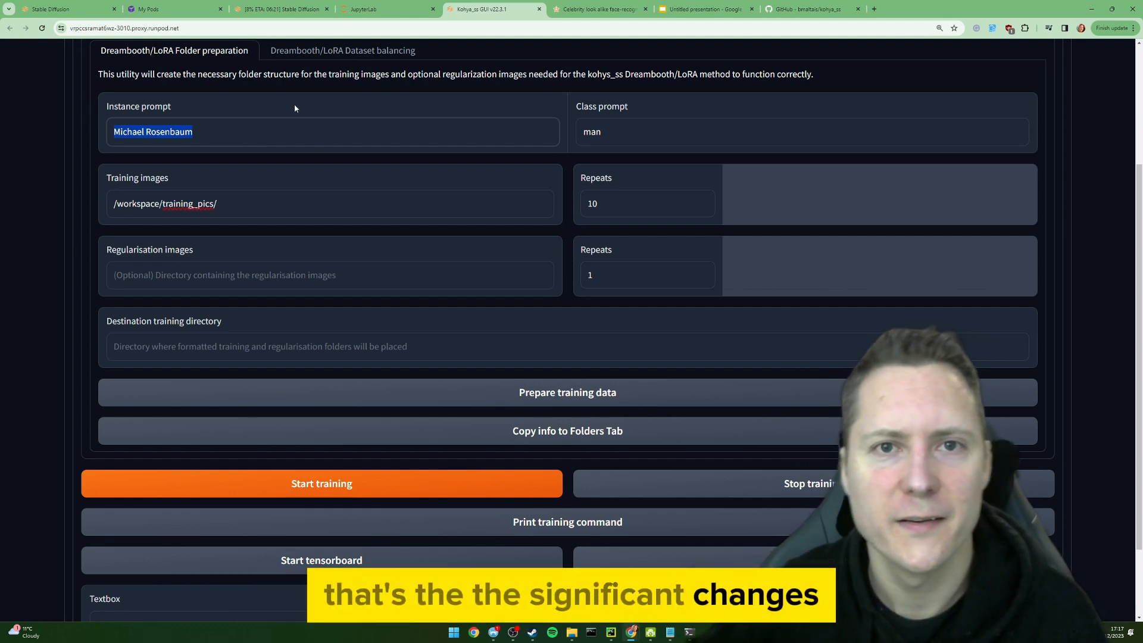
Switch to Paint and draw a smiling face with two eyes and a long Pinocchio nose
key(super+r)
text(mspaint)
key(Return)
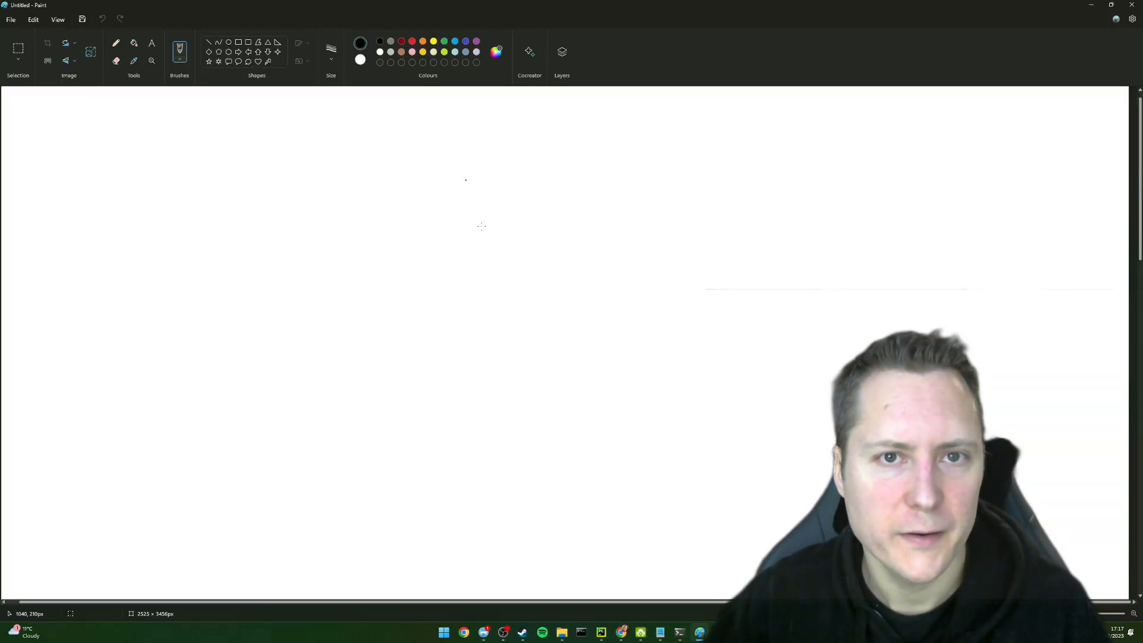
drag(455, 215, 466, 211)
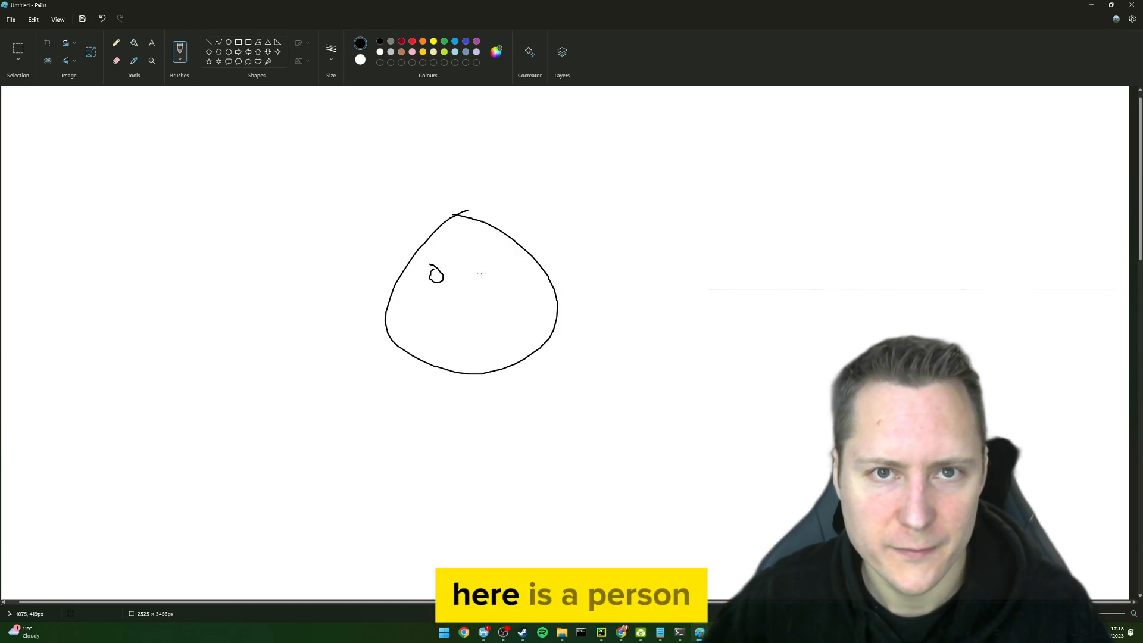
drag(461, 305, 451, 311)
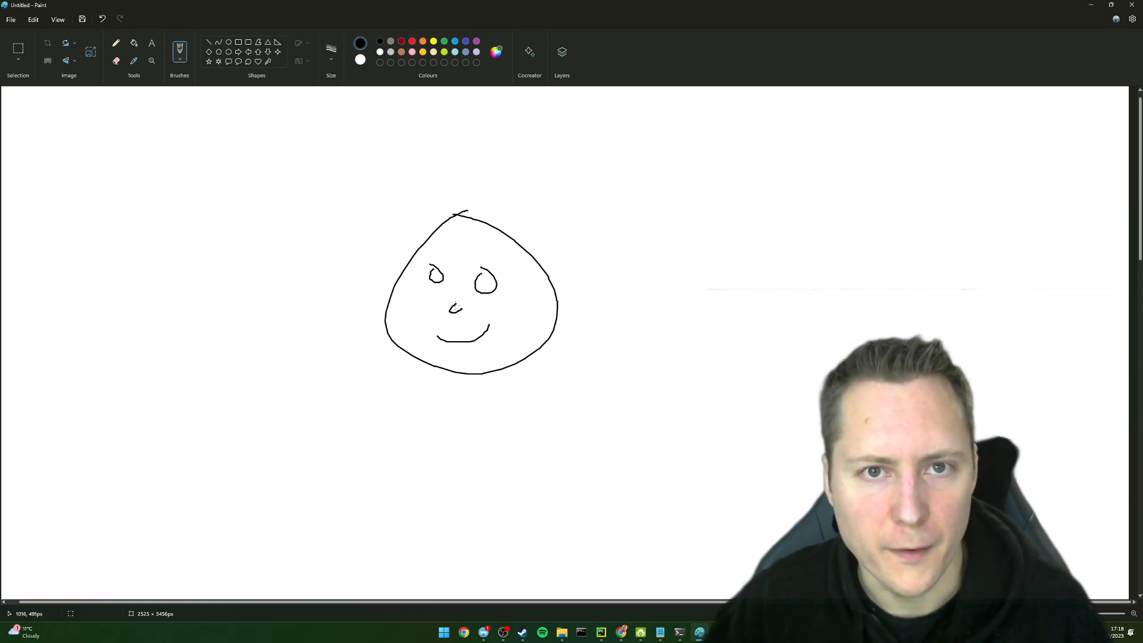
drag(441, 313, 457, 310)
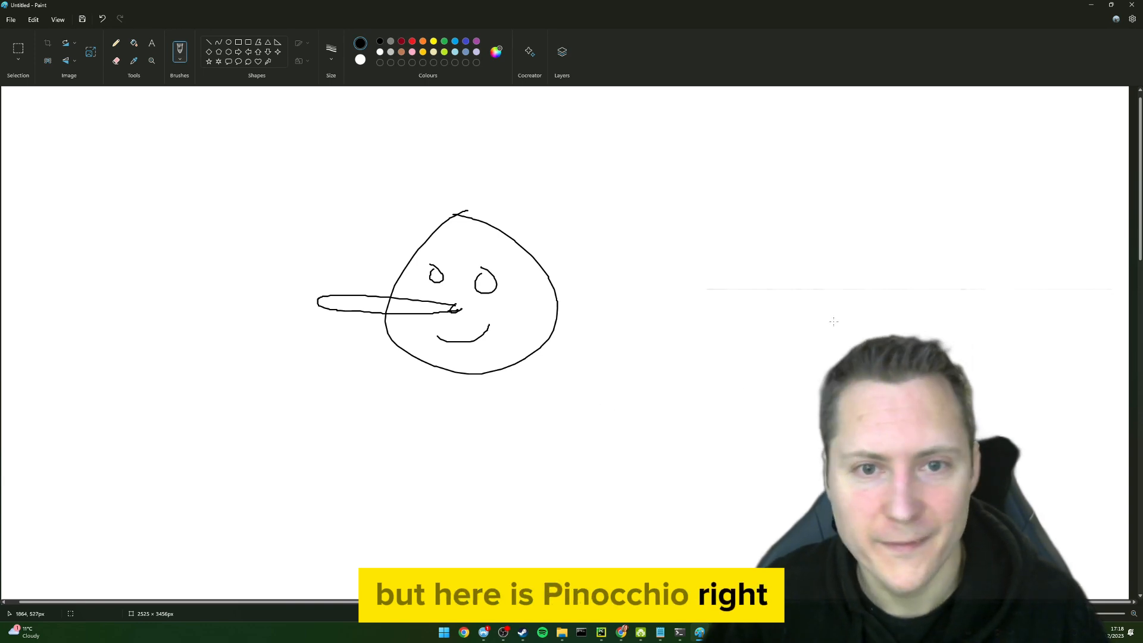
Draw an animal with the same long nose beside the face, including ears, tail, front paw, eyes and mouth
mouse_move(836, 323)
mouse_down()
mouse_move(685, 328)
mouse_move(719, 344)
mouse_move(842, 336)
mouse_up()
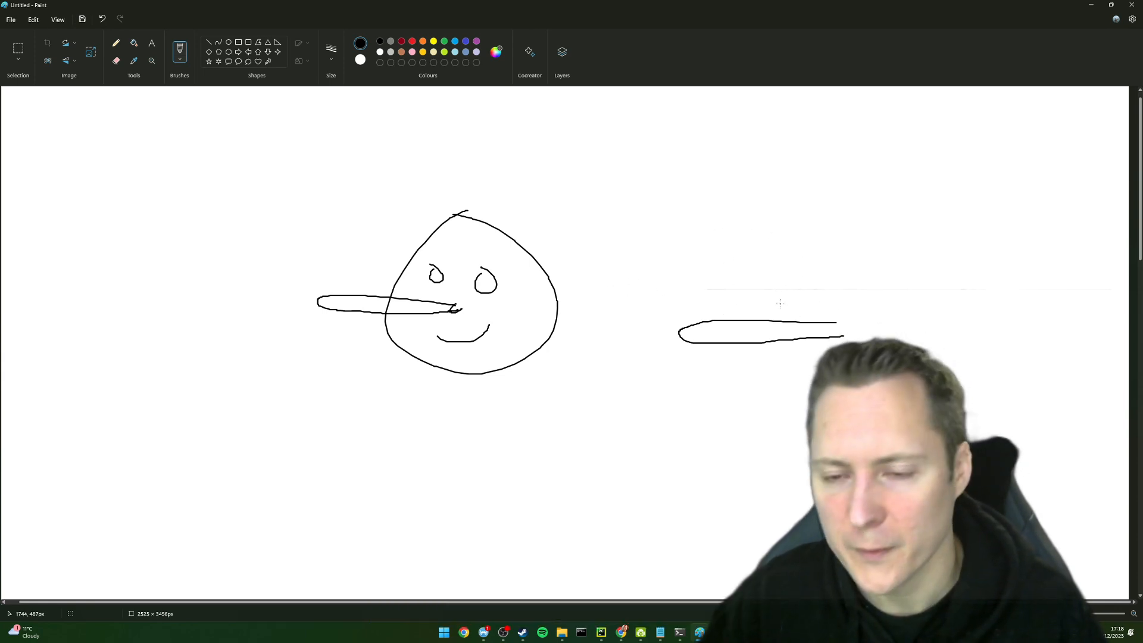
mouse_move(795, 315)
mouse_down()
mouse_move(777, 265)
mouse_move(788, 252)
mouse_move(796, 268)
mouse_move(879, 279)
mouse_move(870, 285)
mouse_move(882, 314)
mouse_up()
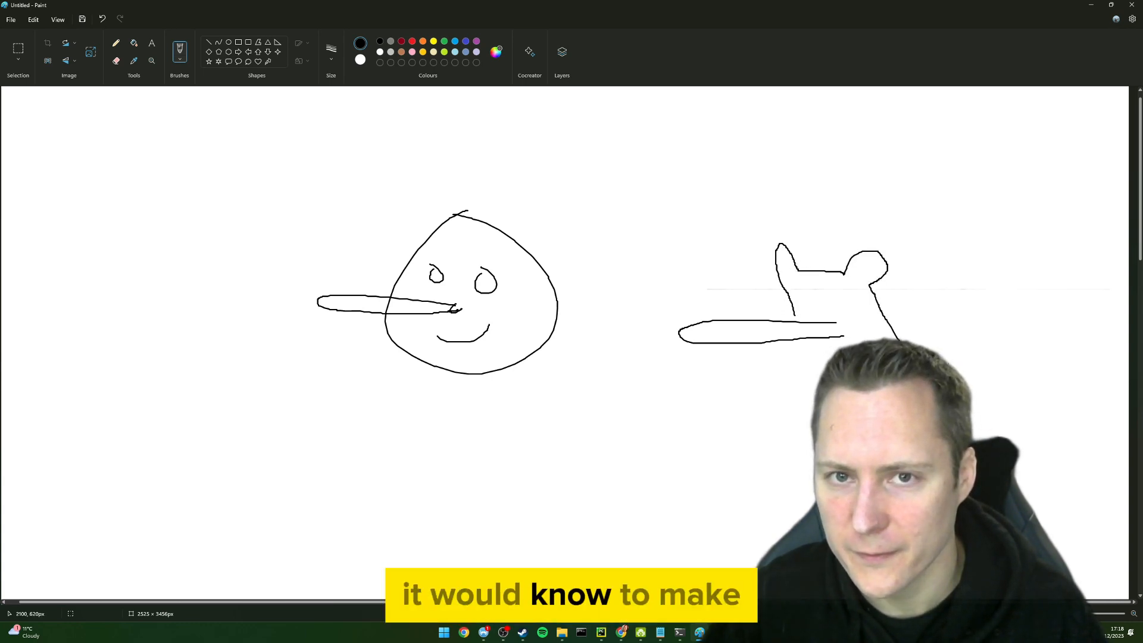
mouse_move(1018, 381)
mouse_down()
mouse_move(1019, 316)
mouse_move(1067, 471)
mouse_move(1066, 524)
mouse_move(988, 527)
mouse_up()
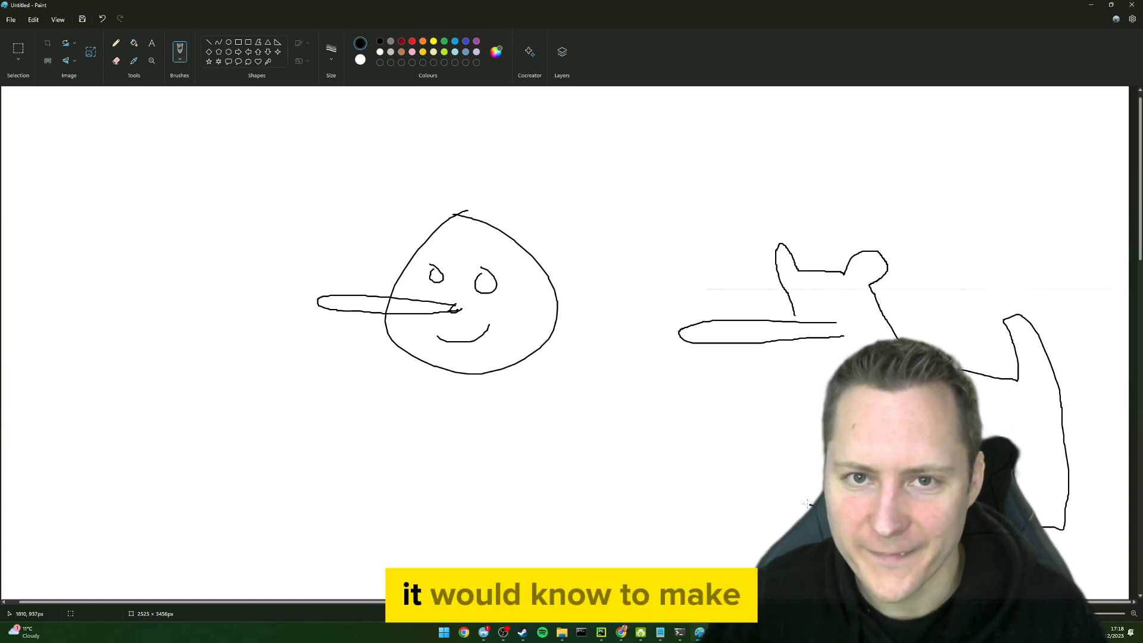
mouse_move(733, 463)
mouse_down()
mouse_move(767, 424)
mouse_move(792, 351)
mouse_up()
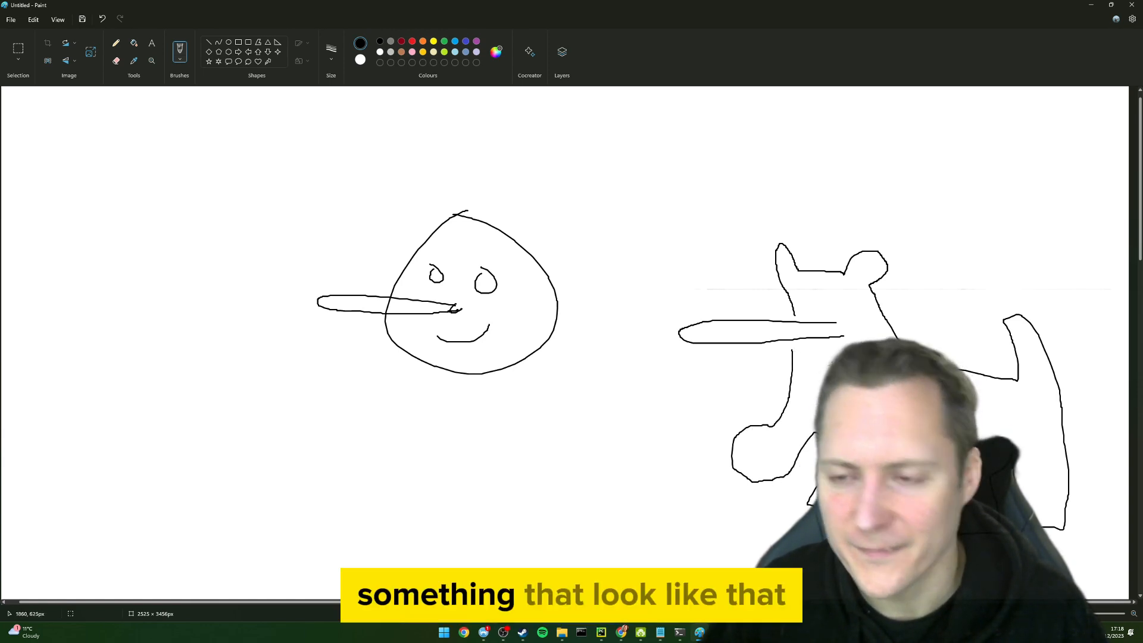
drag(830, 297, 834, 303)
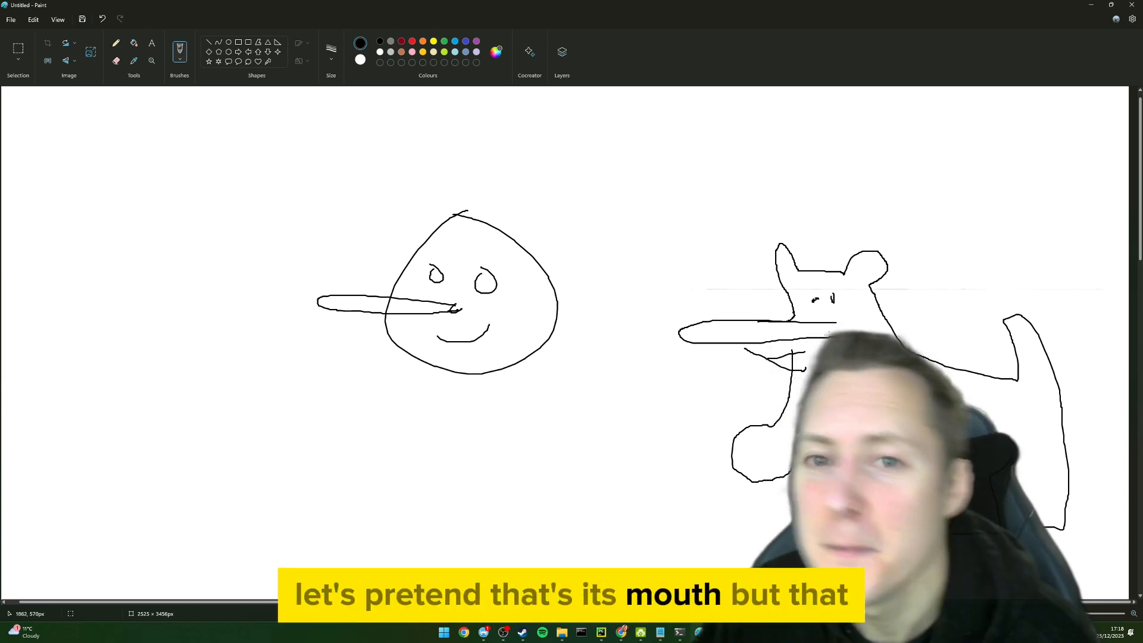
Scribble over the long noses on both figures and give the face a hat, a body and arms
mouse_move(372, 305)
mouse_down()
mouse_move(332, 301)
mouse_move(440, 305)
mouse_up()
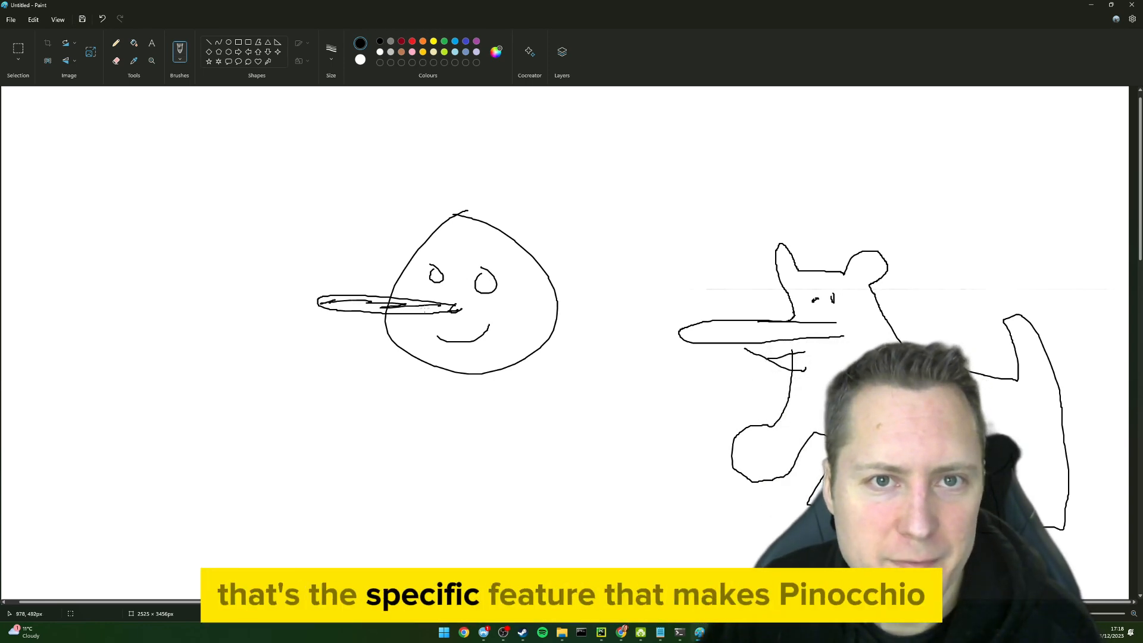
drag(668, 327, 809, 338)
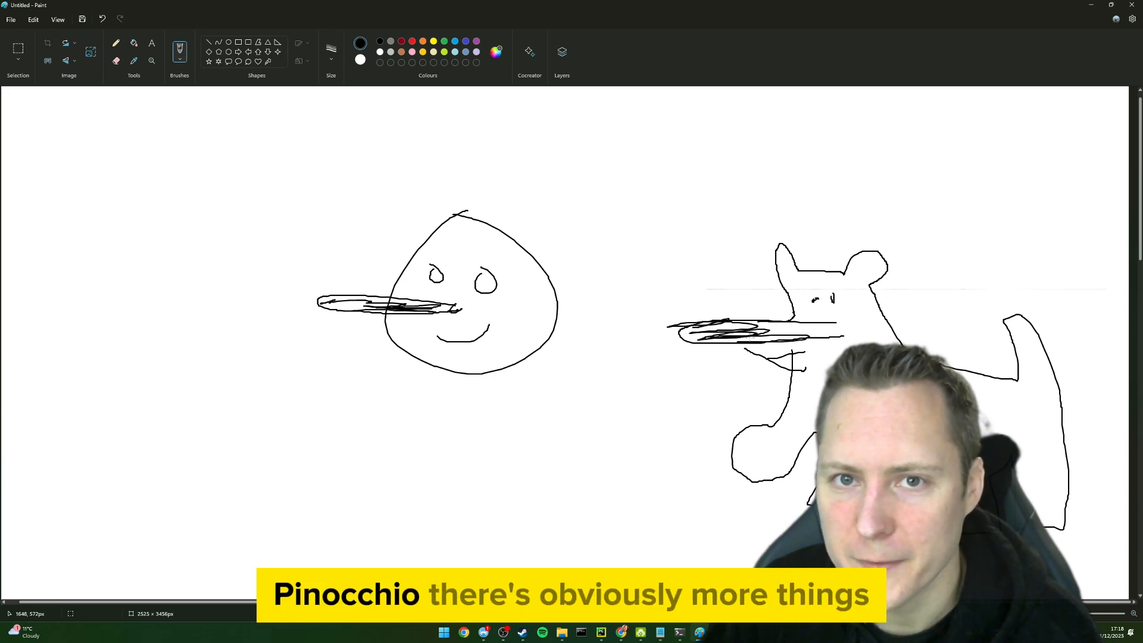
mouse_move(384, 234)
mouse_down()
mouse_move(545, 232)
mouse_move(528, 183)
mouse_move(375, 228)
mouse_up()
drag(418, 190, 511, 188)
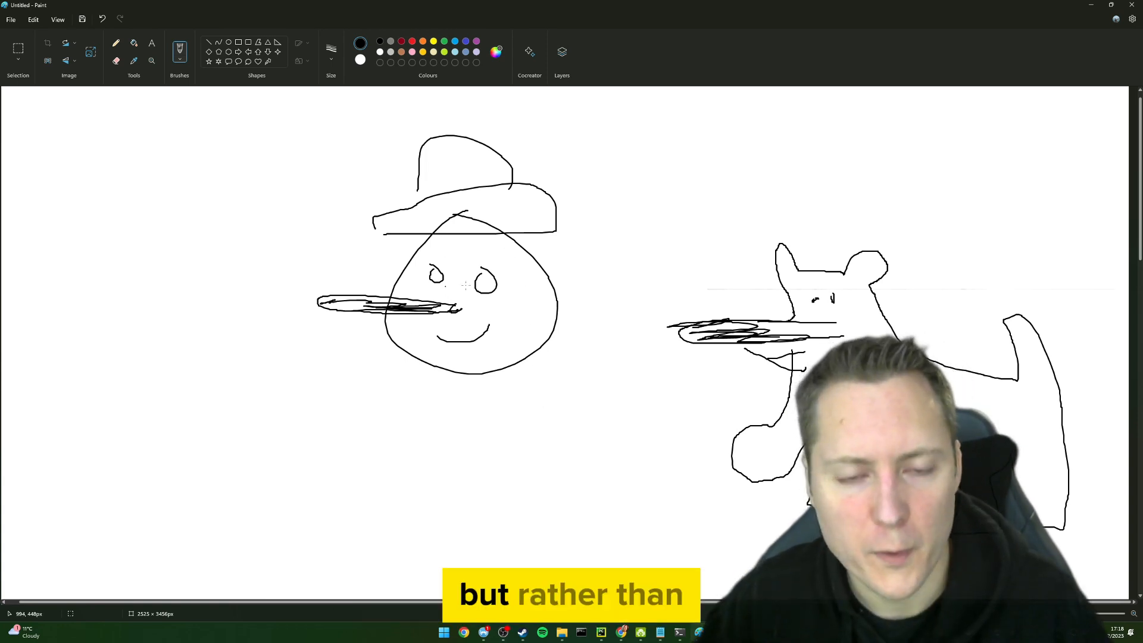
mouse_move(413, 242)
mouse_down()
mouse_move(508, 346)
mouse_move(459, 234)
mouse_move(449, 285)
mouse_move(500, 283)
mouse_up()
mouse_move(429, 366)
mouse_down()
mouse_move(381, 444)
mouse_move(462, 398)
mouse_move(428, 535)
mouse_move(556, 559)
mouse_move(539, 432)
mouse_move(586, 447)
mouse_move(482, 336)
mouse_up()
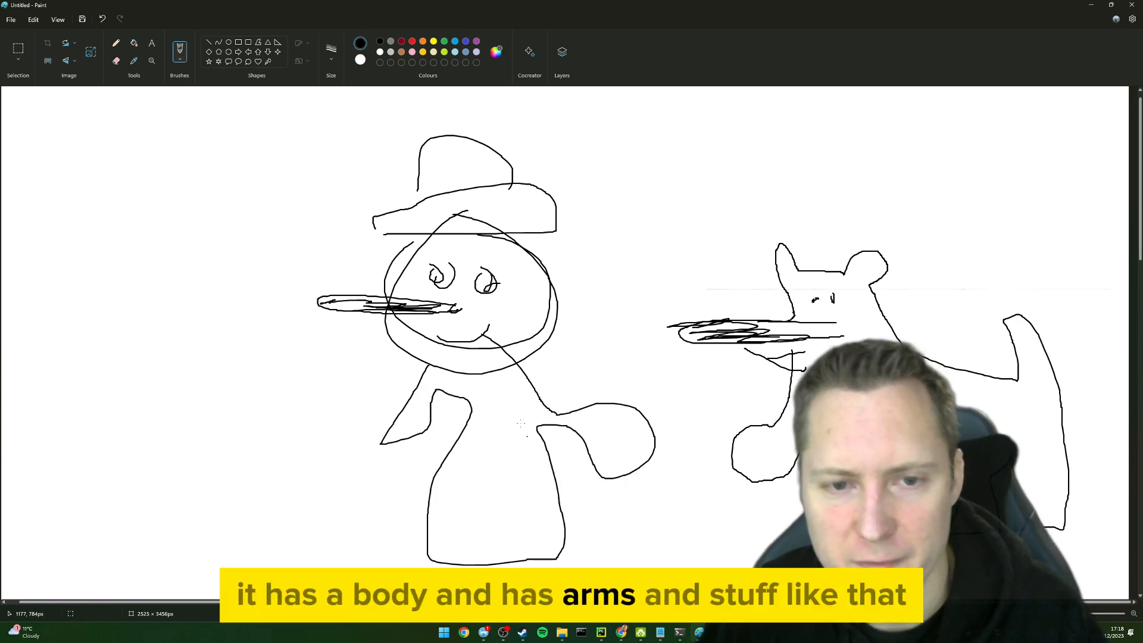
drag(427, 306, 420, 294)
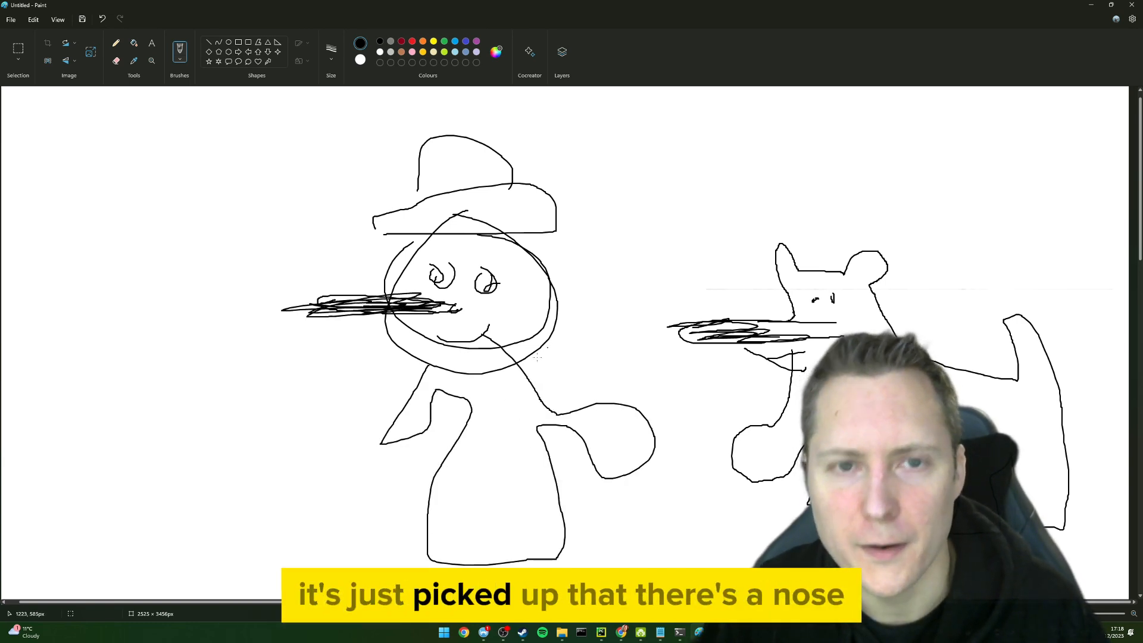
Leave the drawing, check the man image batch in Stable Diffusion, and return to the Kohya_ss folder preparation settings
click(1092, 6)
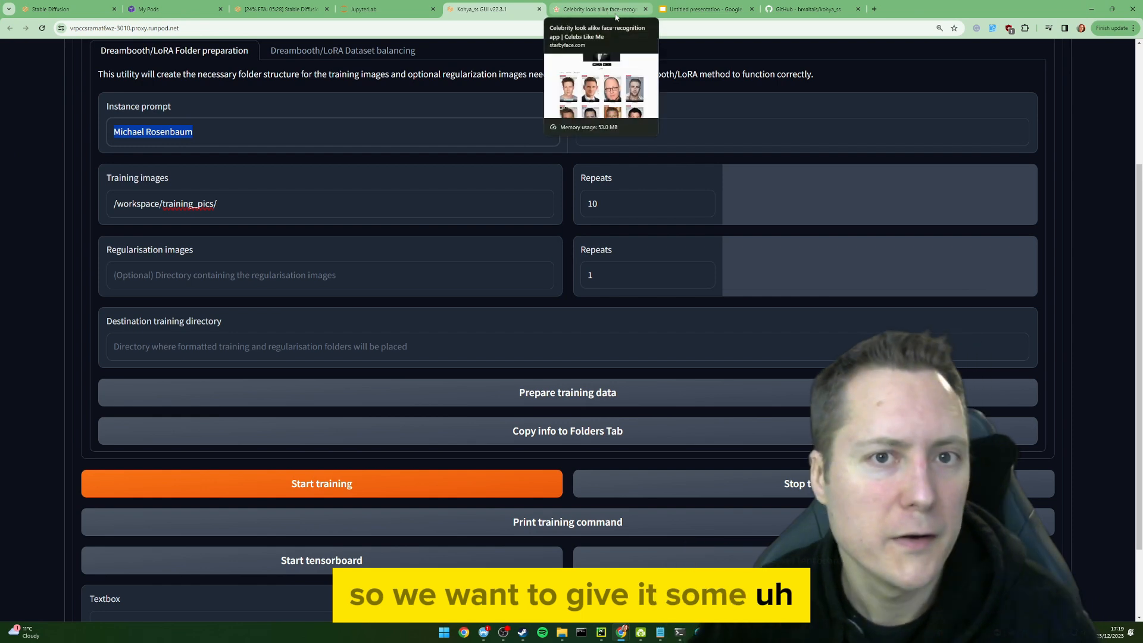
click(392, 11)
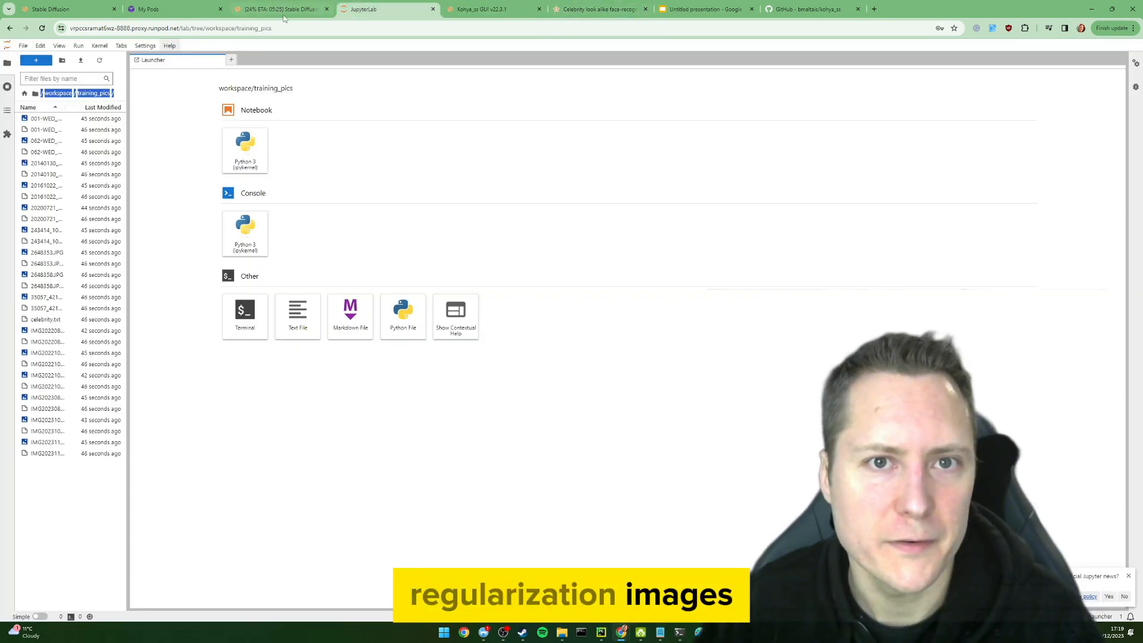
click(298, 11)
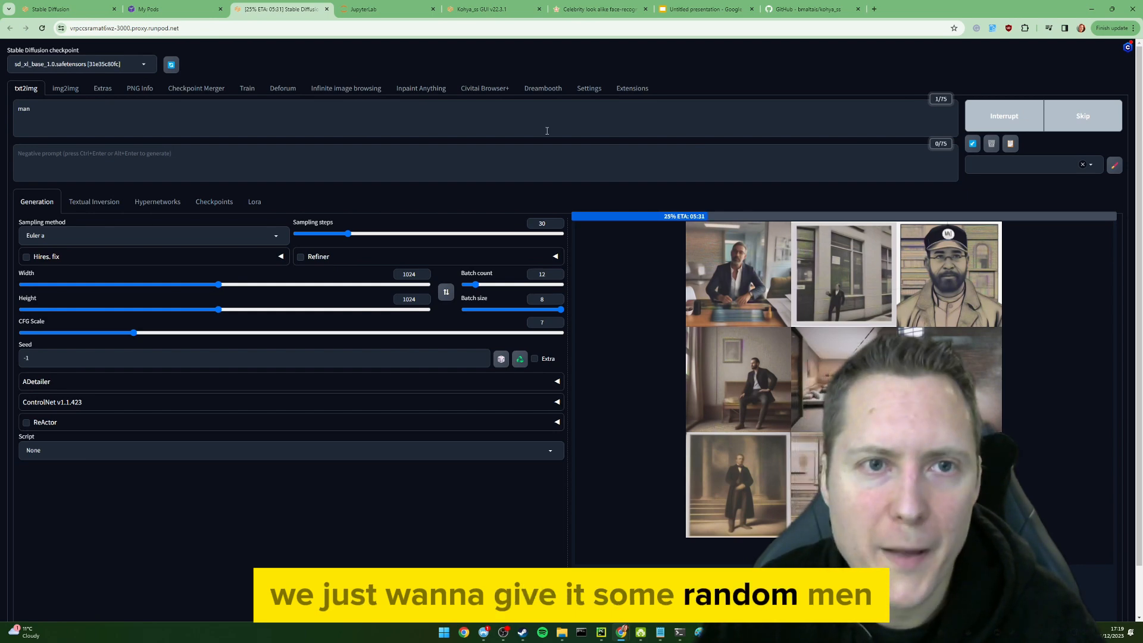
click(390, 11)
click(465, 7)
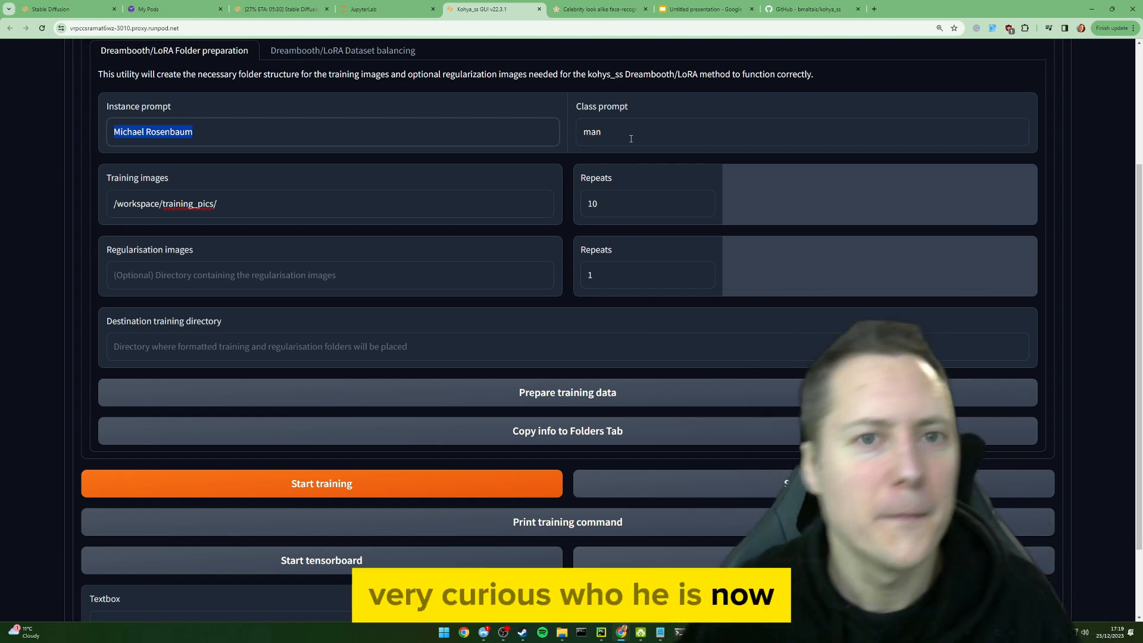
Review the class prompt, instance prompt and regularisation images settings
click(628, 137)
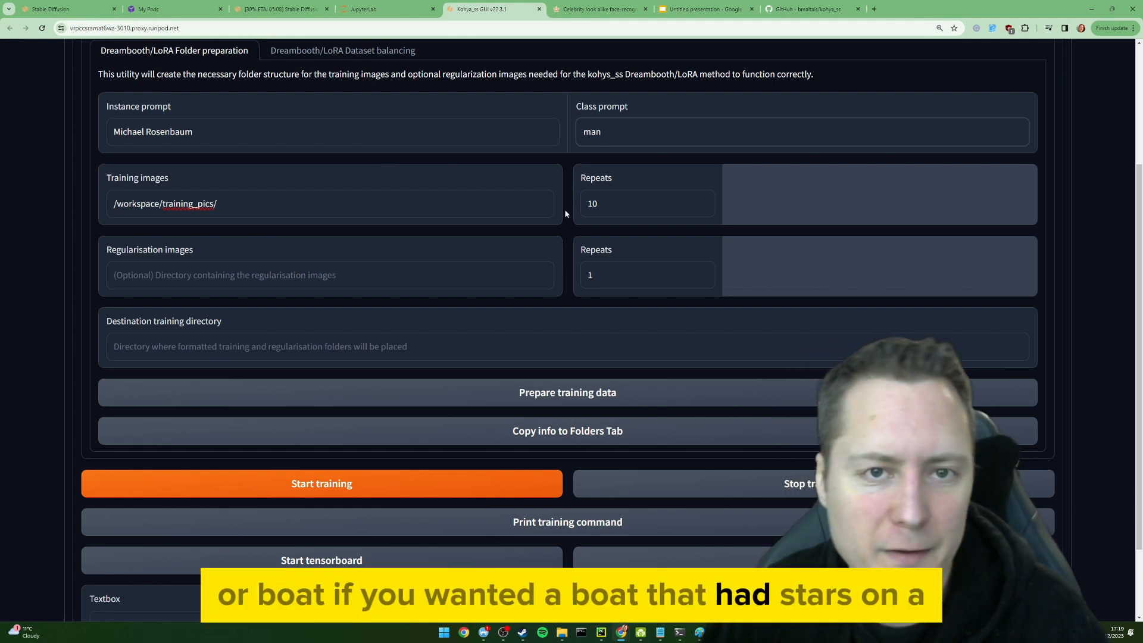
drag(238, 133, 165, 132)
click(310, 128)
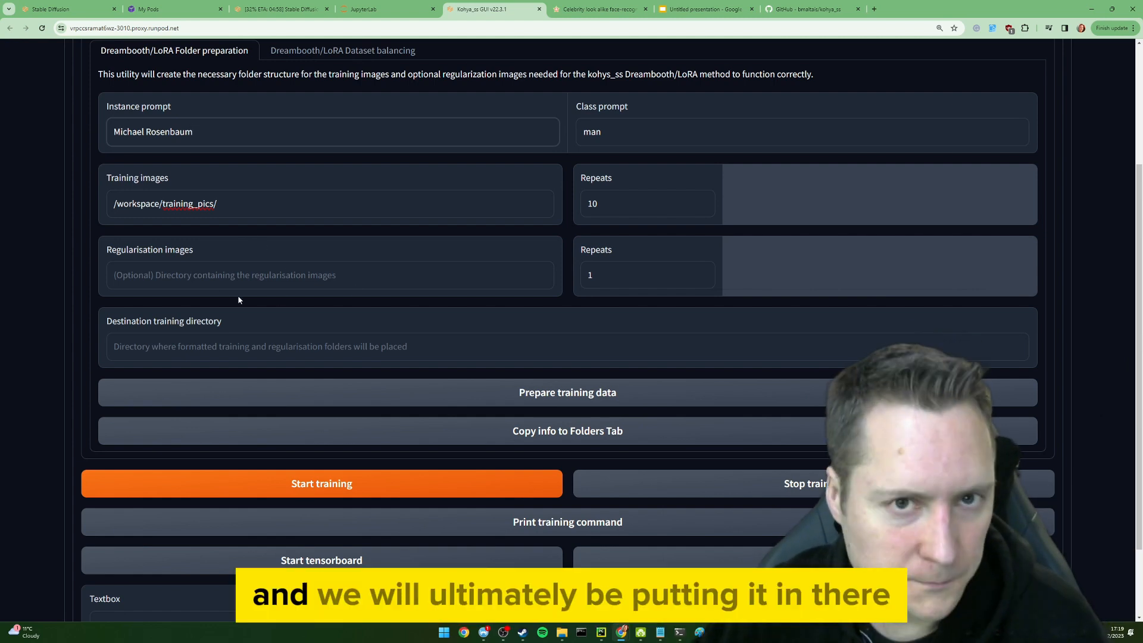
click(226, 277)
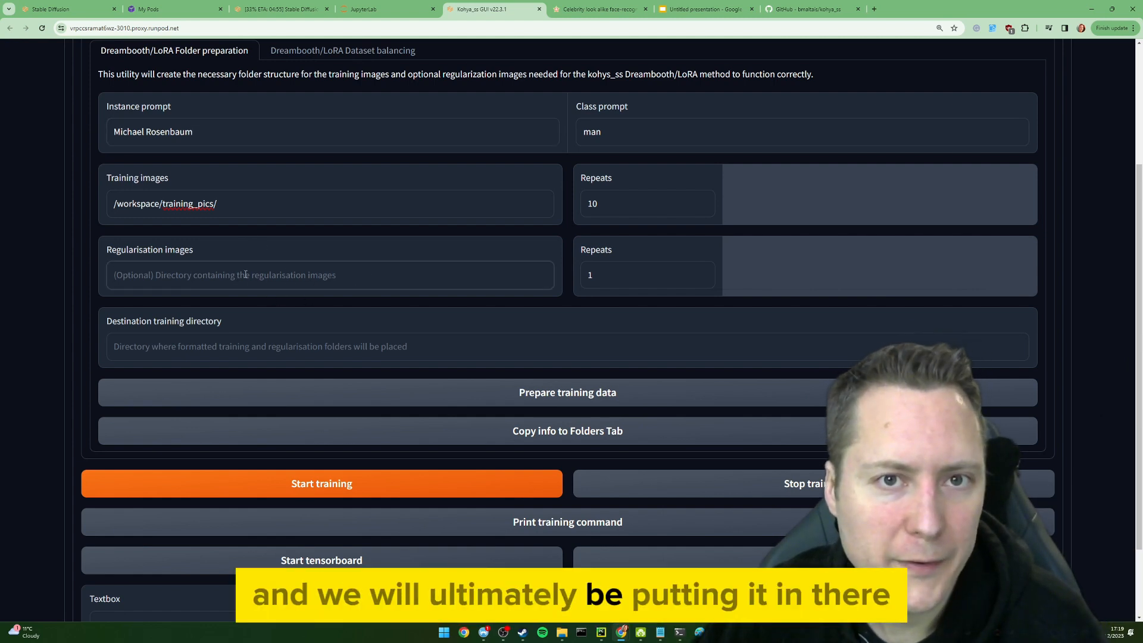
Set the destination training directory to /workspace/to_train_from, reusing the training images path as its base
click(196, 345)
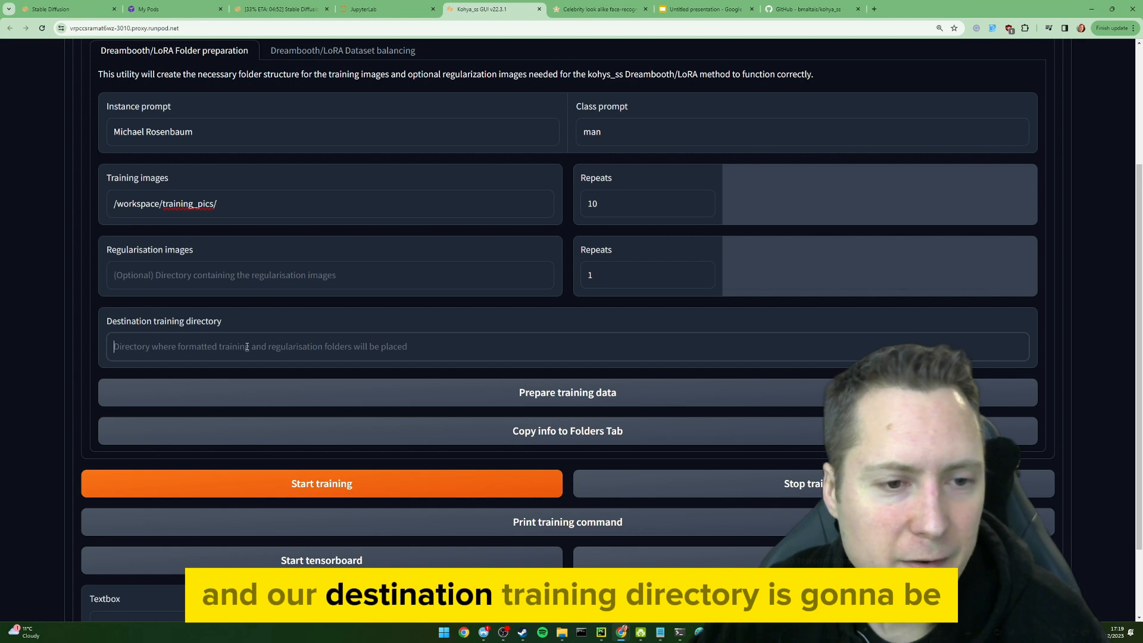
drag(225, 204, 66, 215)
key(ctrl+c)
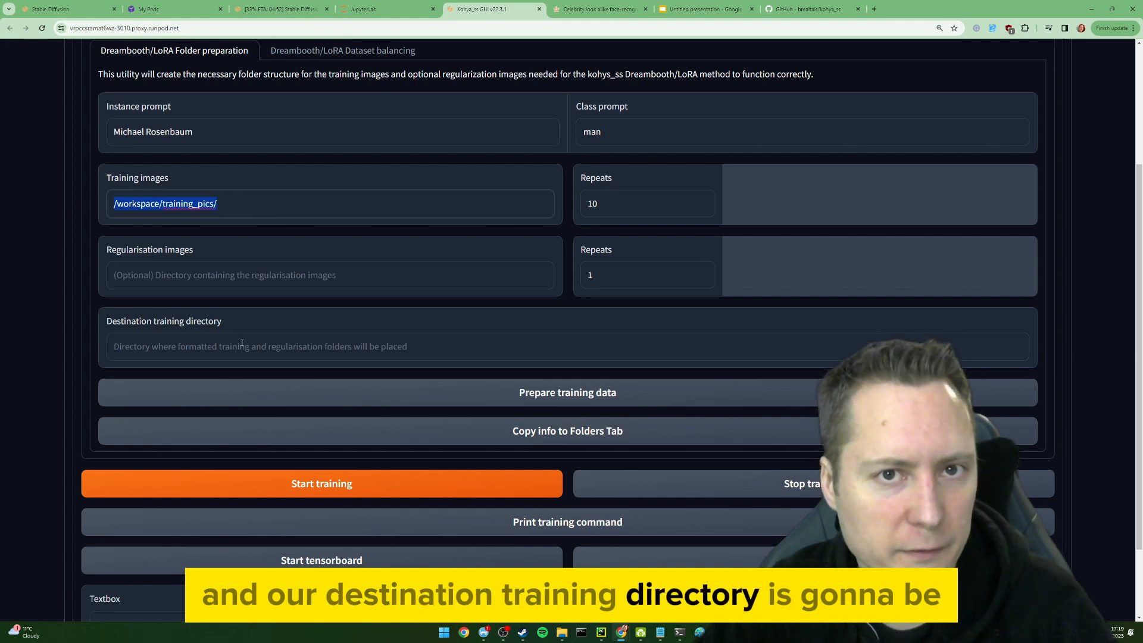
click(241, 342)
key(ctrl+v)
key(BackSpace)
key(BackSpace)
key(BackSpace)
key(BackSpace)
key(BackSpace)
key(BackSpace)
key(BackSpace)
key(BackSpace)
key(BackSpace)
key(BackSpace)
key(BackSpace)
key(BackSpace)
key(BackSpace)
key(BackSpace)
text(to_train_)
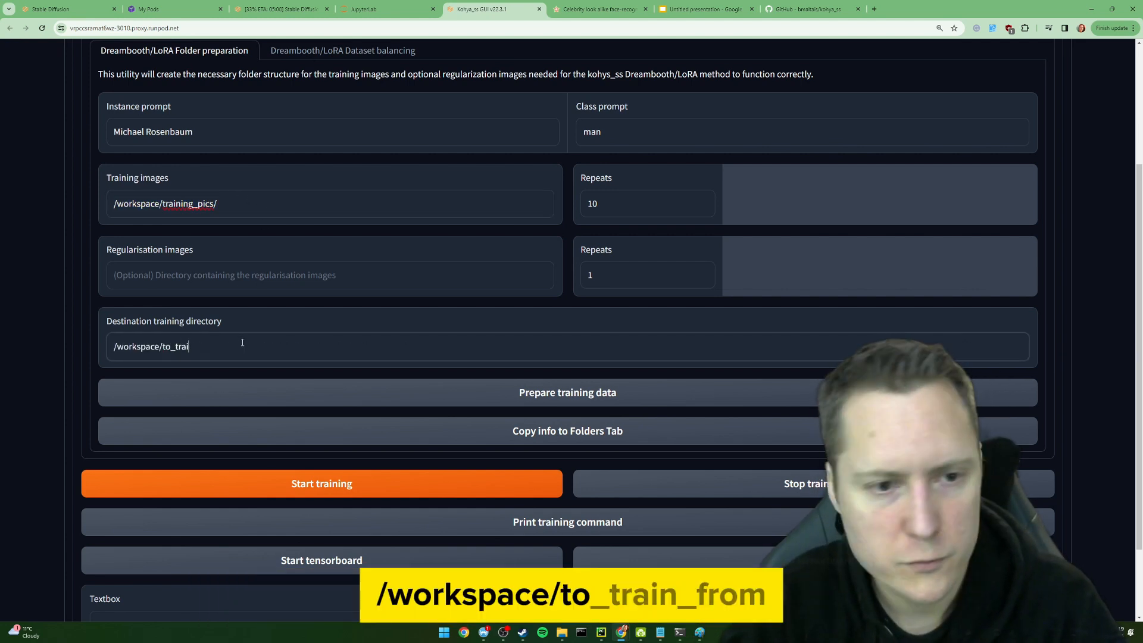
Switch to JupyterLab and open the folder workspace/stable-diffusion-webui/outputs/txt2img-images/2023-12-23
click(381, 9)
click(36, 94)
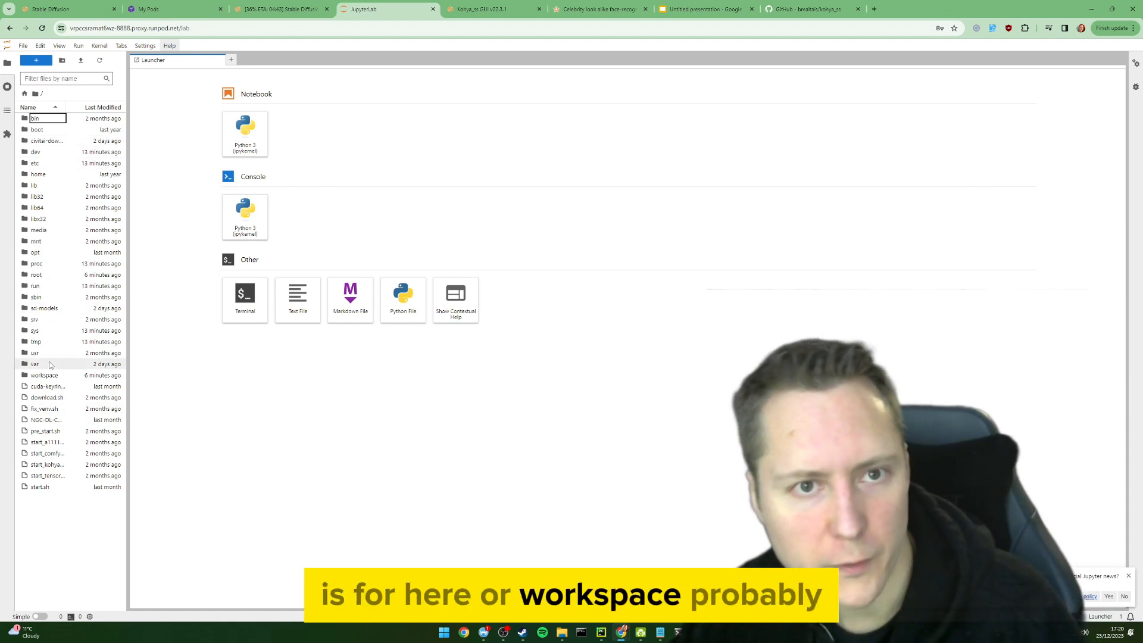
double_click(44, 376)
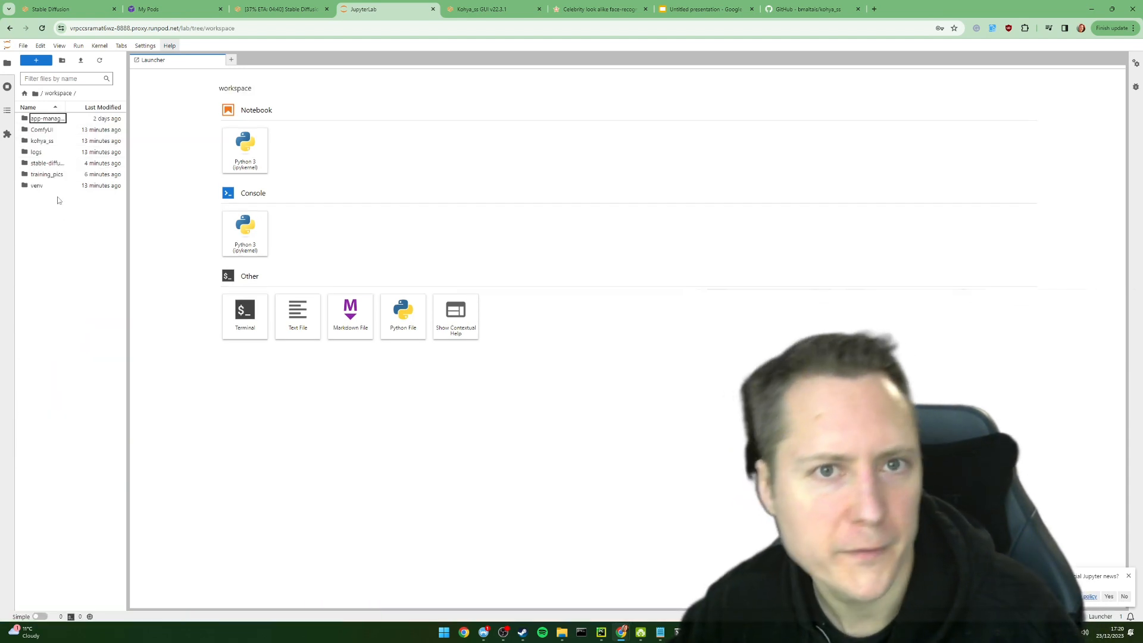
double_click(55, 164)
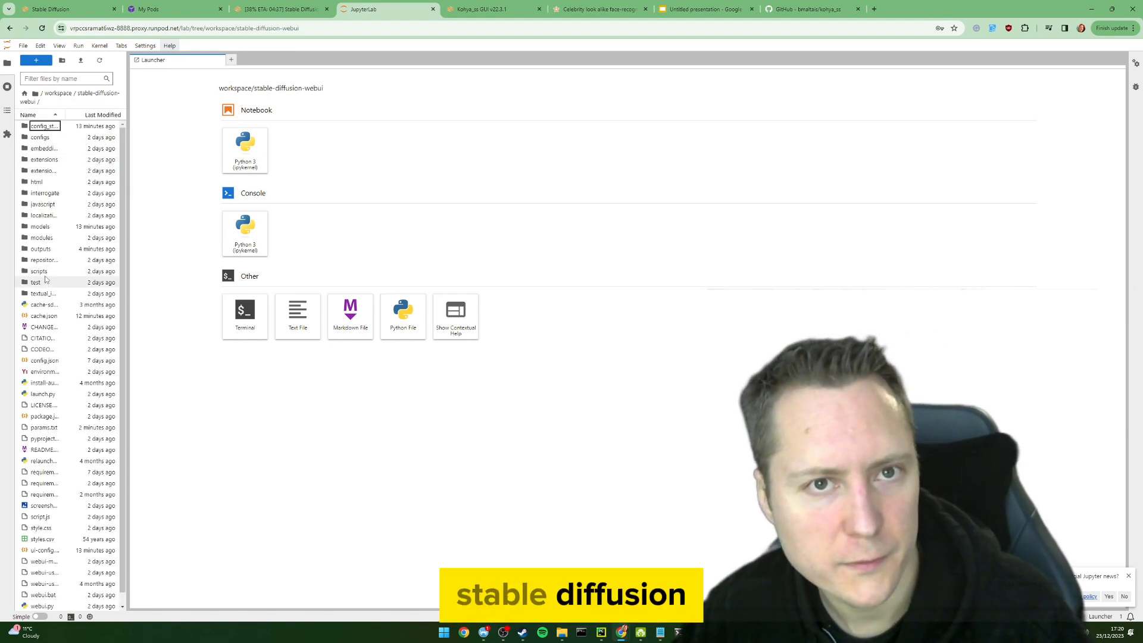
click(50, 251)
double_click(51, 251)
double_click(45, 127)
double_click(44, 127)
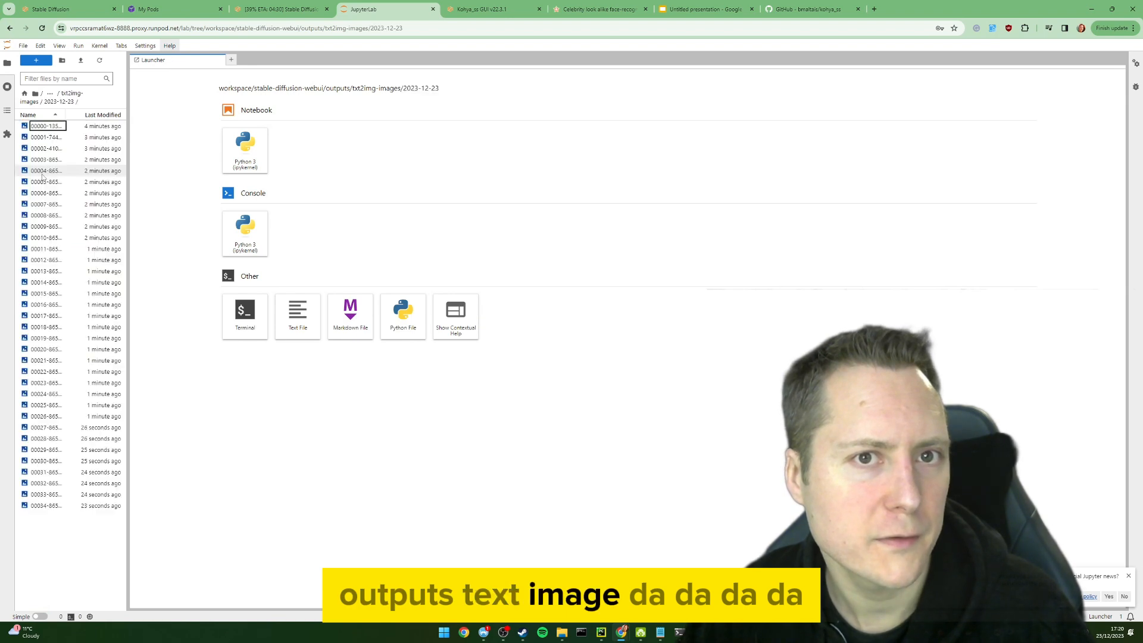
View the first two generated images, 00000 and 00001, and close each preview
click(40, 128)
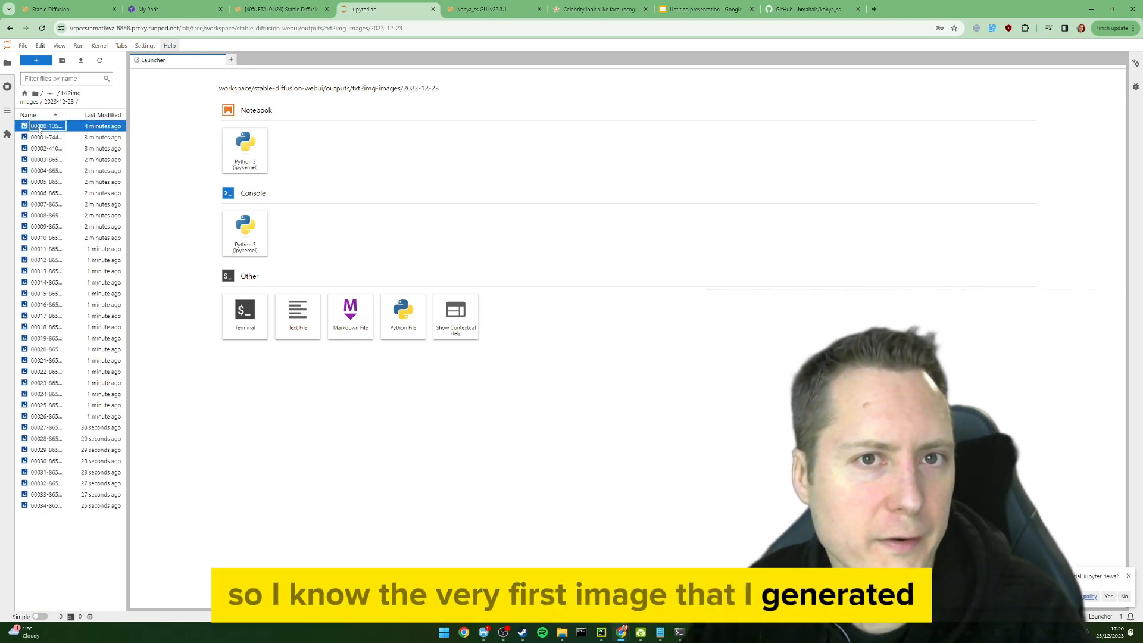
double_click(23, 127)
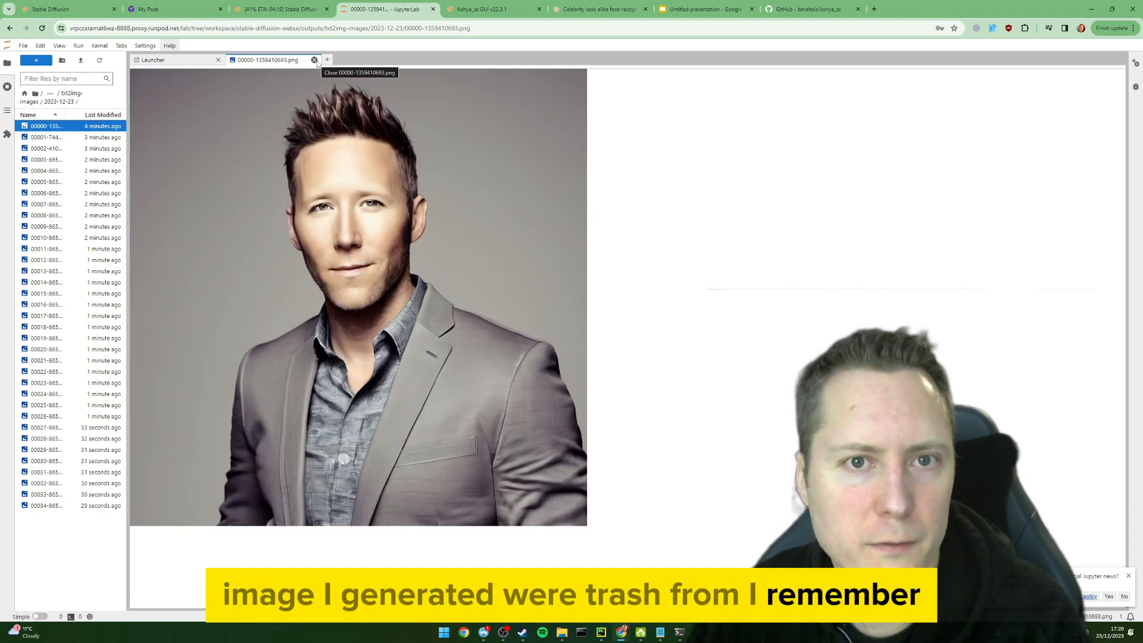
click(314, 60)
double_click(119, 137)
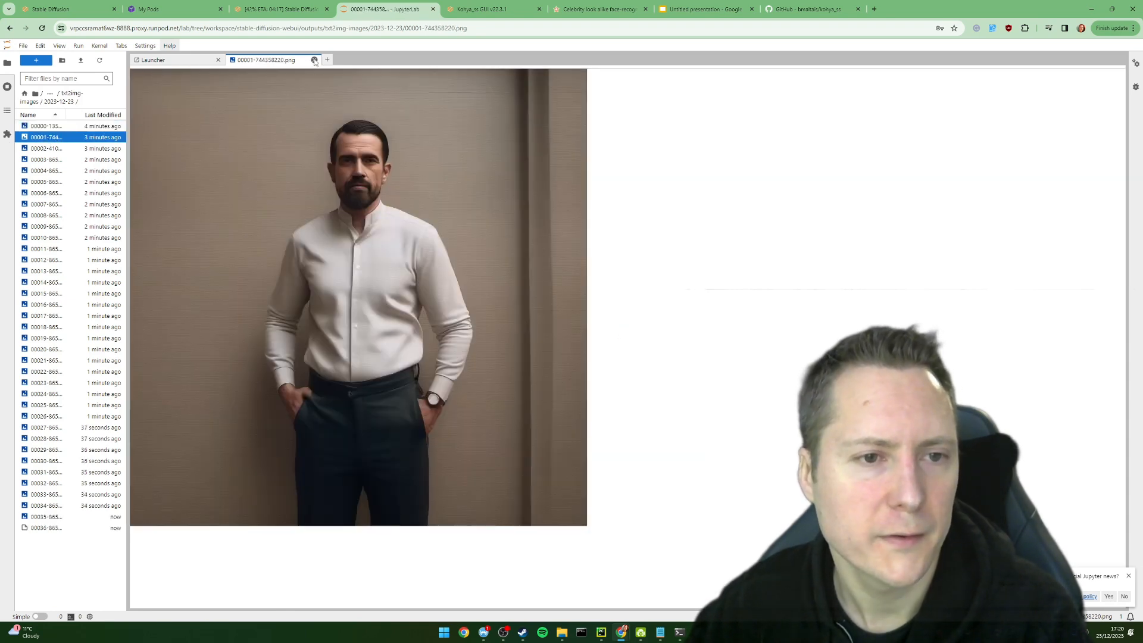
click(314, 60)
Permanently delete the generated celebrity image 00000-1359410693.png from the 2023-12-23 folder
click(48, 125)
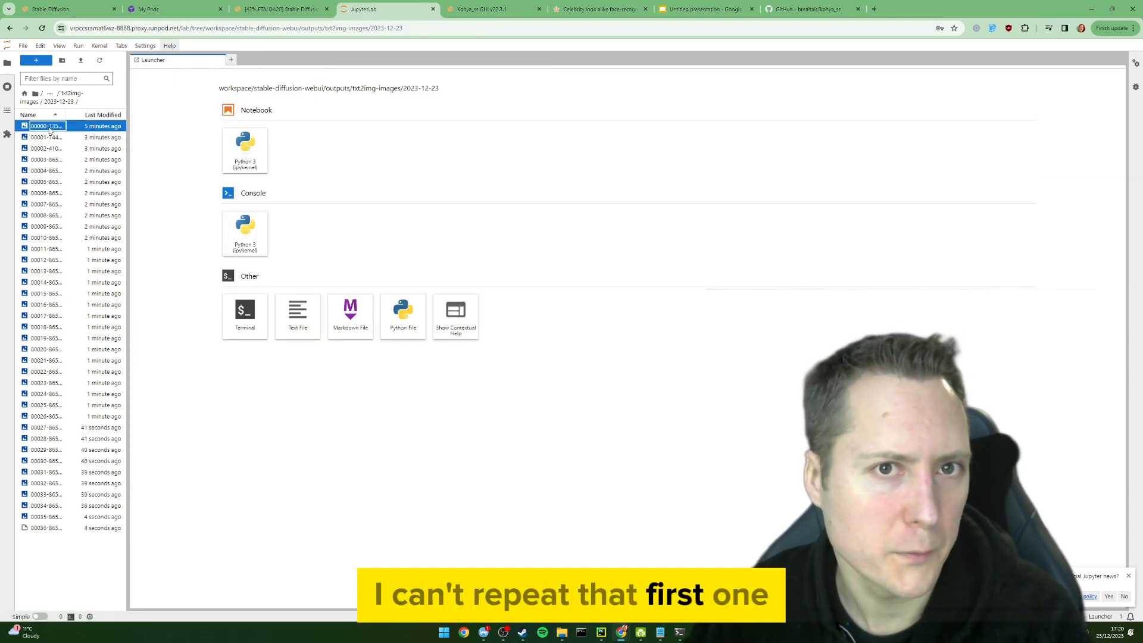
key(Delete)
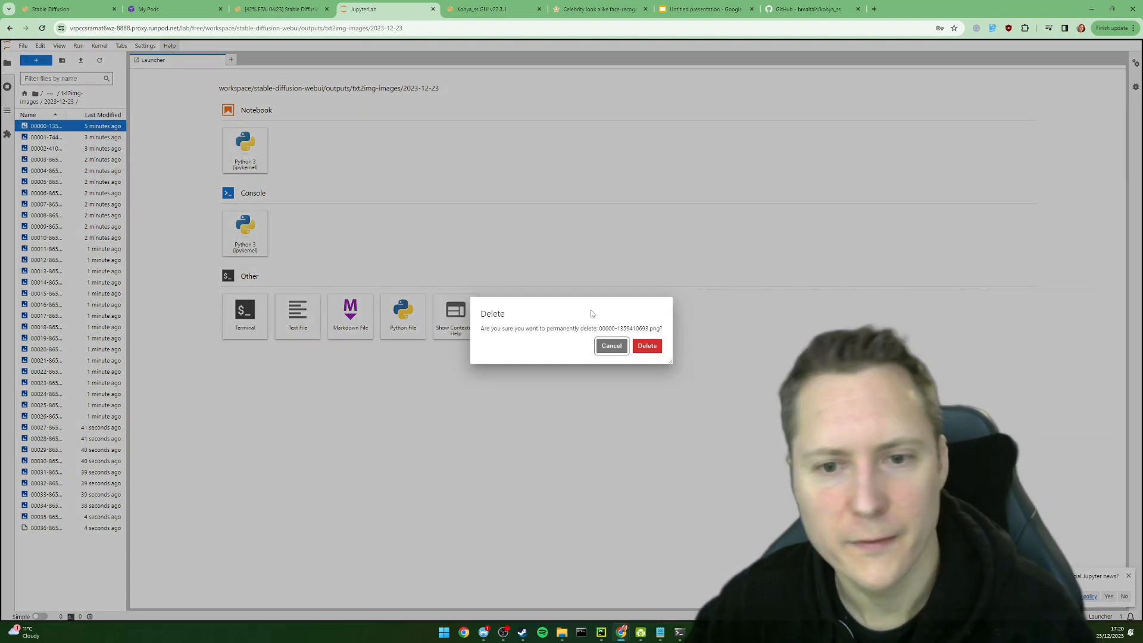
click(647, 345)
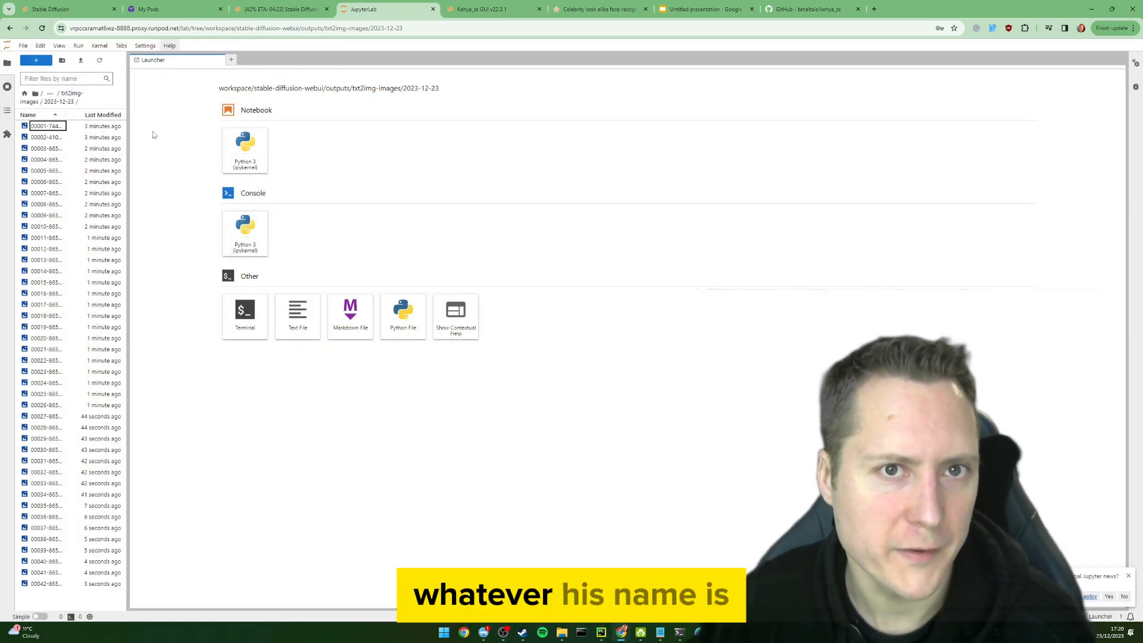
Go up to the txt2img-images folder and copy the path of its 2023-12-23 folder
right_click(66, 104)
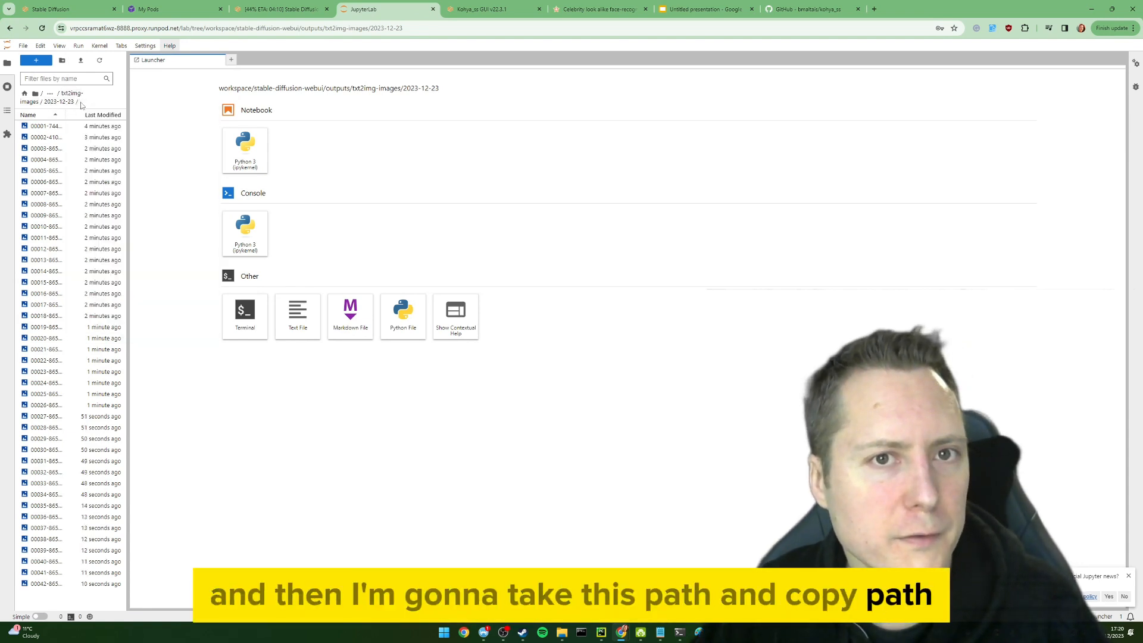
click(50, 95)
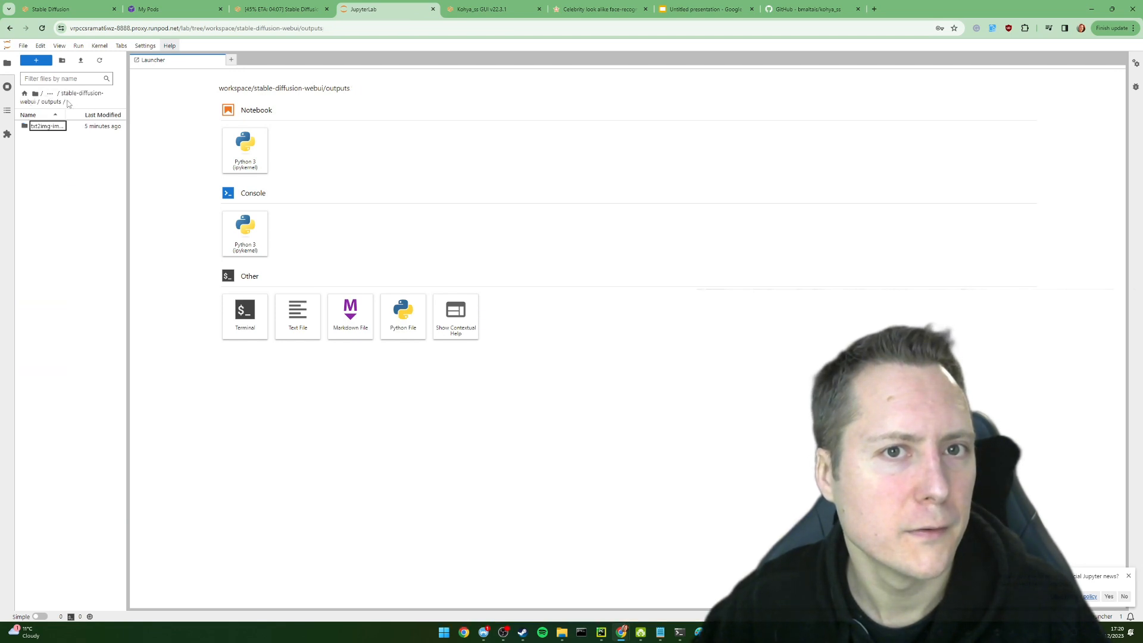
right_click(43, 130)
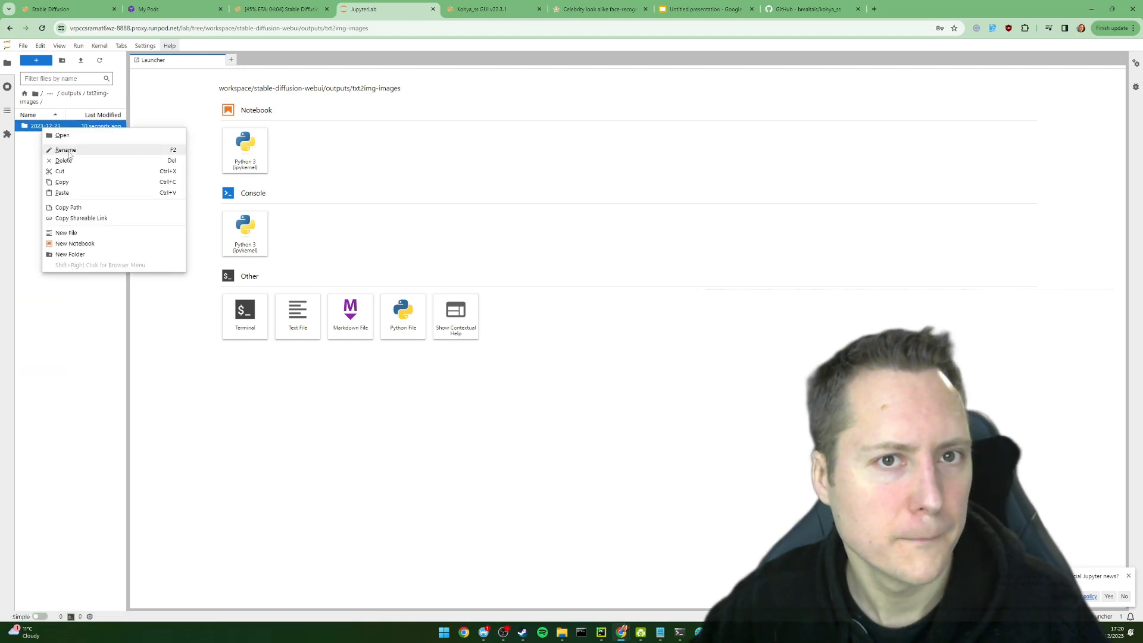
click(91, 213)
Return to Kohya_ss and set the regularisation images directory to workspace/stable-diffusion-webui/outputs/txt2img-images/2023-12-23
click(281, 9)
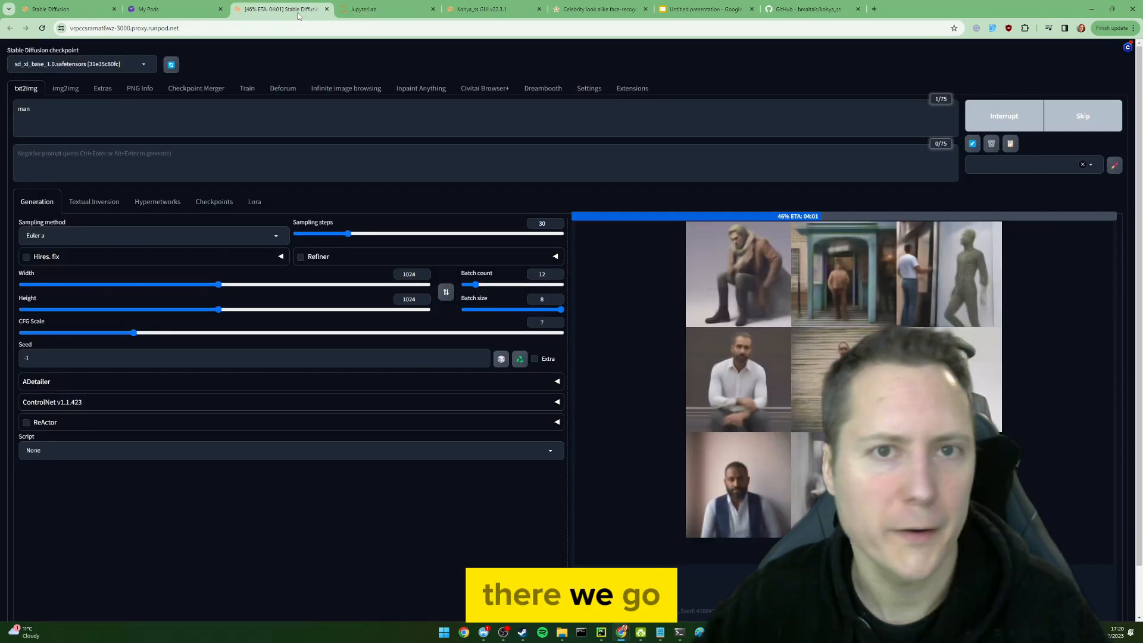
click(405, 12)
click(477, 9)
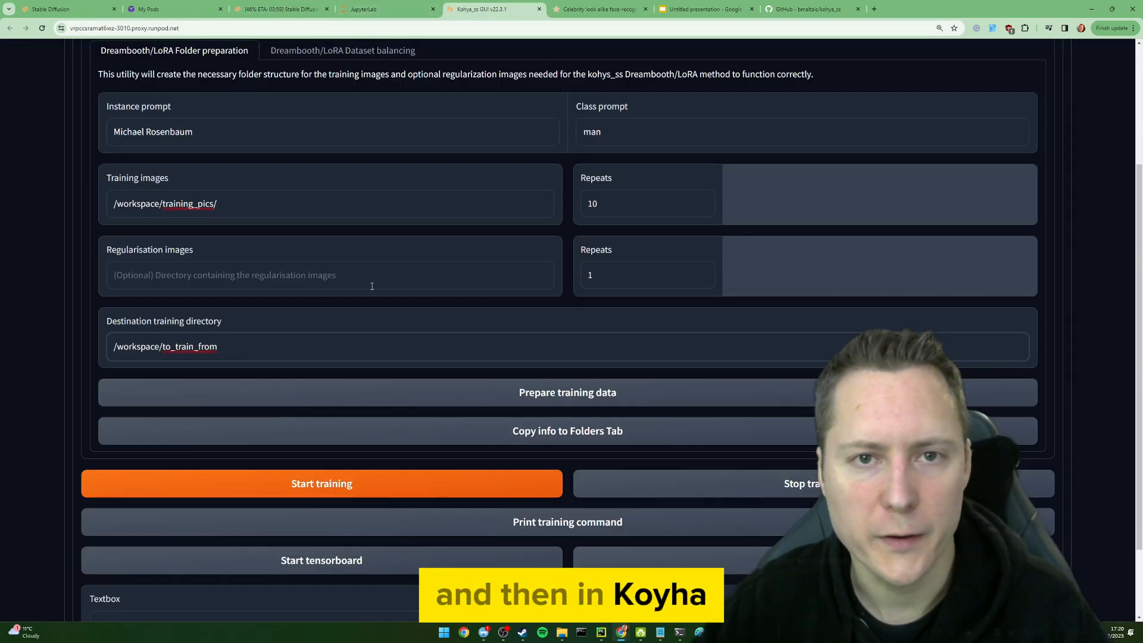
click(327, 281)
text(workspace/stable-diffusion-webui/outputs/txt2img-images/2023-12-23)
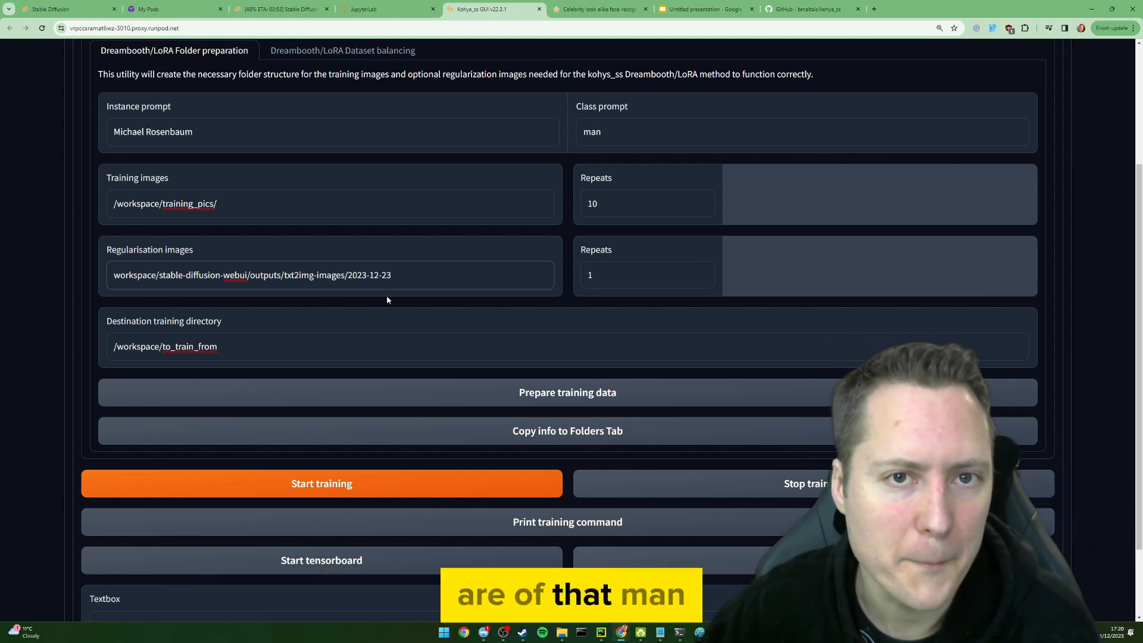
Check the image generation progress in Stable Diffusion and return to the Kohya dataset preparation settings
click(284, 11)
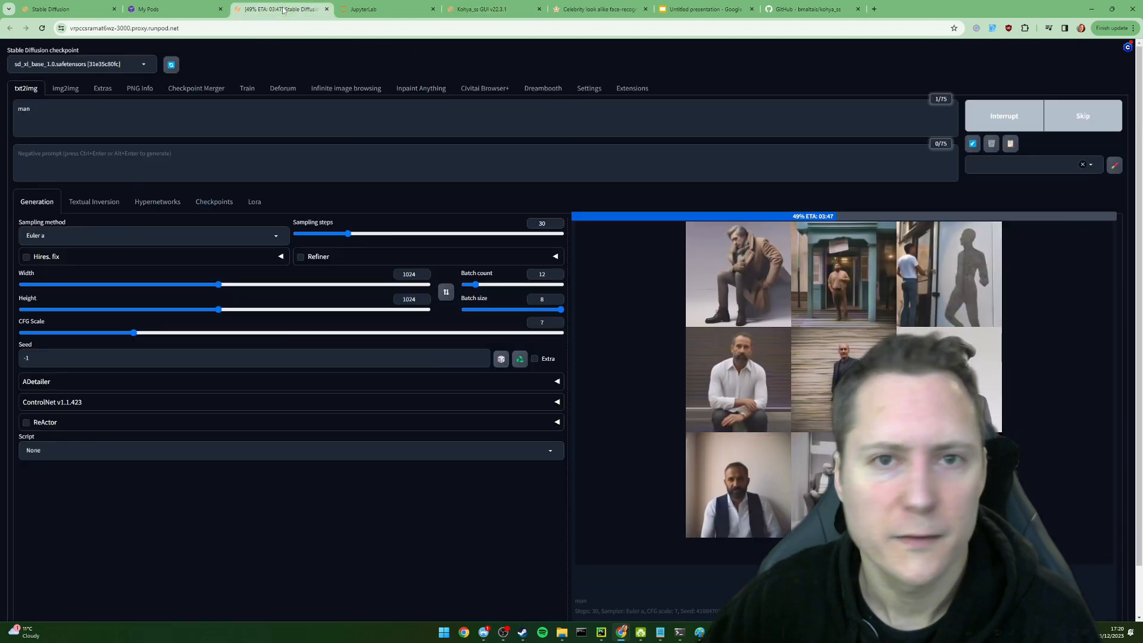
click(470, 9)
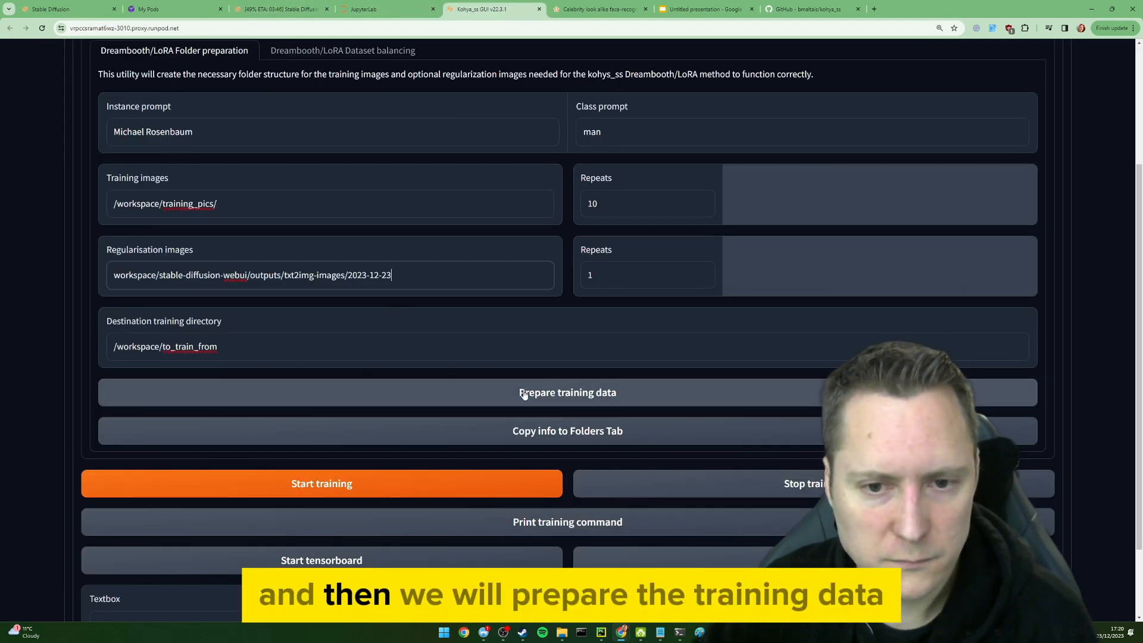
scroll(524, 393, up, 1)
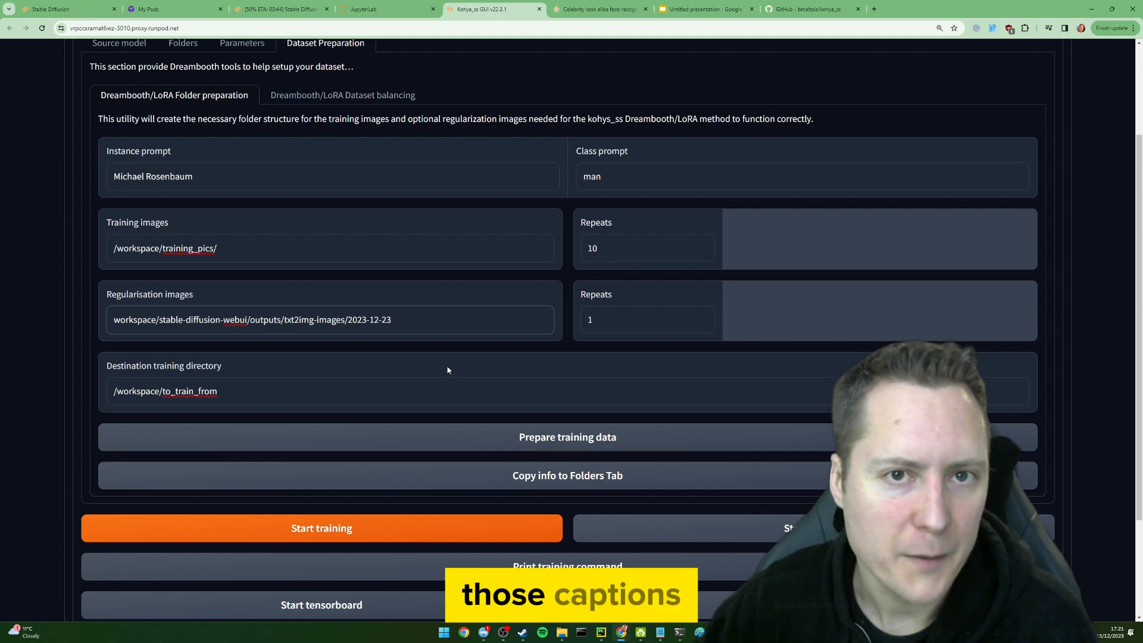
Review the generated batch of "man" images, the checkpoint and the prompt in Stable Diffusion, enlarging the page to 150%
click(262, 10)
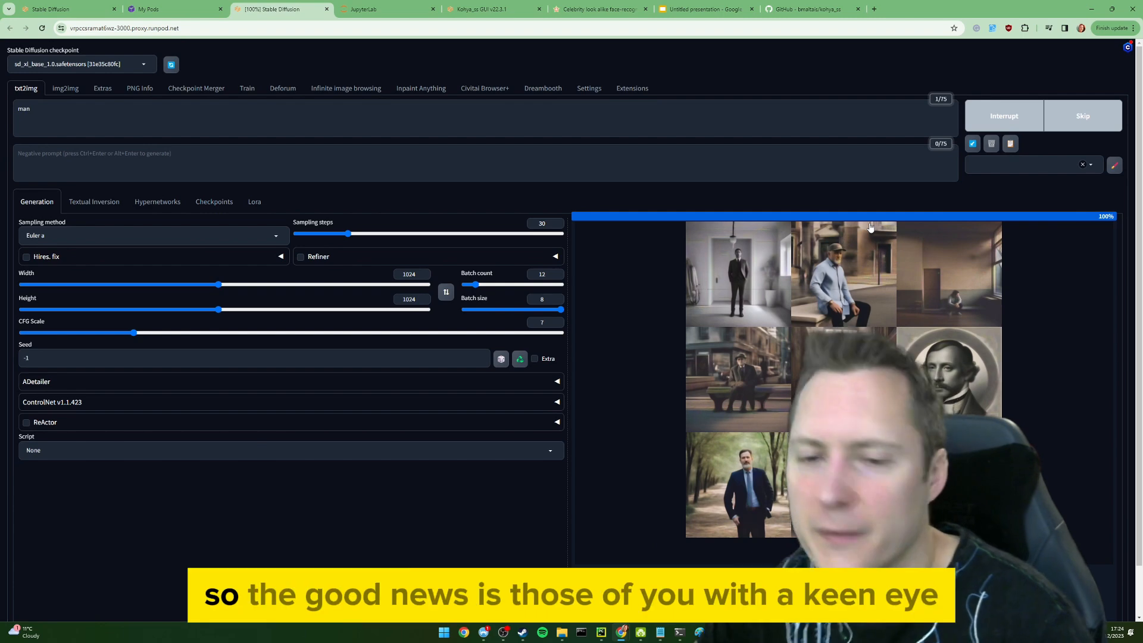
key(ctrl+plus)
key(ctrl+plus)
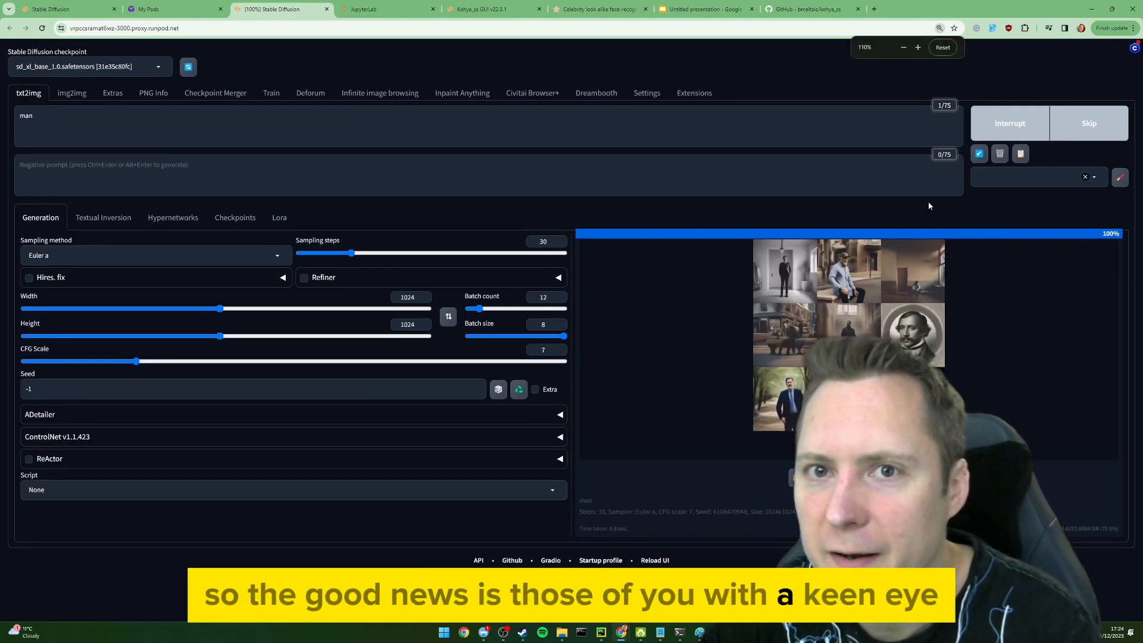
key(ctrl+plus)
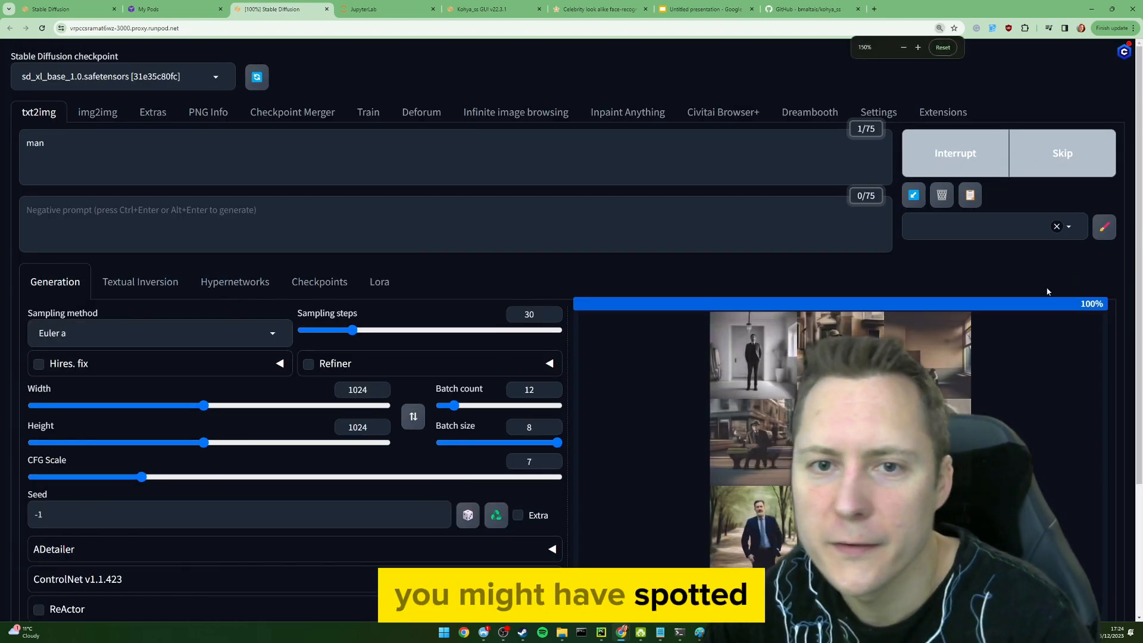
scroll(1025, 316, down, 1)
scroll(1025, 316, down, 1)
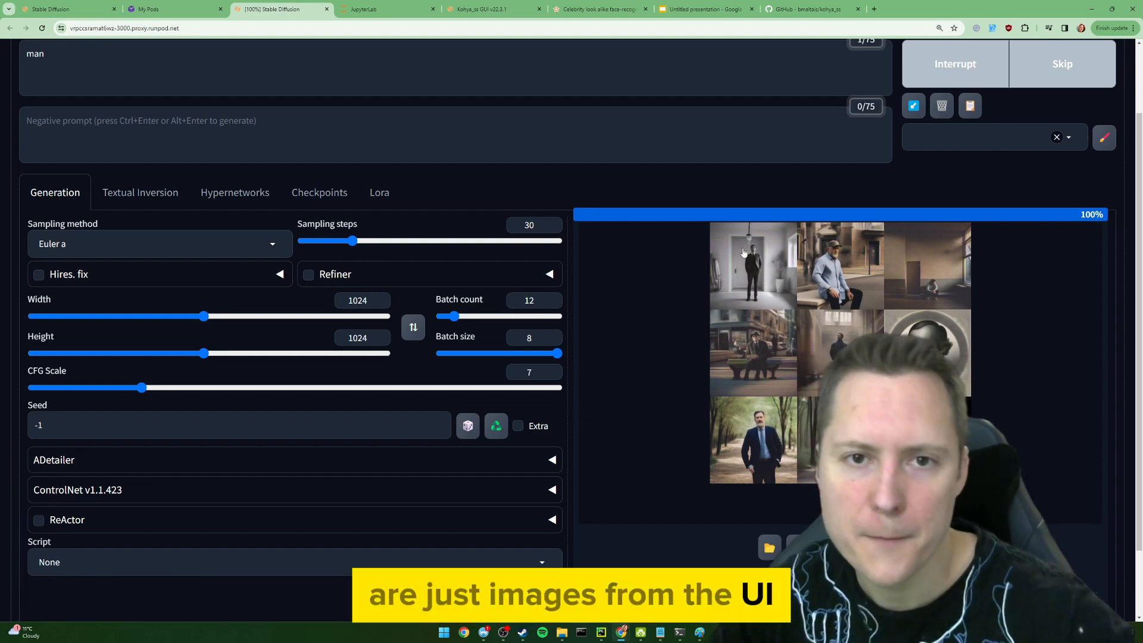
scroll(768, 260, up, 2)
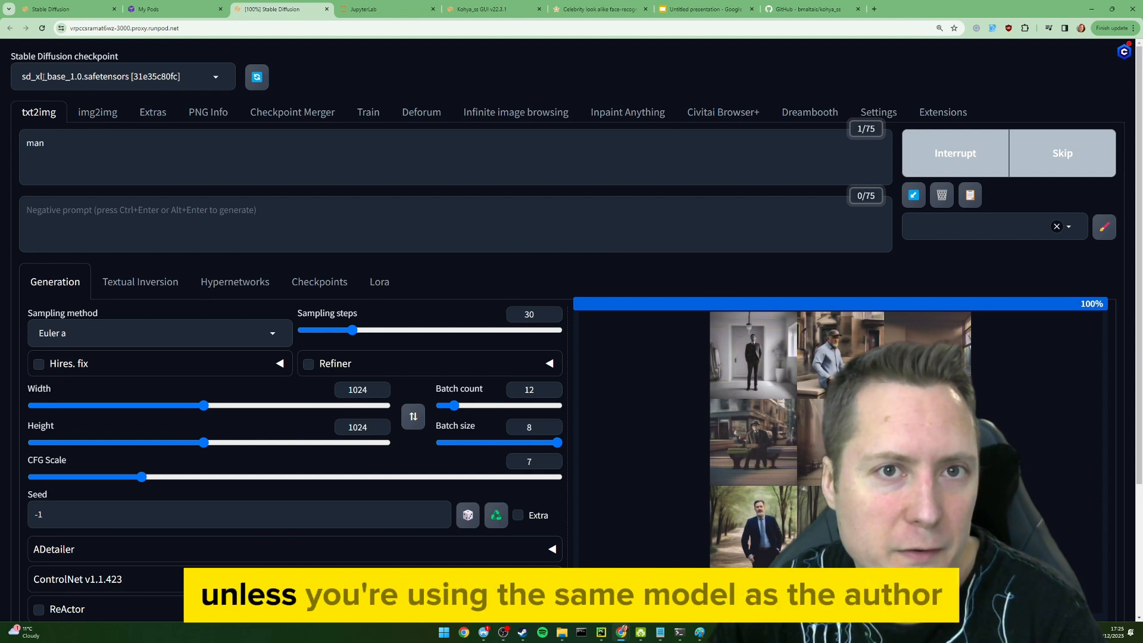
click(334, 136)
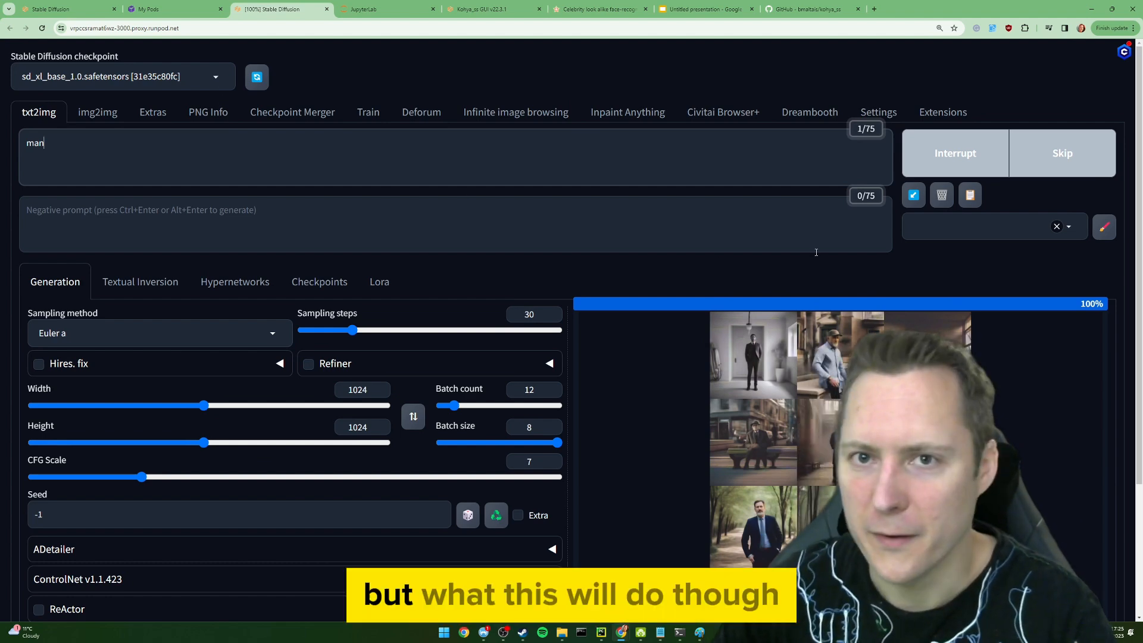
Generate one more "man" image with batch count 1 and batch size 1, and preview it enlarged
scroll(998, 345, down, 2)
scroll(1015, 339, up, 1)
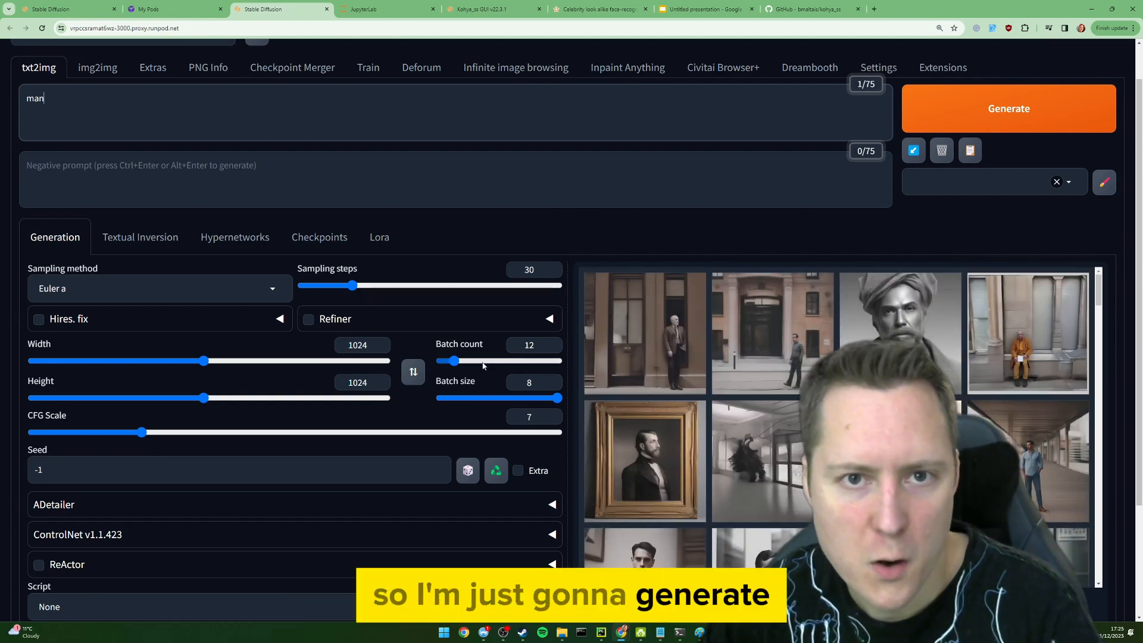
drag(455, 361, 440, 361)
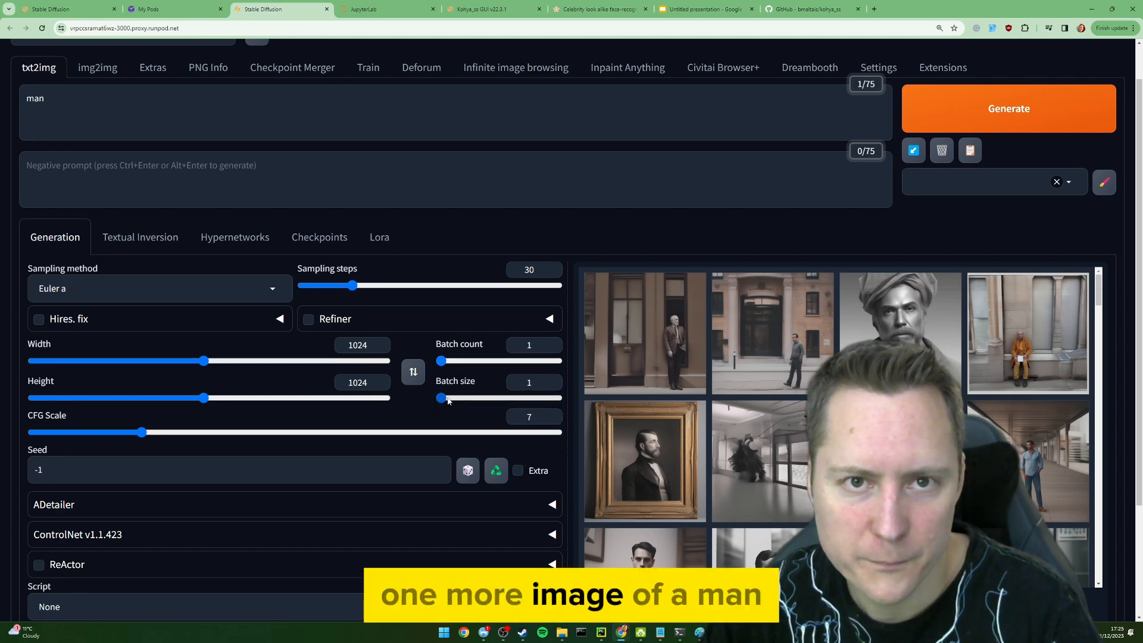
click(954, 109)
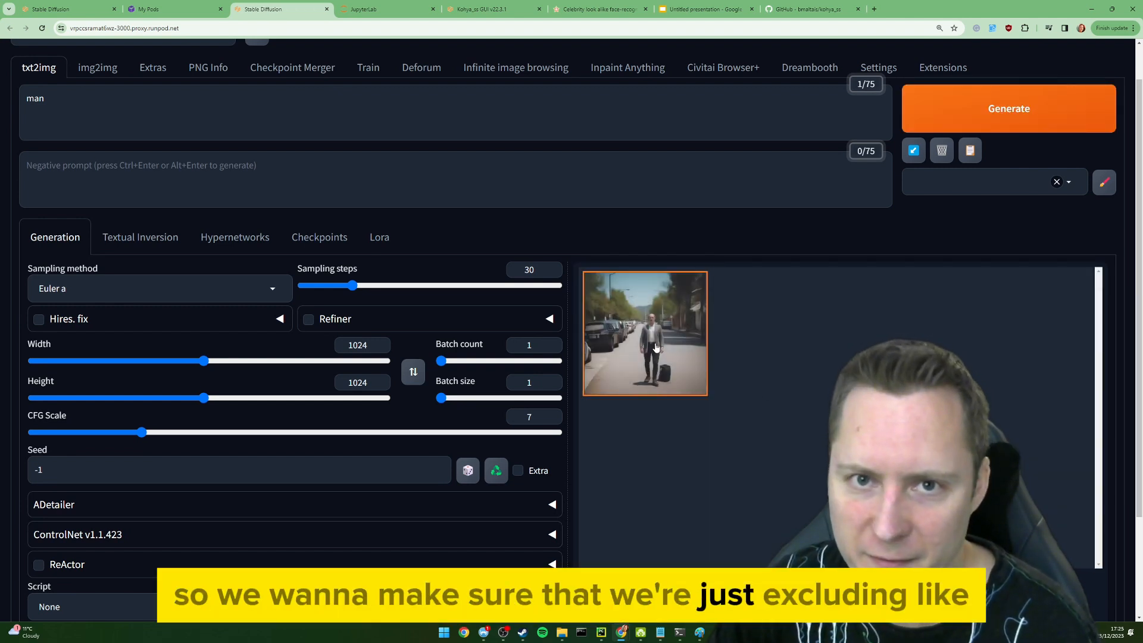
click(657, 348)
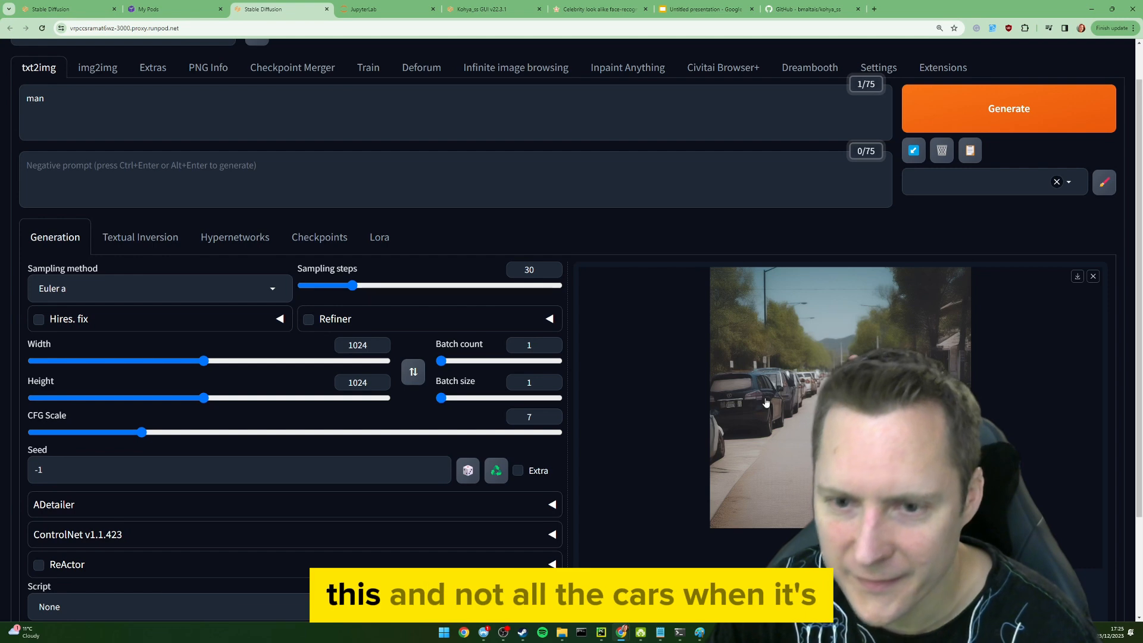
click(1093, 278)
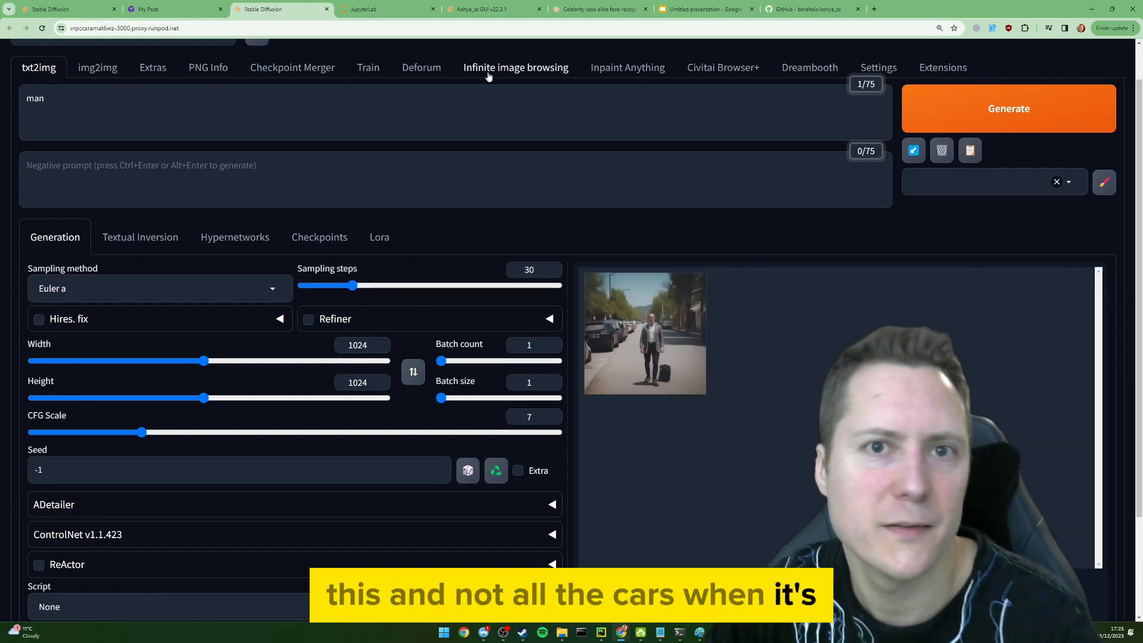
Switch to Kohya and review the regularisation images path and the repeats for the training and regularisation images
click(393, 9)
click(459, 6)
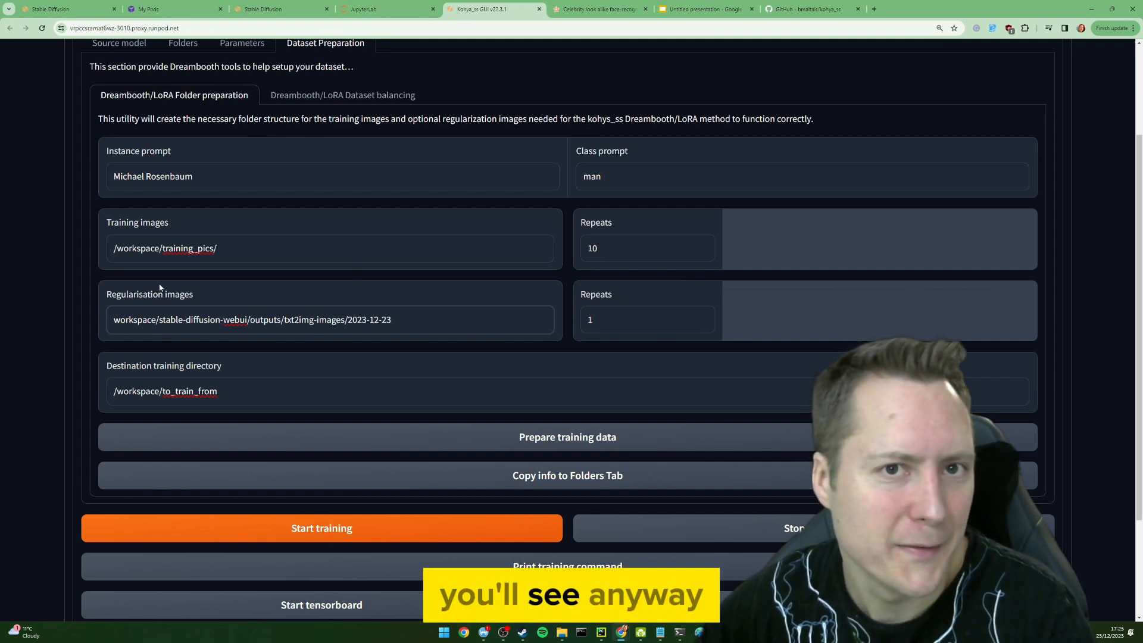
drag(404, 320, 110, 323)
click(336, 320)
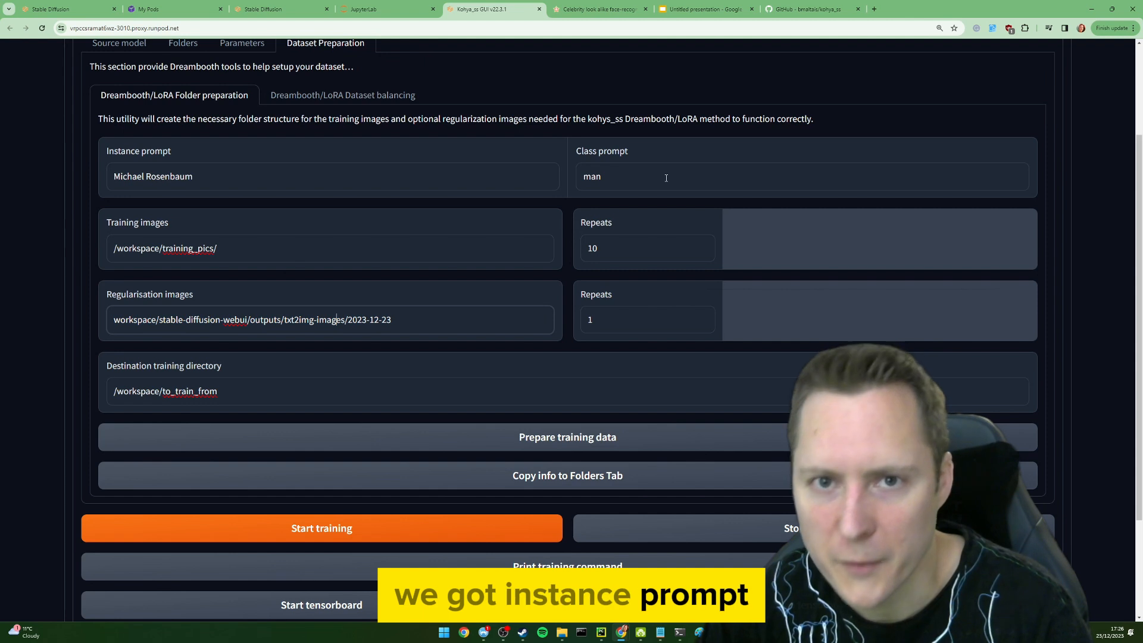
drag(645, 247, 543, 248)
click(630, 259)
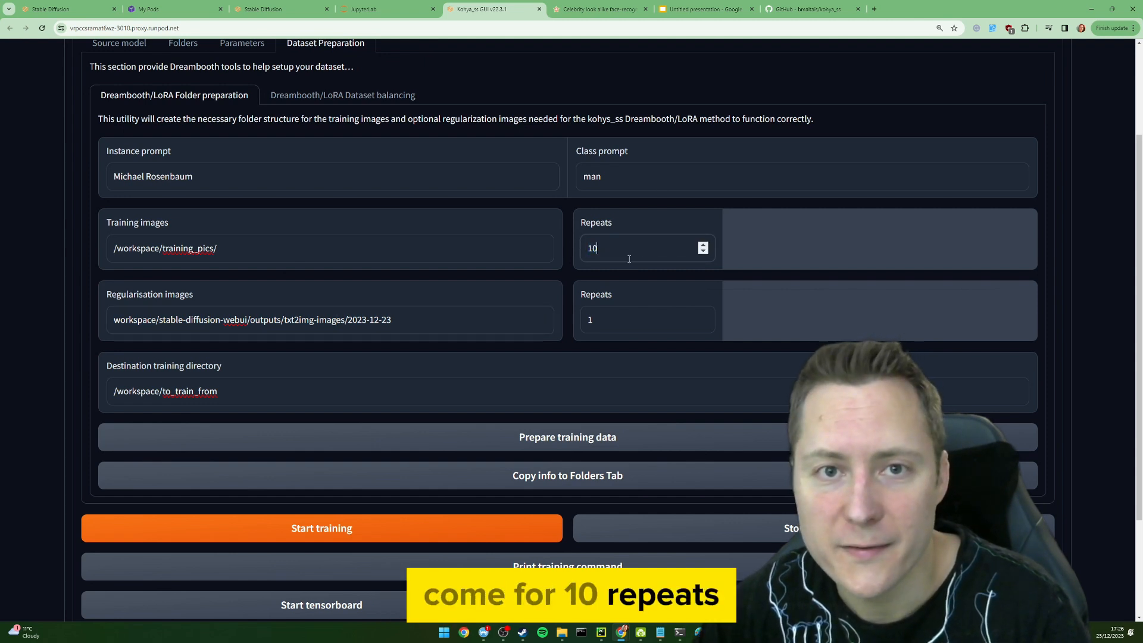
drag(607, 317, 578, 329)
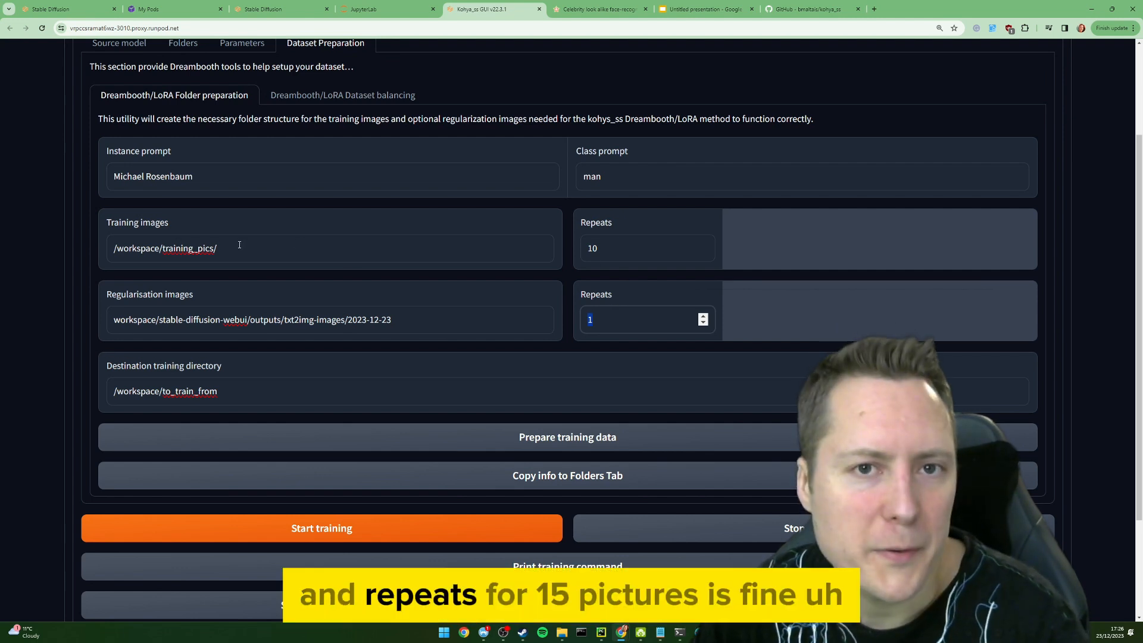
click(609, 324)
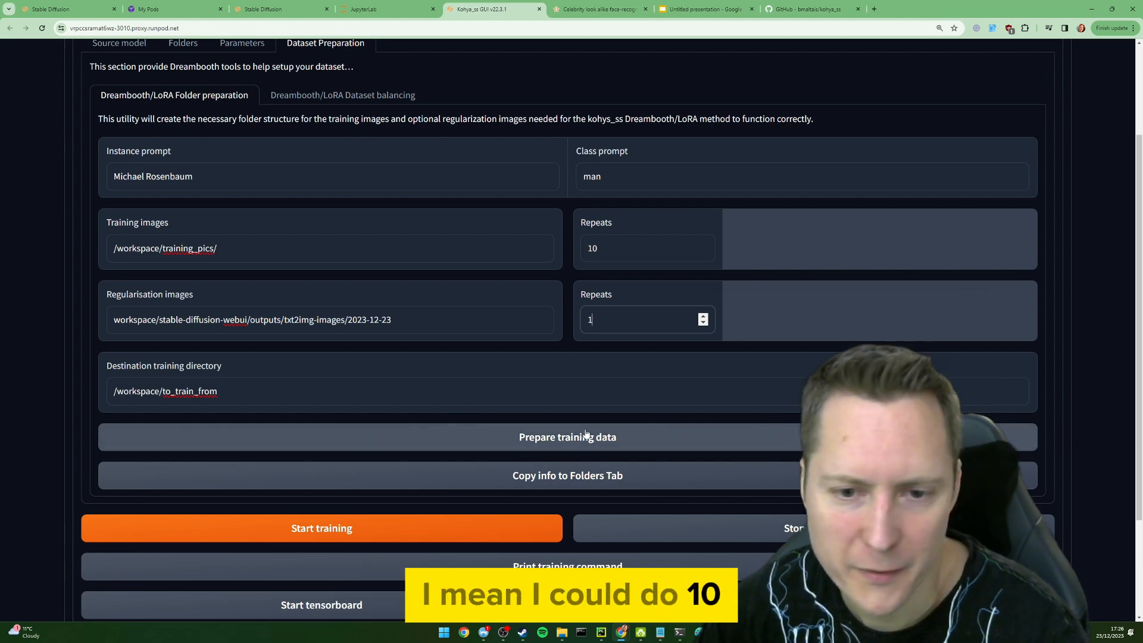
Inspect the image and output folder paths in Kohya's LoRA training folder settings
scroll(658, 437, down, 1)
scroll(619, 419, down, 1)
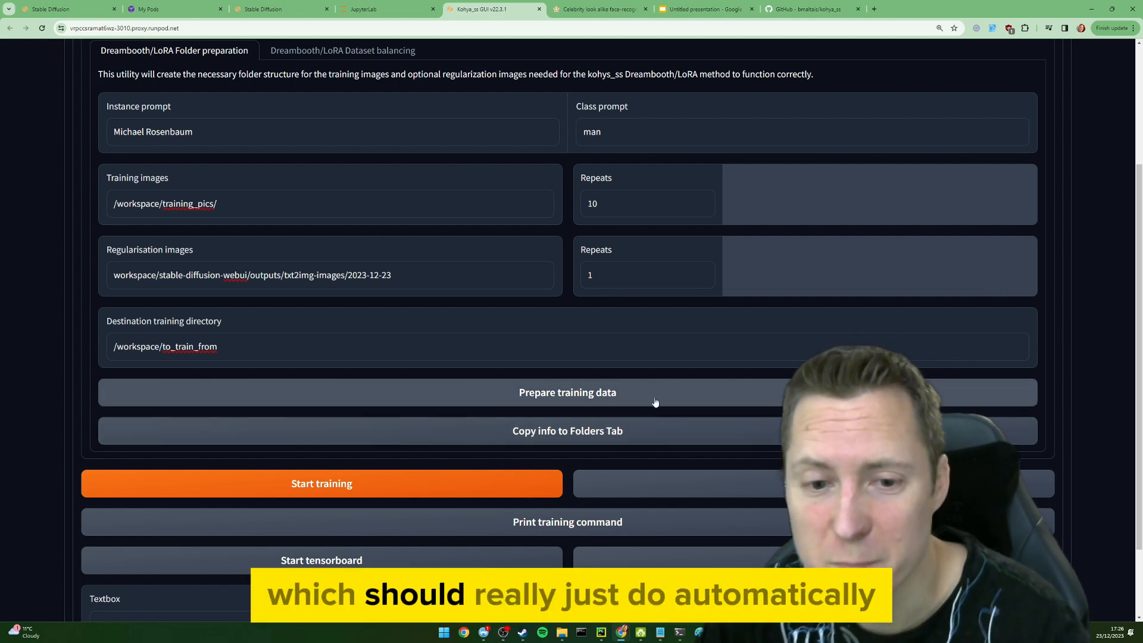
scroll(442, 245, up, 3)
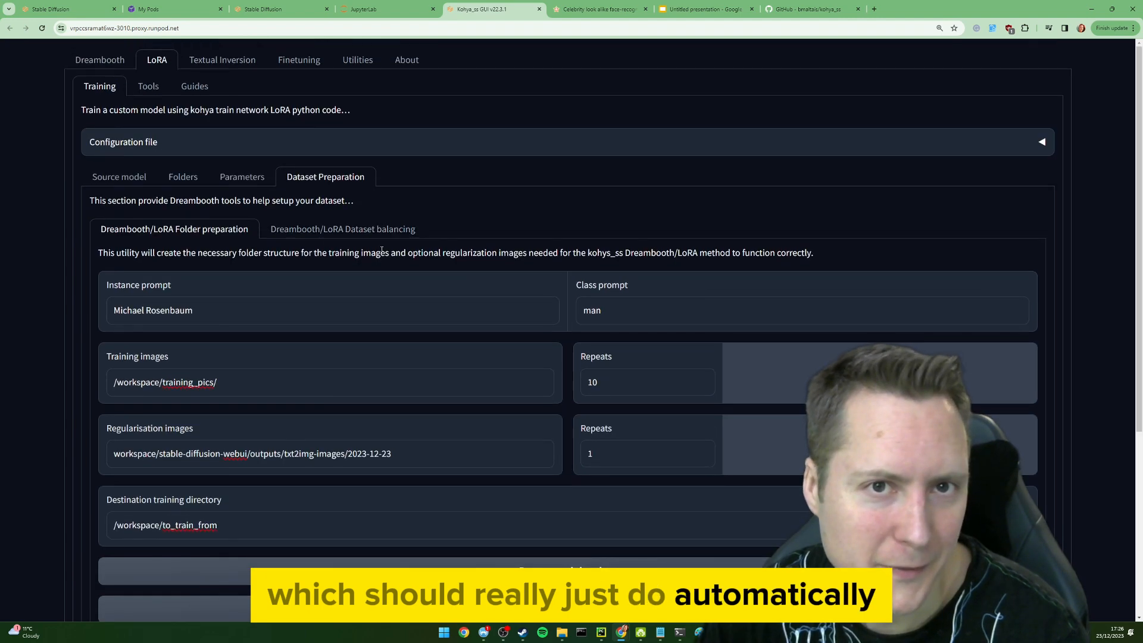
click(187, 182)
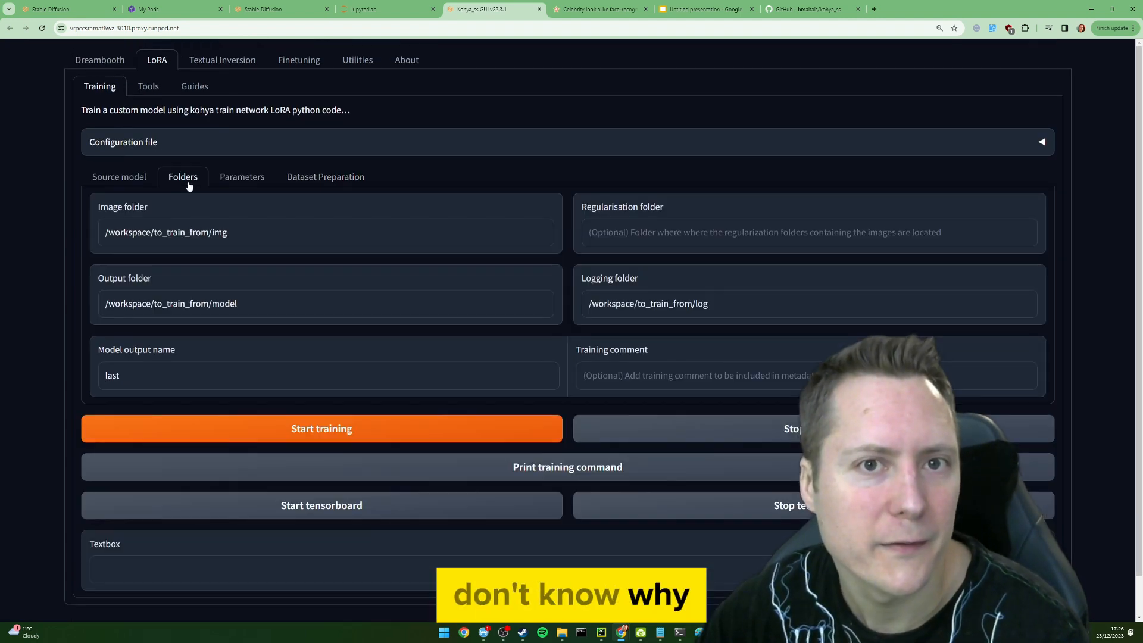
drag(281, 234, 82, 234)
drag(257, 303, 98, 300)
click(292, 237)
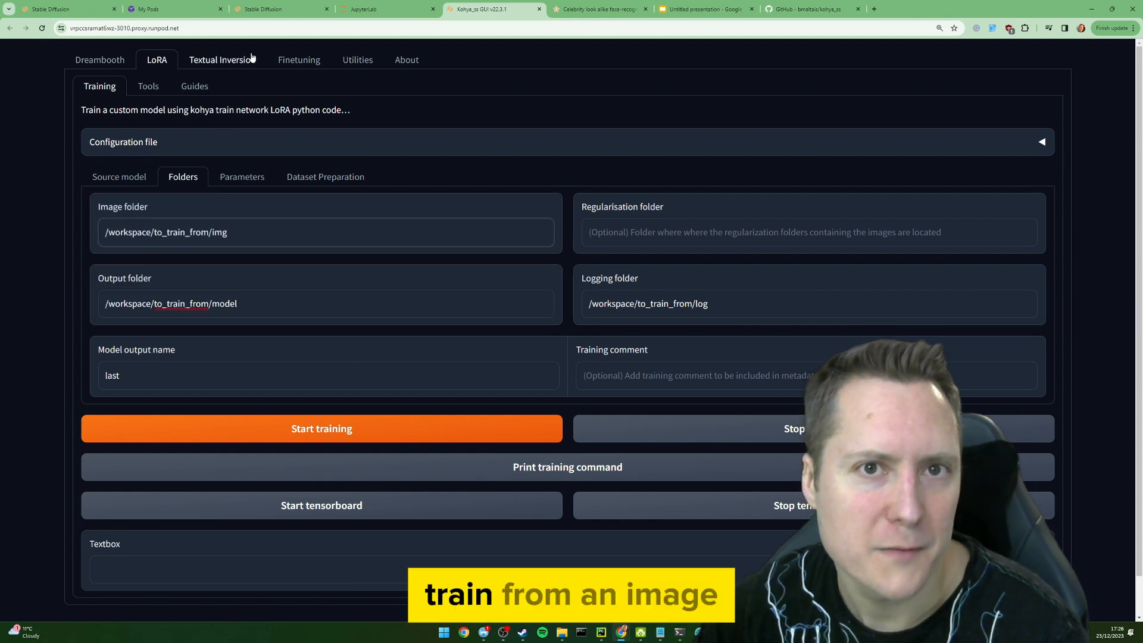
Switch to JupyterLab and open the 10-repeat training image folder inside workspace/to_train_from/img
click(402, 13)
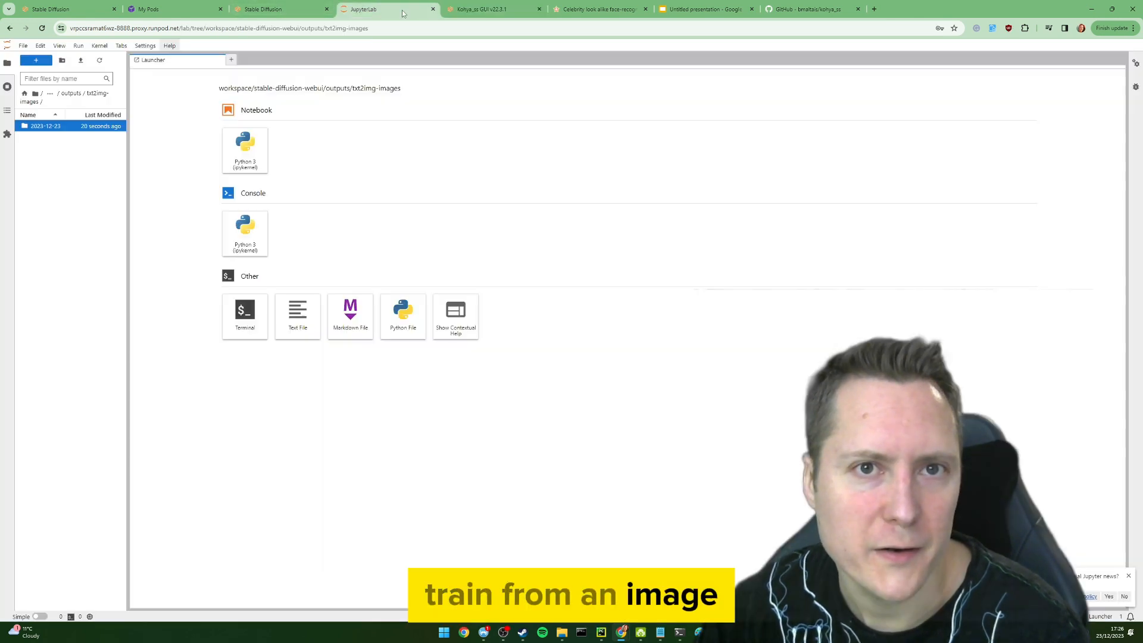
click(43, 96)
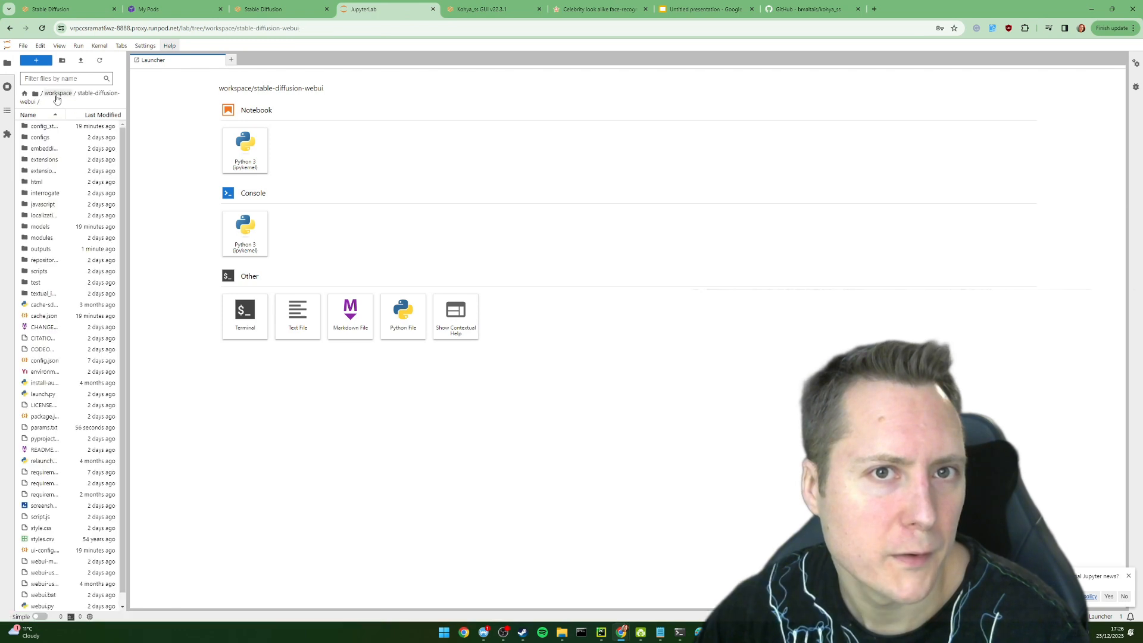
click(51, 94)
double_click(48, 174)
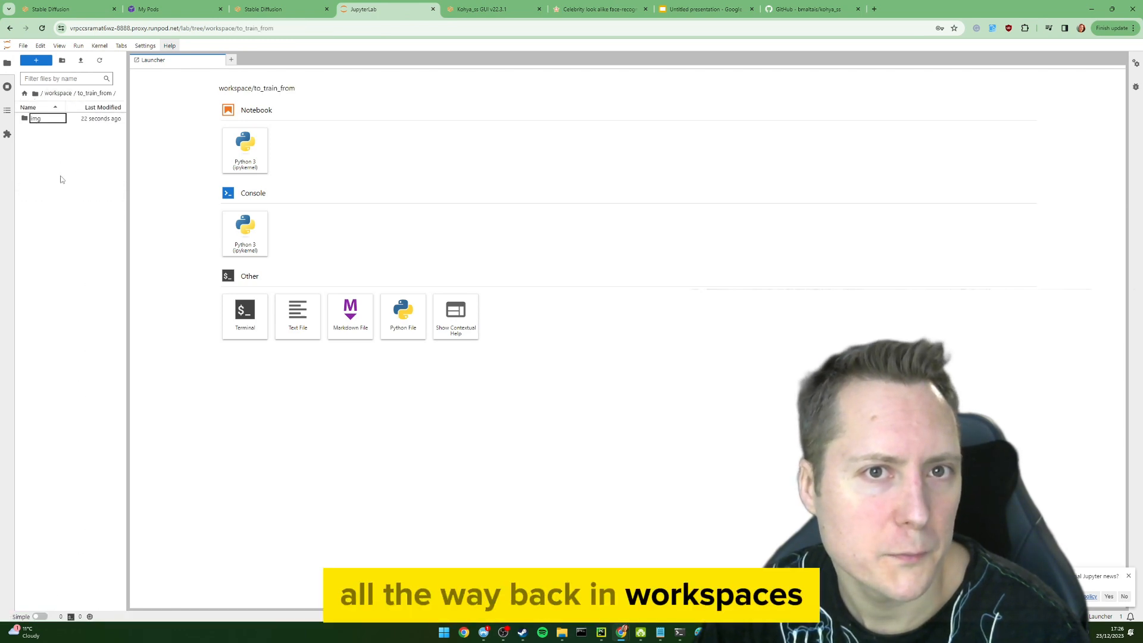
click(46, 120)
double_click(47, 119)
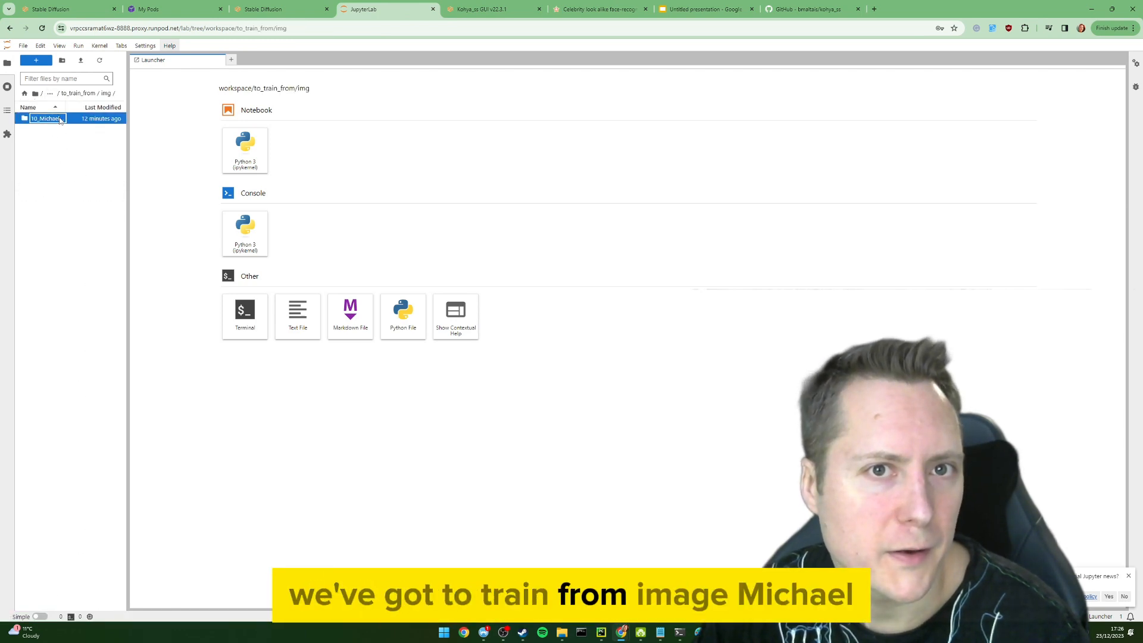
double_click(60, 119)
View the caption file 001-WED_D3C_1841.jpg.txt and its matching photo, closing each one after viewing
double_click(42, 138)
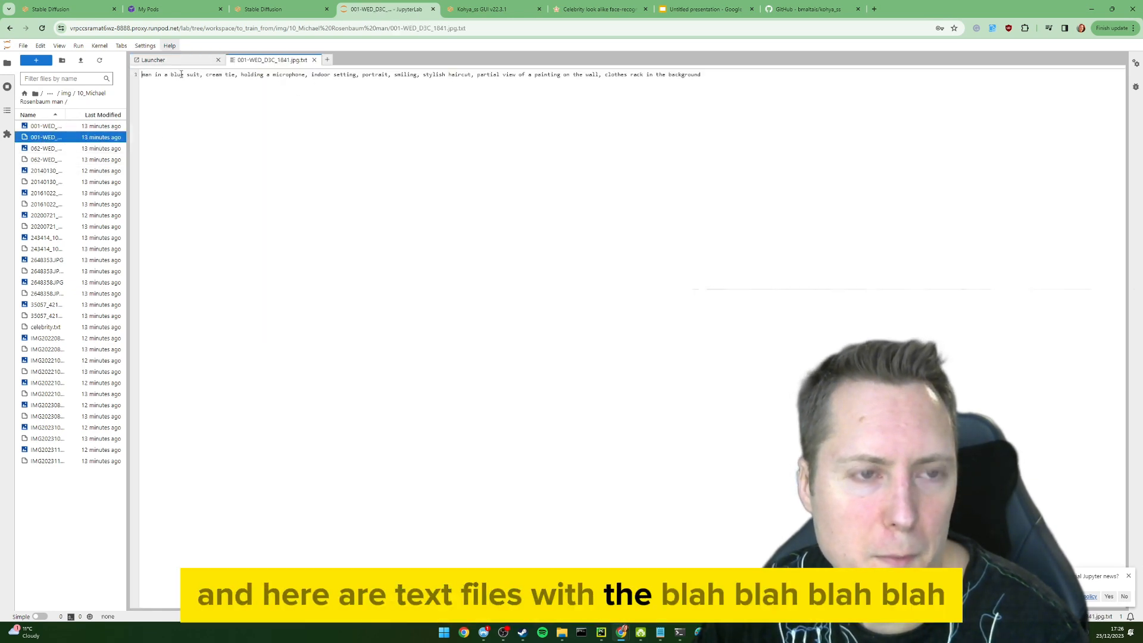
click(314, 60)
double_click(60, 127)
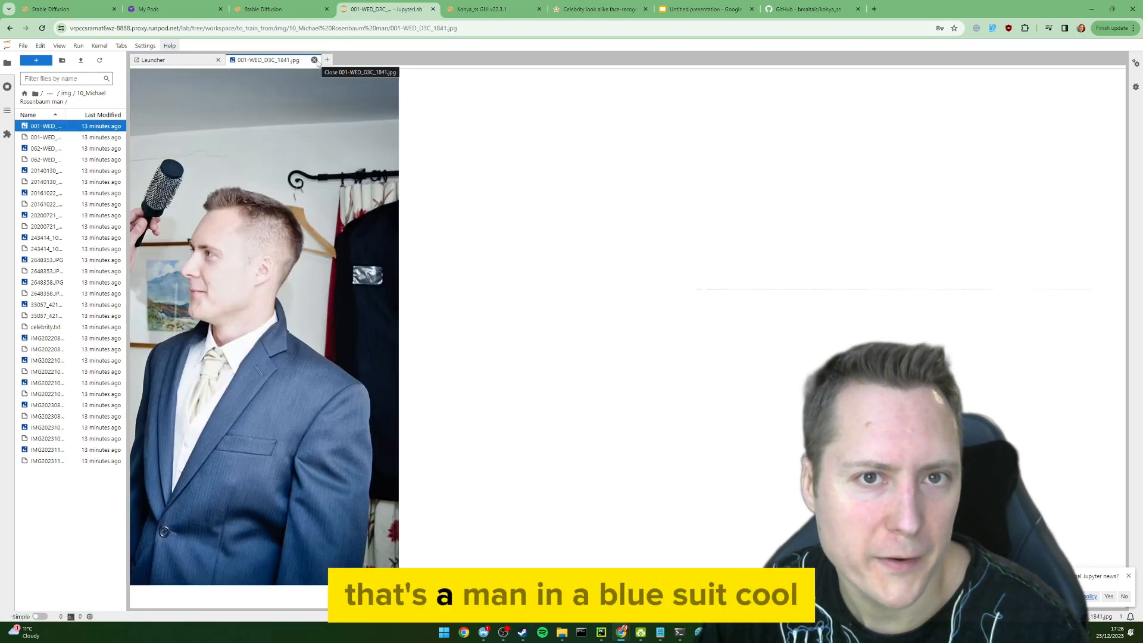
click(314, 60)
Return to Kohya and expand the configuration file section of the LoRA training settings
click(286, 9)
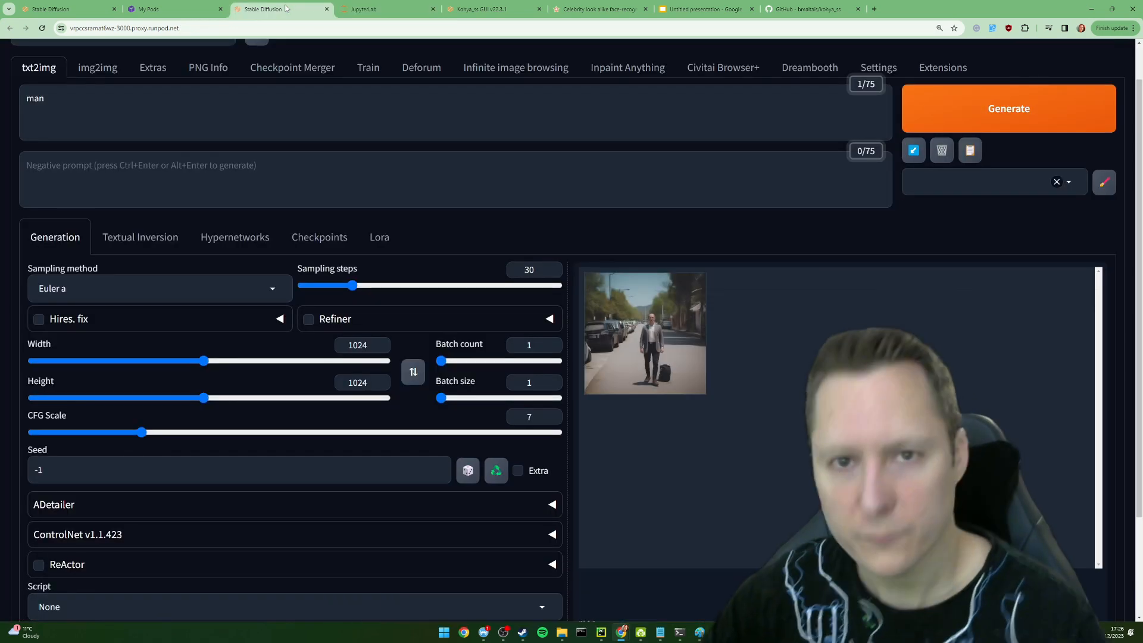
click(395, 8)
click(483, 9)
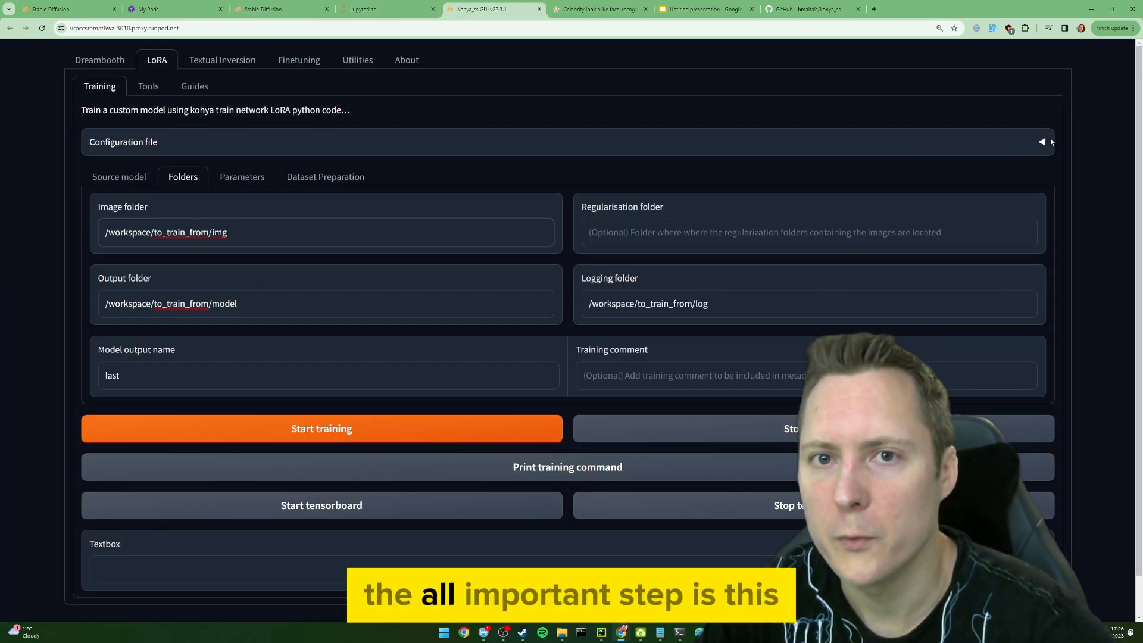
click(931, 148)
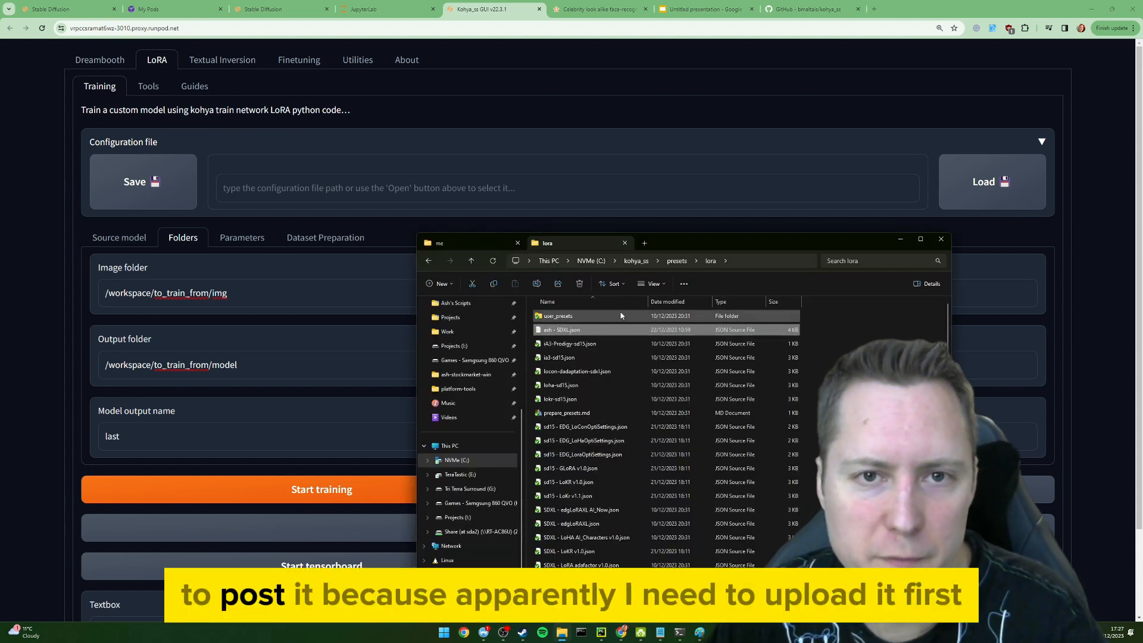
Switch to JupyterLab, go to the workspace folder and upload the local preset file ash - SDXL.json there
click(370, 7)
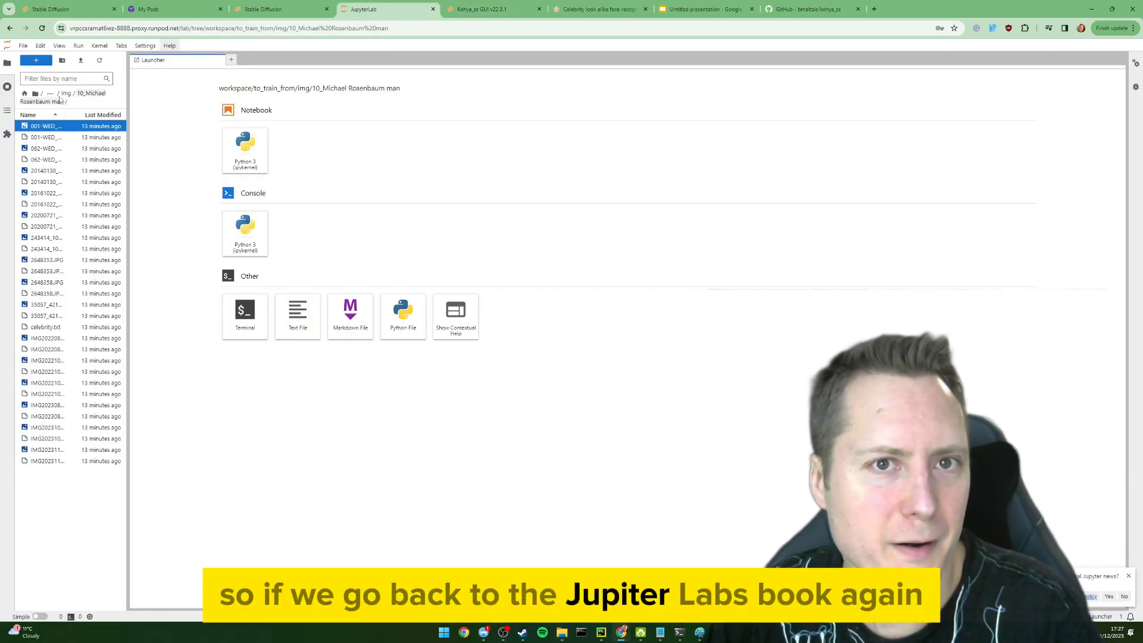
click(51, 93)
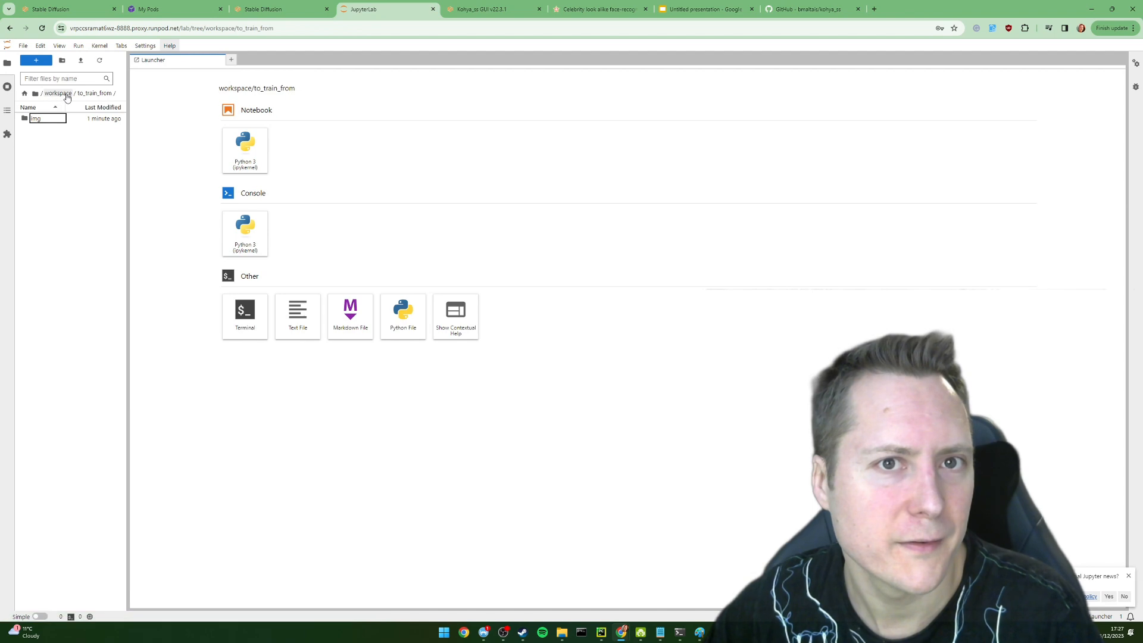
click(59, 94)
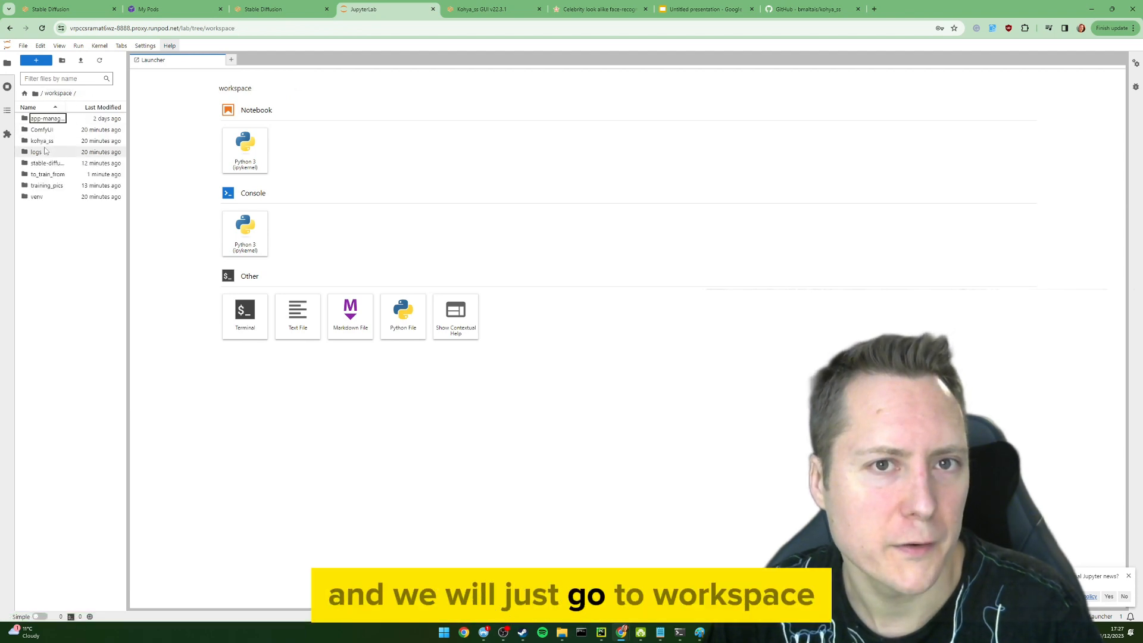
key(alt+Tab)
drag(546, 330, 74, 270)
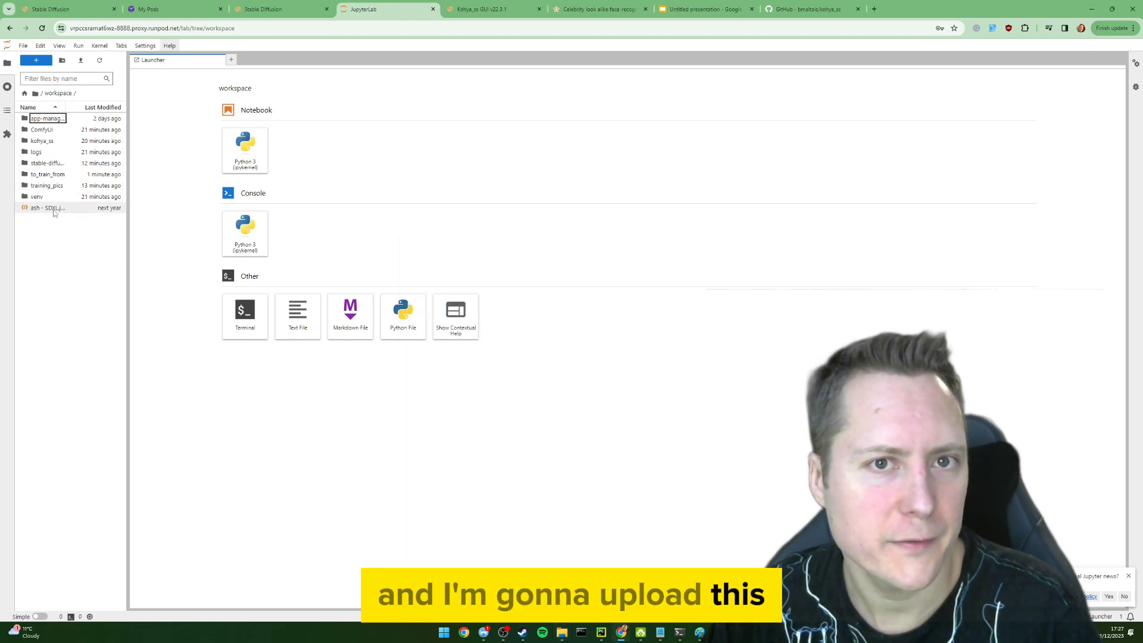
Copy the uploaded preset's path and enter /workspace/ash - SDXL.json as the configuration file path in Kohya
right_click(52, 208)
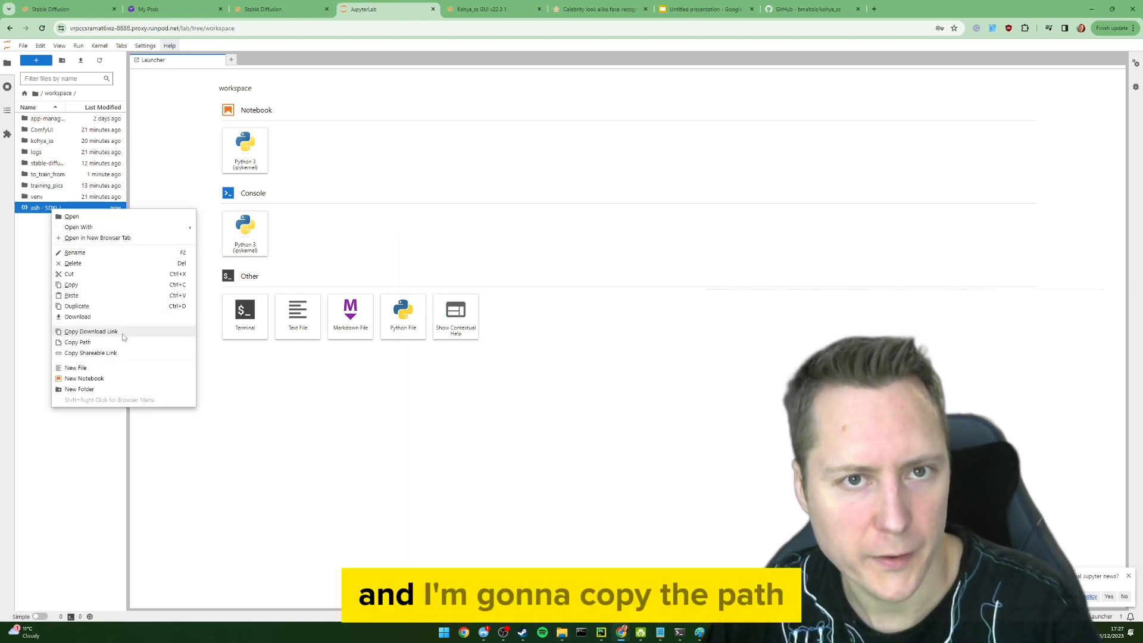
click(84, 342)
key(ctrl+plus)
key(ctrl+plus)
key(ctrl+plus)
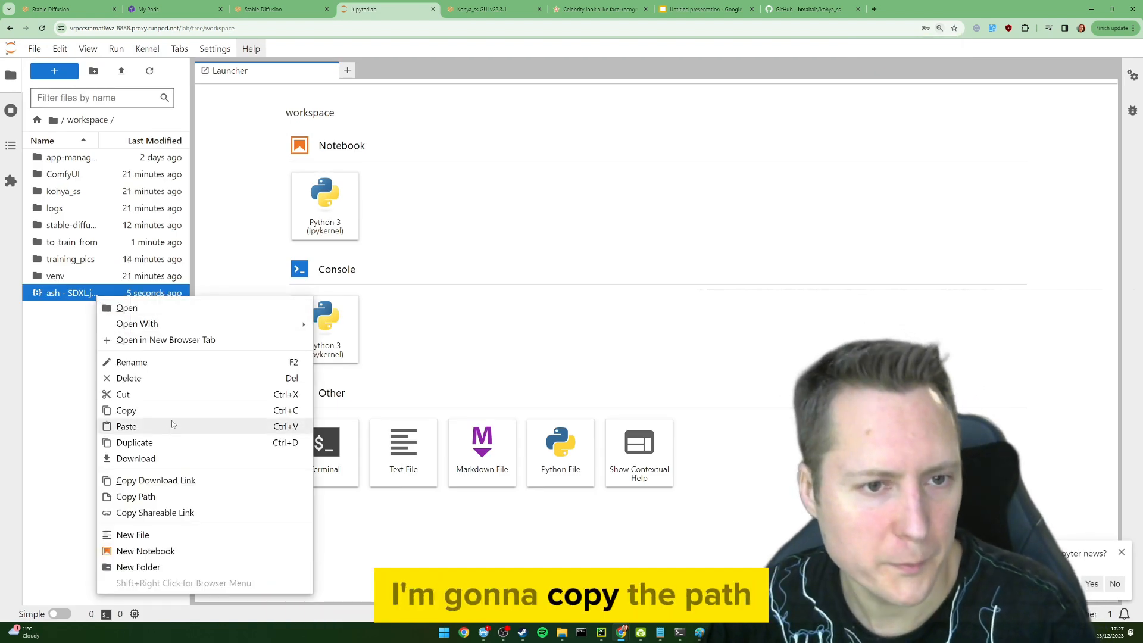
click(135, 496)
key(ctrl+Tab)
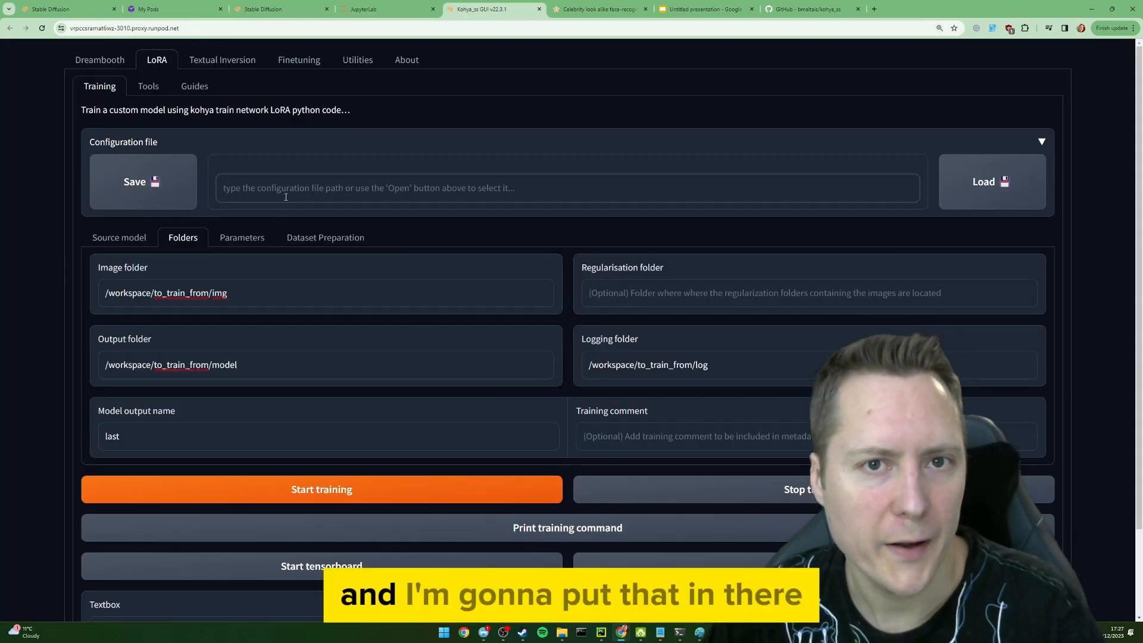
click(284, 200)
key(ctrl+v)
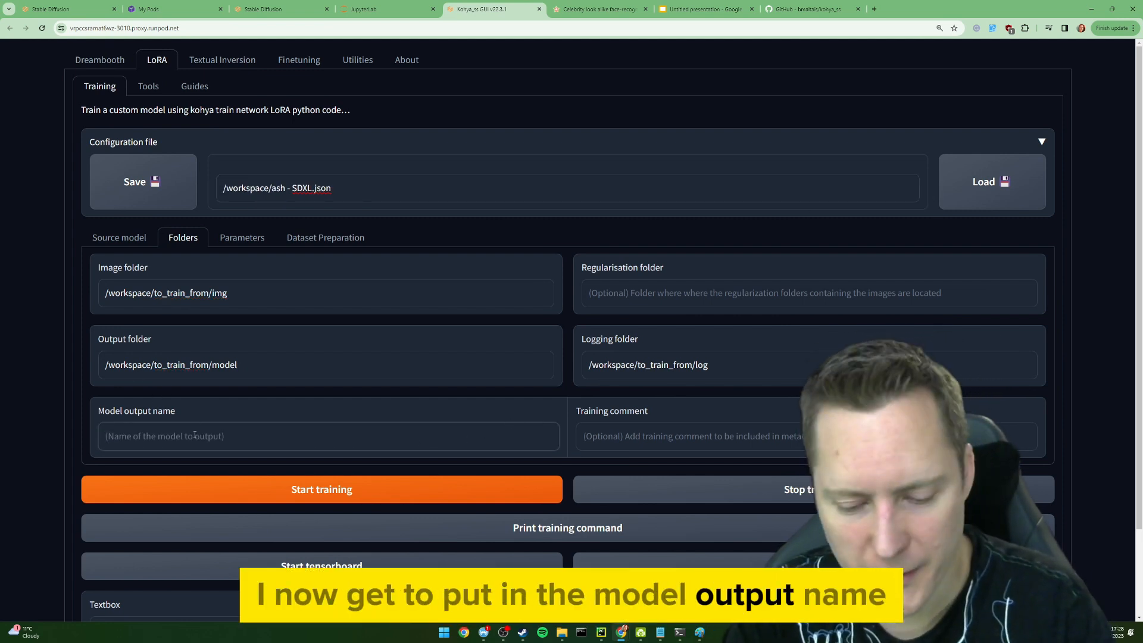
Set the model output name to ash-Michael Rosenbaum and the training comment to "Use the keywords 'Michael Rosenbaum' to trigger"
text(-)
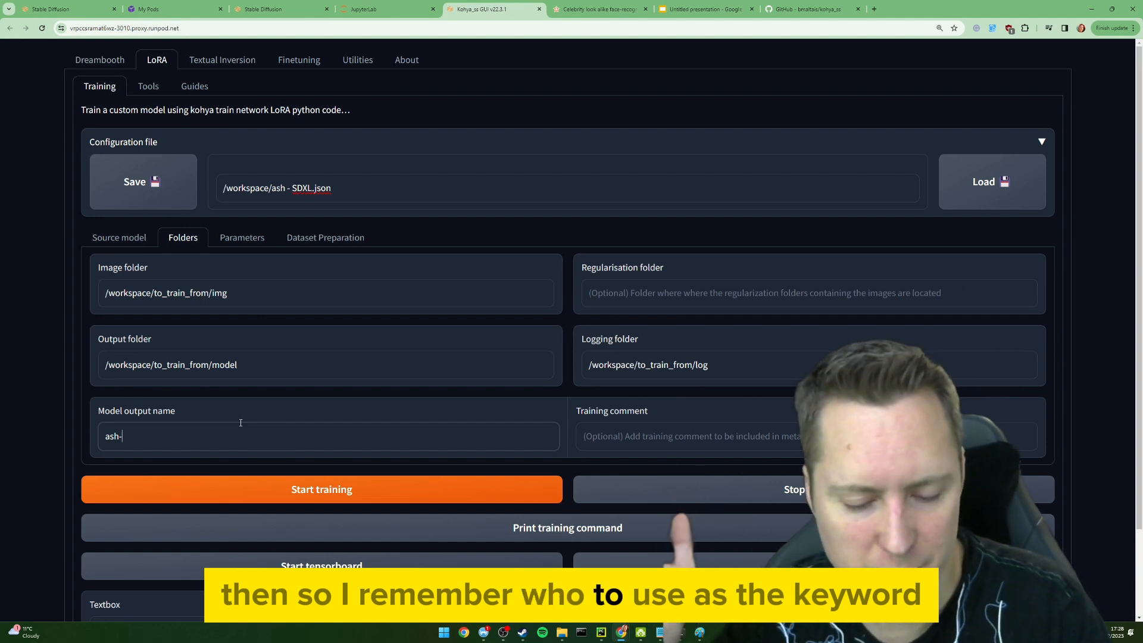
key(ctrl+v)
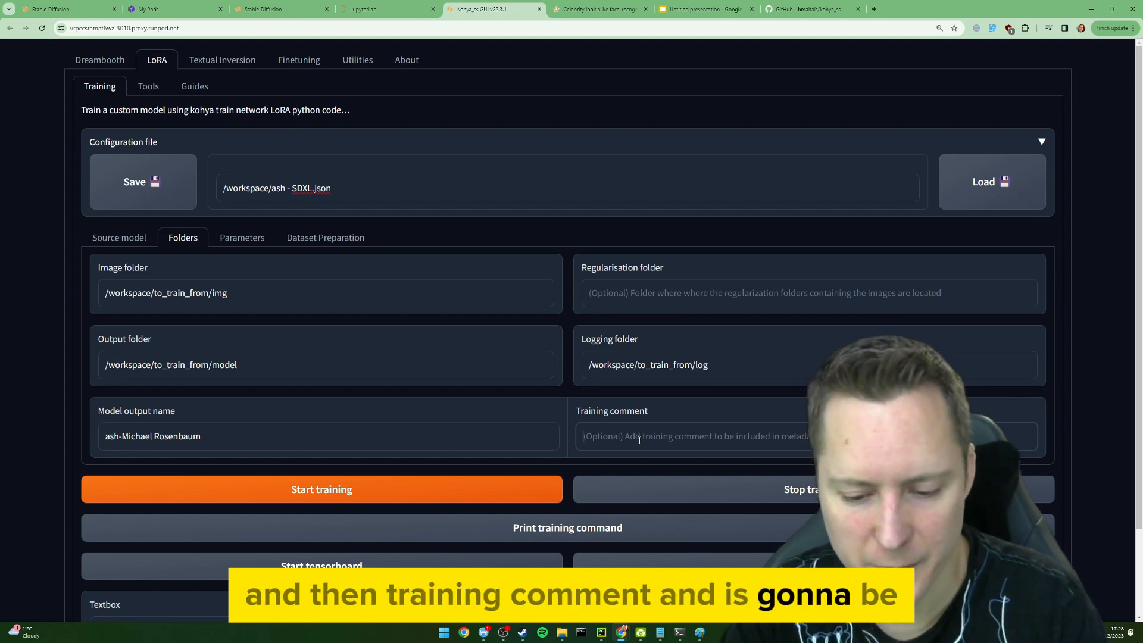
click(639, 440)
text(Use the keywords 'Michael Rosenbaum' to trigger)
Review the basic LoRA training parameters, from batch size and epochs through to the SDXL-specific options
click(261, 240)
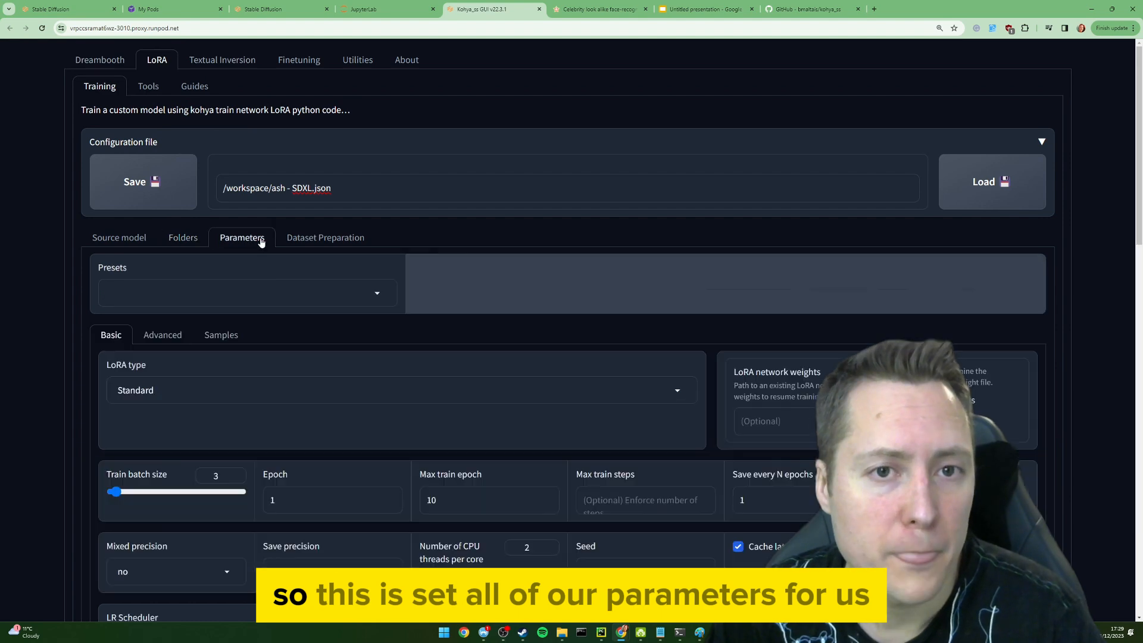
scroll(296, 315, down, 6)
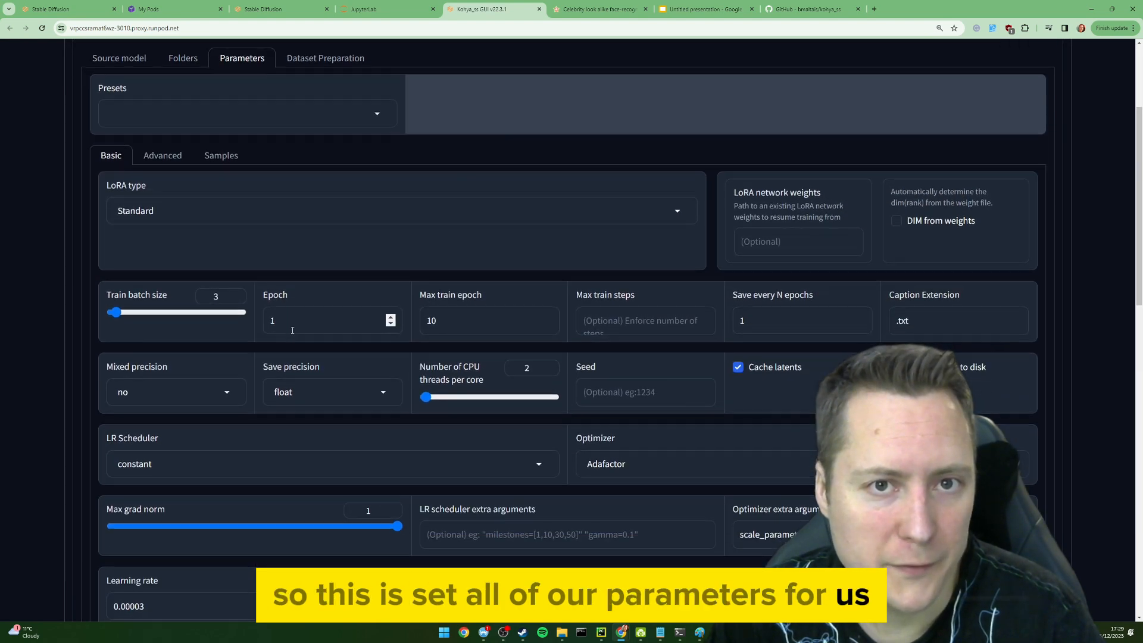
scroll(293, 332, down, 2)
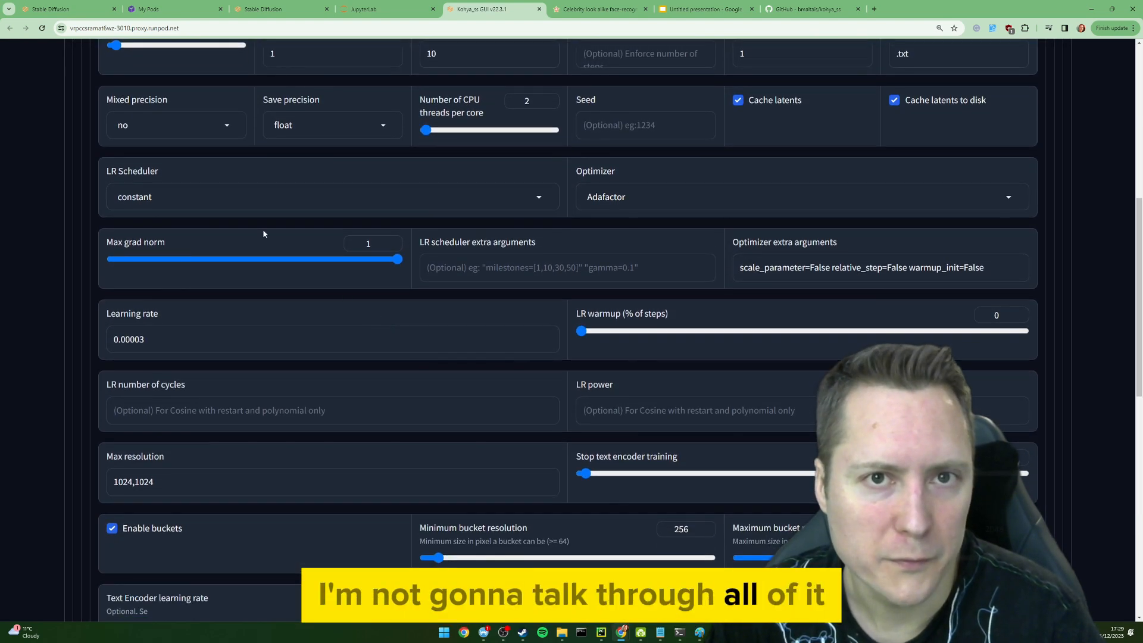
scroll(267, 365, down, 3)
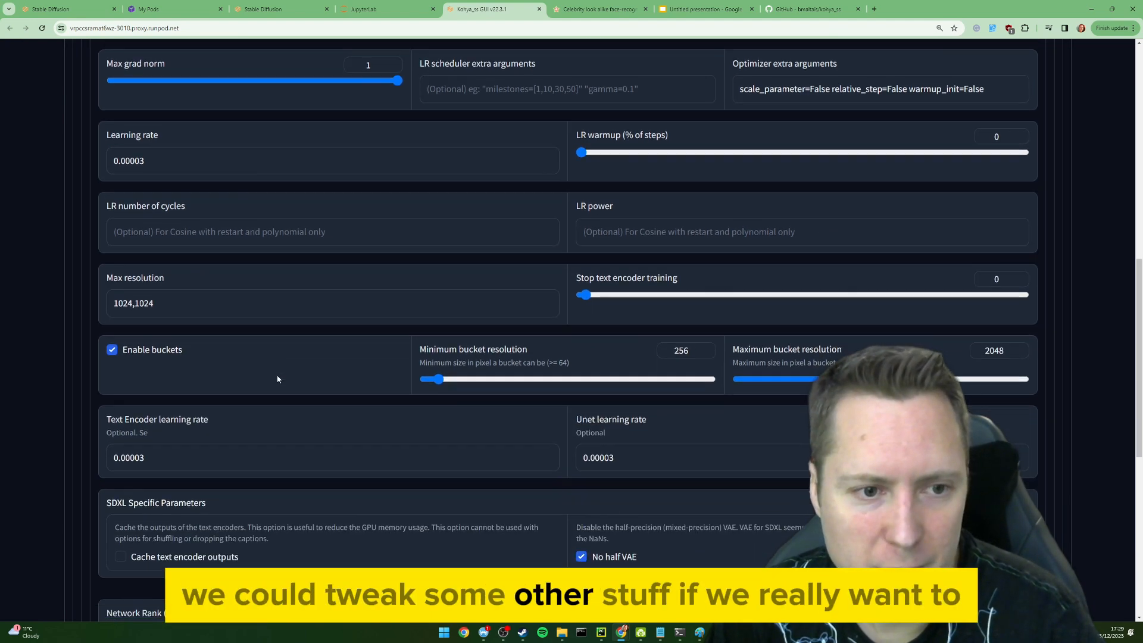
scroll(348, 429, up, 8)
click(314, 366)
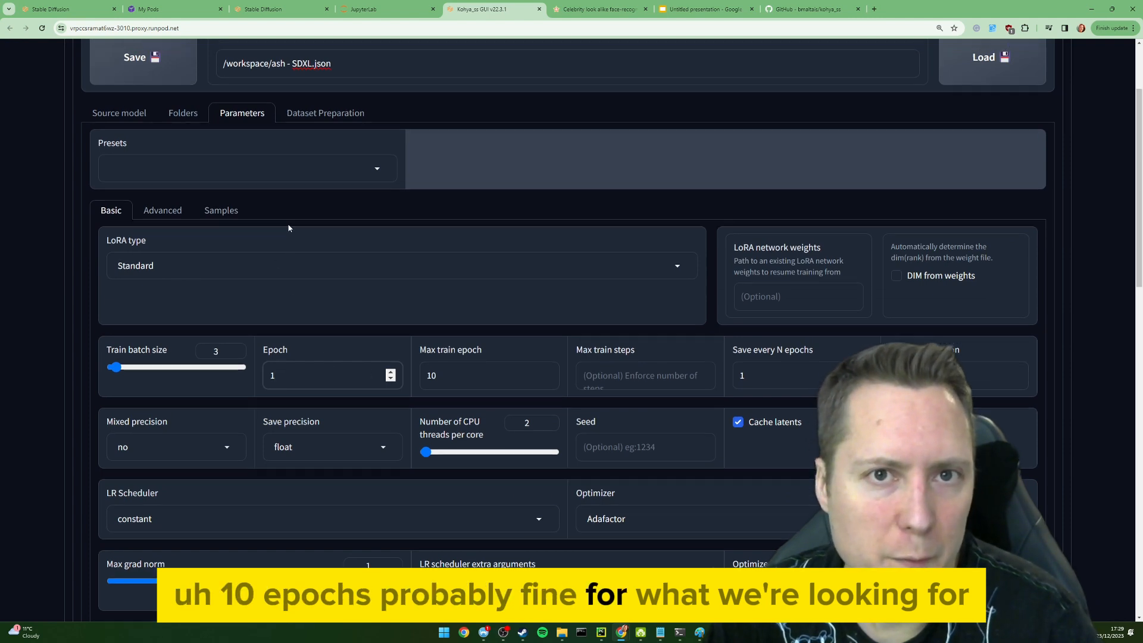
Inspect the source model settings, including the pretrained model path and the SDXL option
scroll(209, 196, up, 1)
click(126, 150)
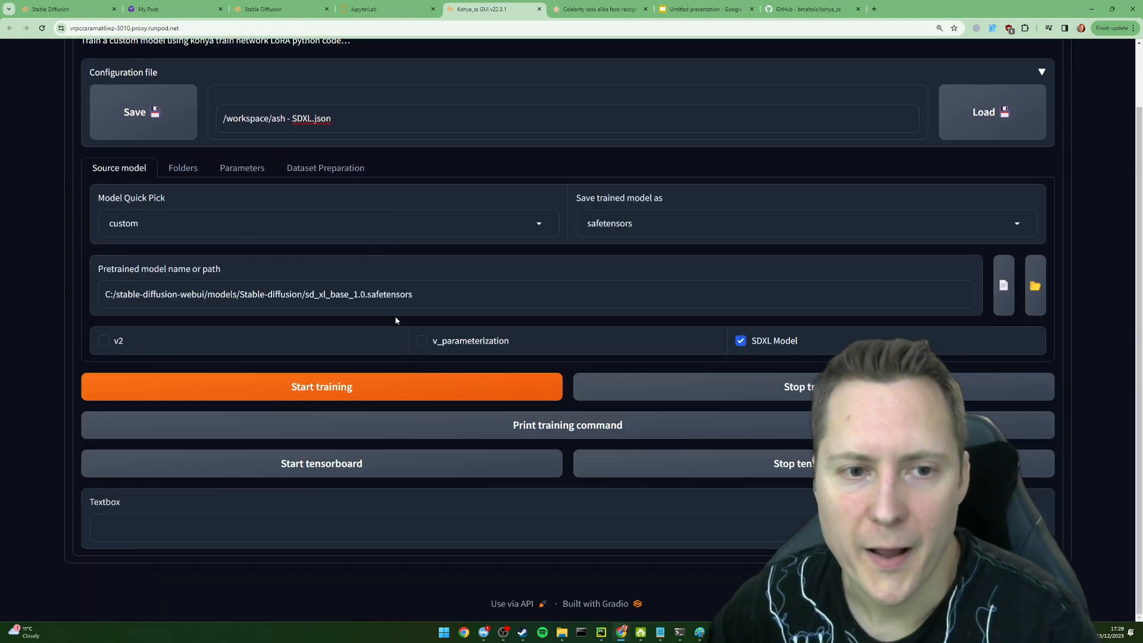
scroll(807, 259, up, 2)
scroll(794, 276, down, 2)
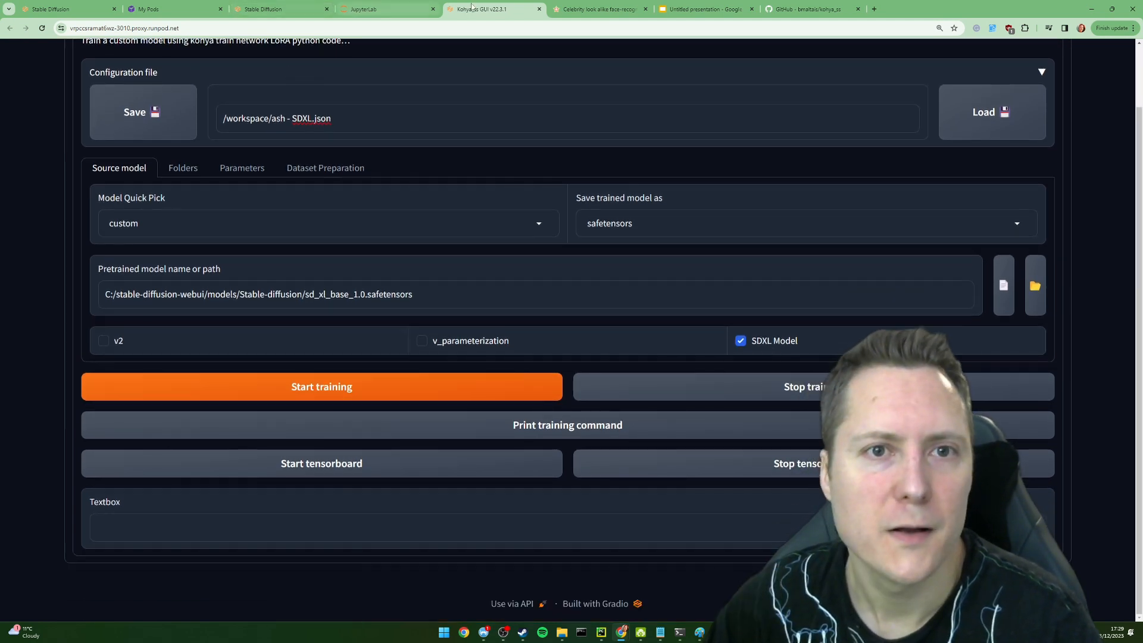
Switch to the Google Slides presentation, view slides 6 to 8 of the step list, and return to Kohya
click(703, 9)
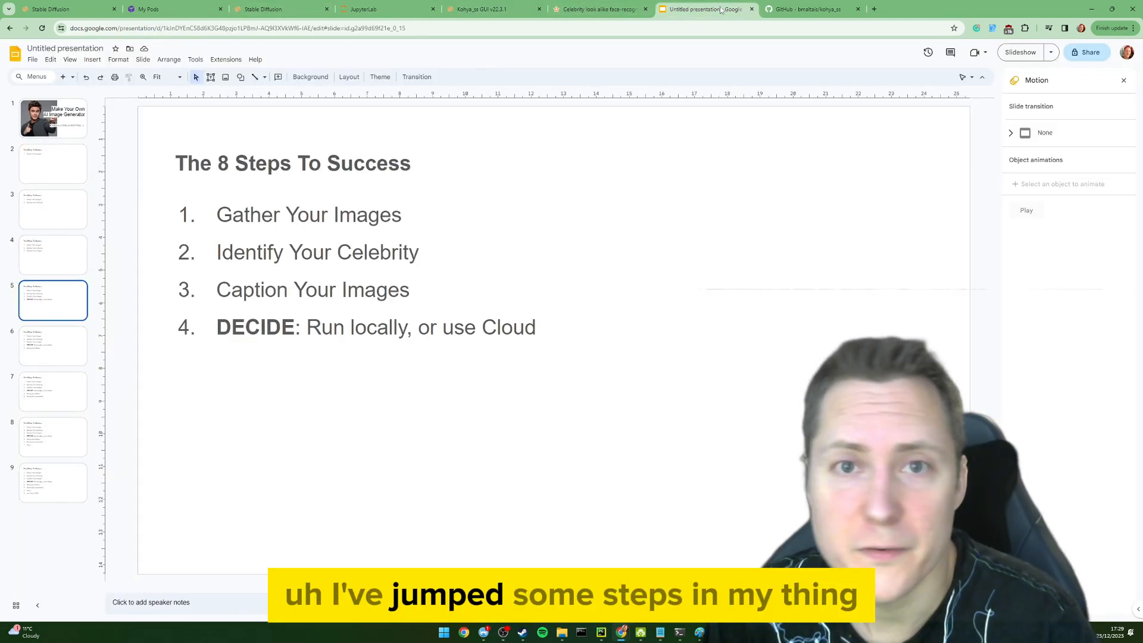
click(79, 341)
click(75, 391)
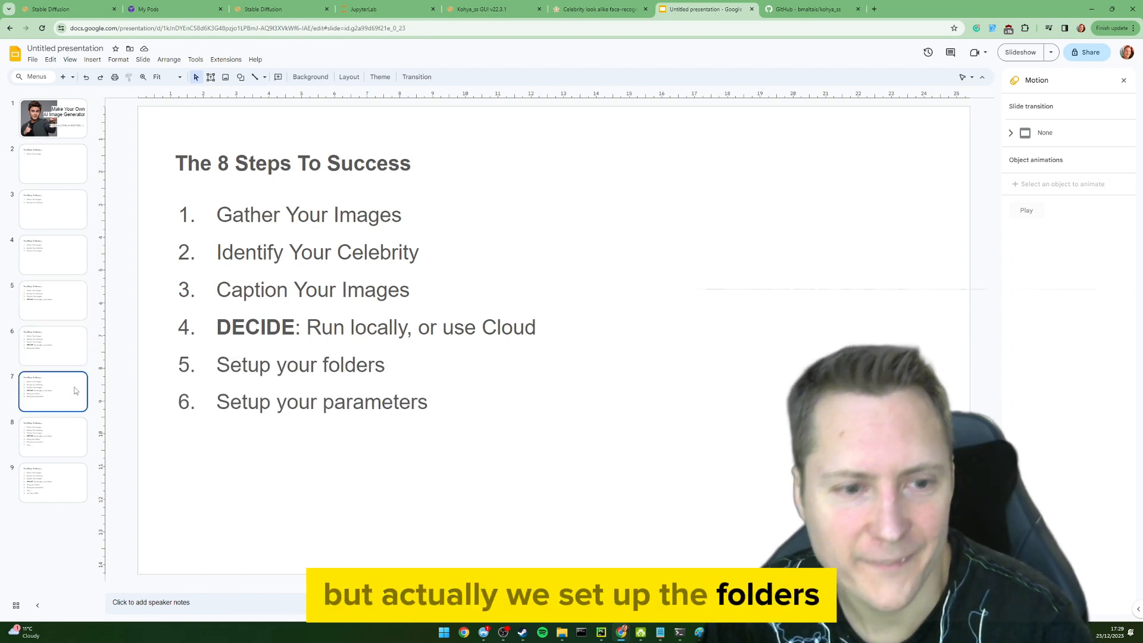
click(56, 442)
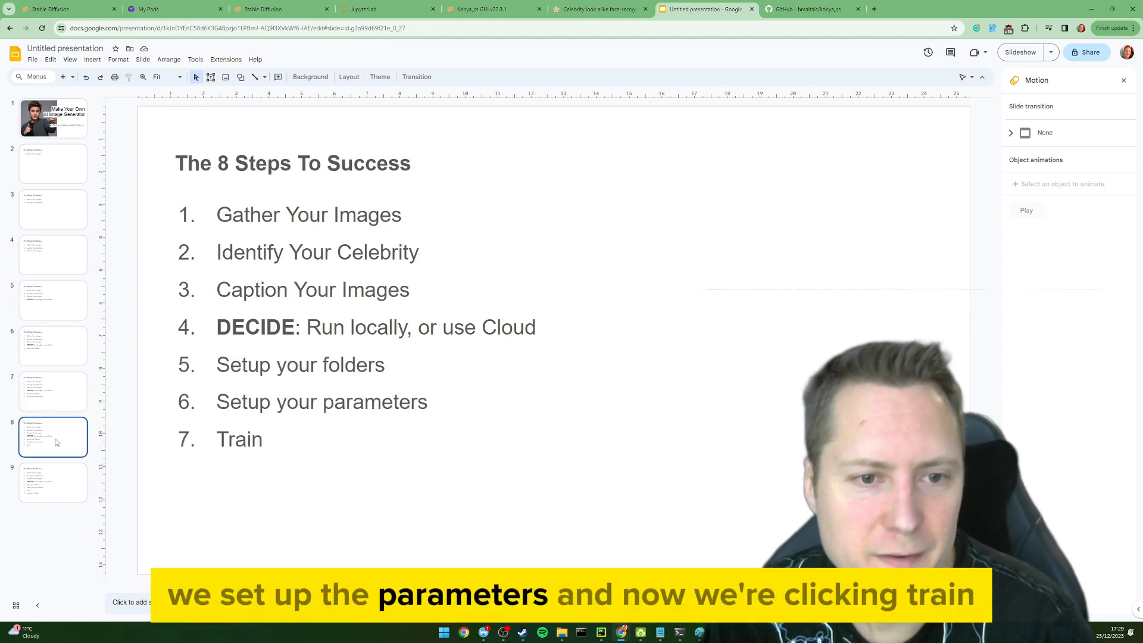
click(494, 9)
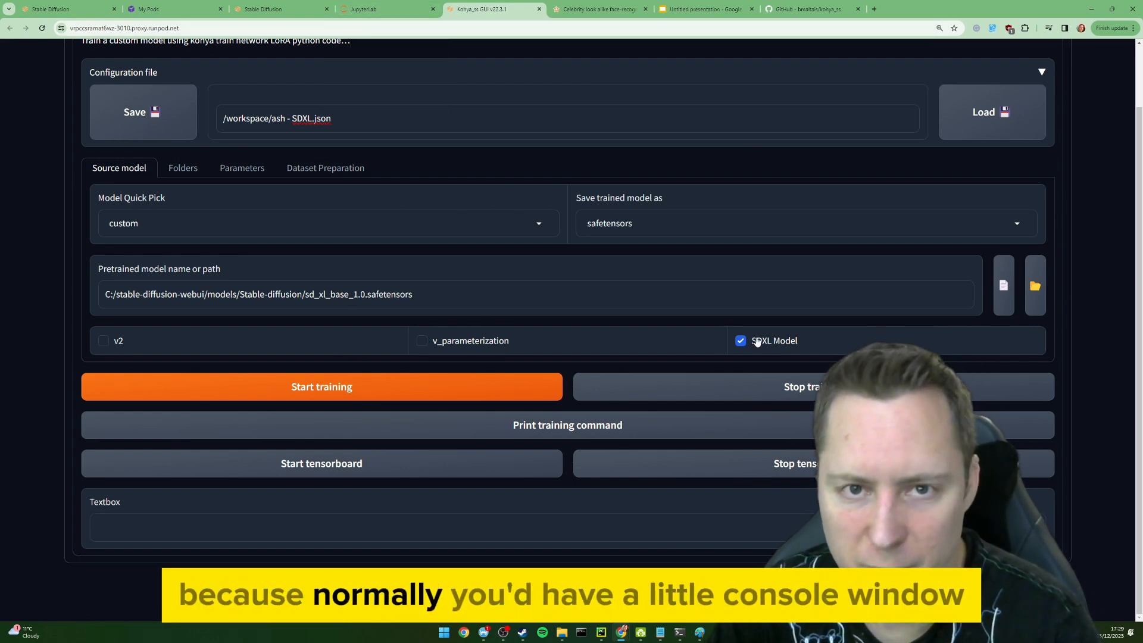
In JupyterLab's workspace/logs folder, open a new terminal and follow the training log with tail -f /workspace/logs/kohya_ss.log
click(360, 10)
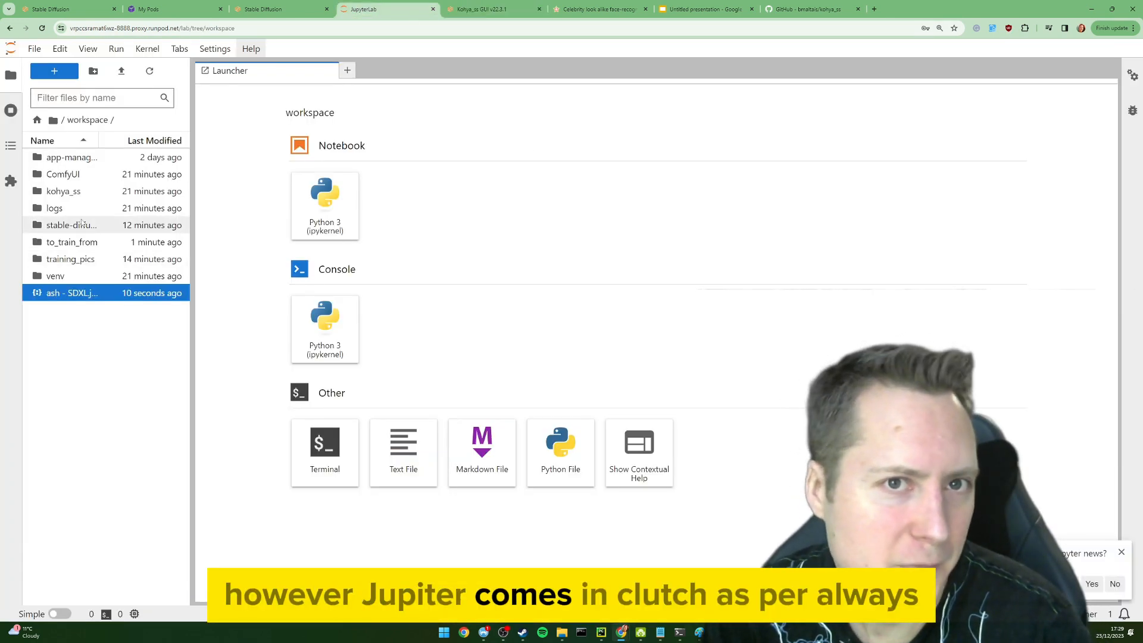
double_click(116, 192)
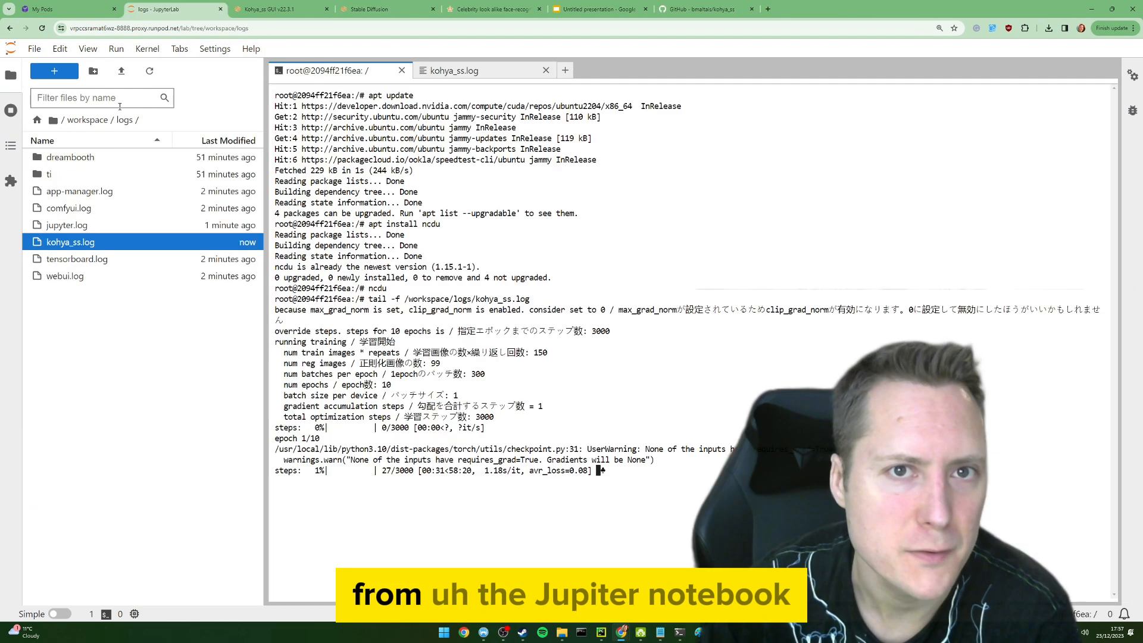
click(53, 71)
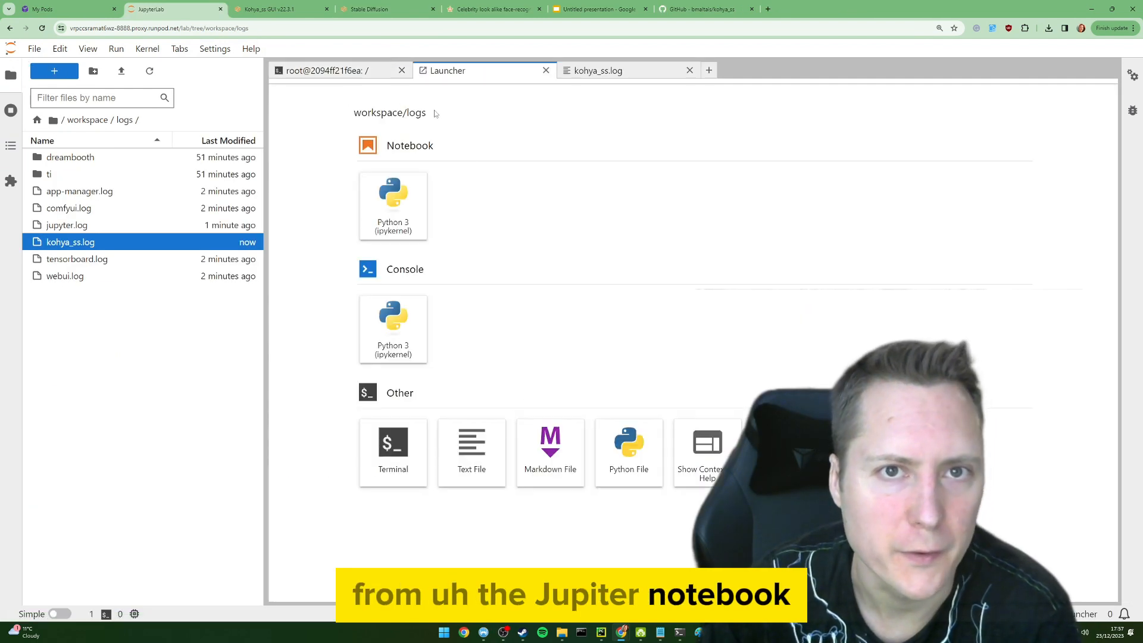
click(394, 460)
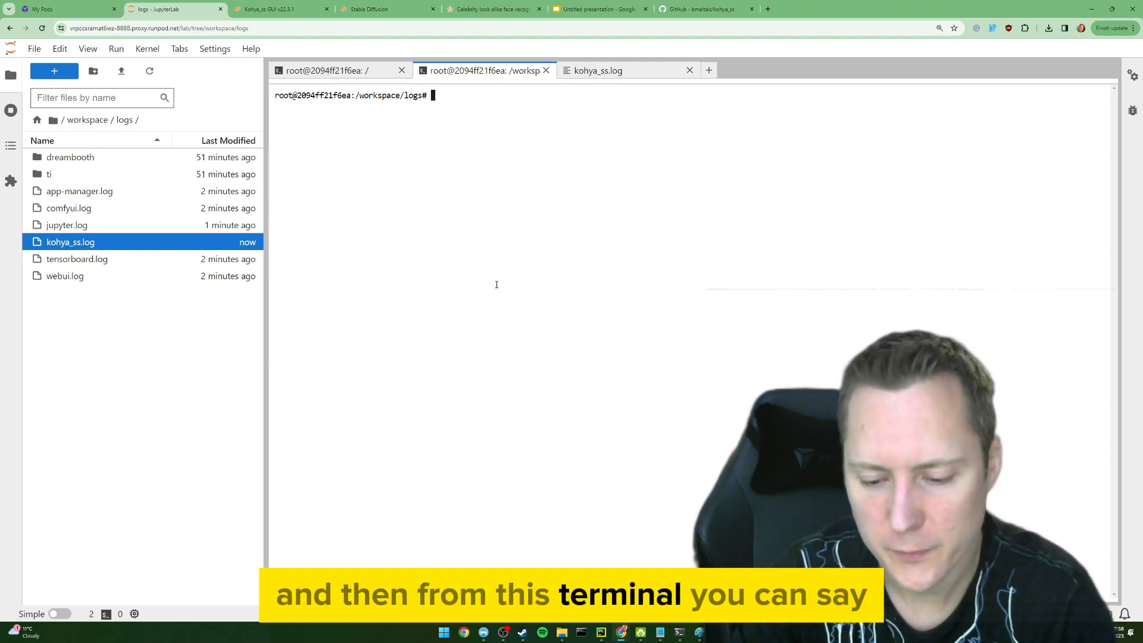
text(tail -f /workspace/logs/kohya_ss.log)
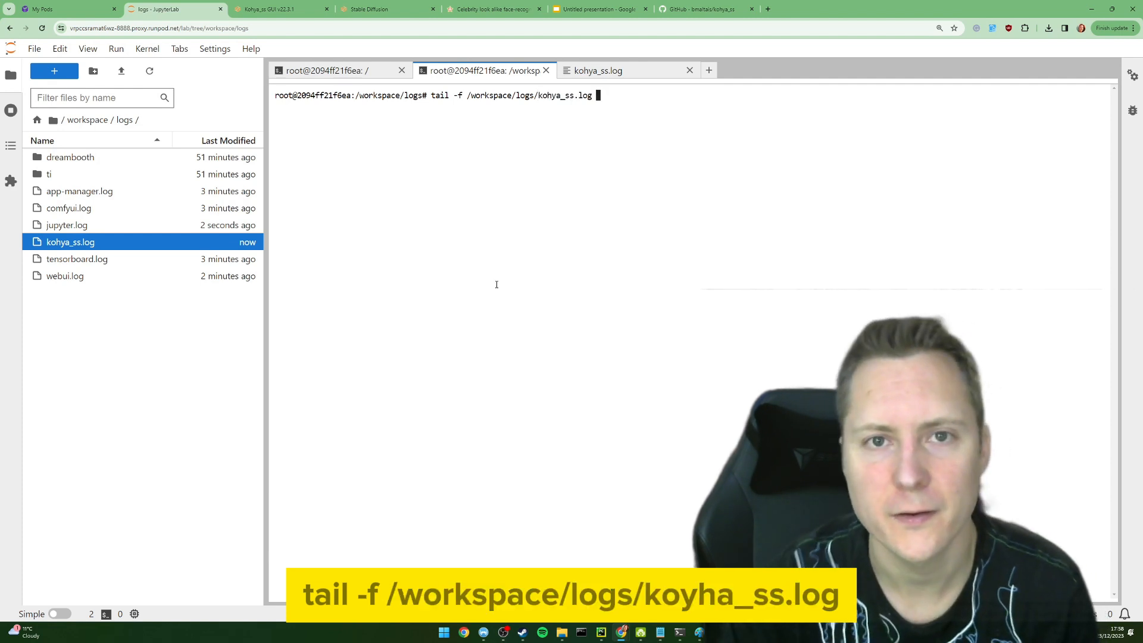
key(Return)
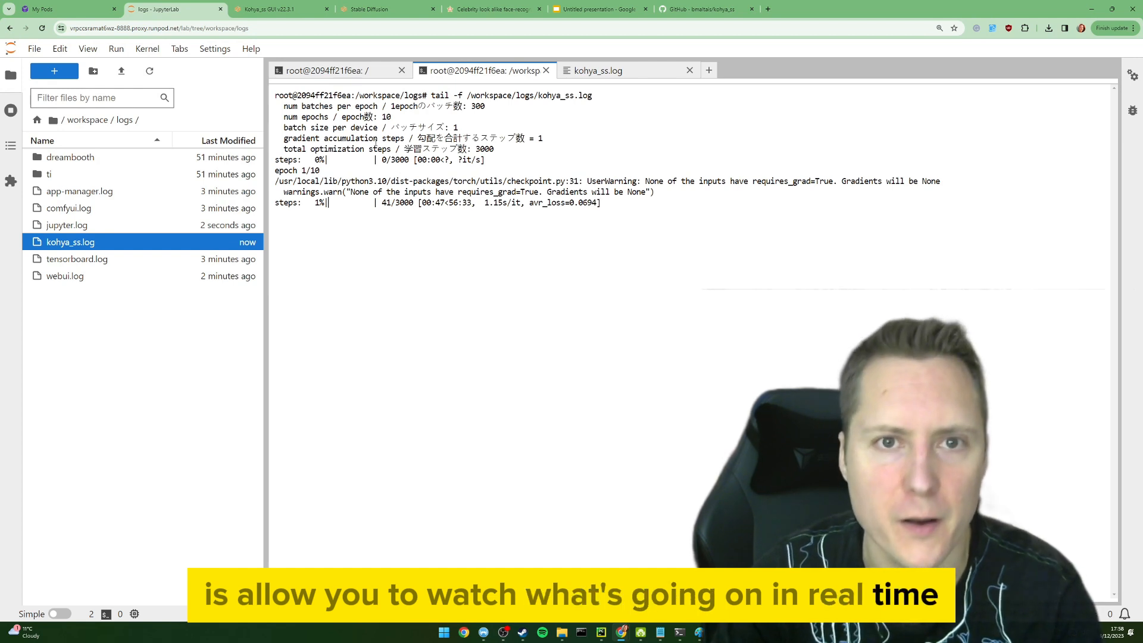
Stop the log output in the older terminal and end that session
click(354, 71)
key(ctrl+c)
key(ctrl+d)
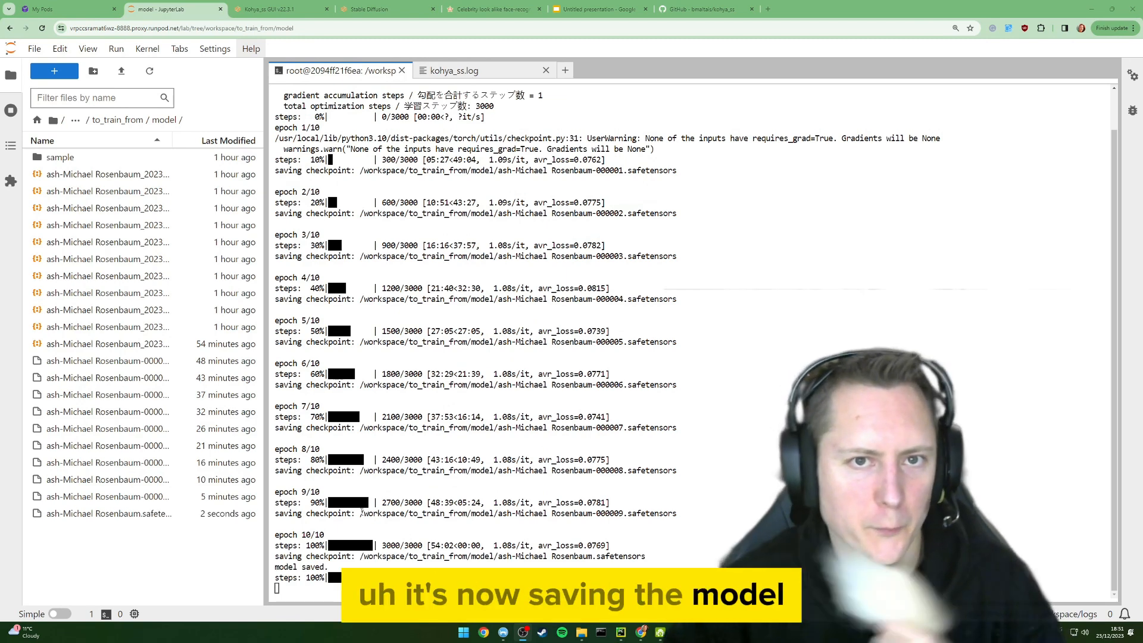
Browse from the root folder to workspace/to_train_from, check its img subfolder, and return to to_train_from
click(53, 122)
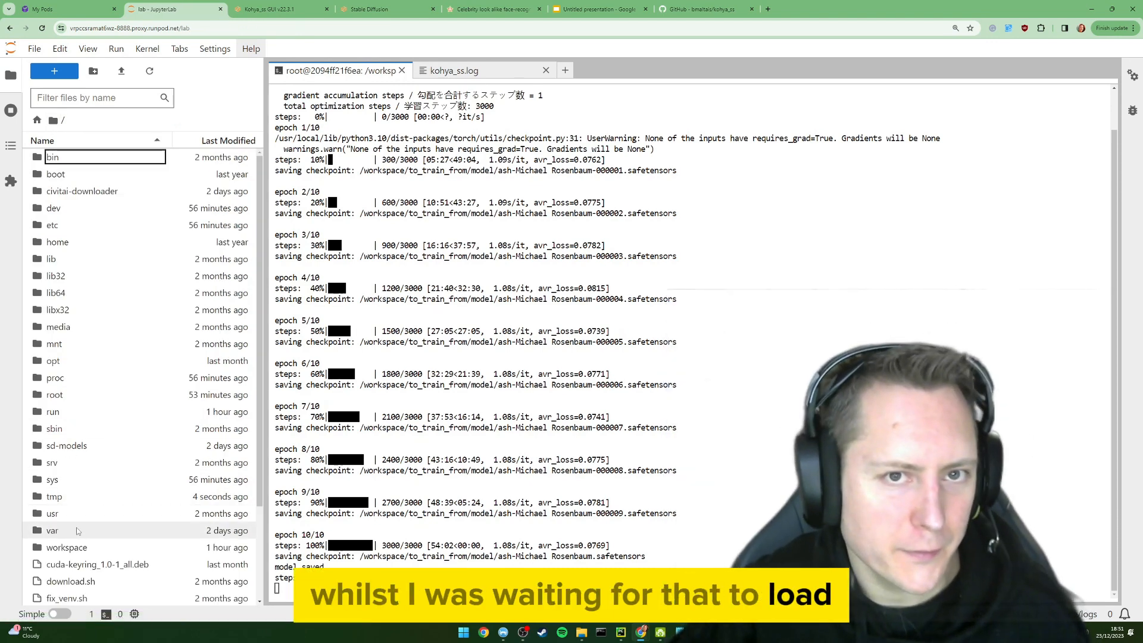
double_click(72, 548)
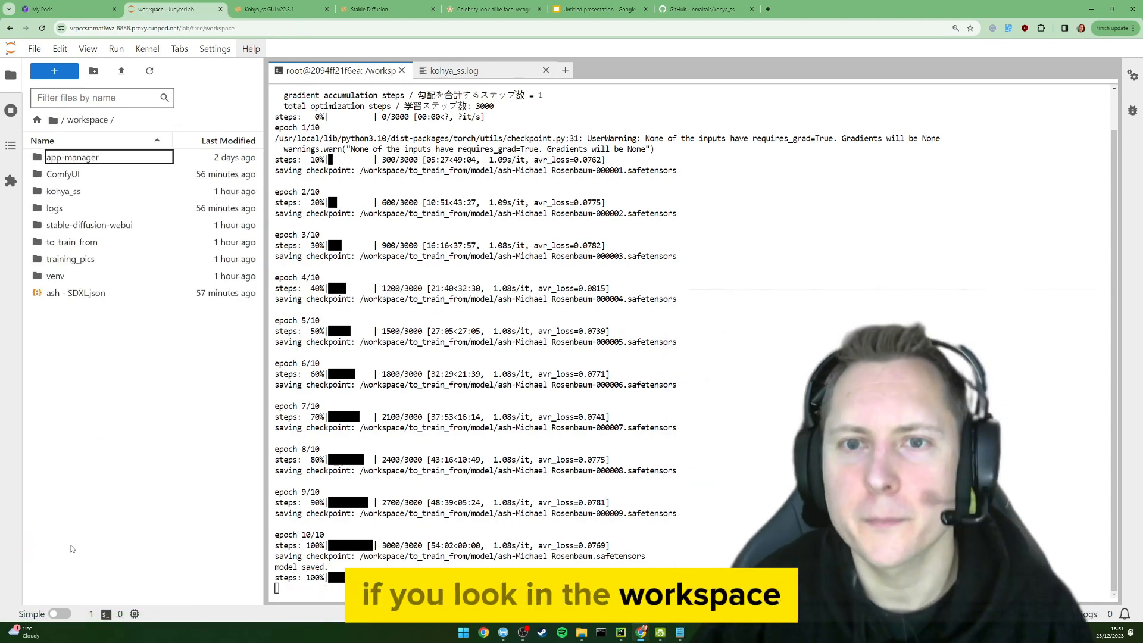
key(ctrl+plus)
key(ctrl+minus)
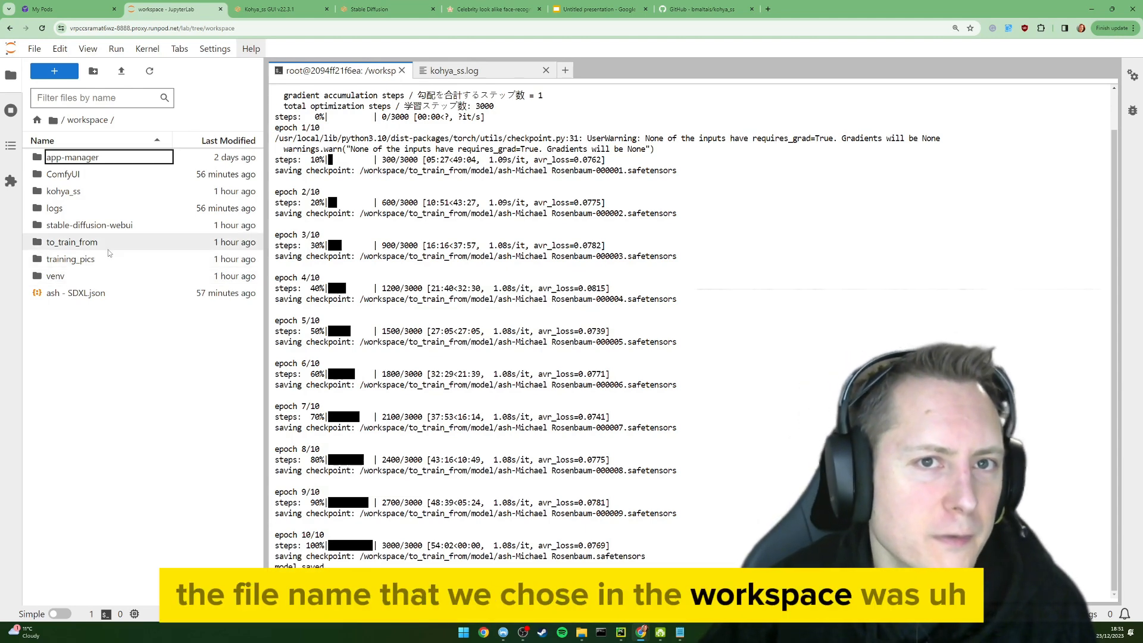
click(89, 244)
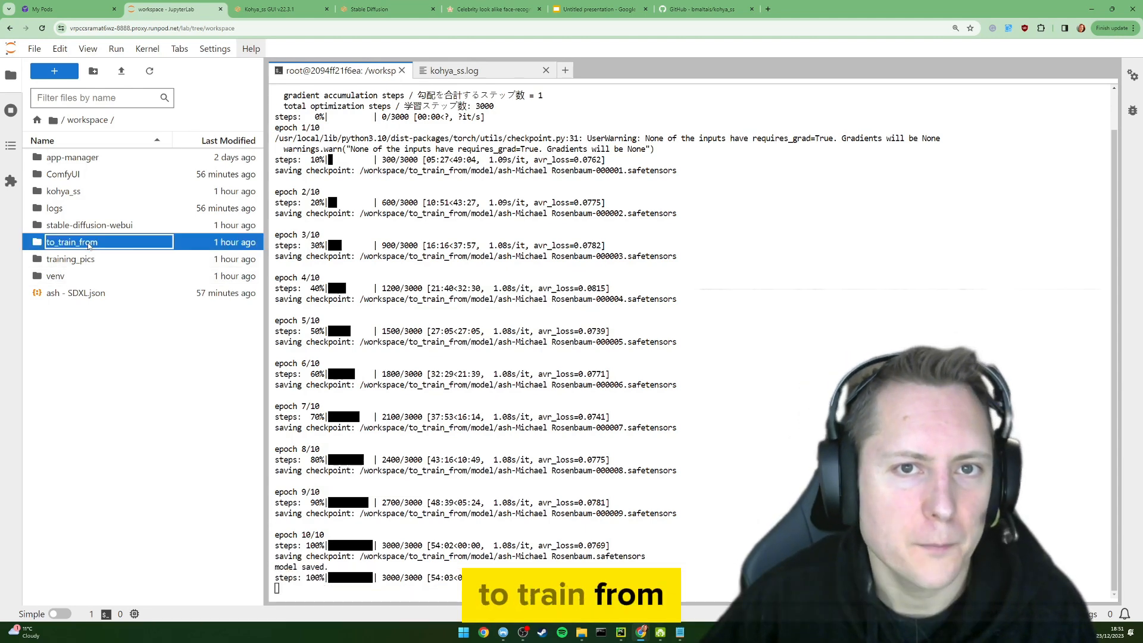
double_click(89, 244)
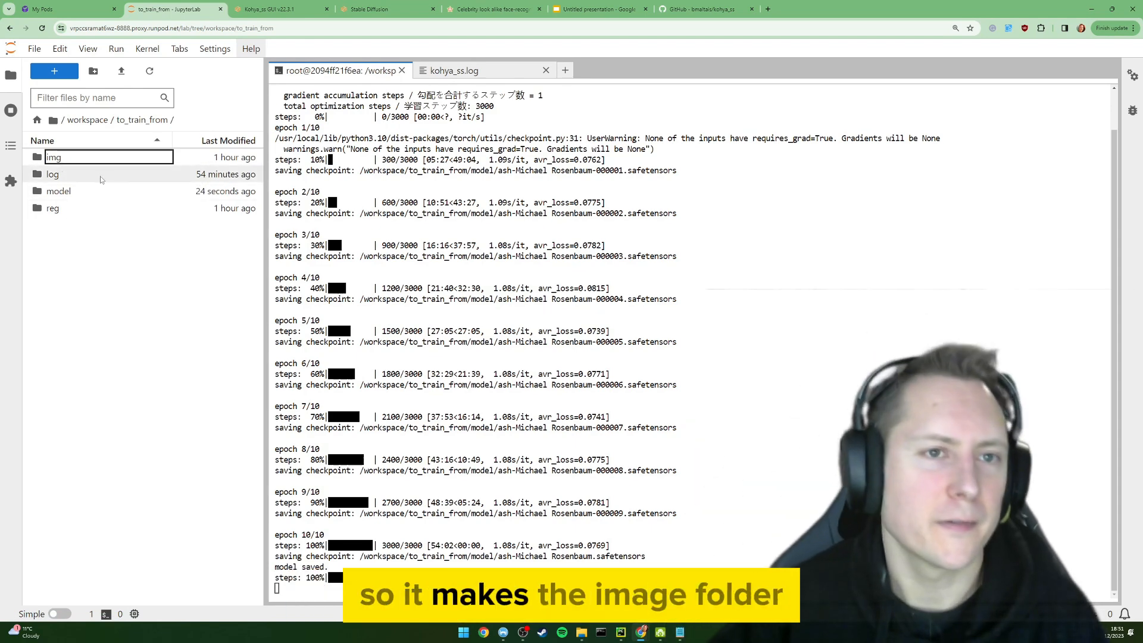
double_click(94, 159)
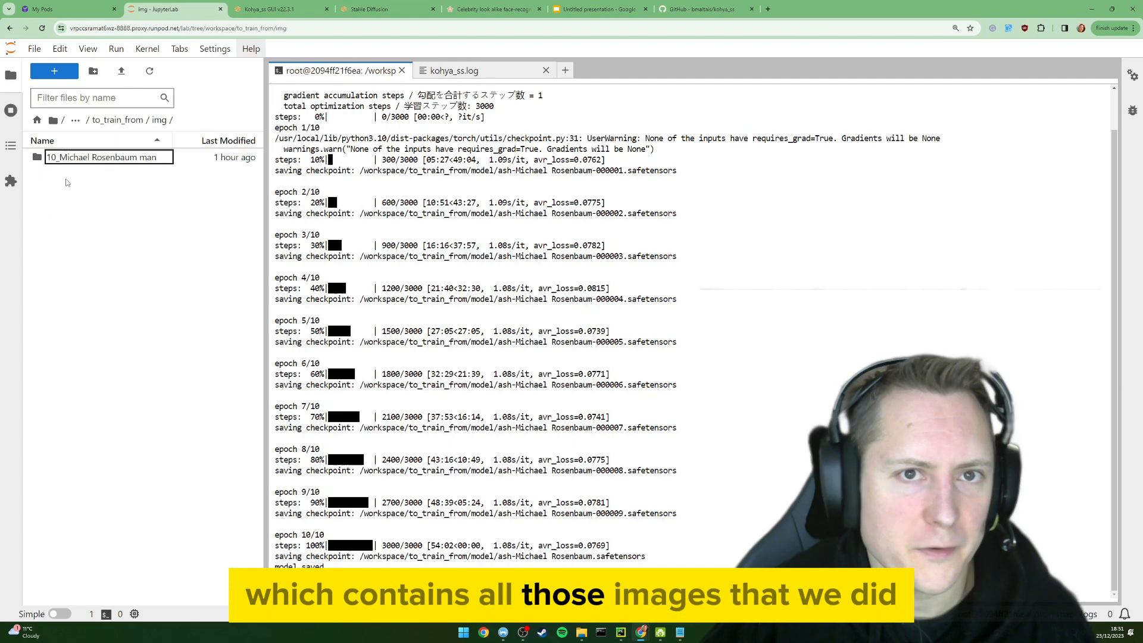
click(118, 120)
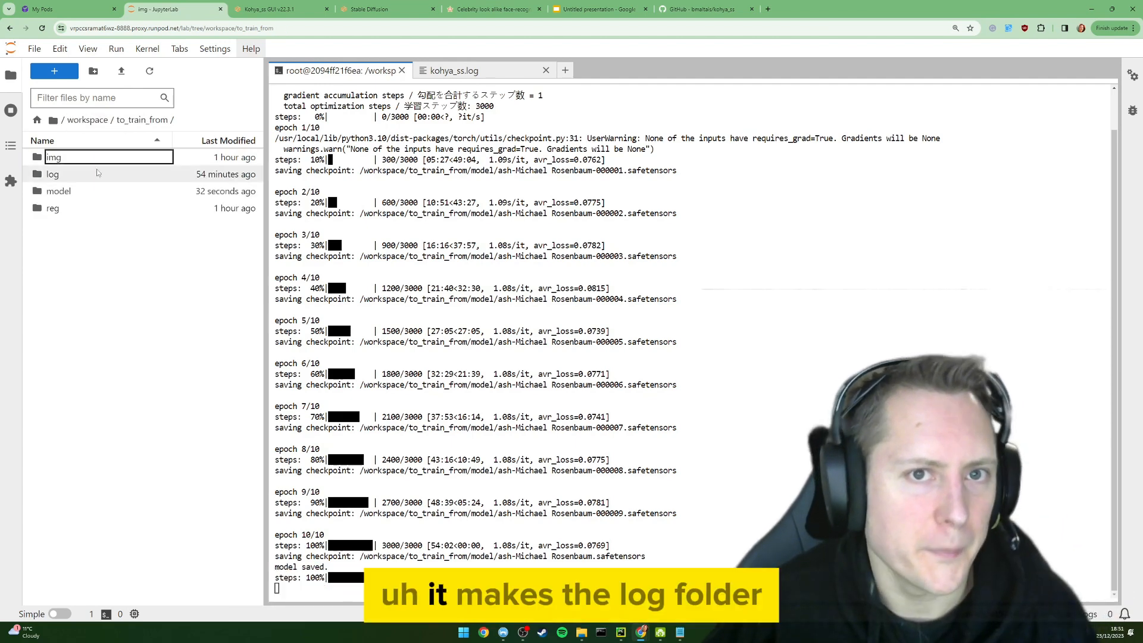
Check the contents of the log and reg subfolders of to_train_from, returning to to_train_from after each
click(102, 180)
double_click(101, 181)
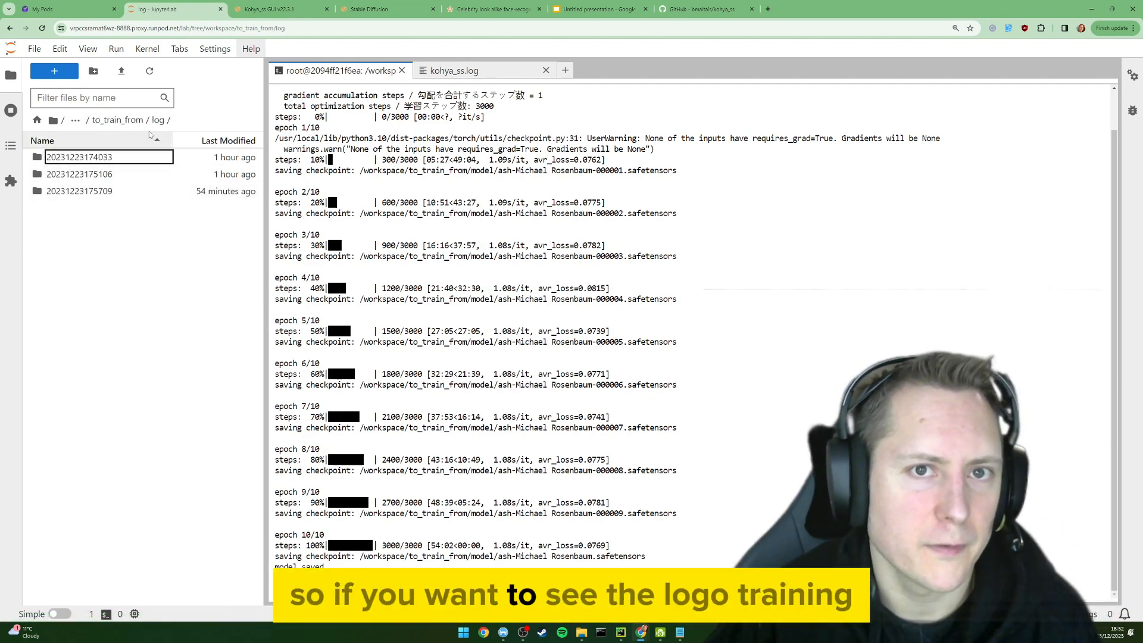
click(135, 121)
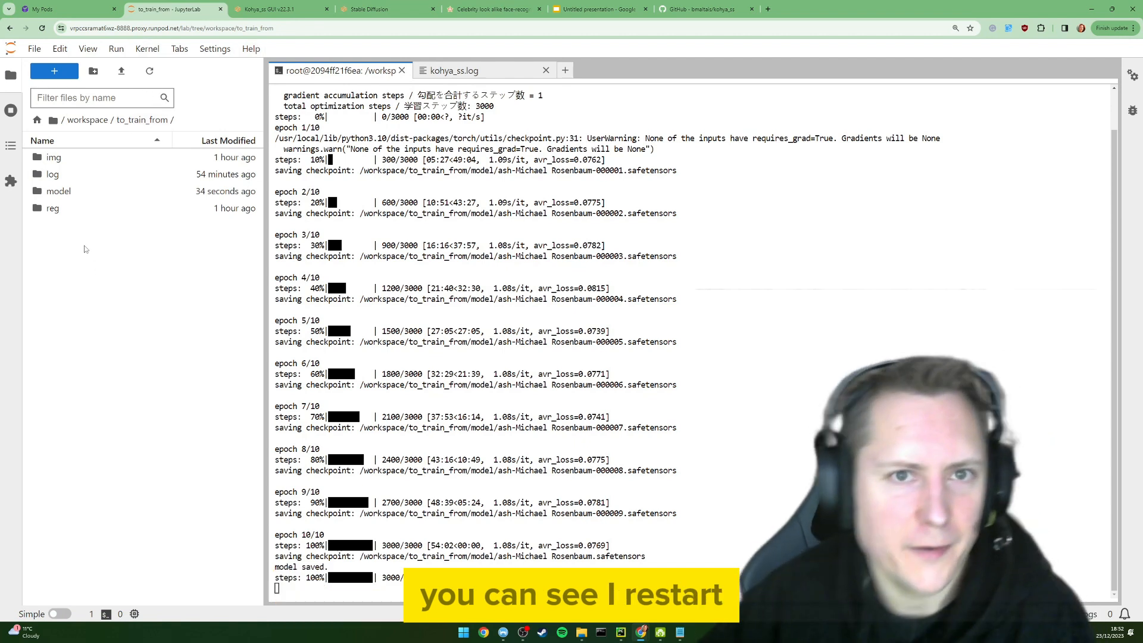
click(79, 193)
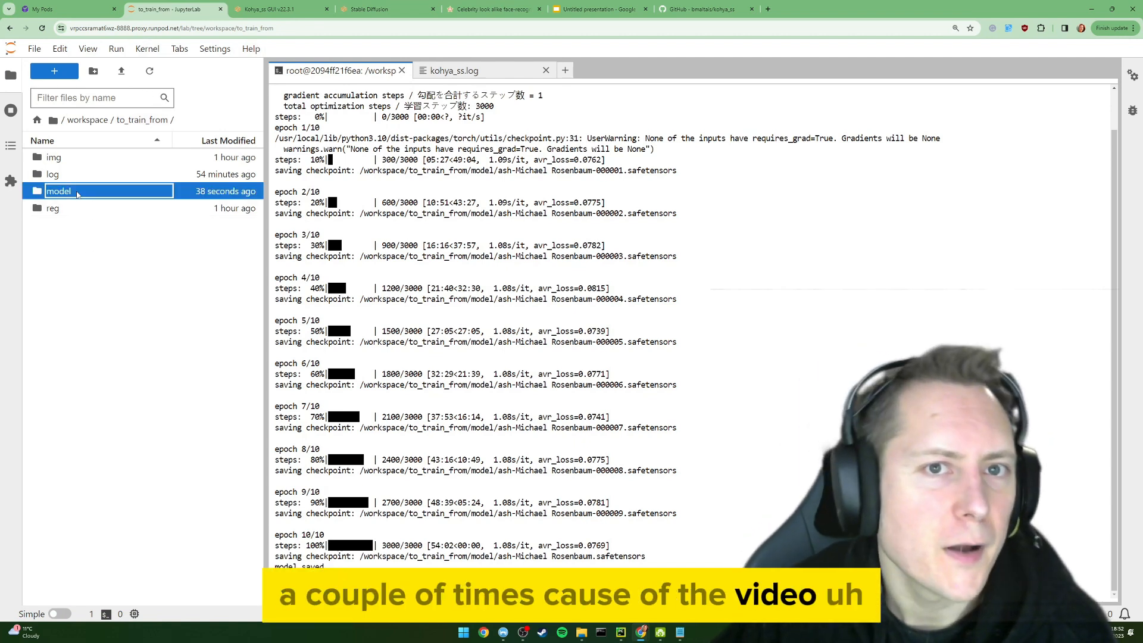
click(51, 213)
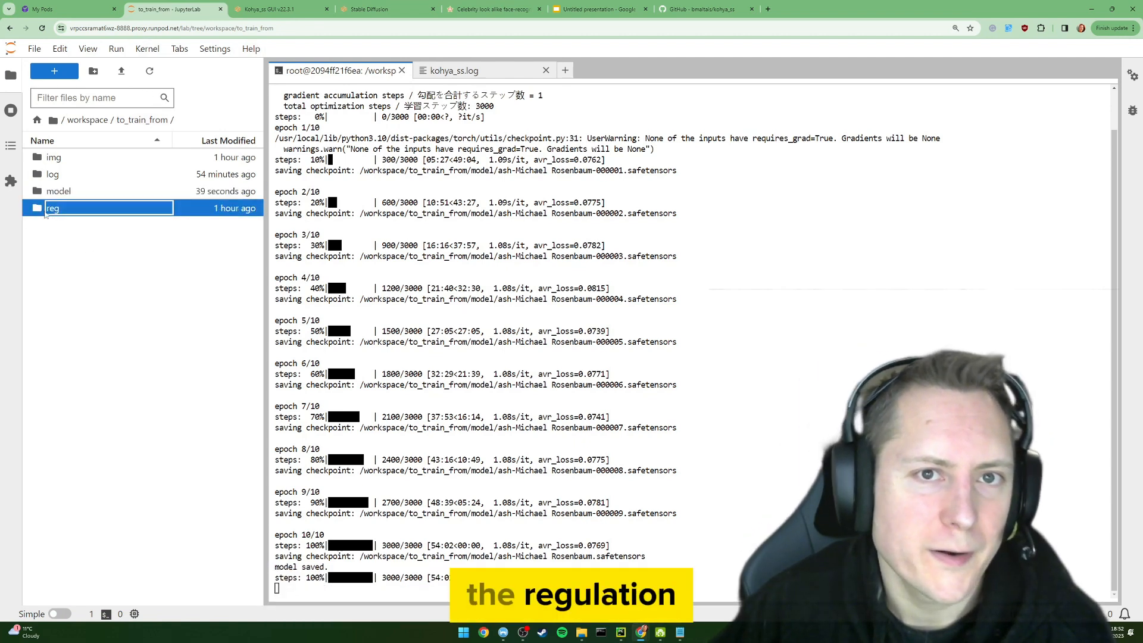
double_click(33, 209)
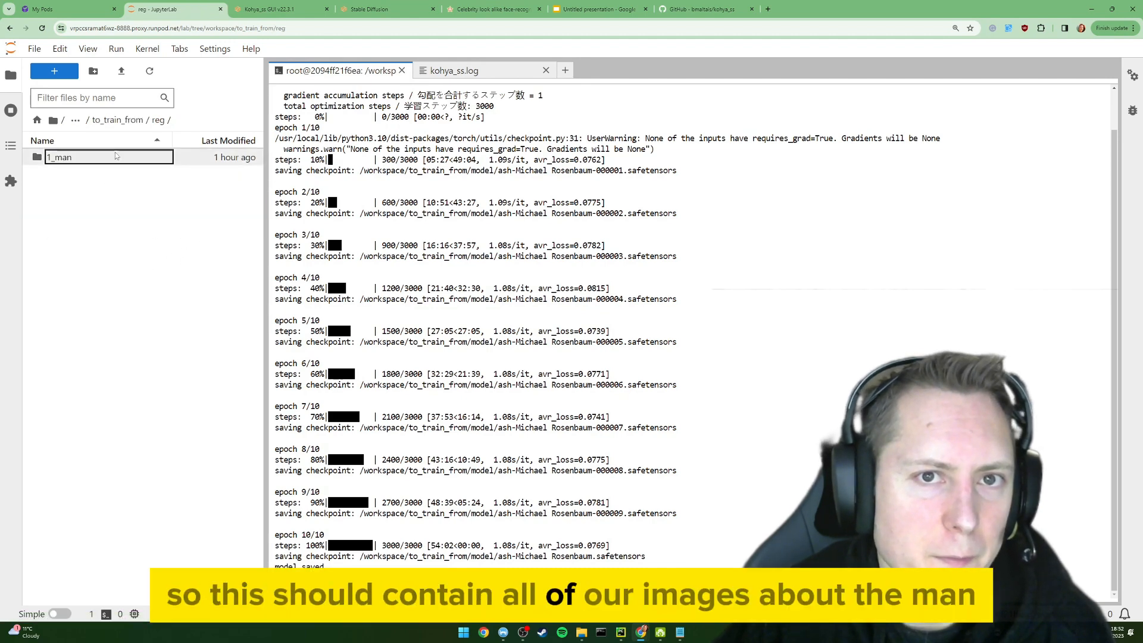
click(118, 120)
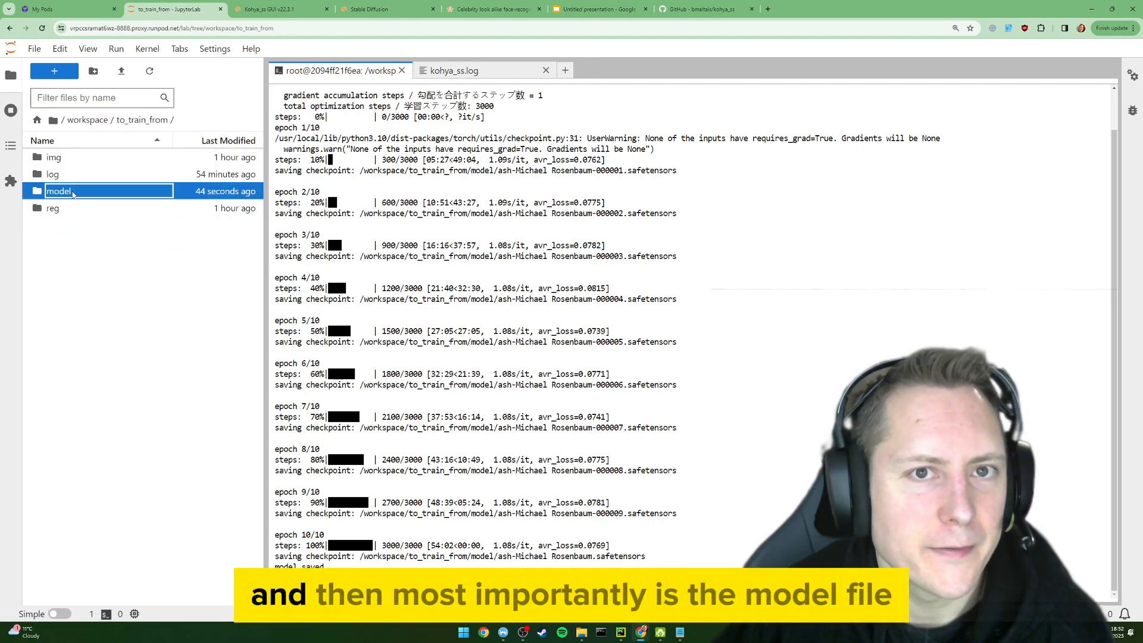
Open the model folder and examine its JSON settings files, per-epoch safetensors checkpoints and final LoRA model
double_click(59, 191)
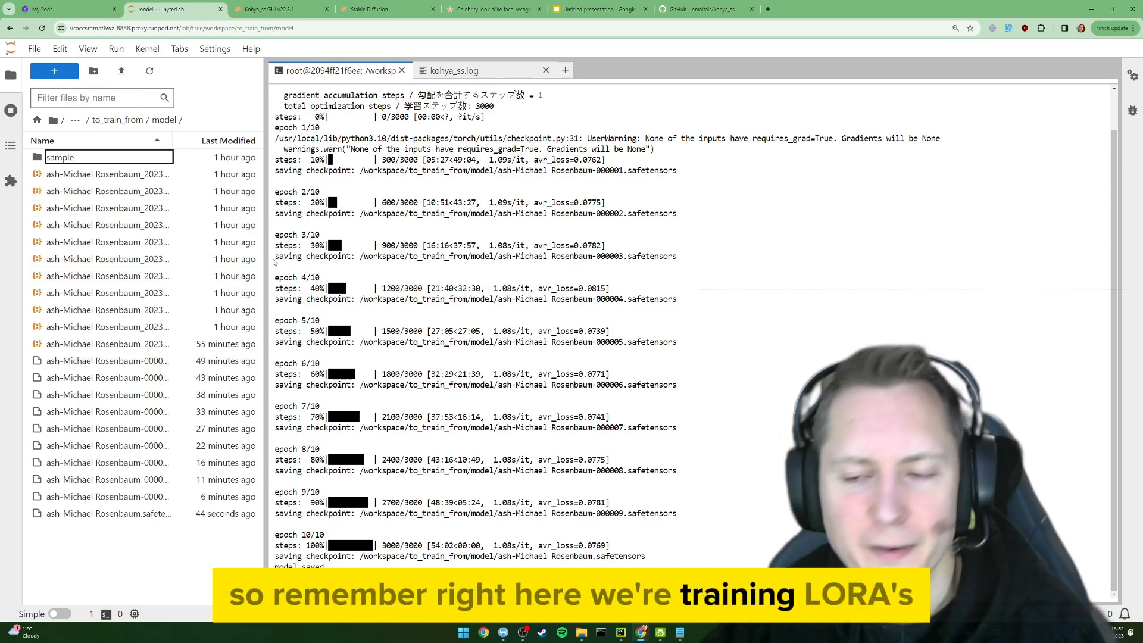
click(107, 361)
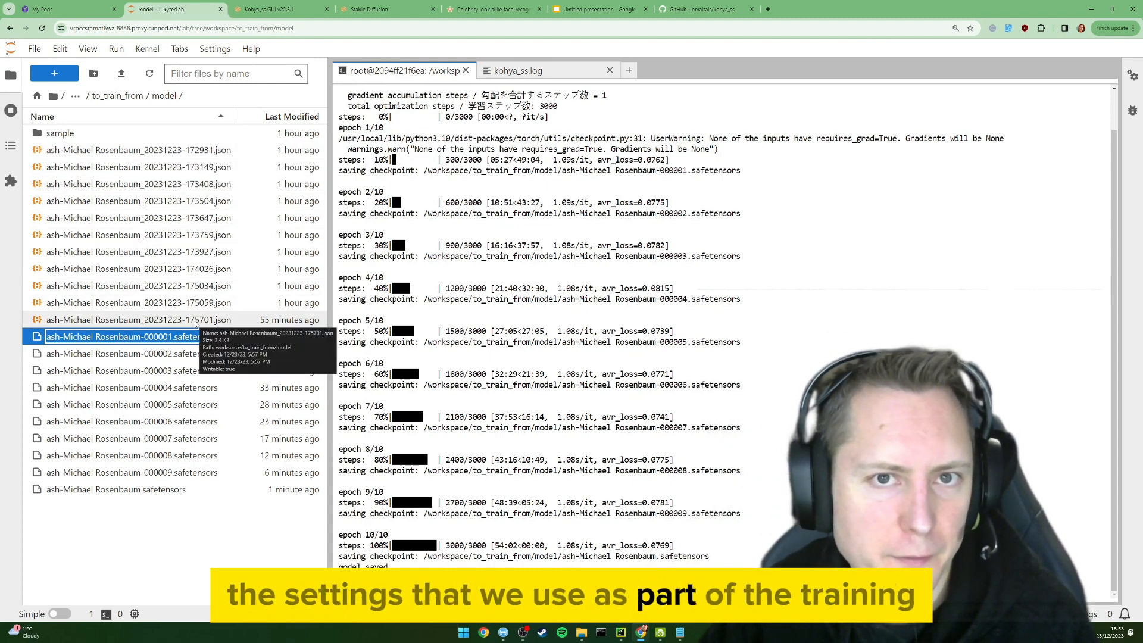
click(143, 356)
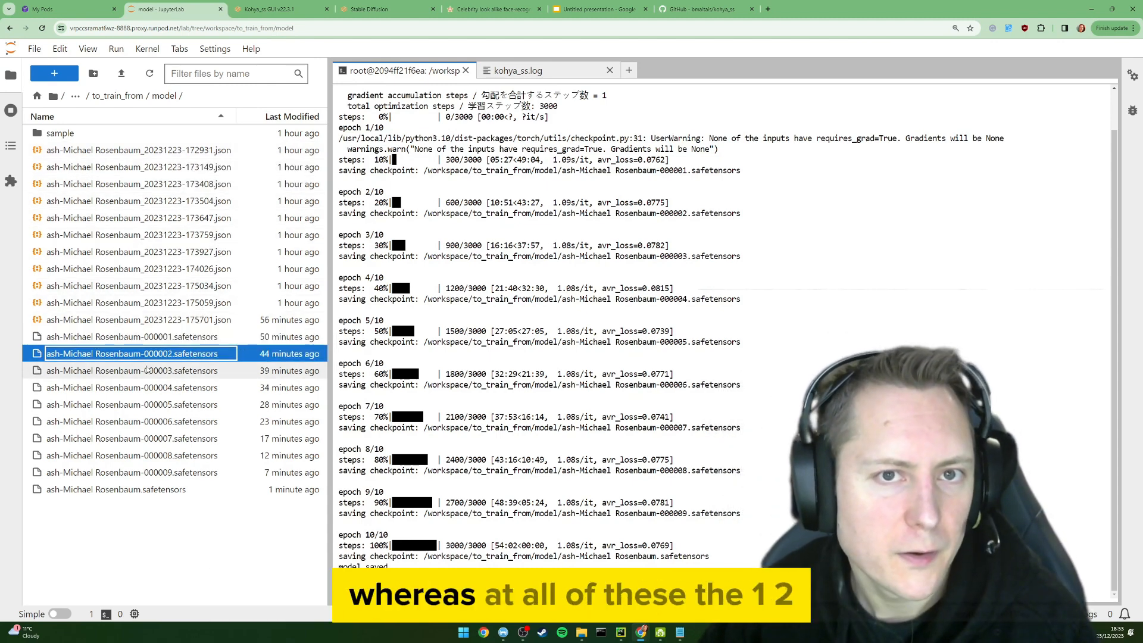
click(177, 386)
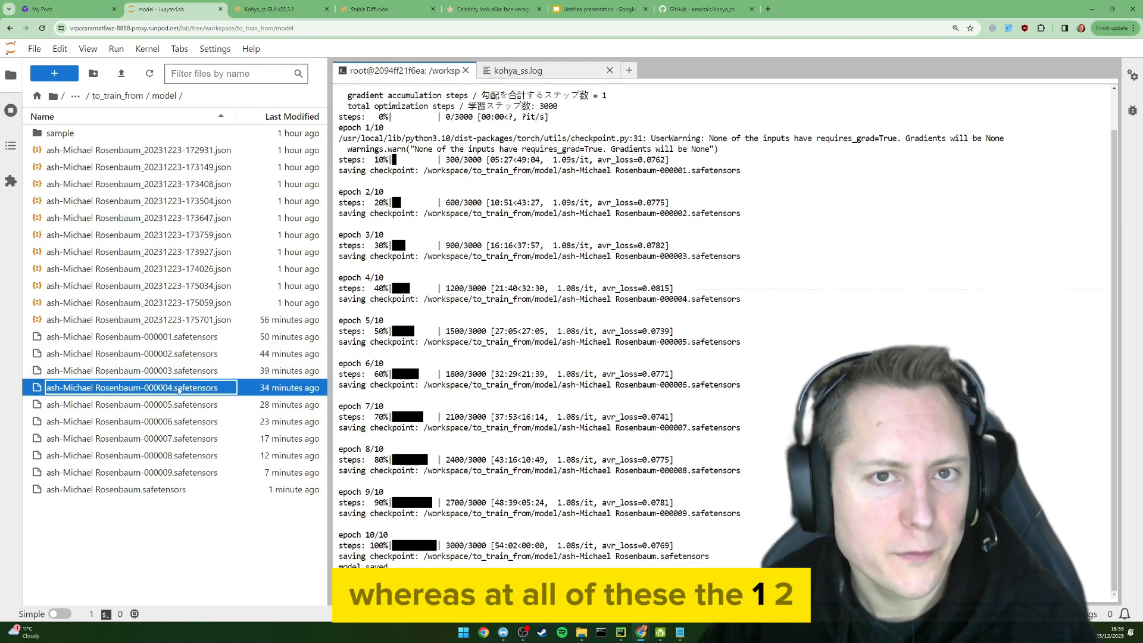
click(124, 338)
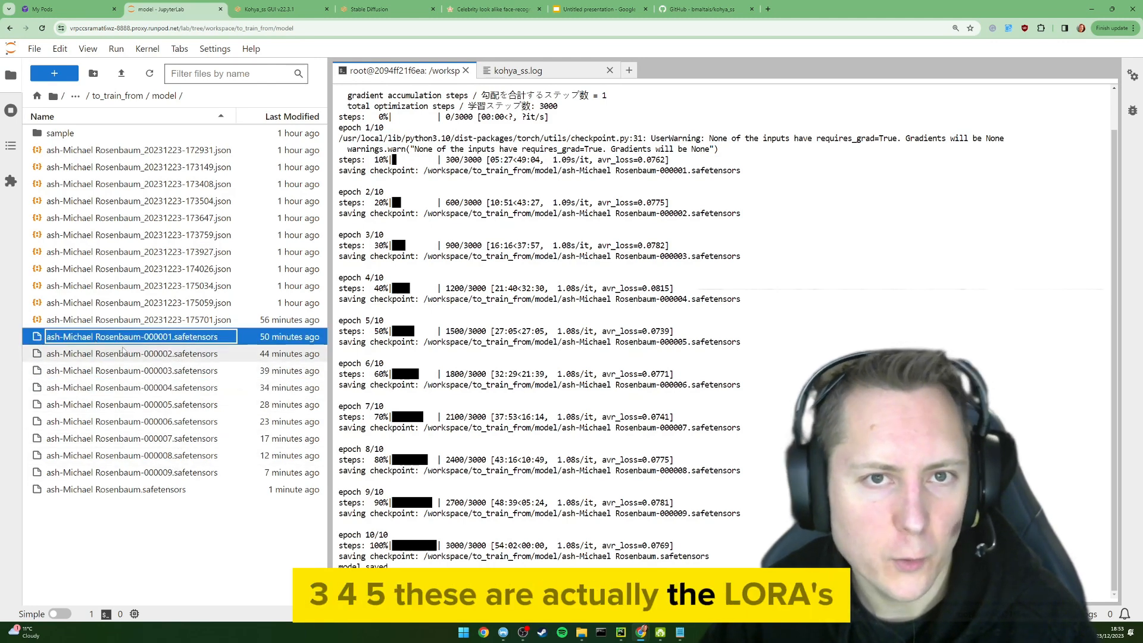
click(149, 405)
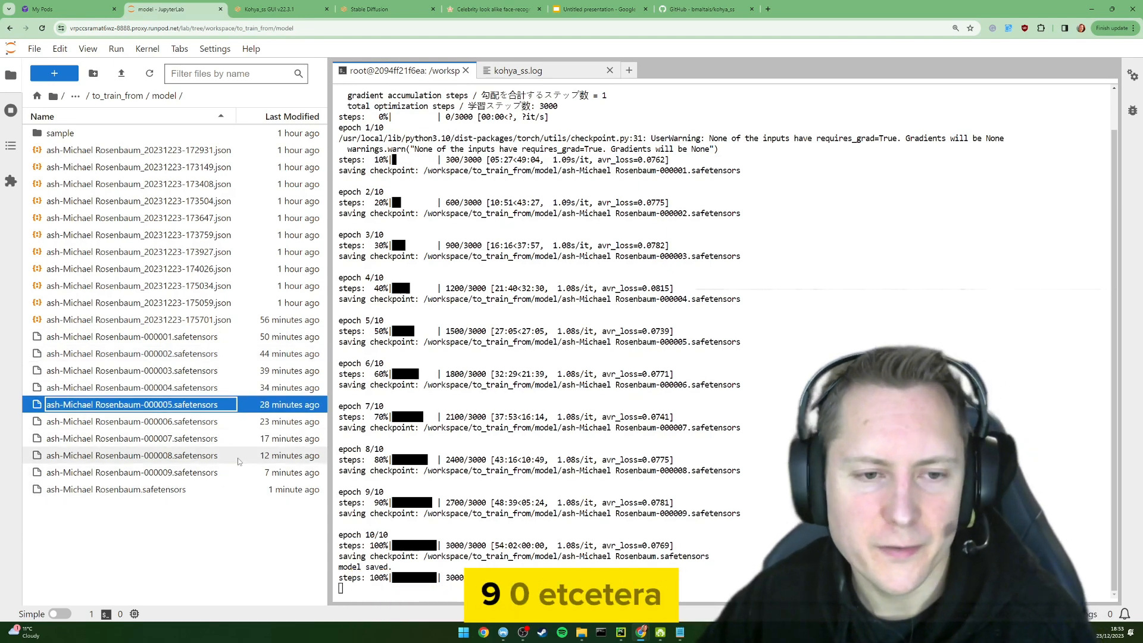
click(188, 473)
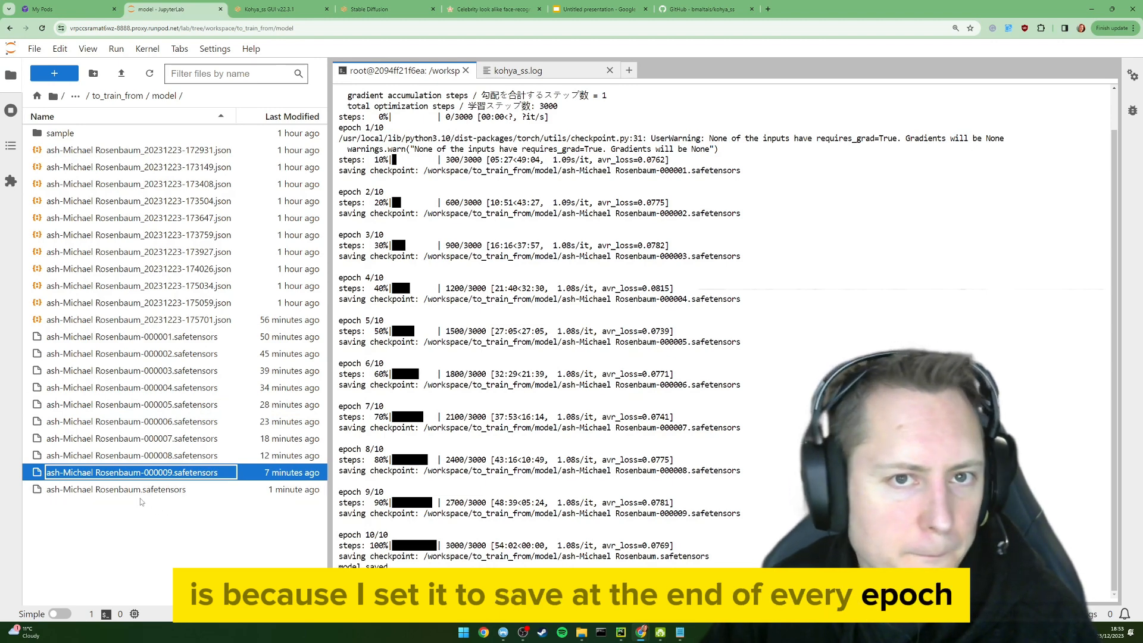
click(118, 490)
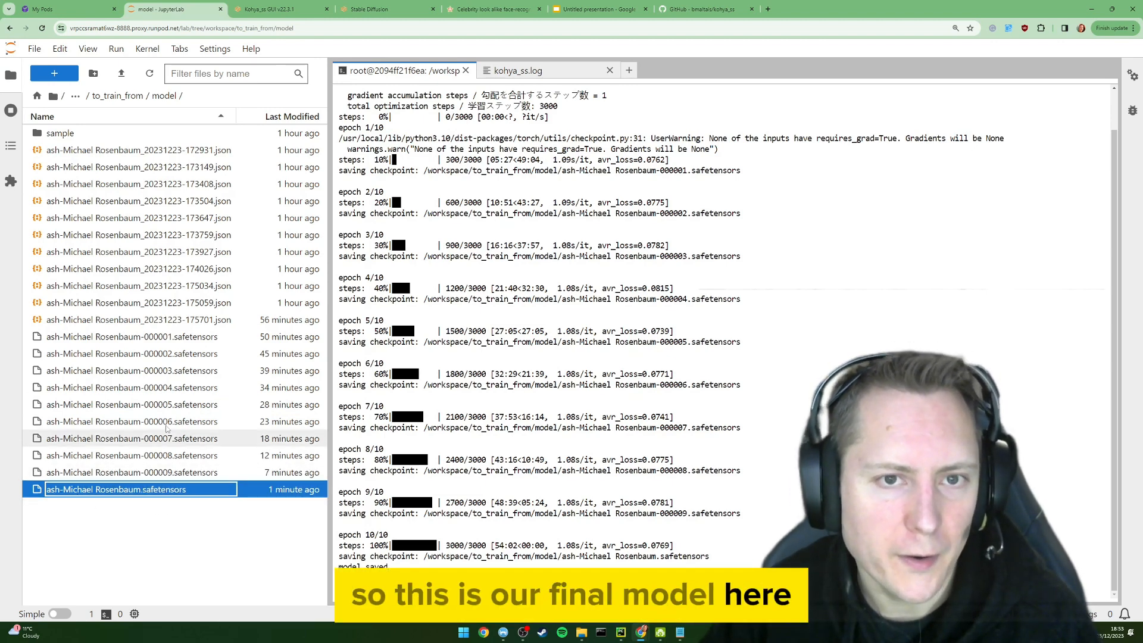
click(159, 339)
click(160, 356)
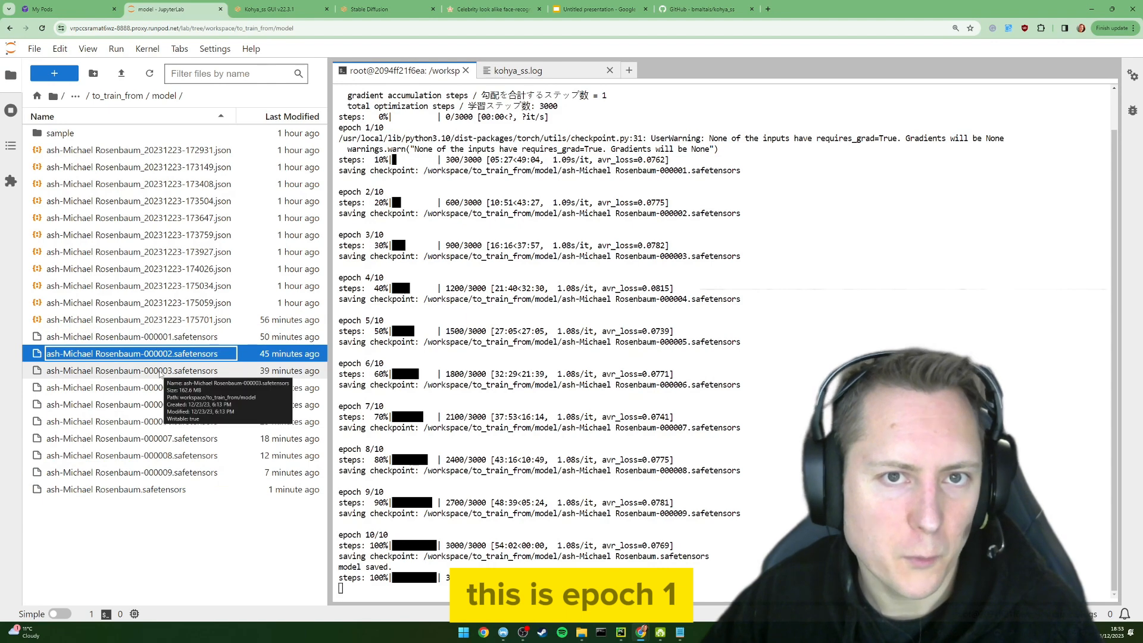
click(160, 372)
click(161, 388)
click(161, 404)
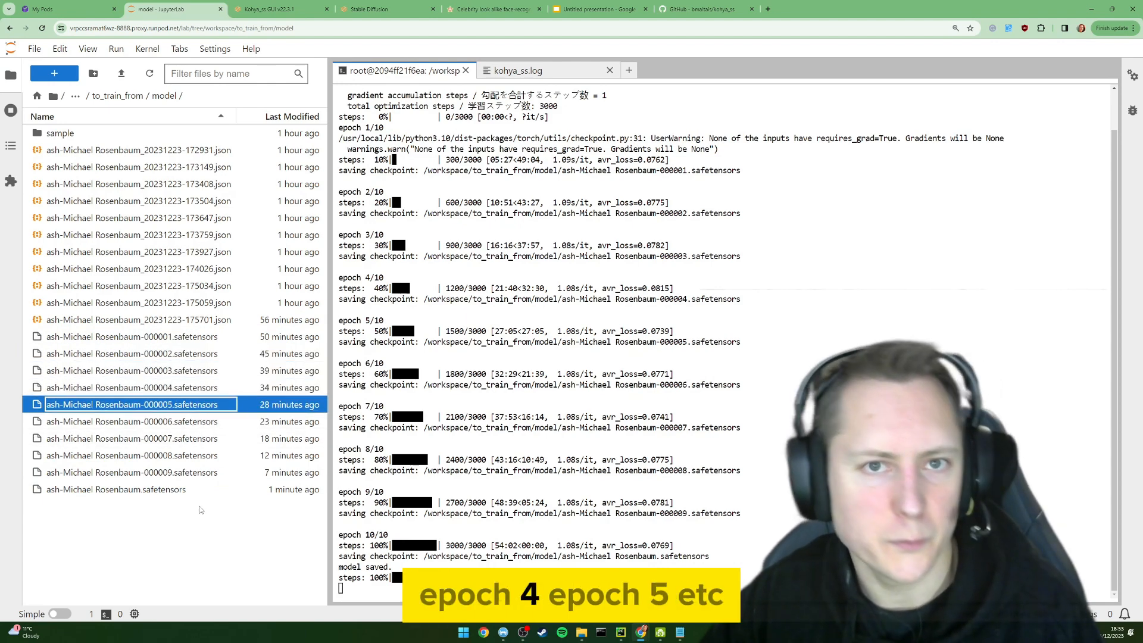
Download all safetensors files in the model folder, from checkpoint 000001 through the final model
shift+click(160, 489)
right_click(160, 490)
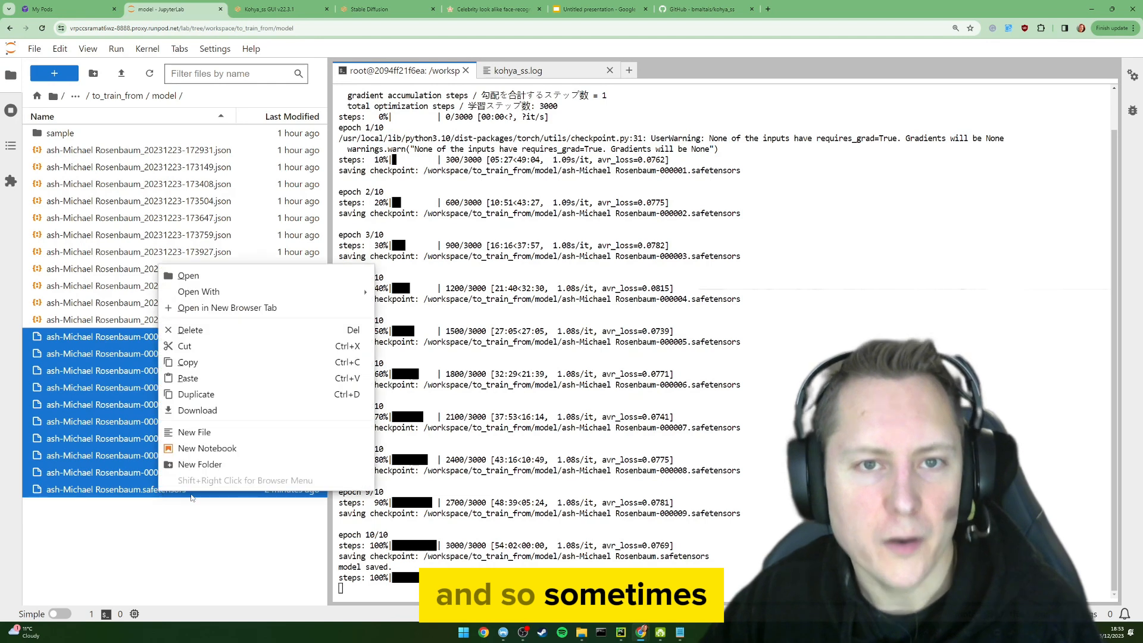
click(190, 416)
click(140, 89)
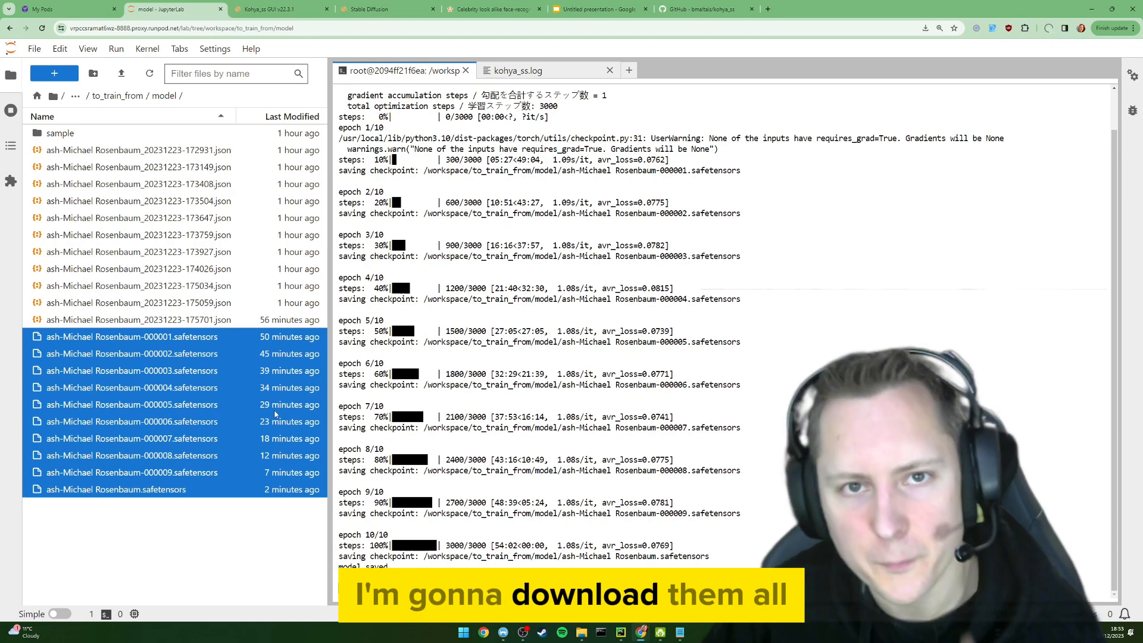
Copy all the safetensors files from the model folder into workspace/stable-diffusion-webui/models/Lora
click(182, 489)
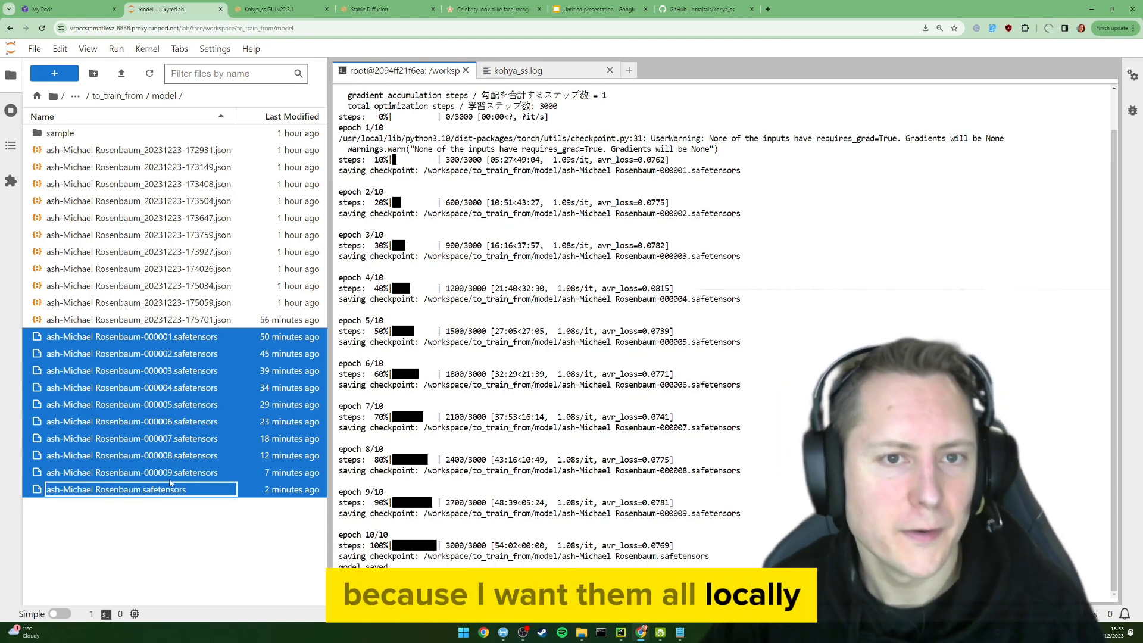
right_click(178, 419)
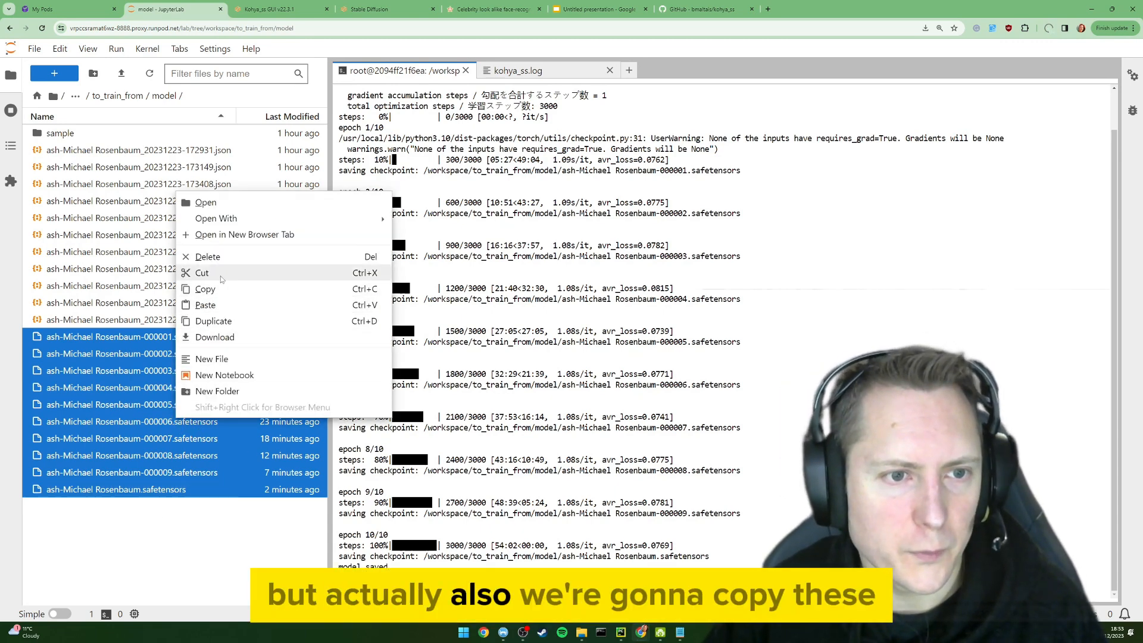
click(206, 289)
click(116, 95)
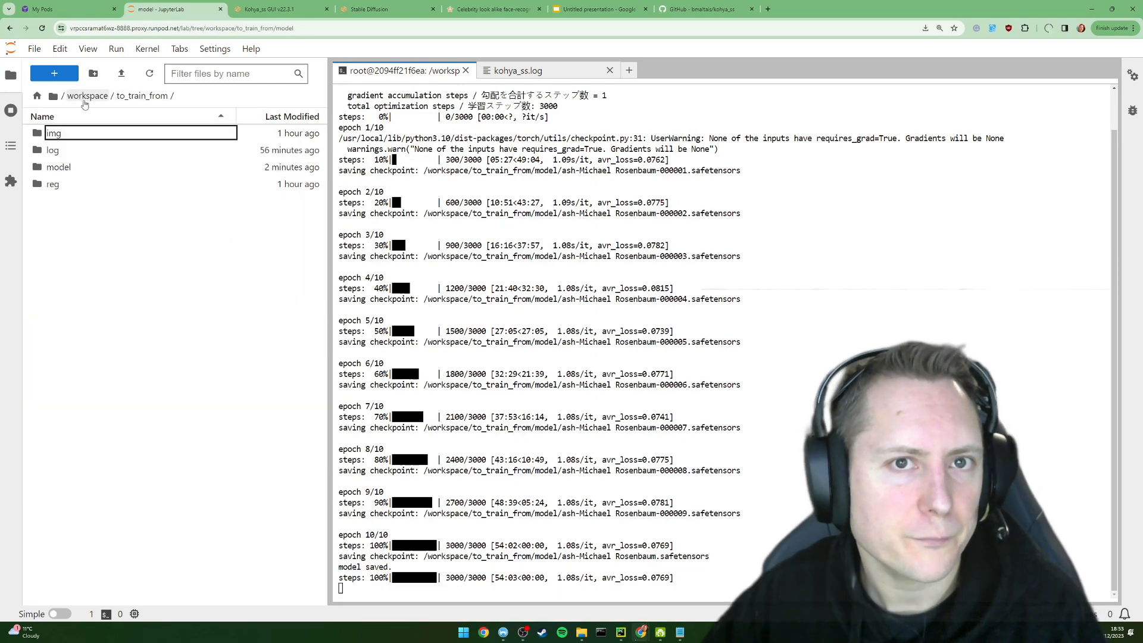
click(88, 95)
double_click(102, 206)
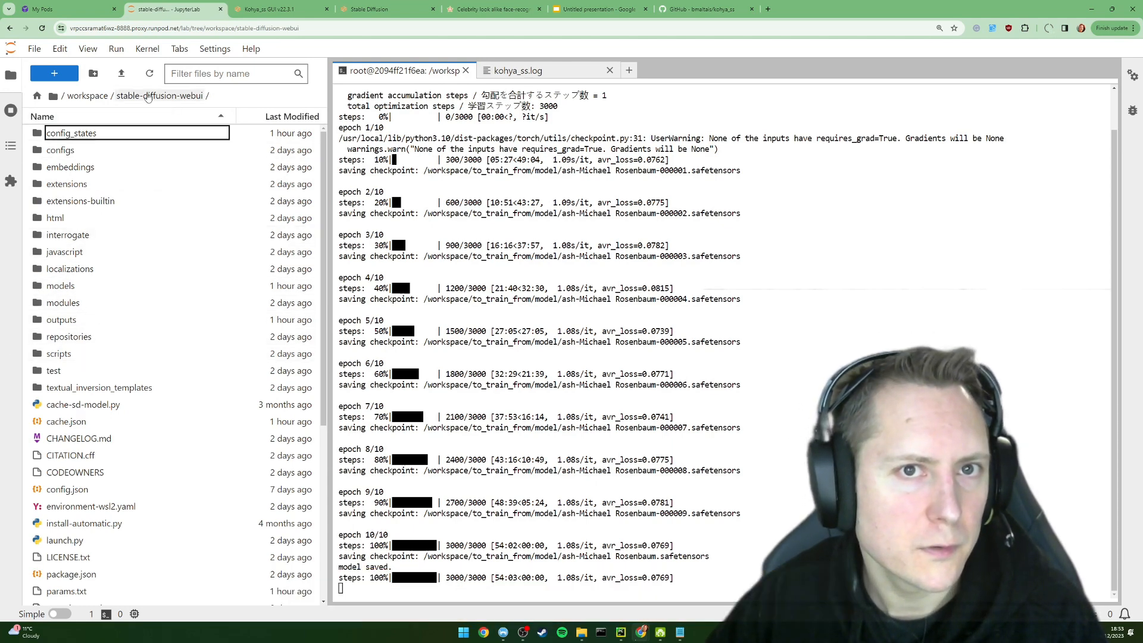
double_click(65, 286)
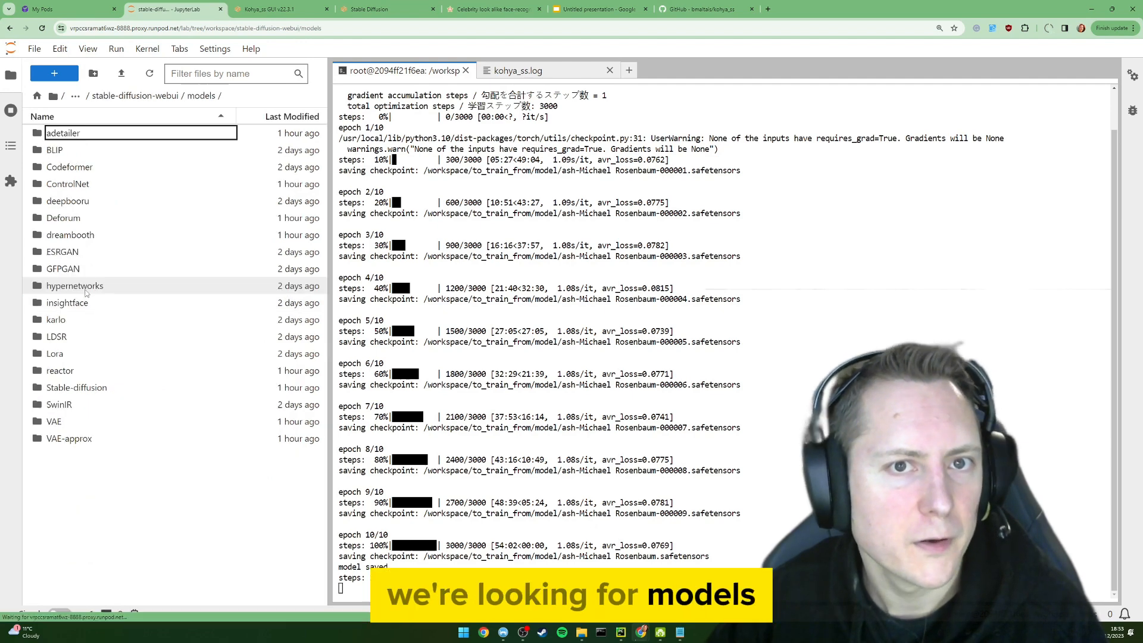
double_click(67, 355)
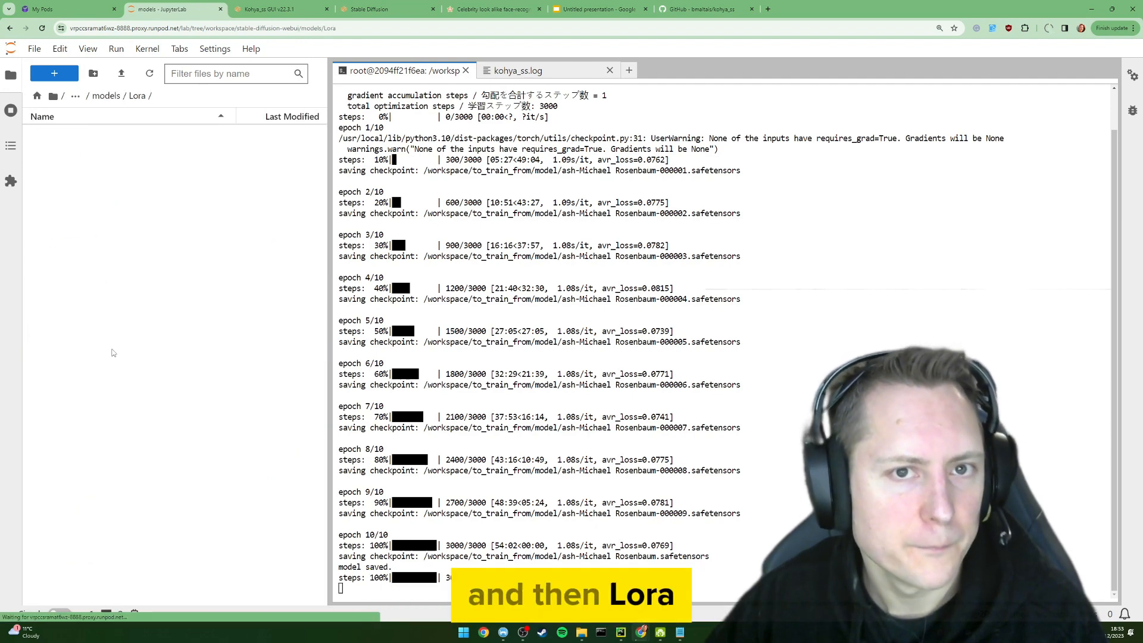
right_click(137, 249)
click(182, 260)
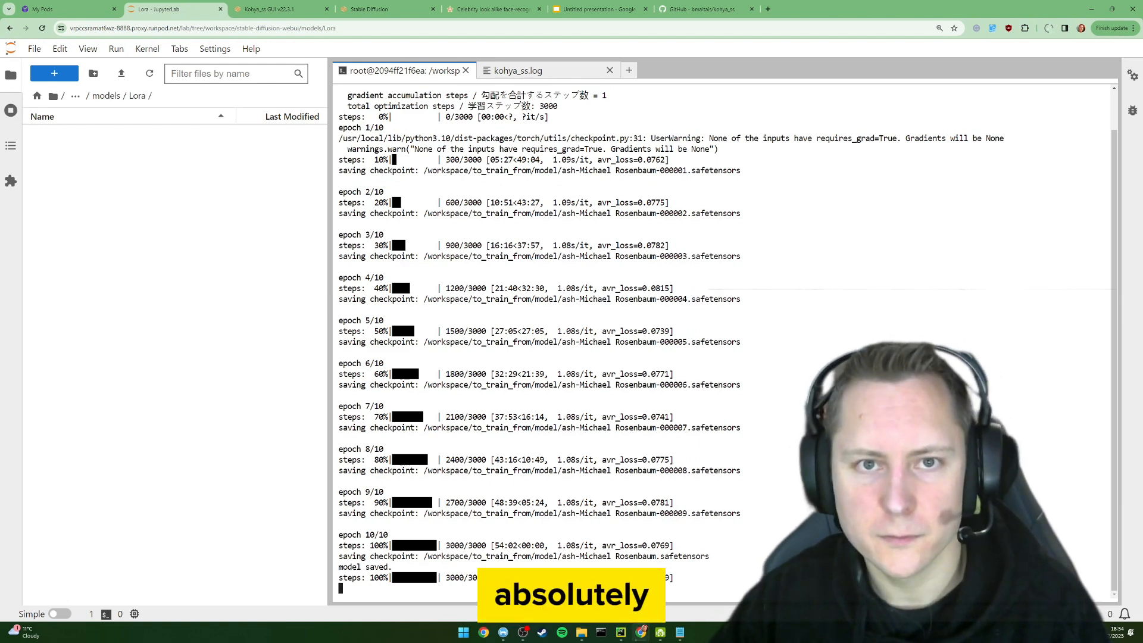
View kohya_ss.log, return to the terminal and stop following the training log there
click(530, 72)
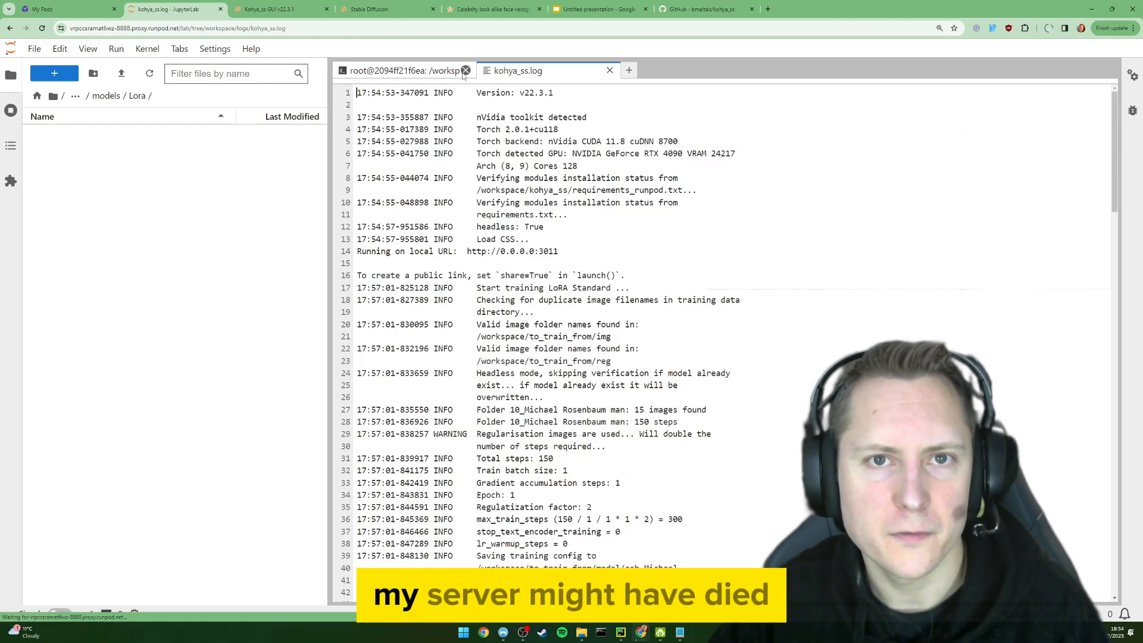
click(427, 75)
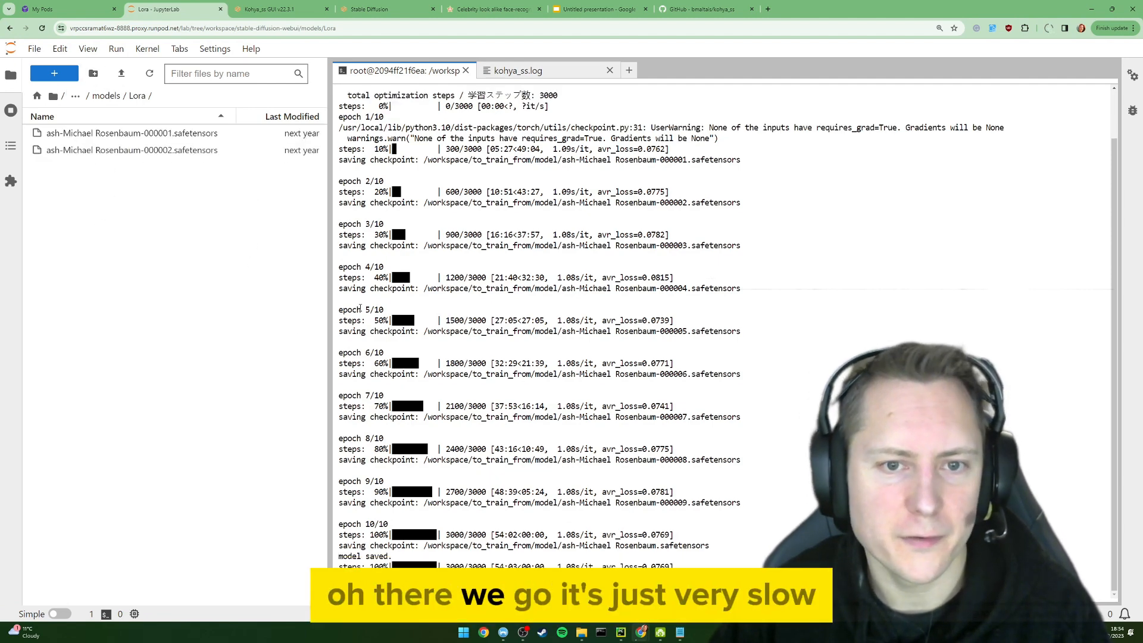
key(ctrl+c)
key(ctrl+c)
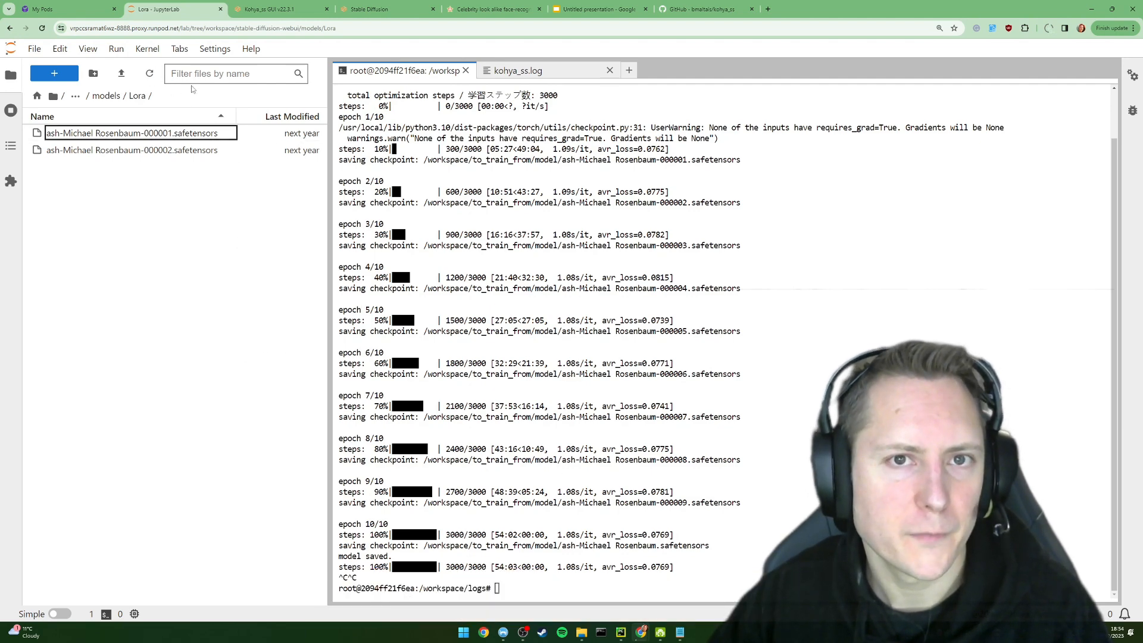
Alternate between the Stable Diffusion web UI and JupyterLab to check the files pasted into the Lora folder
click(369, 9)
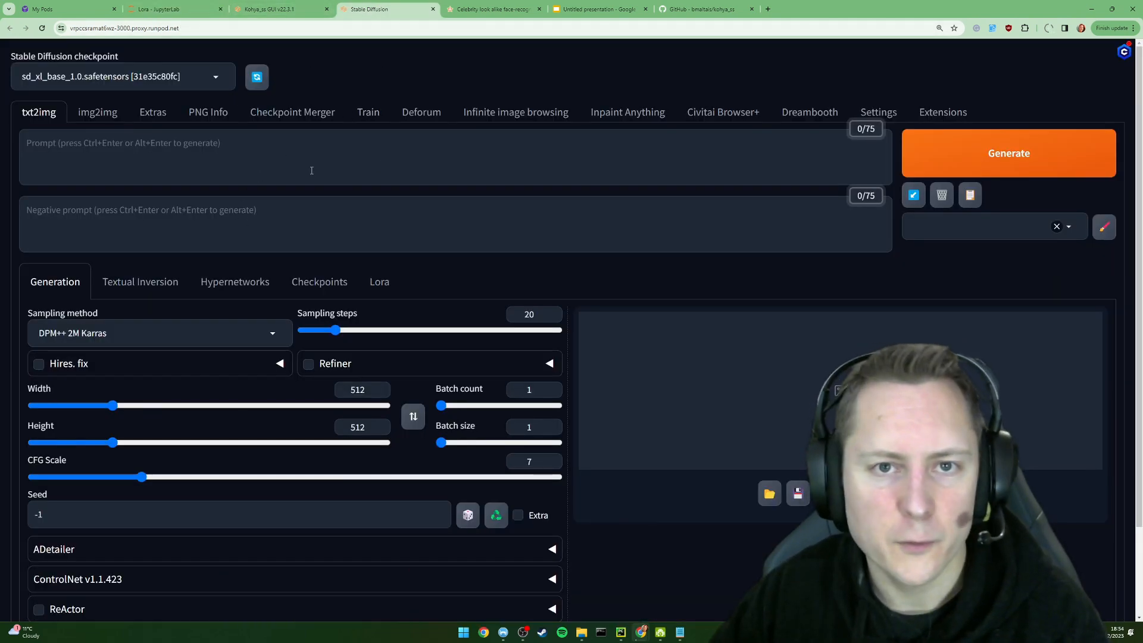
click(164, 9)
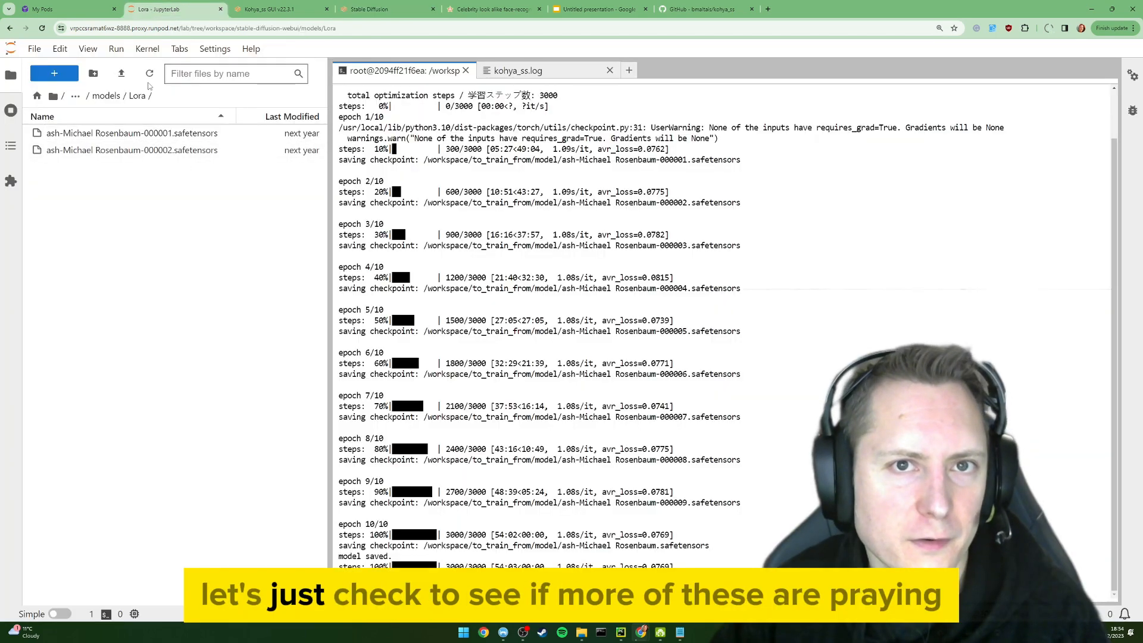
click(370, 9)
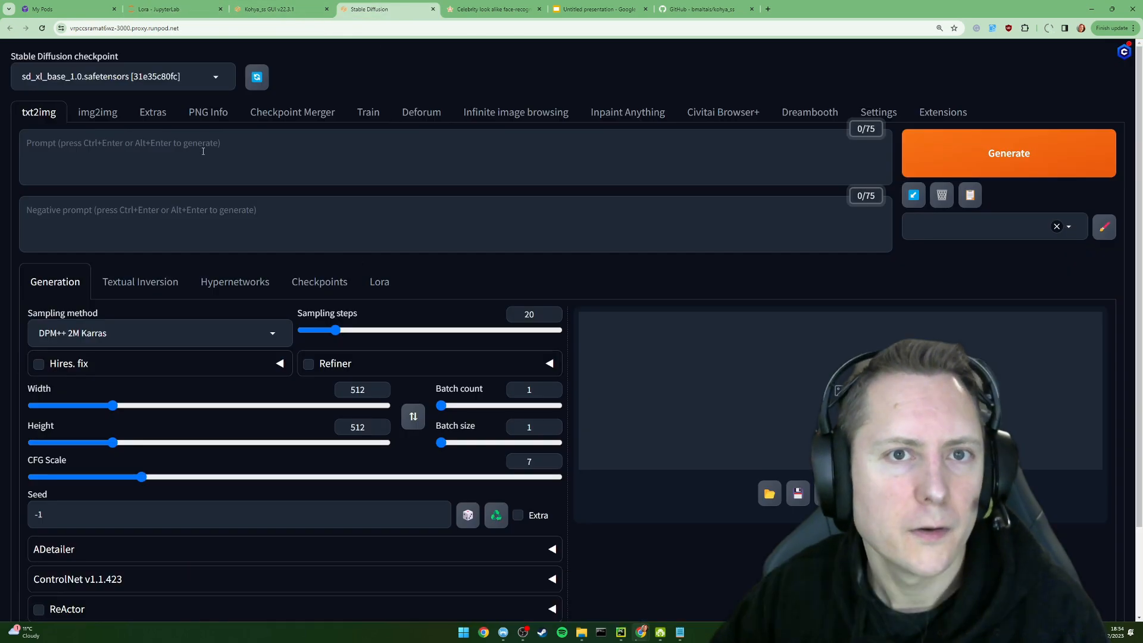
click(168, 149)
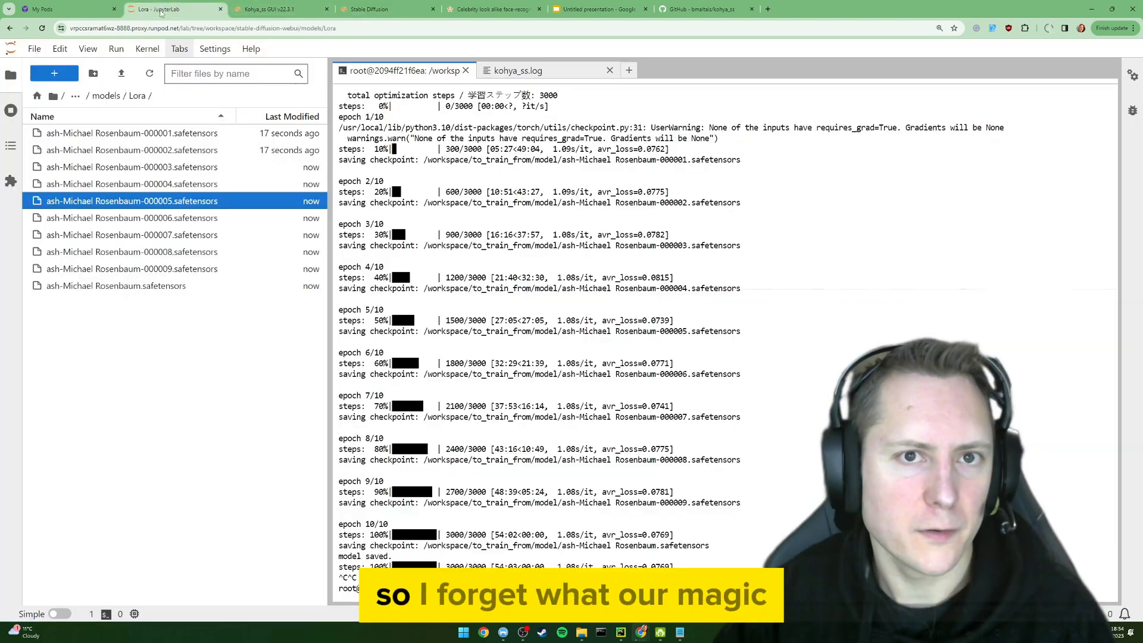
click(169, 9)
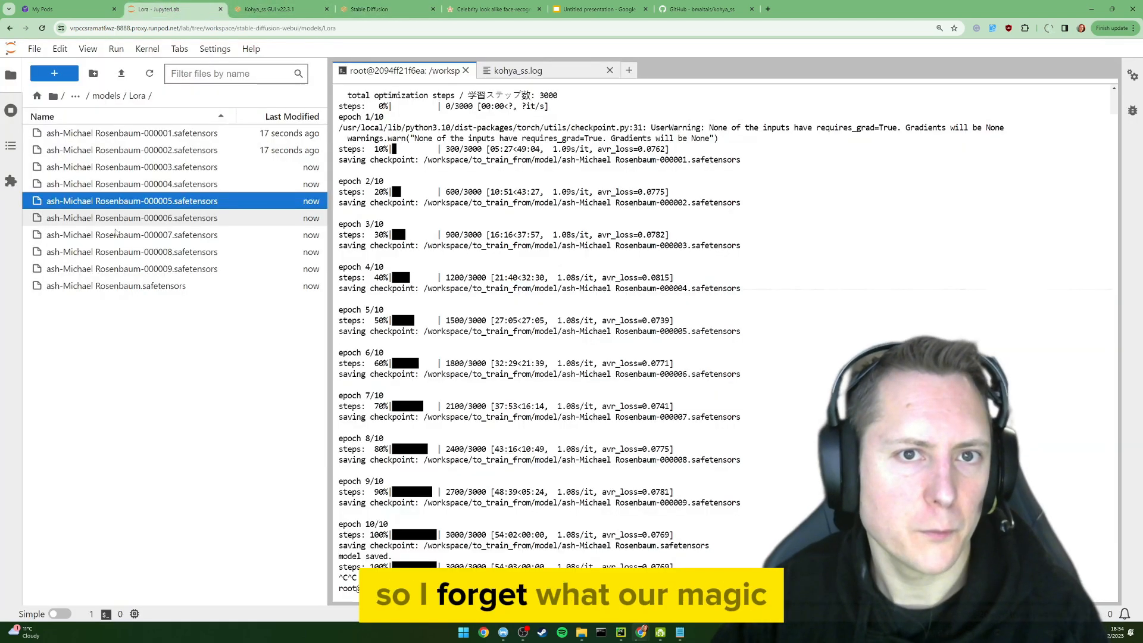
Copy the name of the 000009 checkpoint without its extension, using Rename, and switch to the Stable Diffusion web UI
click(150, 273)
right_click(152, 274)
click(172, 339)
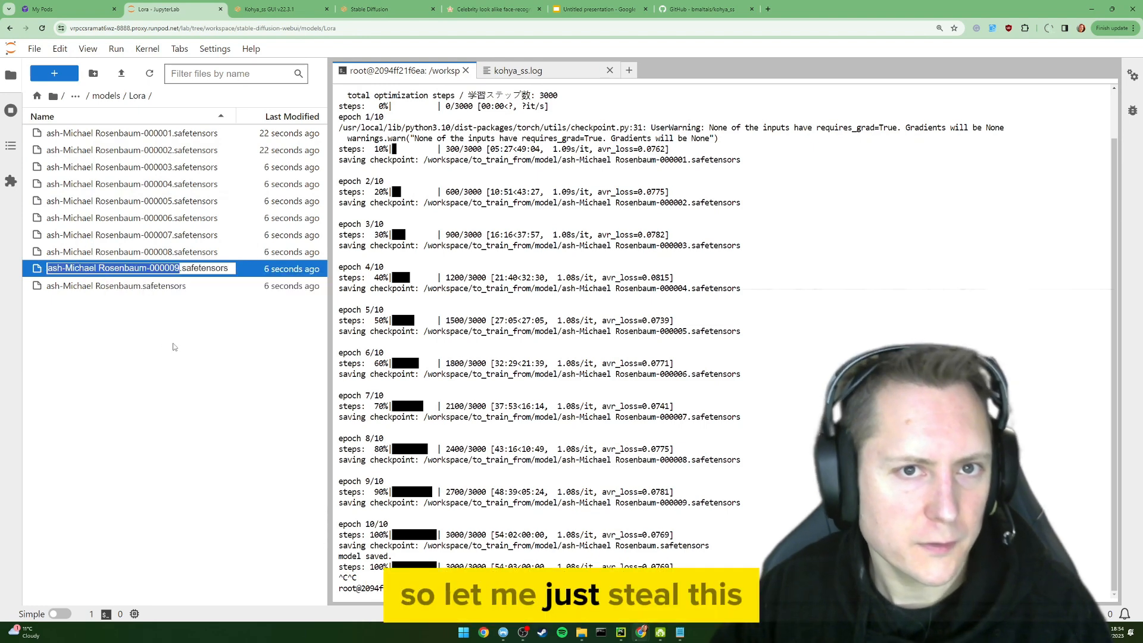
click(369, 9)
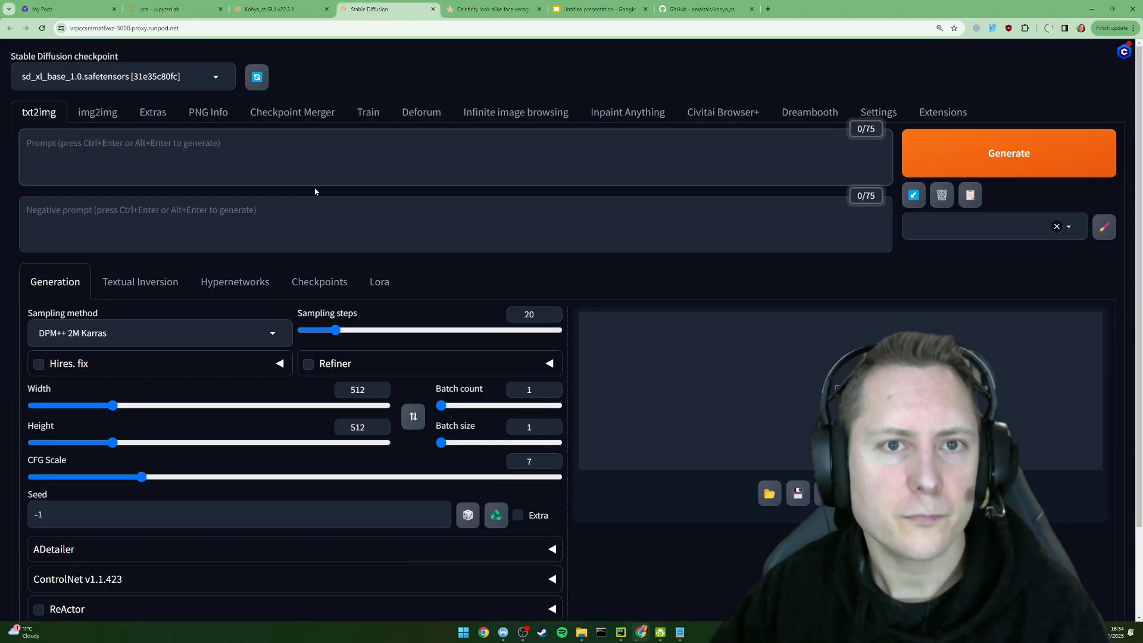
Check the available LoRA models, and apply the installed extensions and restart the web UI to reload them
click(381, 284)
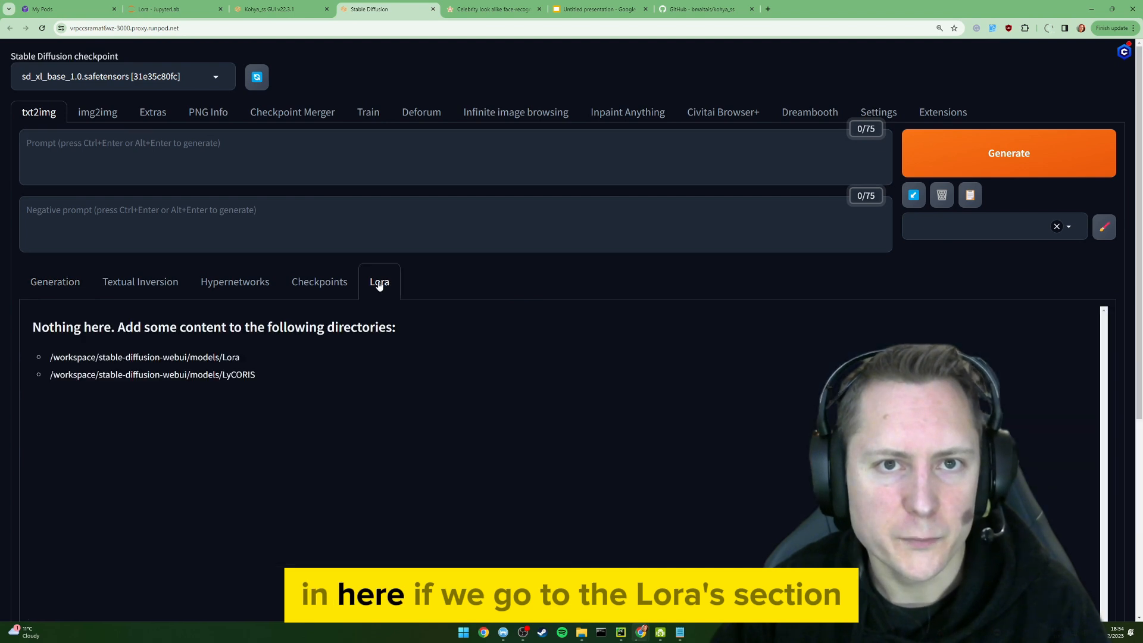
scroll(364, 320, down, 2)
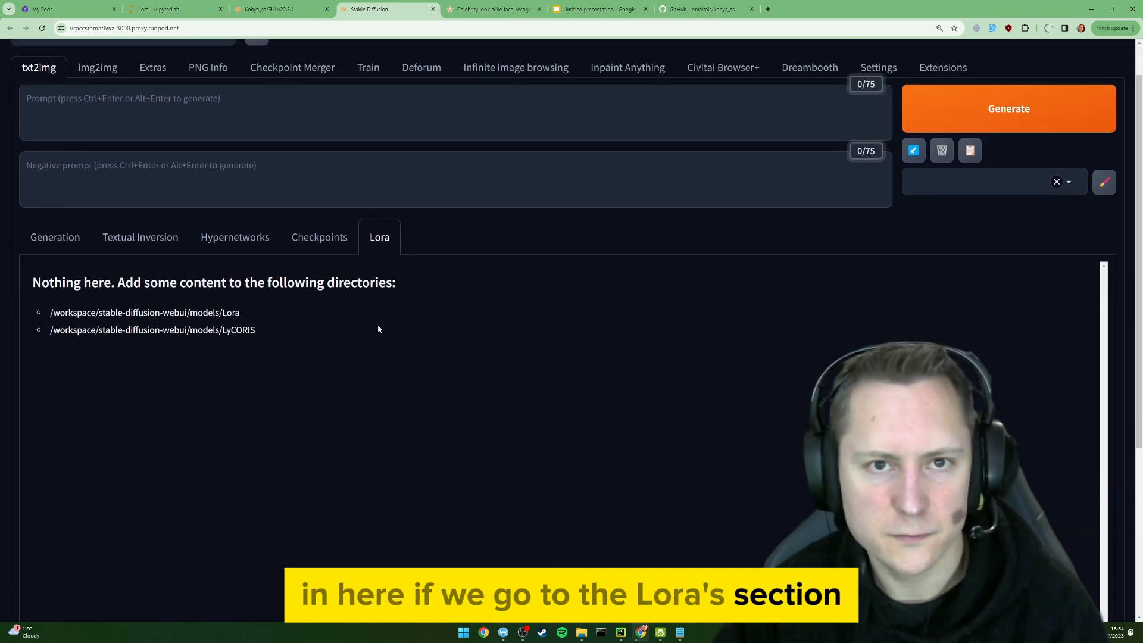
scroll(541, 348, down, 4)
scroll(524, 348, up, 5)
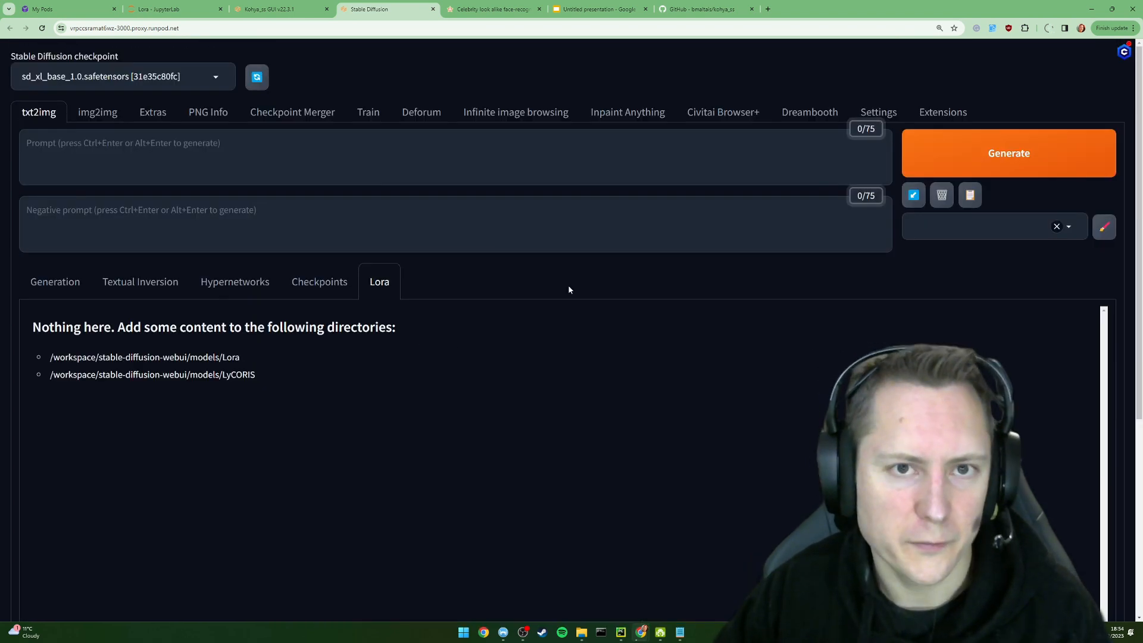
click(955, 111)
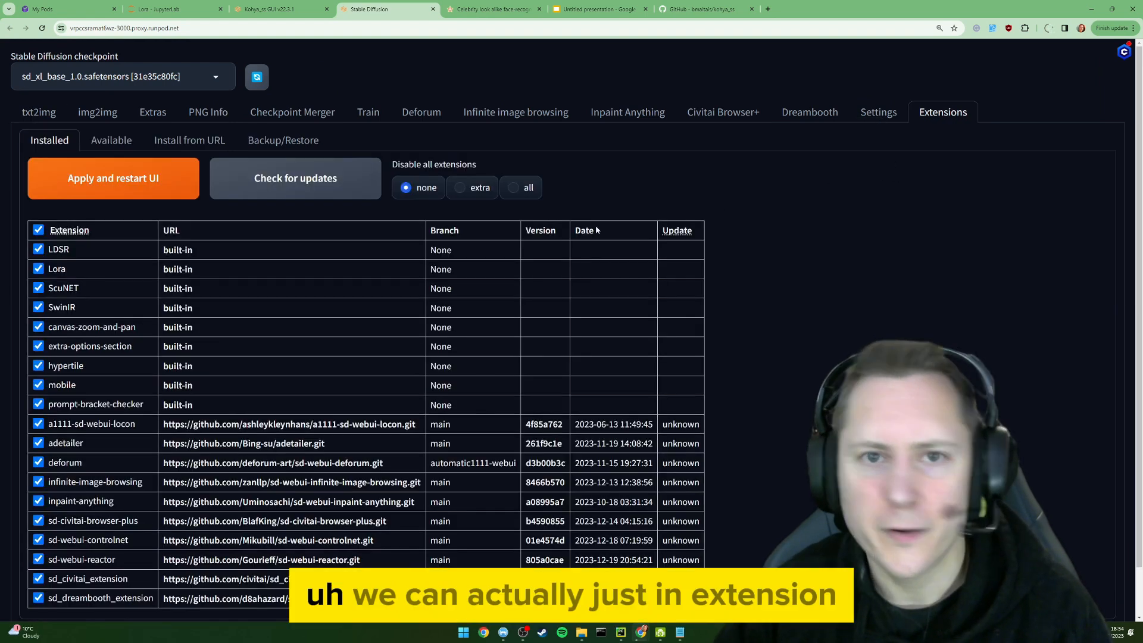
click(155, 192)
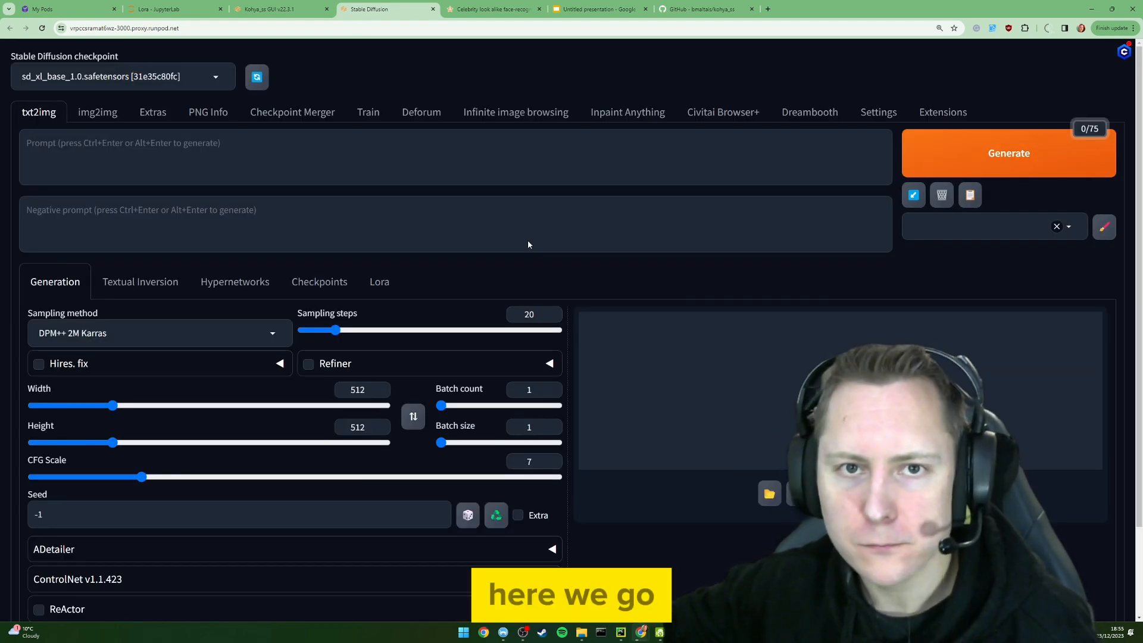
Set the generated image's width and height both to 1024 for SDXL
double_click(375, 388)
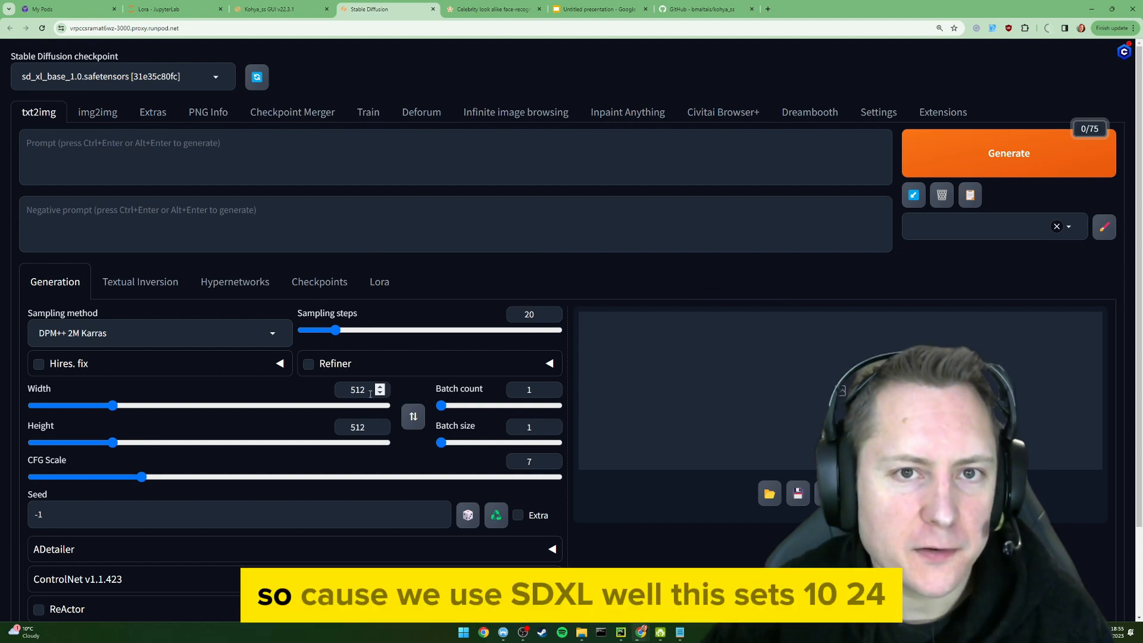
text(1024)
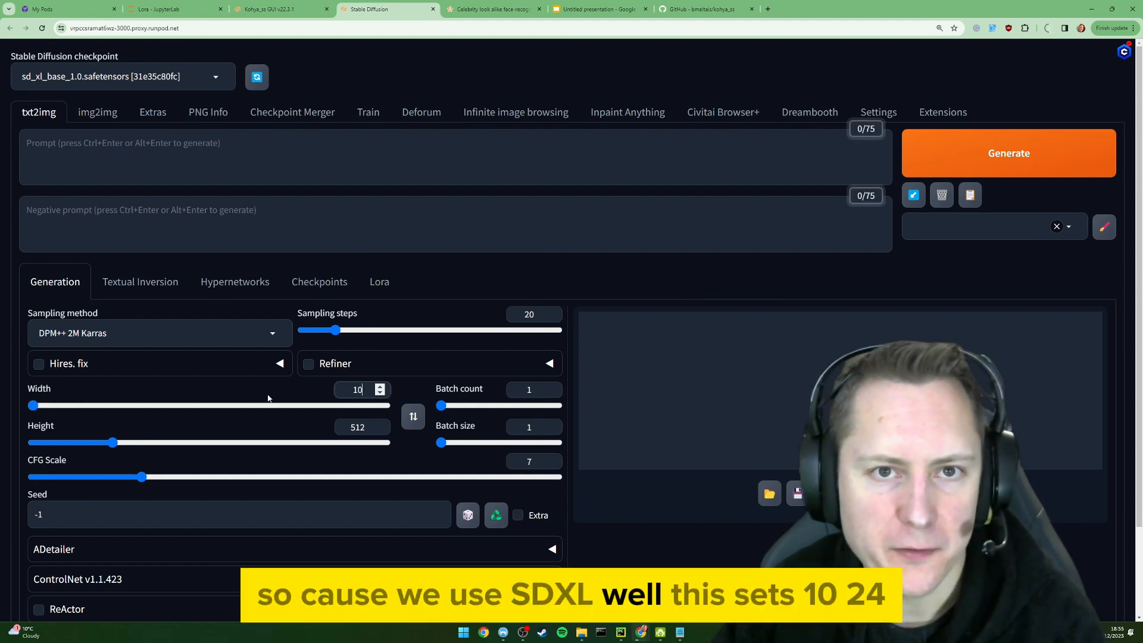
double_click(357, 427)
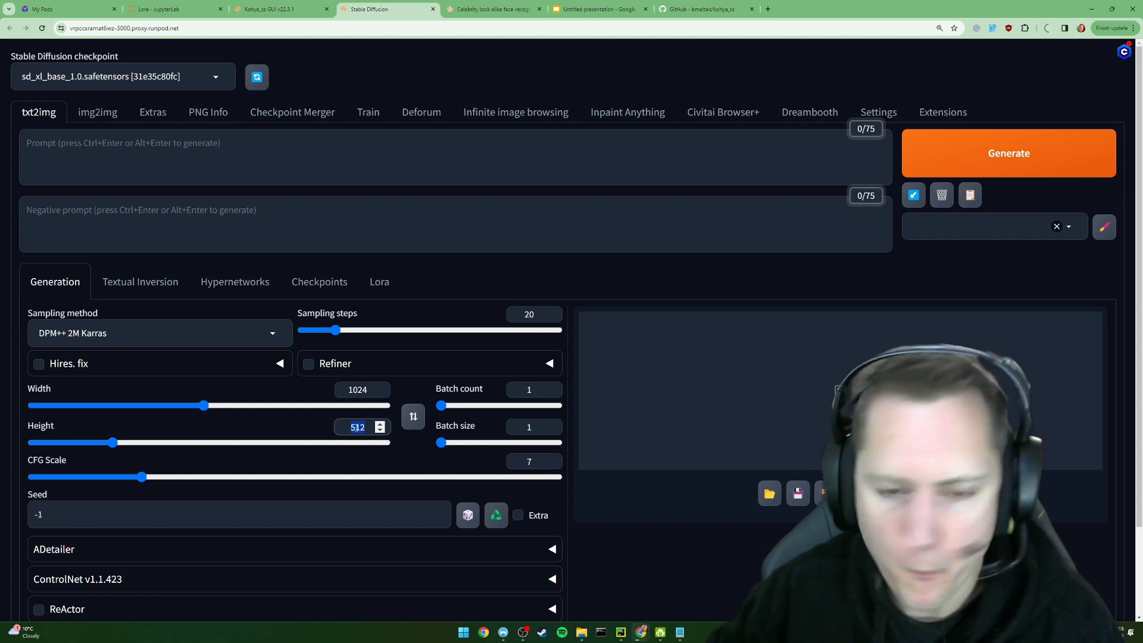
text(0)
key(BackSpace)
text(1024)
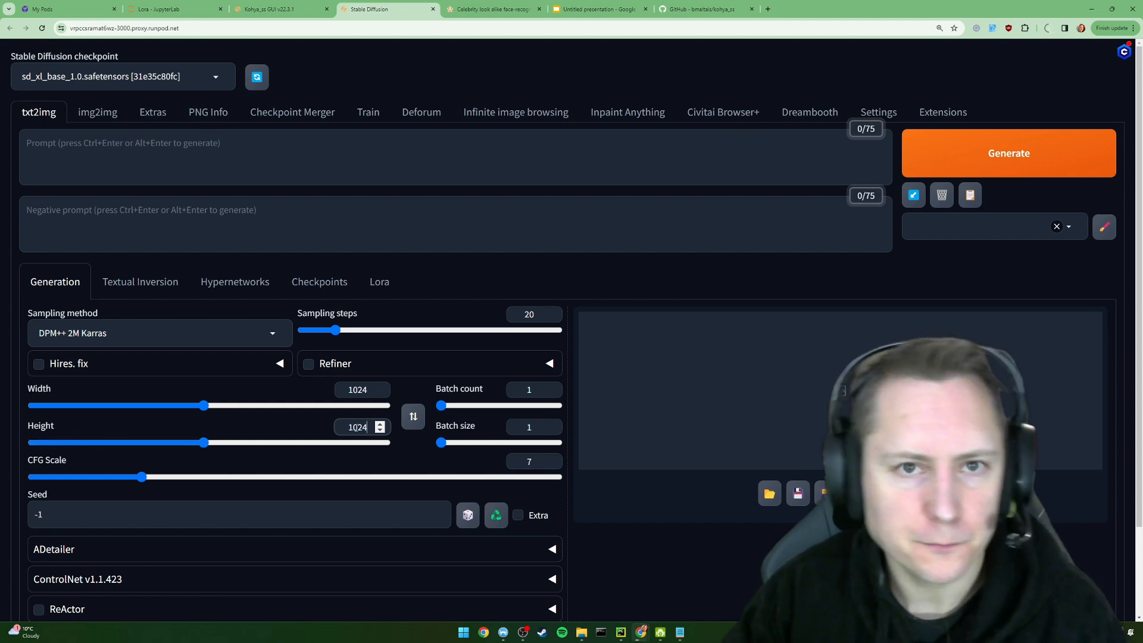
Insert the final LoRA, the one without an epoch number, into the txt2img prompt
click(375, 284)
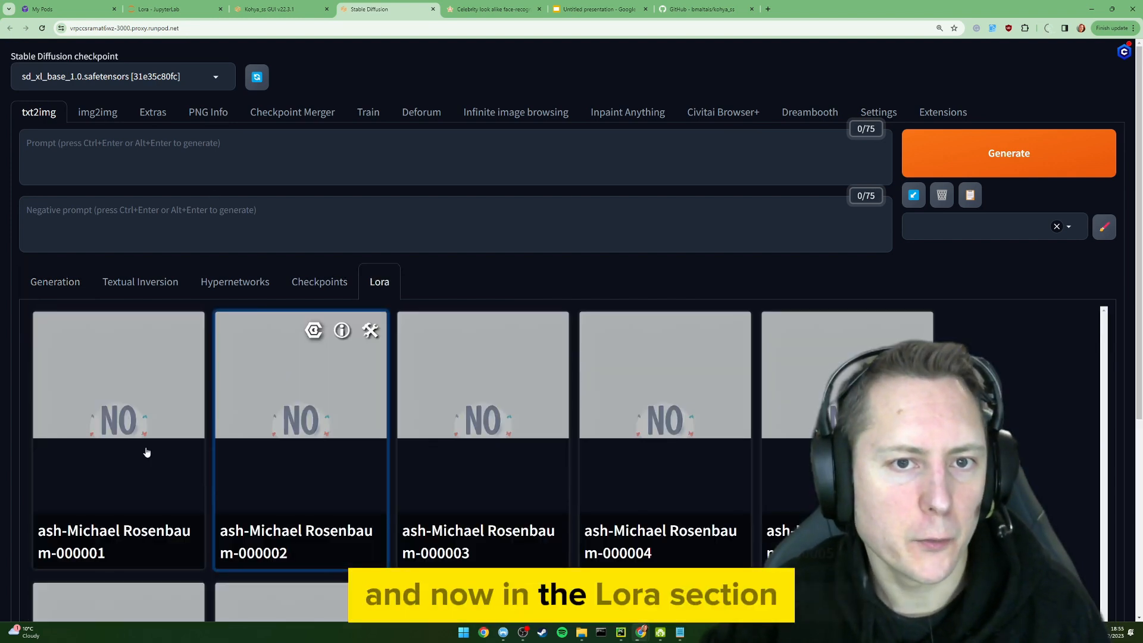
scroll(243, 423, down, 3)
scroll(167, 435, up, 3)
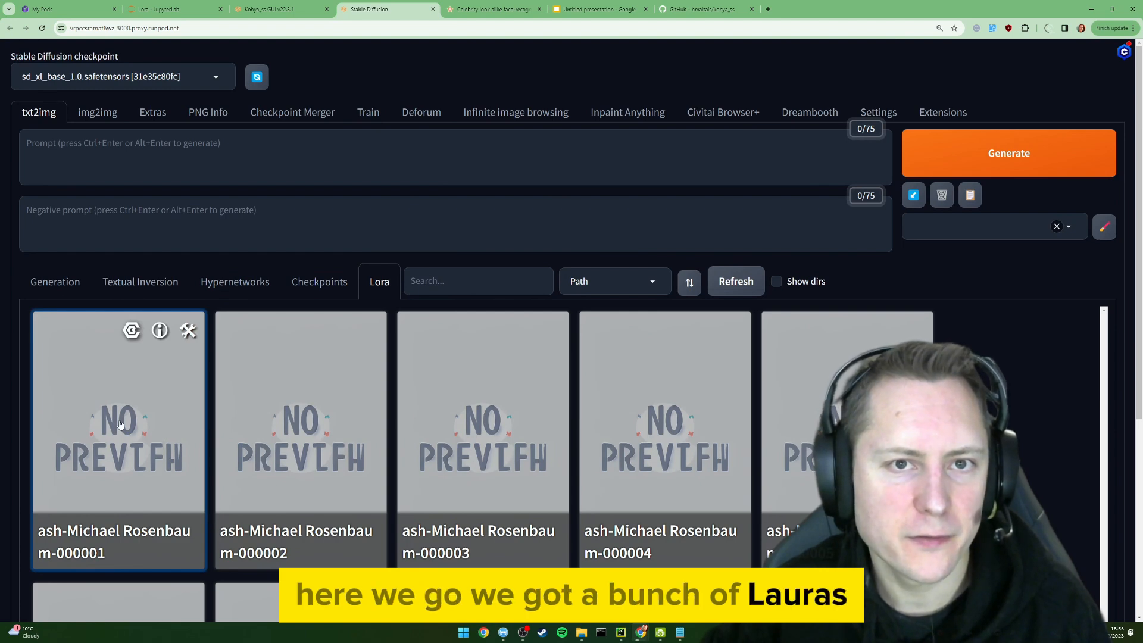
scroll(121, 424, down, 5)
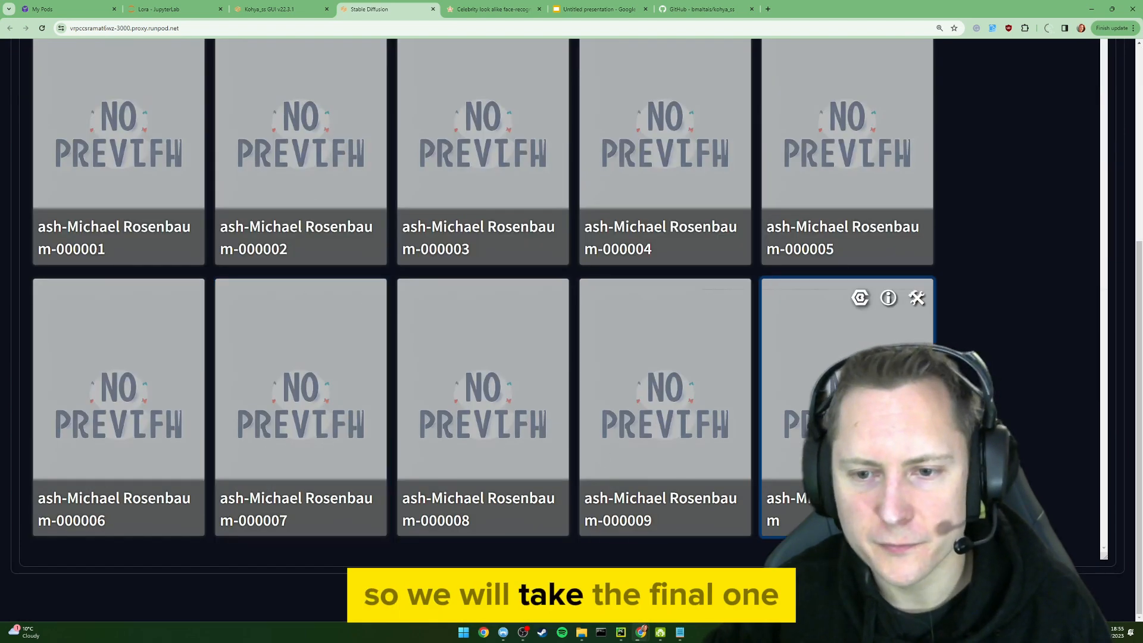
click(834, 334)
scroll(417, 357, up, 5)
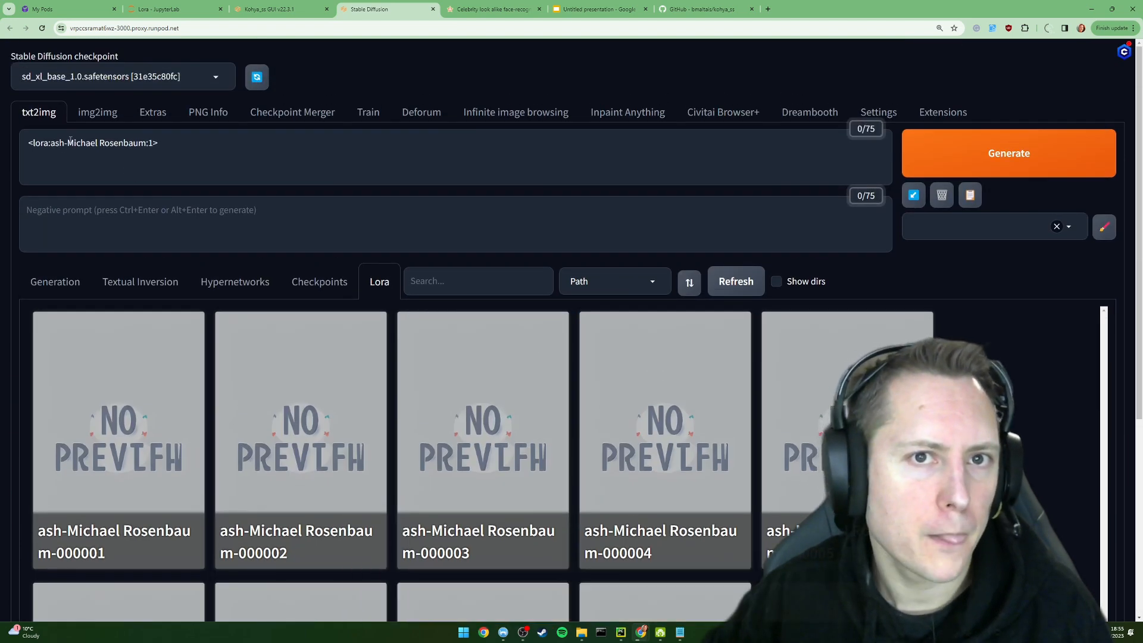
Add the trained person's keyword name followed by "wearing a silly hat" after the LoRA tag in the prompt
drag(67, 143, 147, 143)
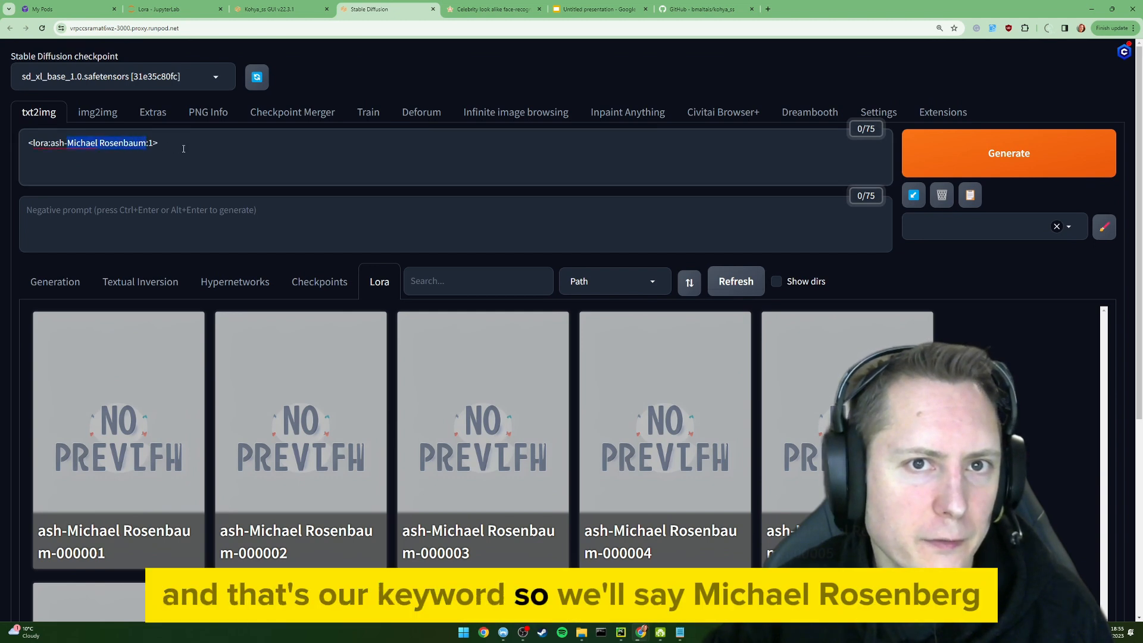
text(Rosenbaum)
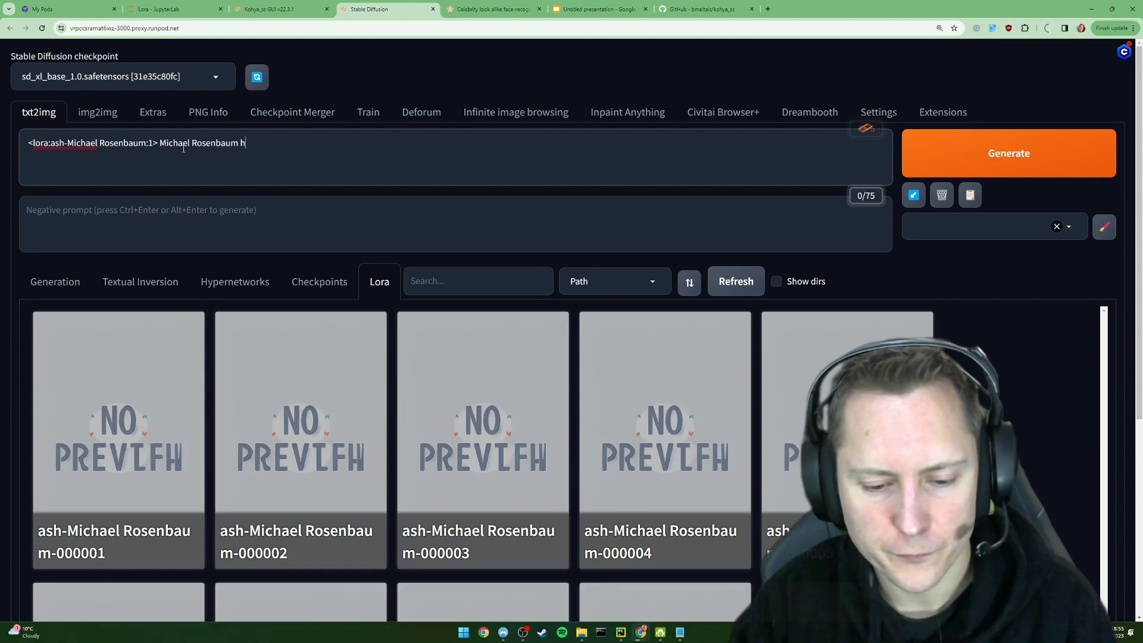
text( holding up)
key(BackSpace)
key(BackSpace)
key(BackSpace)
key(BackSpace)
key(BackSpace)
key(BackSpace)
key(BackSpace)
key(BackSpace)
key(BackSpace)
text(wearing a sill)
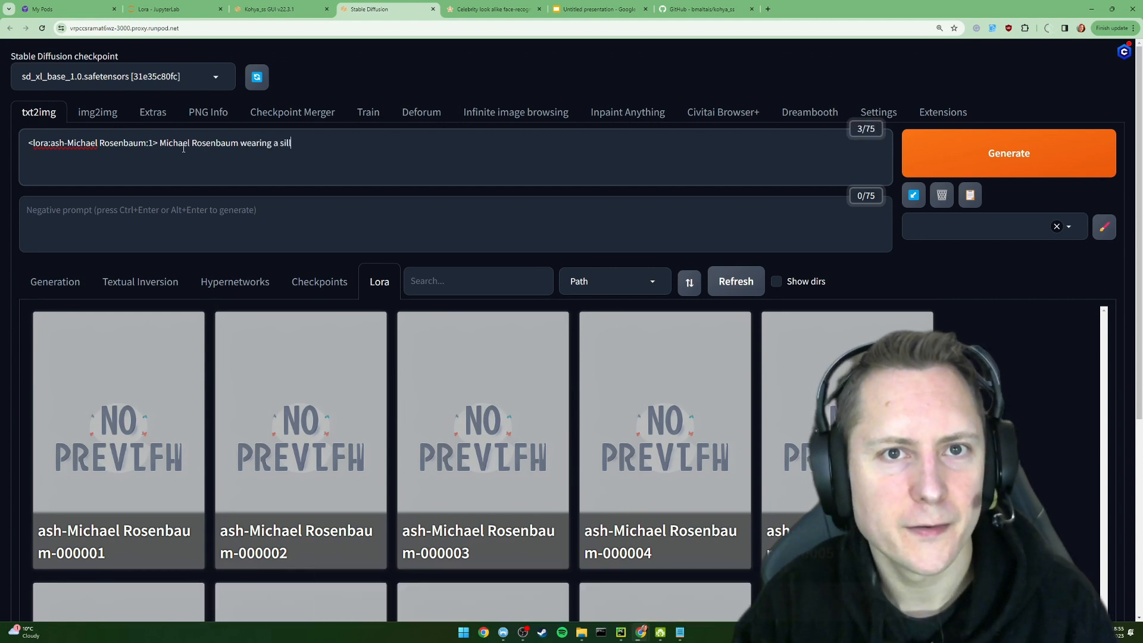
text(y har)
key(BackSpace)
text(t)
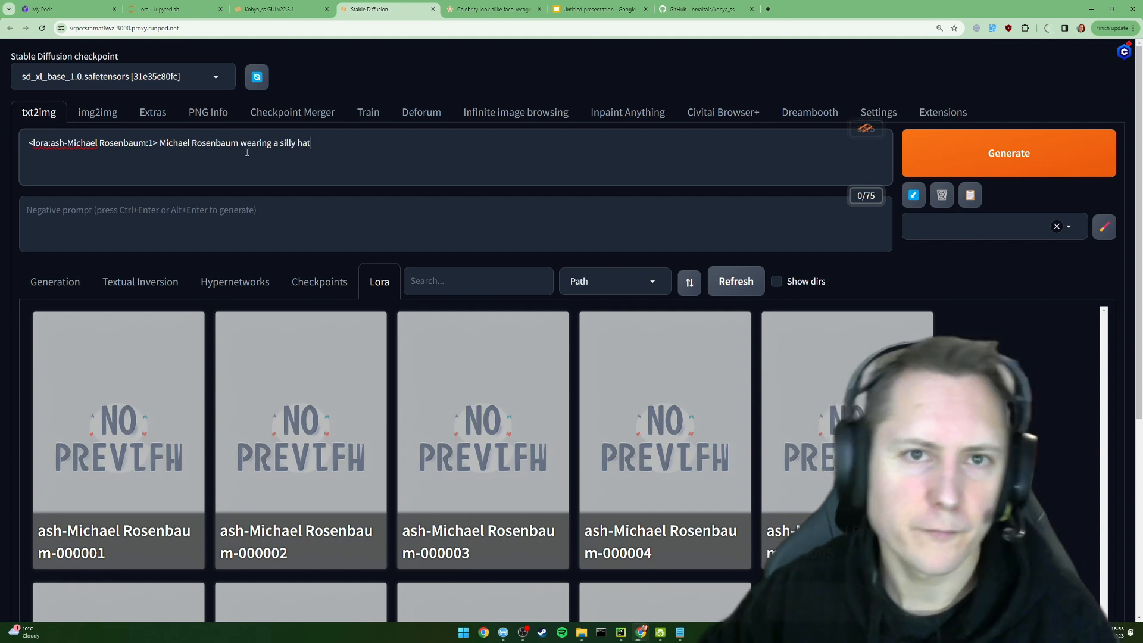
drag(159, 143, 235, 143)
click(179, 176)
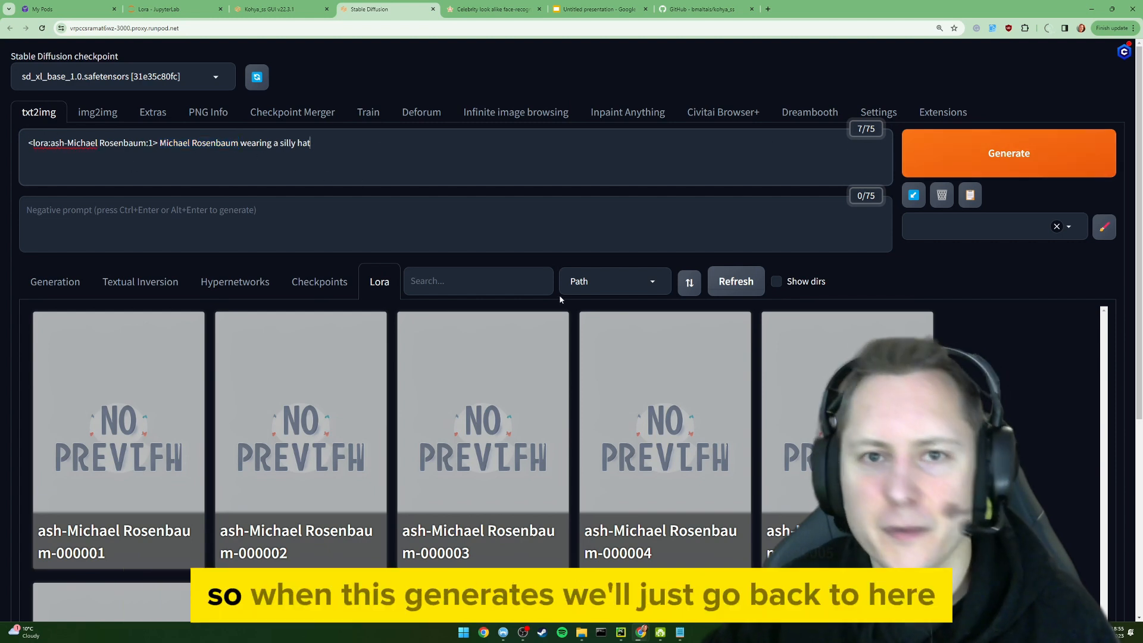
Set the sampling steps to 40 and generate the silly hat image
click(52, 285)
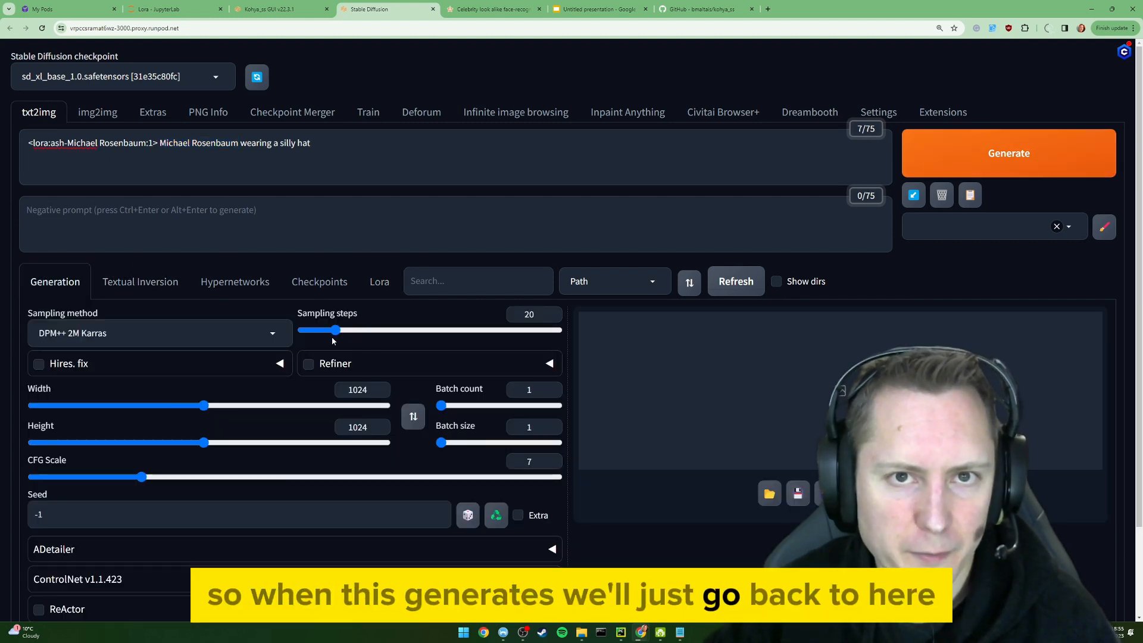
drag(337, 330, 382, 331)
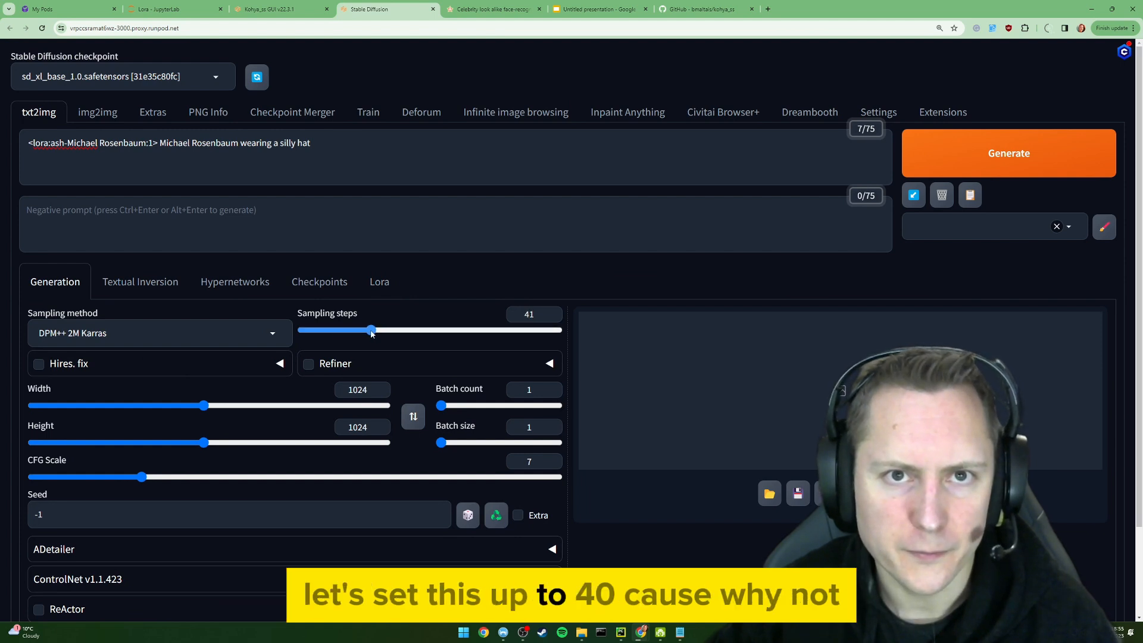
click(965, 155)
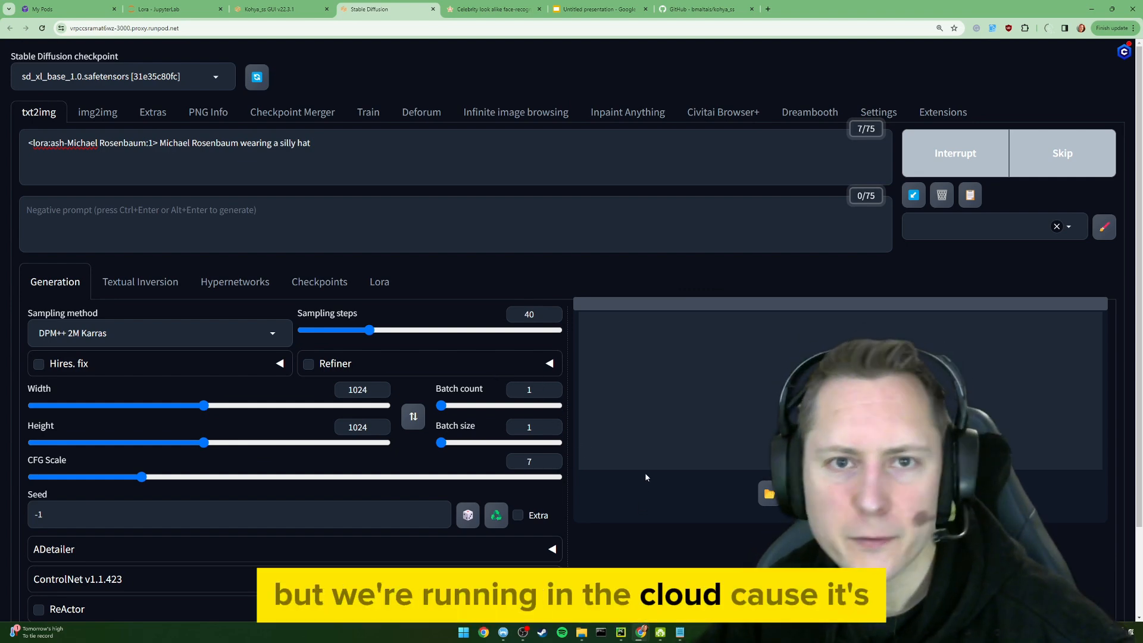
Follow the generation and examine the finished silly hat image enlarged, closing the viewer again
scroll(645, 475, down, 2)
scroll(645, 477, up, 2)
scroll(647, 474, down, 2)
scroll(649, 474, up, 2)
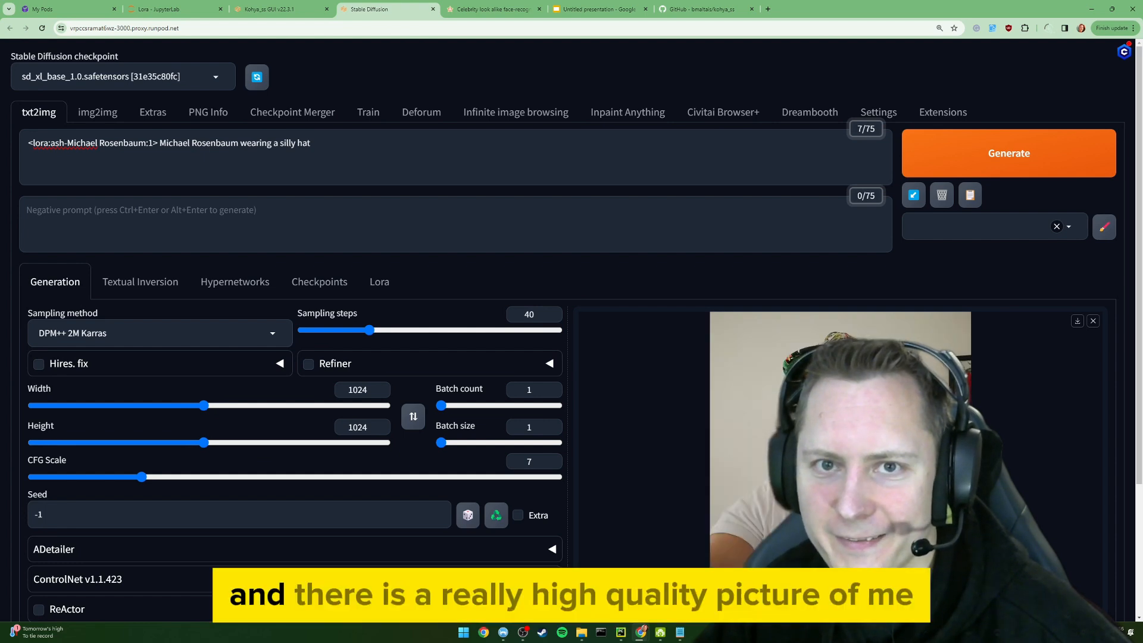
click(864, 417)
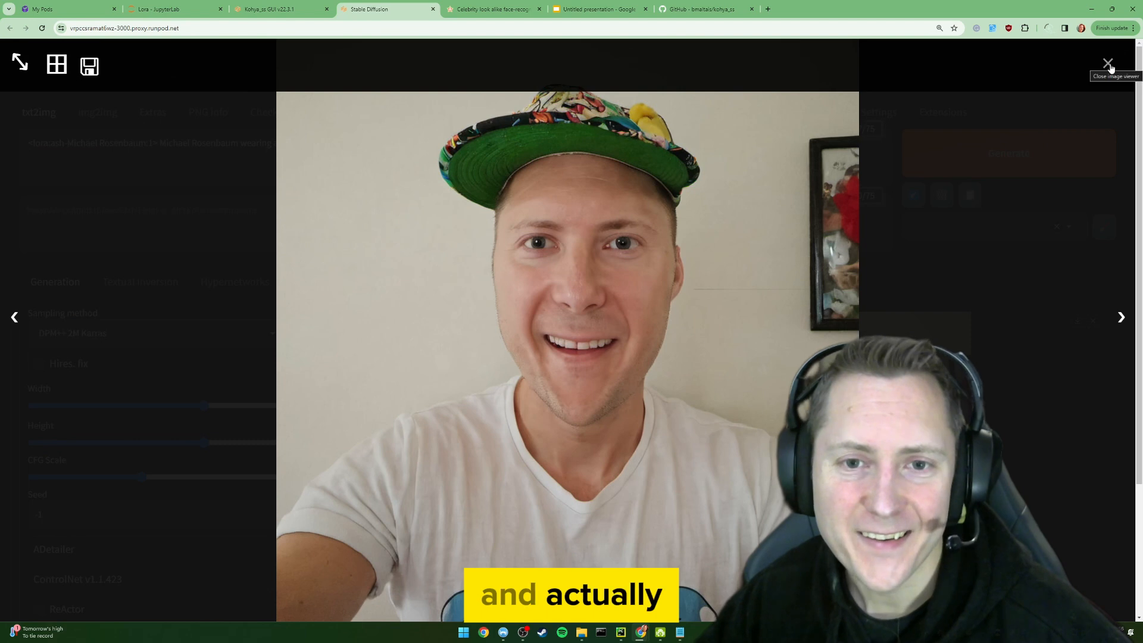
click(1108, 64)
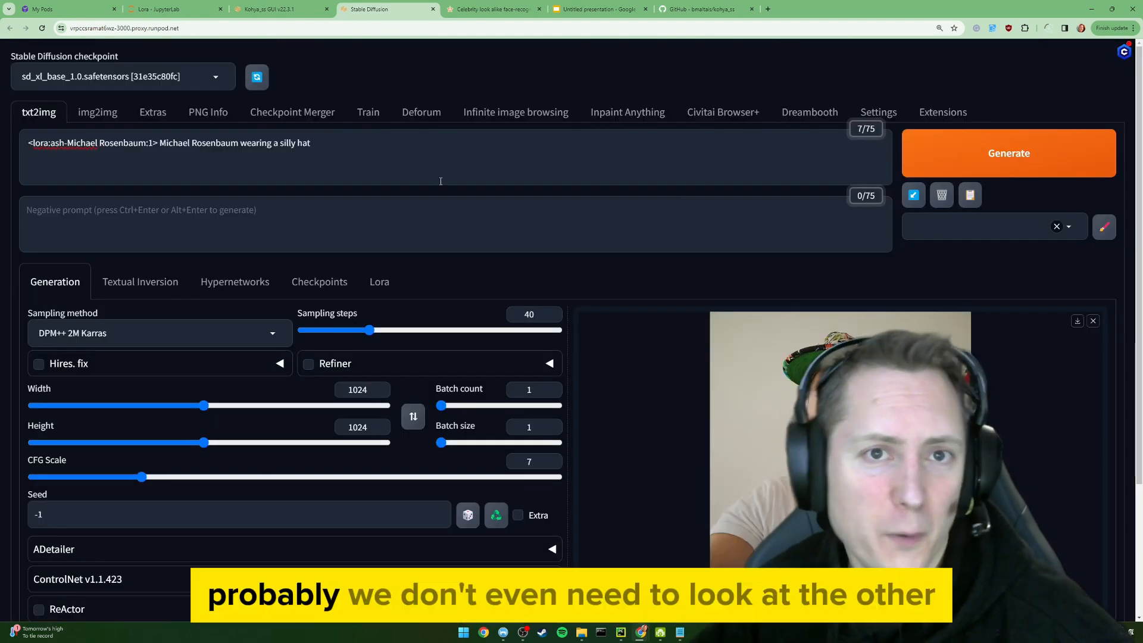
Replace the final LoRA in the prompt with the epoch 000001 version
click(384, 284)
scroll(417, 334, down, 5)
scroll(424, 357, up, 5)
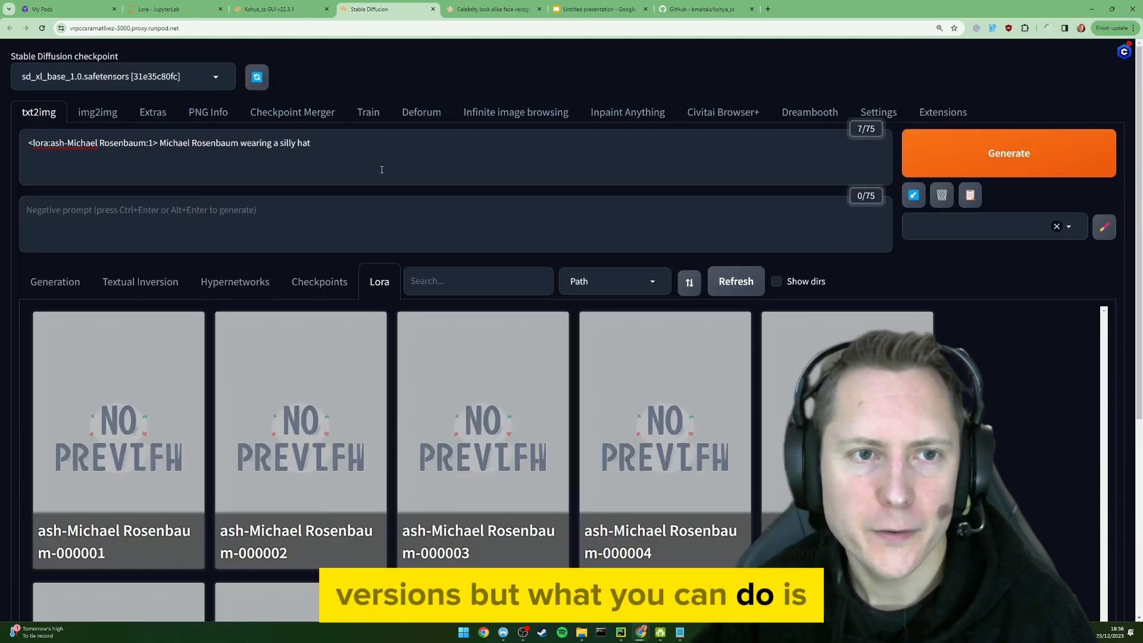
scroll(405, 309, down, 2)
scroll(411, 279, down, 3)
scroll(452, 274, up, 5)
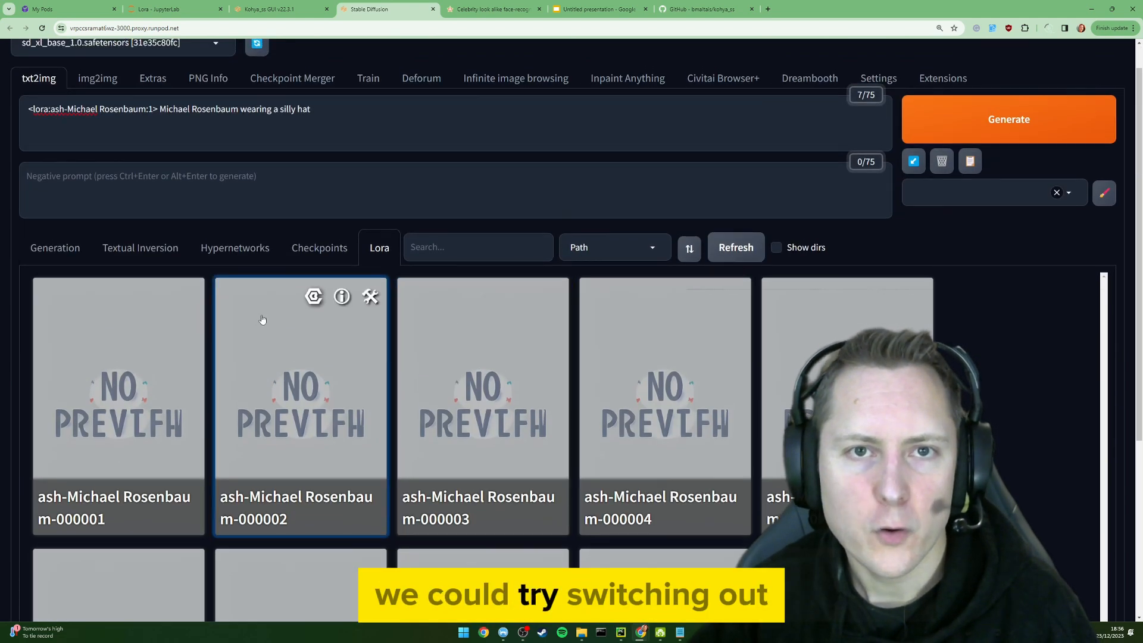
scroll(417, 357, down, 5)
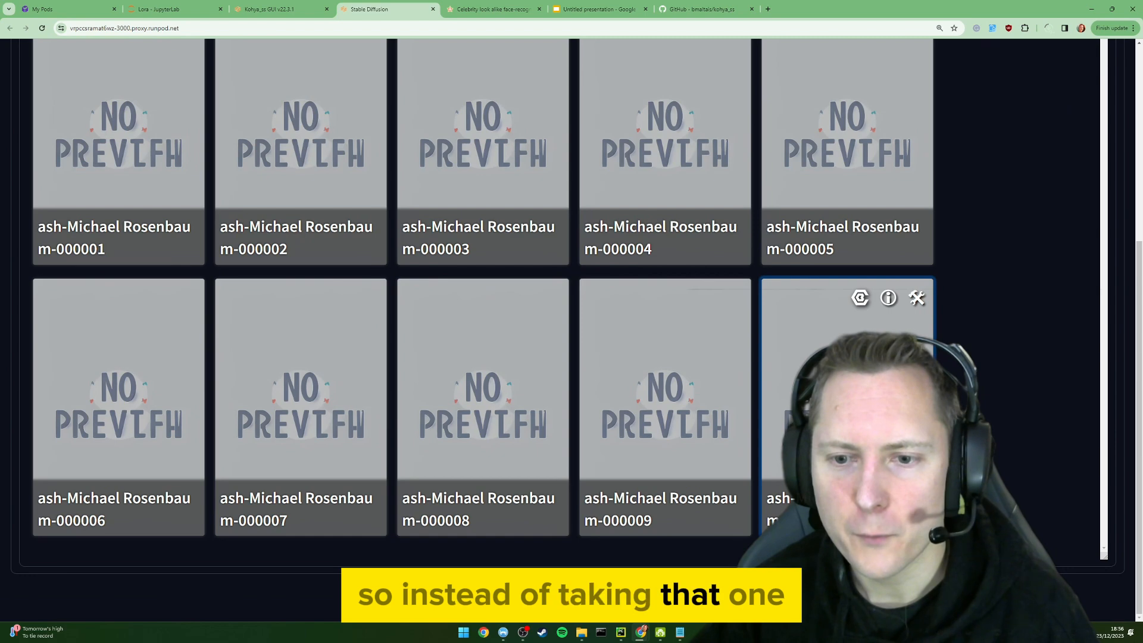
scroll(232, 398, up, 5)
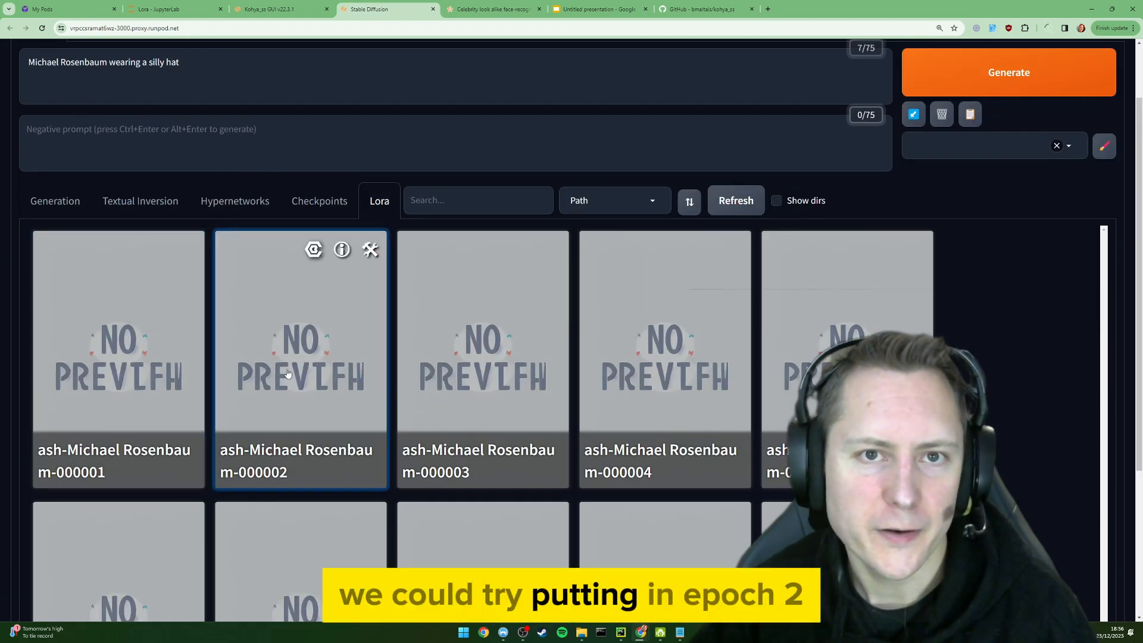
click(384, 410)
scroll(381, 415, up, 2)
click(281, 421)
click(179, 414)
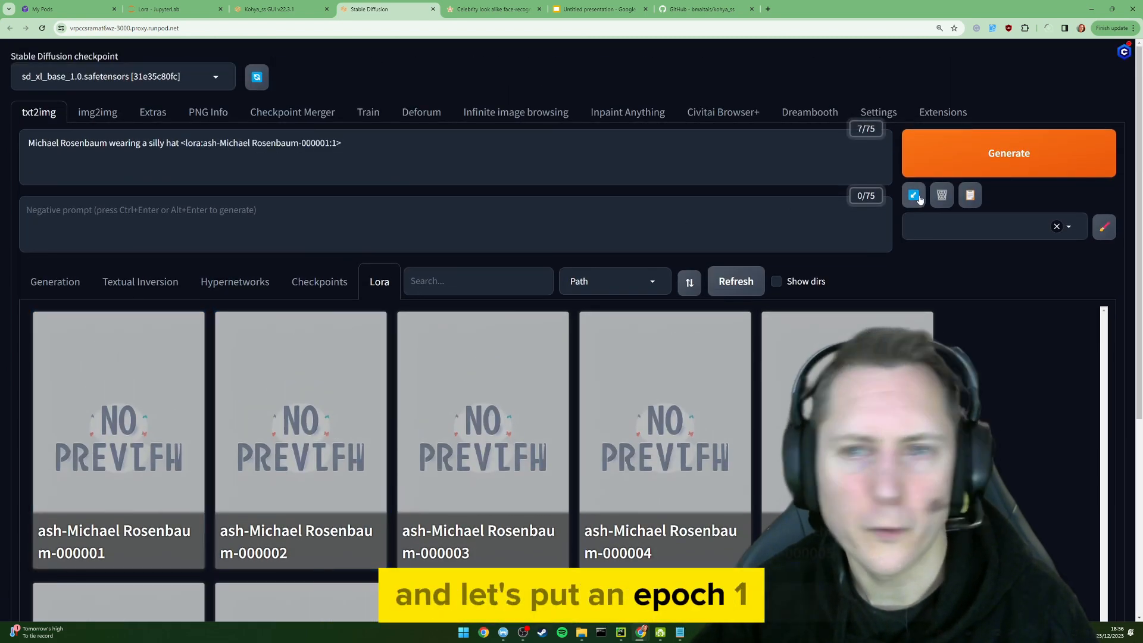
Generate the silly hat image with the epoch 000001 LoRA and examine it enlarged
click(947, 163)
click(67, 281)
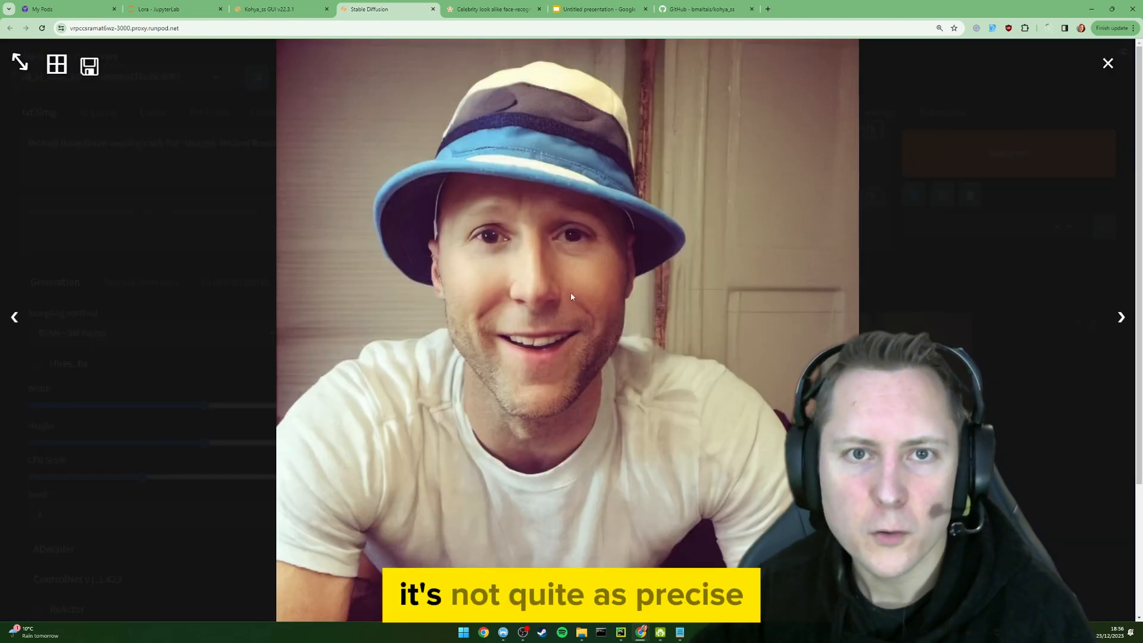
click(1108, 63)
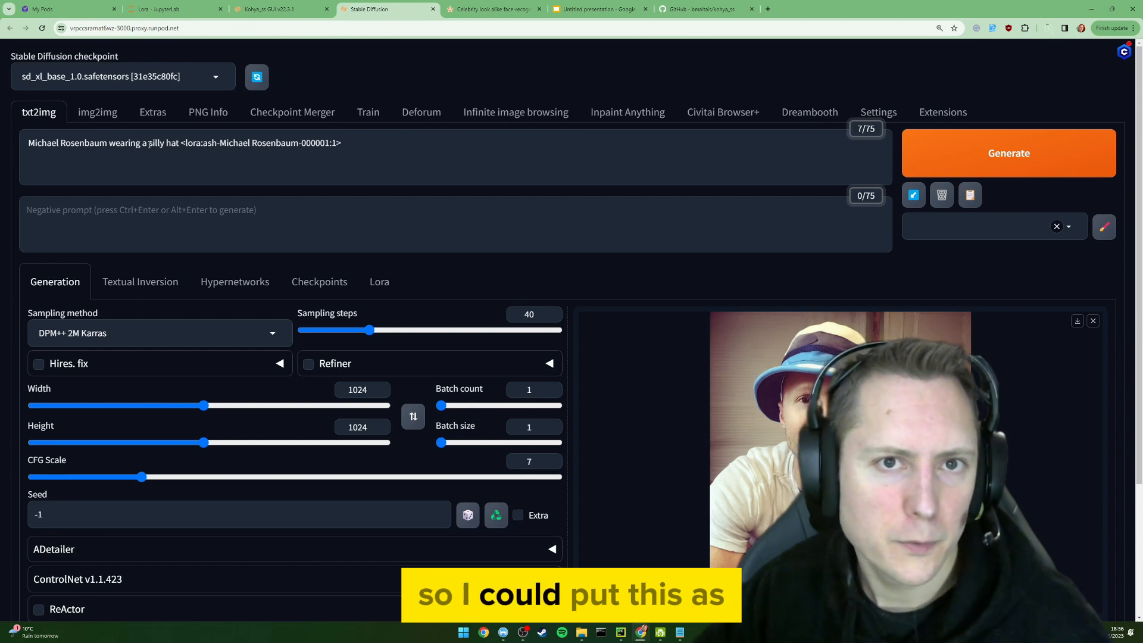
Replace "wearing a silly hat" in the prompt with "riding a unicorn on the moon" and generate the image
click(112, 143)
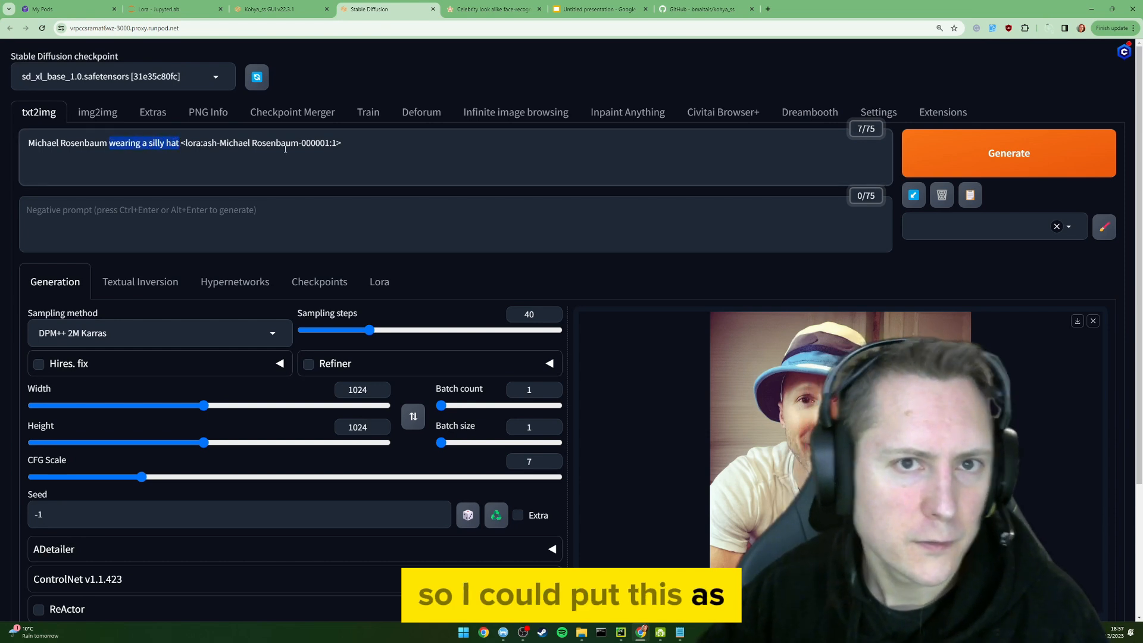
text(riding a unicorn on the moon)
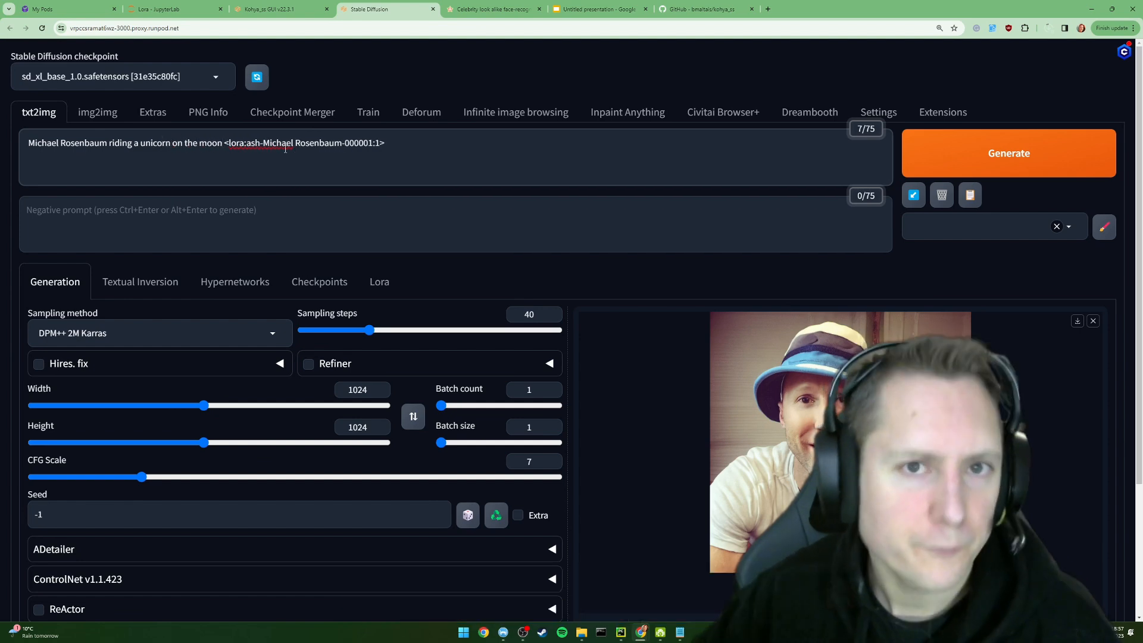
key(ctrl+Return)
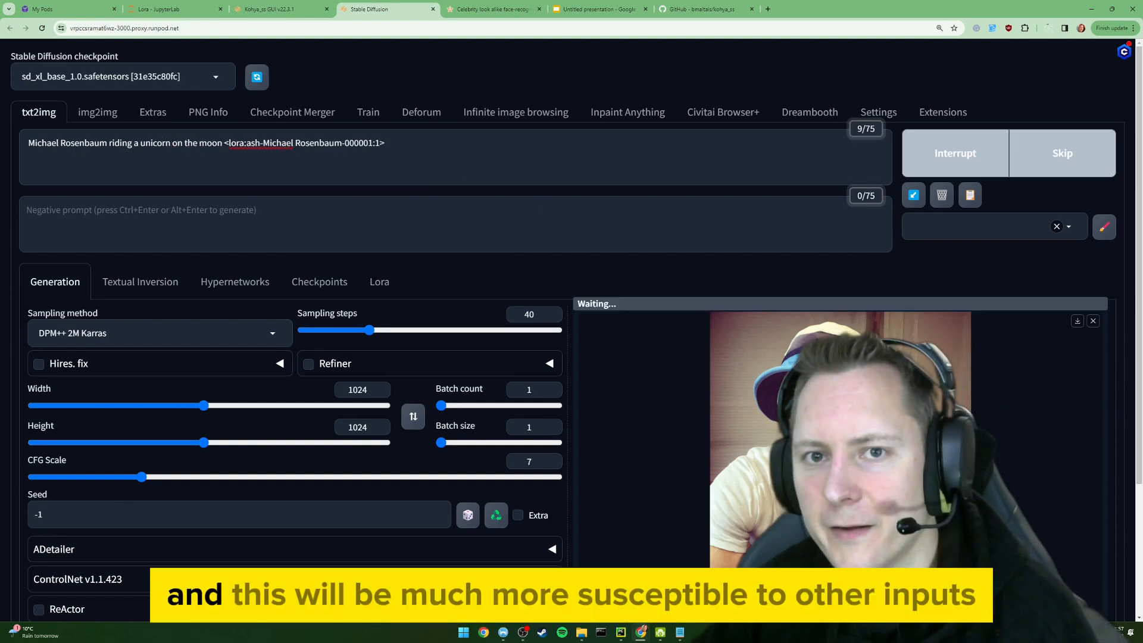
scroll(613, 370, down, 1)
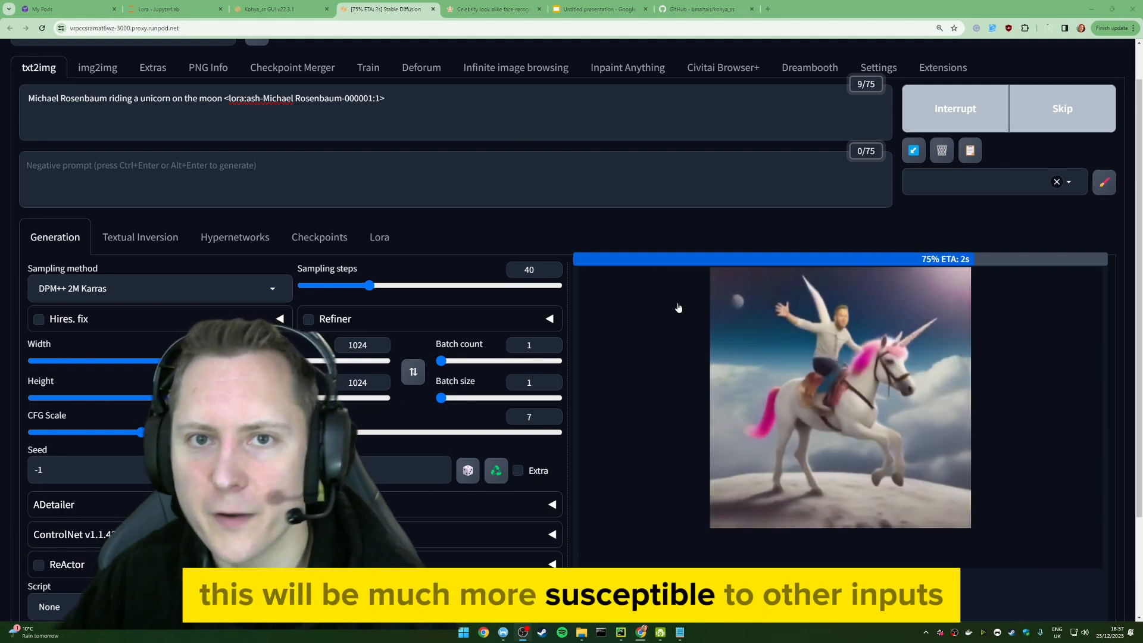
Replace the epoch 000001 LoRA in the prompt with the final LoRA and examine the finished unicorn image enlarged
click(381, 237)
scroll(337, 329, down, 4)
scroll(774, 506, up, 3)
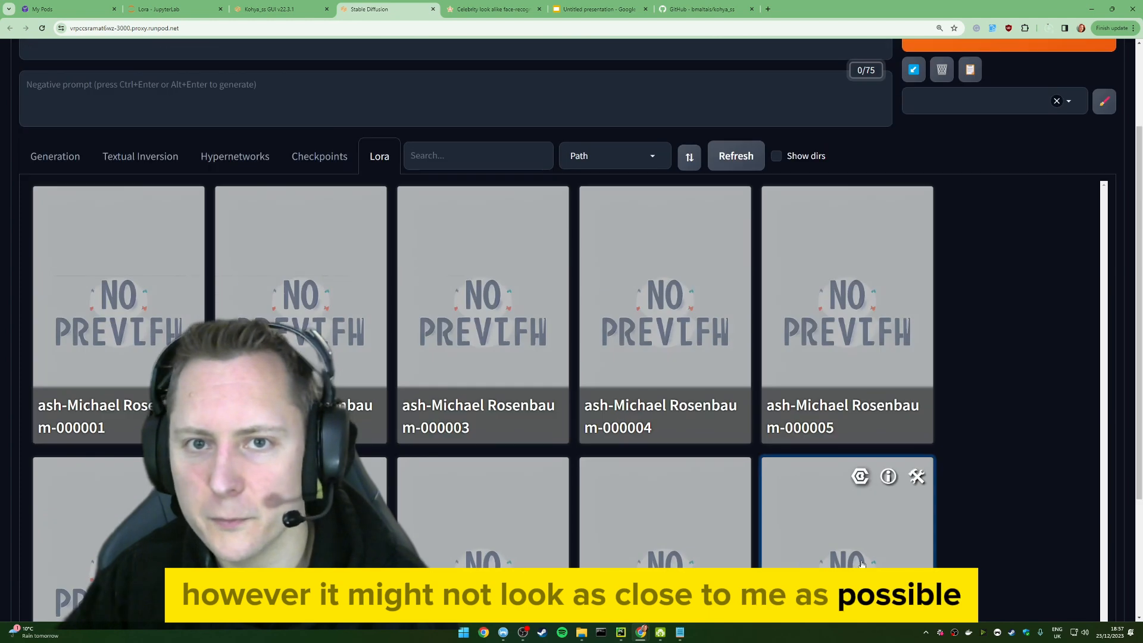
scroll(861, 561, up, 3)
click(55, 281)
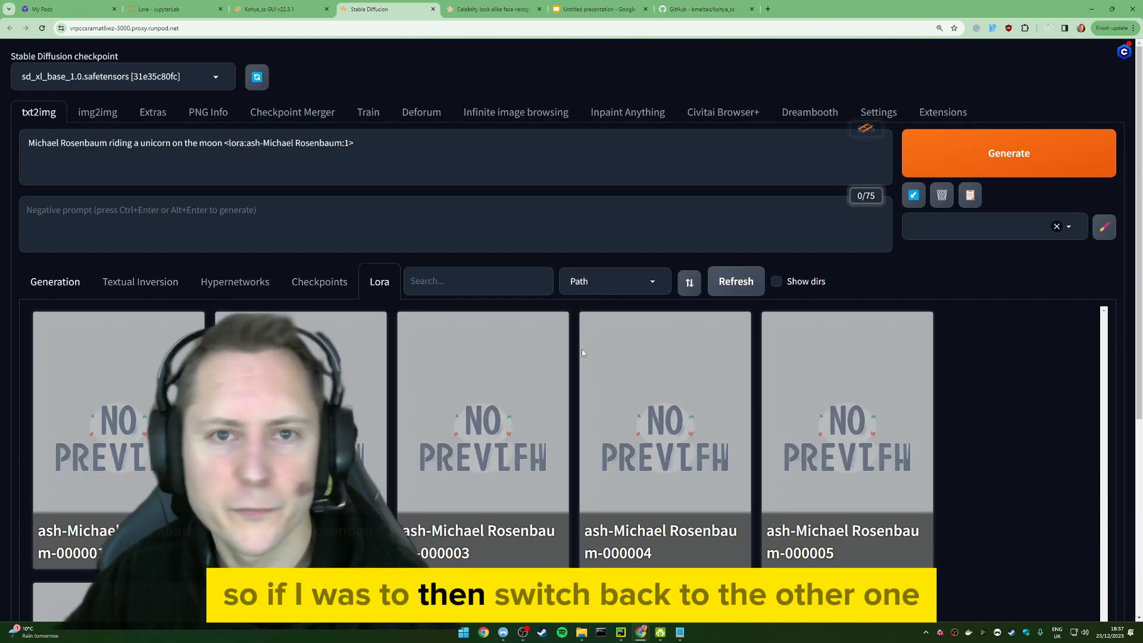
click(917, 418)
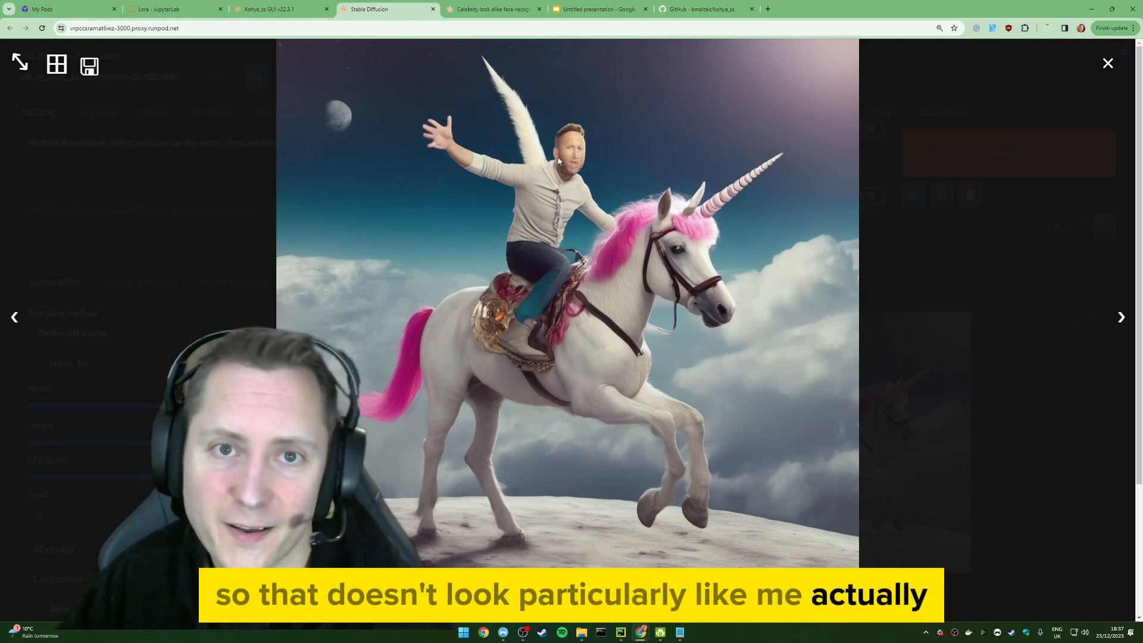
click(1107, 65)
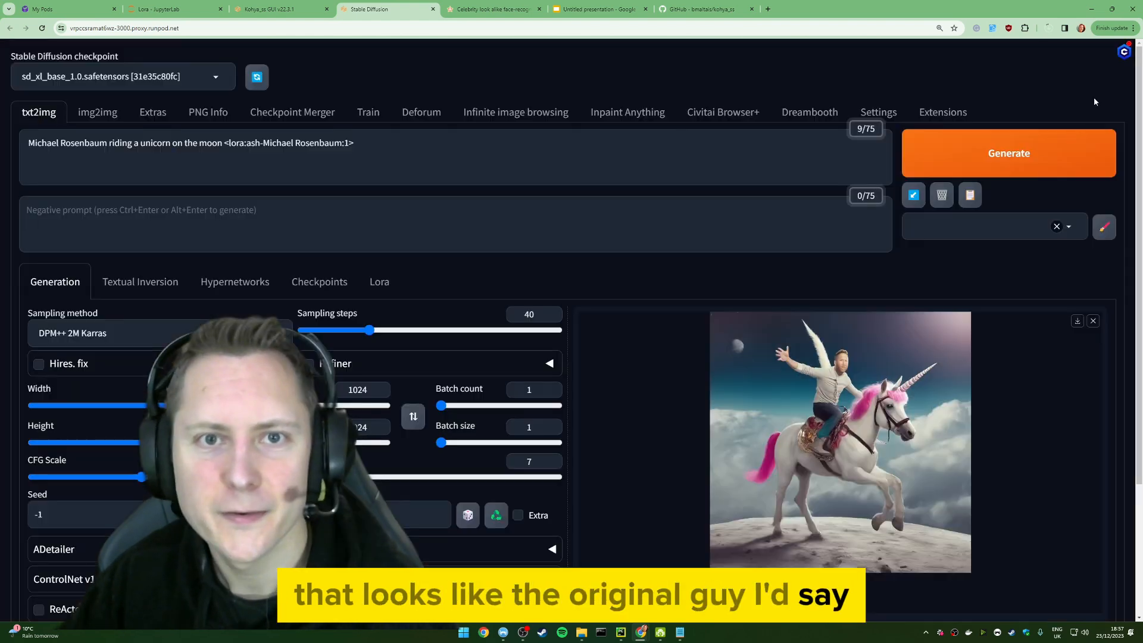
click(1008, 153)
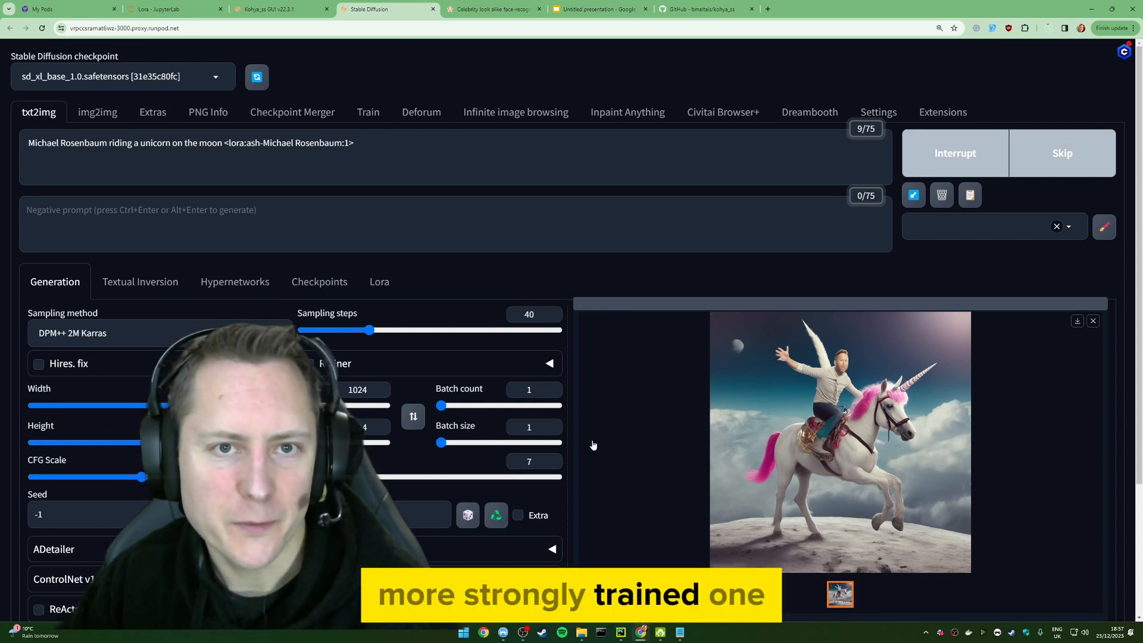
click(495, 515)
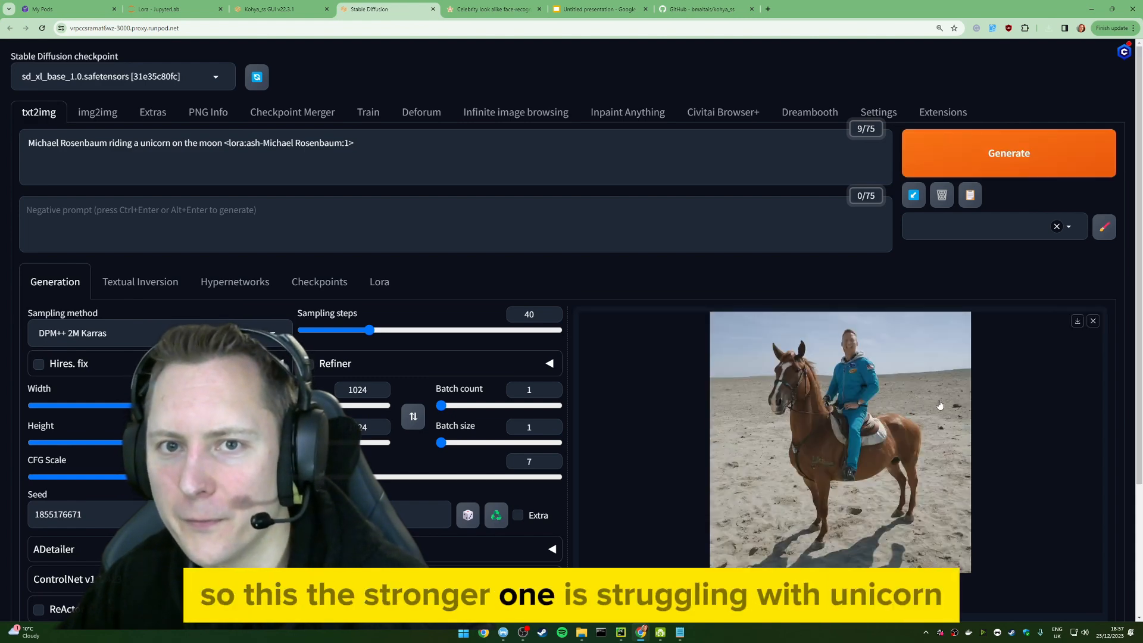
click(869, 420)
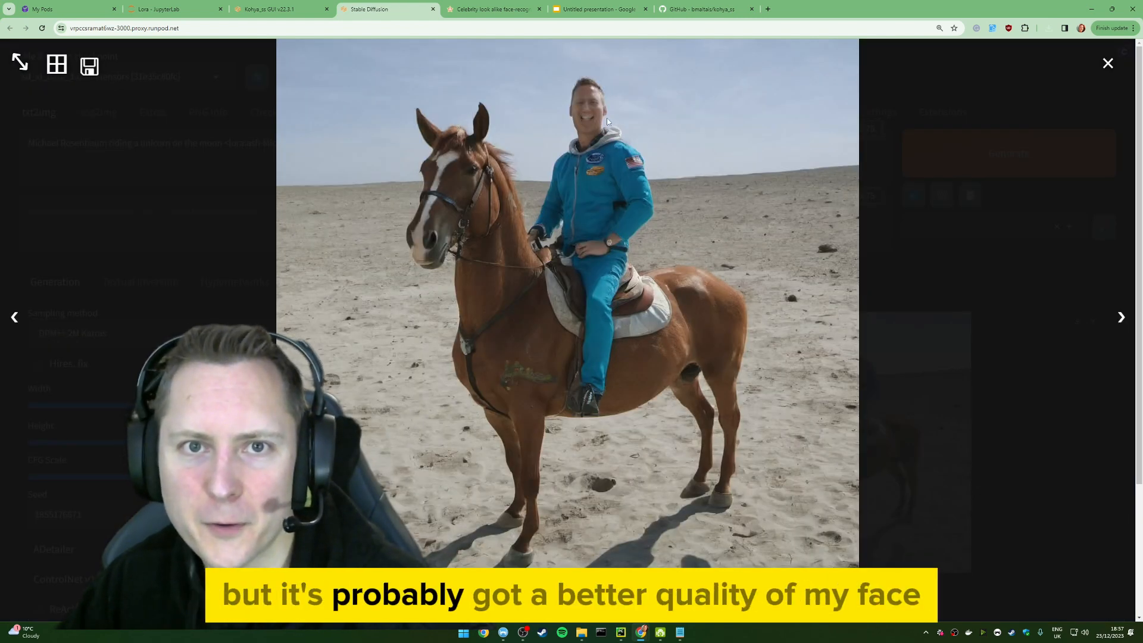
click(1106, 65)
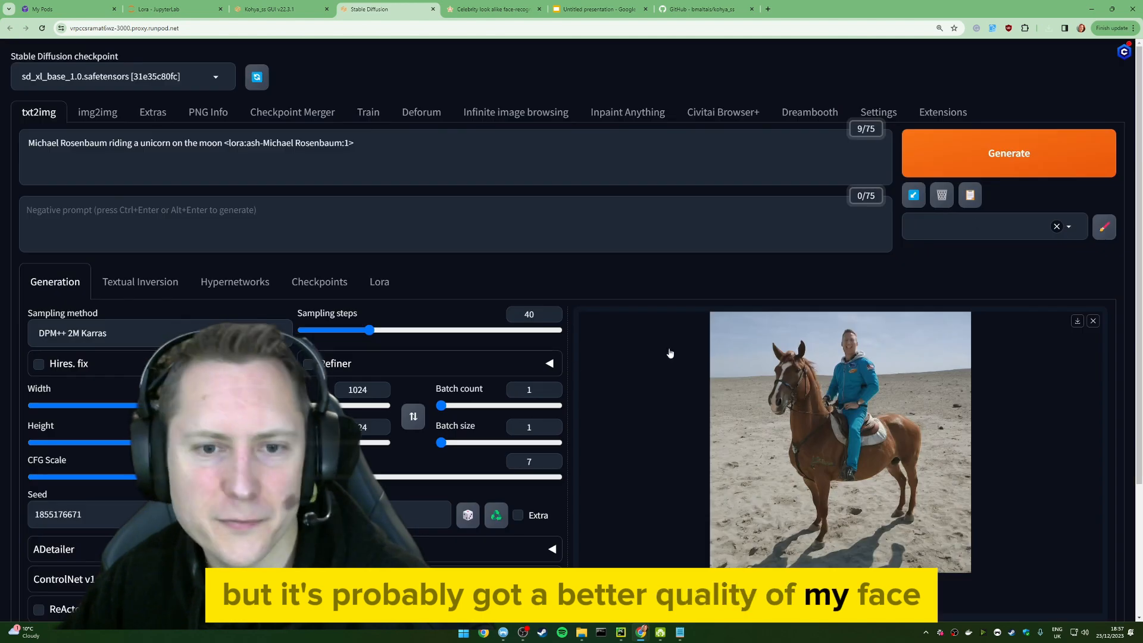
click(958, 169)
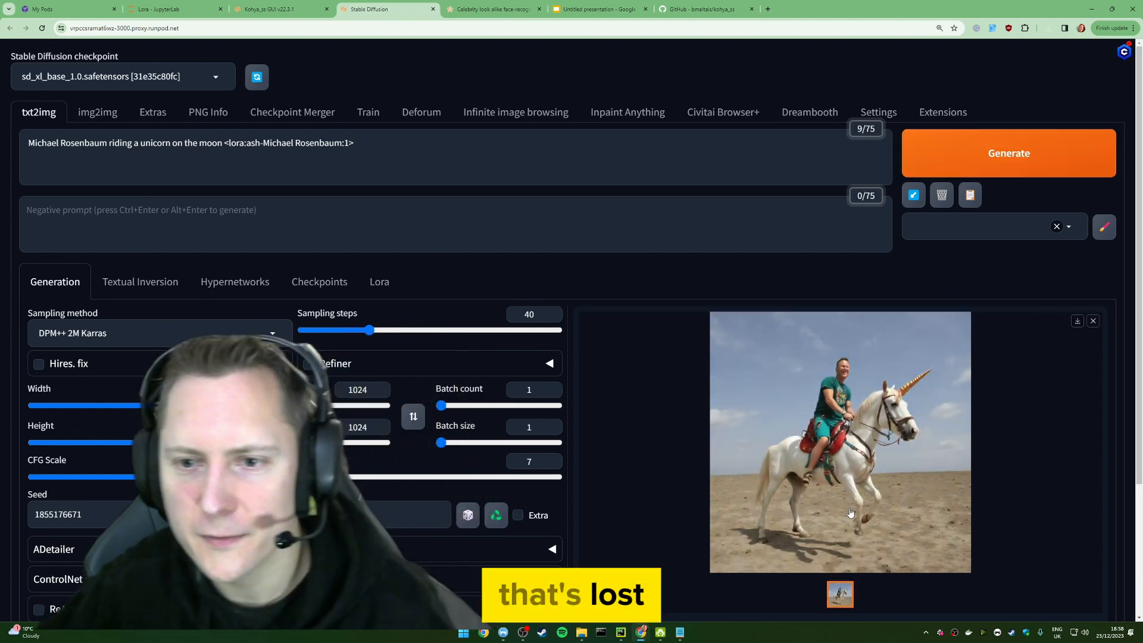
click(825, 392)
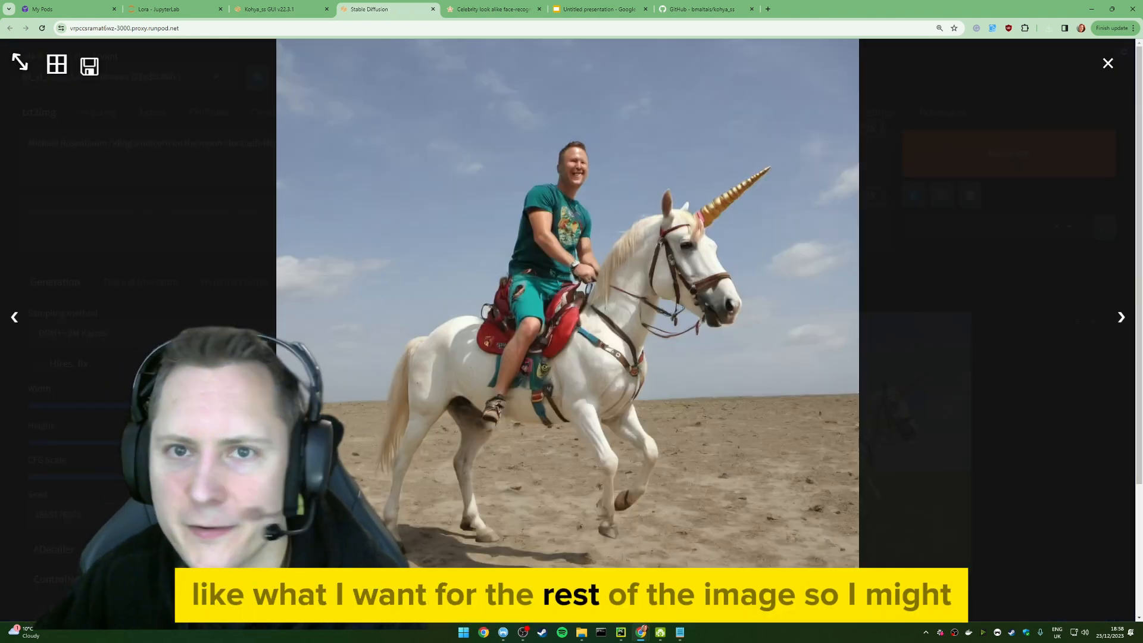
click(1107, 63)
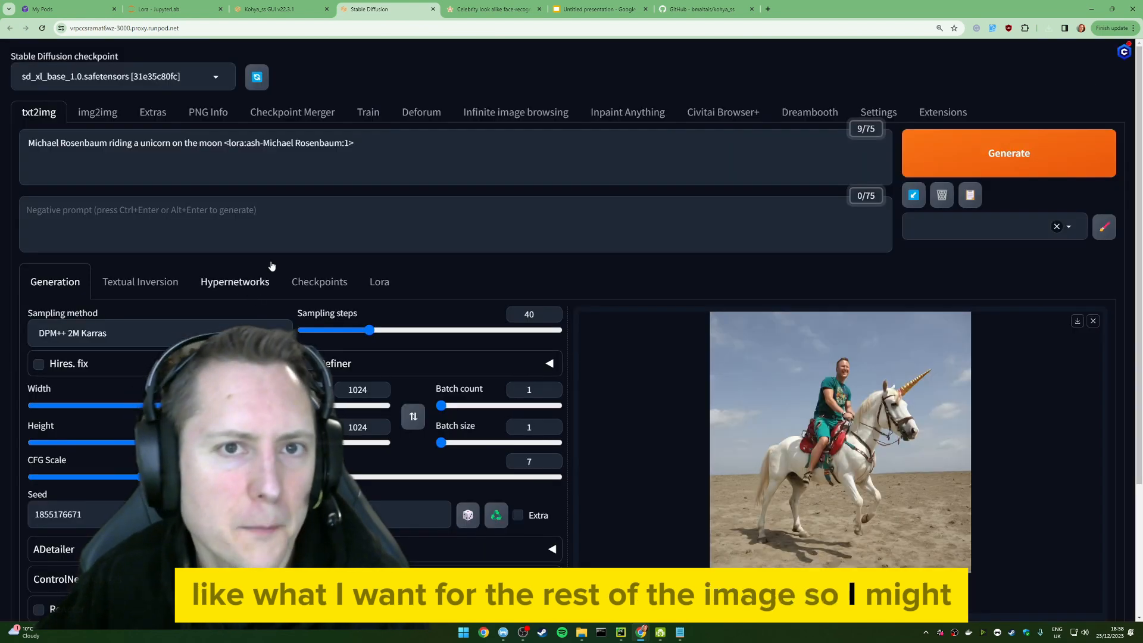
Replace the final LoRA in the prompt with the epoch 000005 version
click(379, 282)
scroll(814, 460, down, 5)
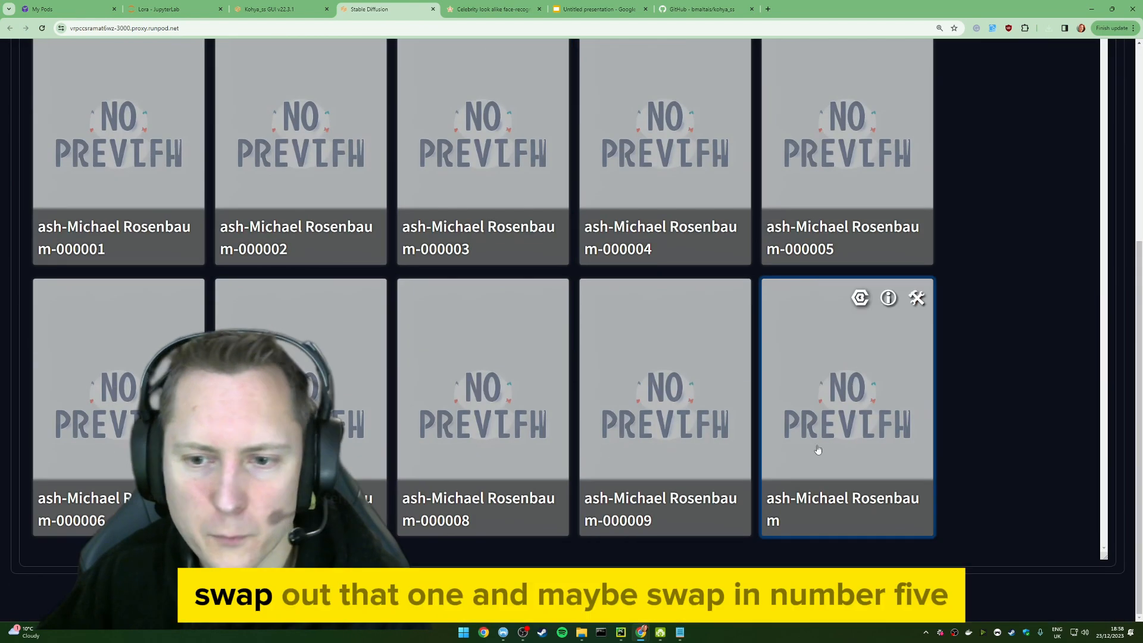
scroll(827, 423, up, 1)
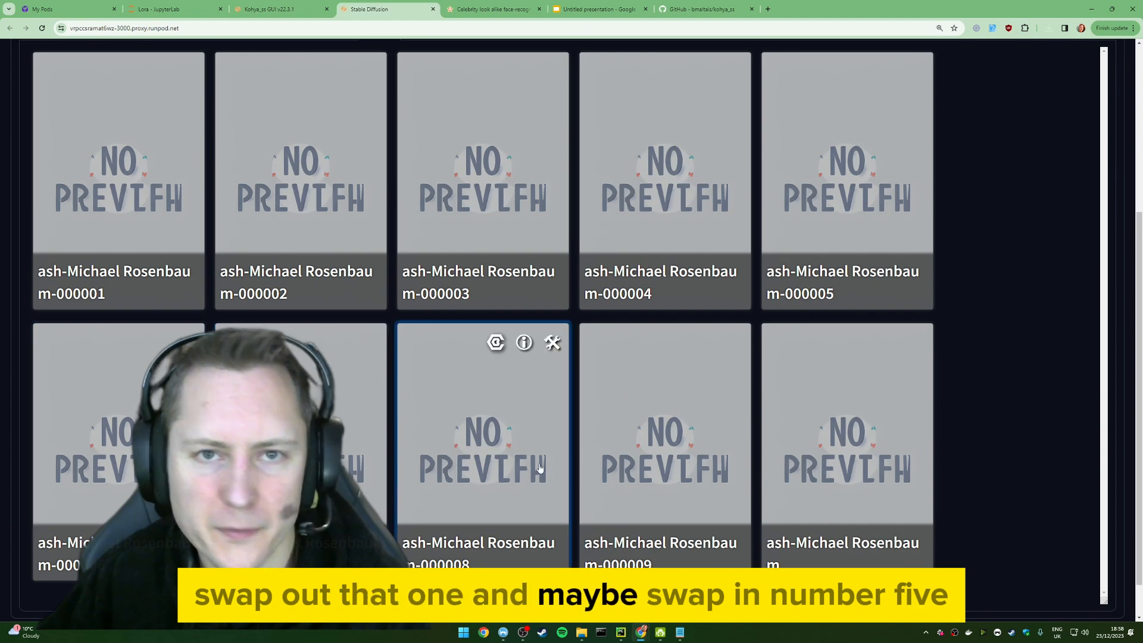
scroll(799, 282, up, 1)
click(823, 231)
scroll(823, 232, up, 5)
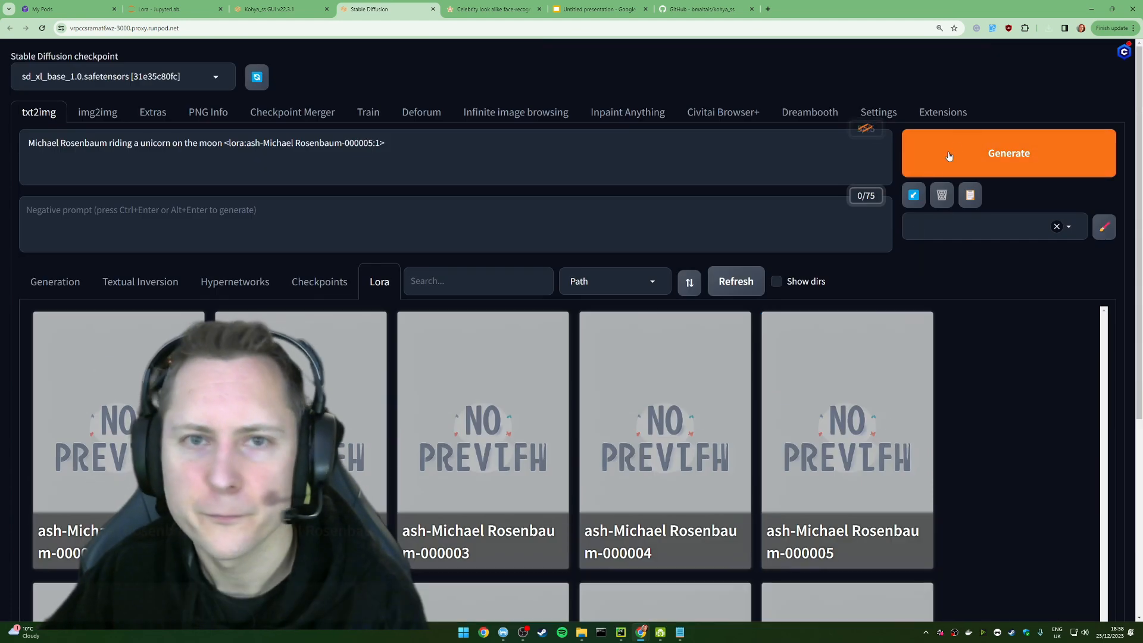
Generate the unicorn image with the epoch 000005 LoRA and examine it enlarged
click(940, 160)
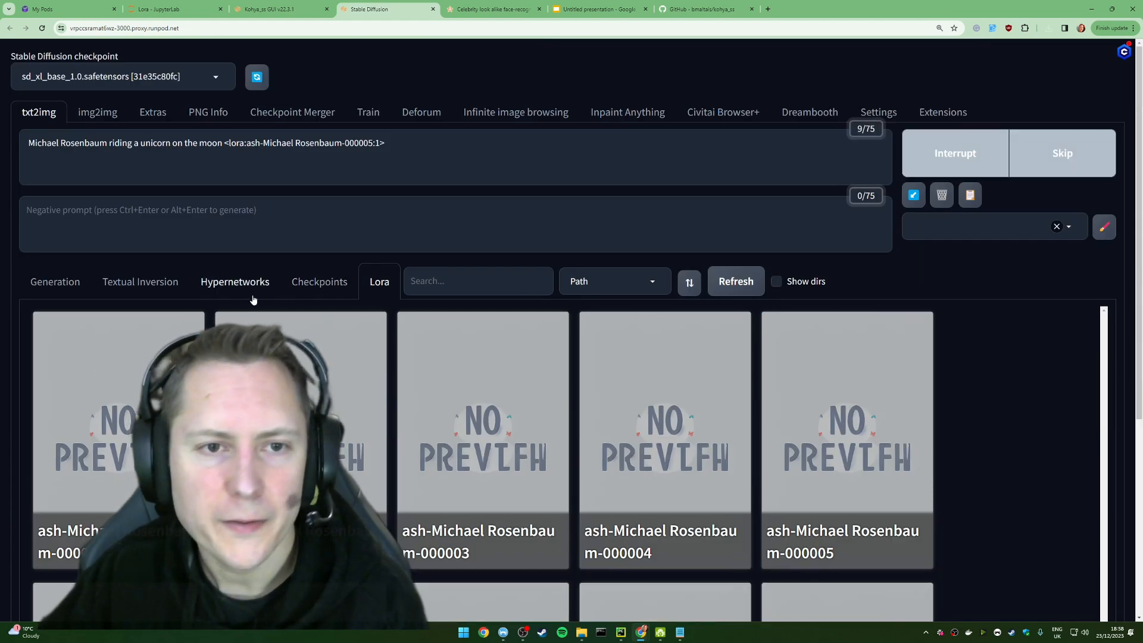
click(55, 281)
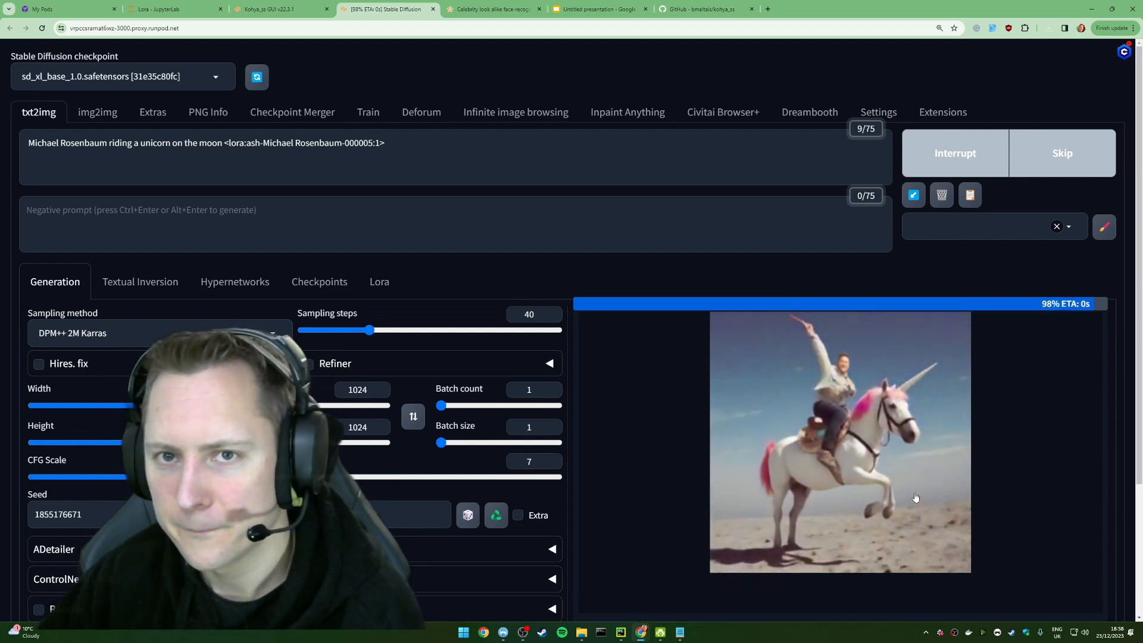
click(877, 450)
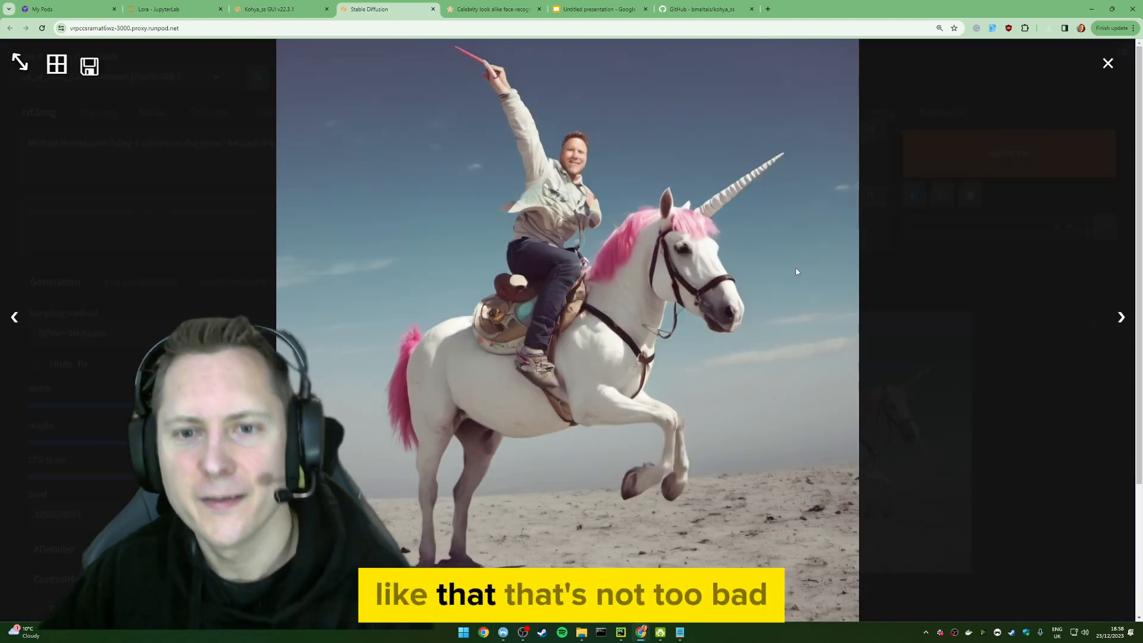
click(1108, 64)
Replace everything after the person's name in the prompt with "business profile picture" and generate the image
drag(193, 142, 185, 169)
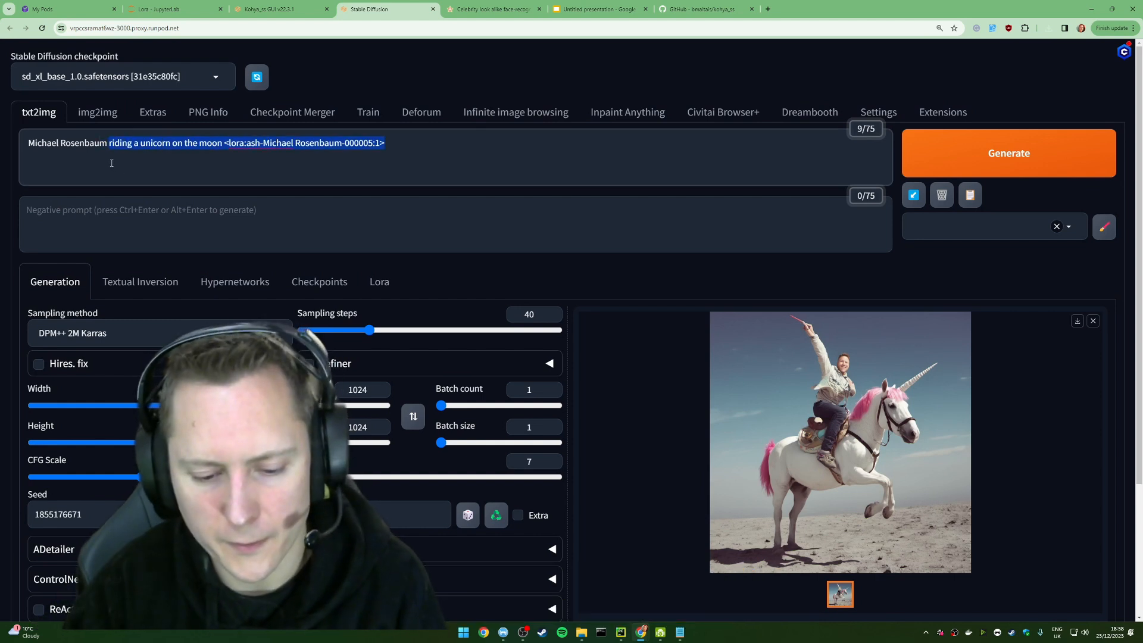
text(busines)
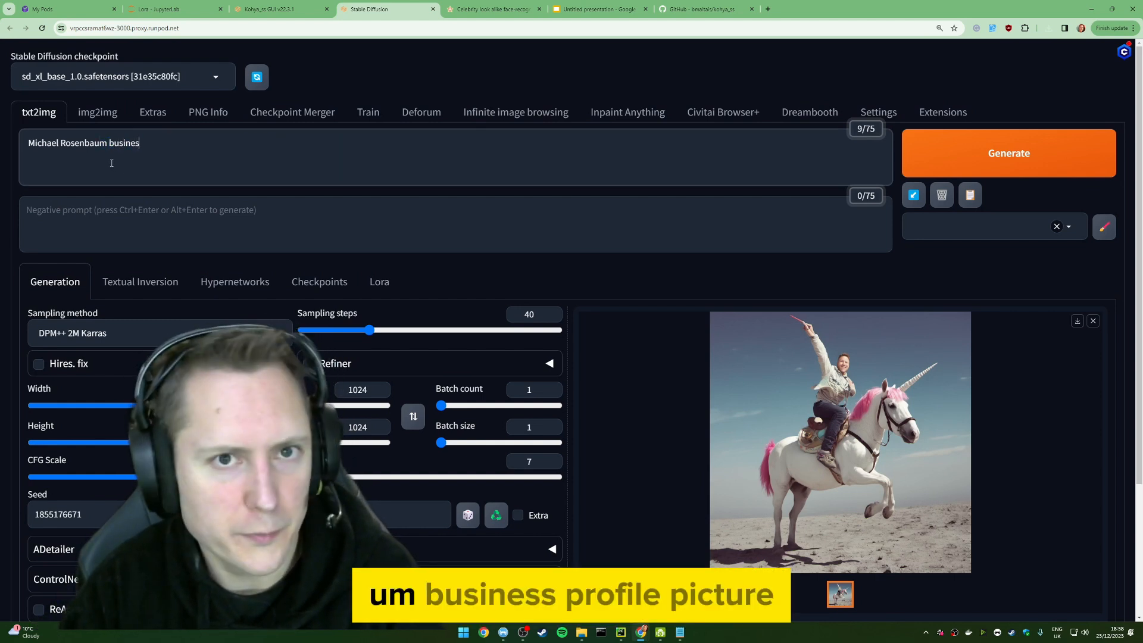
text(s profile picture)
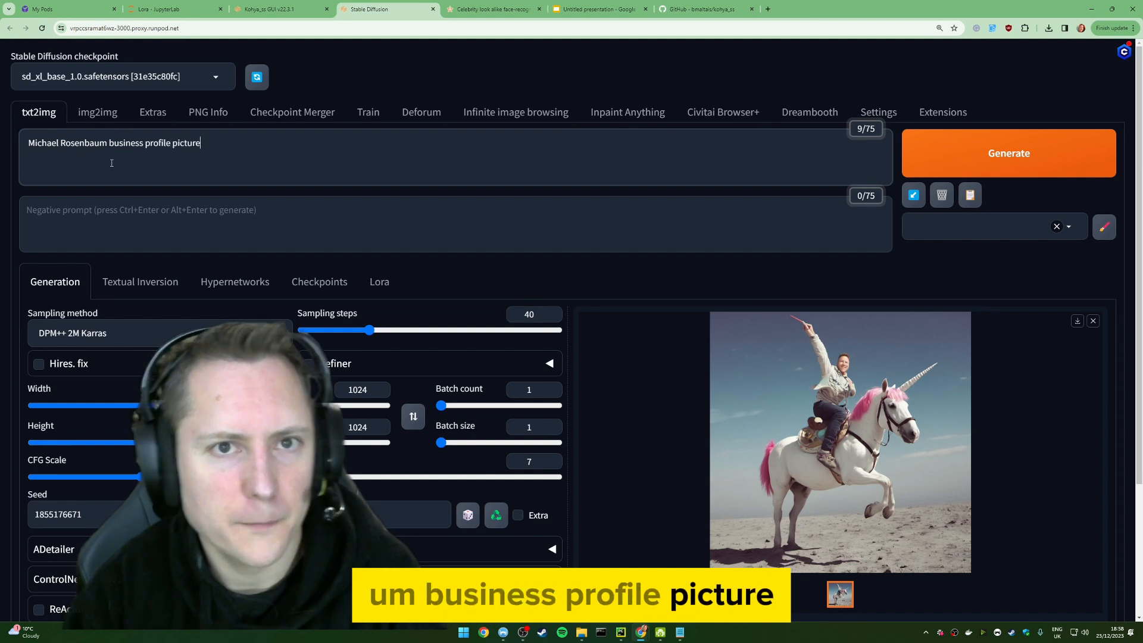
click(958, 153)
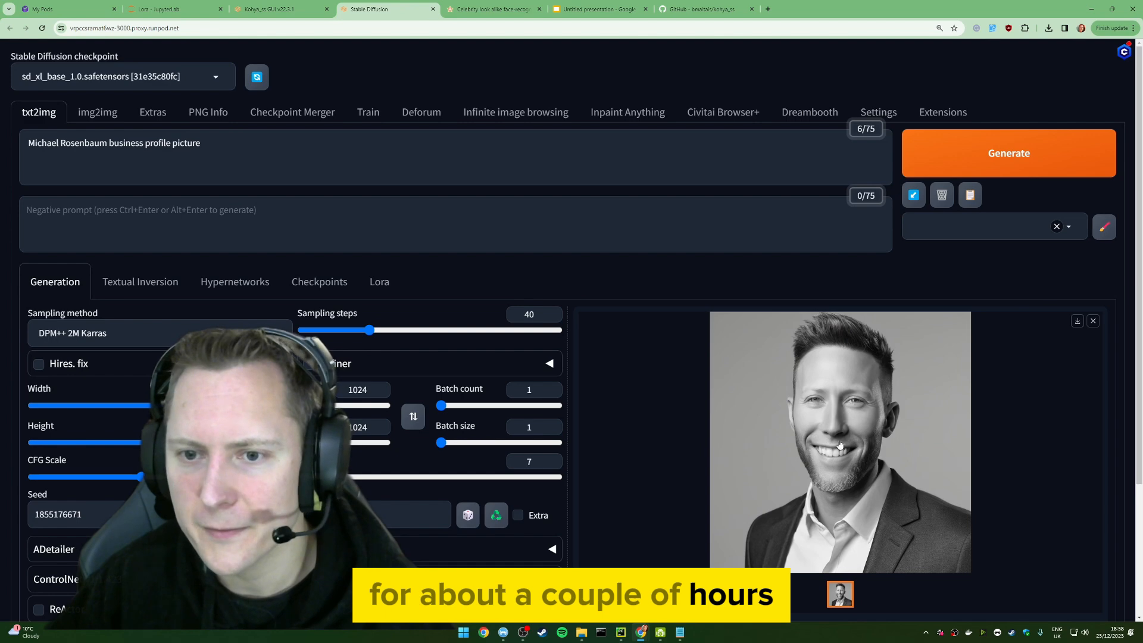
Add the epoch 000005 and final LoRAs to the business profile picture prompt and start generating the image
click(380, 284)
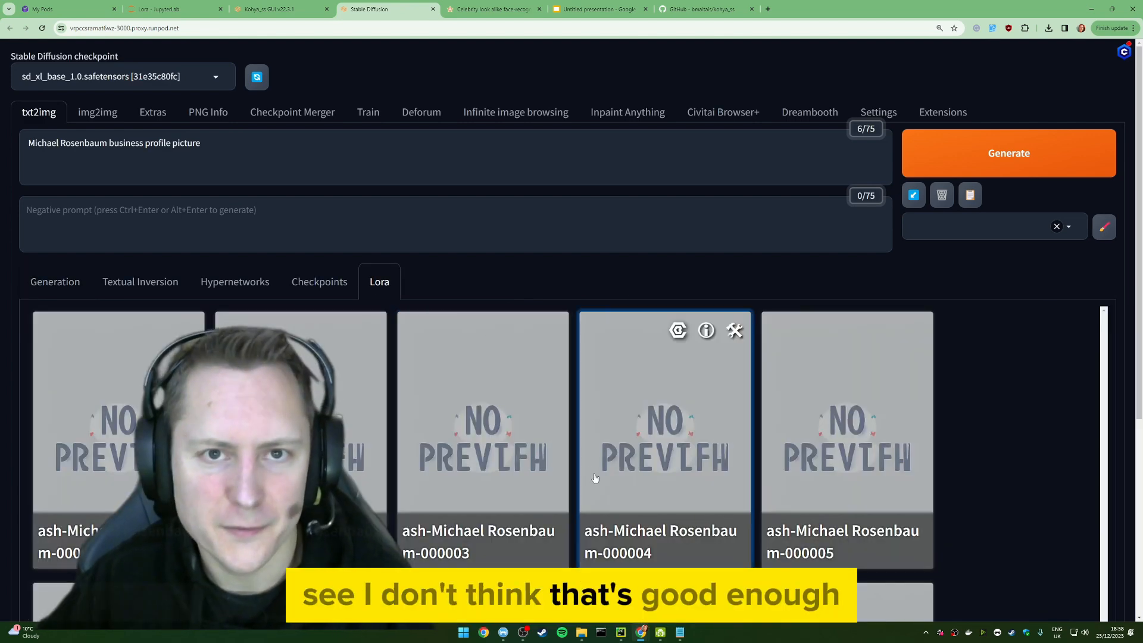
scroll(601, 465, down, 3)
scroll(847, 421, down, 2)
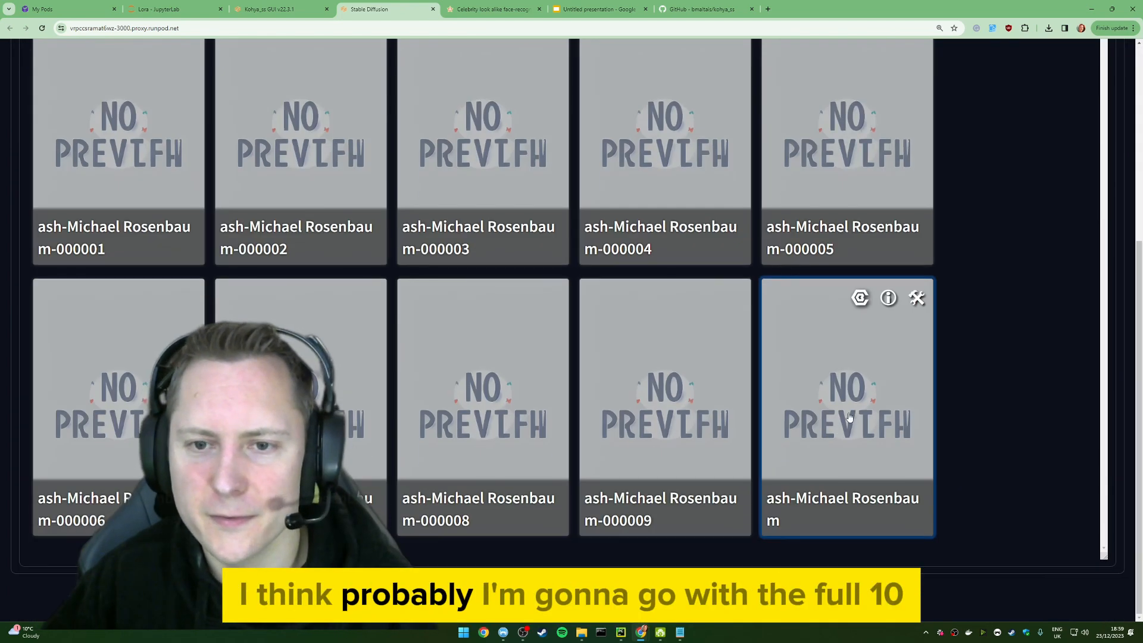
click(865, 462)
scroll(866, 462, up, 5)
click(1008, 153)
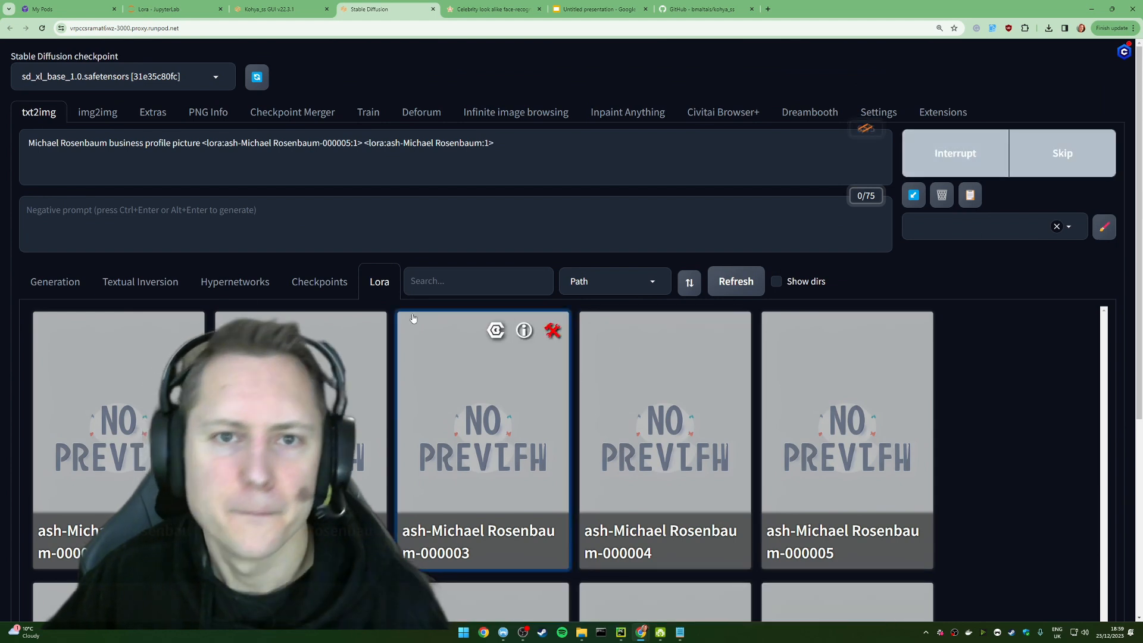
click(60, 281)
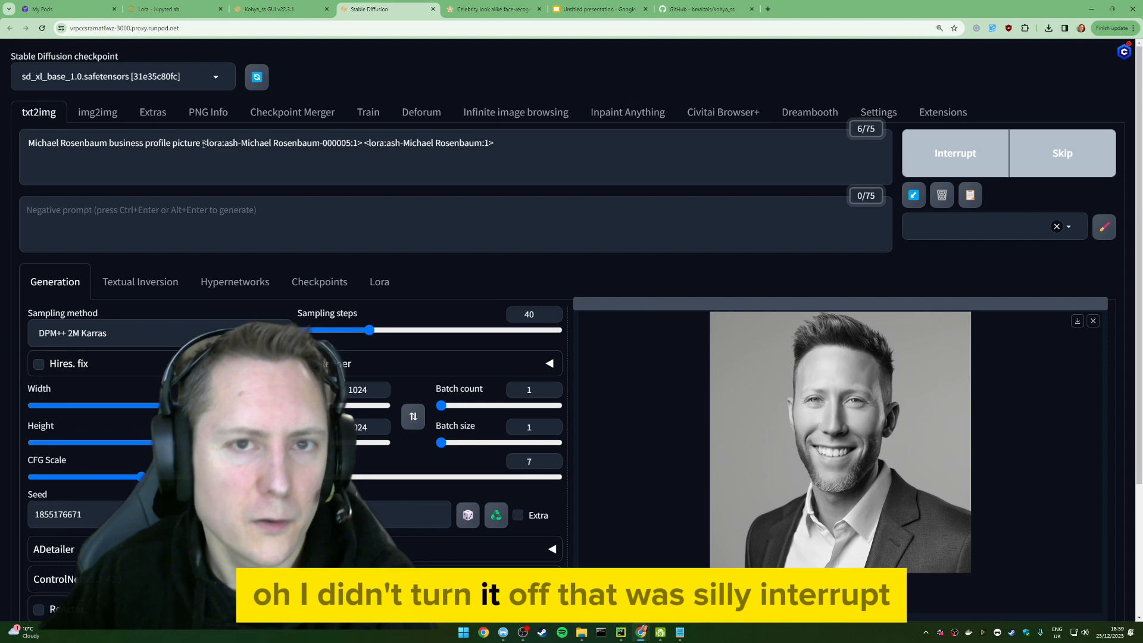
Interrupt the running generation and remove the epoch 000005 LoRA from the prompt, closing the enlarged result preview
click(959, 157)
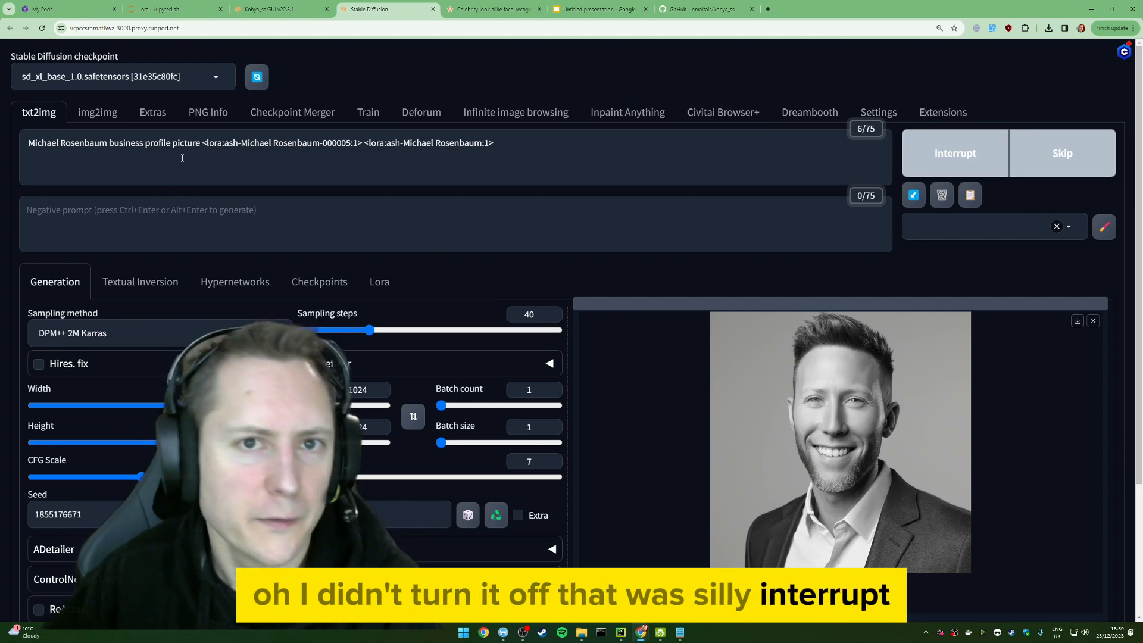
scroll(870, 439, down, 3)
scroll(871, 440, up, 3)
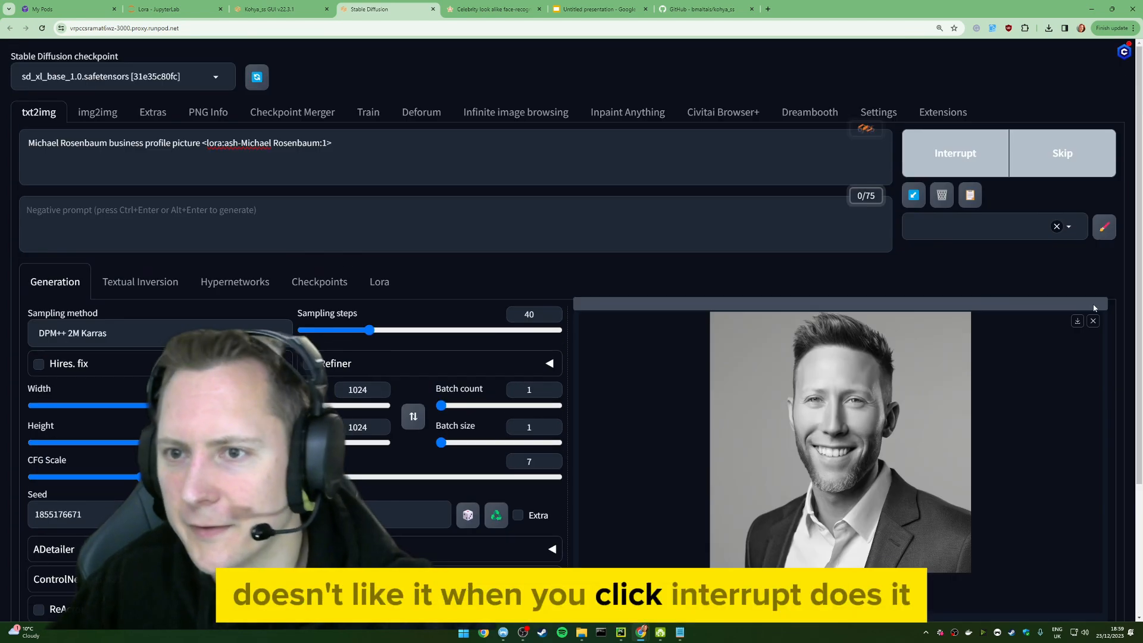
click(1093, 321)
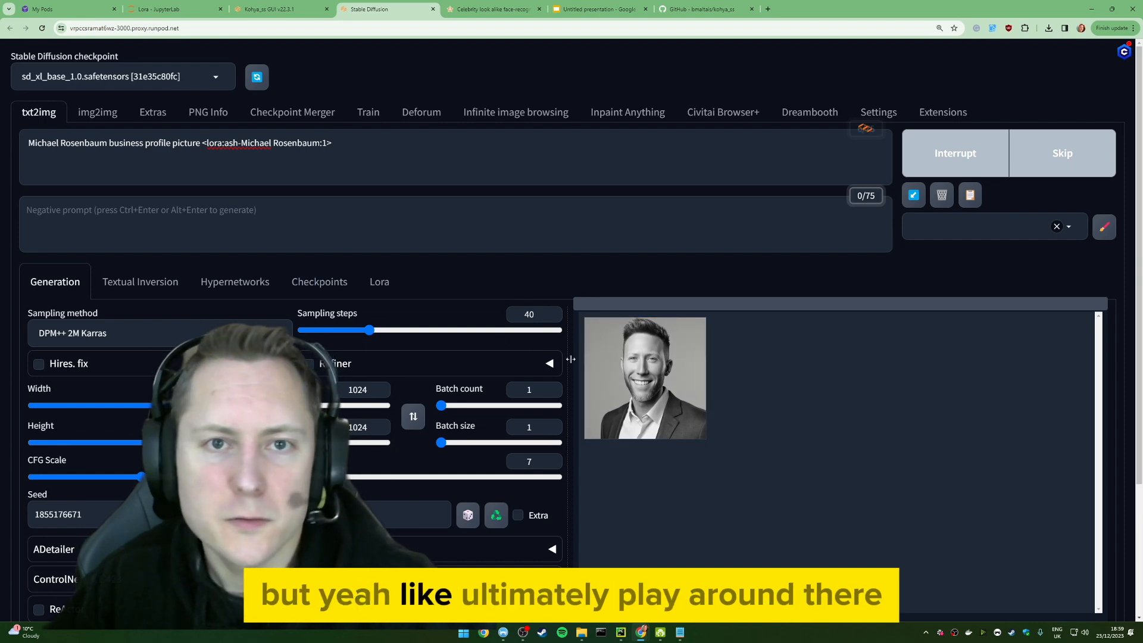
Review the available LoRA versions, their safetensors files in JupyterLab's Lora folder, and the training folders in Kohya
click(379, 281)
scroll(809, 342, down, 5)
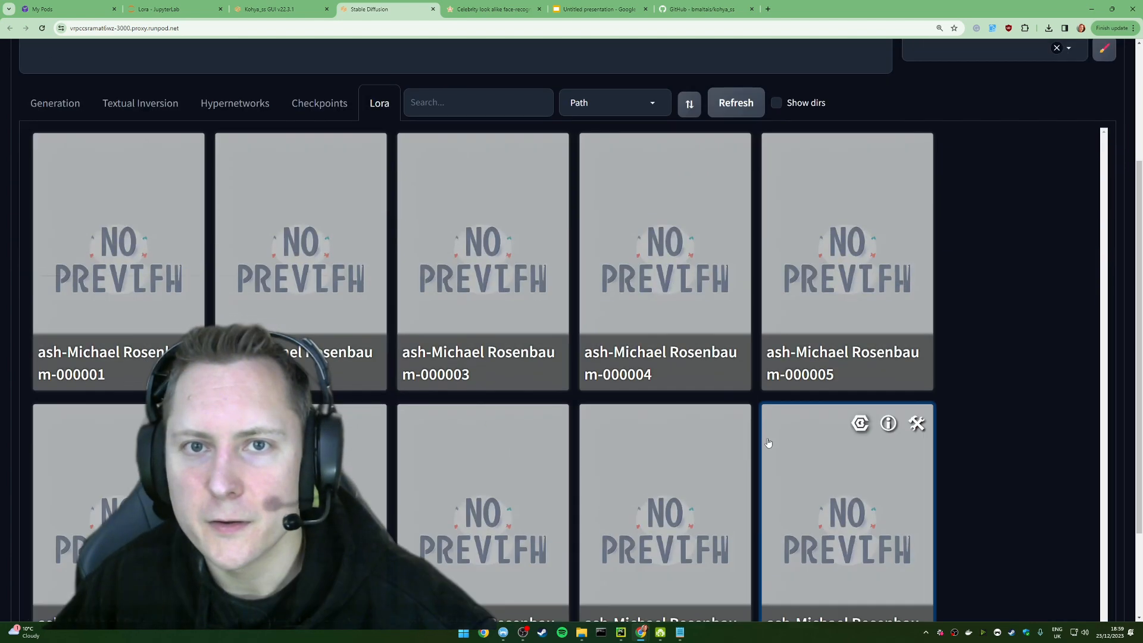
scroll(809, 341, up, 5)
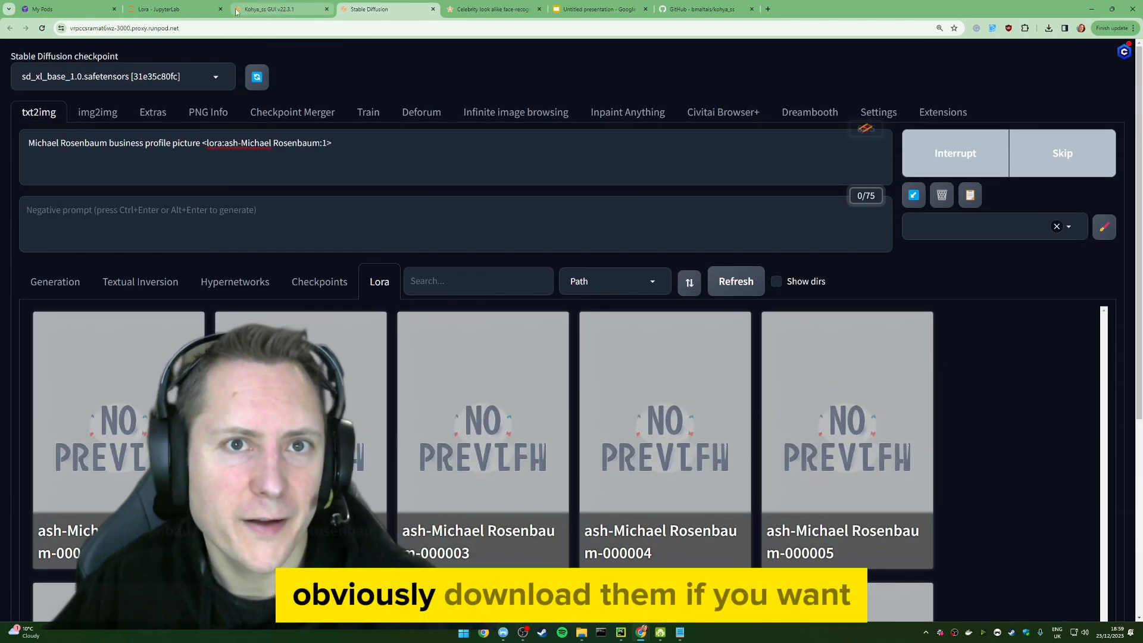
click(158, 9)
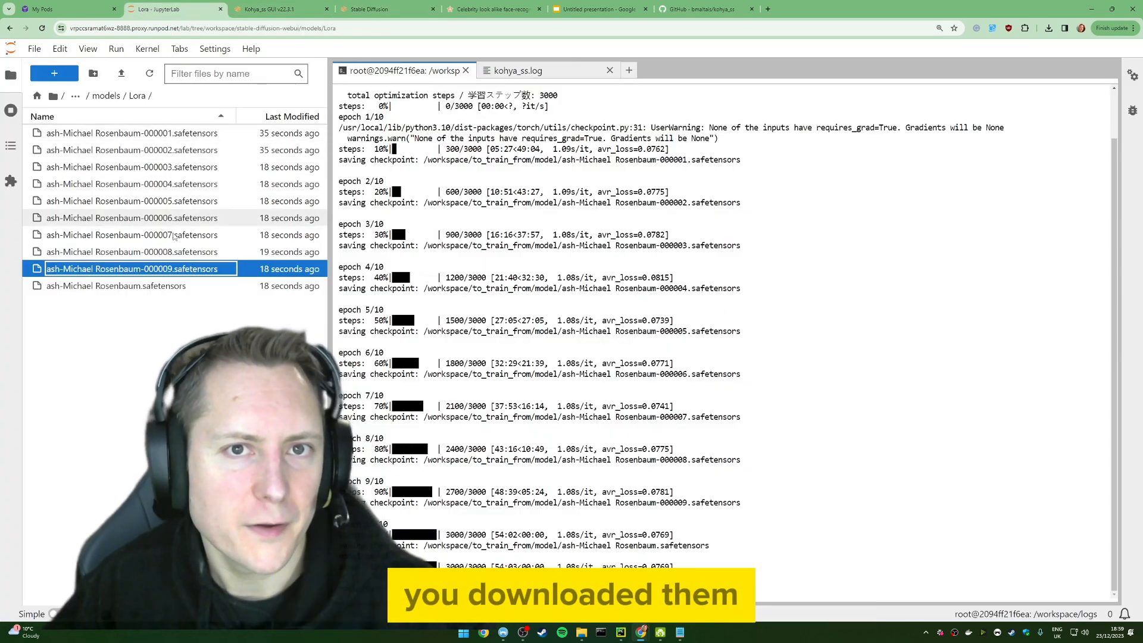
click(268, 9)
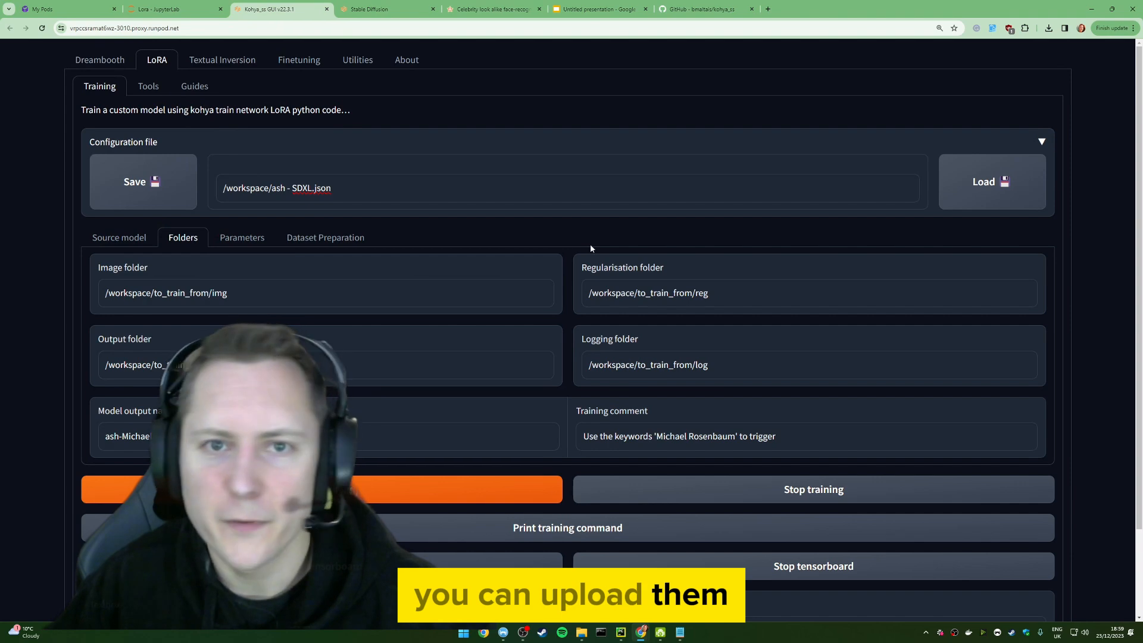
Return to the Stable Diffusion web UI and generate the business profile picture with only the final LoRA
click(390, 9)
scroll(850, 321, down, 4)
scroll(849, 322, up, 4)
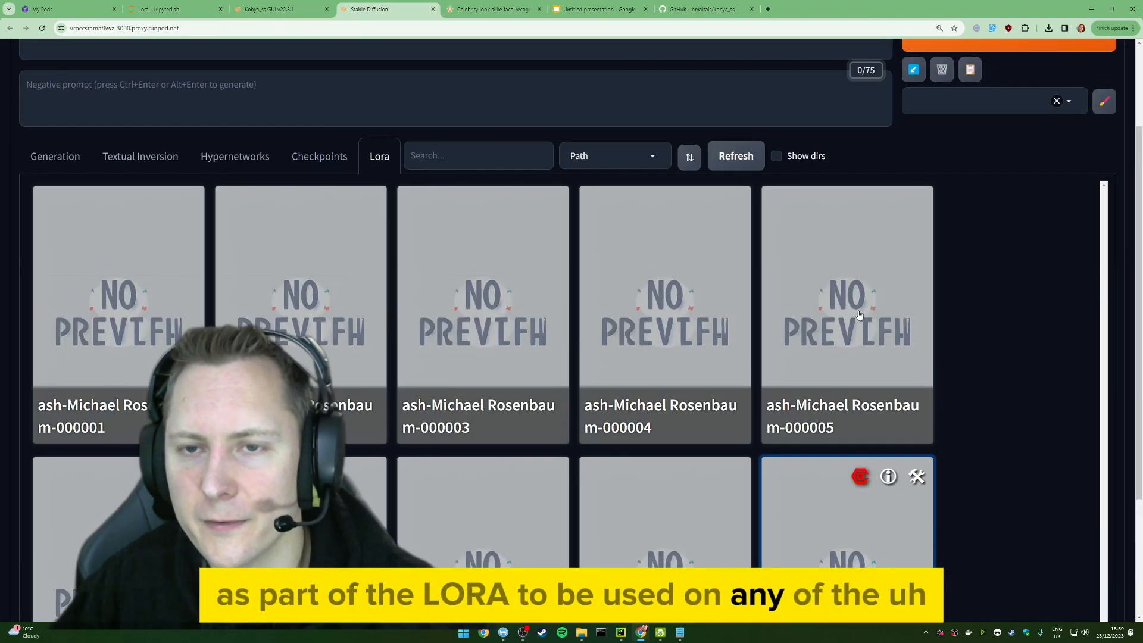
click(86, 286)
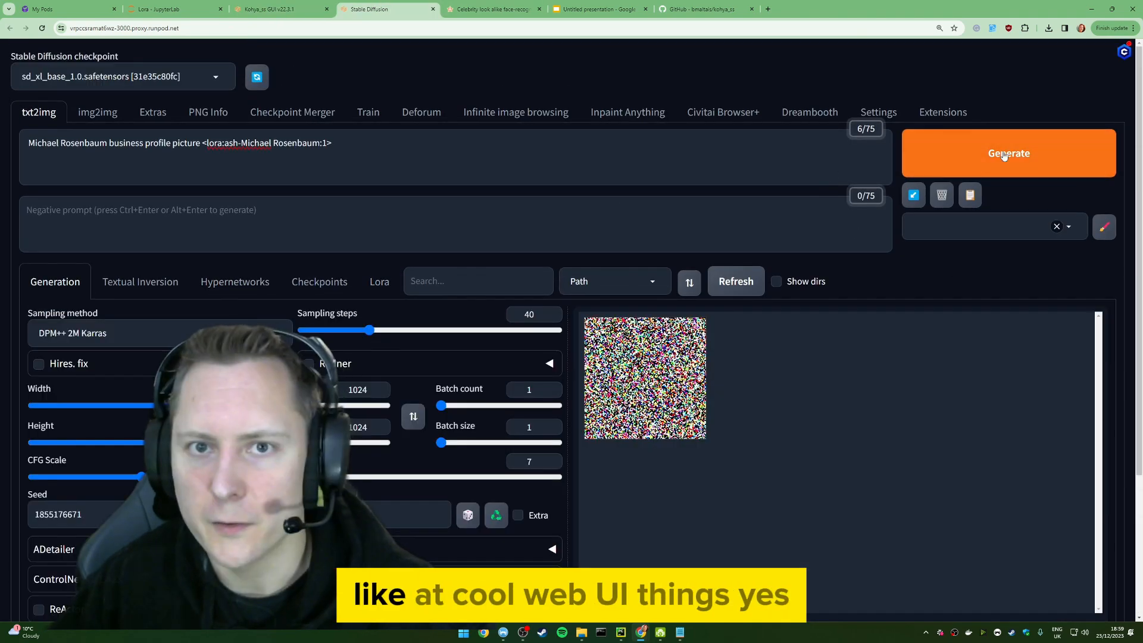
click(1008, 153)
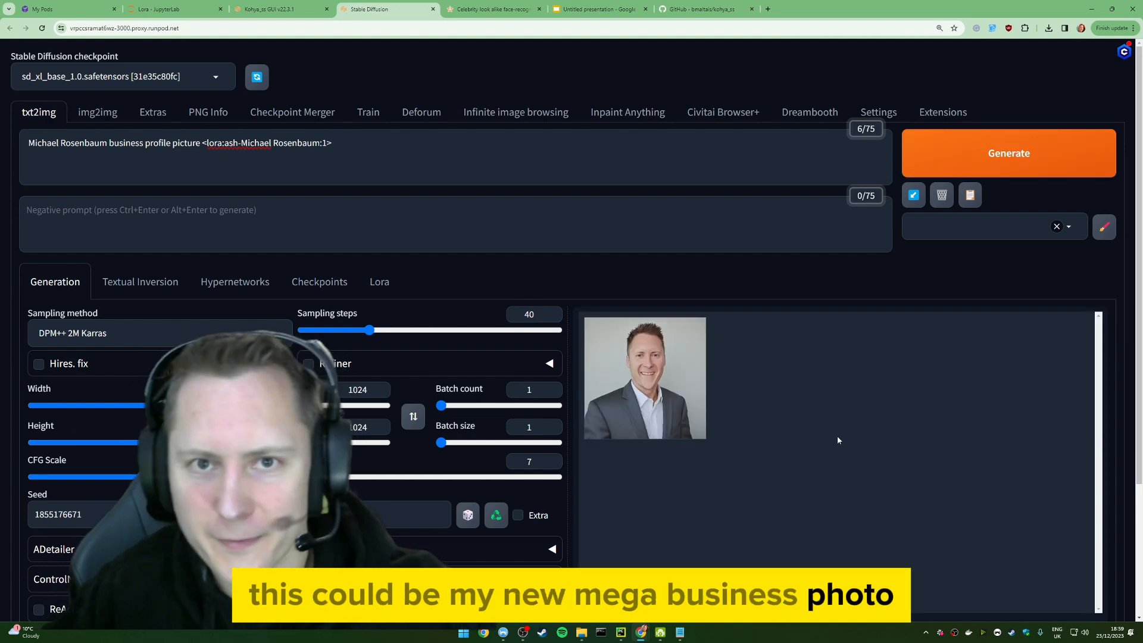
Enlarge the generated business profile picture and inspect its likeness to the trained person
click(676, 388)
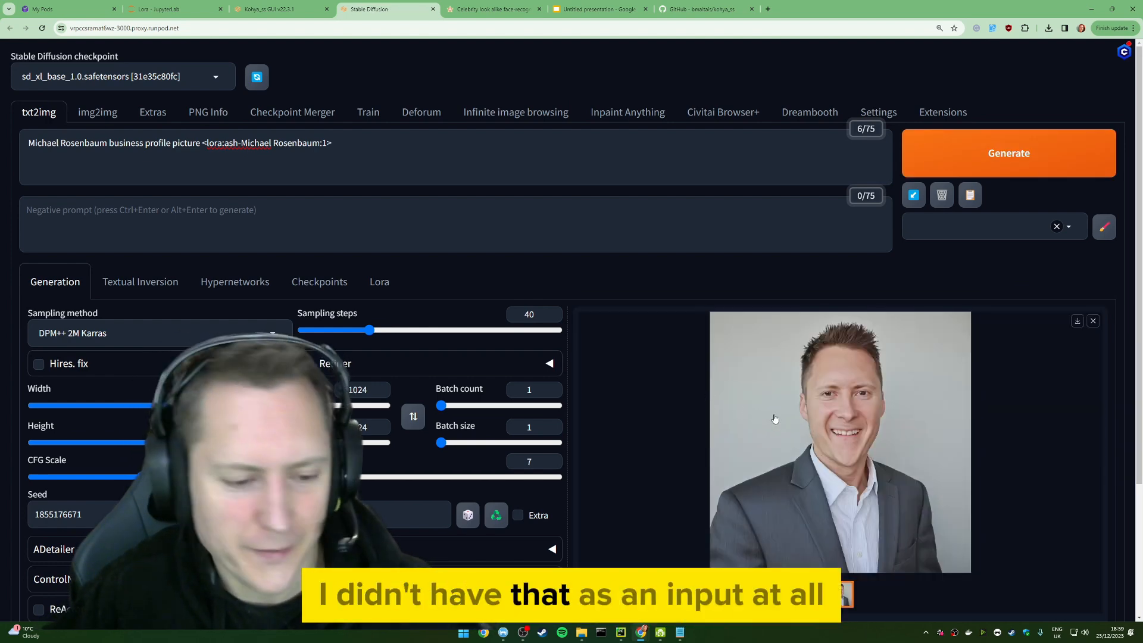
click(815, 424)
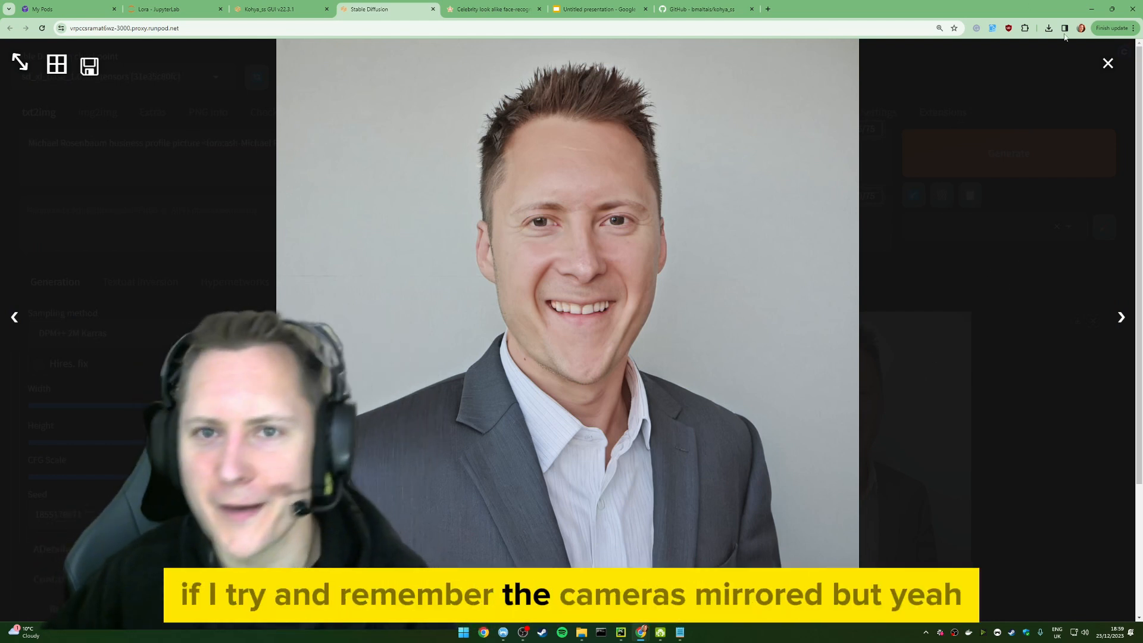
click(783, 262)
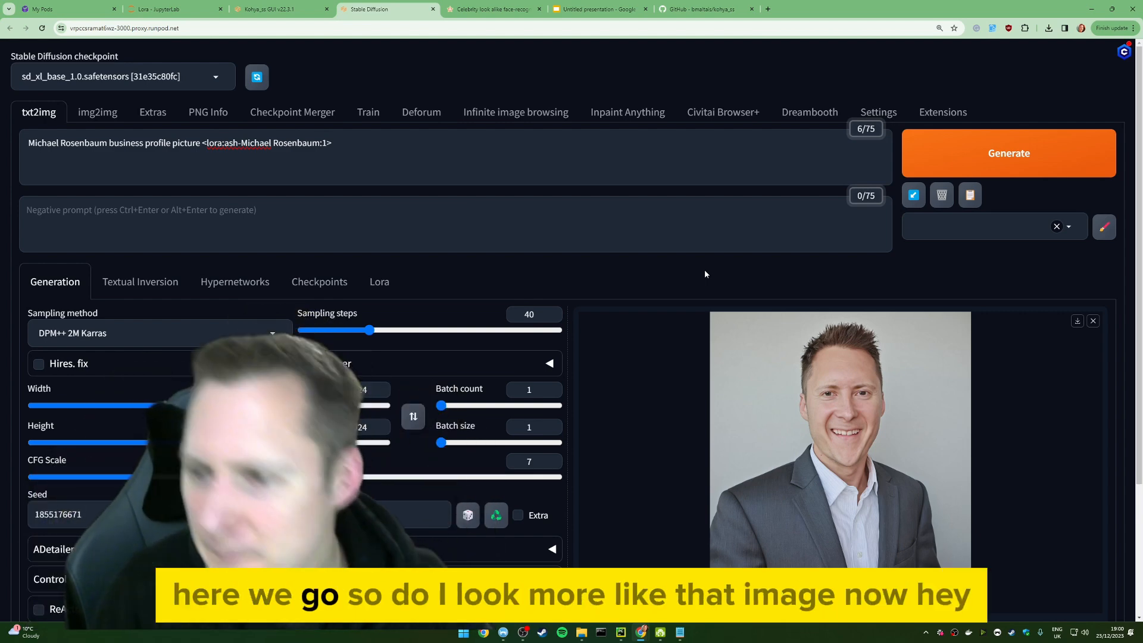
click(866, 410)
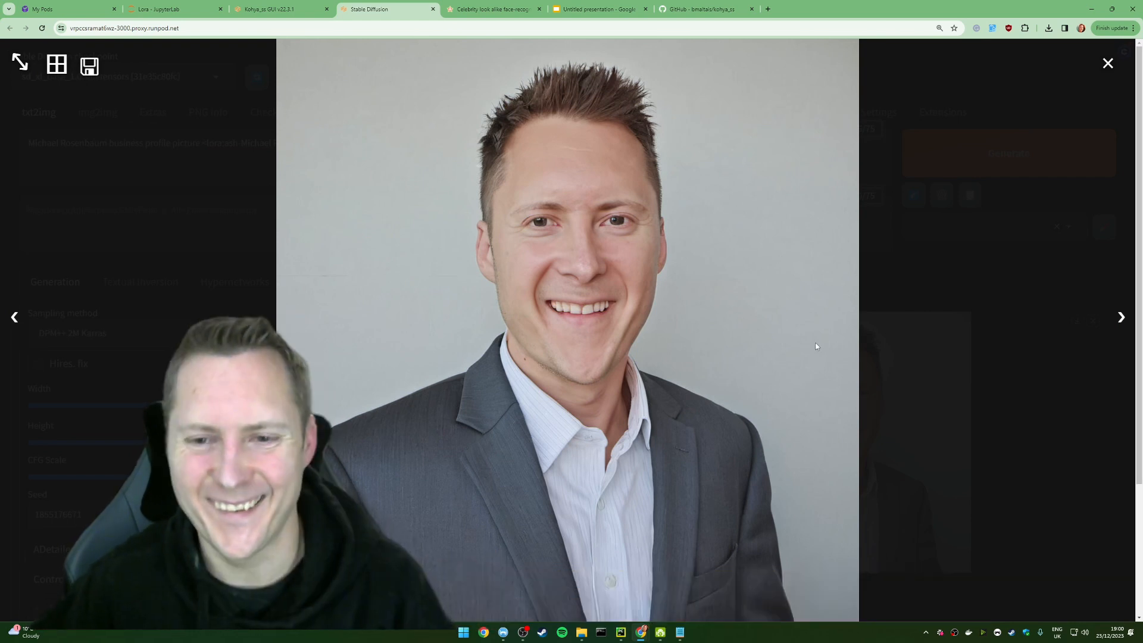
Close the Stable Diffusion tab and, from JupyterLab, locate the downloaded LoRA safetensors files in the Downloads folder
middle_click(365, 15)
click(290, 11)
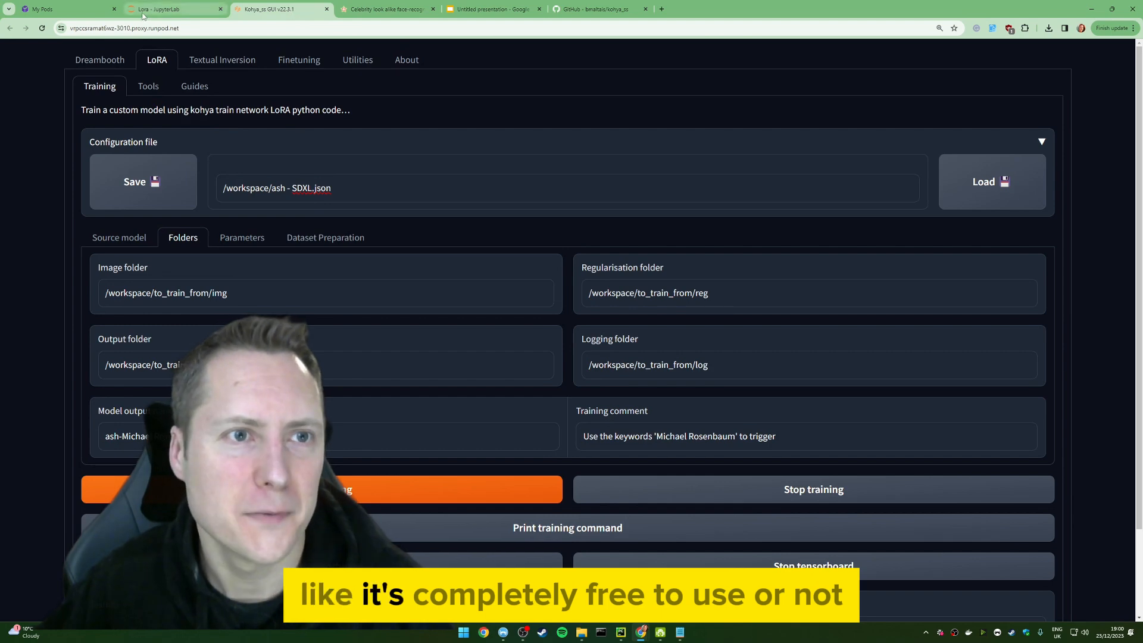
click(152, 9)
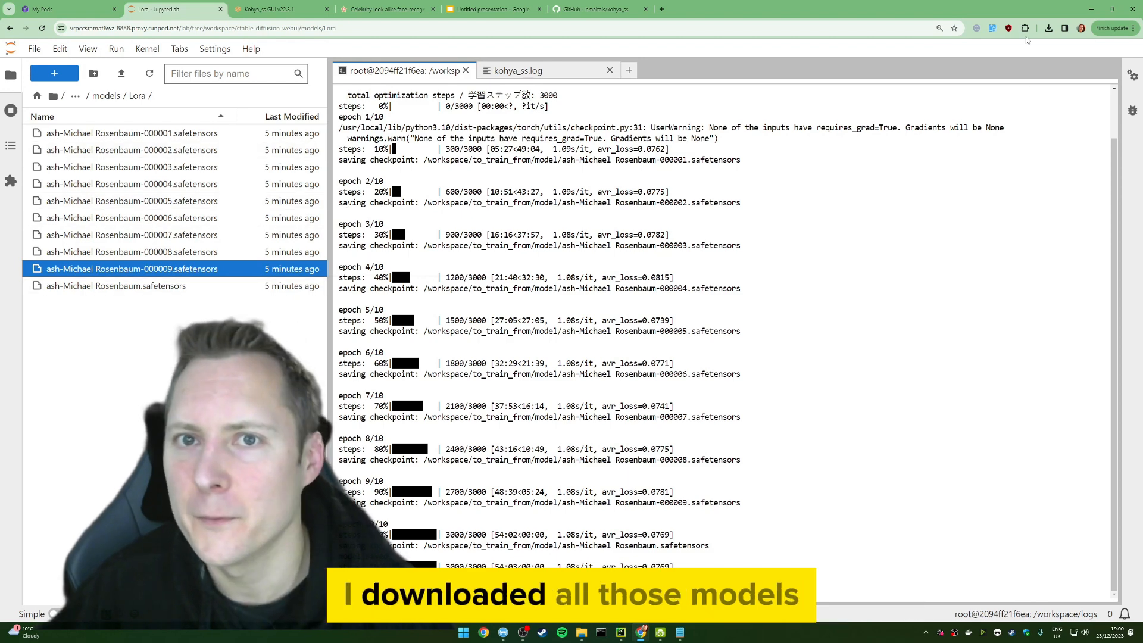
click(1049, 29)
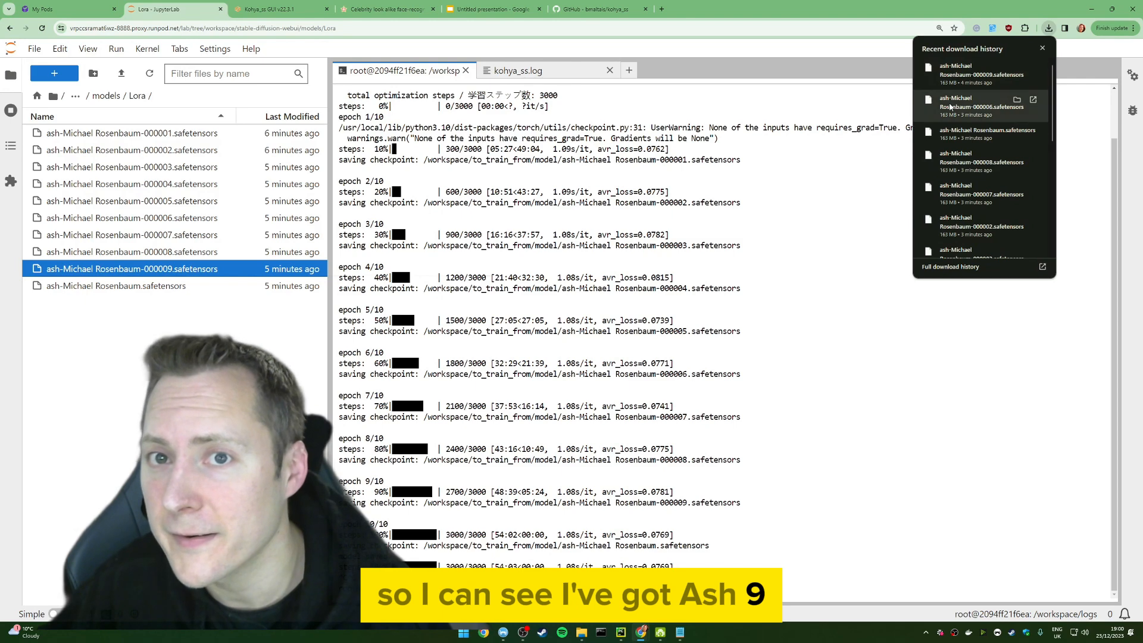
click(1017, 100)
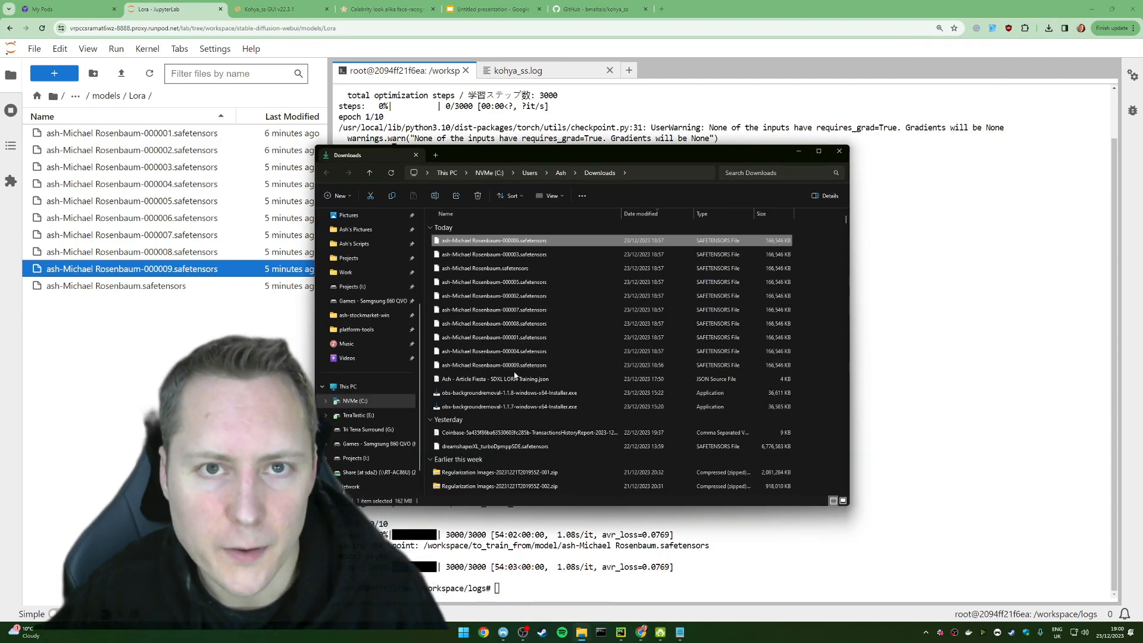
click(519, 270)
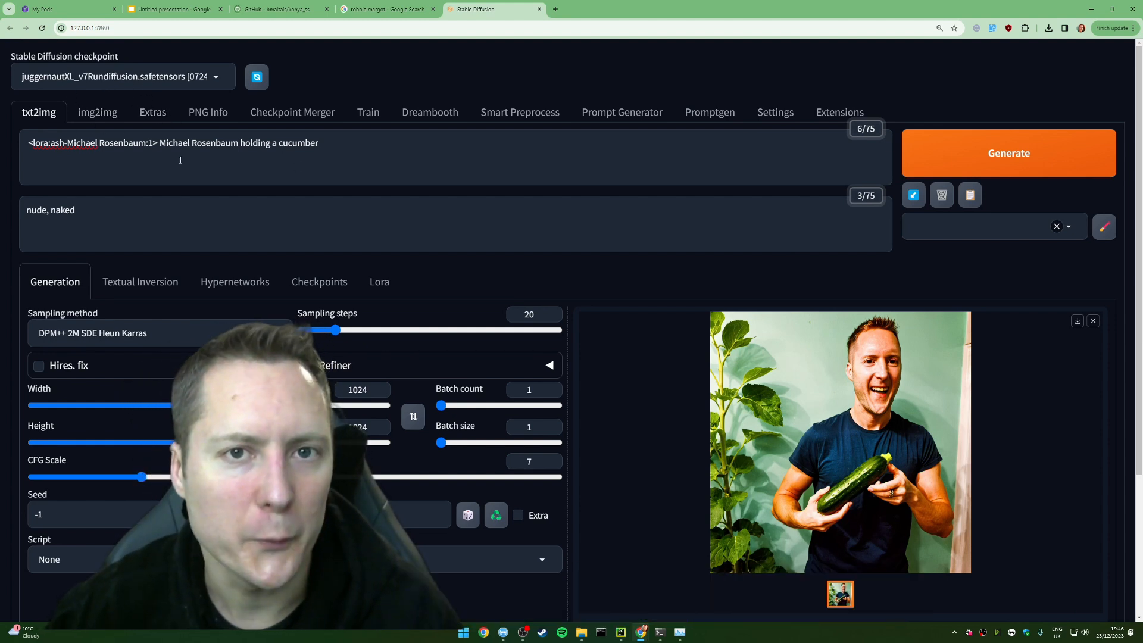
Review the LoRA tag and trigger keyword in the local web UI's cucumber prompt and inspect its image at full size
click(26, 143)
drag(152, 149, 239, 142)
click(275, 144)
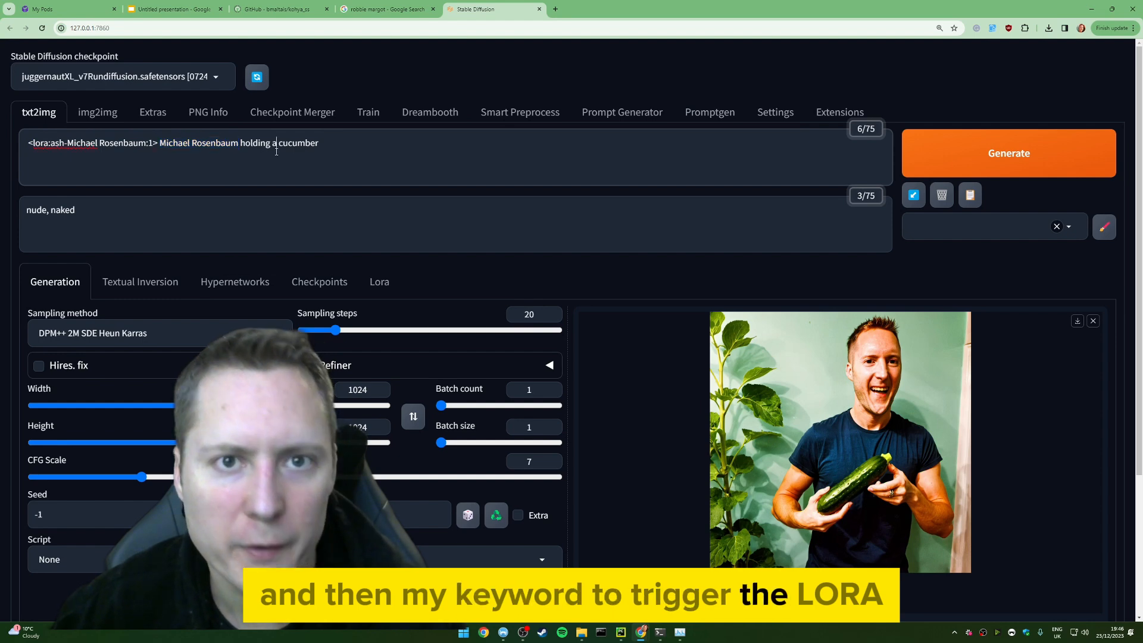
click(746, 412)
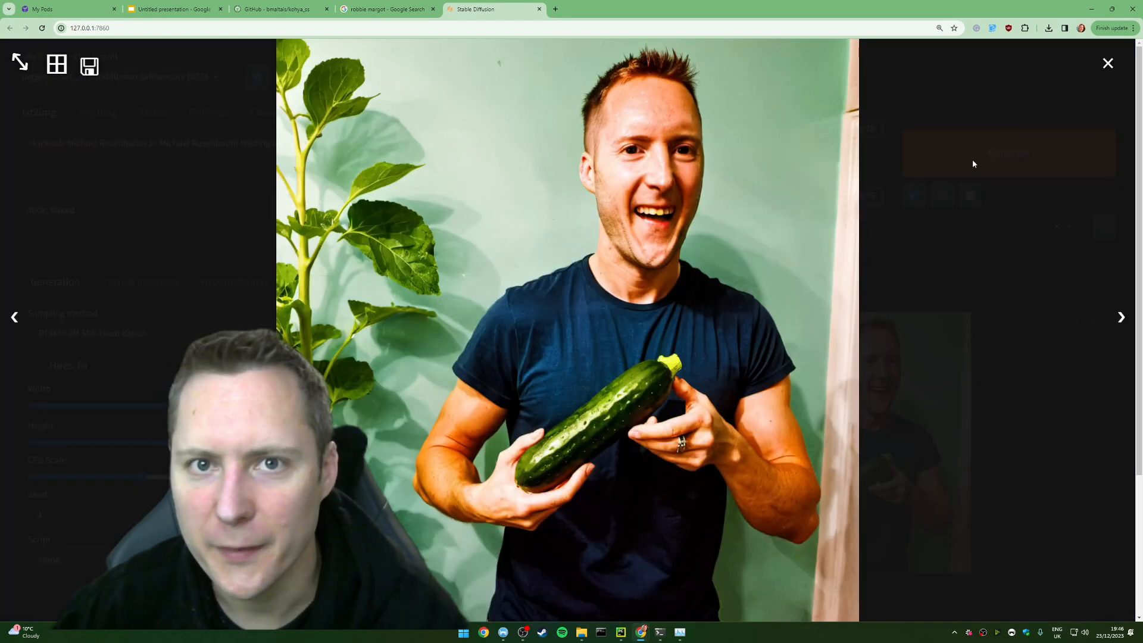
click(1109, 65)
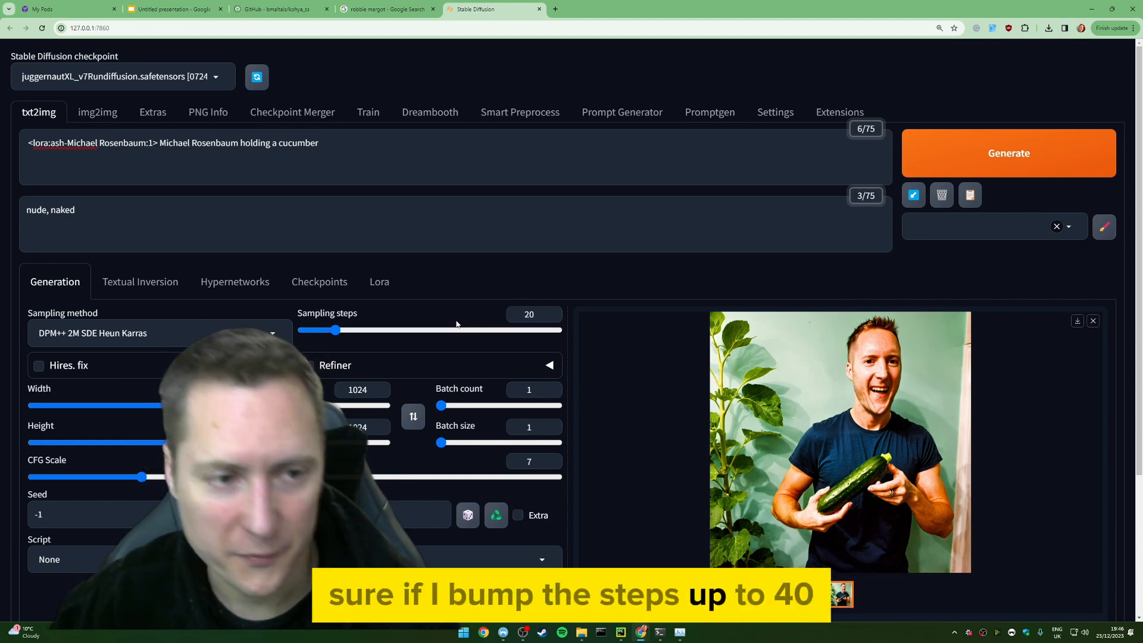
Replace "holding a cucumber" in the prompt with "waving at the queen", generate the image and inspect it enlarged
drag(320, 144, 233, 155)
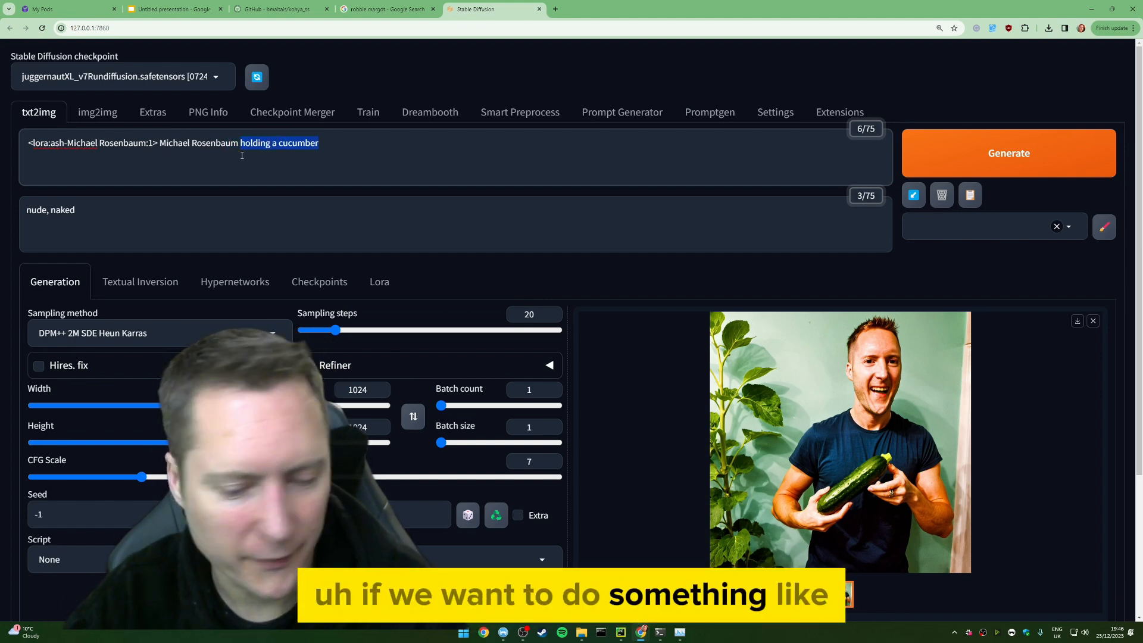
text(ing at the )
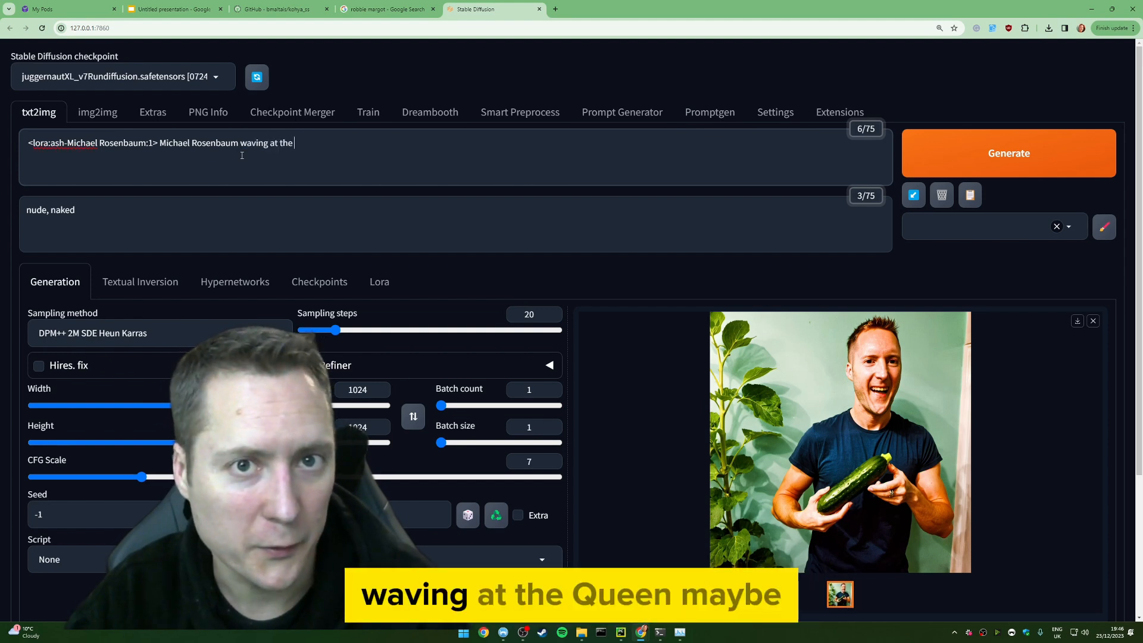
text(q)
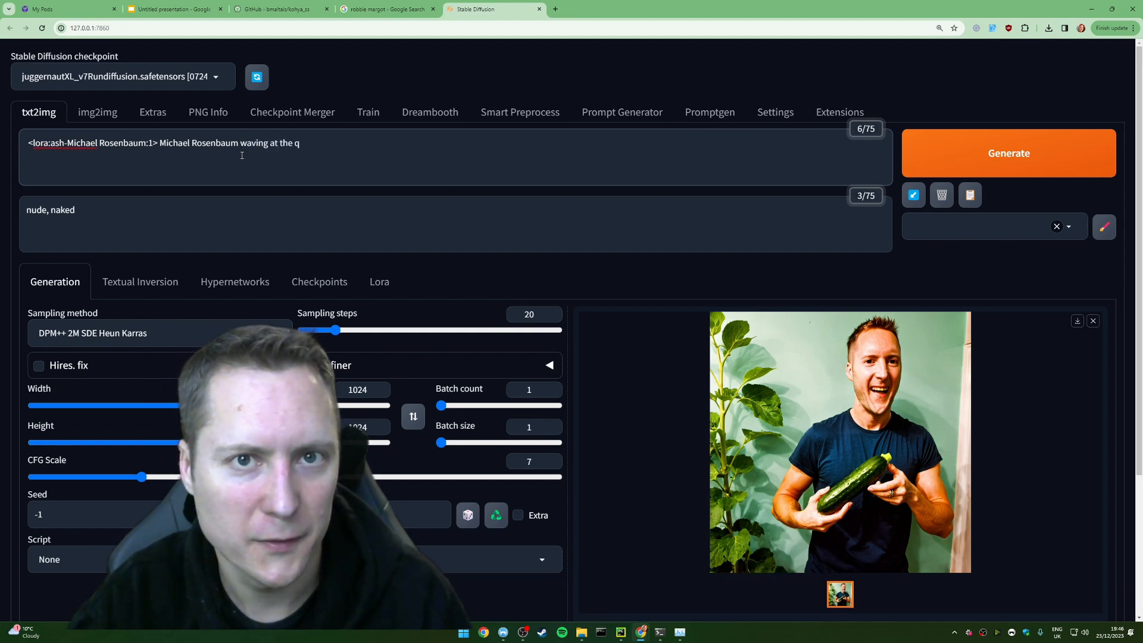
text(eeuneen)
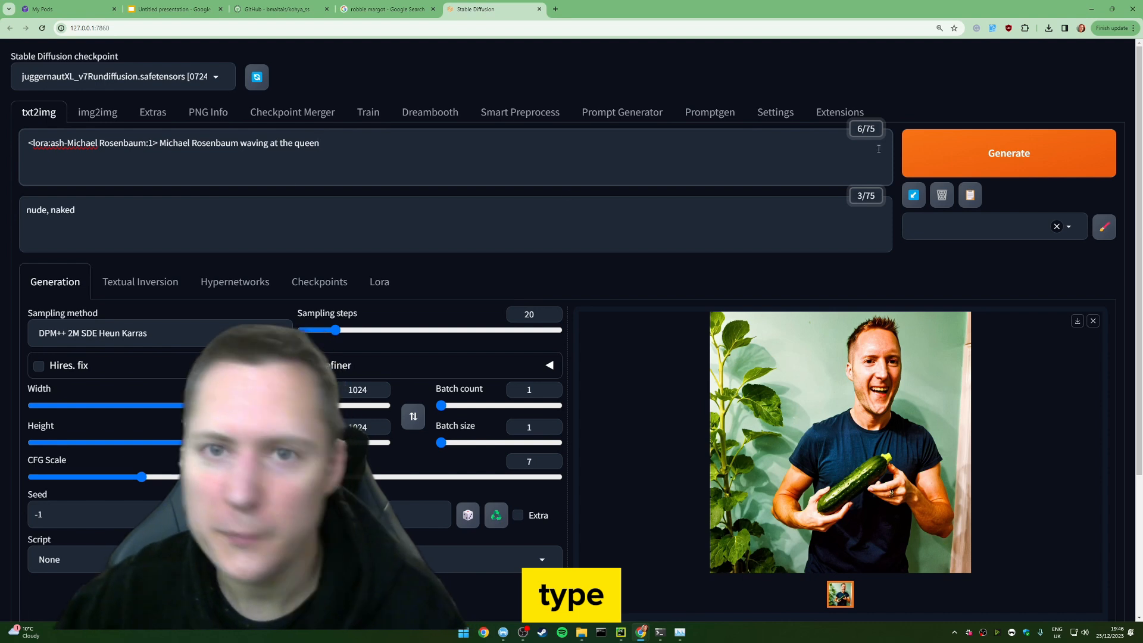
key(ctrl+Return)
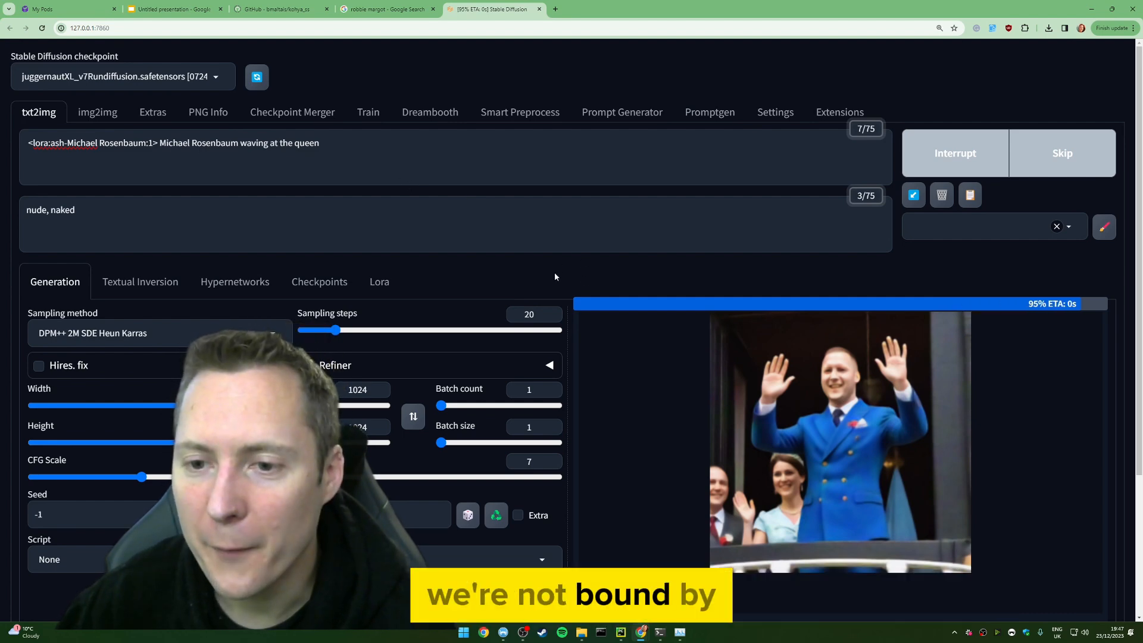
click(804, 397)
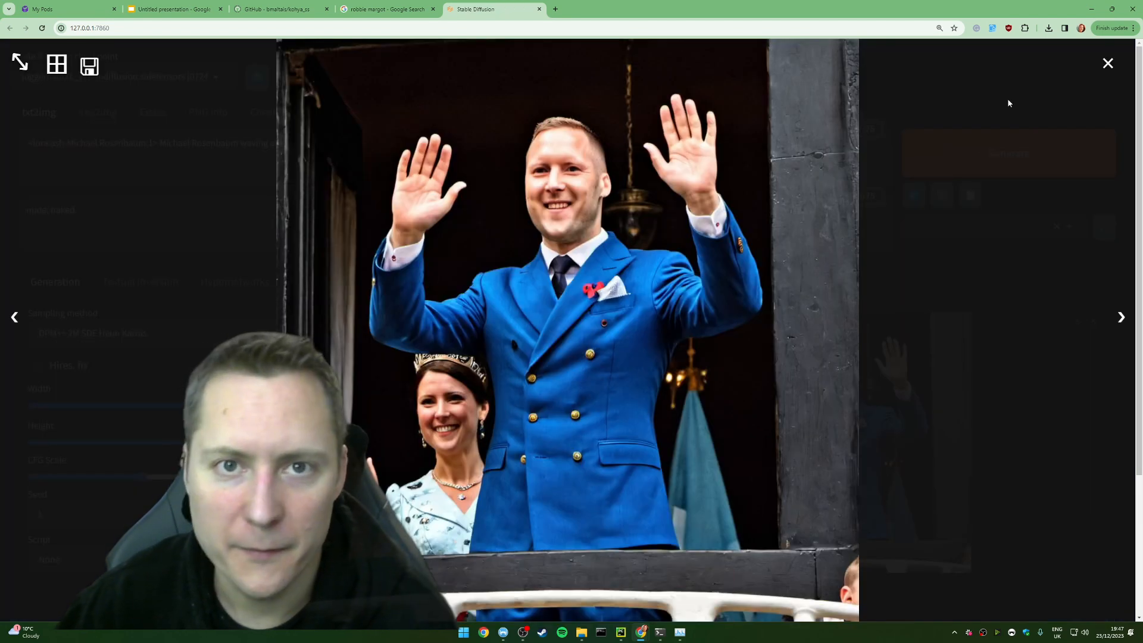
click(1109, 62)
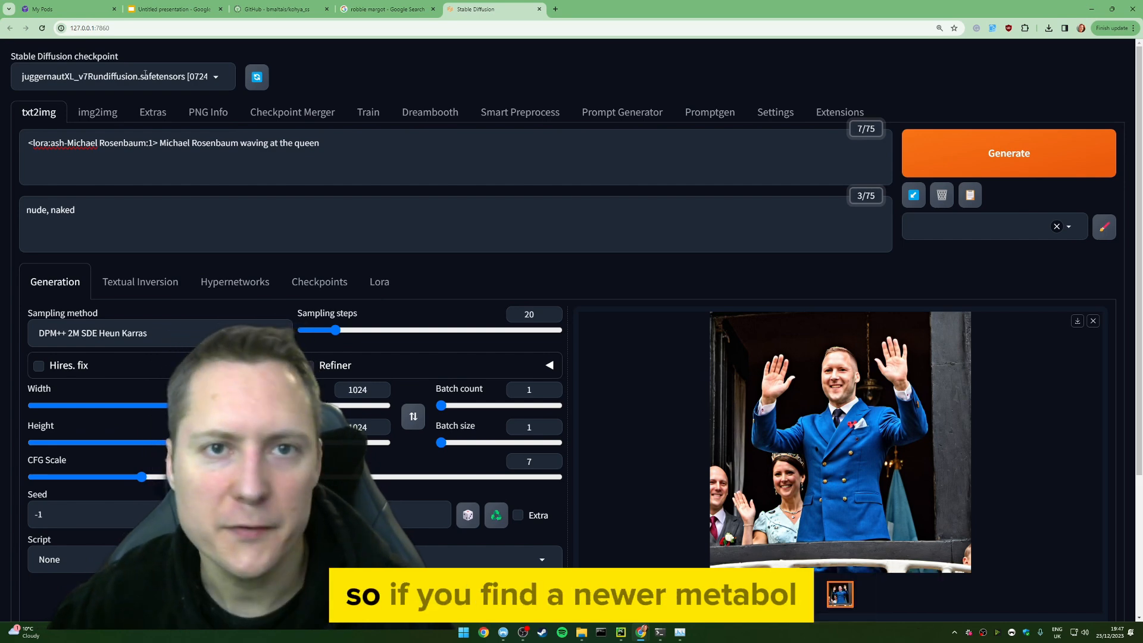
Try to find the Civitai site with a web search in a new browser tab
click(553, 8)
text(cit)
key(BackSpace)
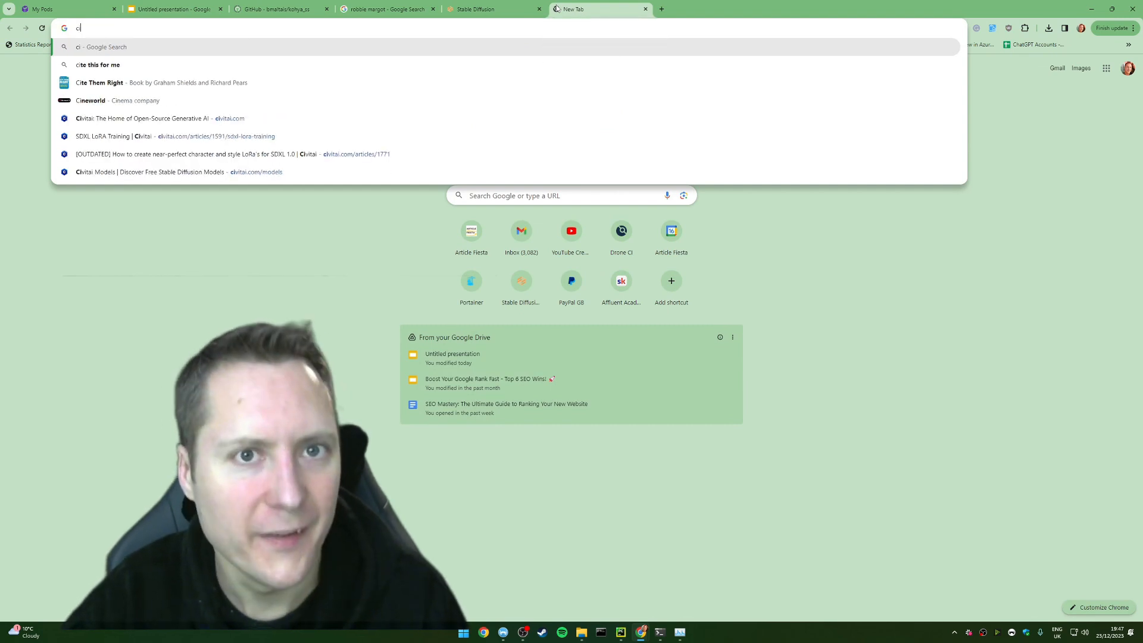
text(tva)
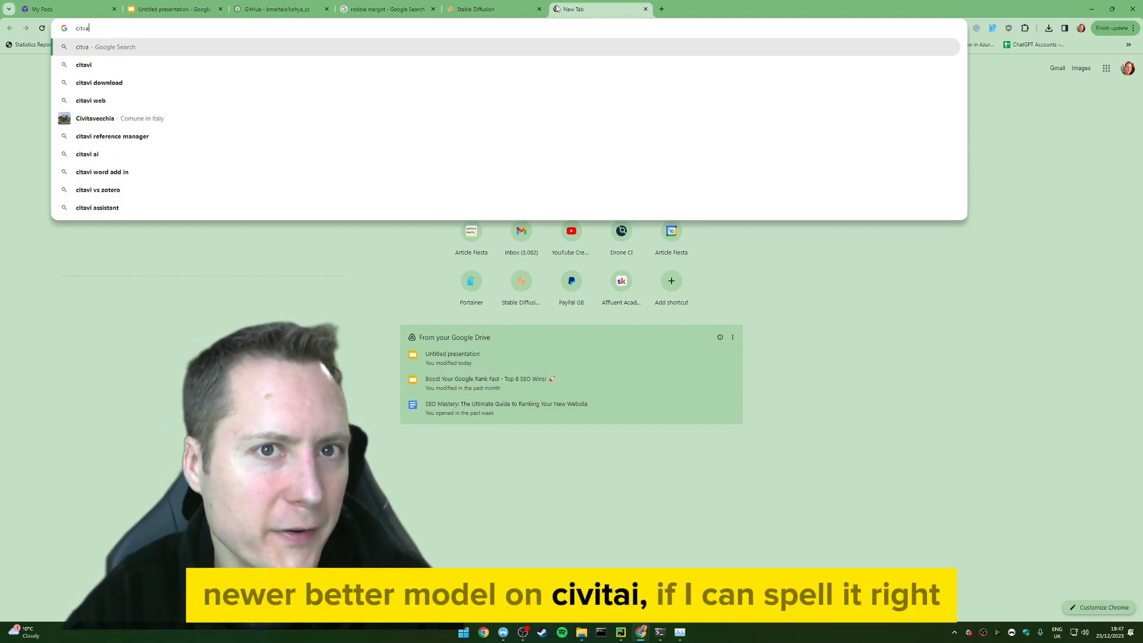
key(Down)
key(Return)
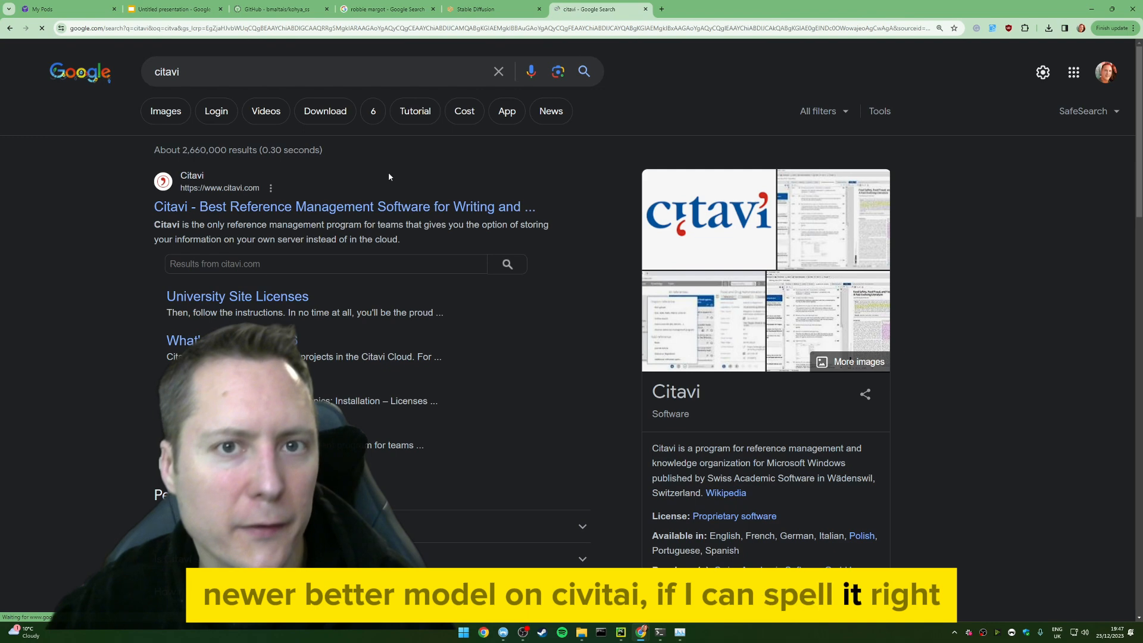
Search Google for civitai and open the Models page of the Civitai site
click(253, 69)
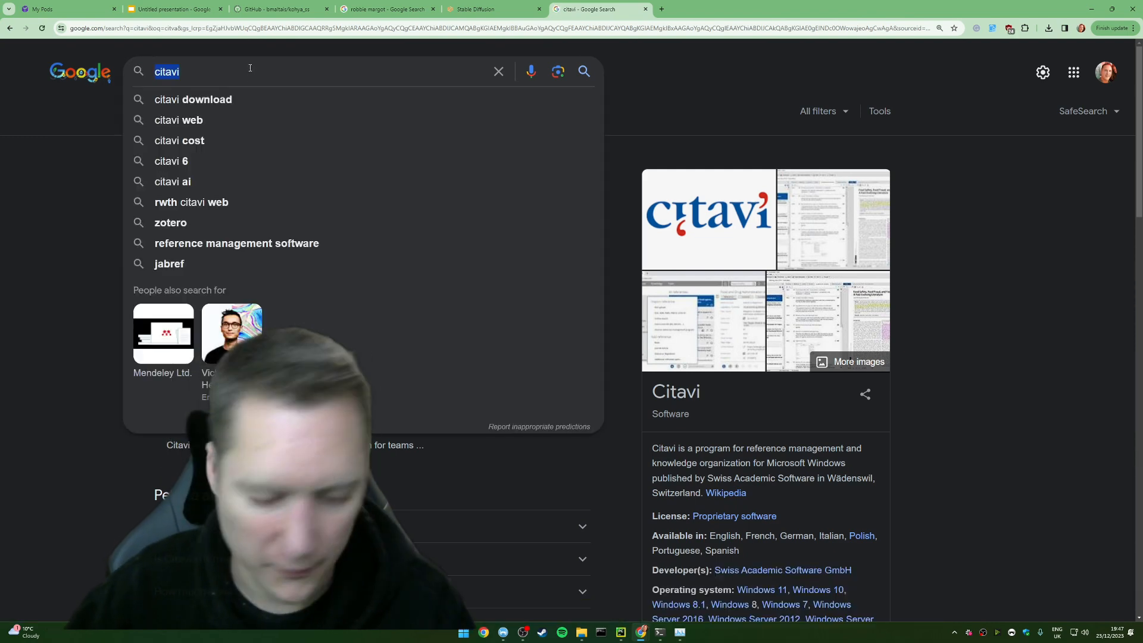
text(civetai)
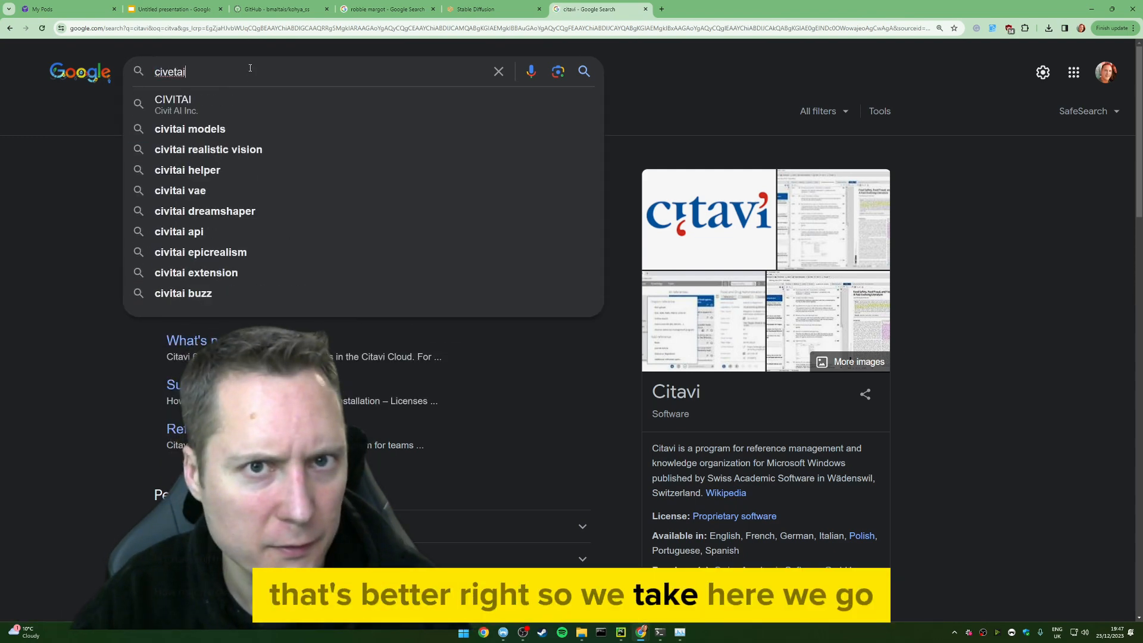
key(Down)
key(Return)
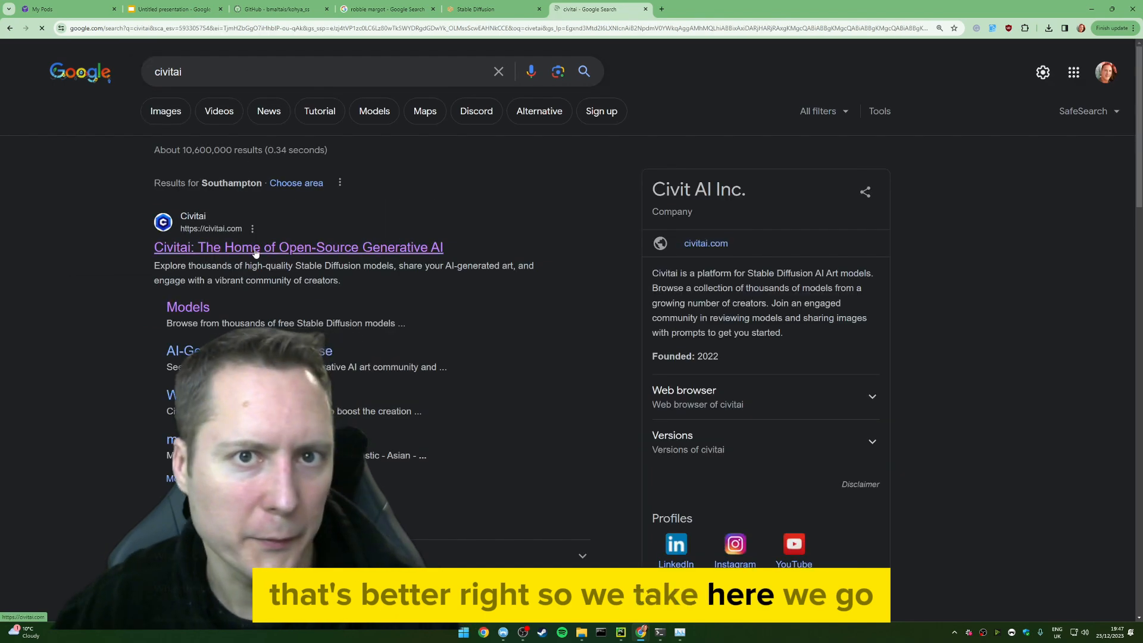
click(256, 248)
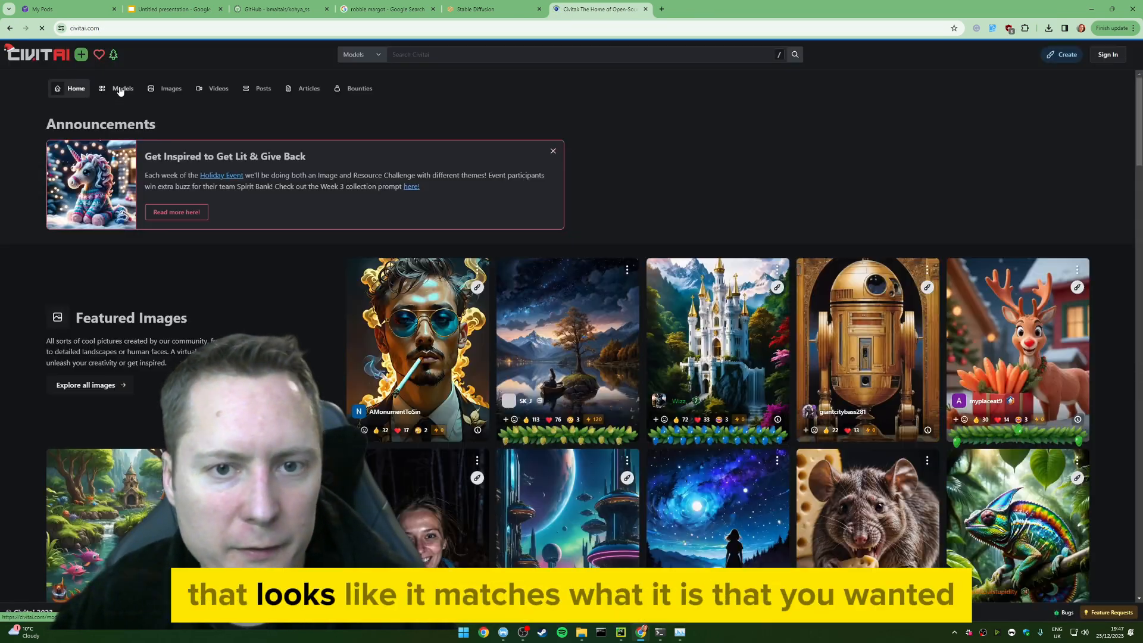
click(118, 88)
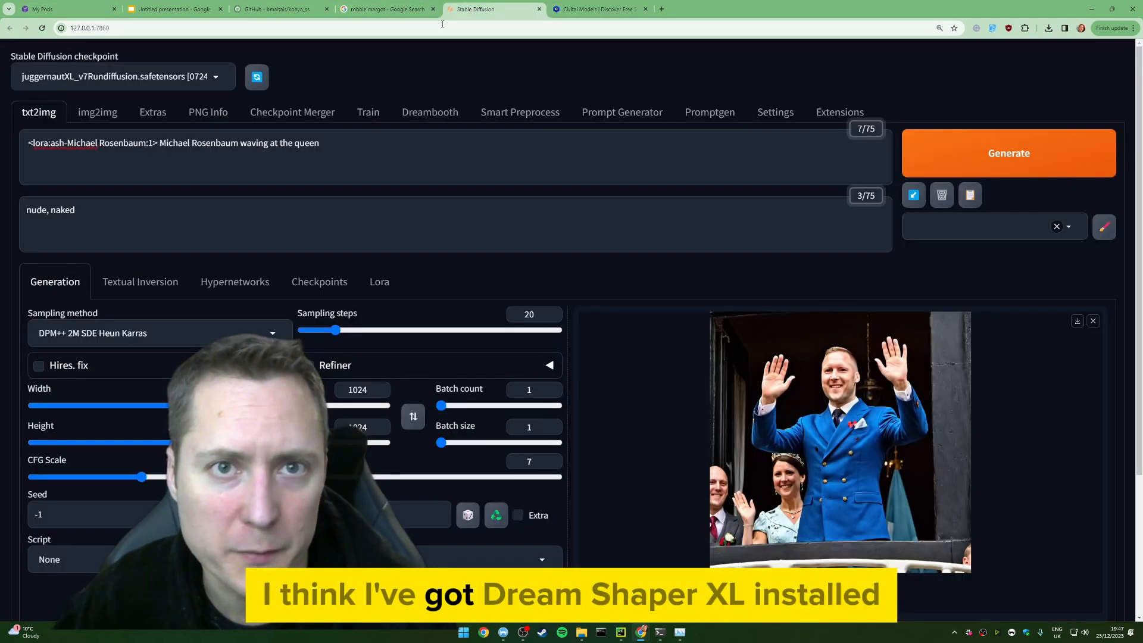
Back in Stable Diffusion, load the dreamshaperXL_alpha2Xl10.safetensors checkpoint and change the prompt's action to "jumping on a football"
click(494, 9)
click(113, 127)
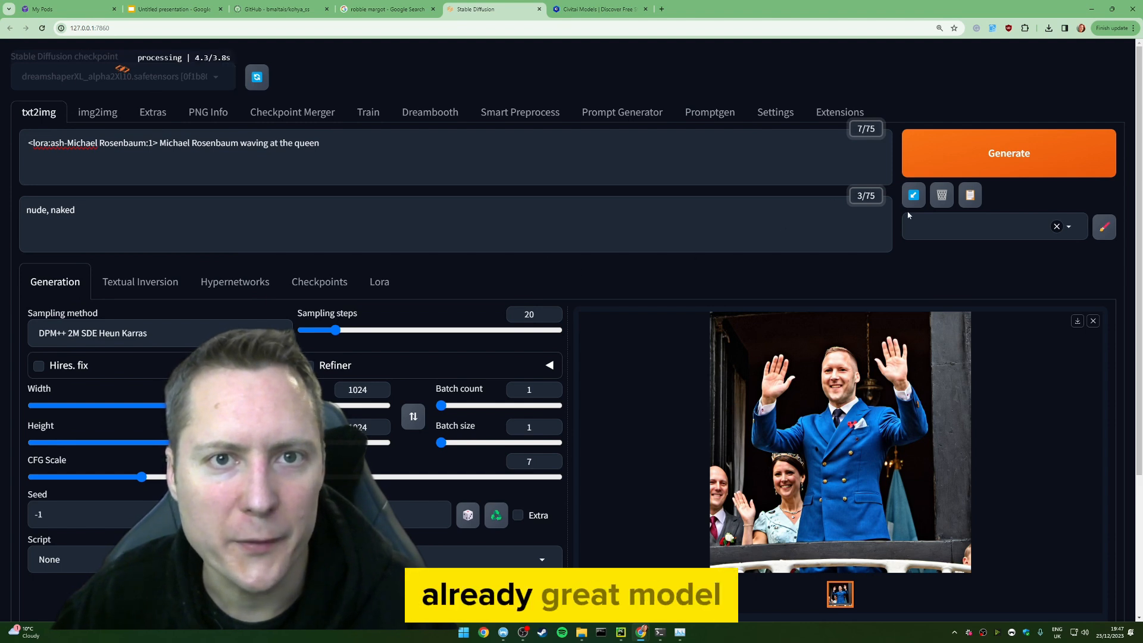
click(246, 144)
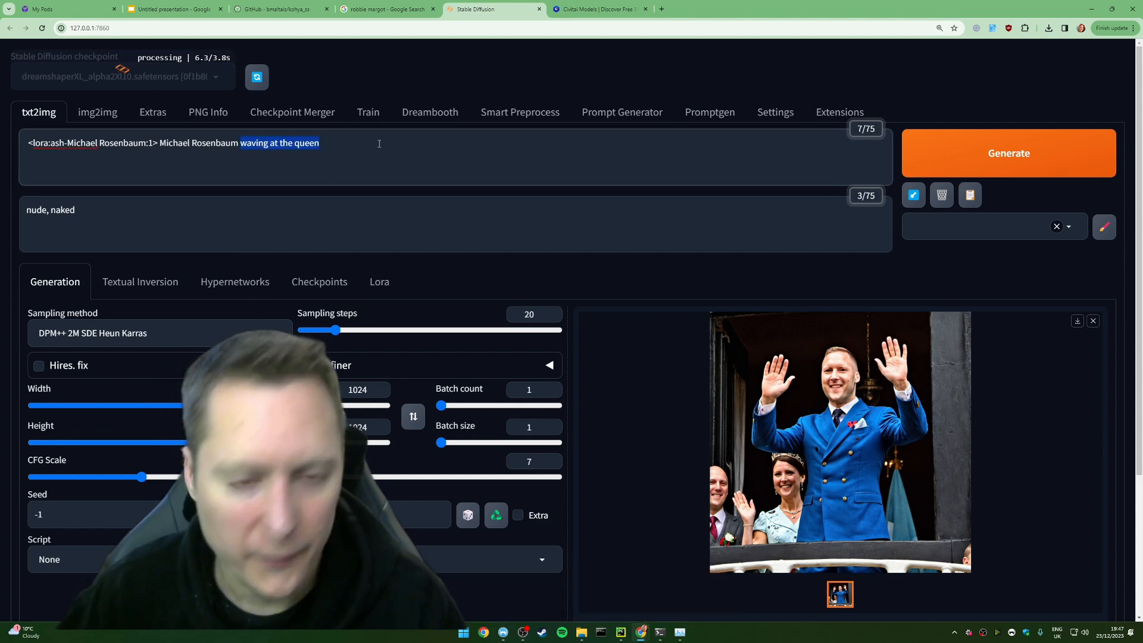
text(jumping )
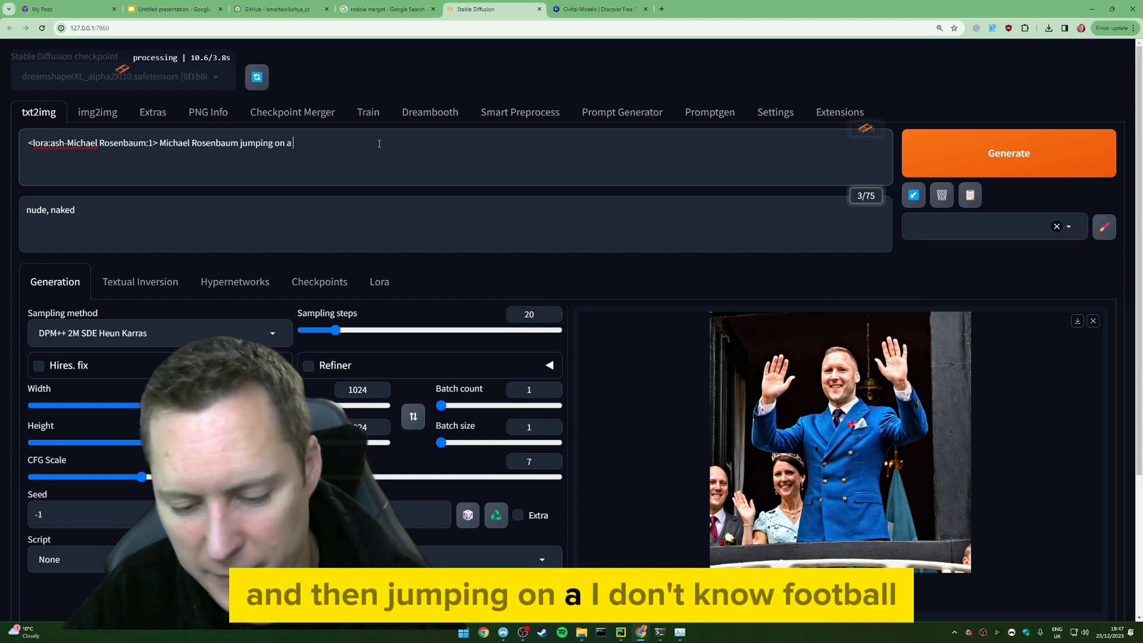
text(on a football)
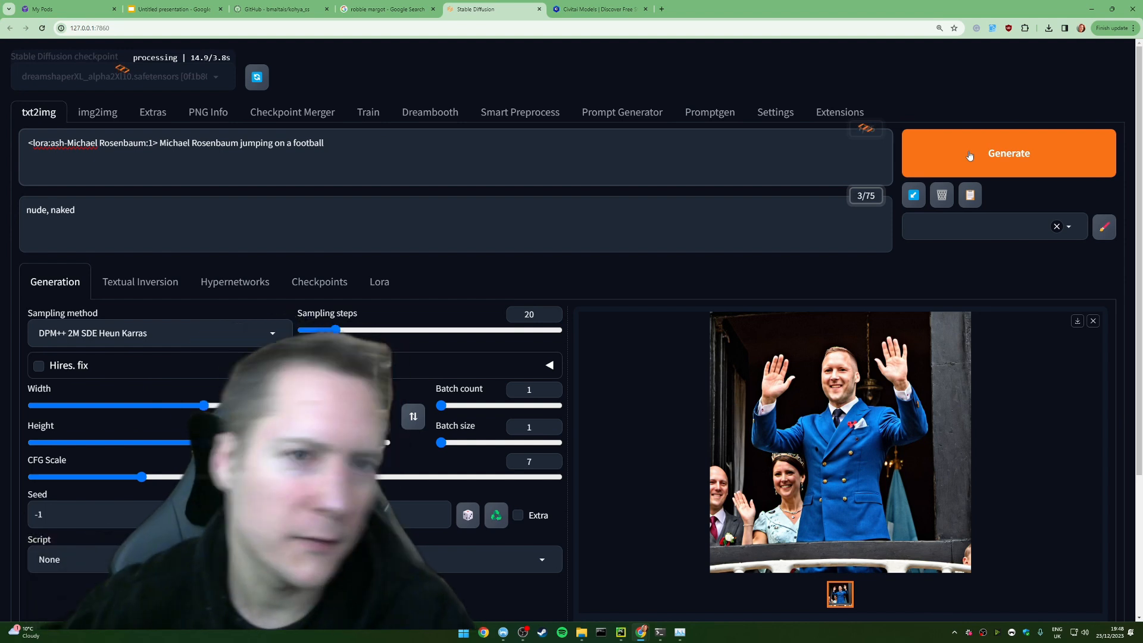
Change the prompt's action to "kicking a football", generate the image and view the result
double_click(262, 143)
text(kicking)
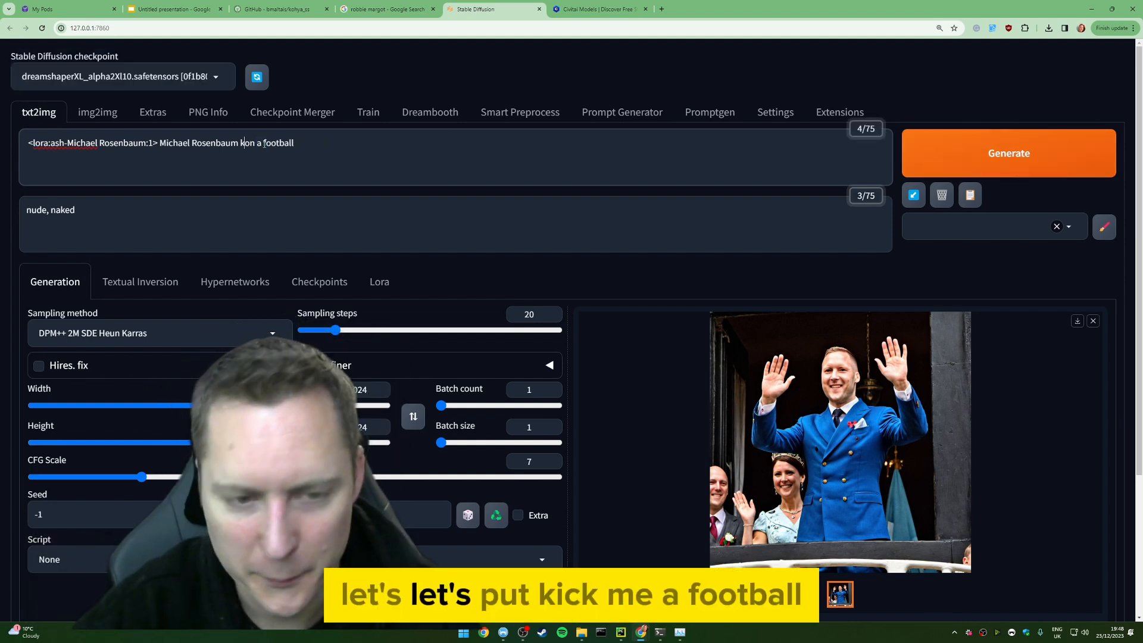
key(Delete)
key(Delete)
key(Delete)
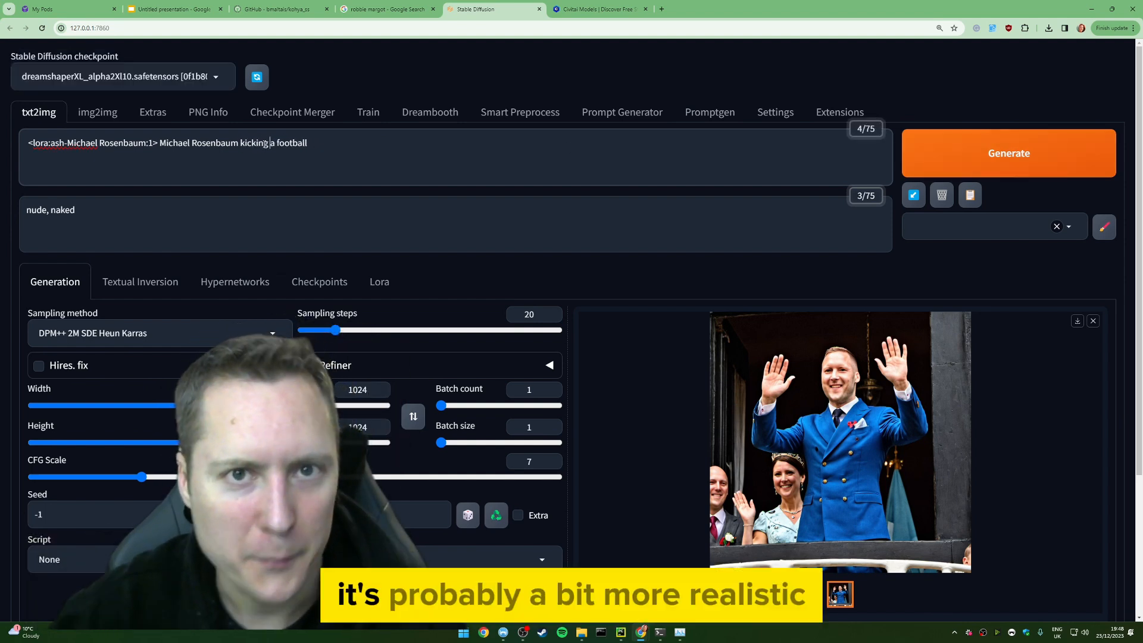
click(1009, 153)
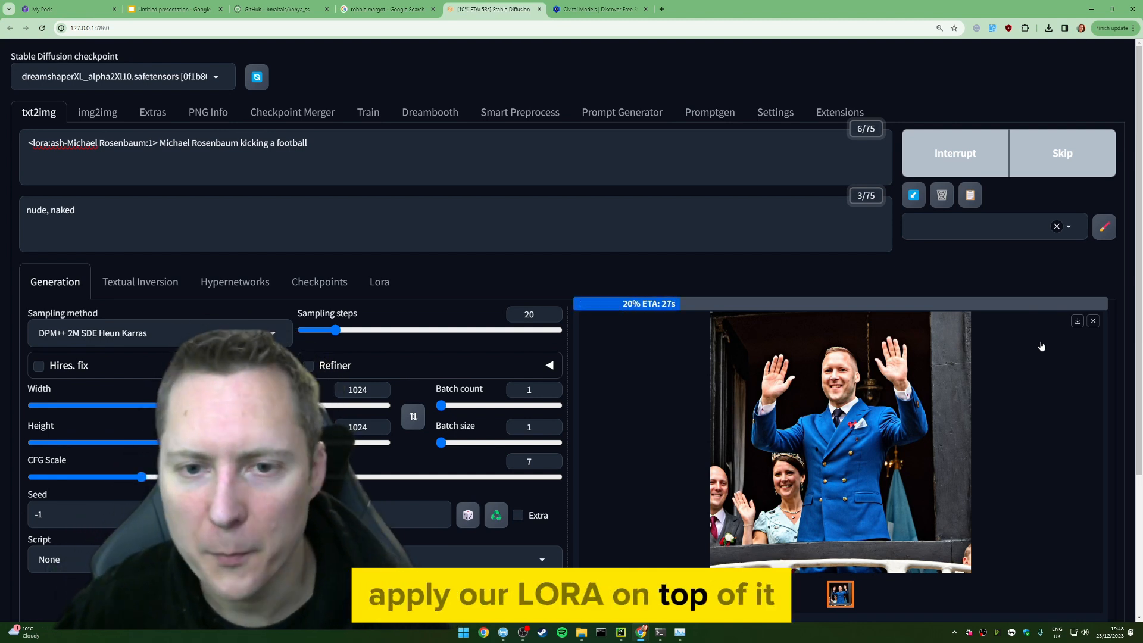
scroll(976, 407, down, 1)
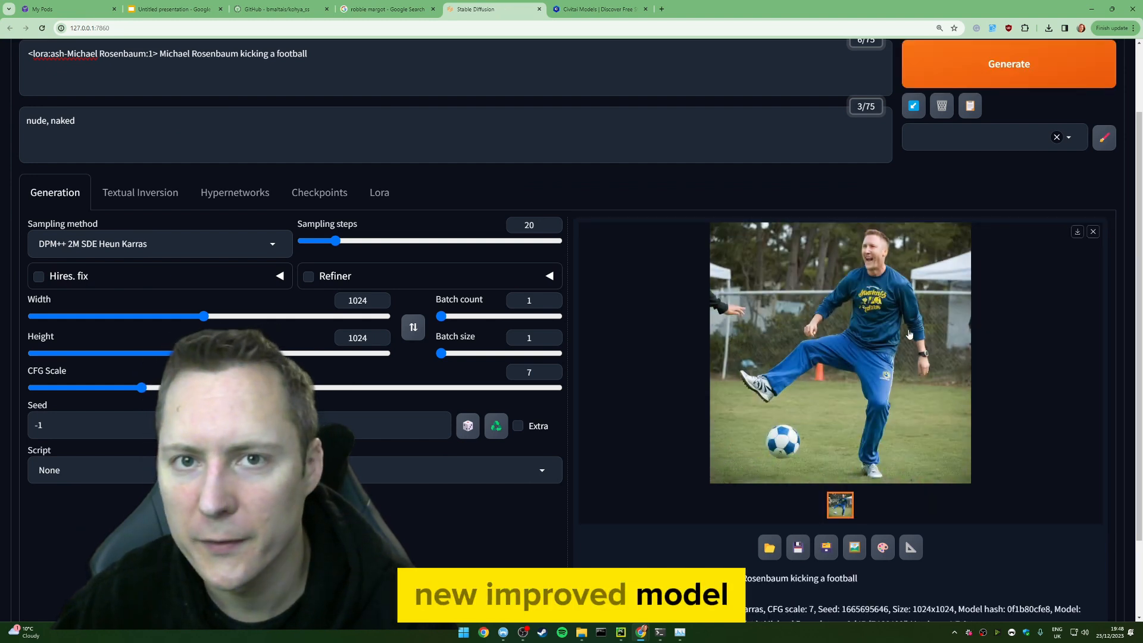
Expand the Hires. fix options, keep the sampling steps at 20, and view the football image enlarged
mouse_move(396, 240)
mouse_down()
mouse_move(452, 240)
mouse_move(379, 240)
mouse_up()
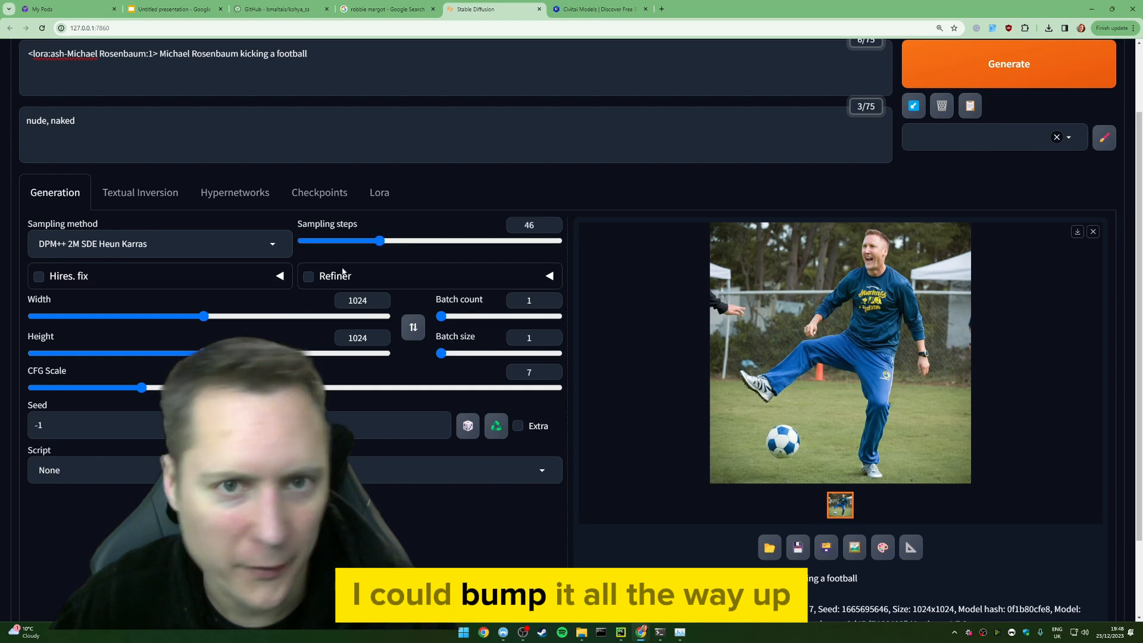
click(59, 277)
drag(379, 241, 336, 241)
click(857, 323)
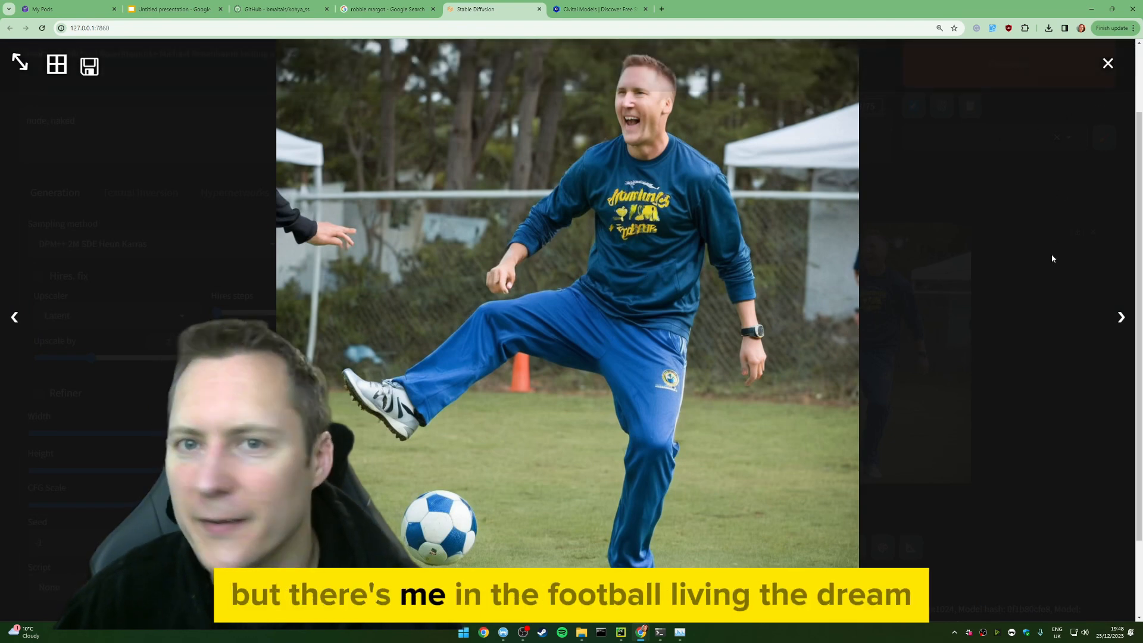
click(1079, 133)
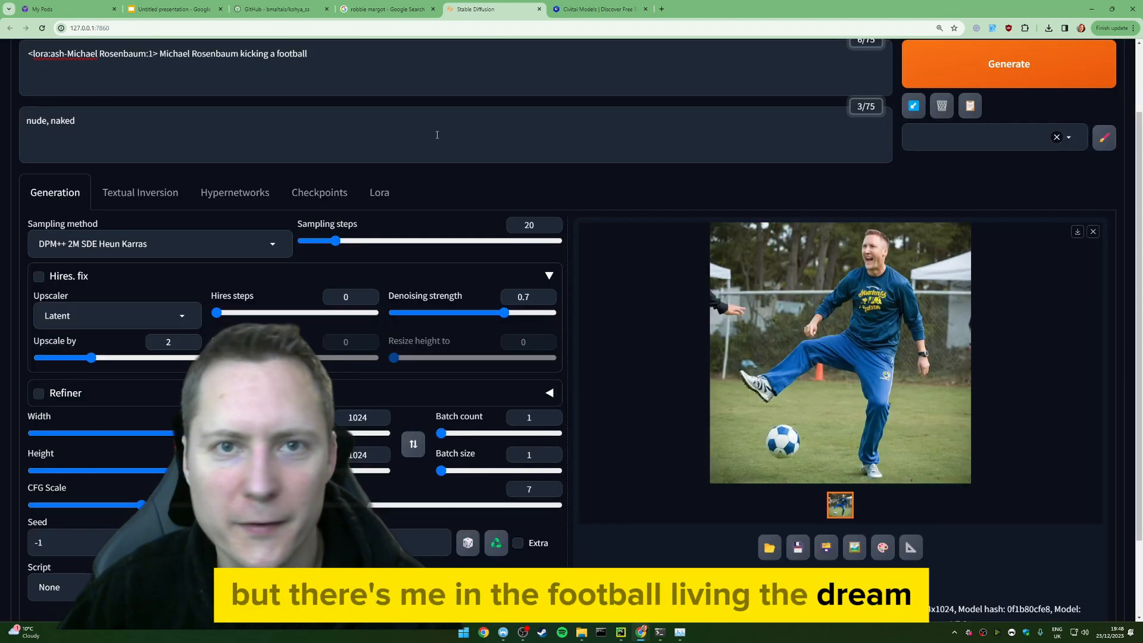
Change the prompt's action to "on stage singing at a concert" and generate the image
scroll(259, 136, up, 2)
drag(240, 143, 401, 145)
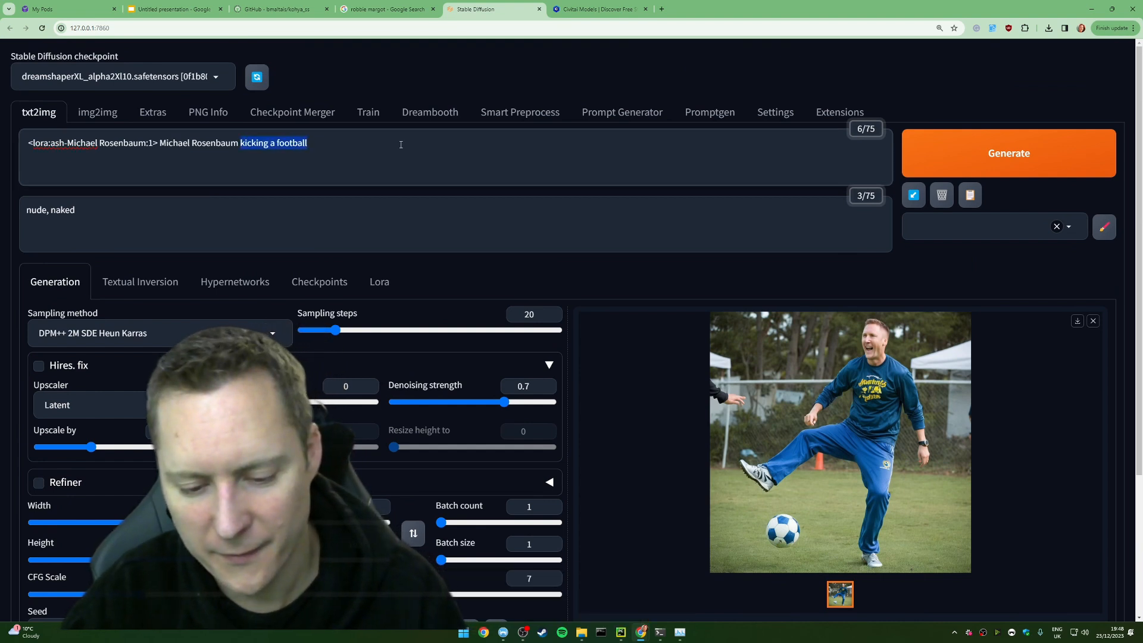
text(on stage)
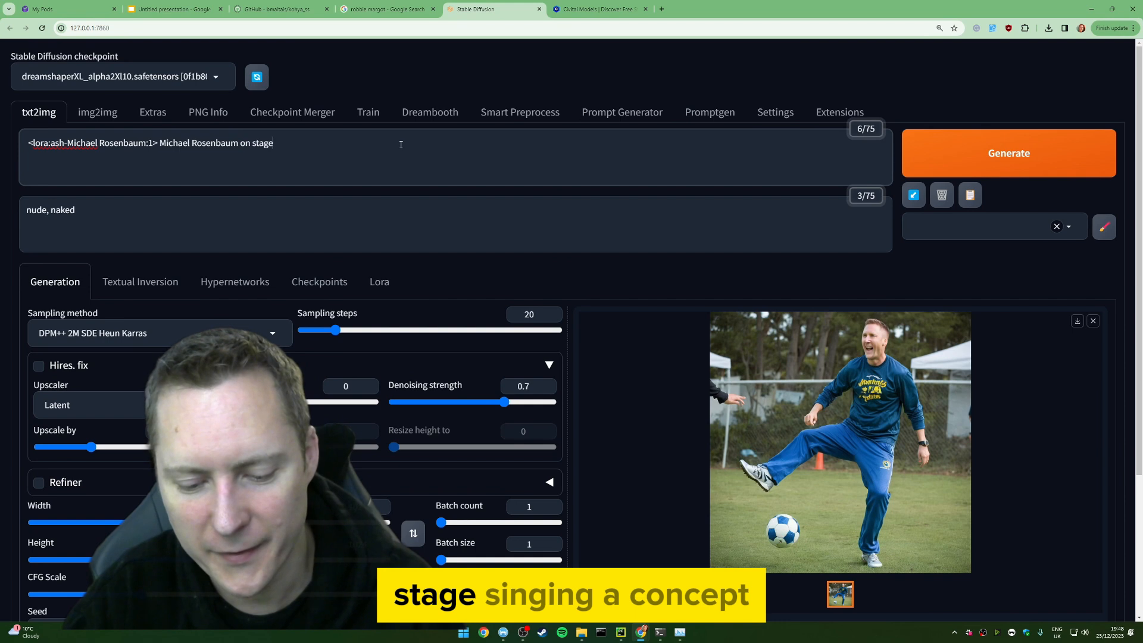
text( singing at a c)
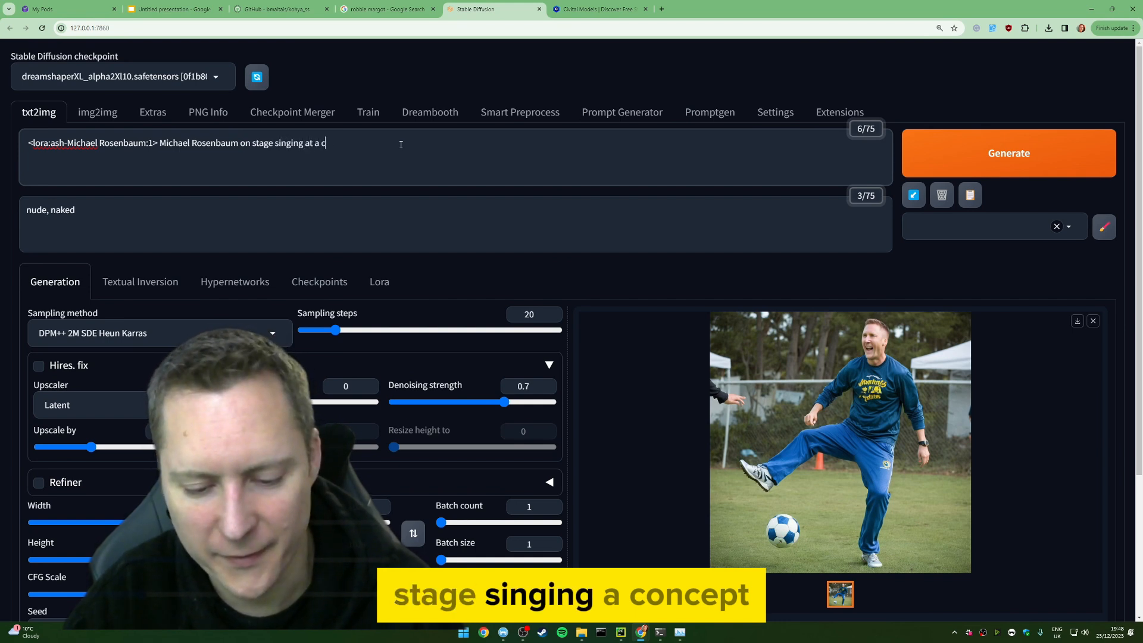
text(onccert)
key(Left)
key(Left)
key(Left)
key(BackSpace)
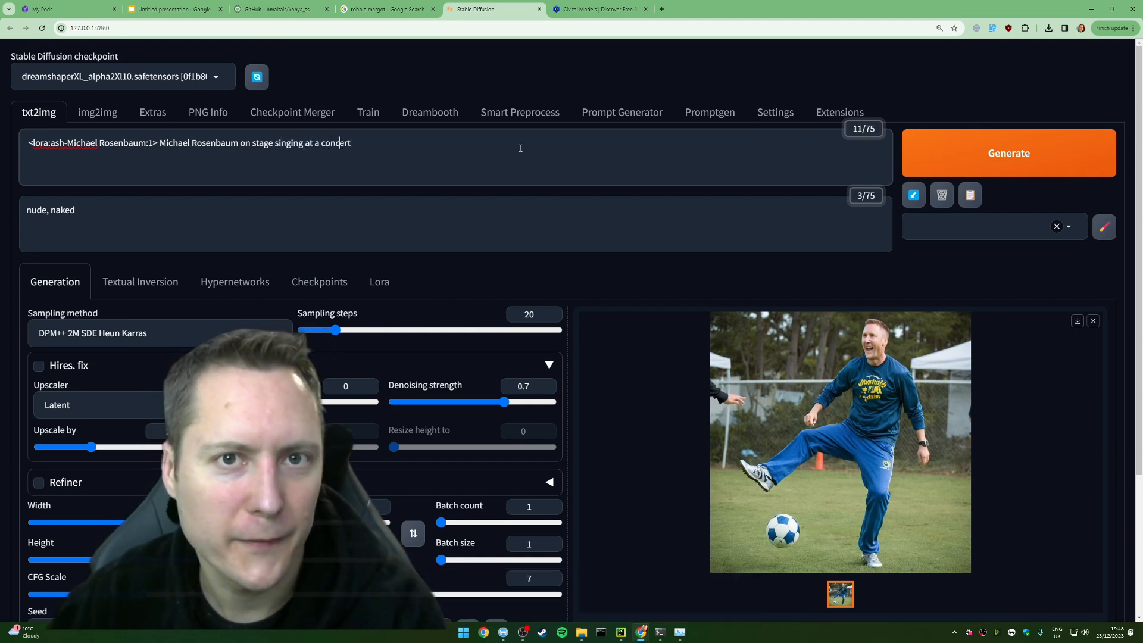
click(948, 152)
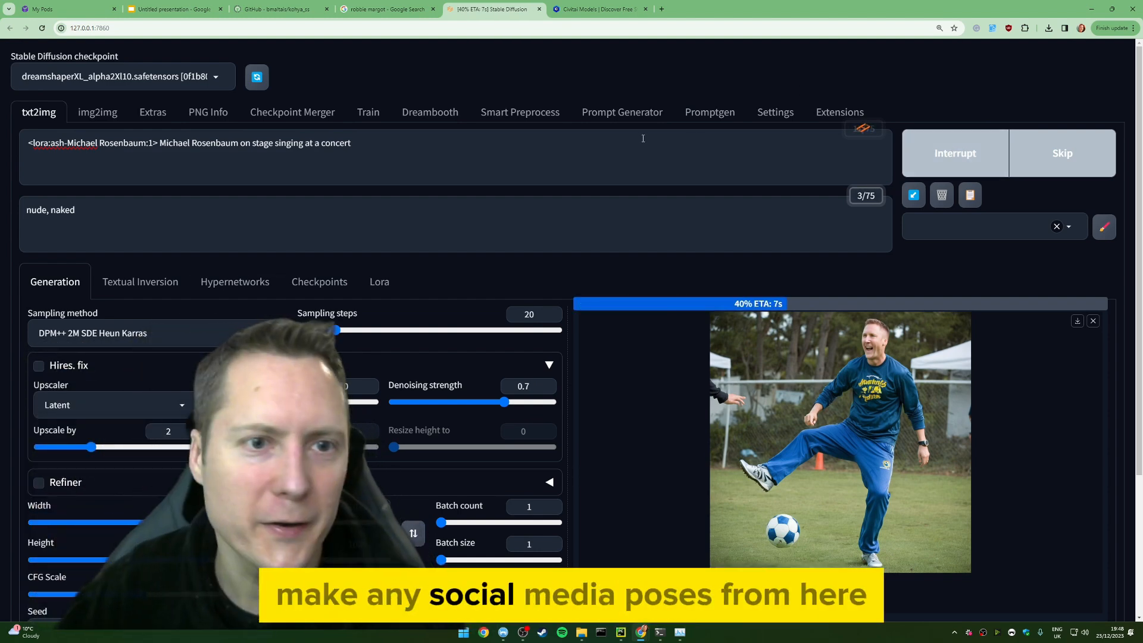
Change the prompt's scene to "on the beach in mexico" and generate the image
drag(239, 144, 447, 136)
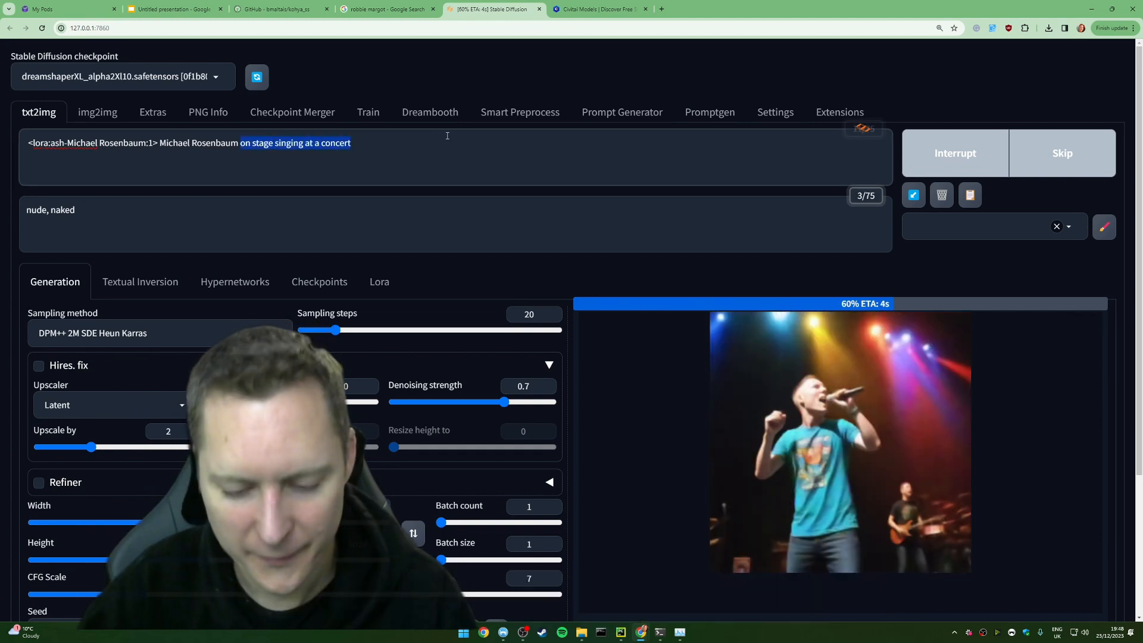
text(on the b)
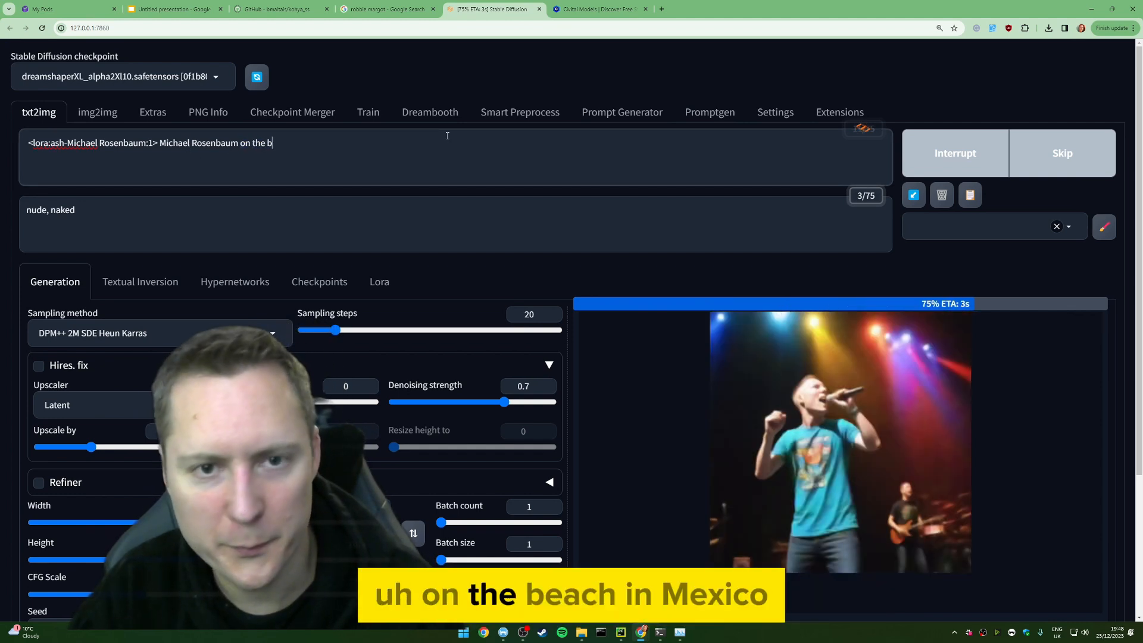
text(each in mexico)
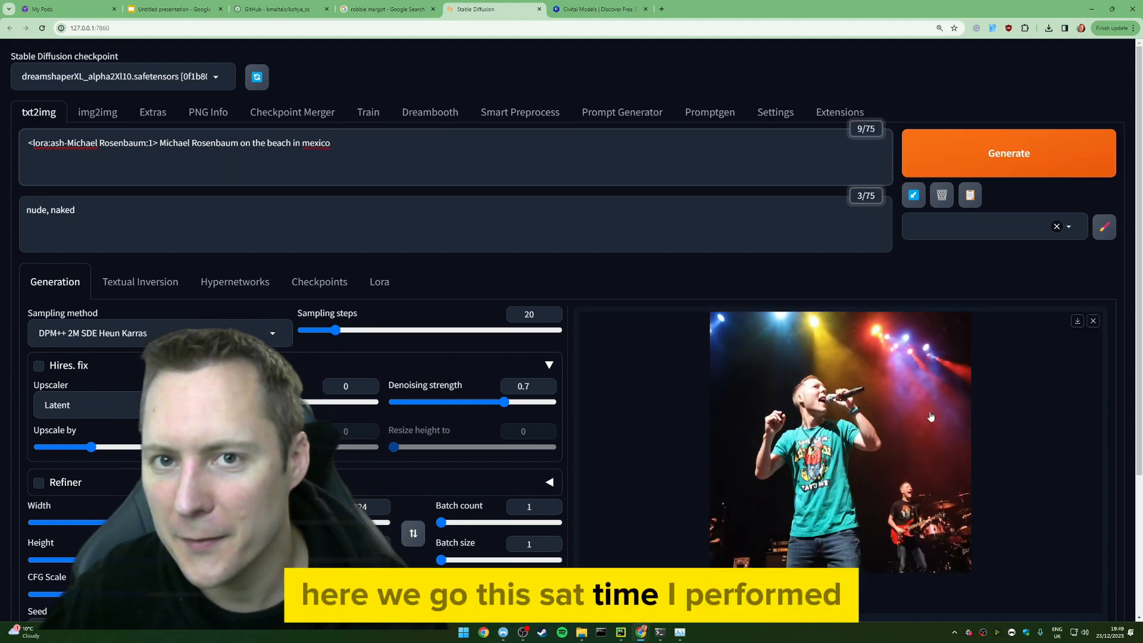
key(ctrl+Return)
View the concert image and the beach image enlarged, and highlight the negative prompt text
click(883, 435)
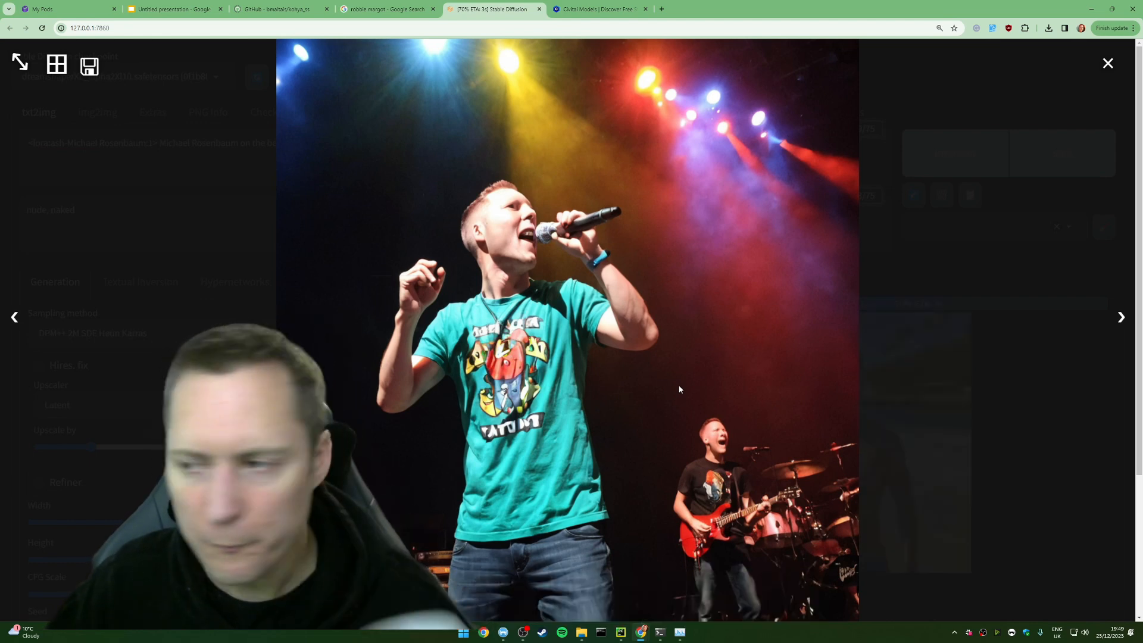
click(984, 271)
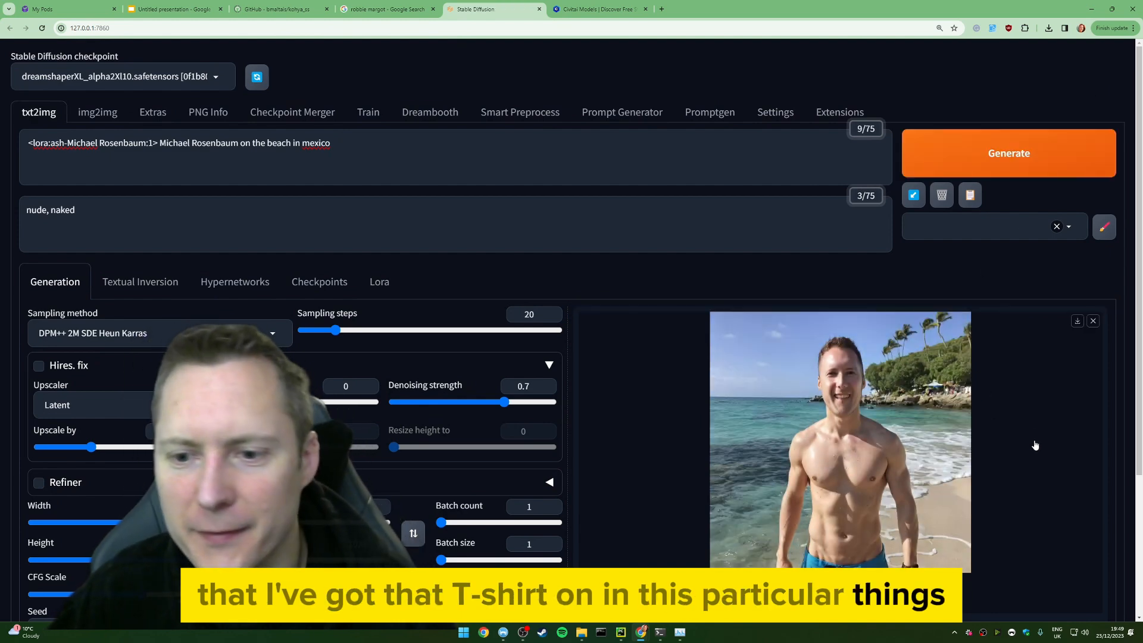
click(902, 464)
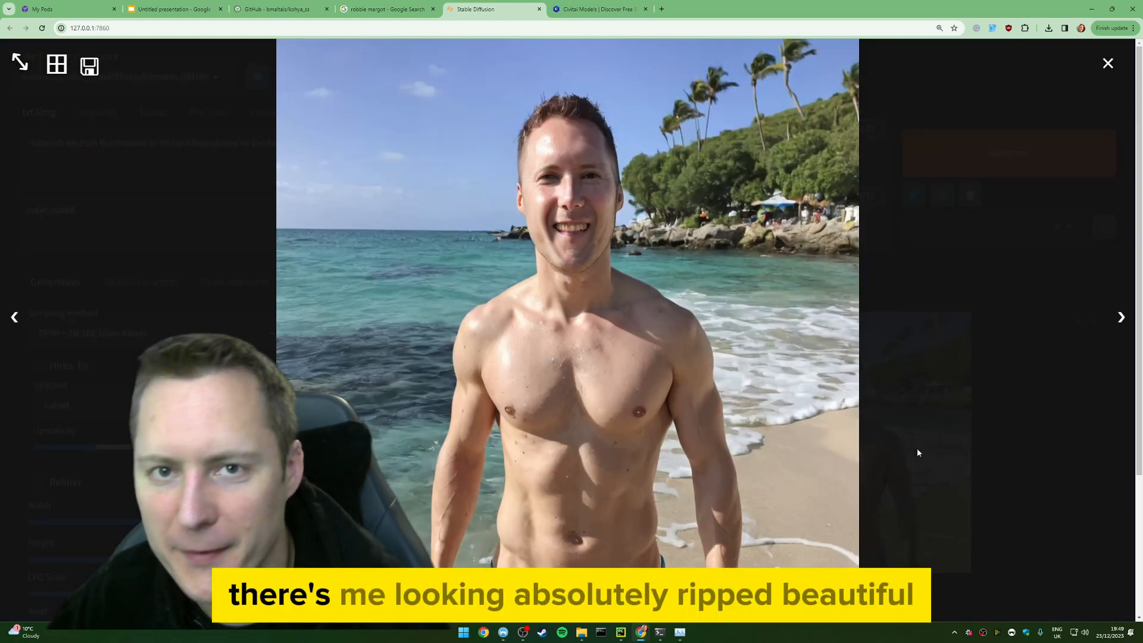
click(950, 408)
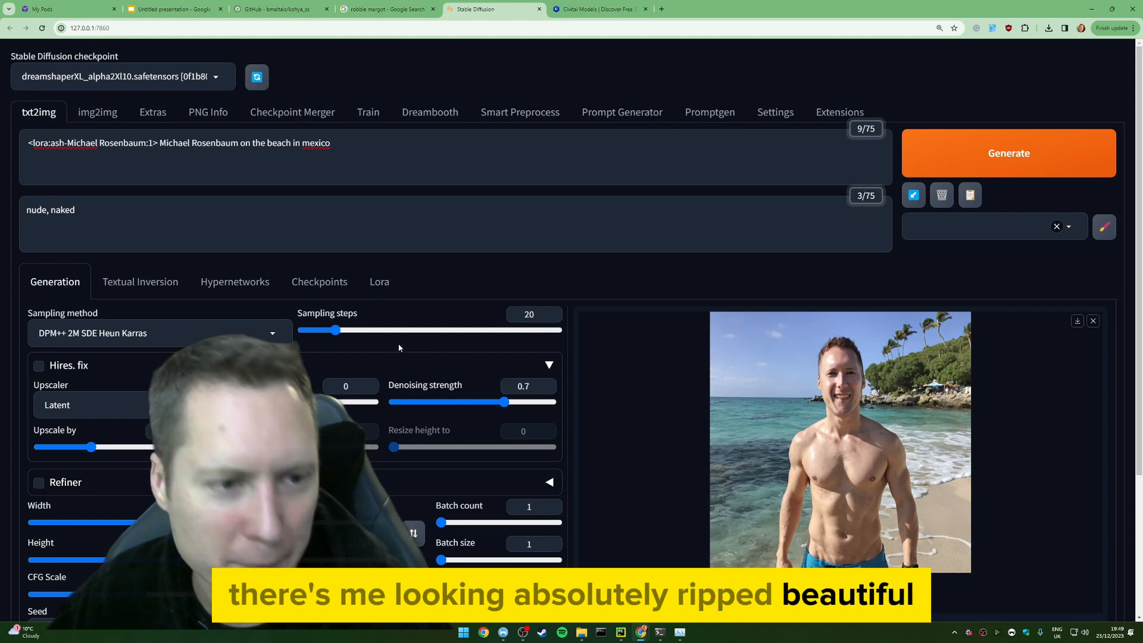
triple_click(105, 208)
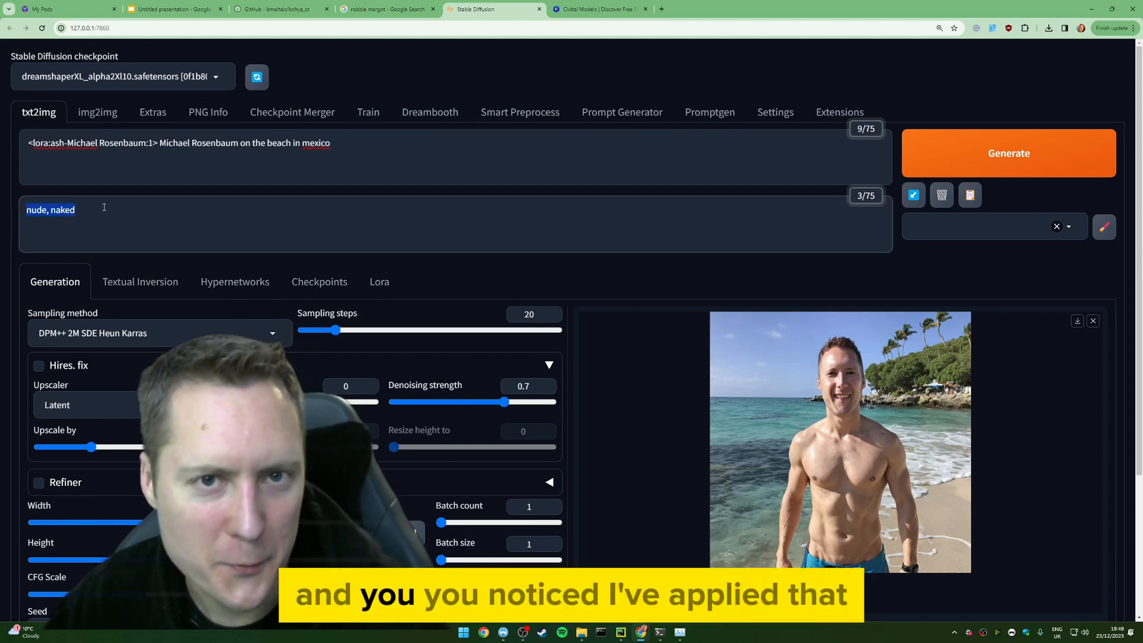
triple_click(102, 209)
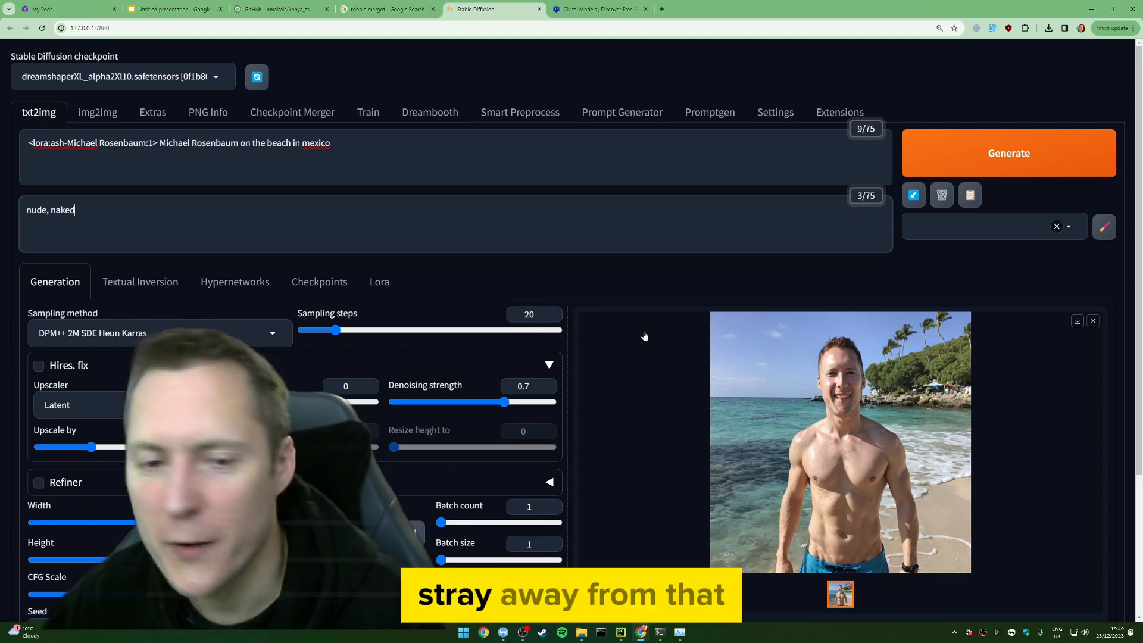
Set the sampling steps to 40, reuse the beach image's seed and generate the image again
click(346, 331)
drag(350, 334, 371, 337)
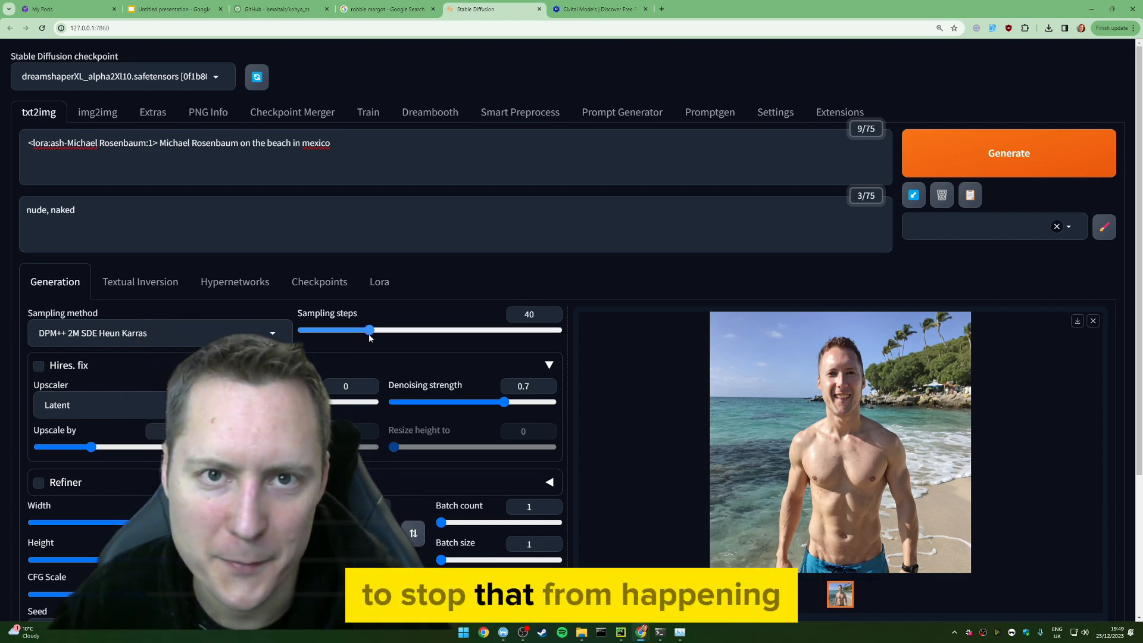
scroll(369, 337, down, 3)
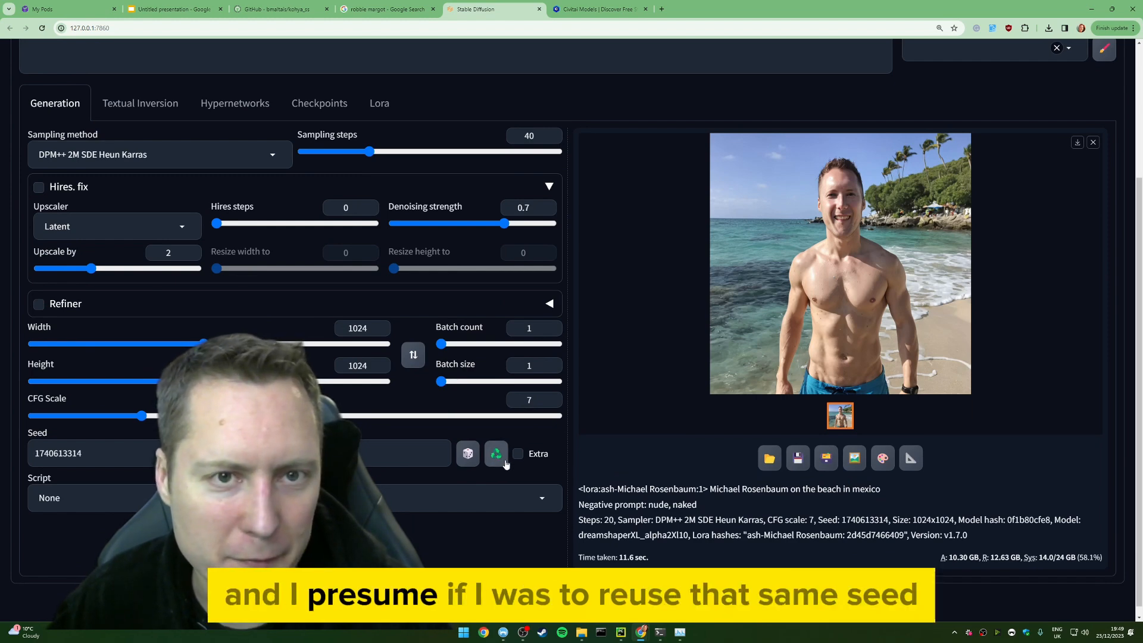
scroll(507, 463, up, 3)
click(1021, 163)
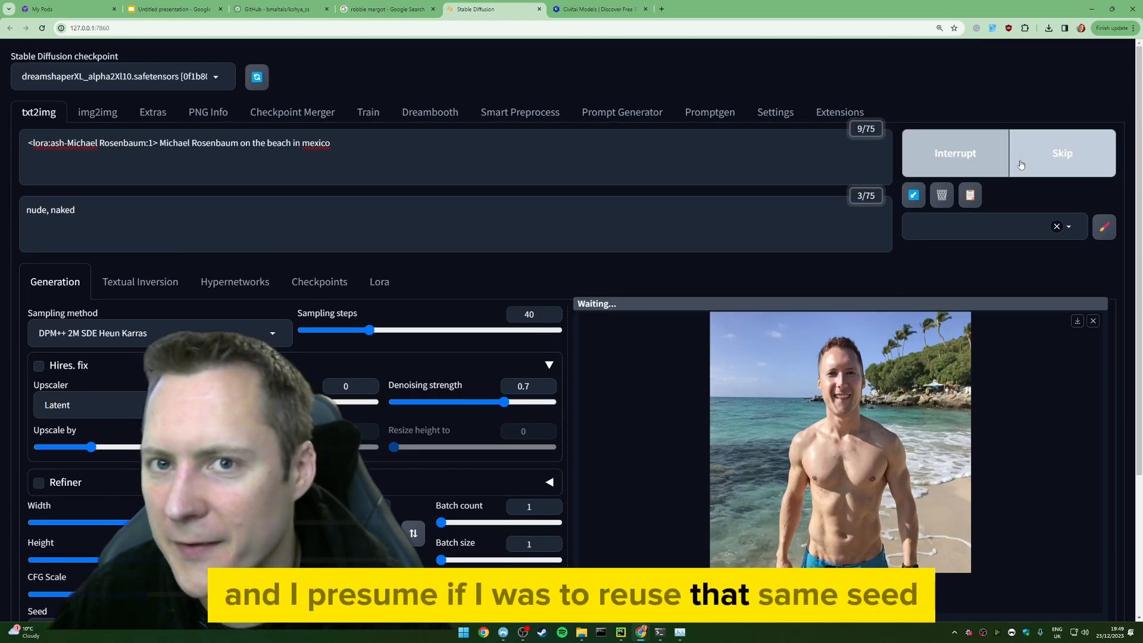
View the earlier beach image and the regenerated 40-step beach image enlarged to compare them
click(917, 476)
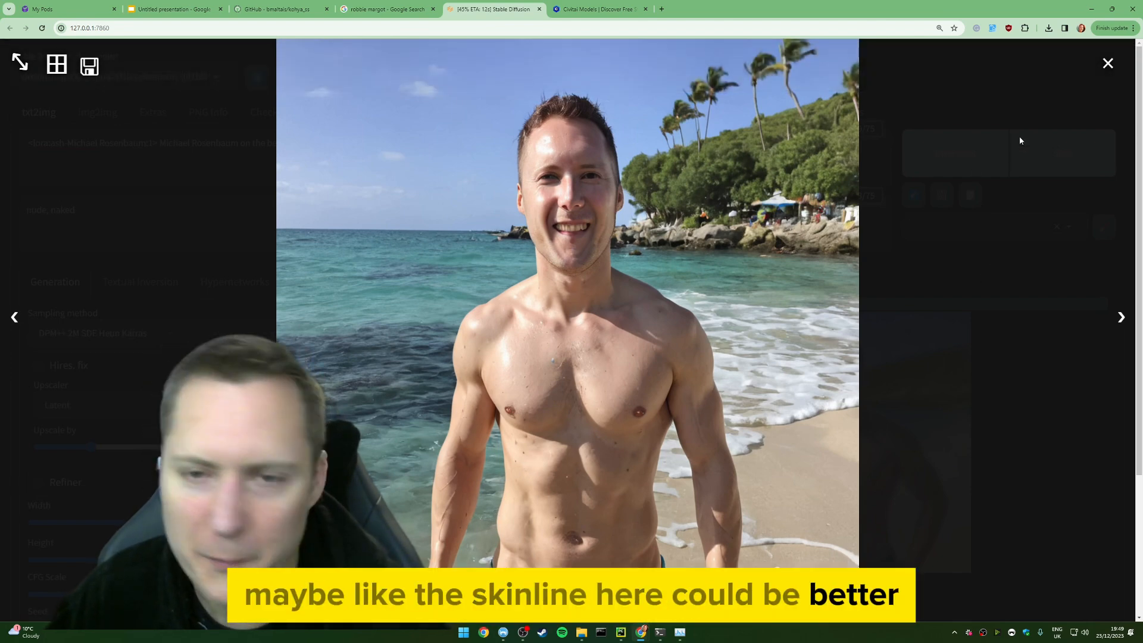
click(1004, 152)
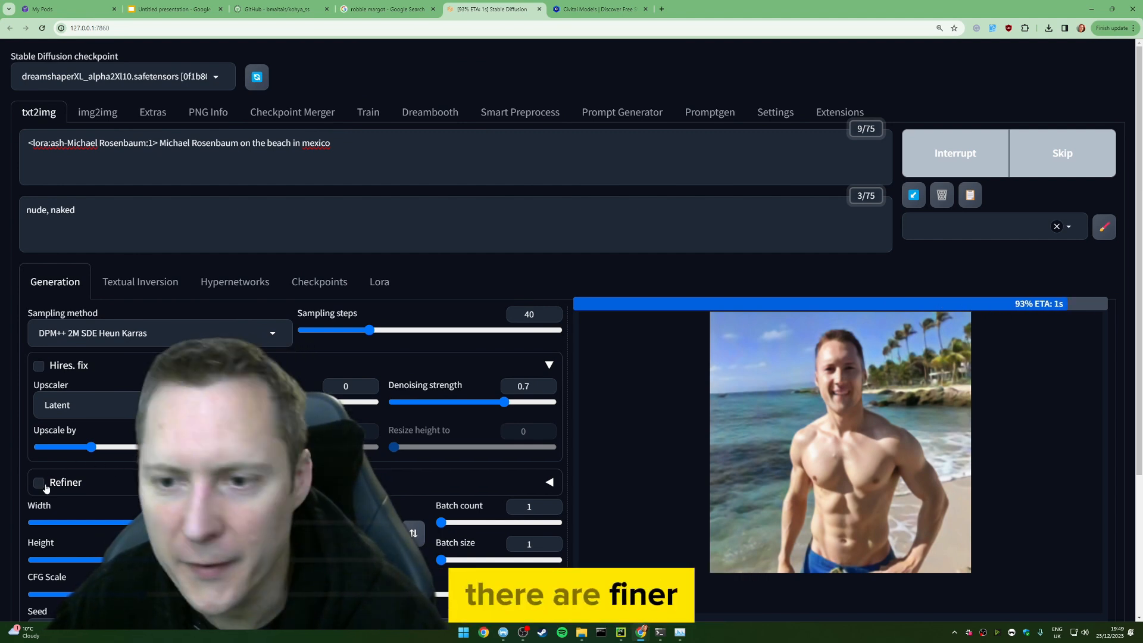
click(927, 448)
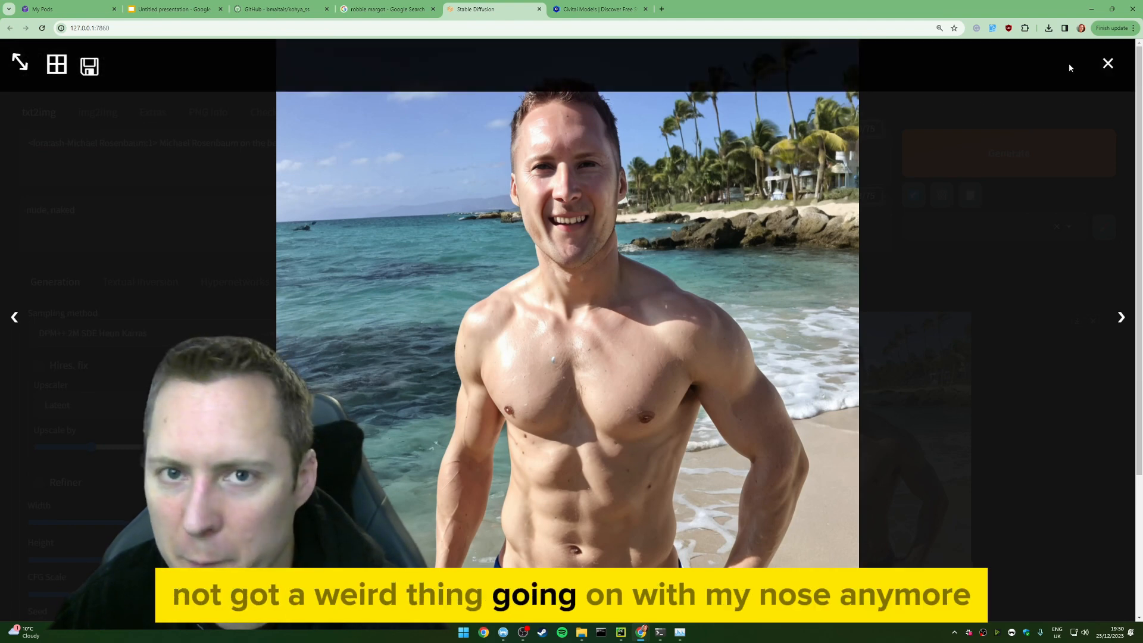
click(1107, 63)
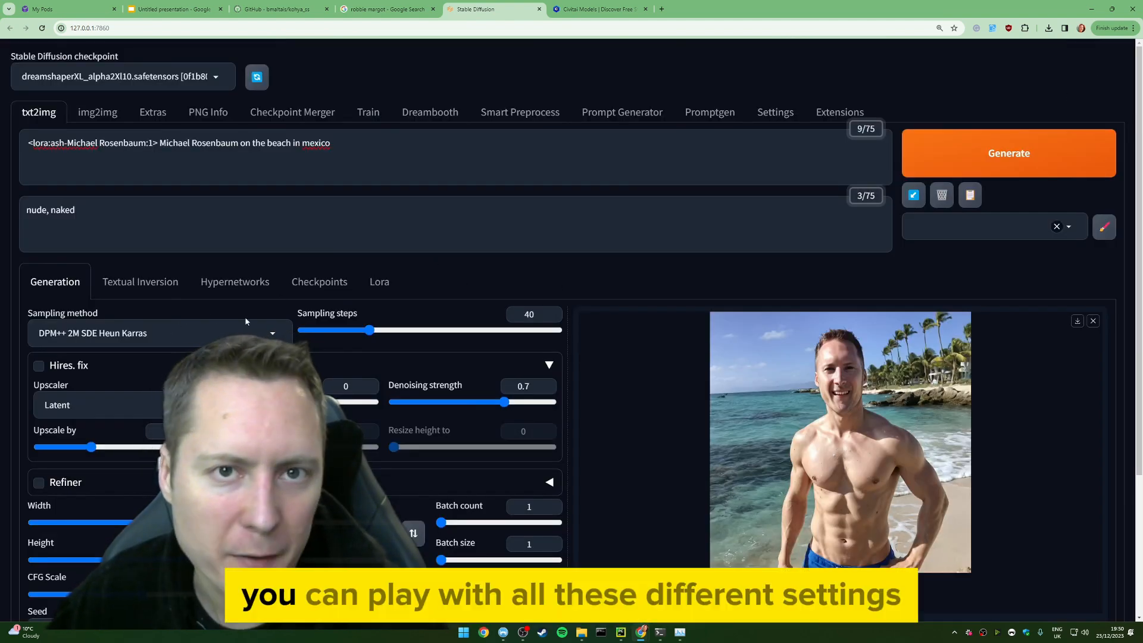
Enable Hires. fix with the R-ESRGAN 4x+ upscaler and an upscale factor of 1.5, and generate the beach image
click(157, 405)
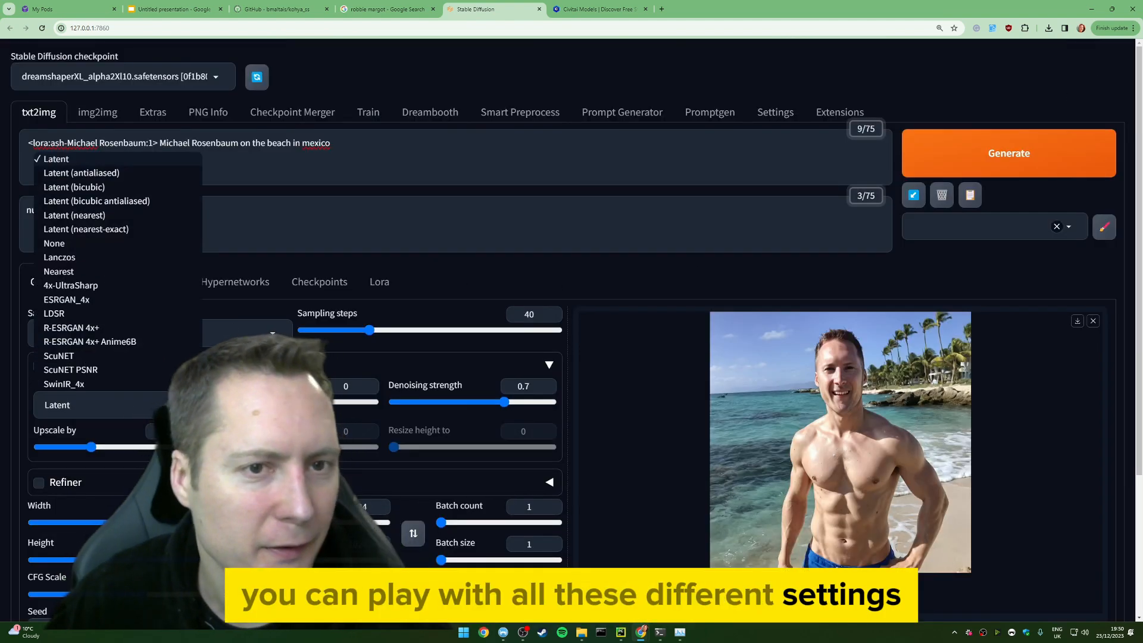
click(47, 367)
click(39, 366)
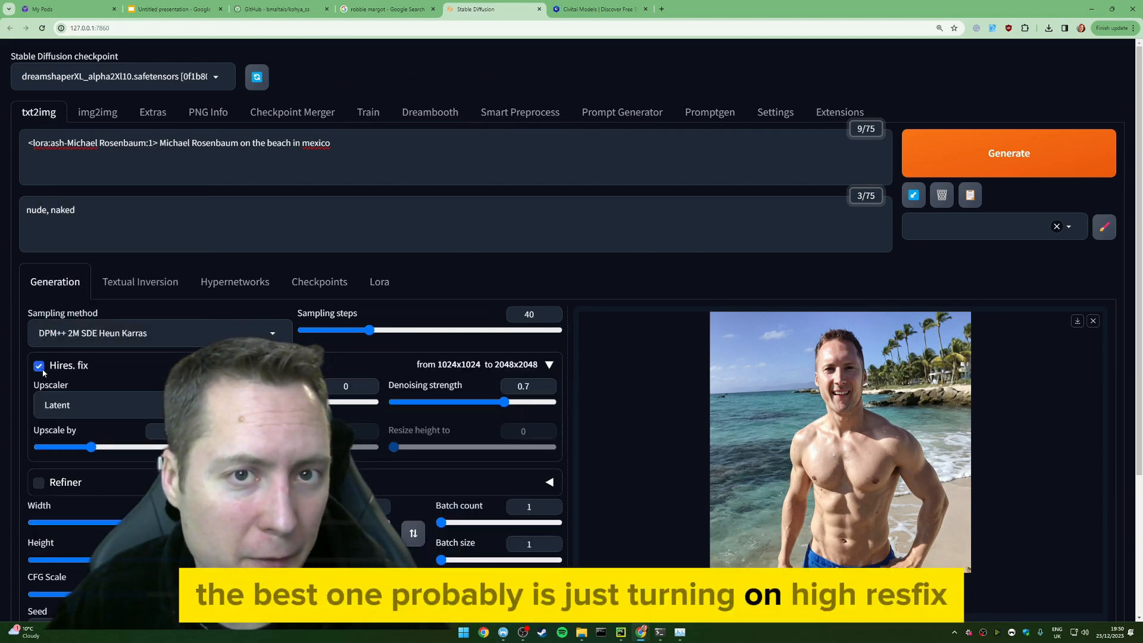
click(117, 401)
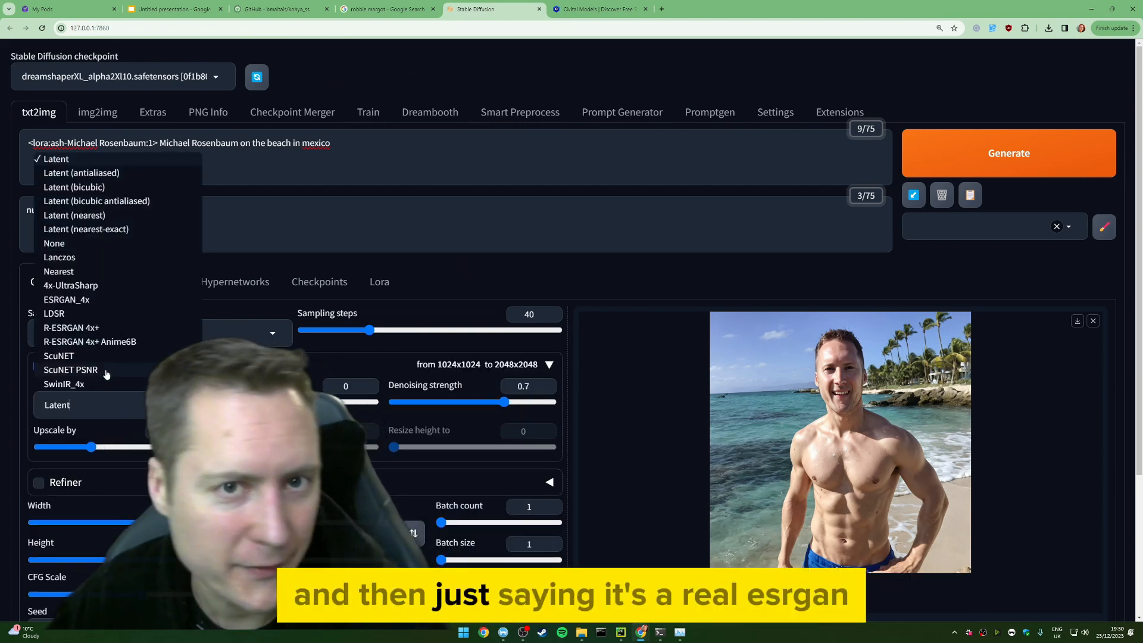
click(64, 329)
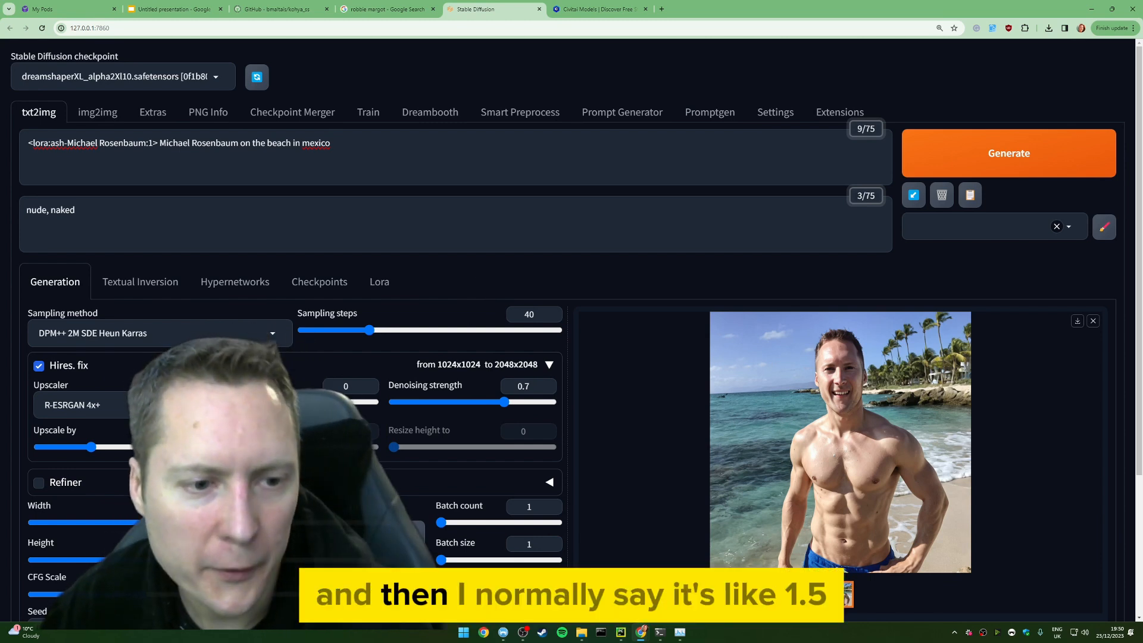
drag(91, 446, 65, 447)
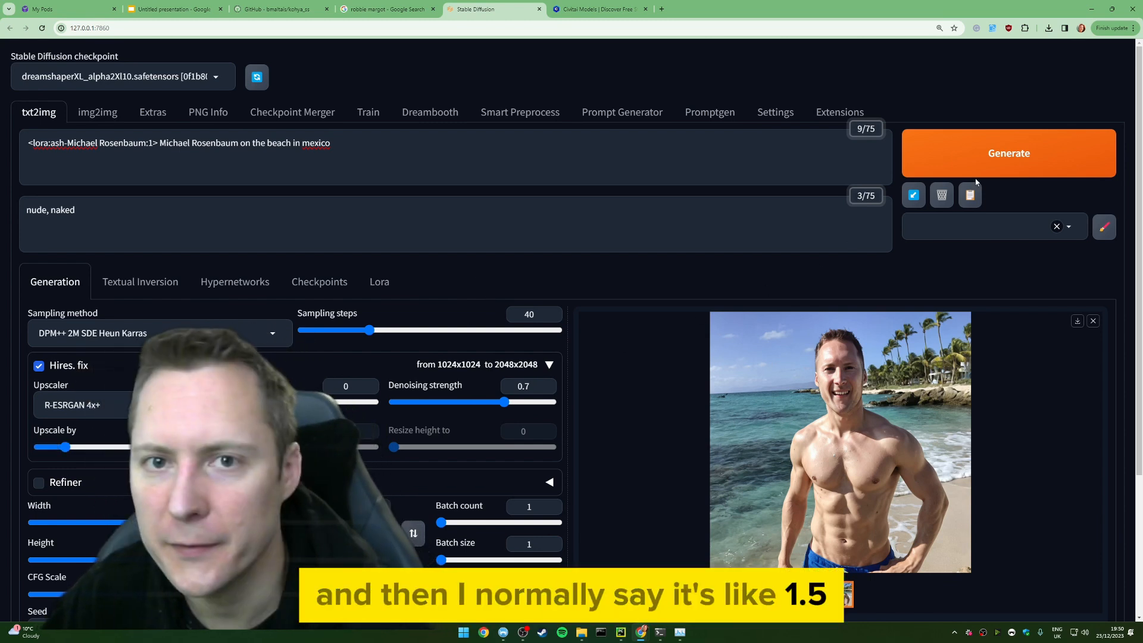
click(1002, 162)
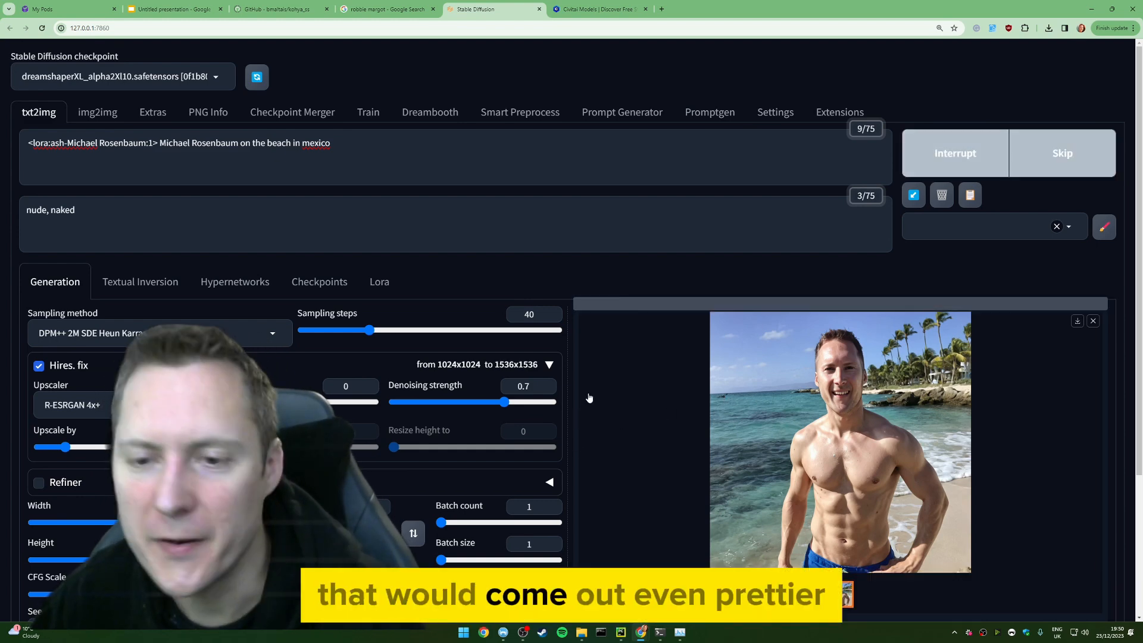
Check the Hires. fix settings and the running generation's progress in the Command Prompt window, and return to the web UI
scroll(41, 392, down, 2)
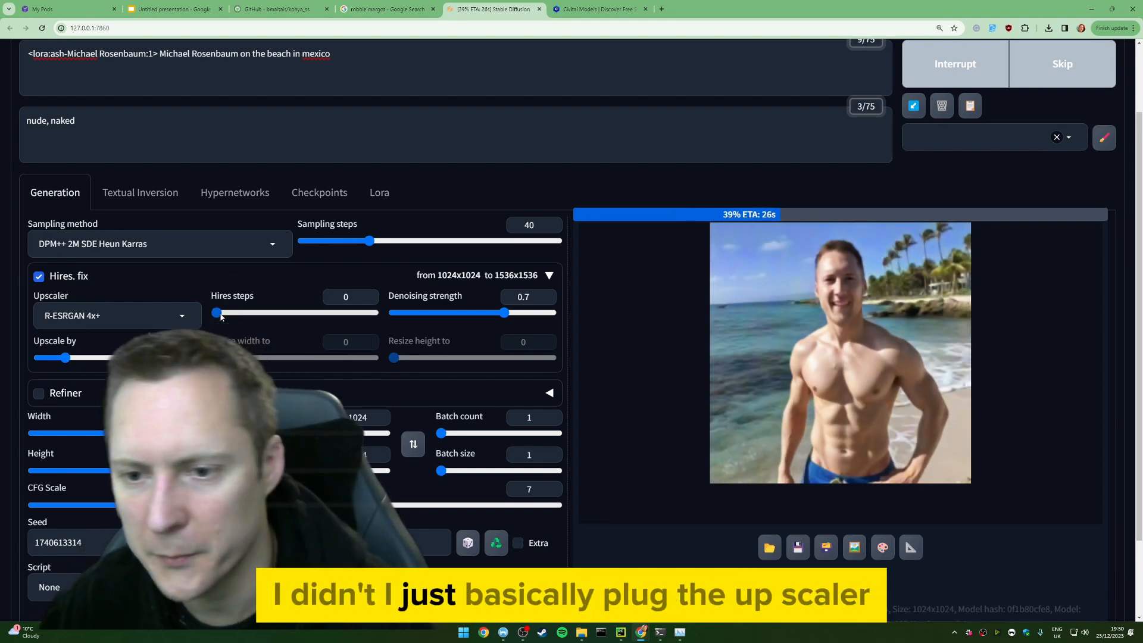
scroll(204, 285, up, 2)
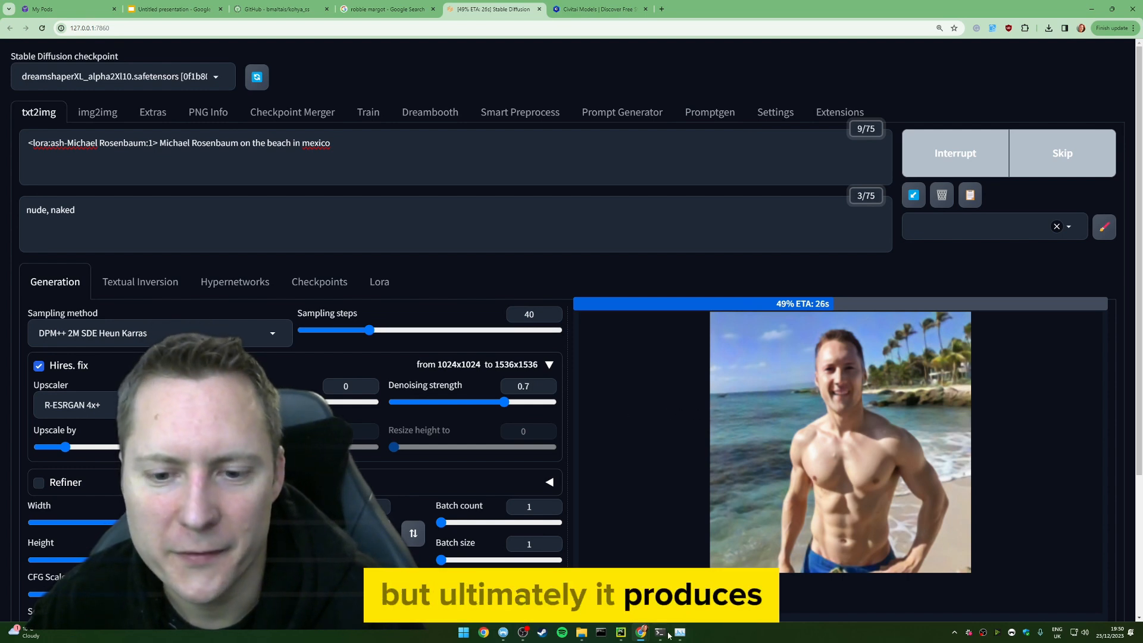
key(alt+Tab)
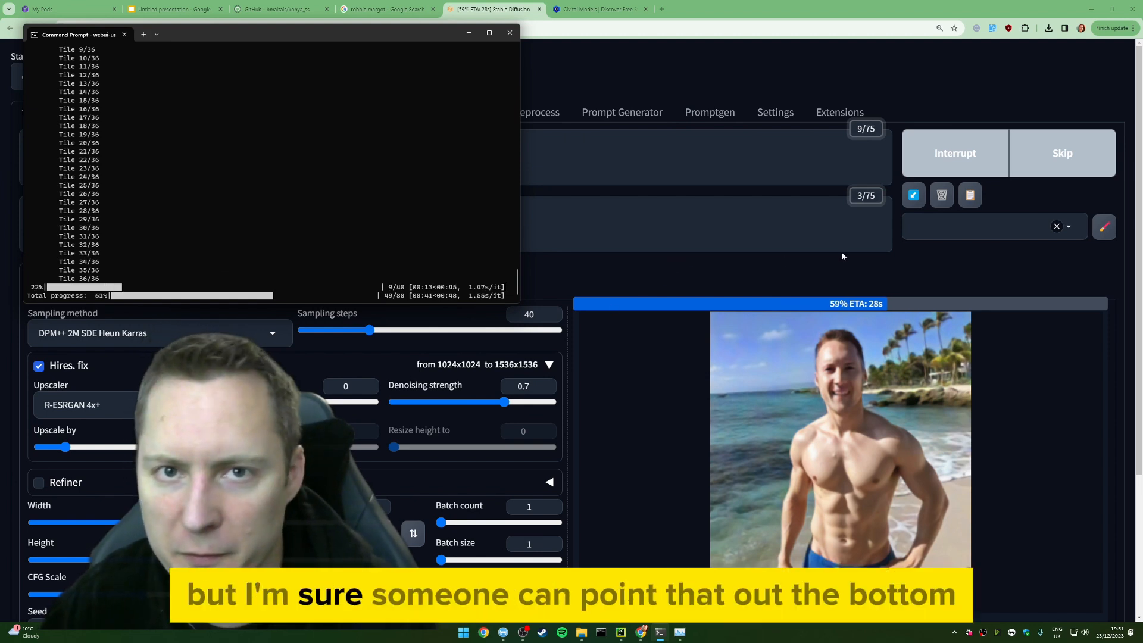
click(968, 260)
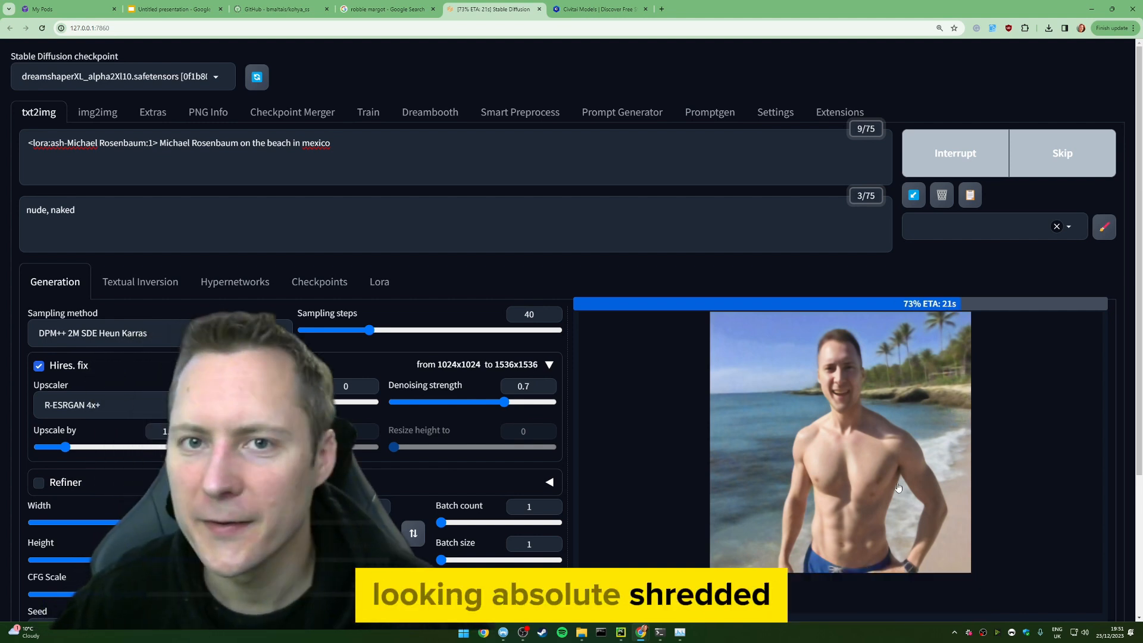
Replace the prompt's beach wording with "looking really fat", set the sampling steps to 20 and turn off Hires. fix
click(426, 152)
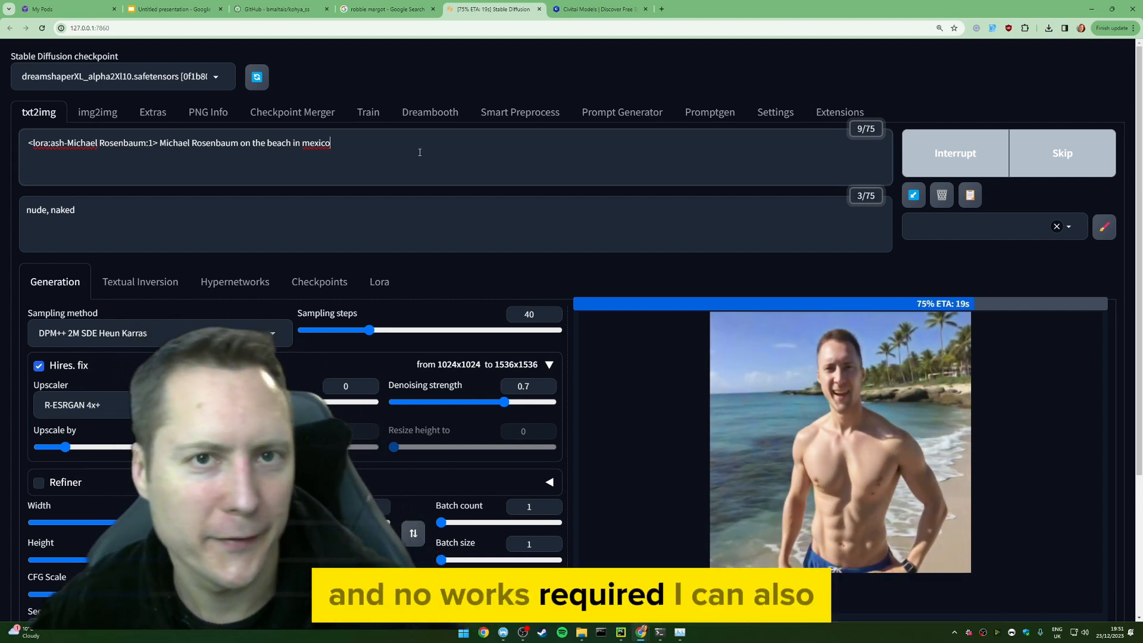
text(looking )
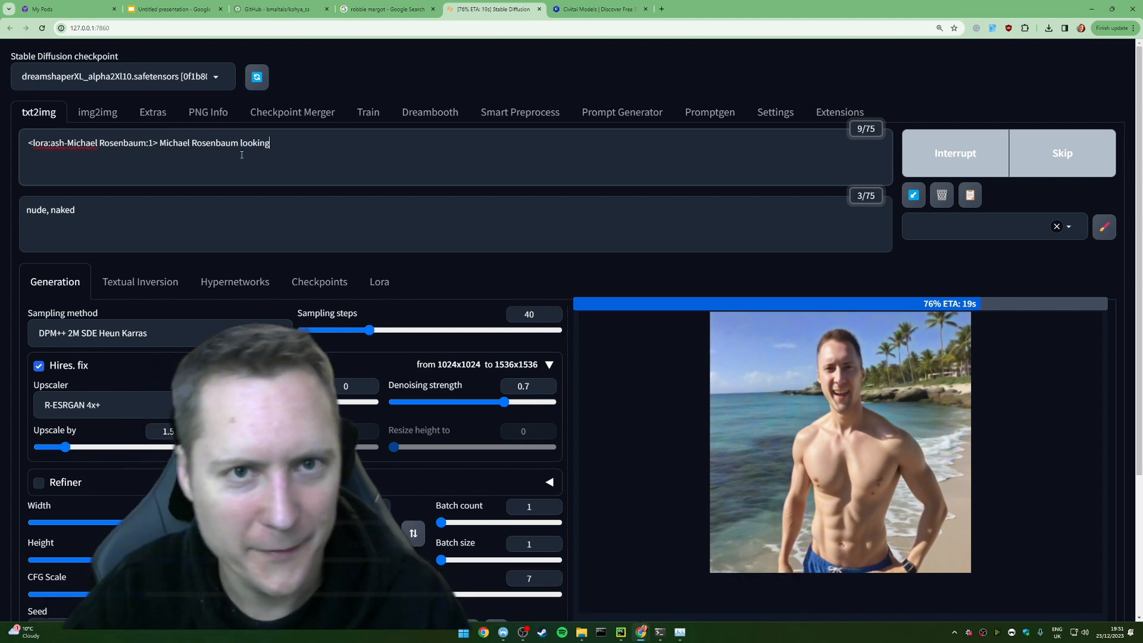
text(really fat)
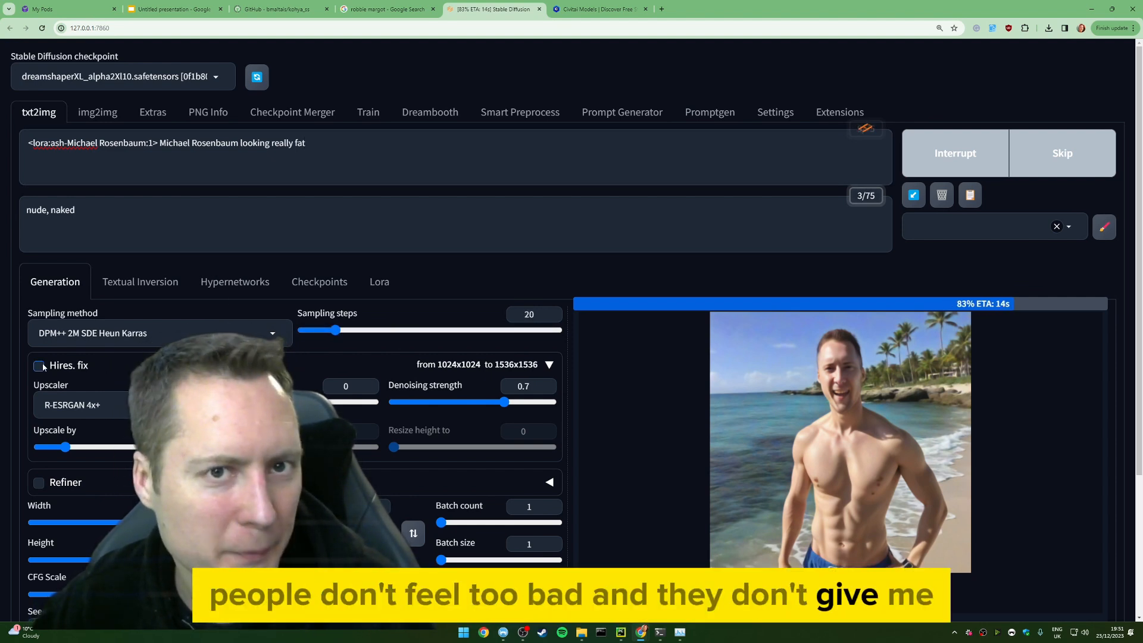
click(548, 365)
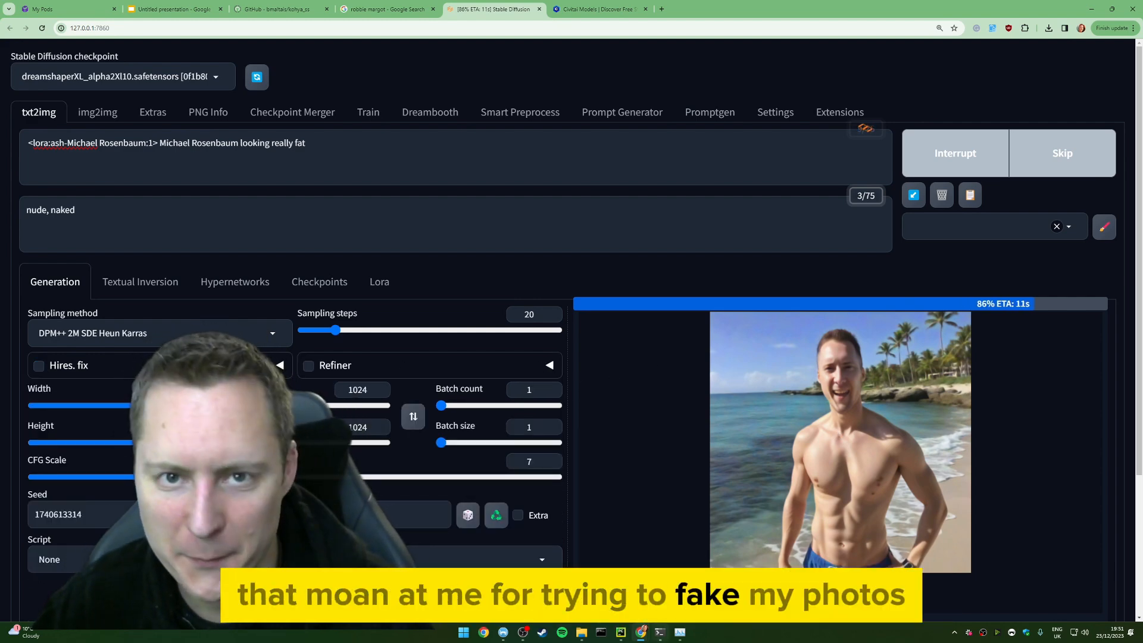
View the upscaled beach image enlarged, and generate an image from the "looking really fat" prompt
click(889, 397)
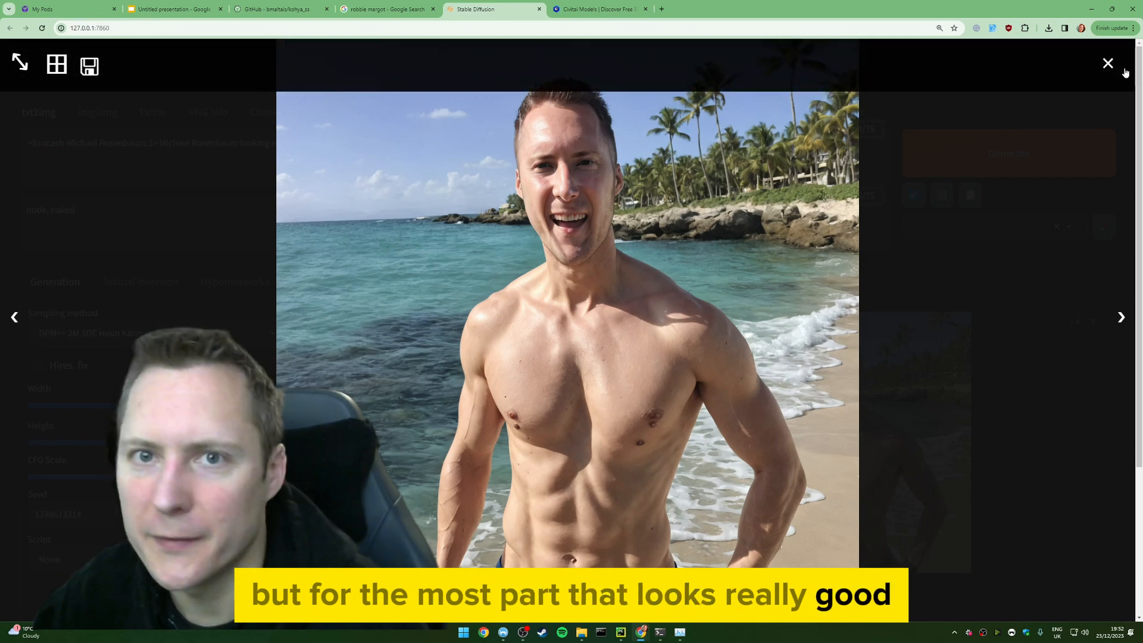
click(1107, 63)
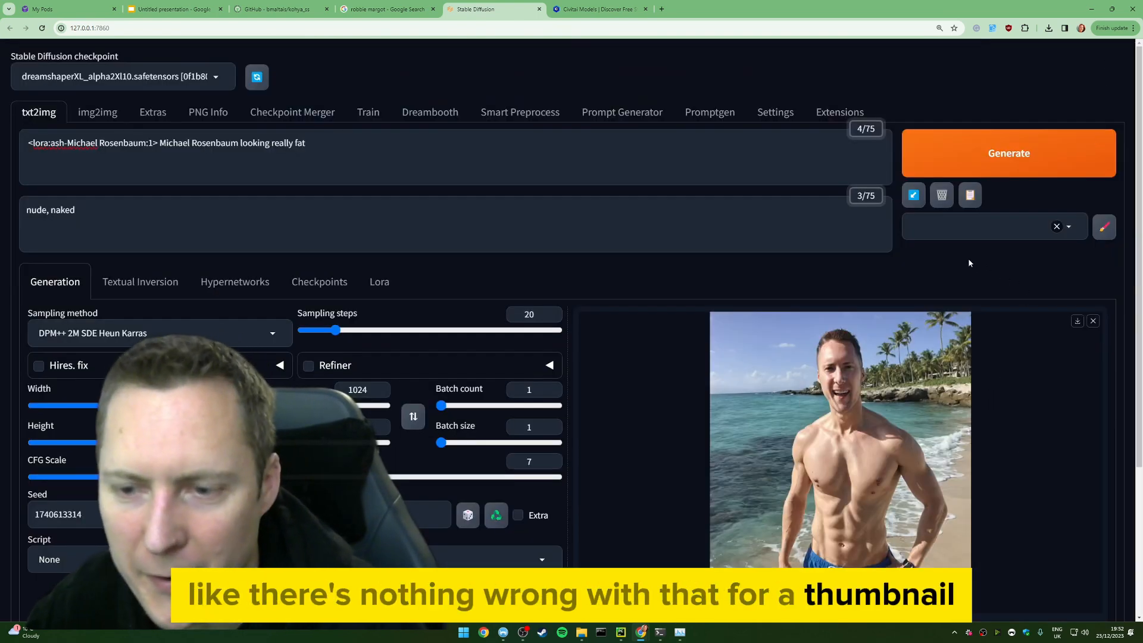
click(941, 167)
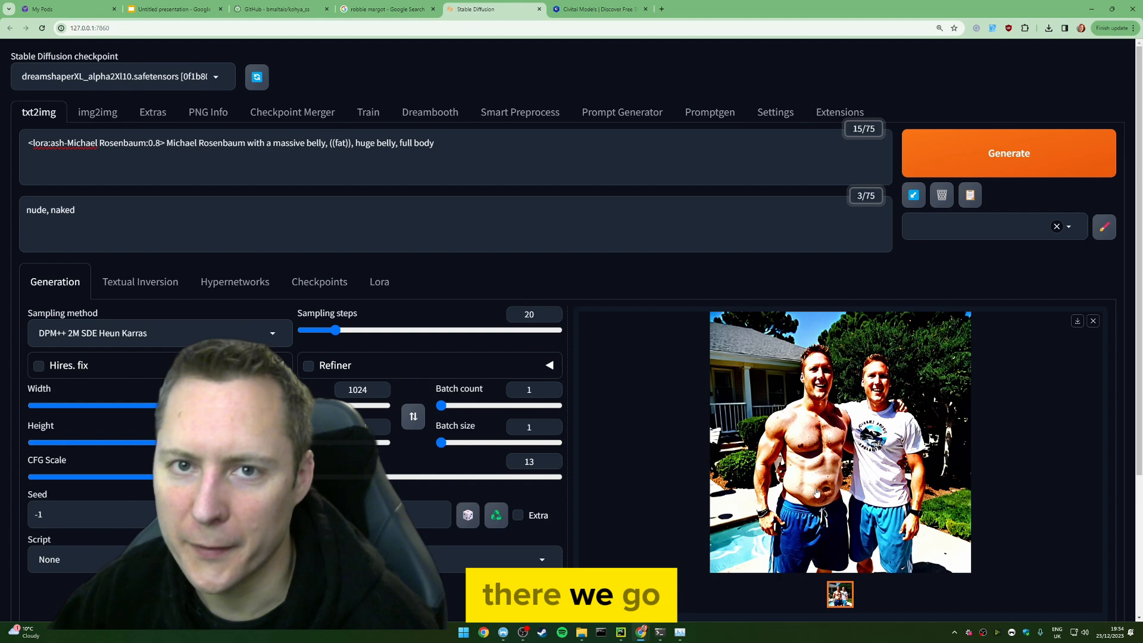
View the image generated from the massive-belly prompt enlarged and return to the prompt
click(840, 441)
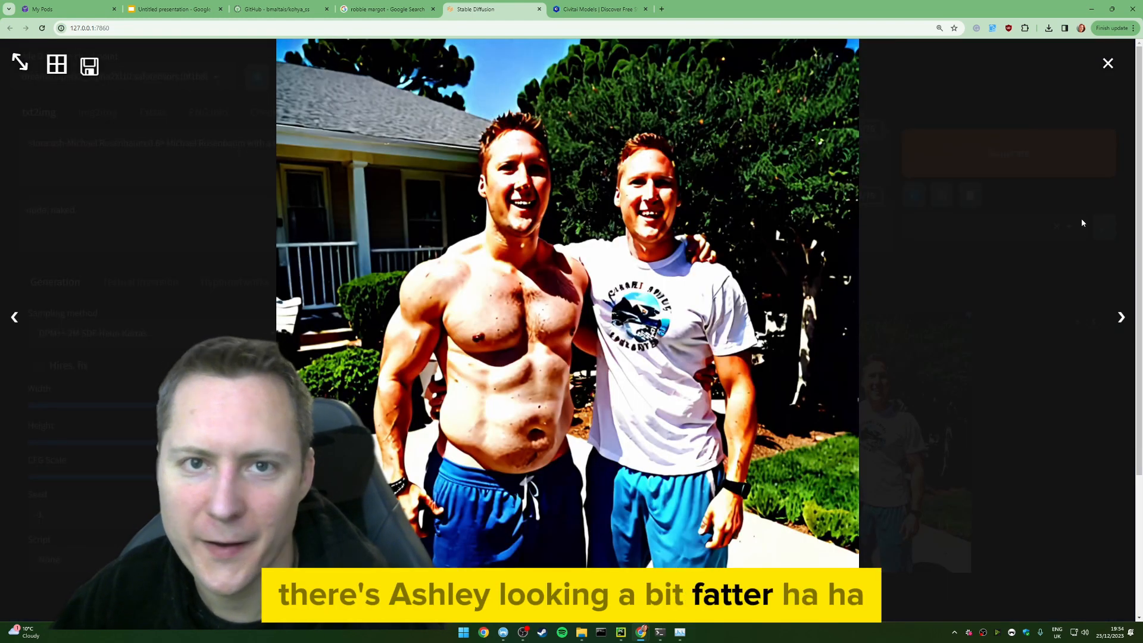
click(1108, 63)
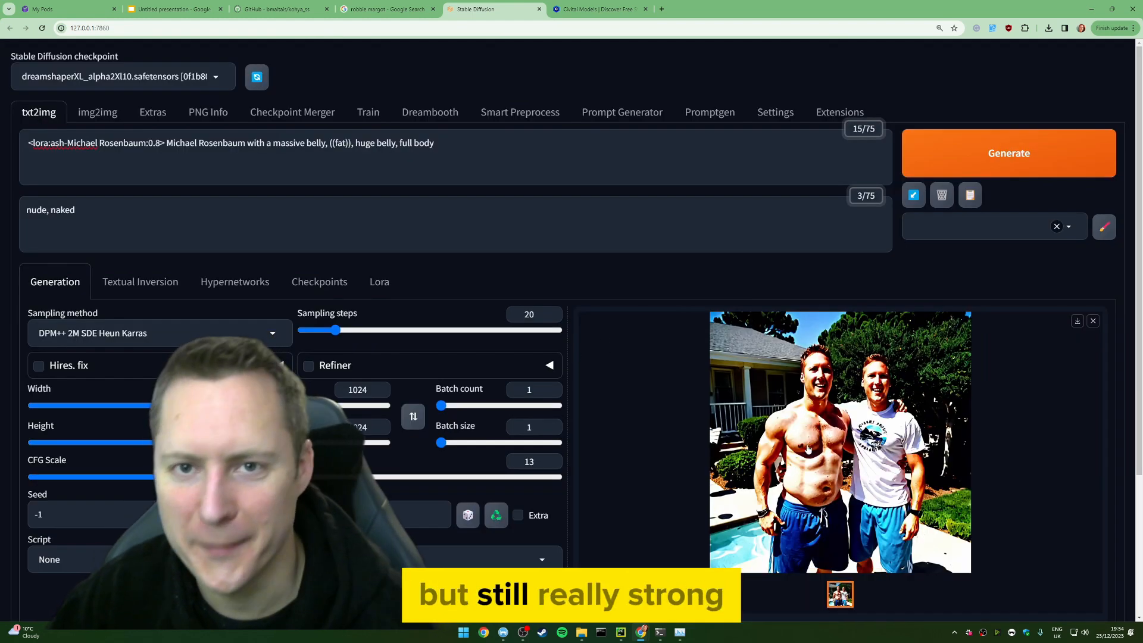
click(548, 152)
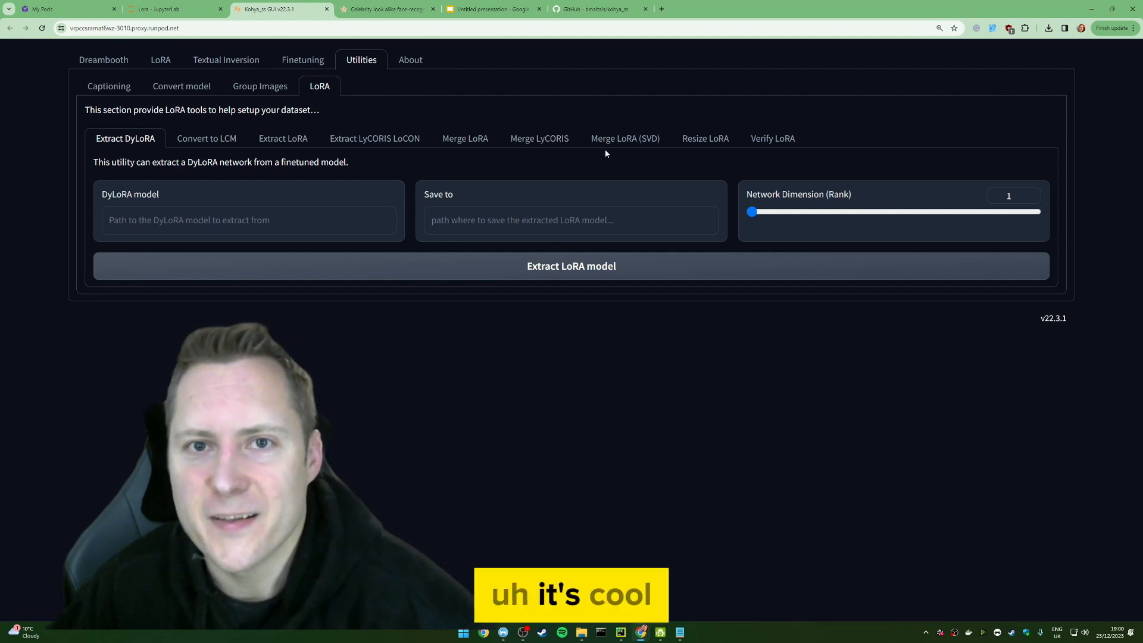
Look at Kohya's Resize LoRA and Verify LoRA utilities, and check the trained files in JupyterLab's Lora folder
click(704, 138)
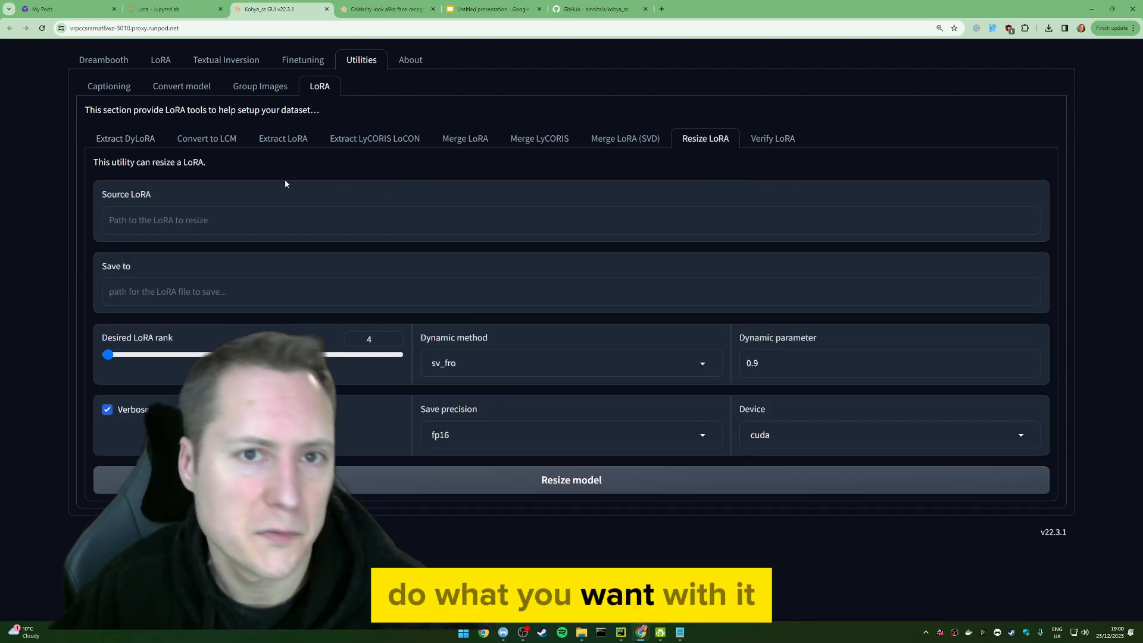
click(753, 140)
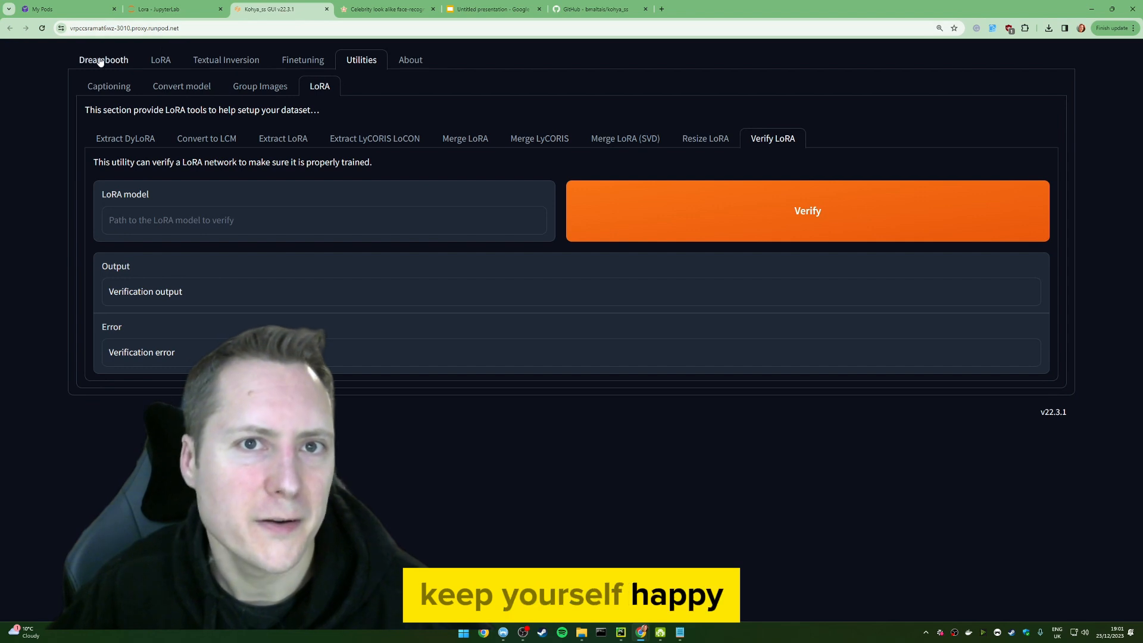
click(183, 9)
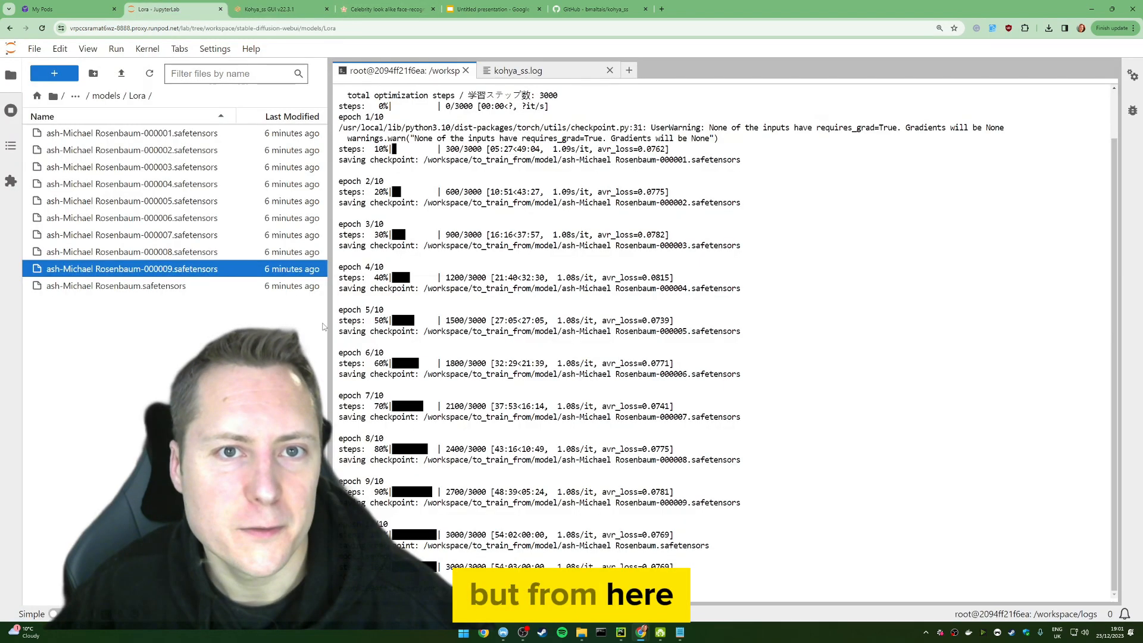
Check that the LoRA files are in the Downloads folder, and stop the running Stable Diffusion Kohya_ss pod on RunPod
click(77, 11)
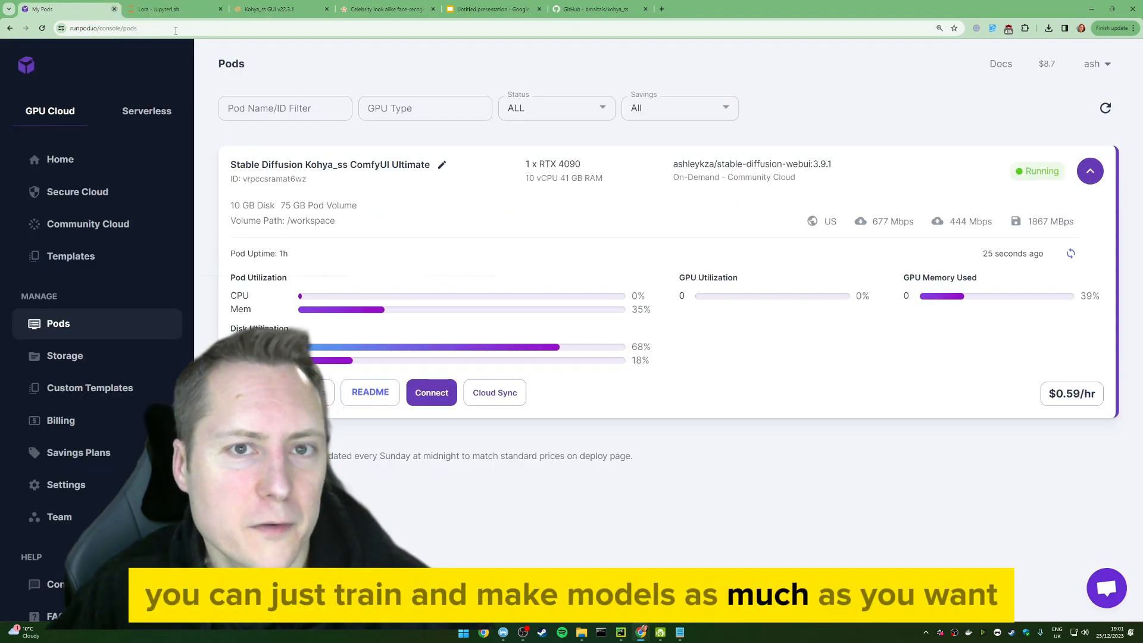
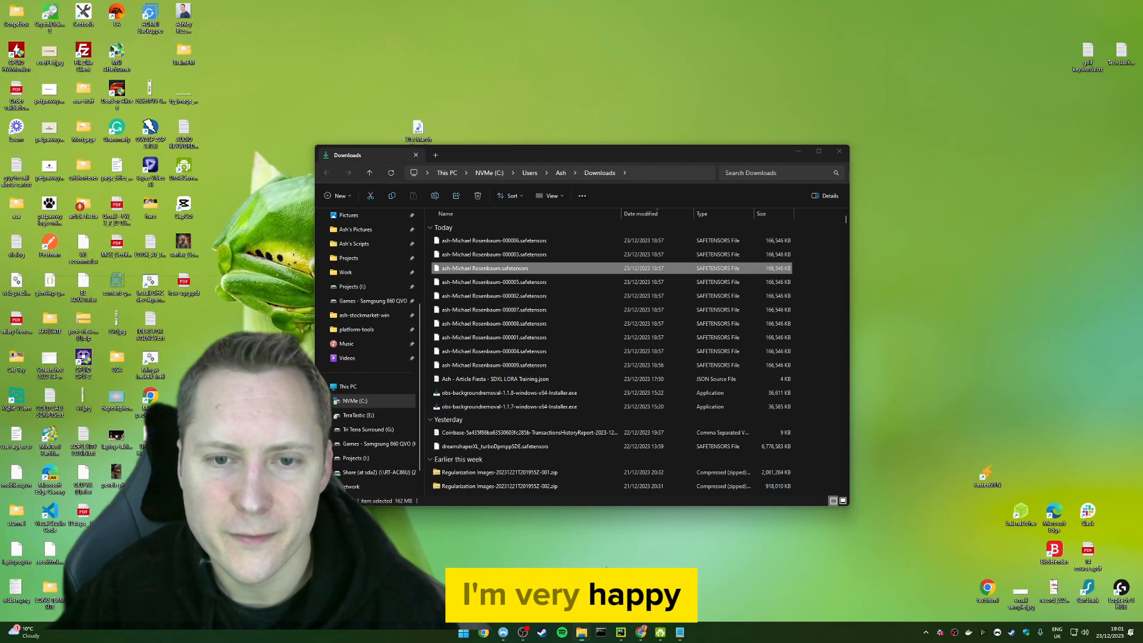
click(619, 557)
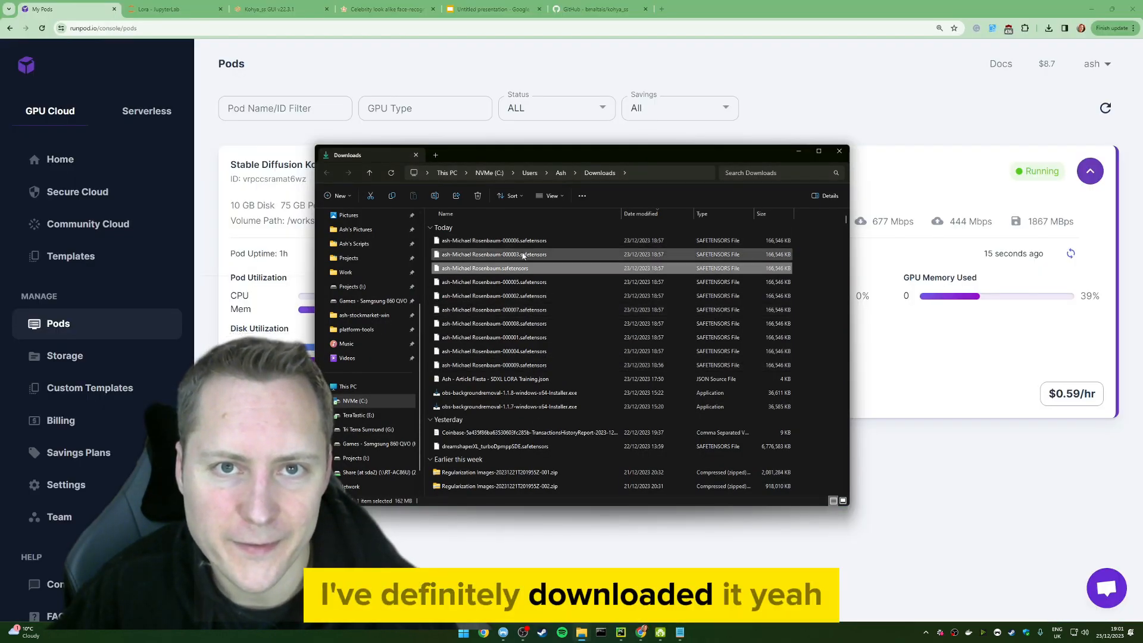
click(582, 535)
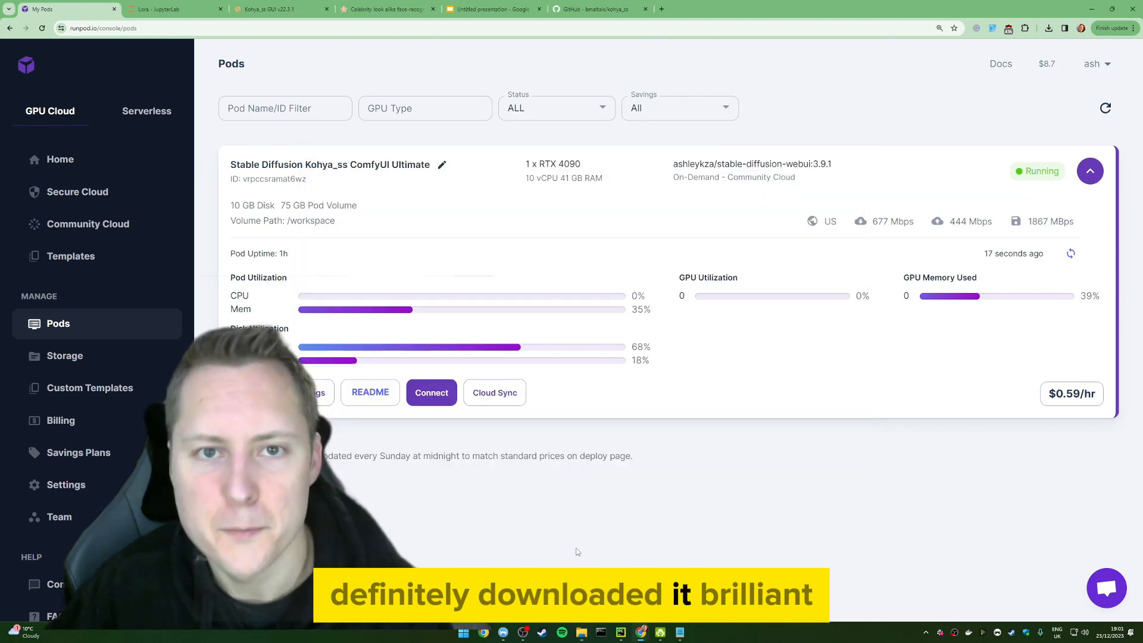
click(268, 392)
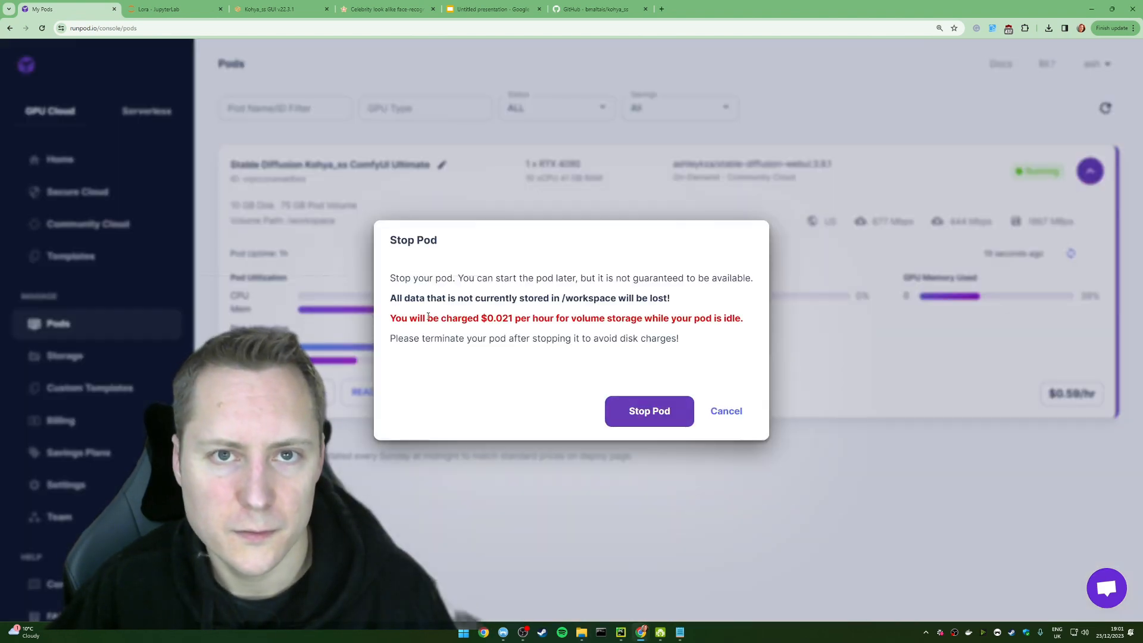
click(652, 412)
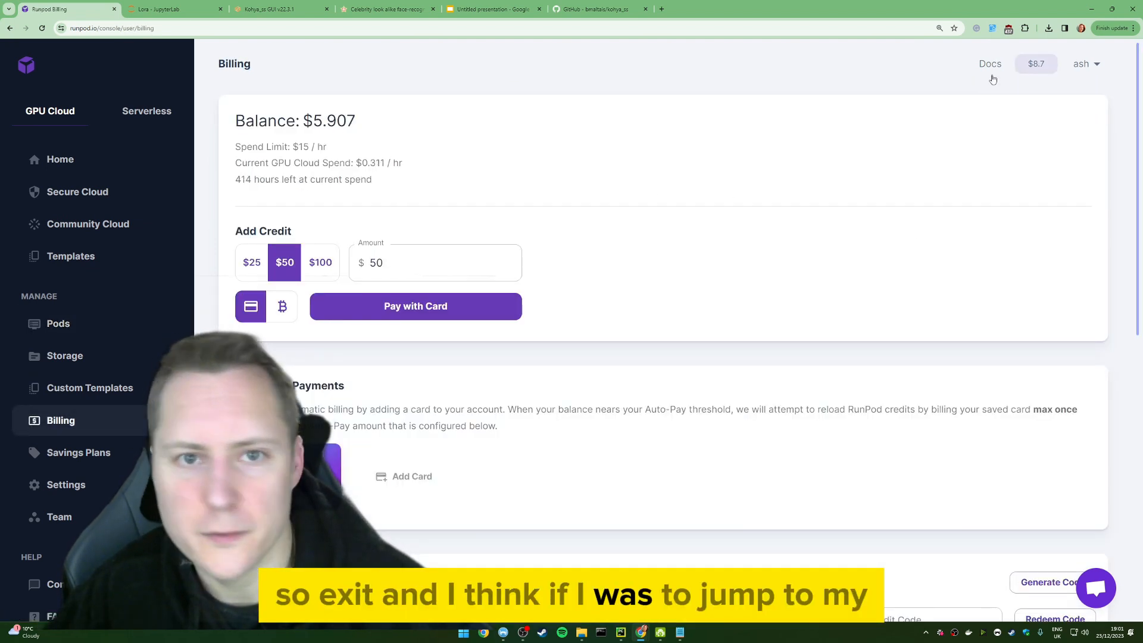
Review the account's billing totals and the daily GPU Cloud cost on RunPod, and open the home page's usage overview
scroll(692, 217, down, 8)
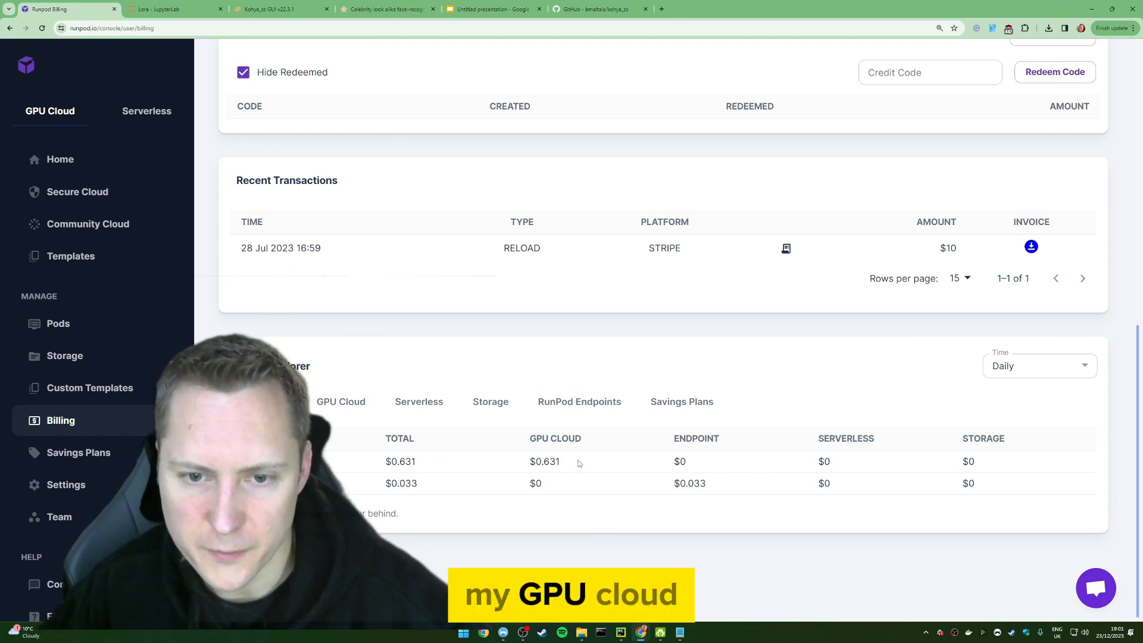
click(587, 468)
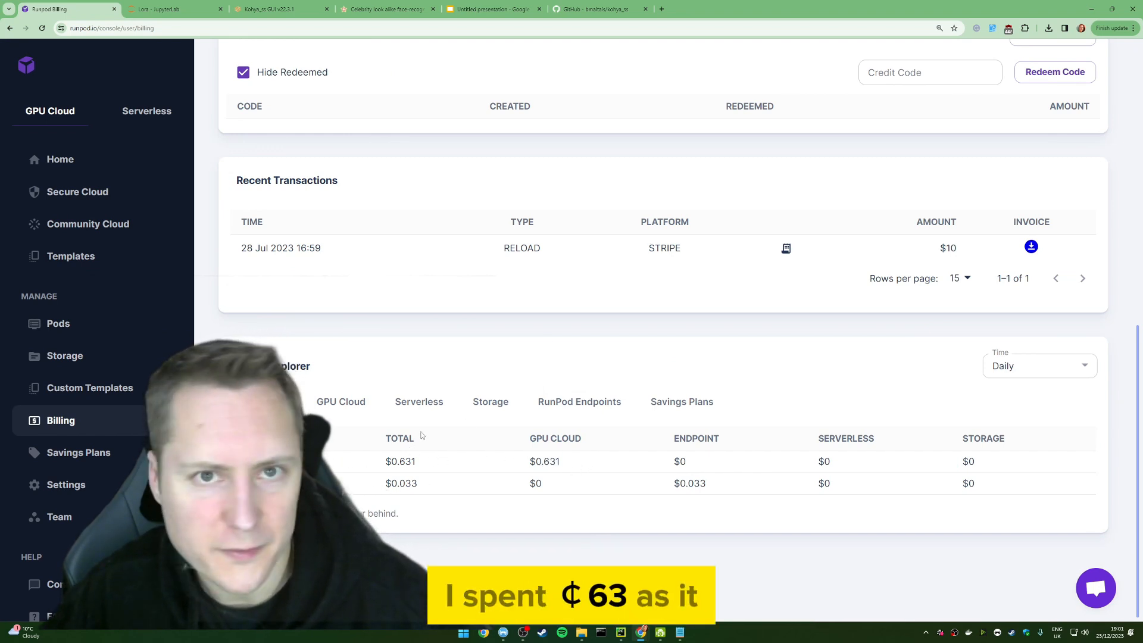
click(338, 414)
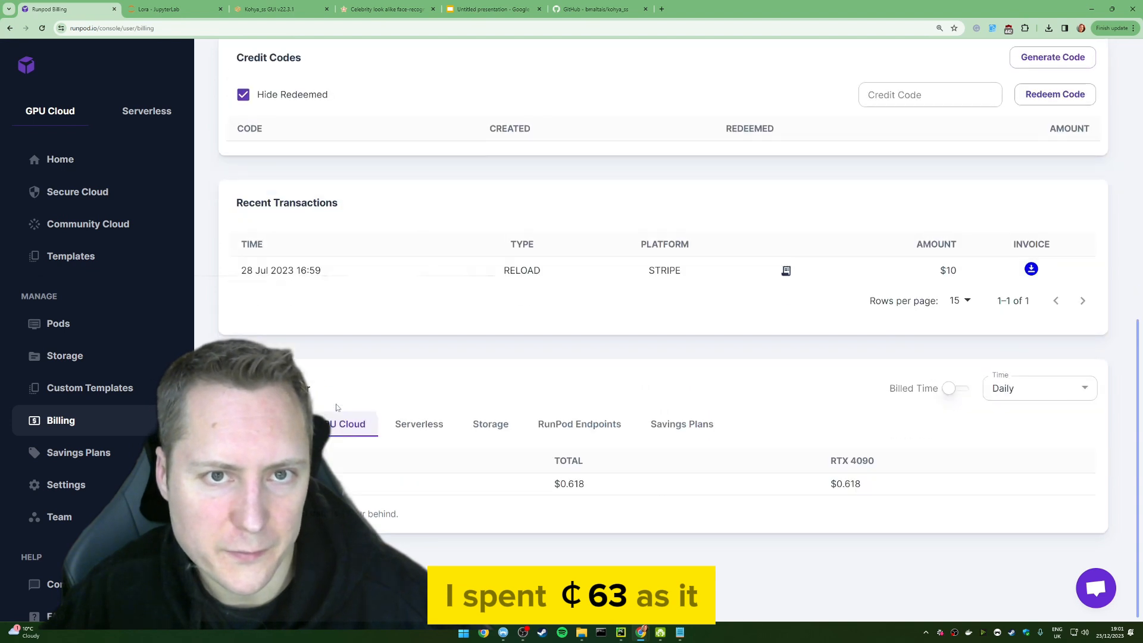
click(588, 495)
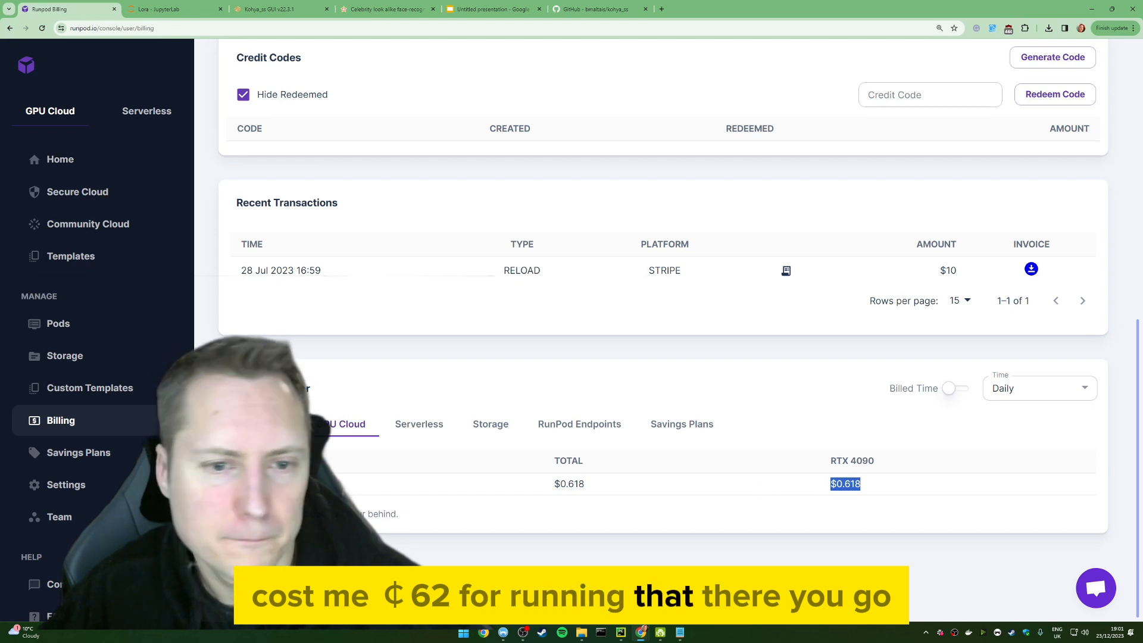
click(266, 423)
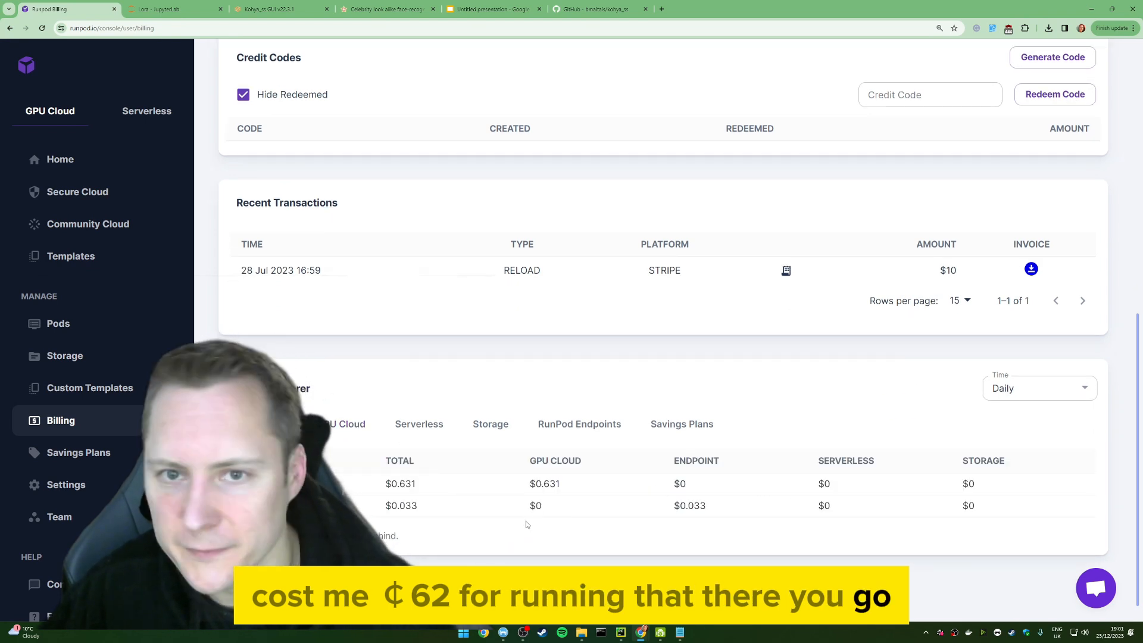
scroll(526, 522, up, 9)
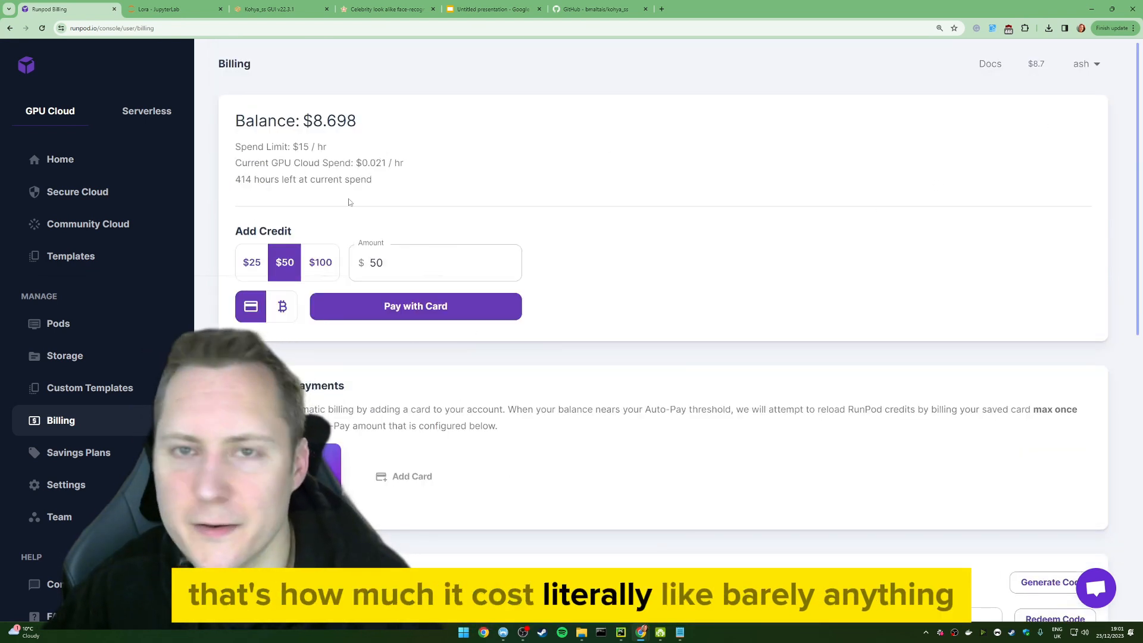
click(89, 160)
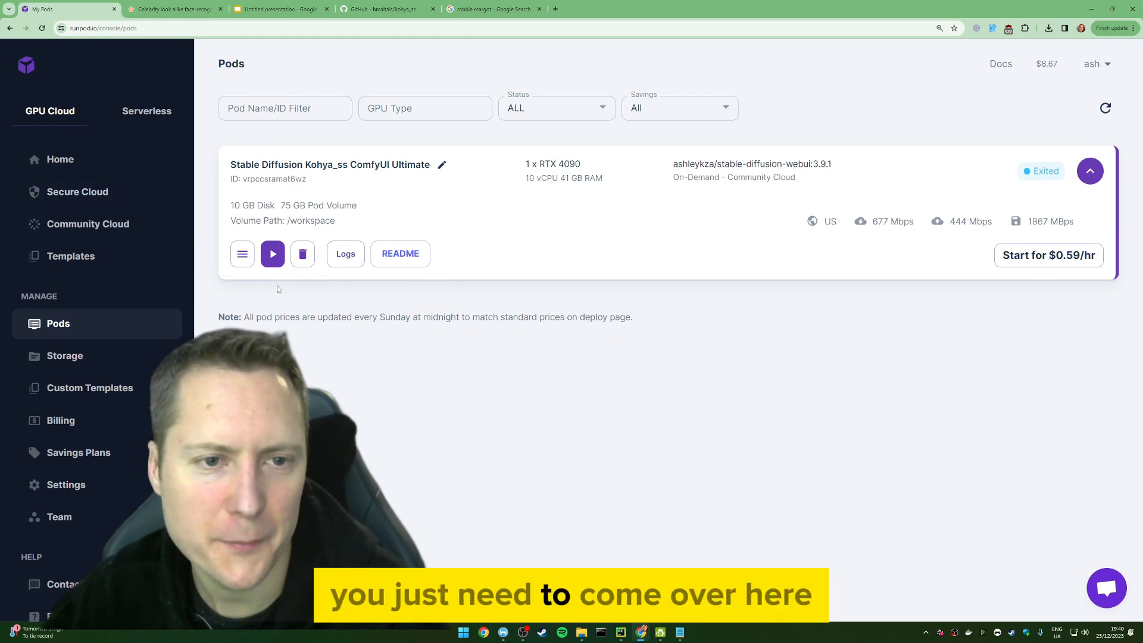
Start deleting the exited Stable Diffusion Kohya_ss pod
click(303, 257)
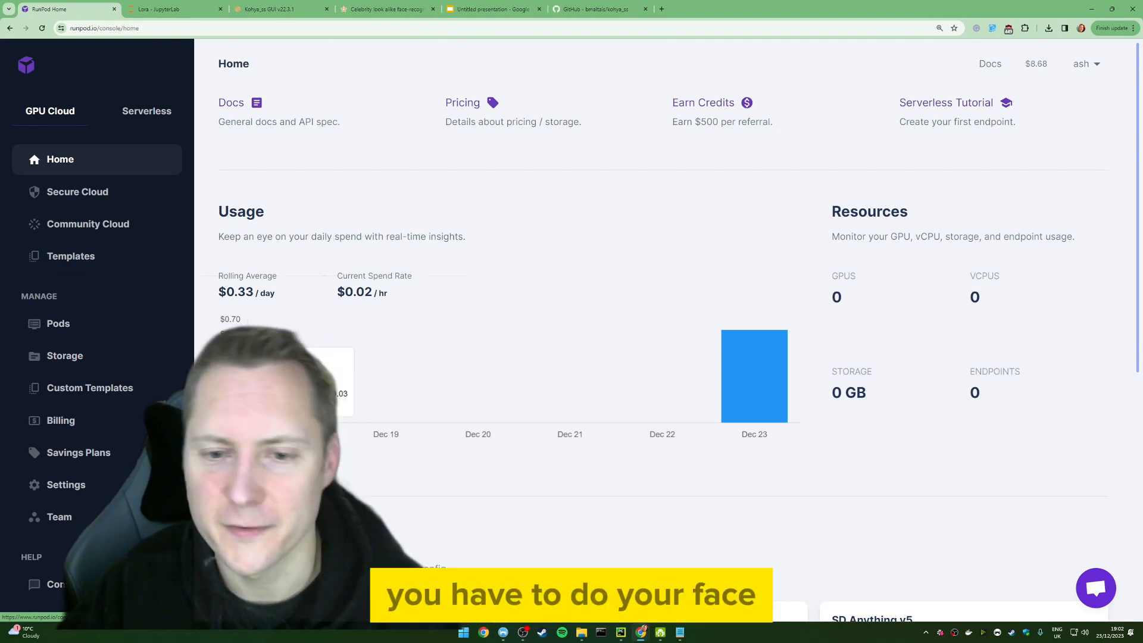
Search Google Images for "robbie margot" in a new browser tab
click(661, 8)
text(robbie marg)
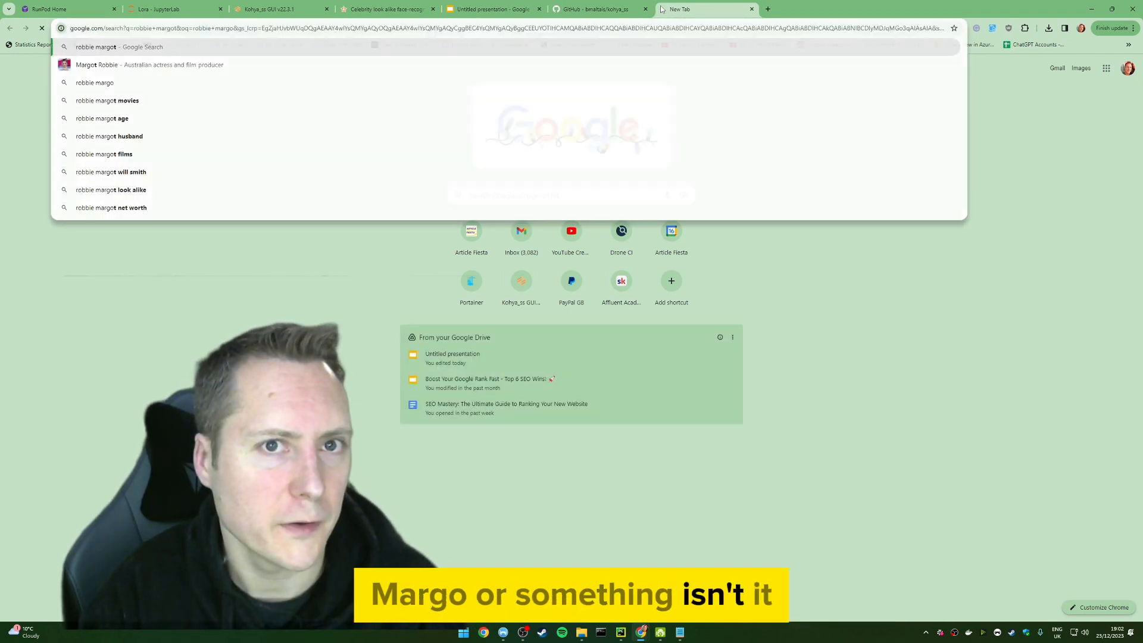
text(o)
key(Return)
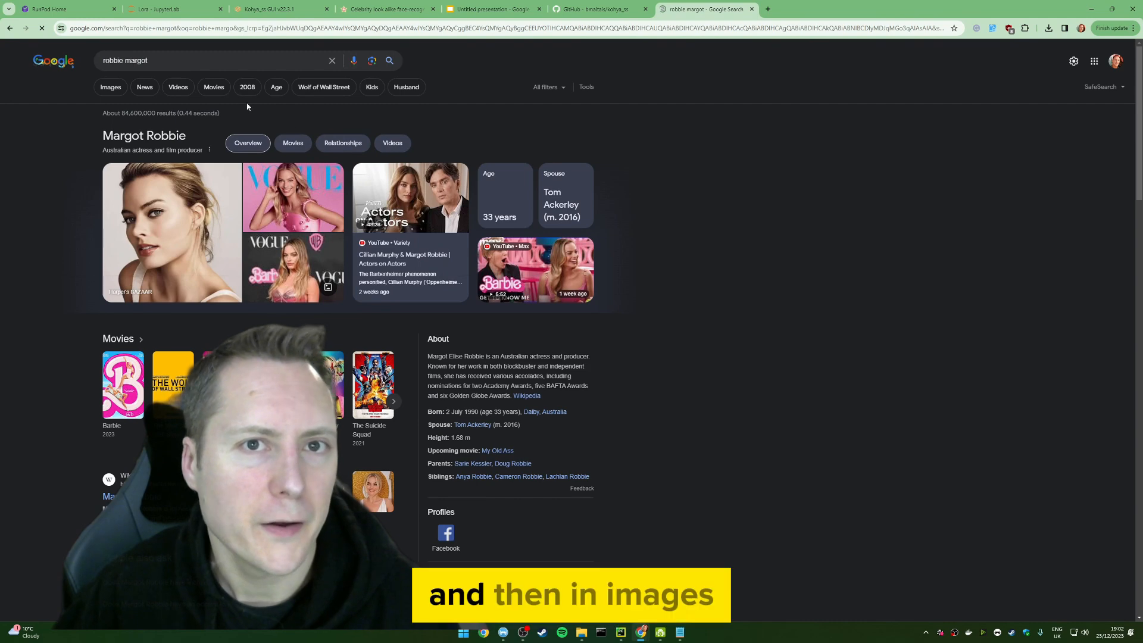
click(114, 90)
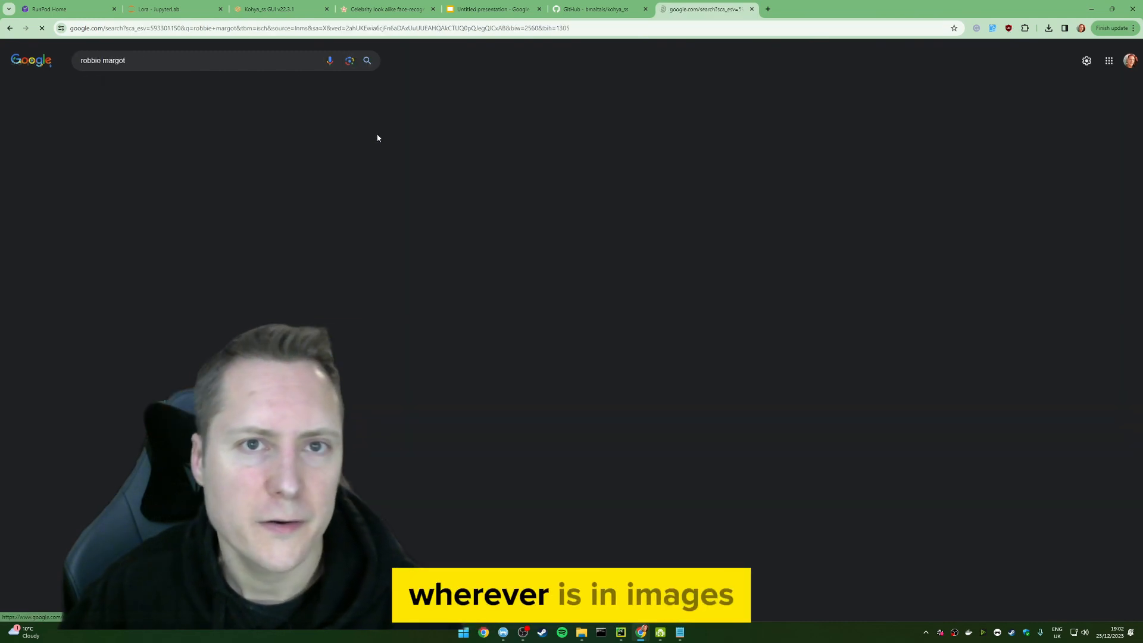
Filter the image results to the Large size and preview the ELLE and WION portraits as possible training photos
key(ctrl+plus)
key(ctrl+plus)
key(ctrl+plus)
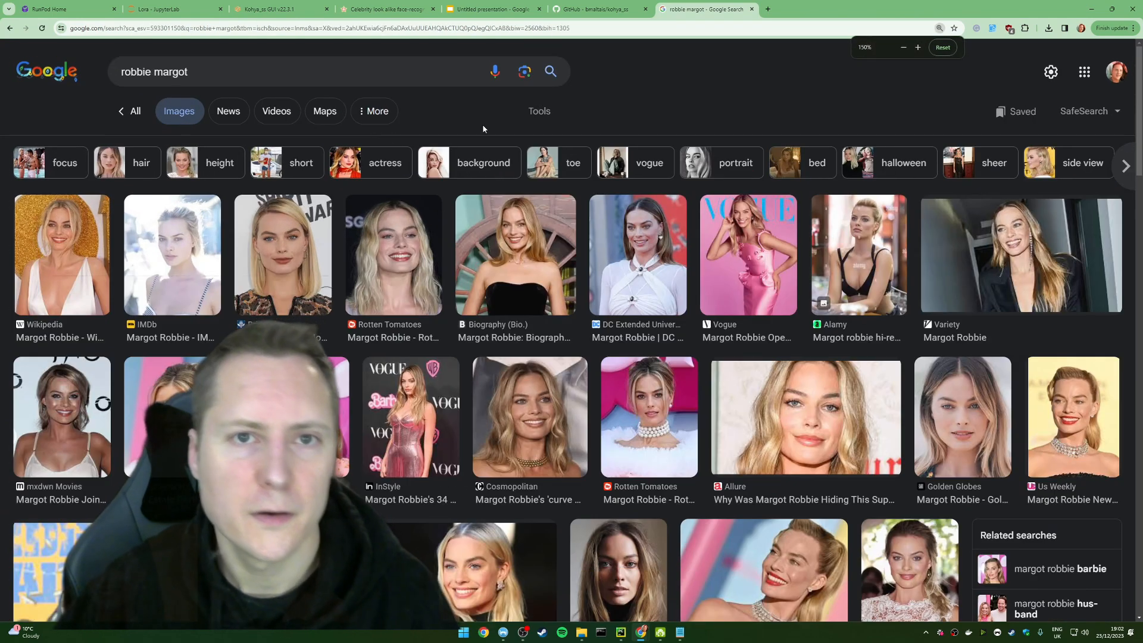
click(539, 110)
click(321, 144)
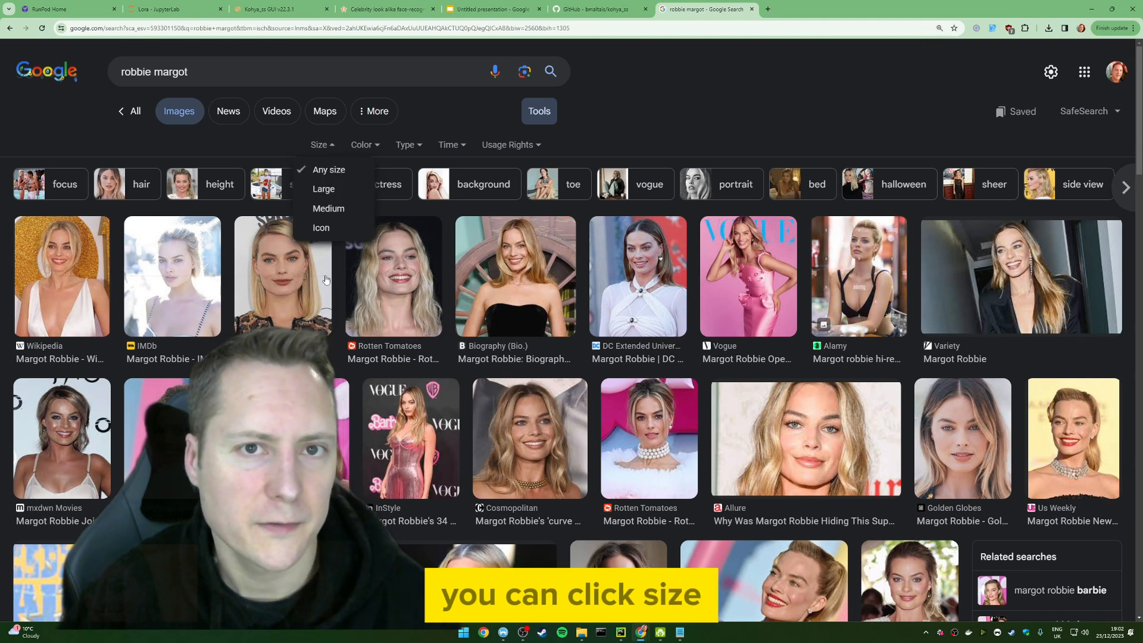
click(338, 187)
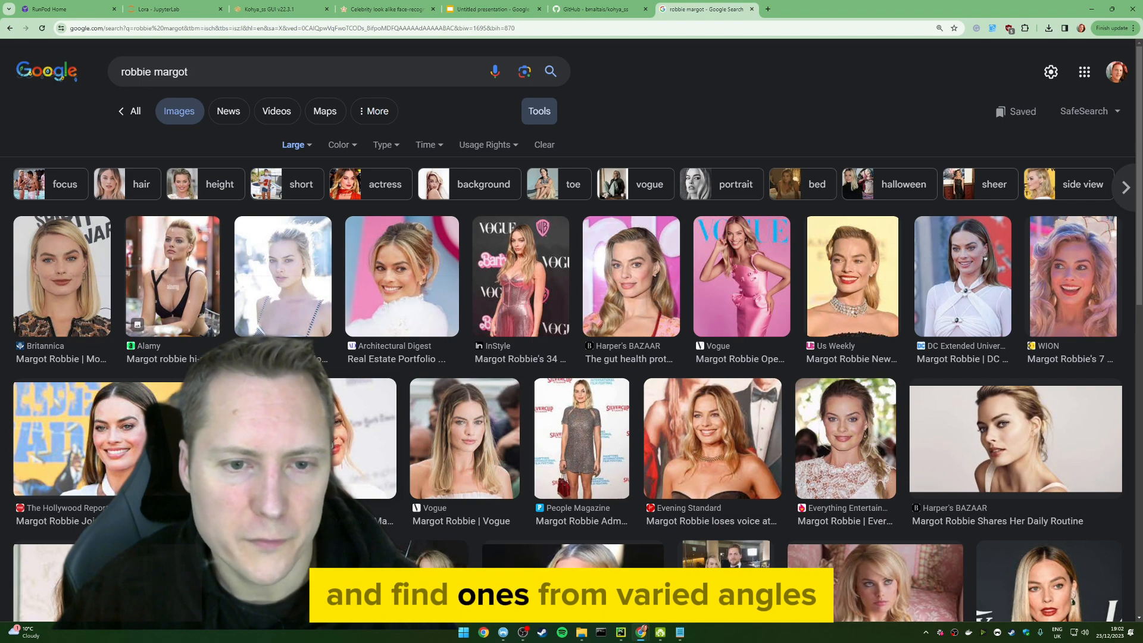
click(342, 439)
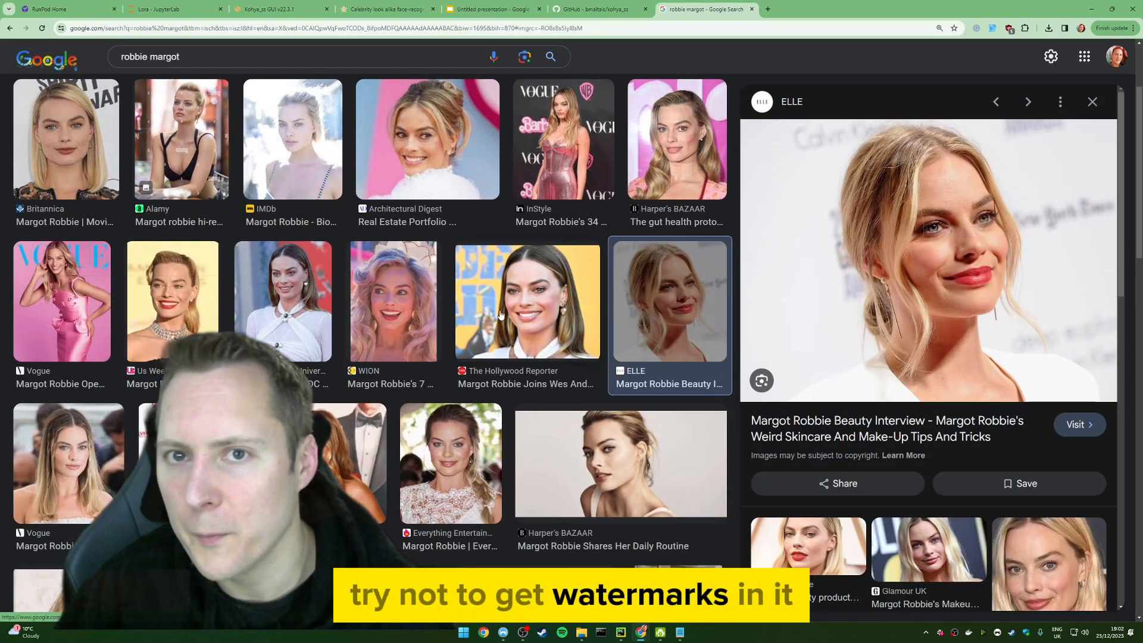
click(394, 294)
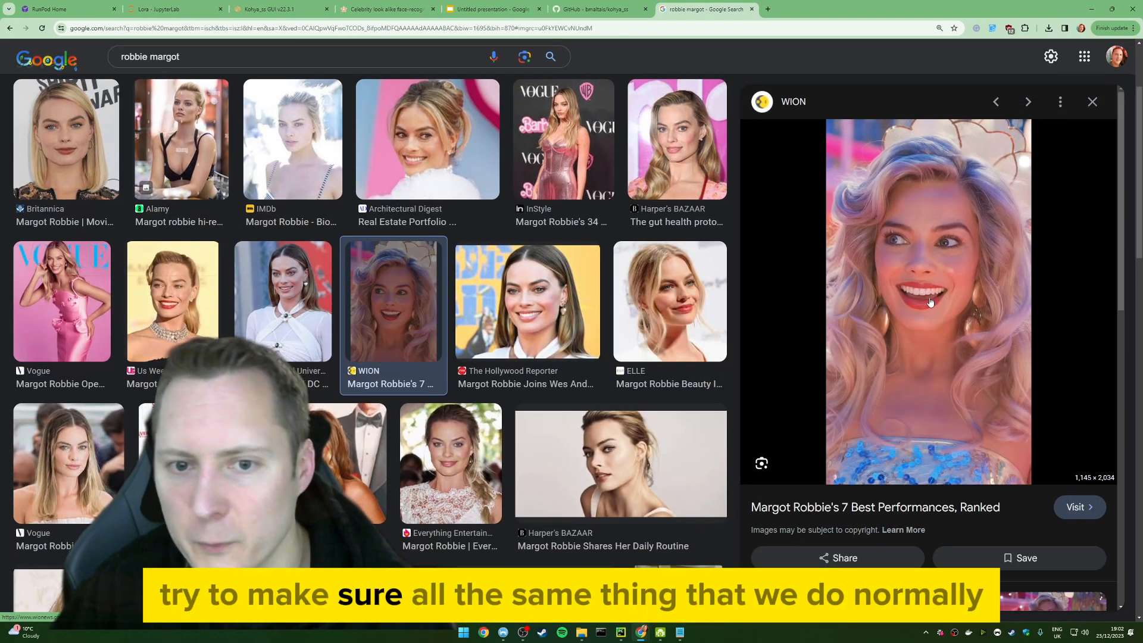
Preview the Harper's BAZAAR, ELLE, People Magazine and Vogue photos from the image results as possible training photos
click(535, 464)
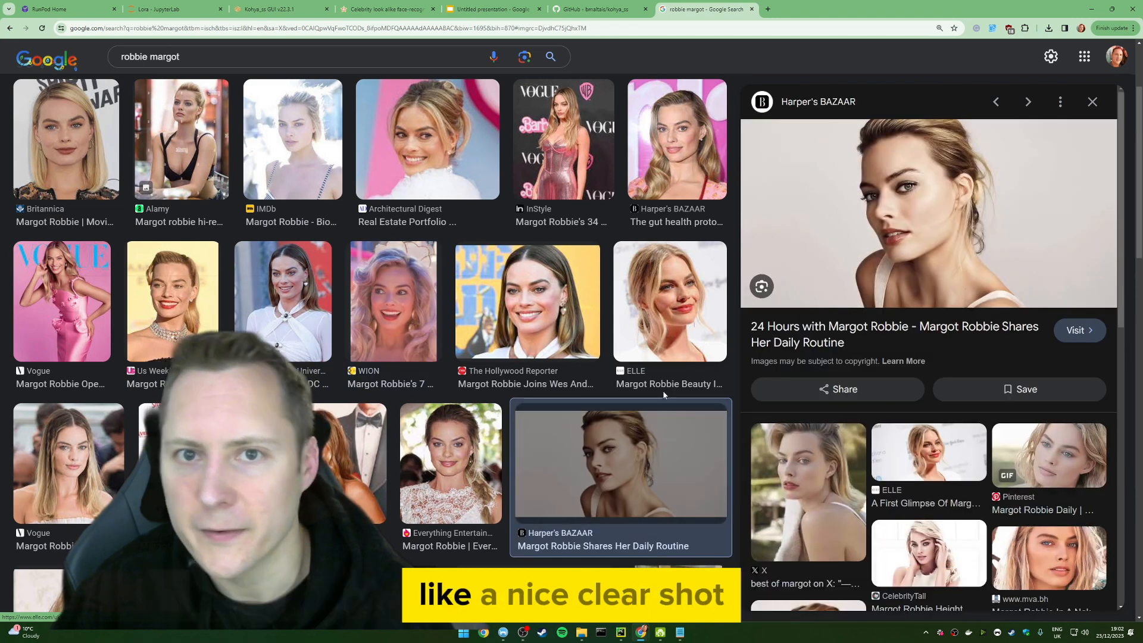
click(679, 308)
click(177, 463)
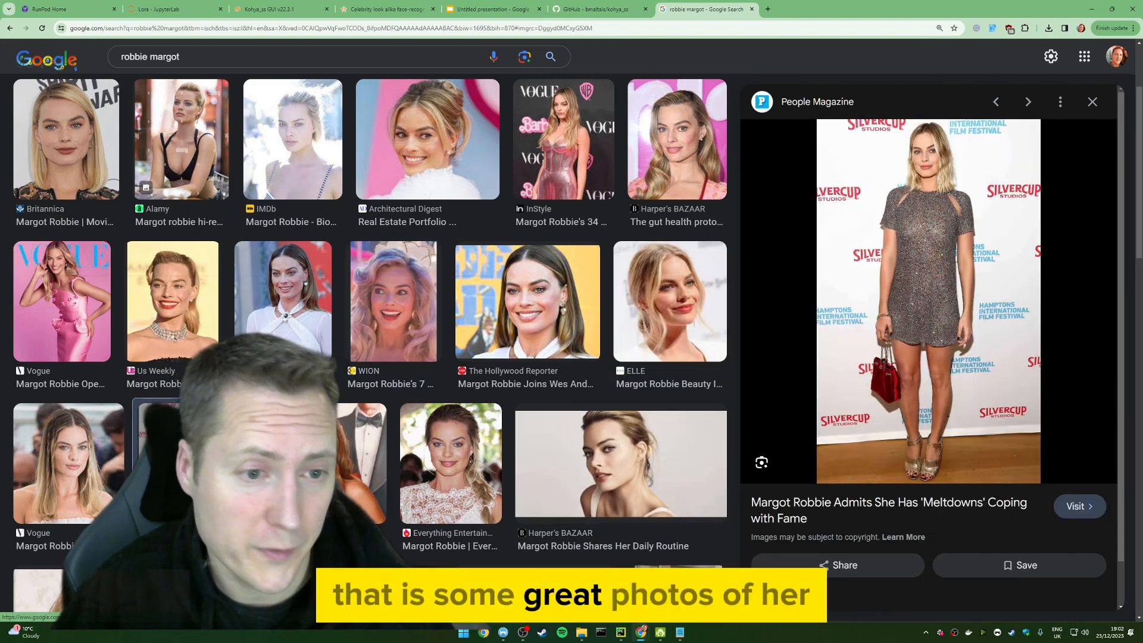
click(65, 307)
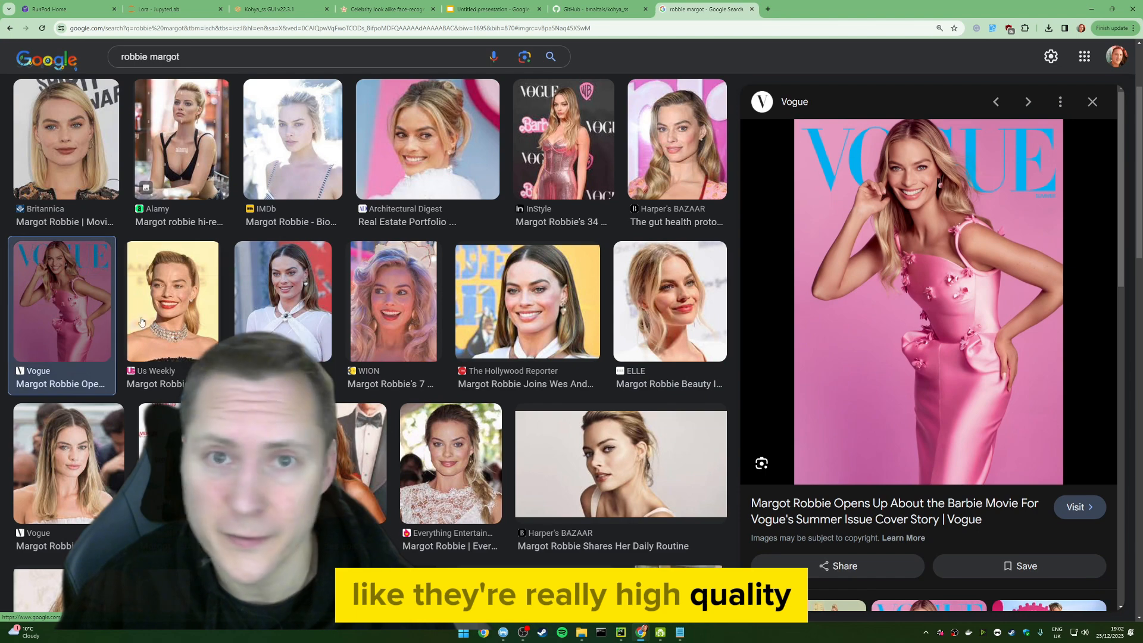
Check further image results for training suitability by previewing the POPSUGAR, Allure, People and Glamour UK photos
scroll(205, 312, down, 5)
click(391, 313)
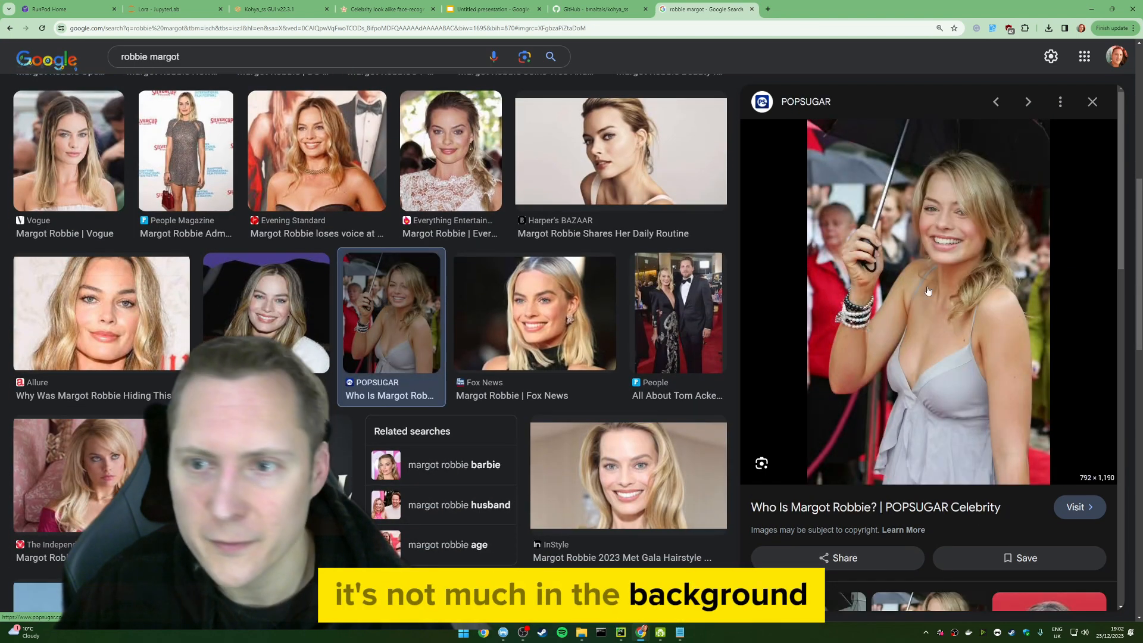
click(173, 315)
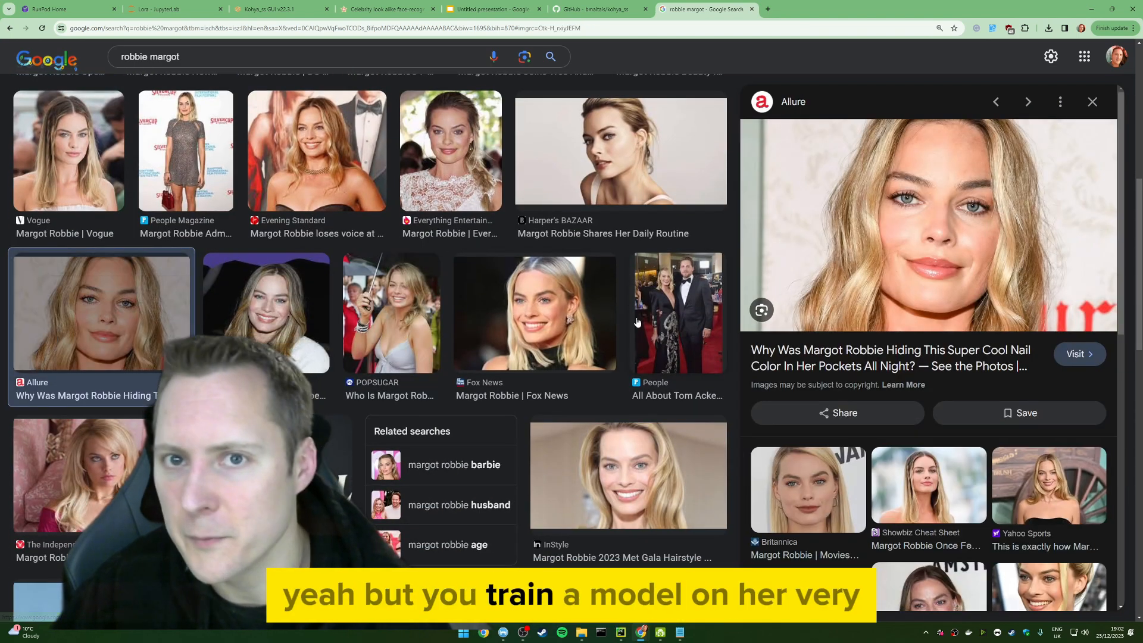
click(678, 303)
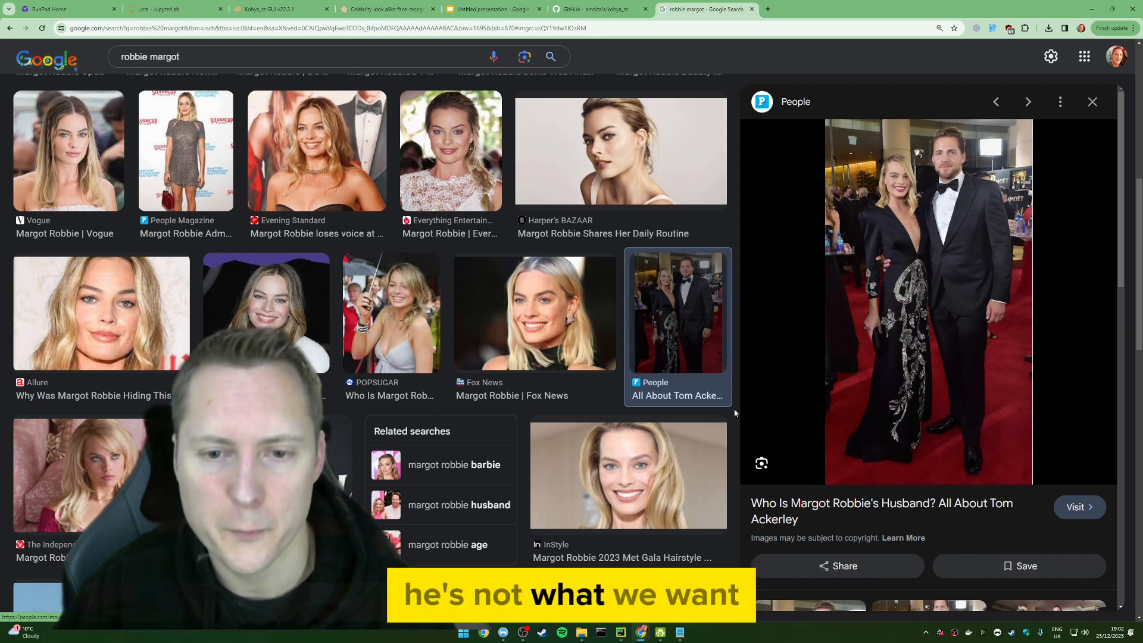
scroll(560, 476, down, 5)
click(315, 280)
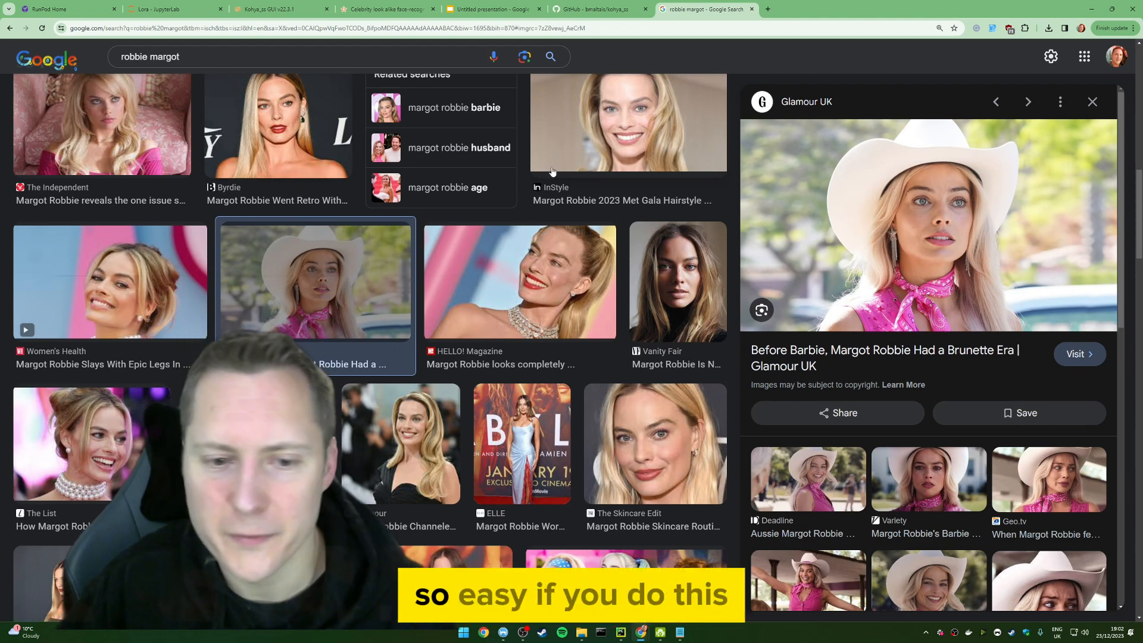
Switch to the Google Slides presentation and review the list on the last "The 8 Steps To Success" slide
click(512, 9)
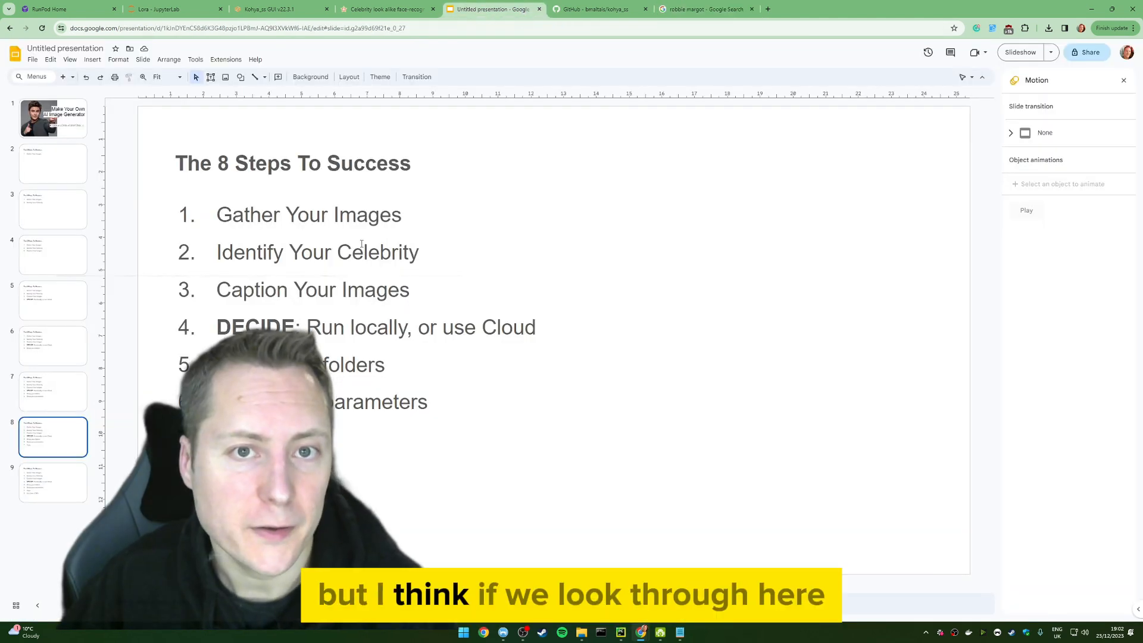
click(424, 474)
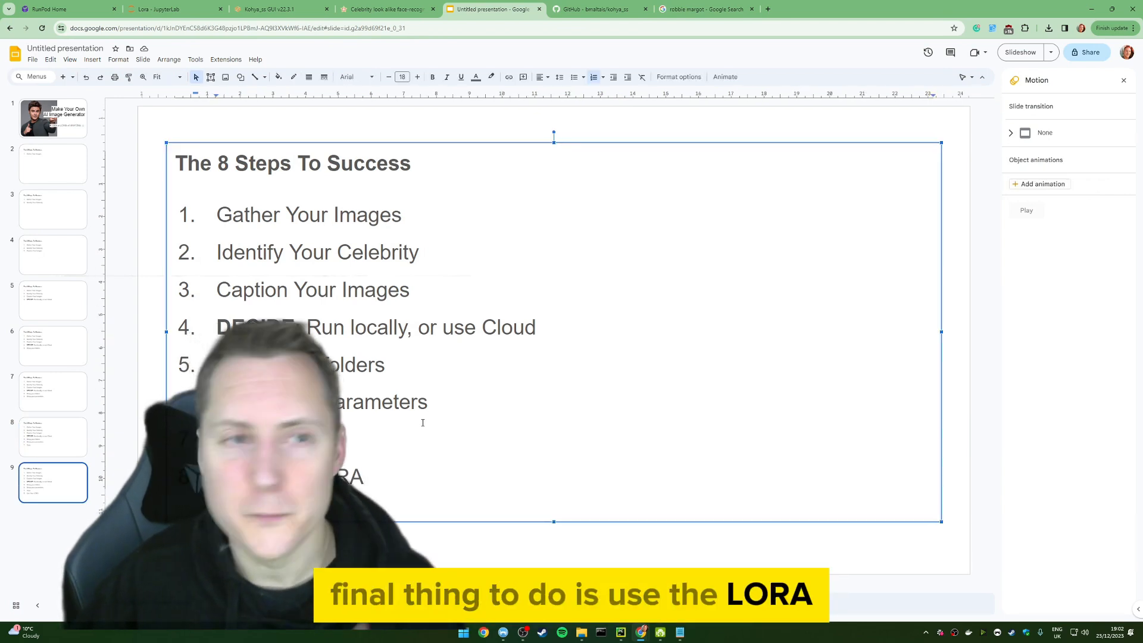